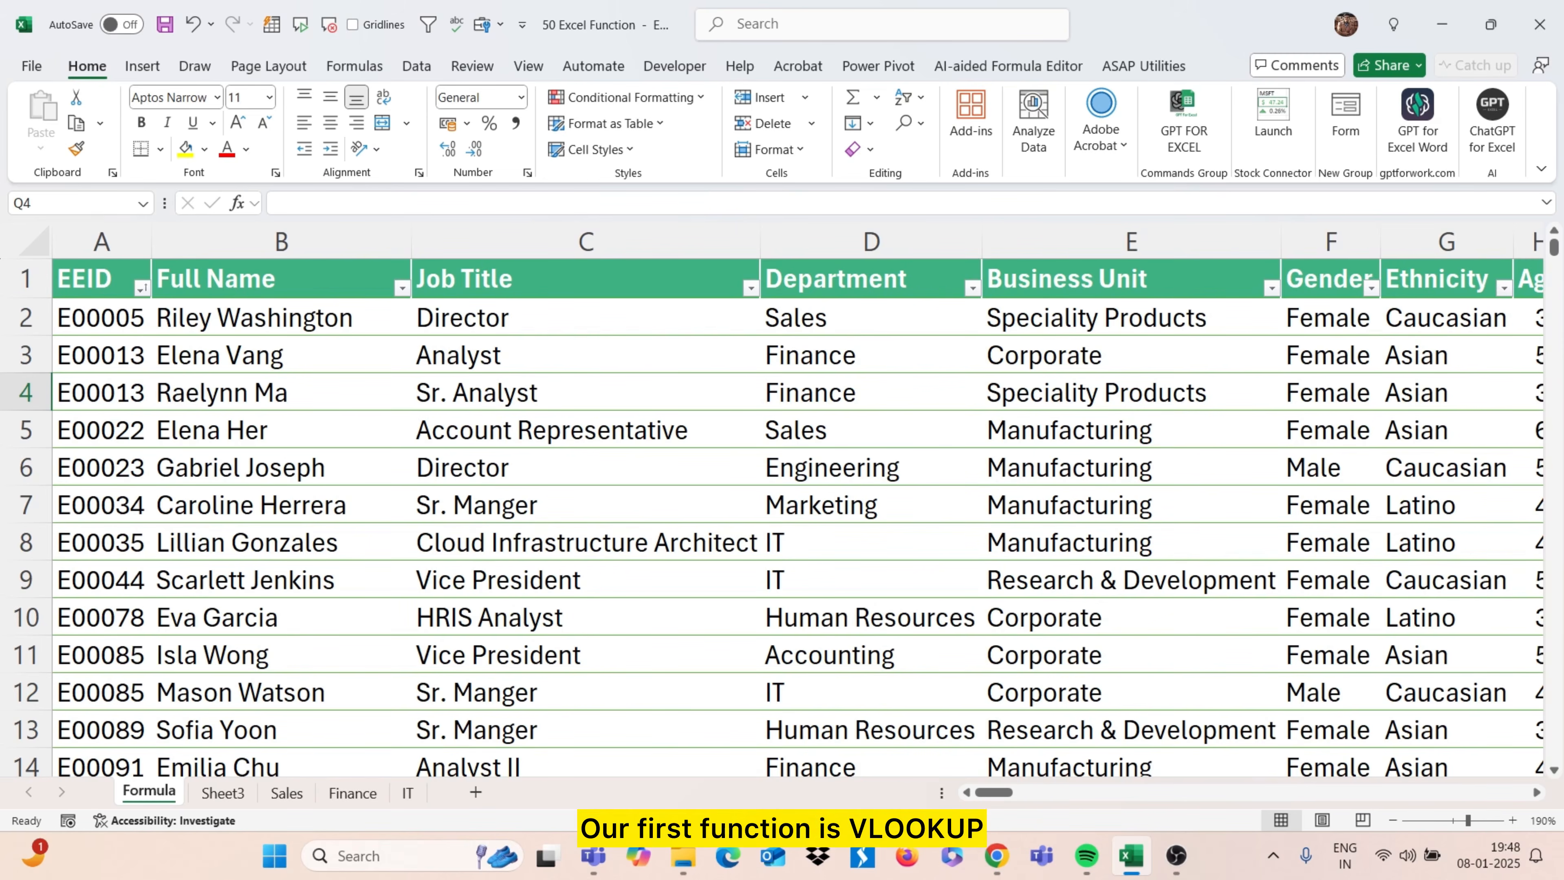
Start a VLOOKUP formula in Q4, the Full Name cell of the upper VLOOKUP table, with P4 as the lookup value
{"action": "scroll", "coordinate": [1022, 619], "scroll_direction": "right", "scroll_amount": 10}
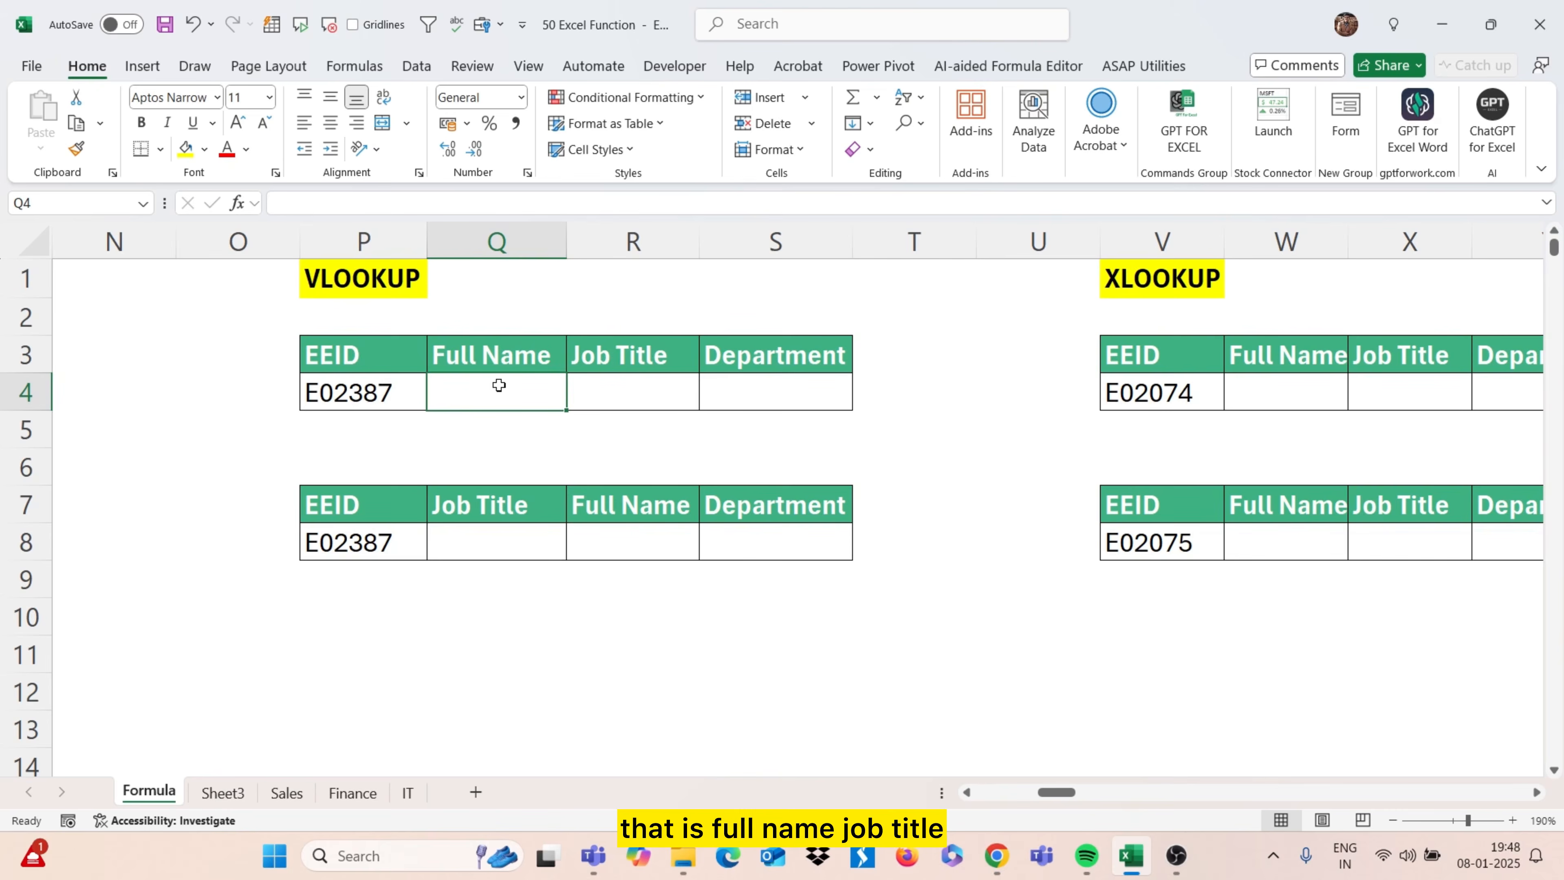
{"action": "scroll", "coordinate": [434, 445], "scroll_direction": "left", "scroll_amount": 4}
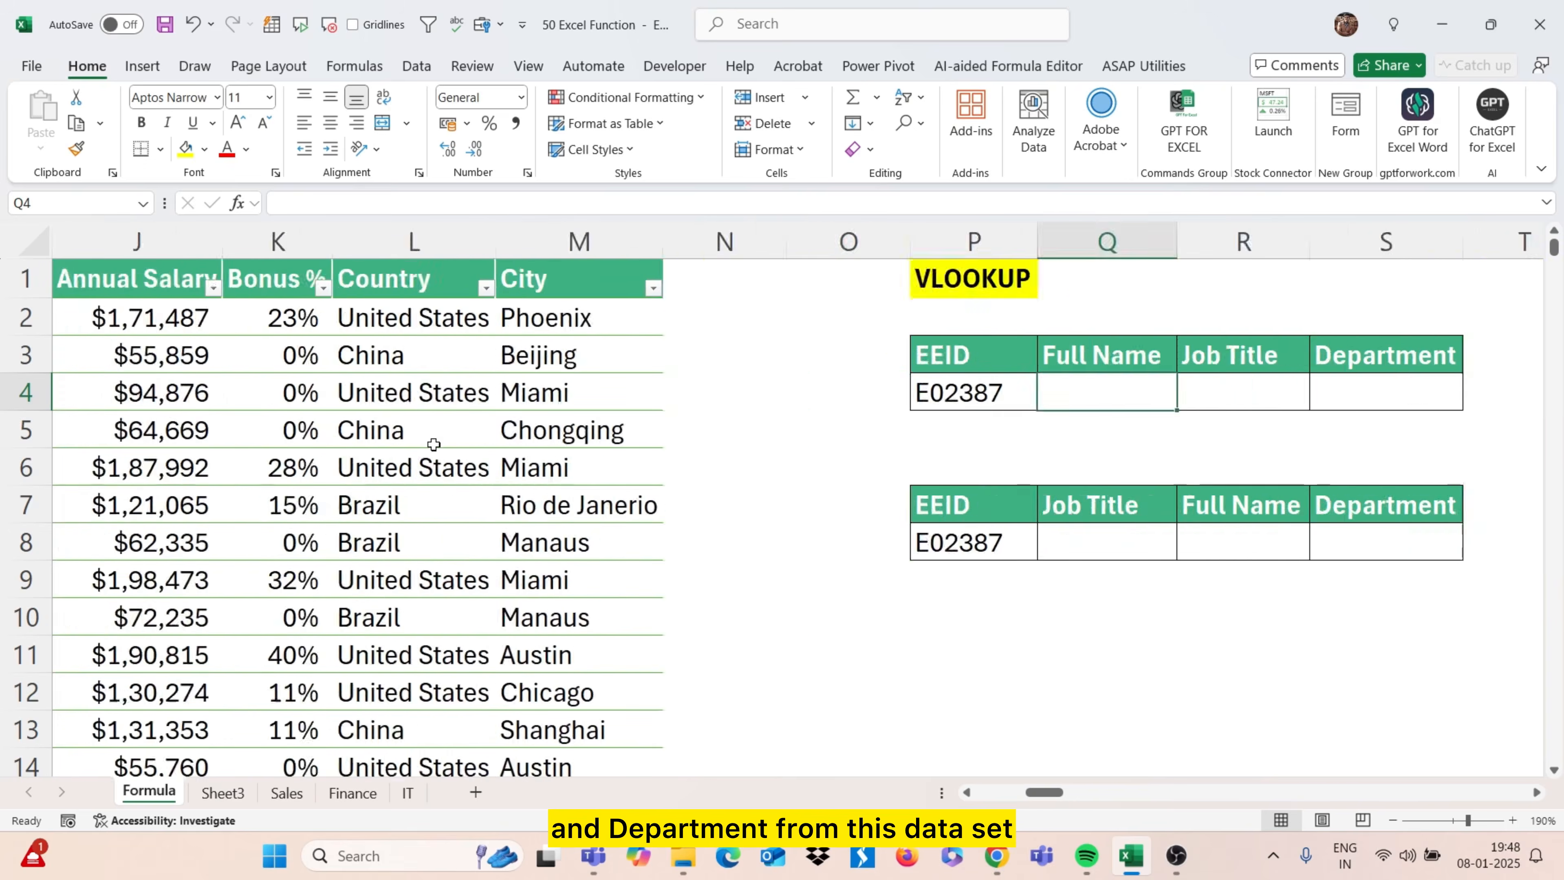
{"action": "scroll", "coordinate": [434, 445], "scroll_direction": "left", "scroll_amount": 6}
{"action": "scroll", "coordinate": [434, 445], "scroll_direction": "right", "scroll_amount": 4}
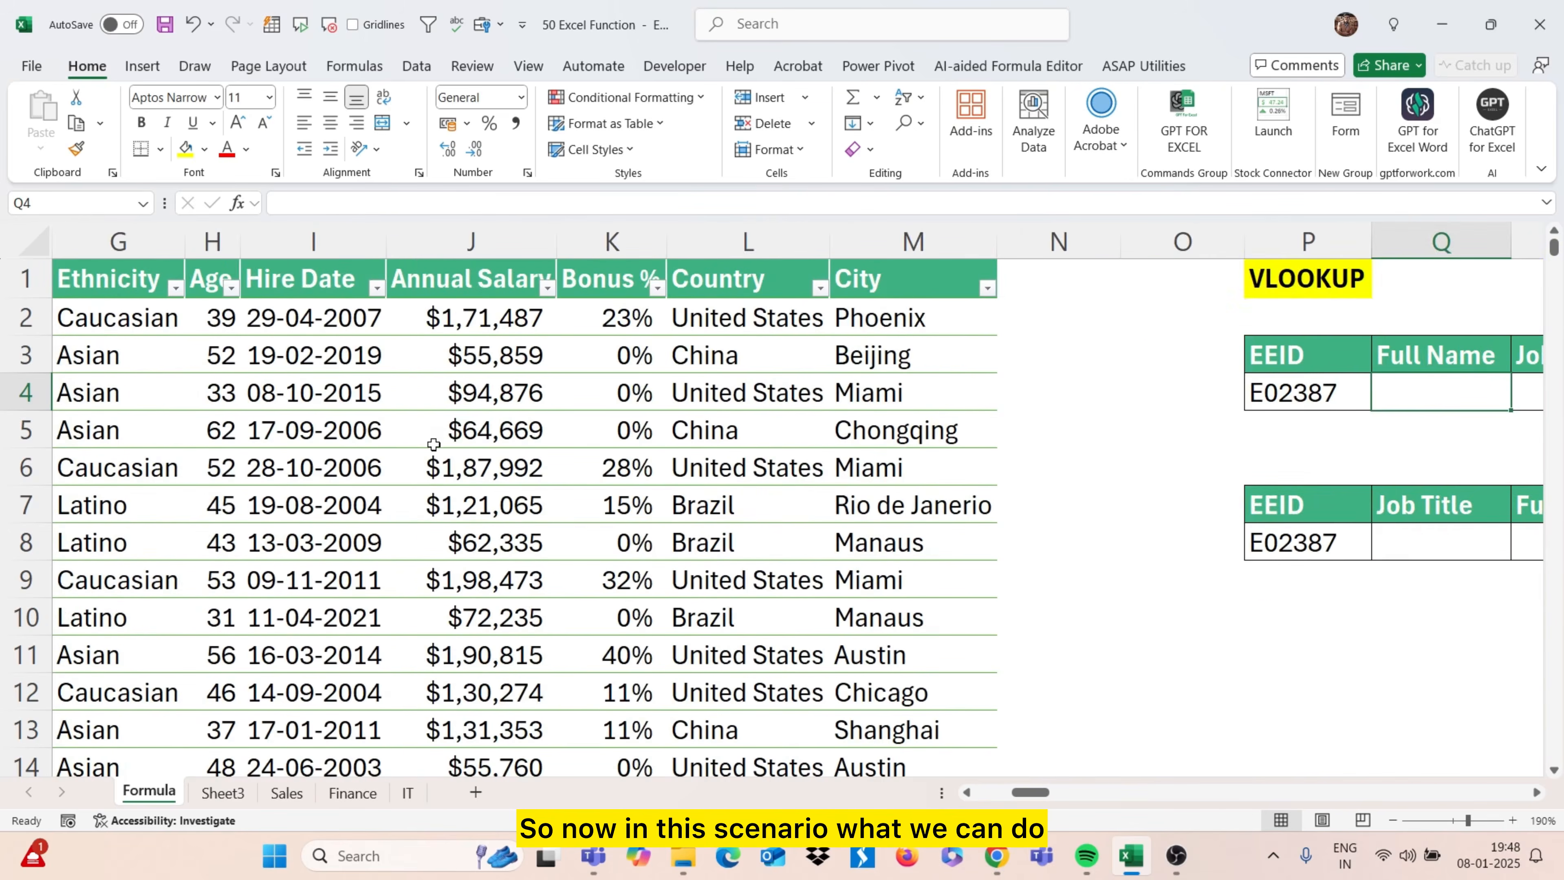
{"action": "scroll", "coordinate": [434, 445], "scroll_direction": "right", "scroll_amount": 3}
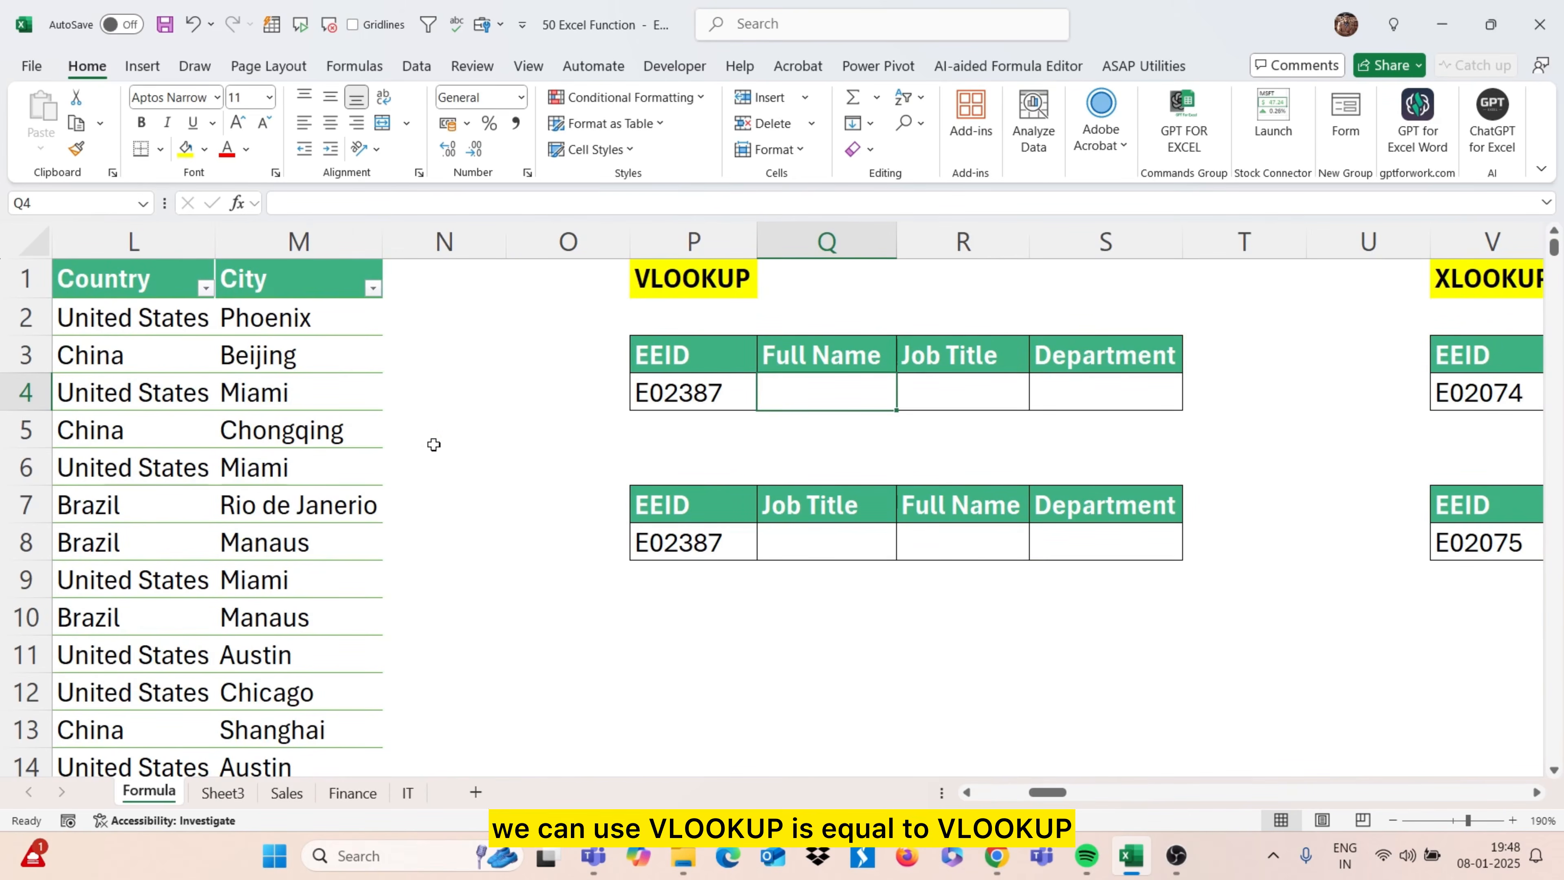
{"action": "type", "text": "=vlo"}
{"action": "key", "text": "Tab"}
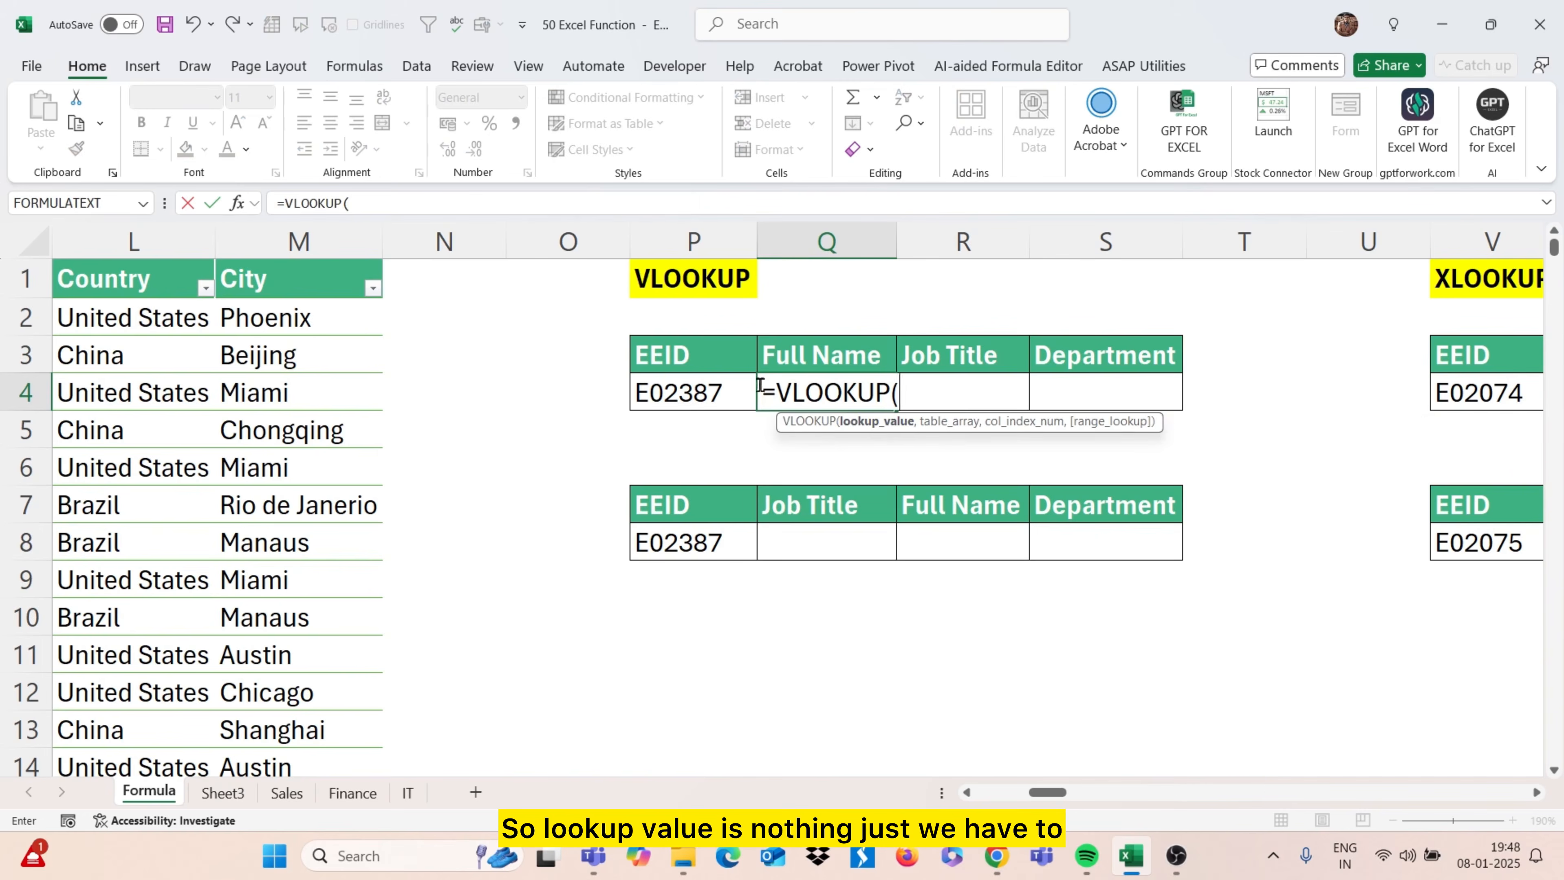
{"action": "left_click", "coordinate": [717, 396]}
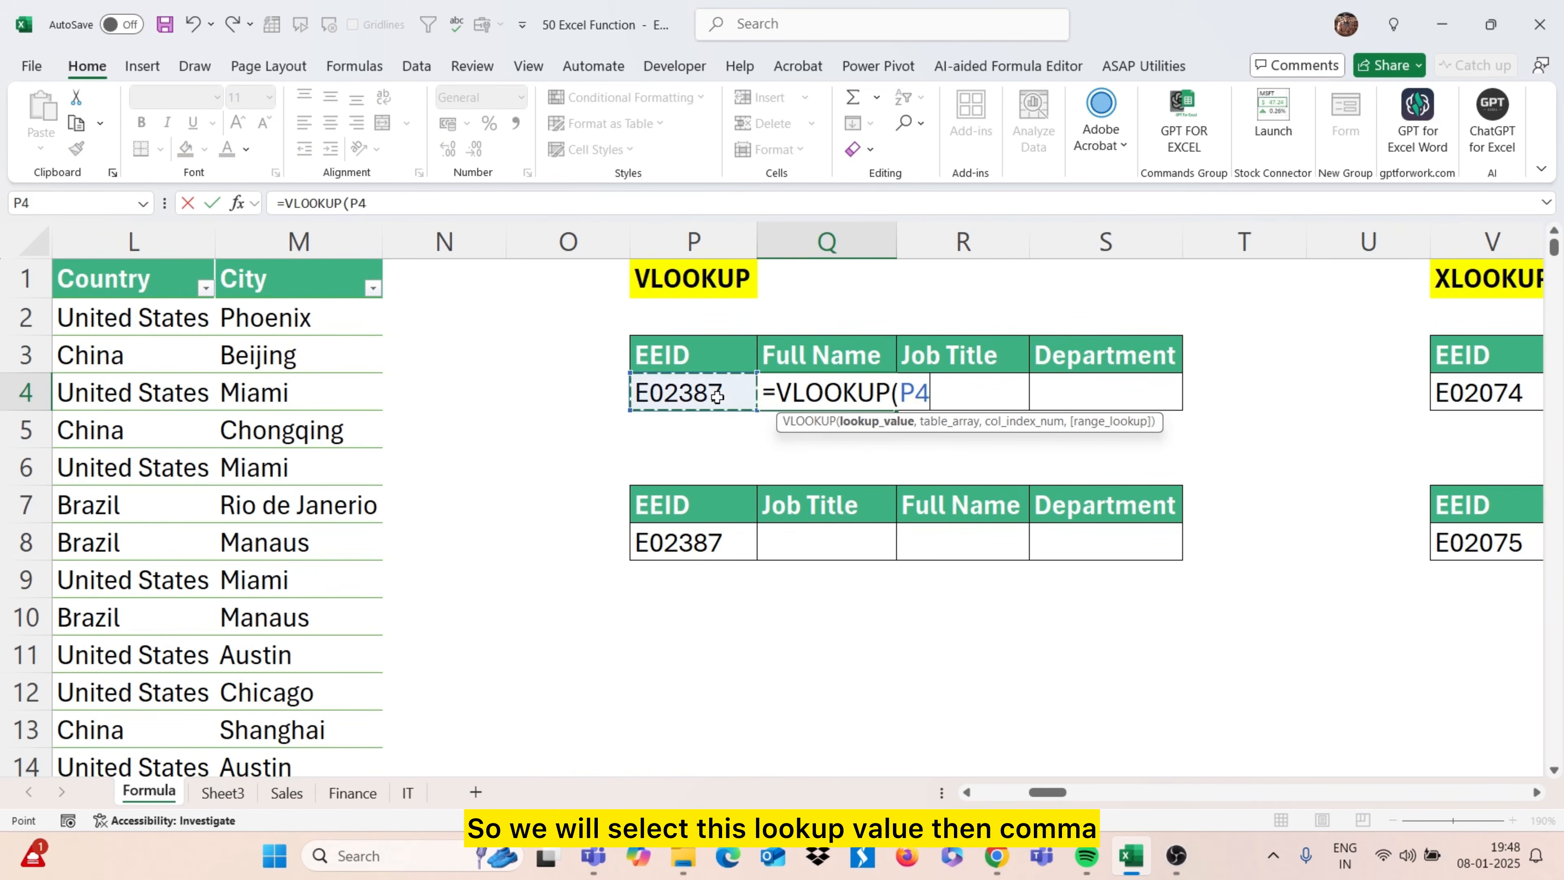
{"action": "type", "text": ","}
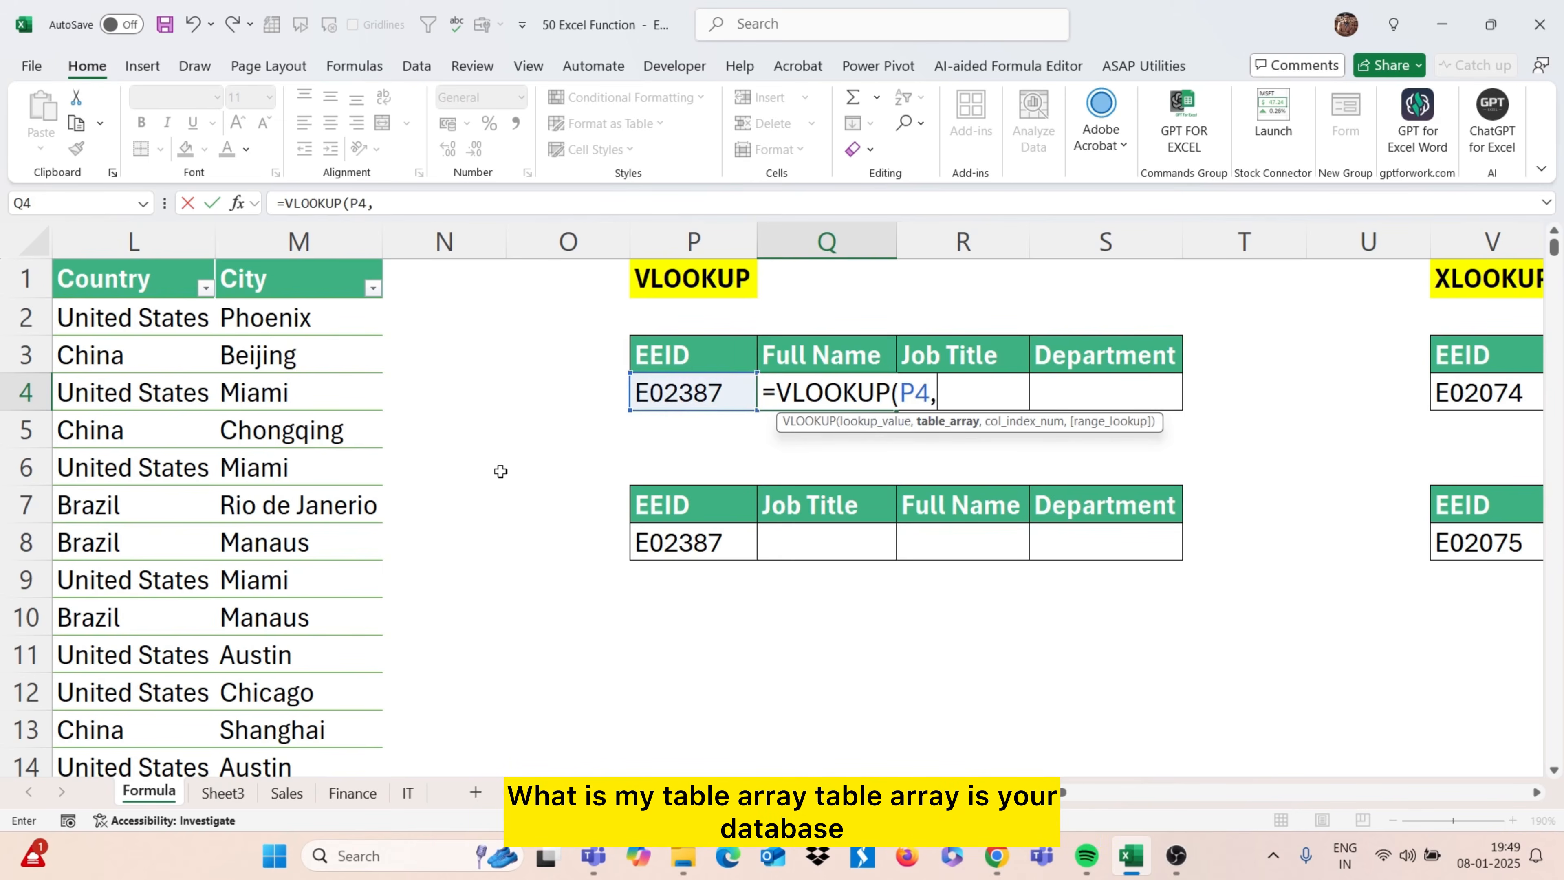
Set the formula's table array to the whole employee dataset, A1:M1001
{"action": "scroll", "coordinate": [500, 471], "scroll_direction": "left", "scroll_amount": 10}
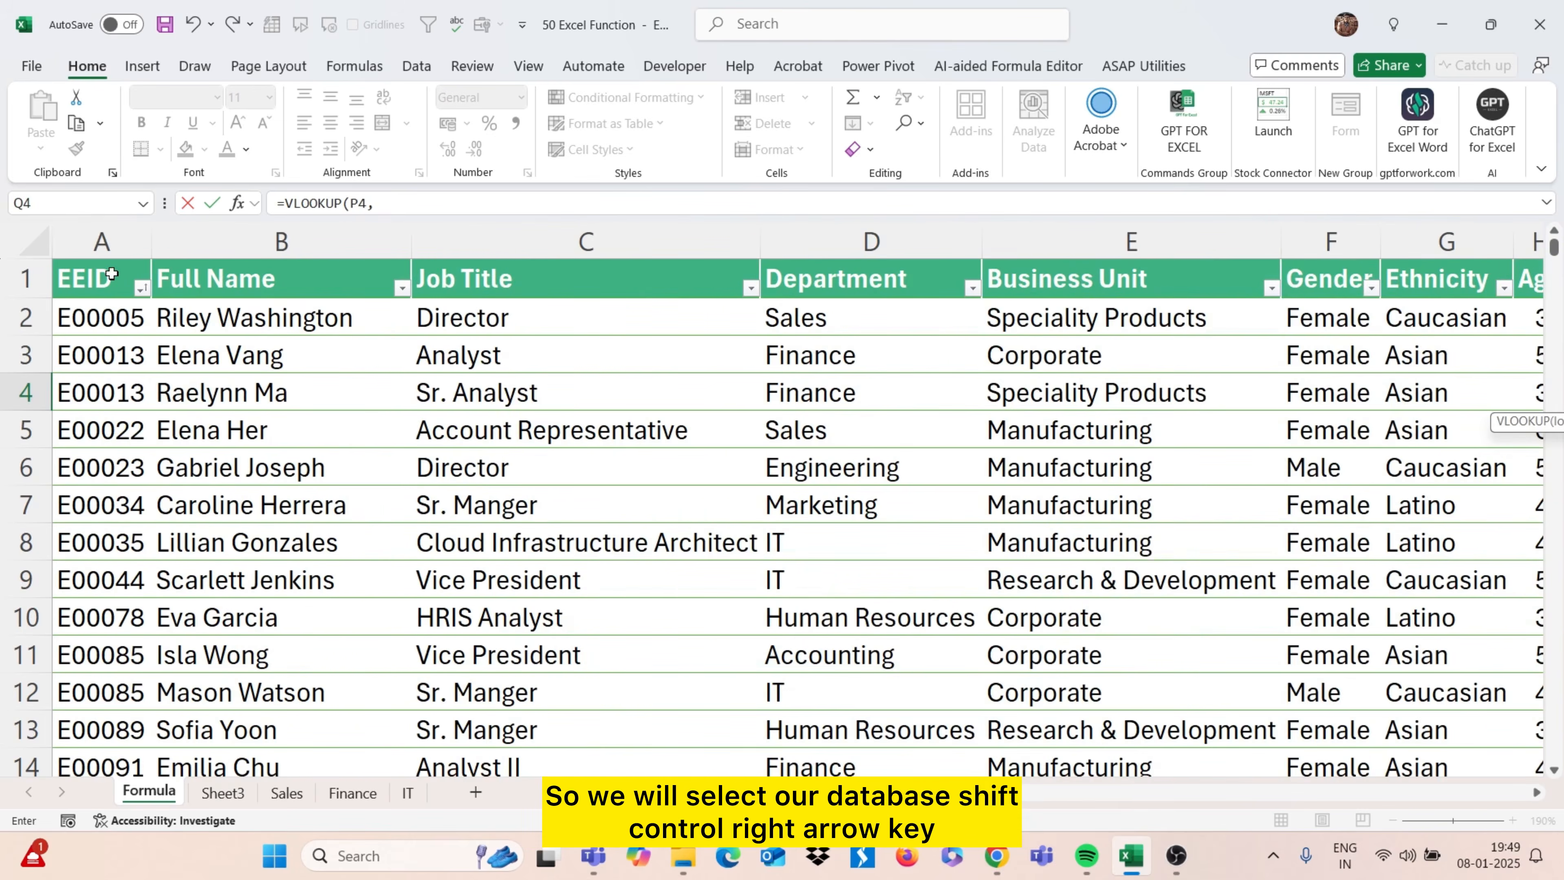
{"action": "left_click", "coordinate": [111, 275]}
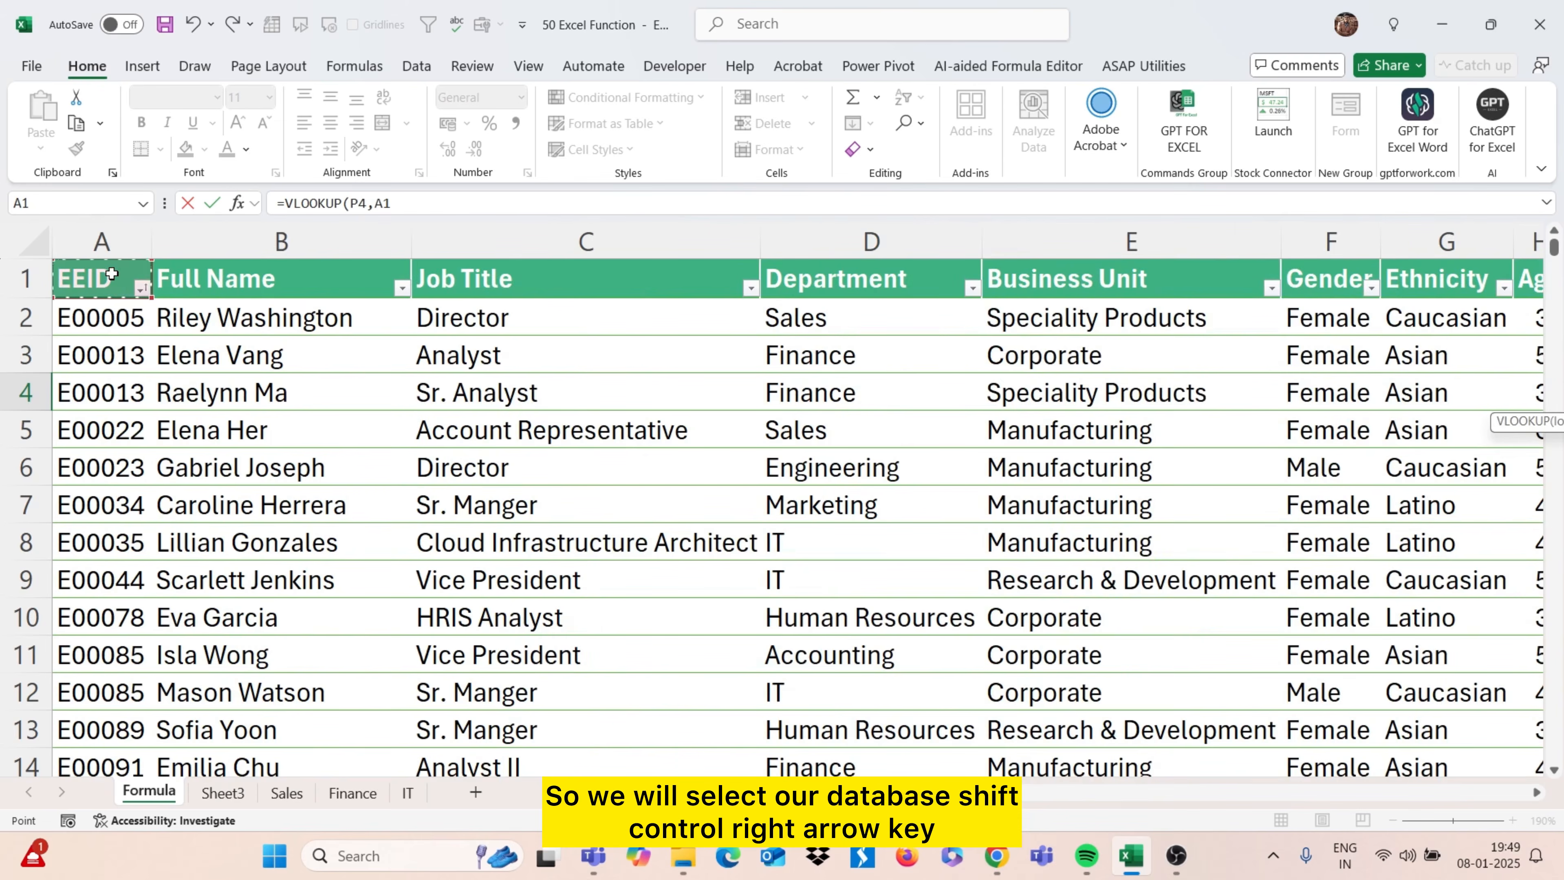
{"action": "key", "text": "ctrl+shift+Right"}
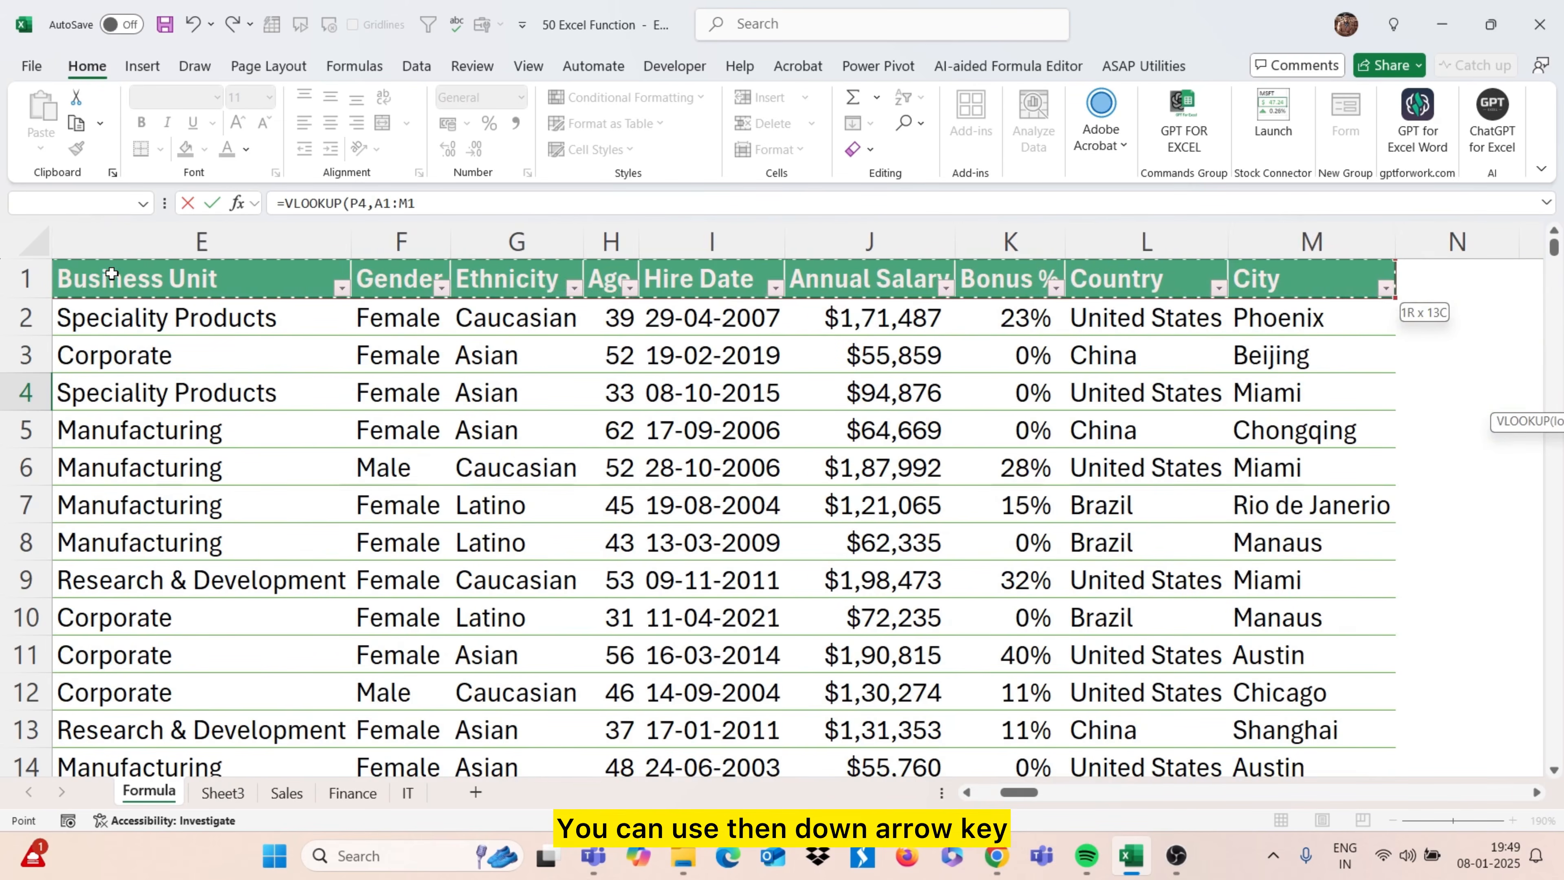
{"action": "key", "text": "ctrl+shift+Down"}
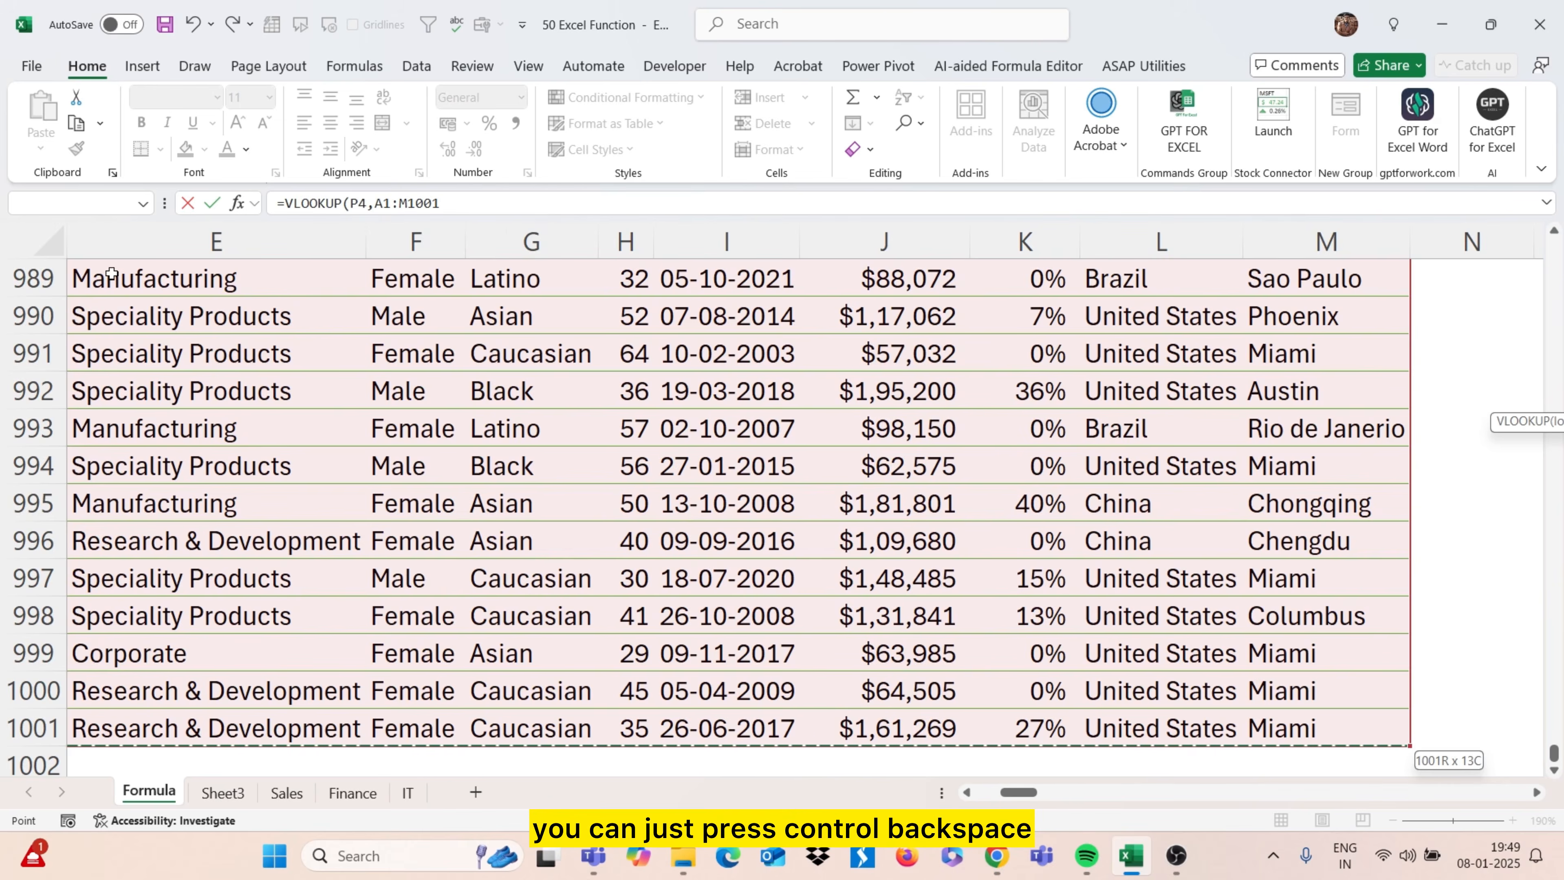
{"action": "key", "text": "ctrl+BackSpace"}
{"action": "type", "text": ","}
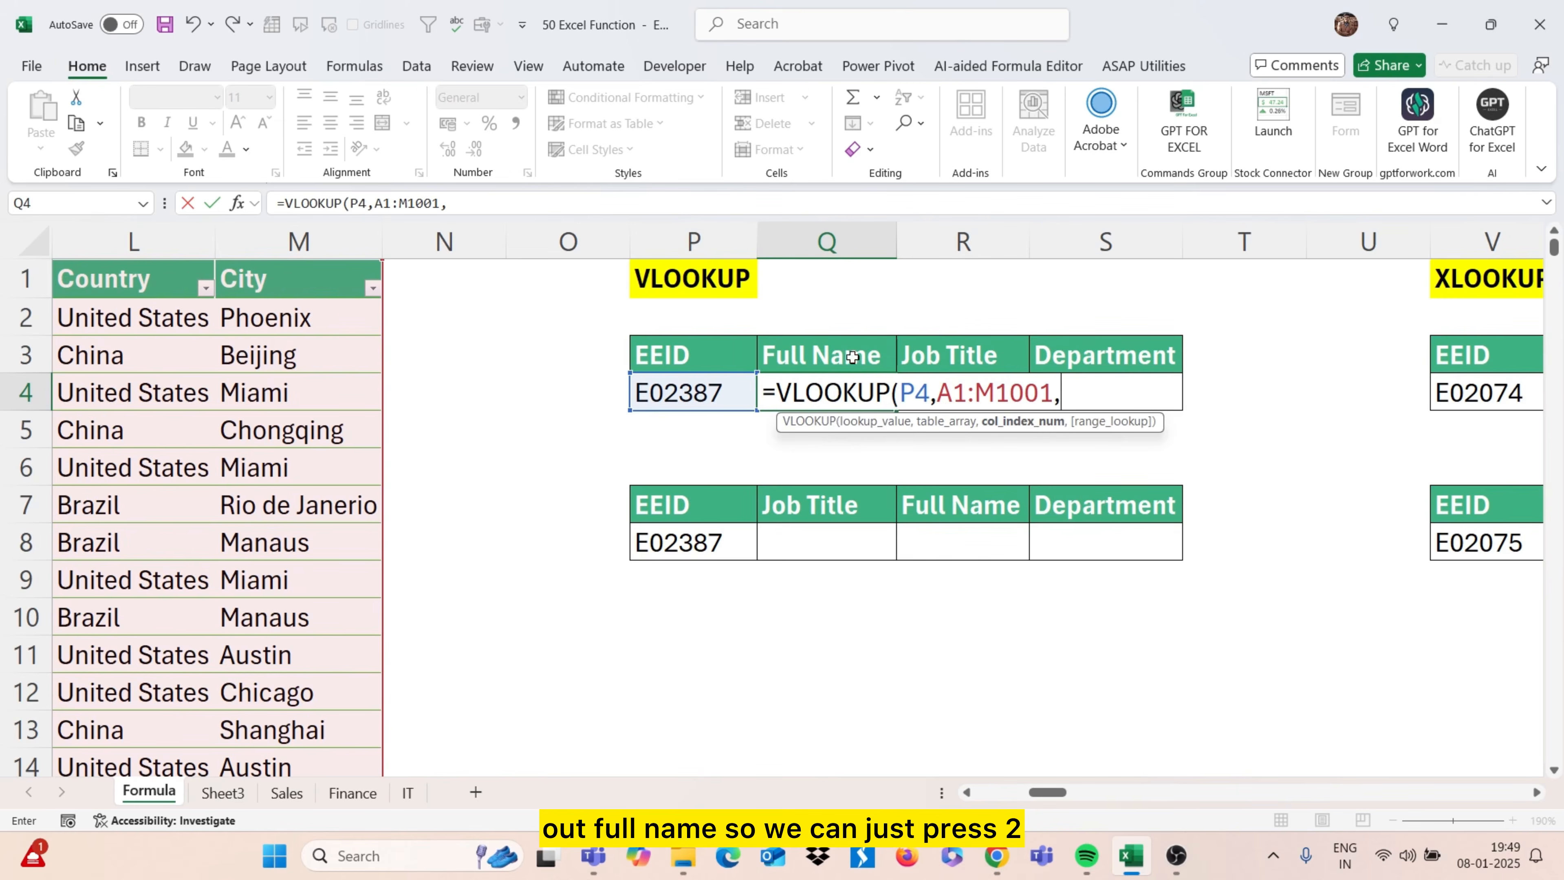
Complete the VLOOKUP with column index 2 and FALSE for an exact match, and enter the formula
{"action": "scroll", "coordinate": [936, 461], "scroll_direction": "left", "scroll_amount": 8}
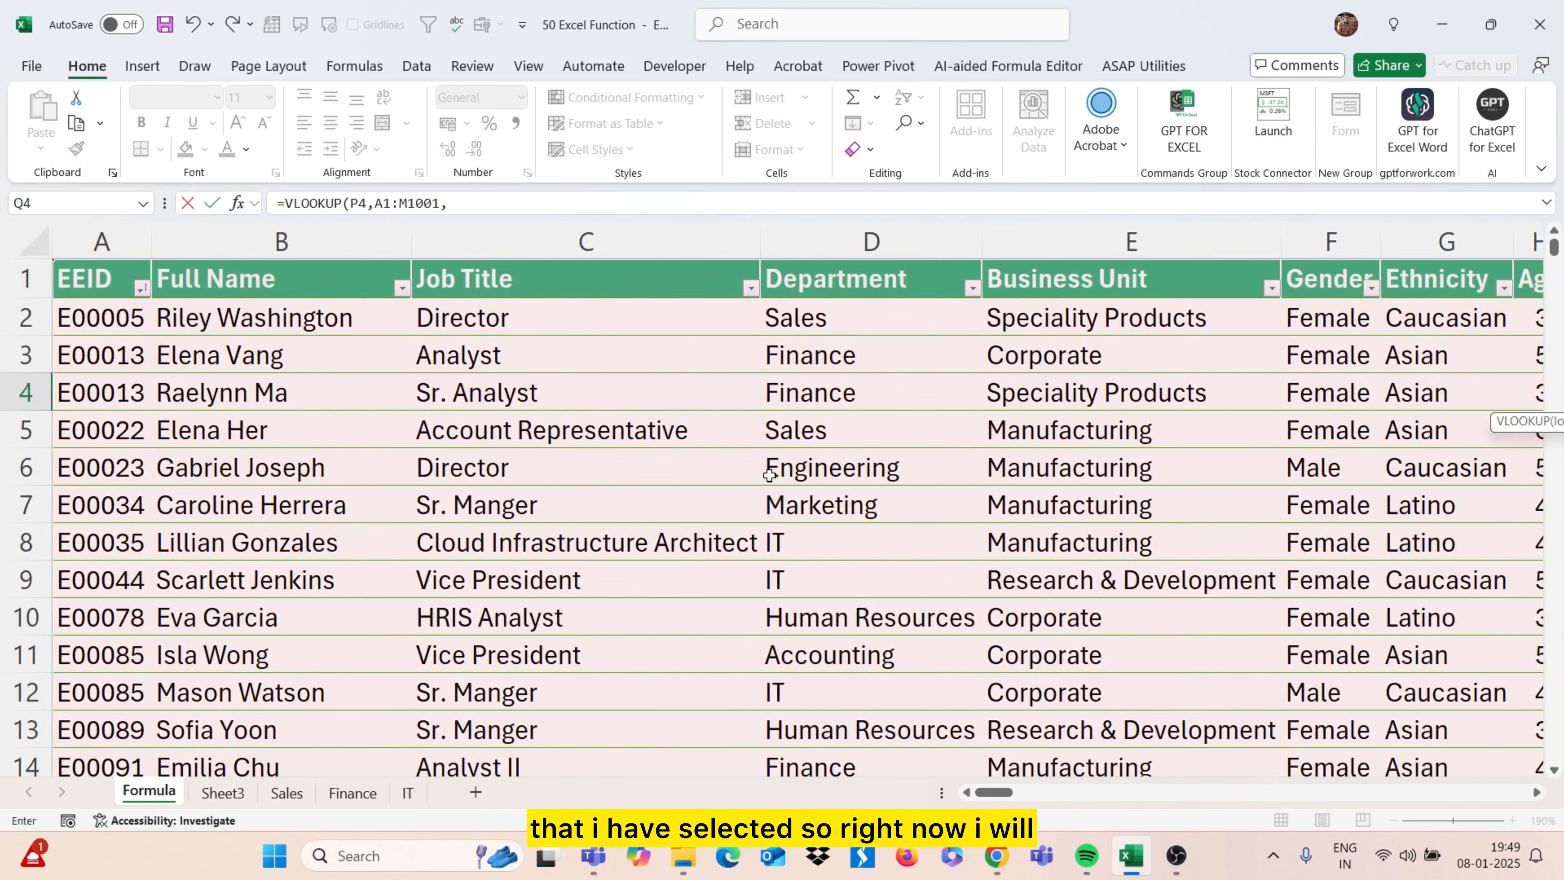
{"action": "scroll", "coordinate": [769, 475], "scroll_direction": "right", "scroll_amount": 10}
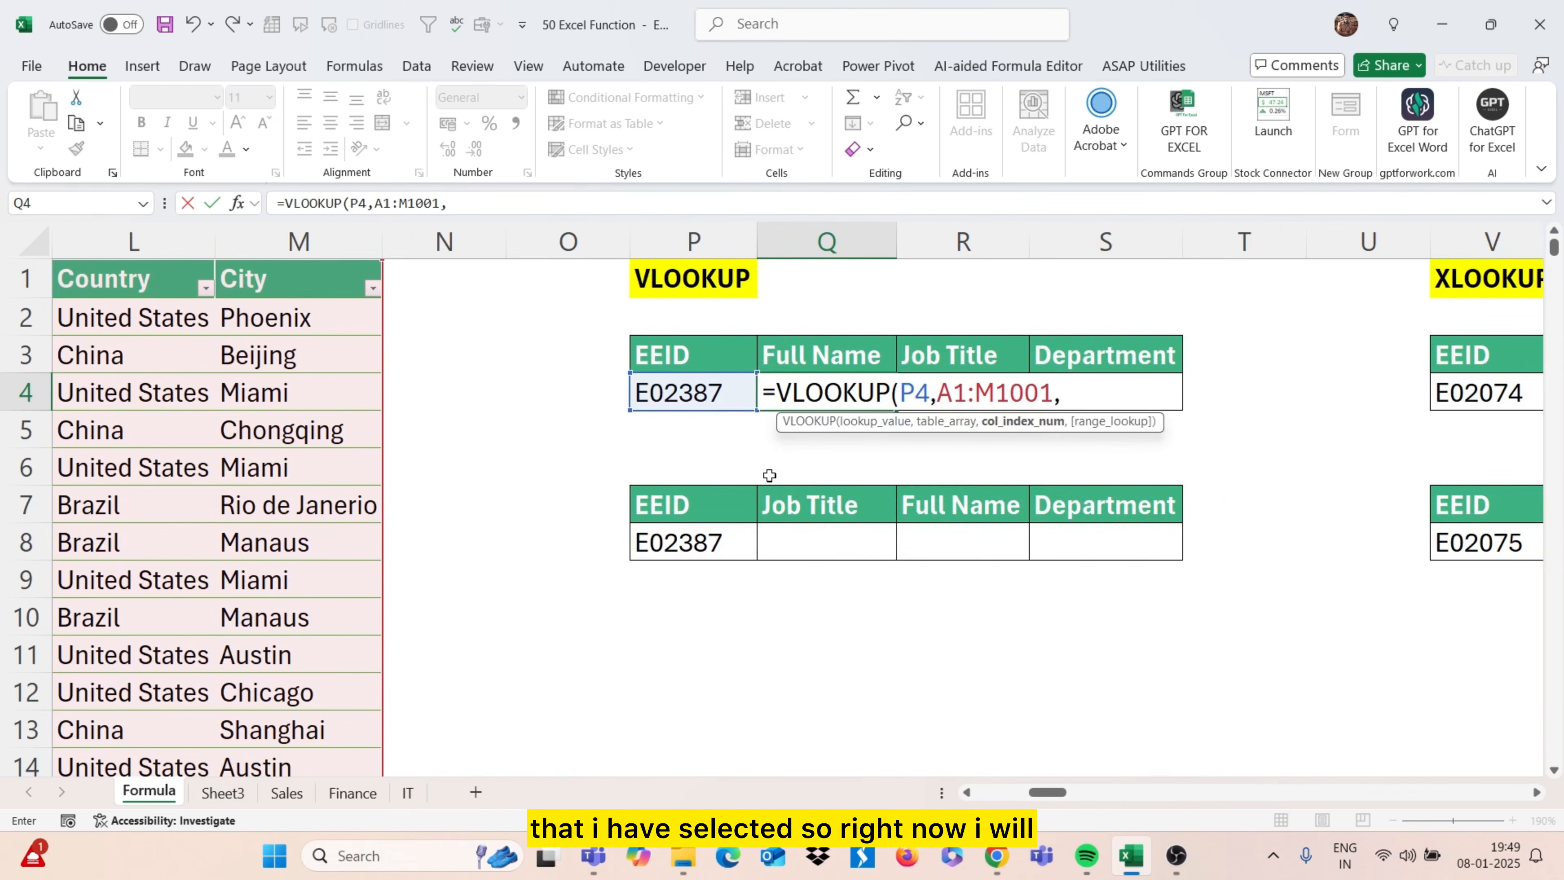
{"action": "type", "text": "2"}
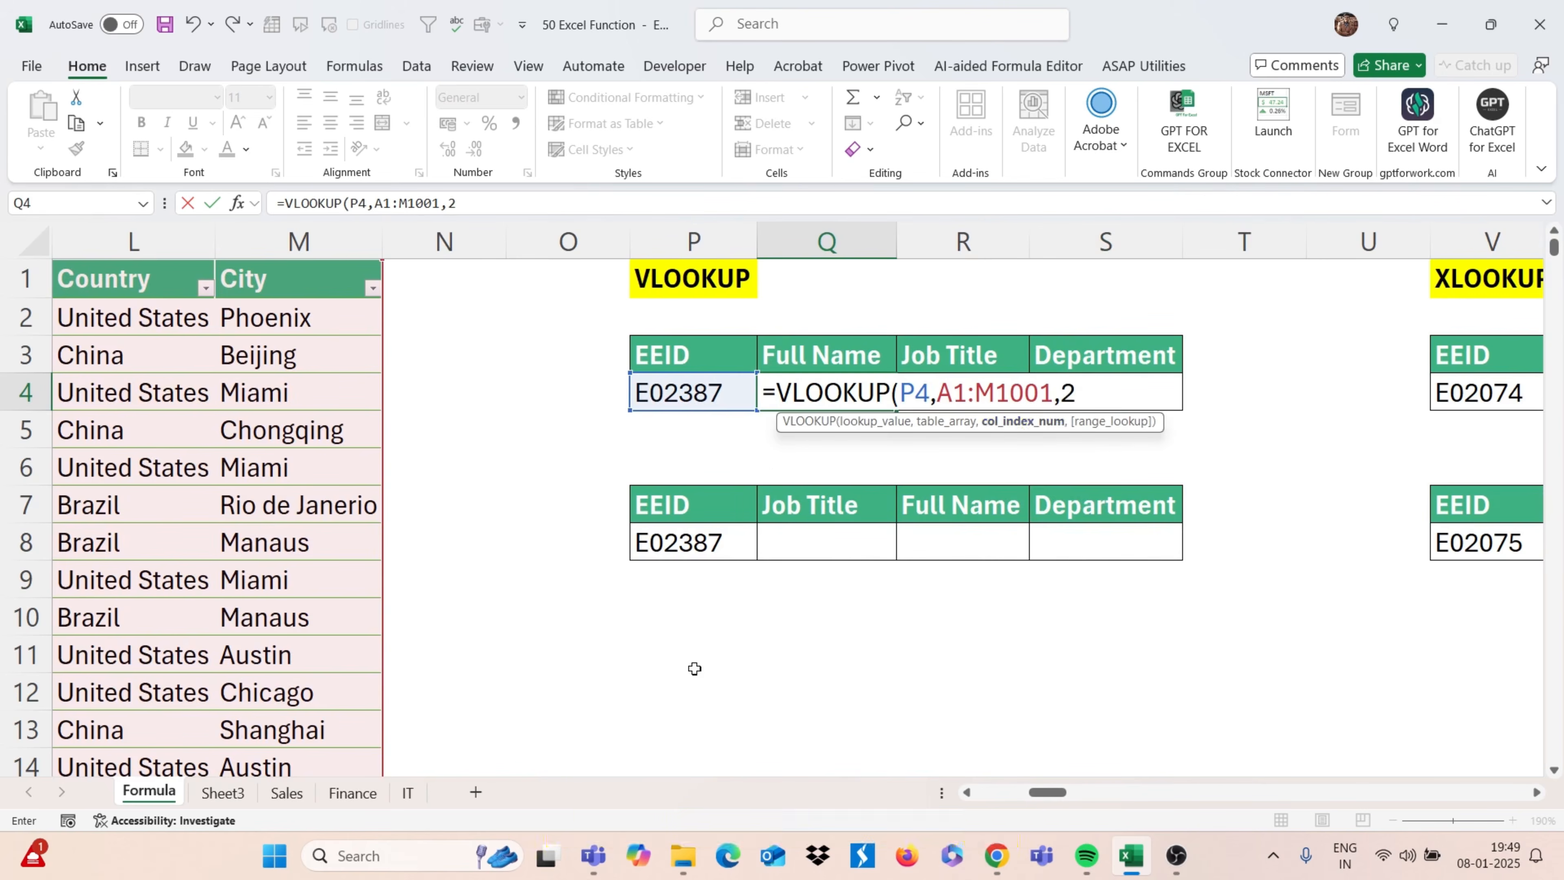
{"action": "type", "text": ","}
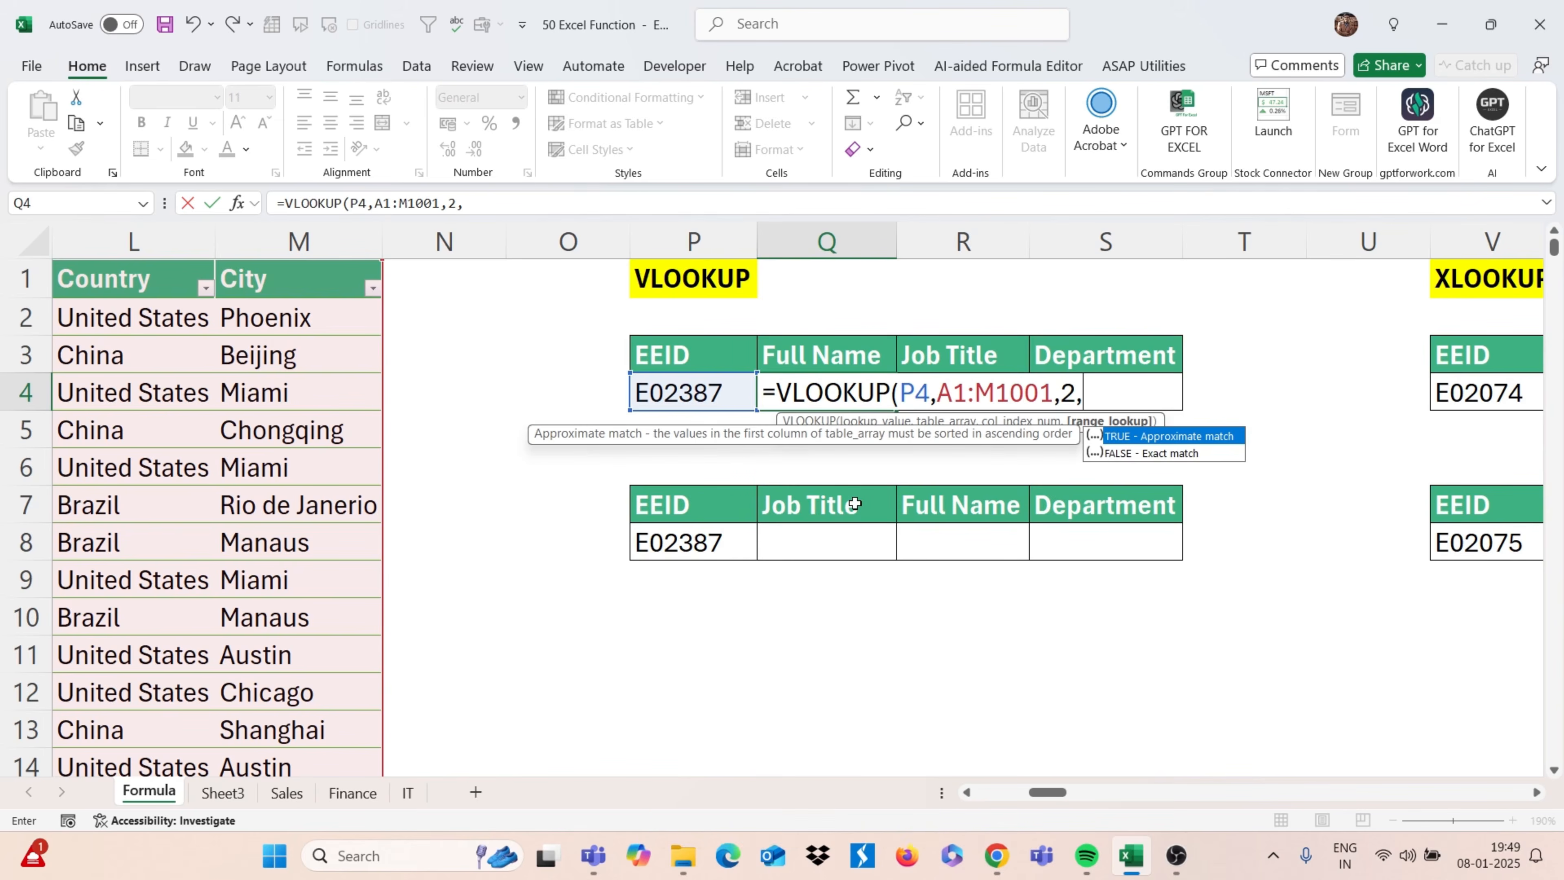
{"action": "key", "text": "Escape"}
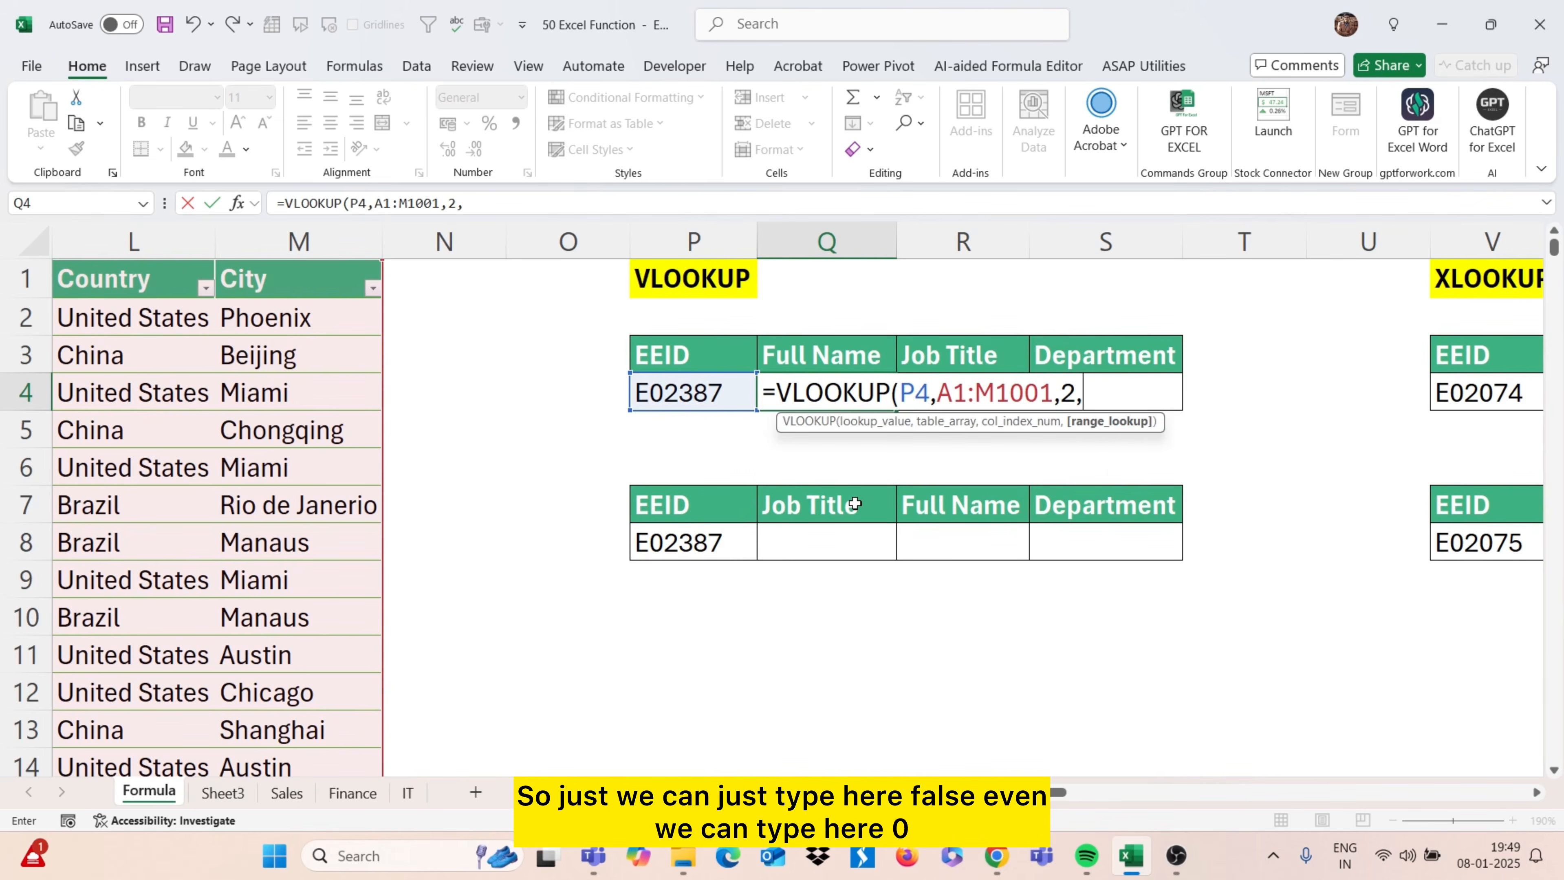
{"action": "type", "text": "FALSE"}
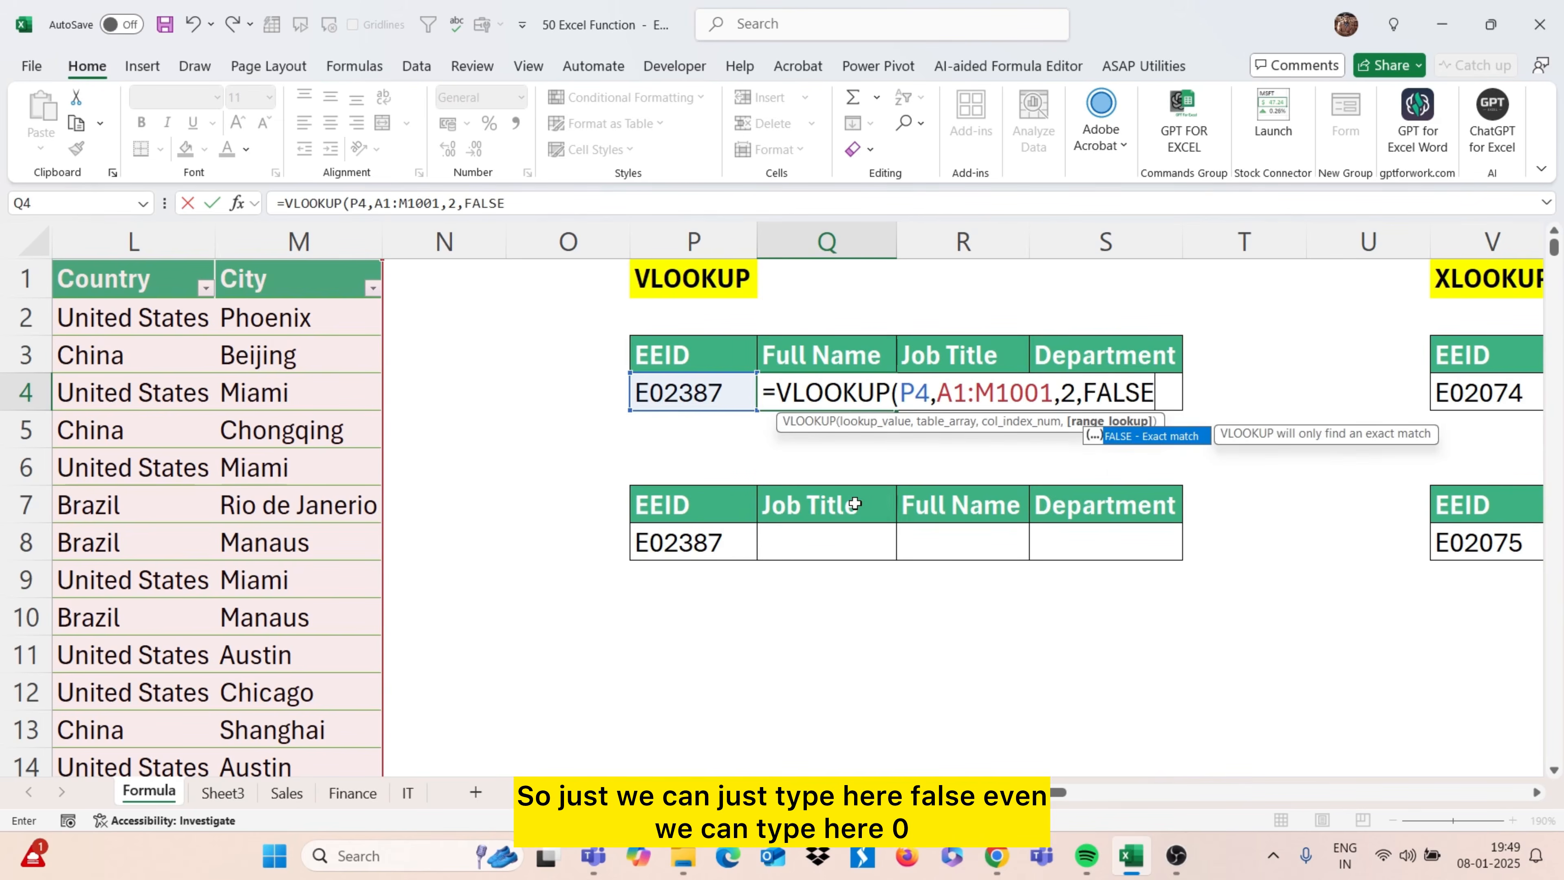
{"action": "type", "text": ")"}
{"action": "key", "text": "Return"}
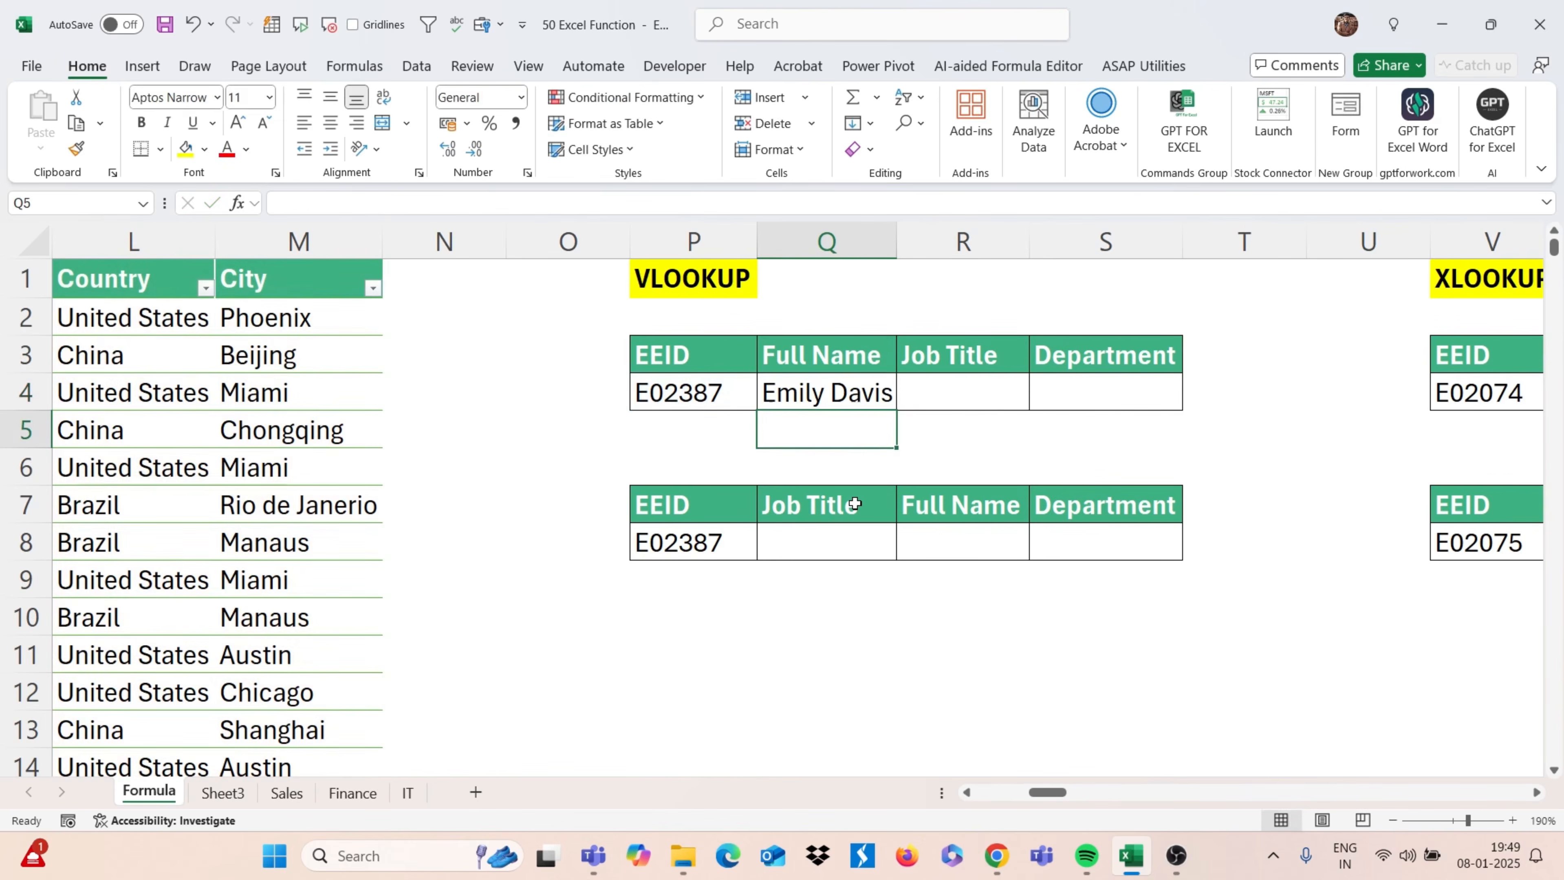
Find the EEID from P4 in column A of the employee data to check the name the lookup returns
{"action": "left_click", "coordinate": [855, 387]}
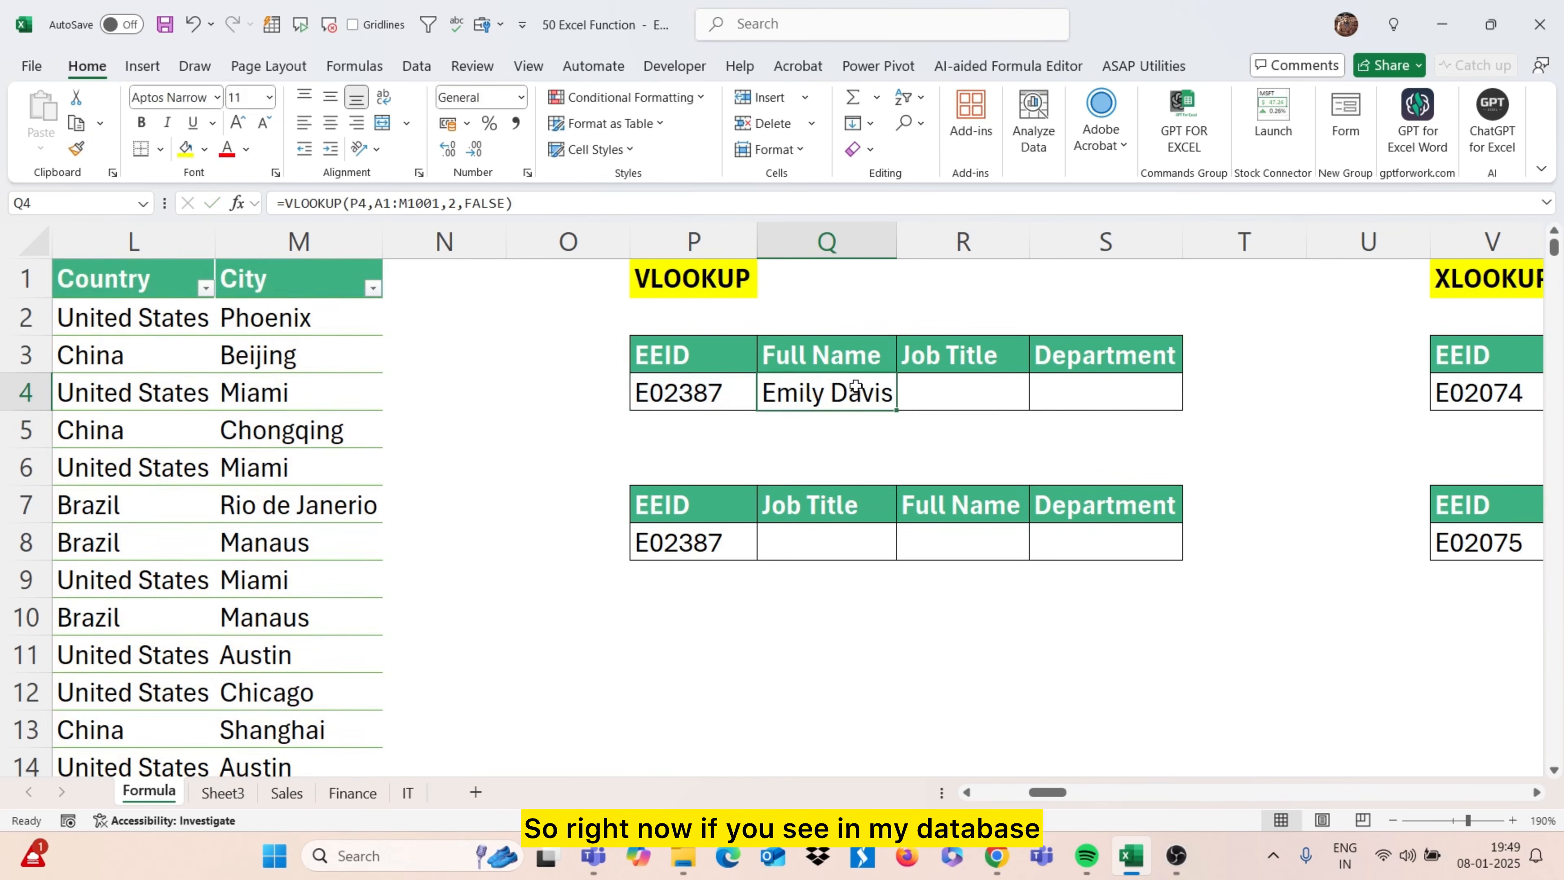
{"action": "left_click", "coordinate": [718, 388]}
{"action": "key", "text": "ctrl+c"}
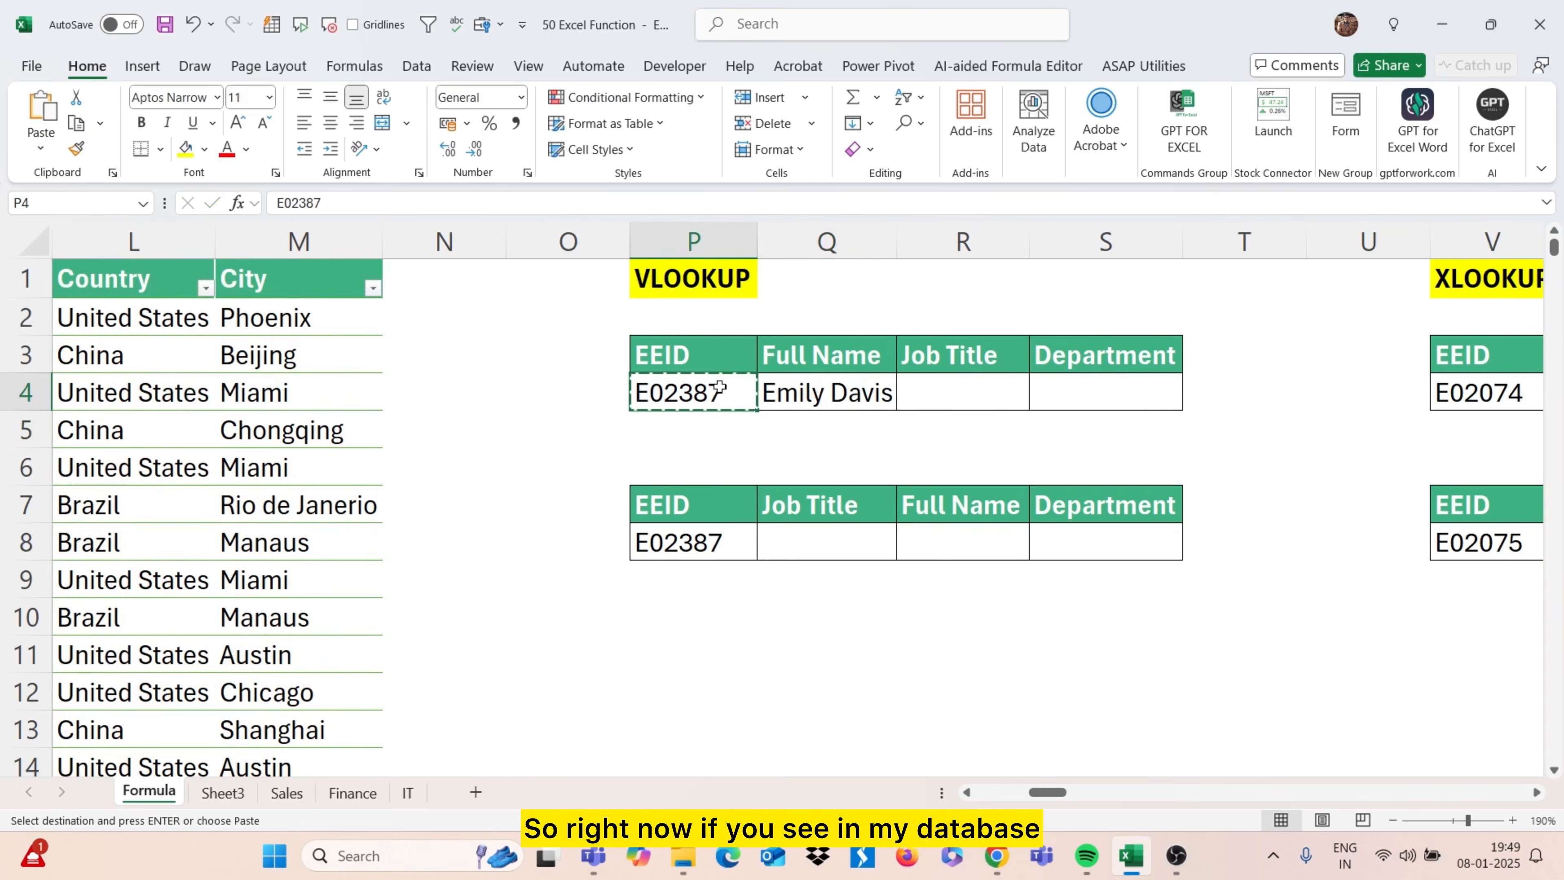
{"action": "scroll", "coordinate": [720, 387], "scroll_direction": "left", "scroll_amount": 6}
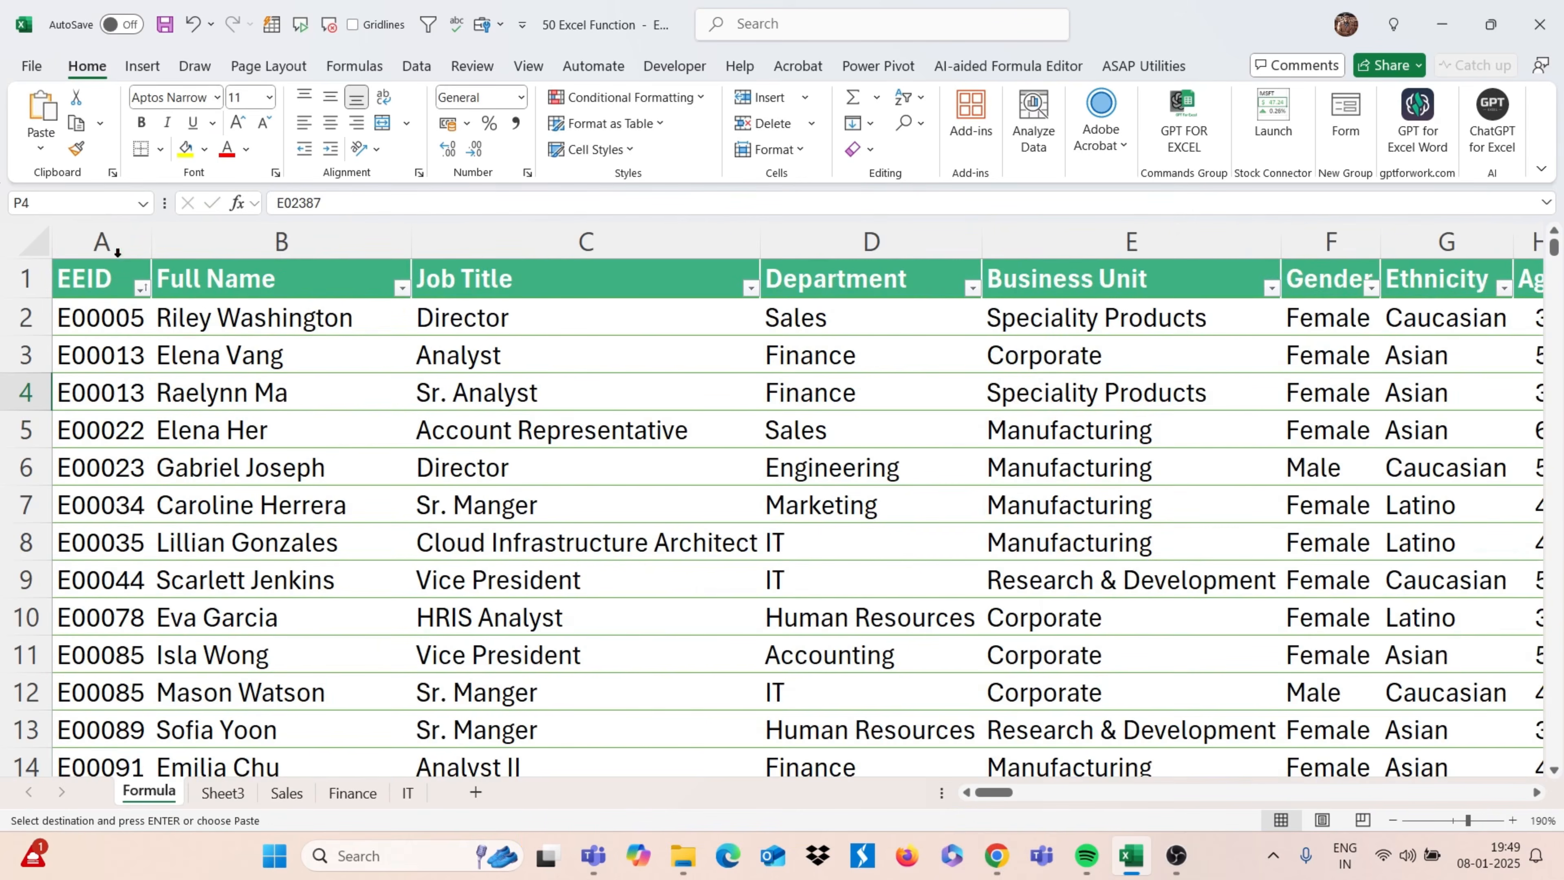
{"action": "left_click", "coordinate": [117, 252]}
{"action": "key", "text": "ctrl+f"}
{"action": "key", "text": "ctrl+v"}
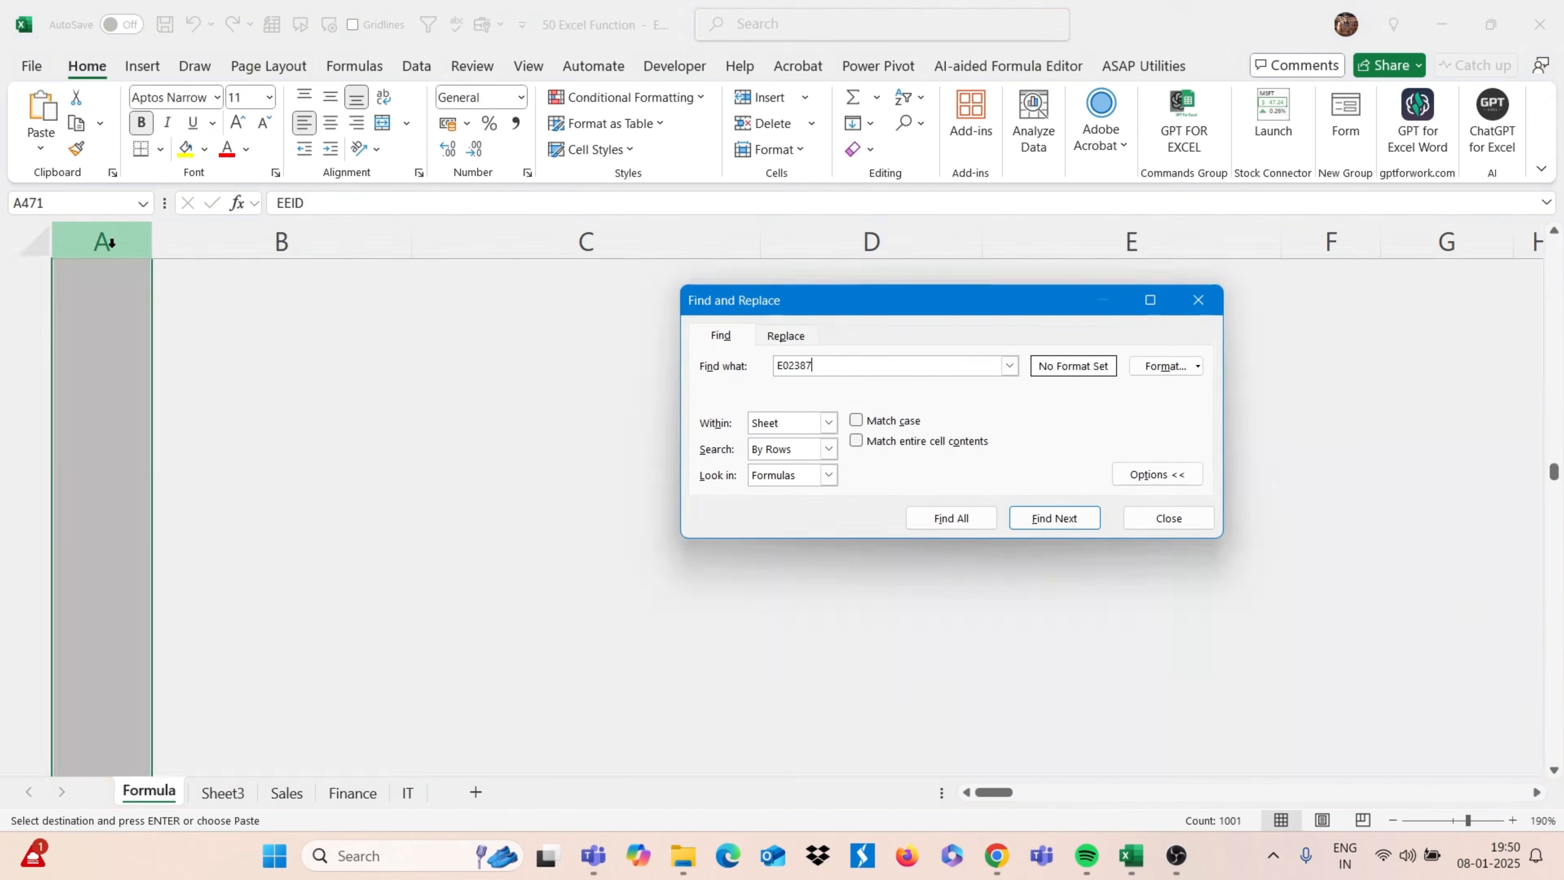
{"action": "key", "text": "Return"}
{"action": "key", "text": "Escape"}
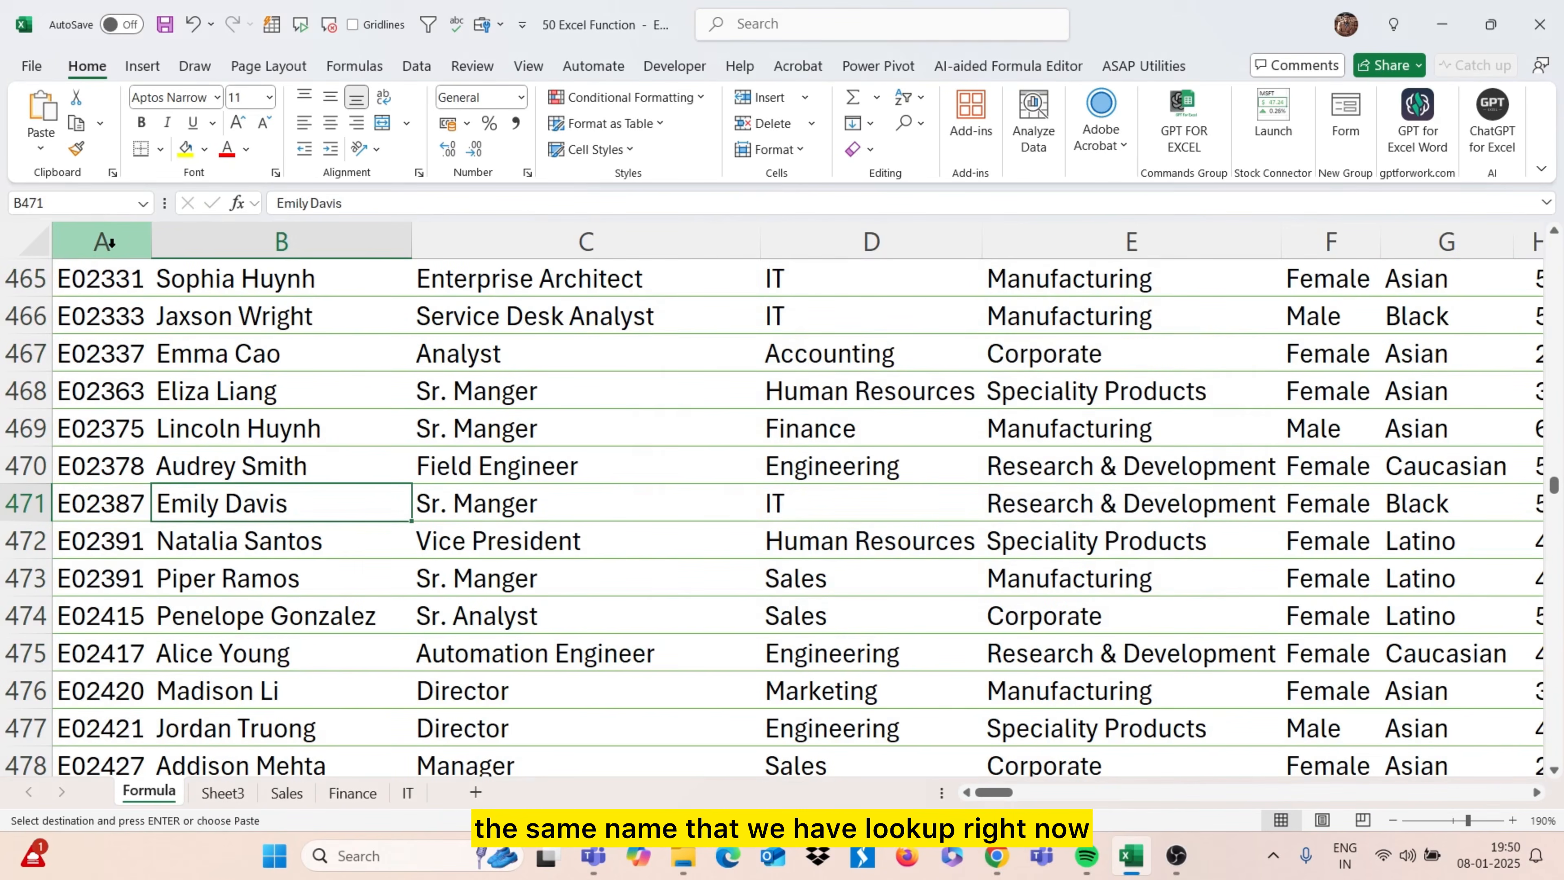
Make the lookup value and table array in Q4's VLOOKUP formula absolute, as $P$4 and $A$1:$M$1001
{"action": "scroll", "coordinate": [111, 242], "scroll_direction": "up", "scroll_amount": 20}
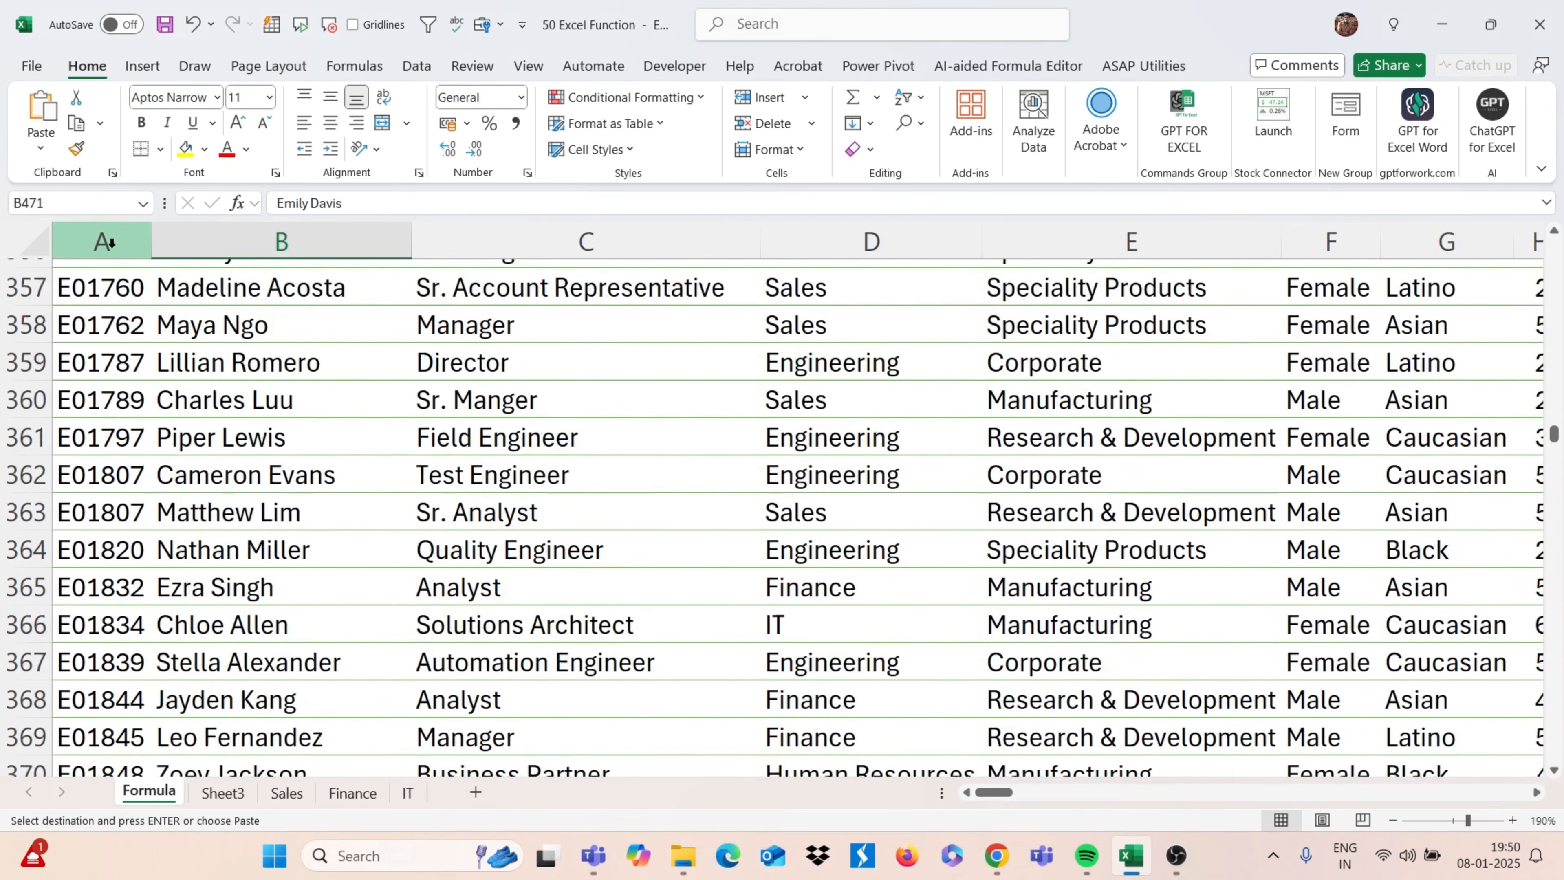
{"action": "left_click", "coordinate": [109, 246]}
{"action": "key", "text": "ctrl+Home"}
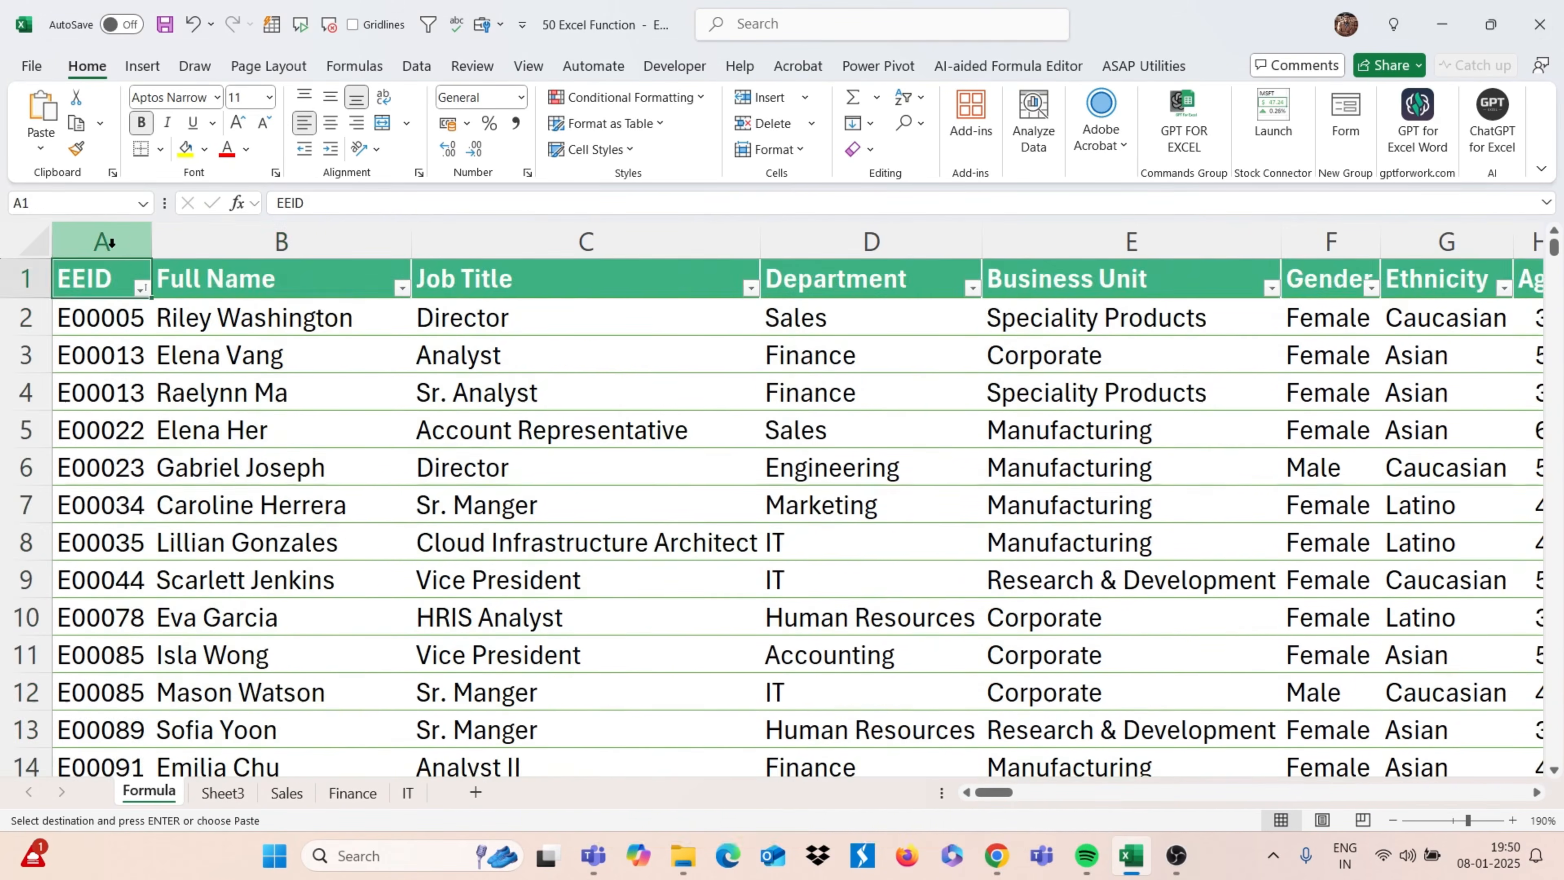
{"action": "scroll", "coordinate": [951, 422], "scroll_direction": "right", "scroll_amount": 3}
{"action": "scroll", "coordinate": [951, 422], "scroll_direction": "right", "scroll_amount": 2}
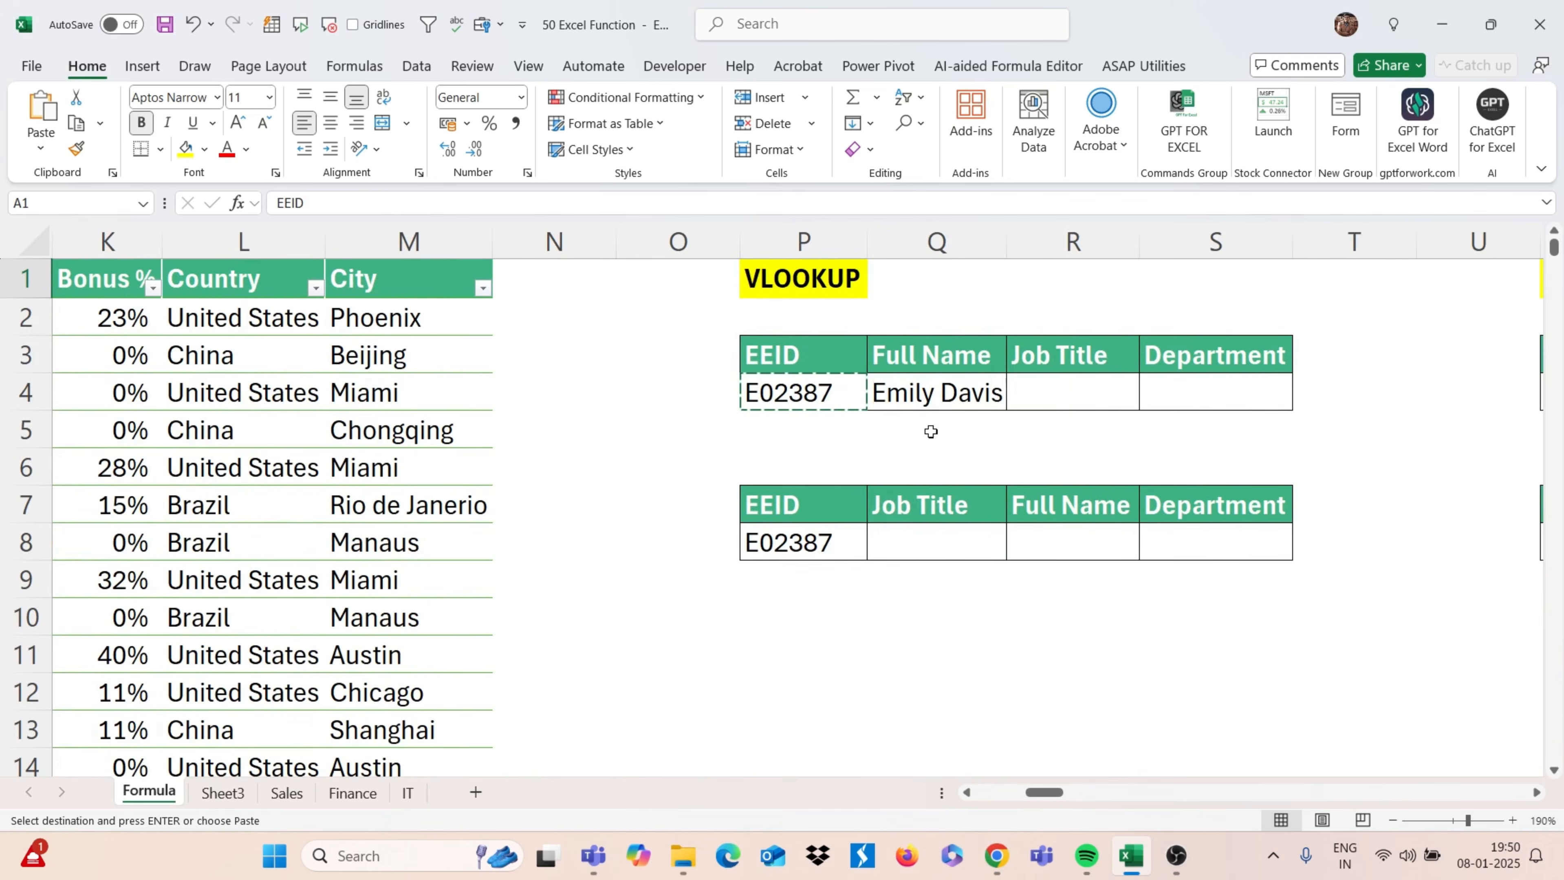
{"action": "left_click", "coordinate": [1034, 387]}
{"action": "key", "text": "Escape"}
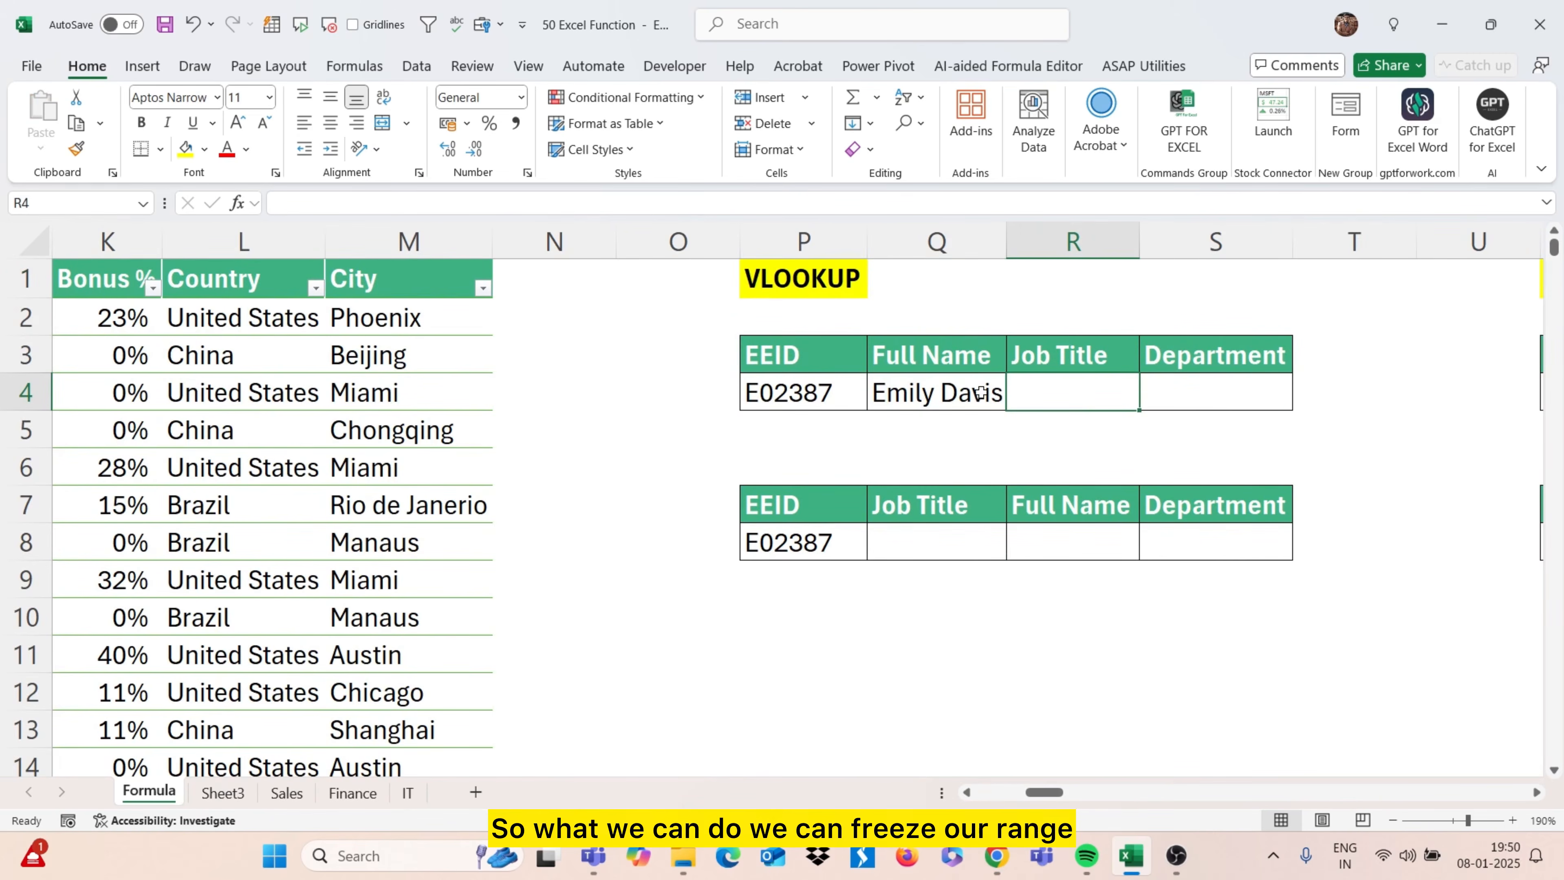
{"action": "double_click", "coordinate": [962, 393]}
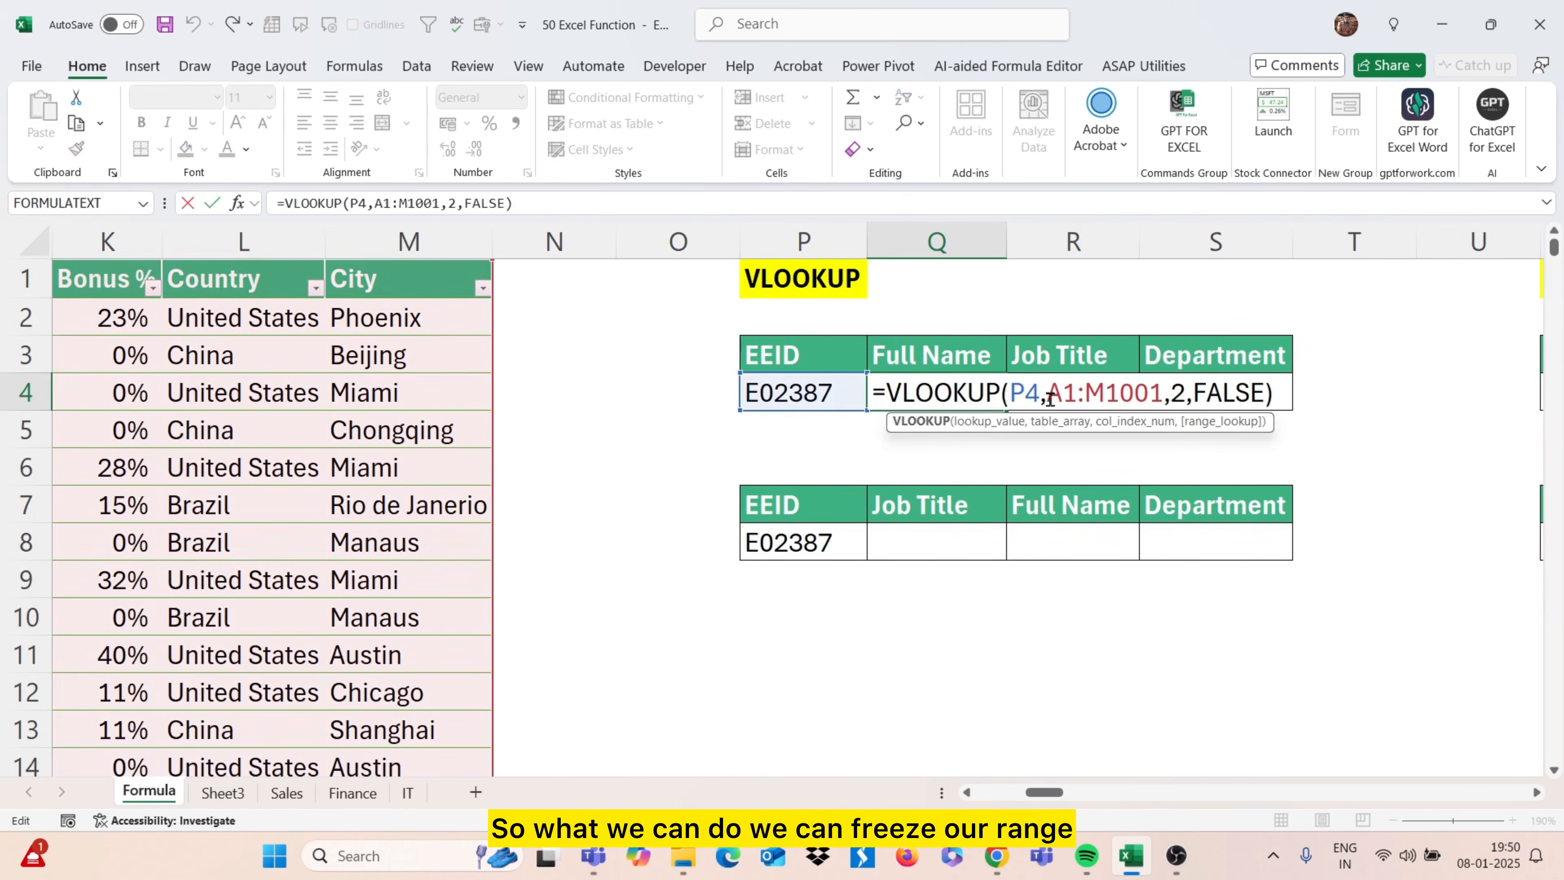
{"action": "left_click_drag", "start_coordinate": [1048, 398], "coordinate": [1164, 395]}
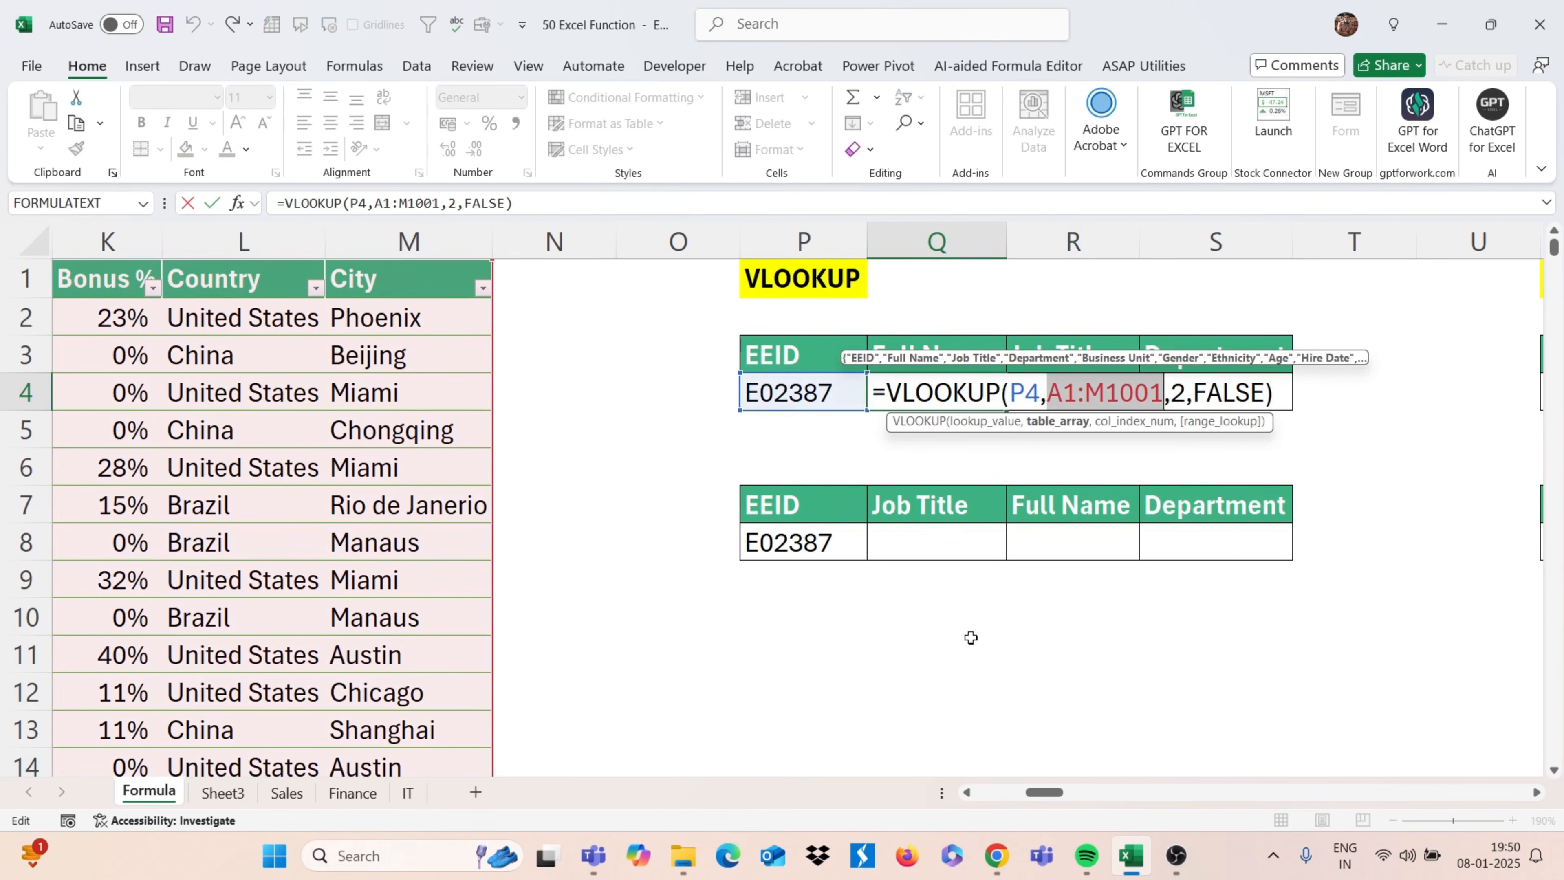
{"action": "key", "text": "F4"}
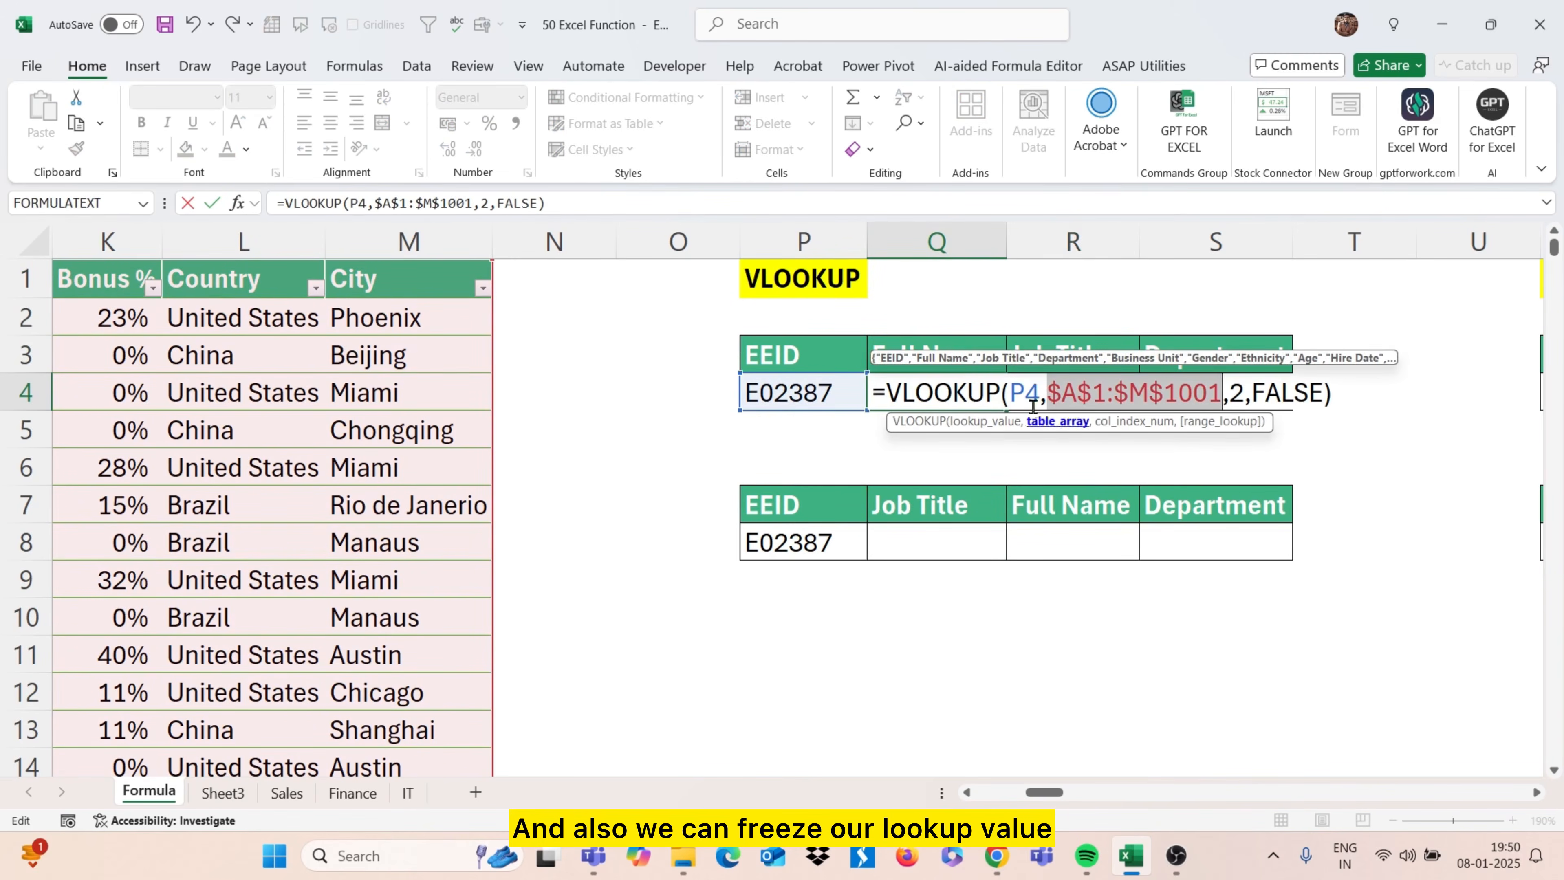
{"action": "left_click_drag", "start_coordinate": [1012, 393], "coordinate": [1040, 393]}
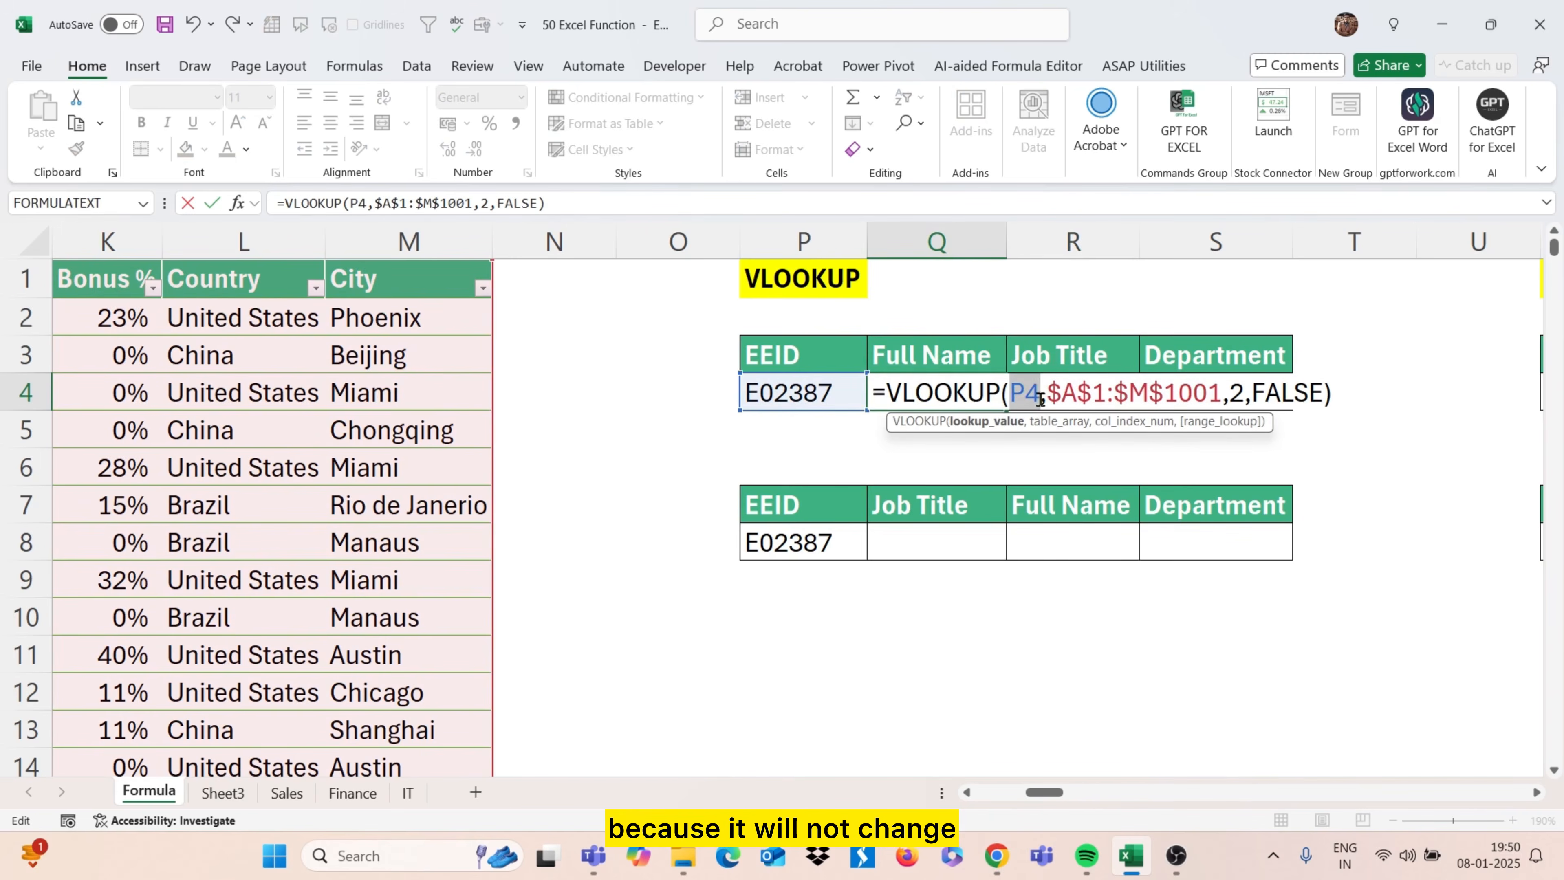
{"action": "key", "text": "F4"}
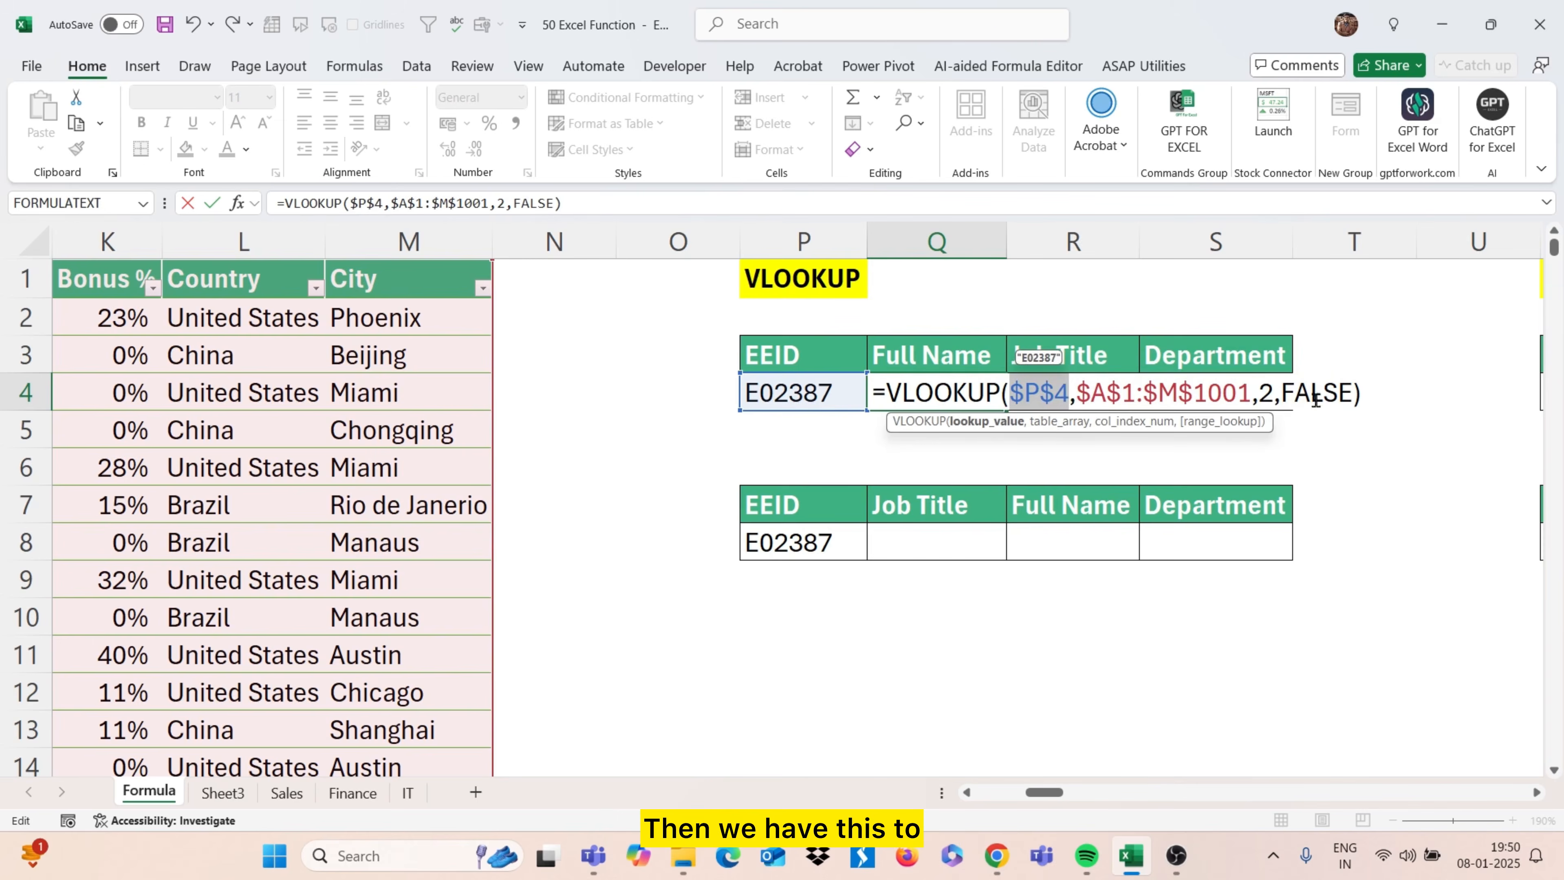
{"action": "key", "text": "Return"}
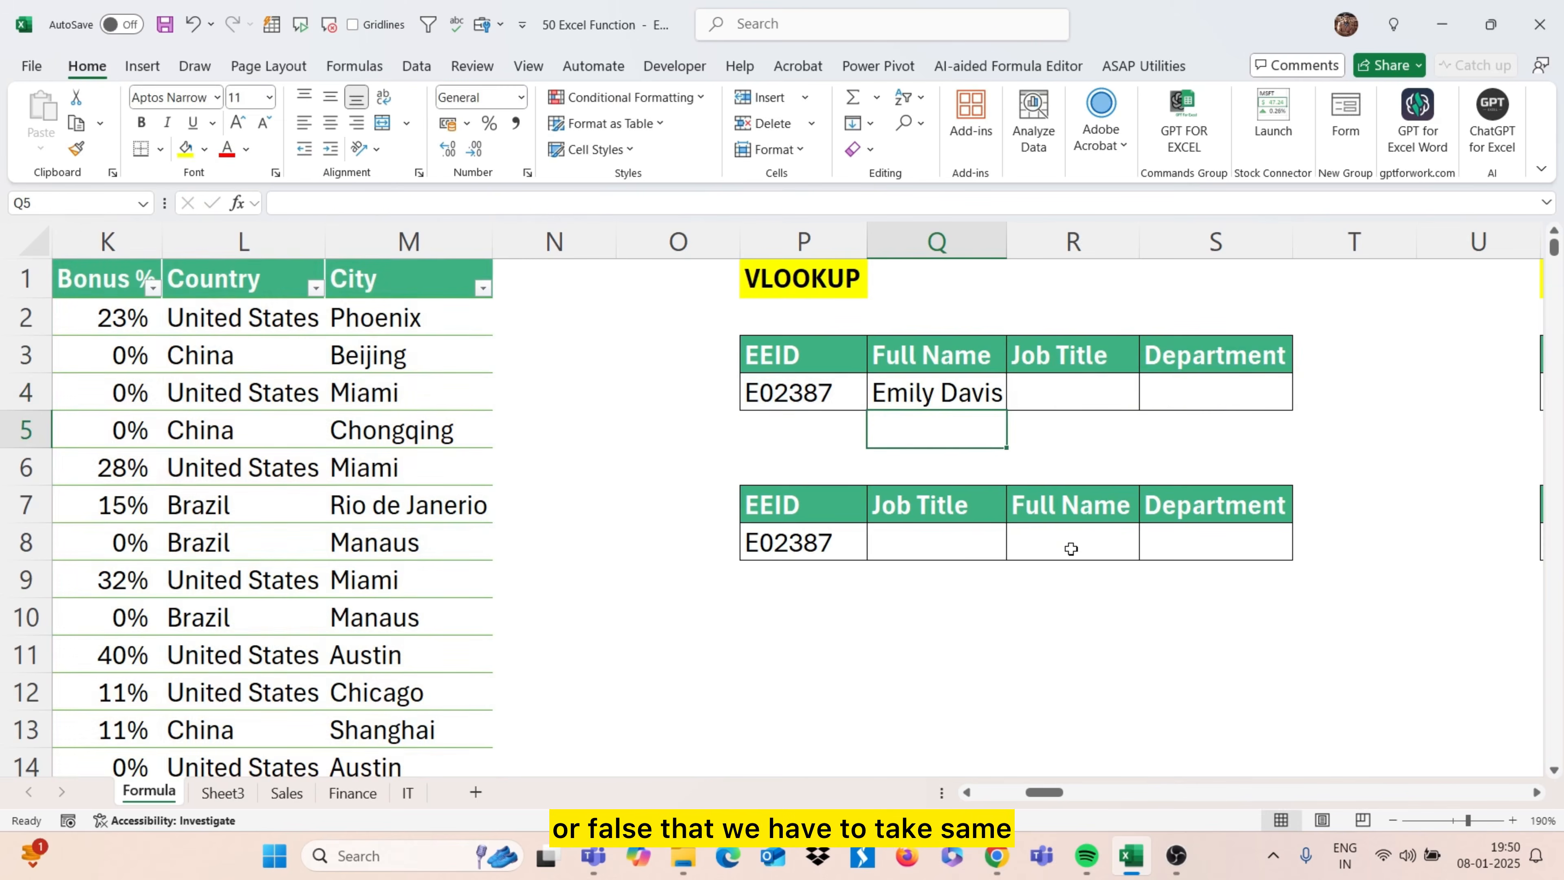
Fill the VLOOKUP formula from Q4 across to the Job Title and Department cells, R4 and S4
{"action": "left_click", "coordinate": [950, 386]}
{"action": "left_click_drag", "start_coordinate": [1006, 410], "coordinate": [1220, 392]}
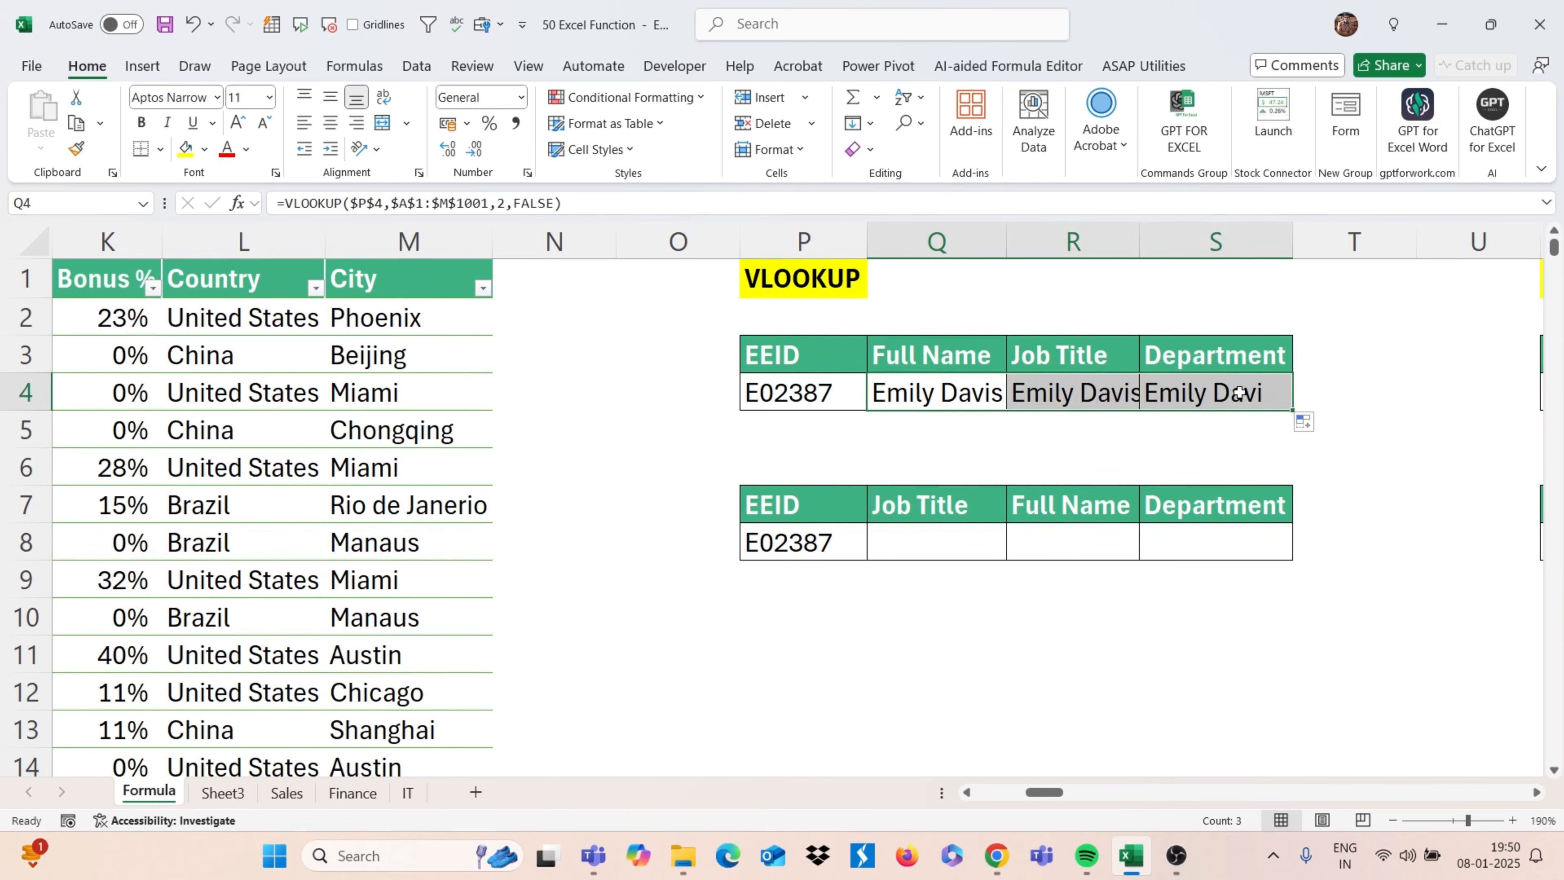
Change the column index in the Job Title cell R4's VLOOKUP to 3 and enter the formula
{"action": "left_click", "coordinate": [1125, 397]}
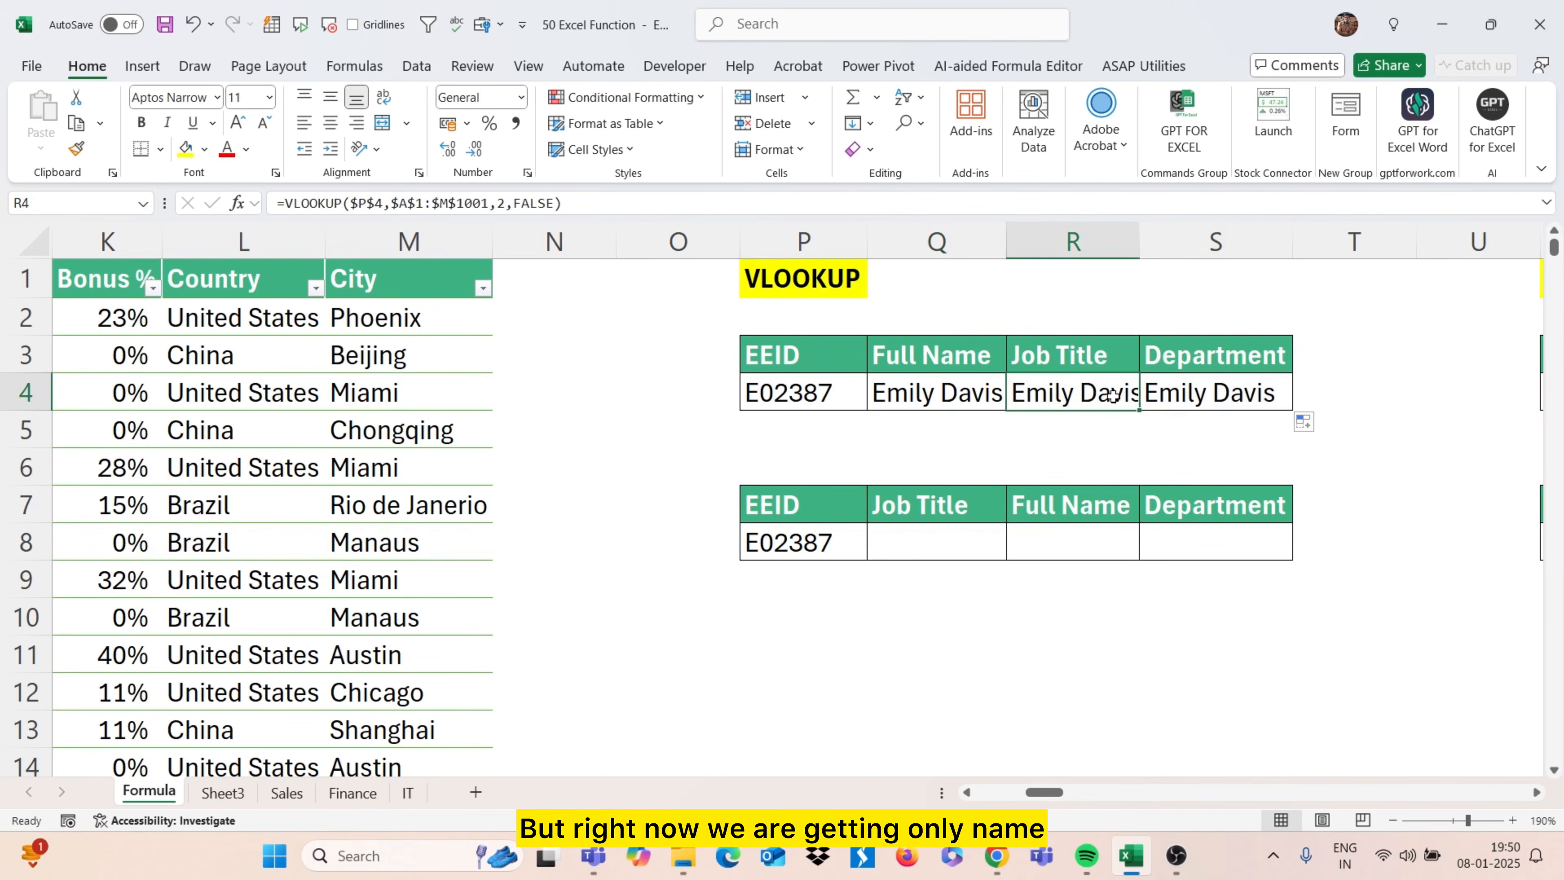
{"action": "double_click", "coordinate": [1112, 396]}
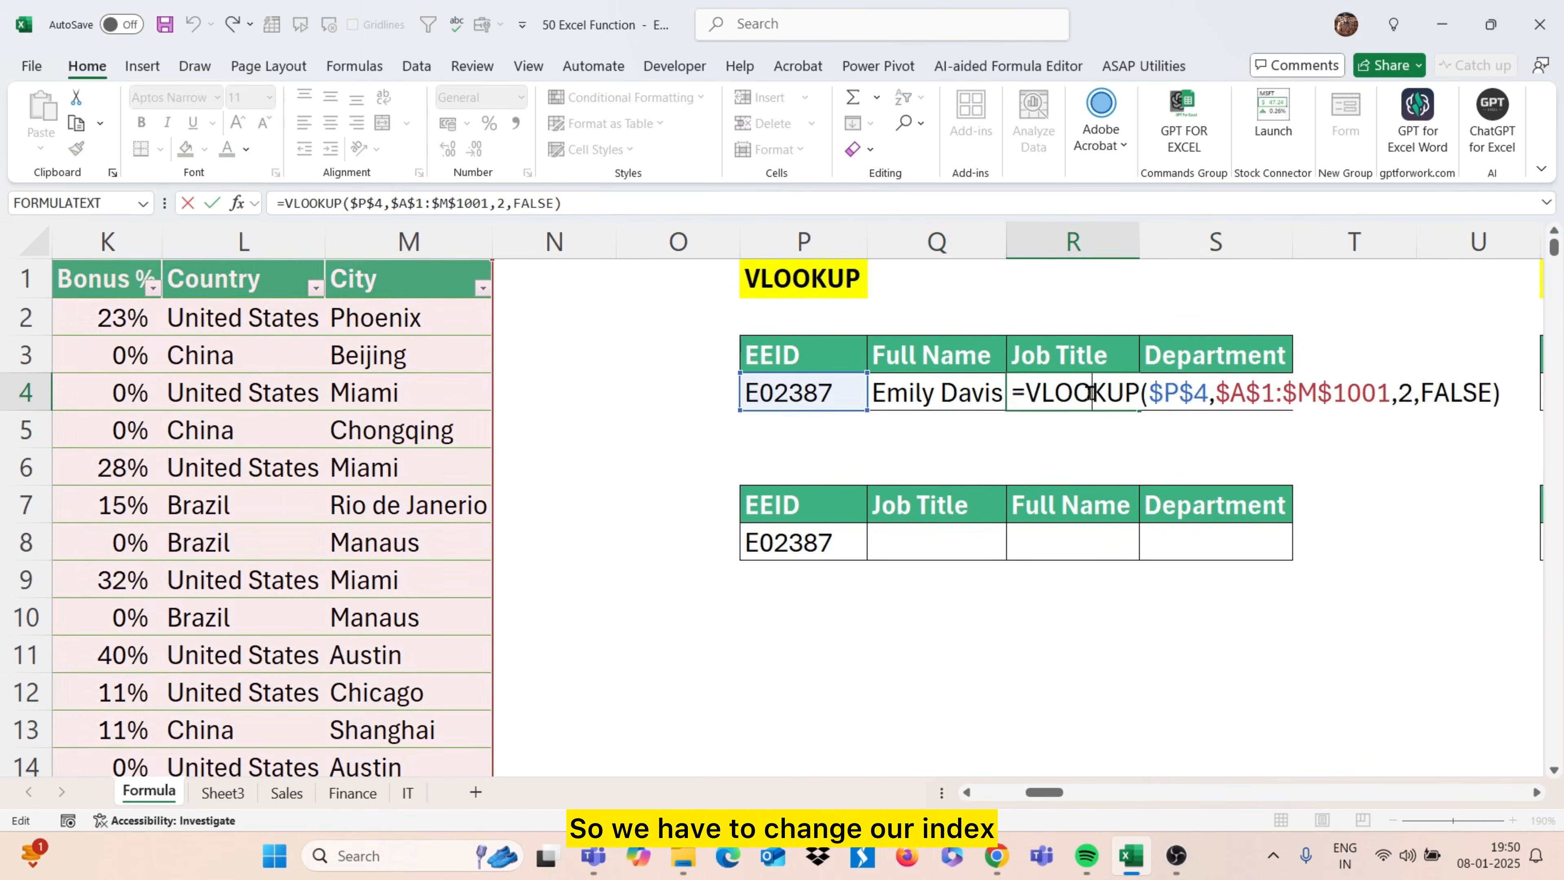
{"action": "left_click", "coordinate": [1405, 400]}
{"action": "key", "text": "BackSpace"}
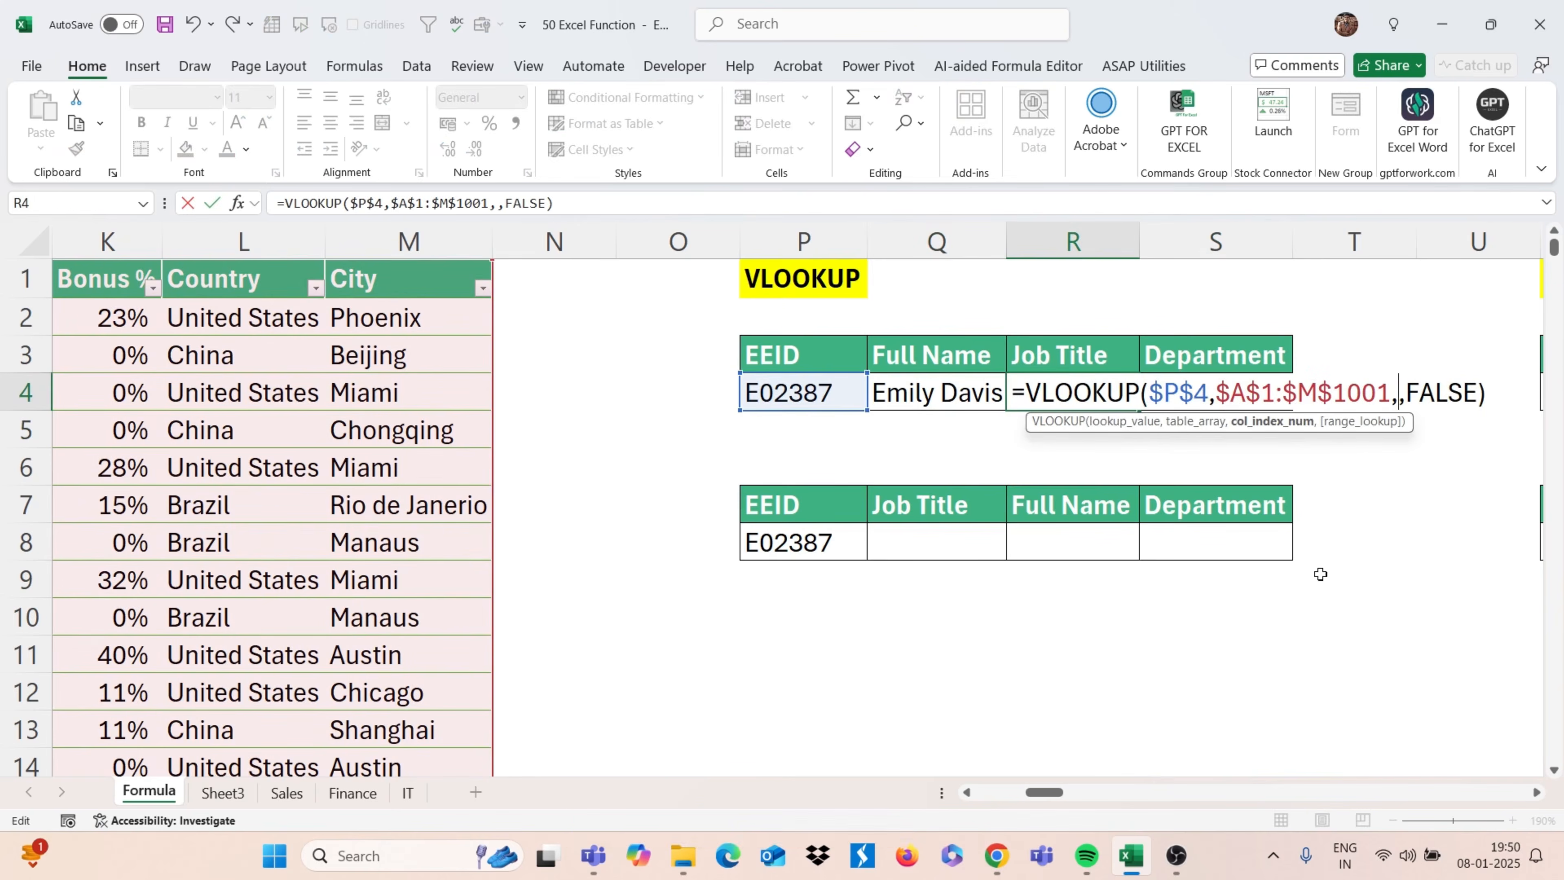
{"action": "type", "text": "3"}
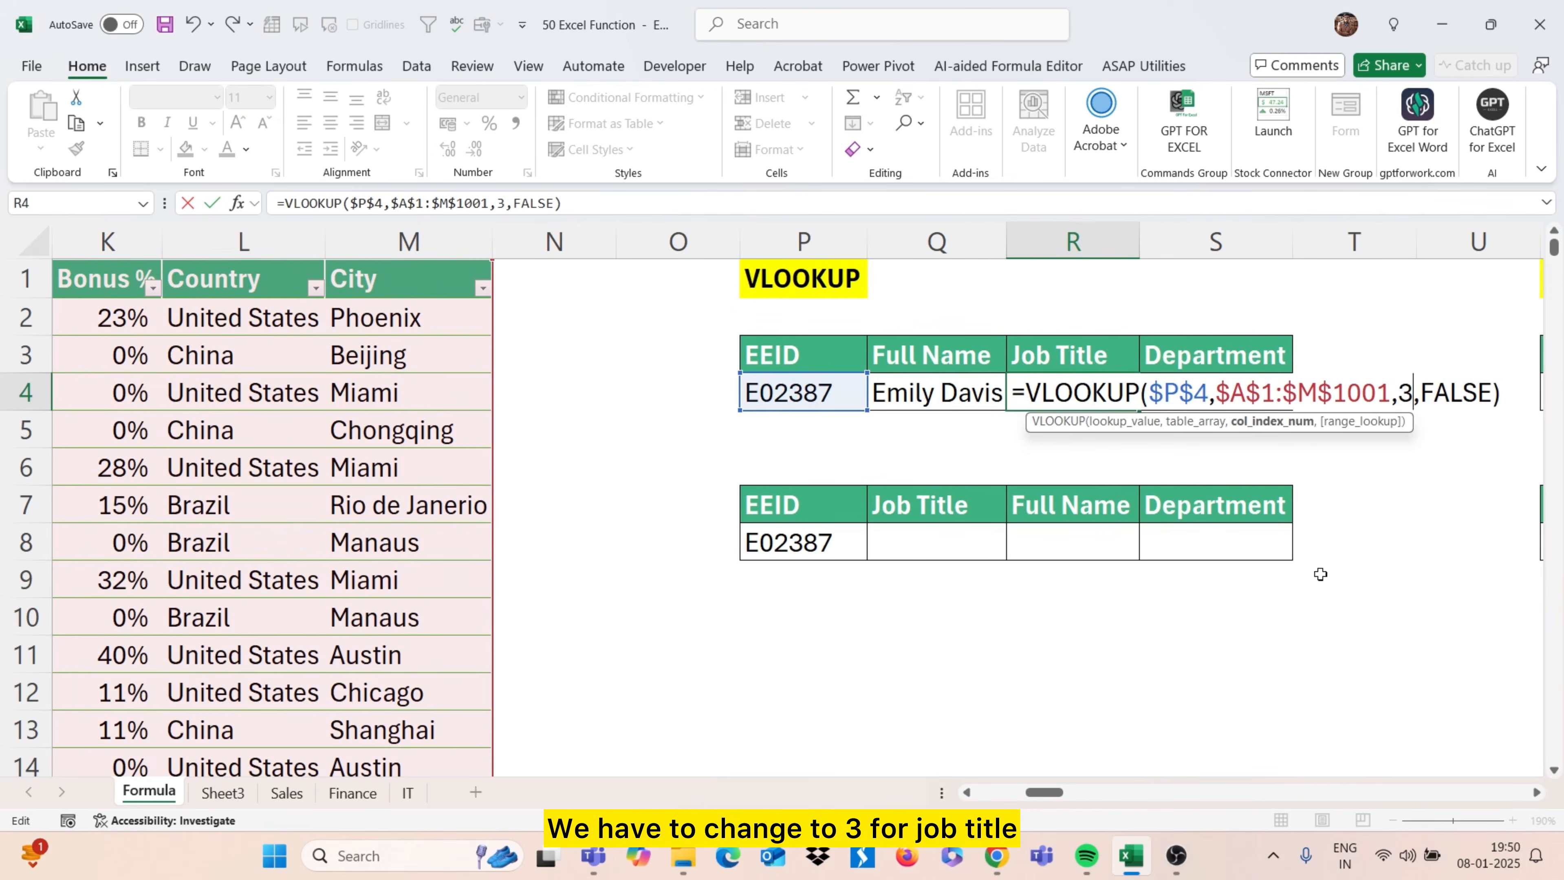
{"action": "key", "text": "Return"}
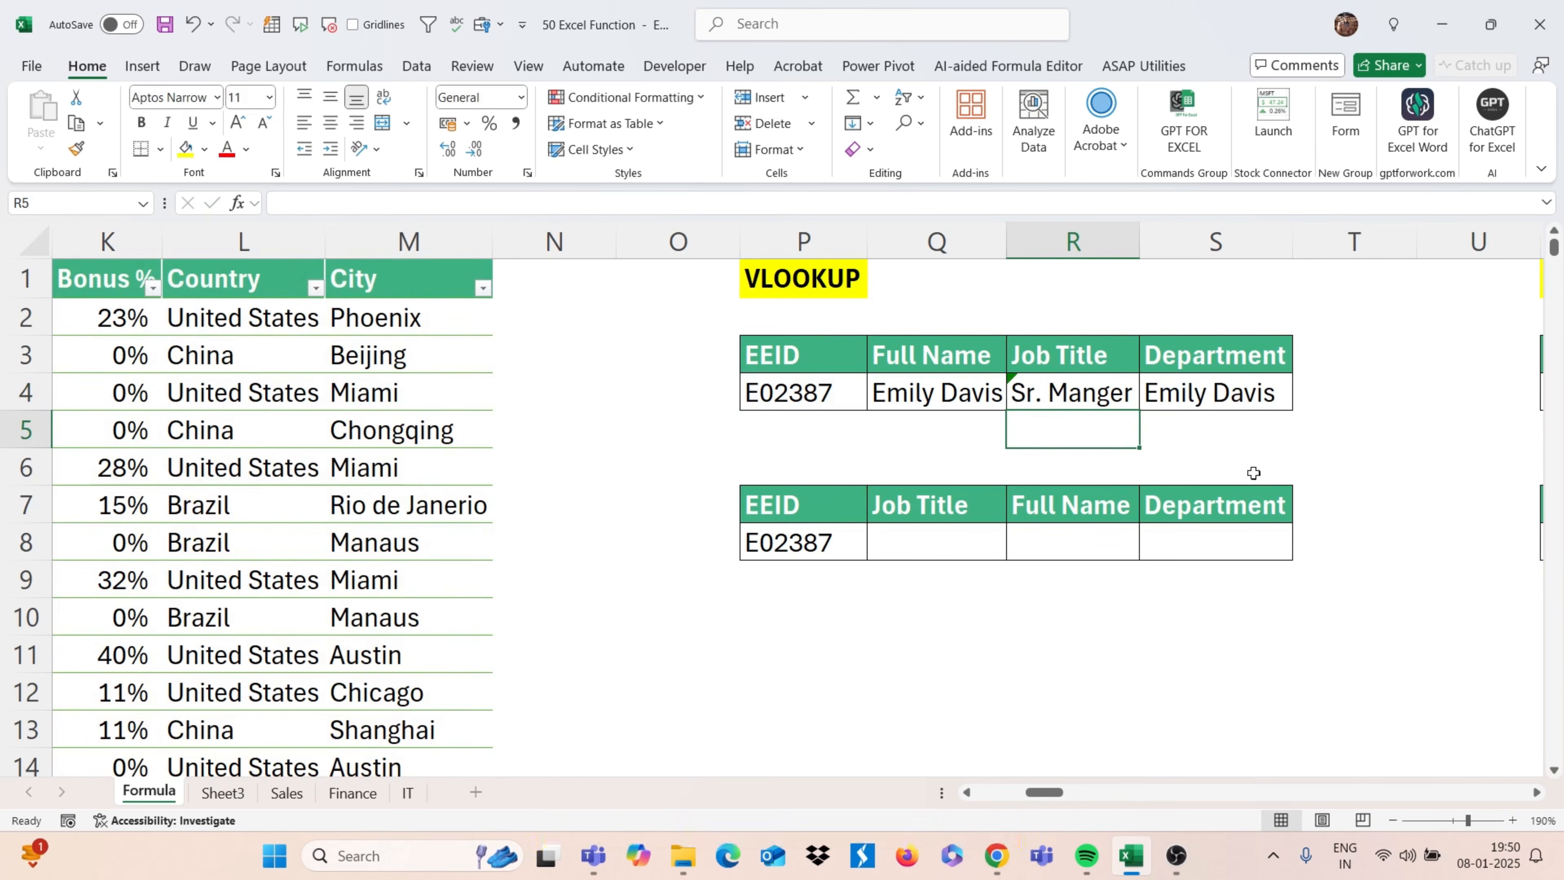
Change the column index in the Department cell S4's VLOOKUP to 4 and enter the formula
{"action": "double_click", "coordinate": [1217, 392]}
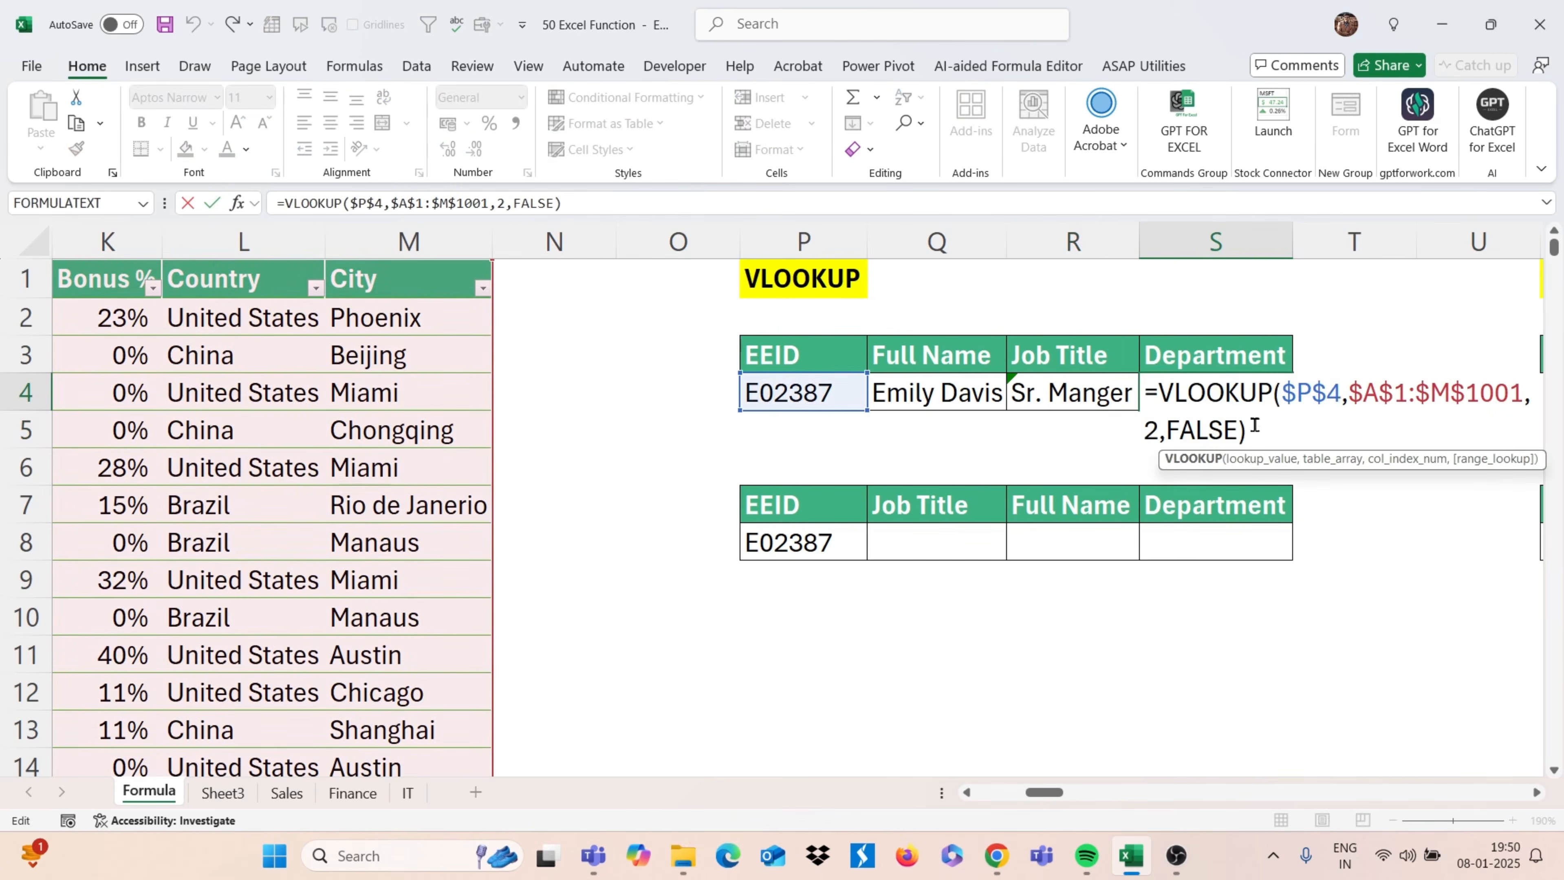
{"action": "left_click", "coordinate": [1160, 430]}
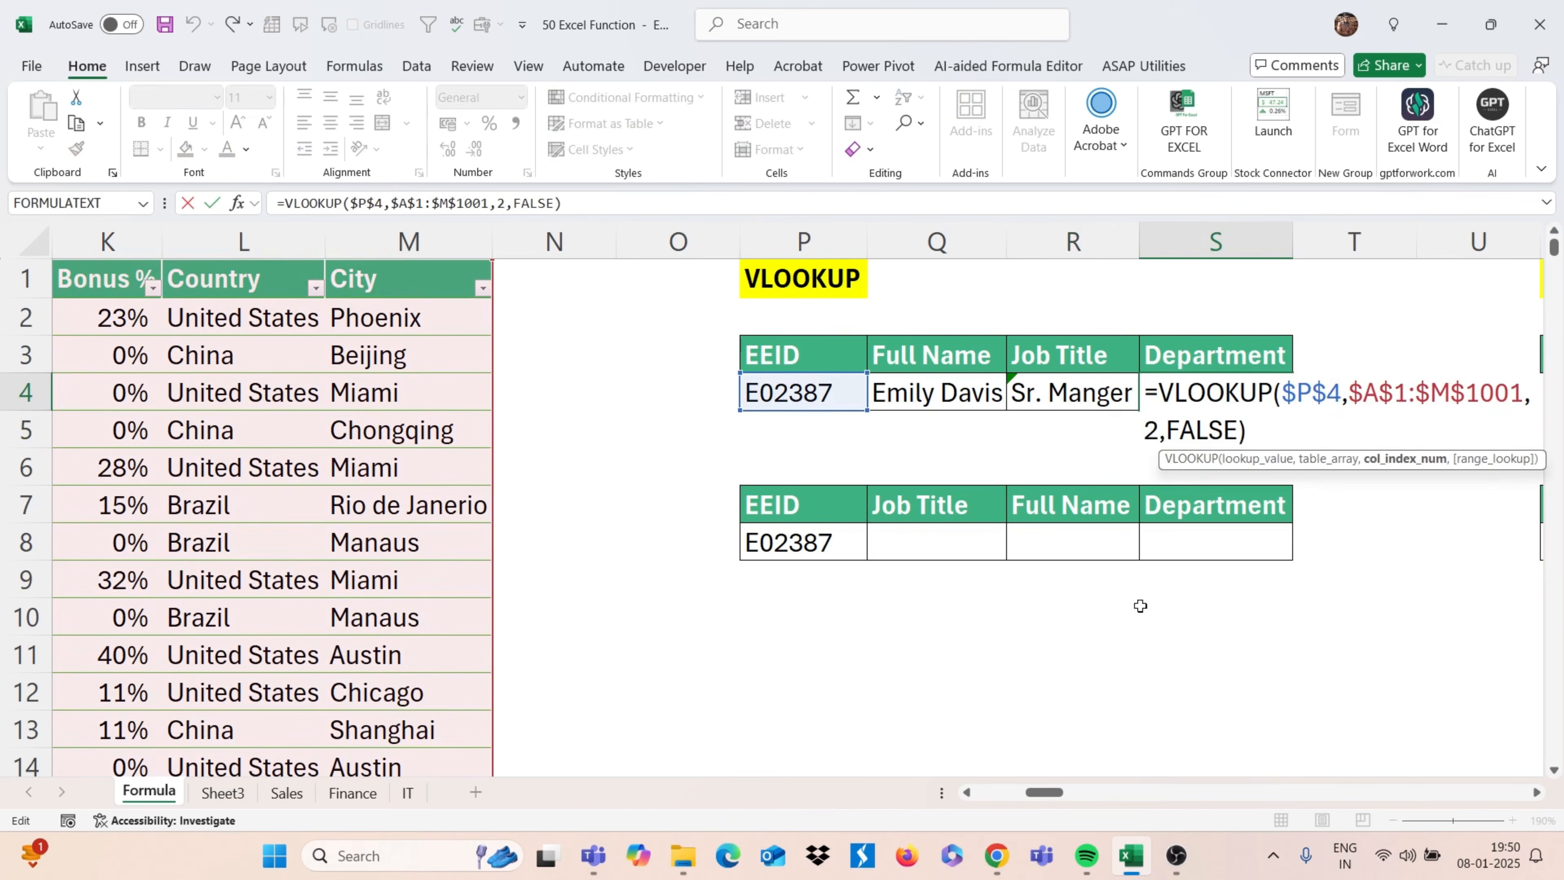
{"action": "key", "text": "BackSpace"}
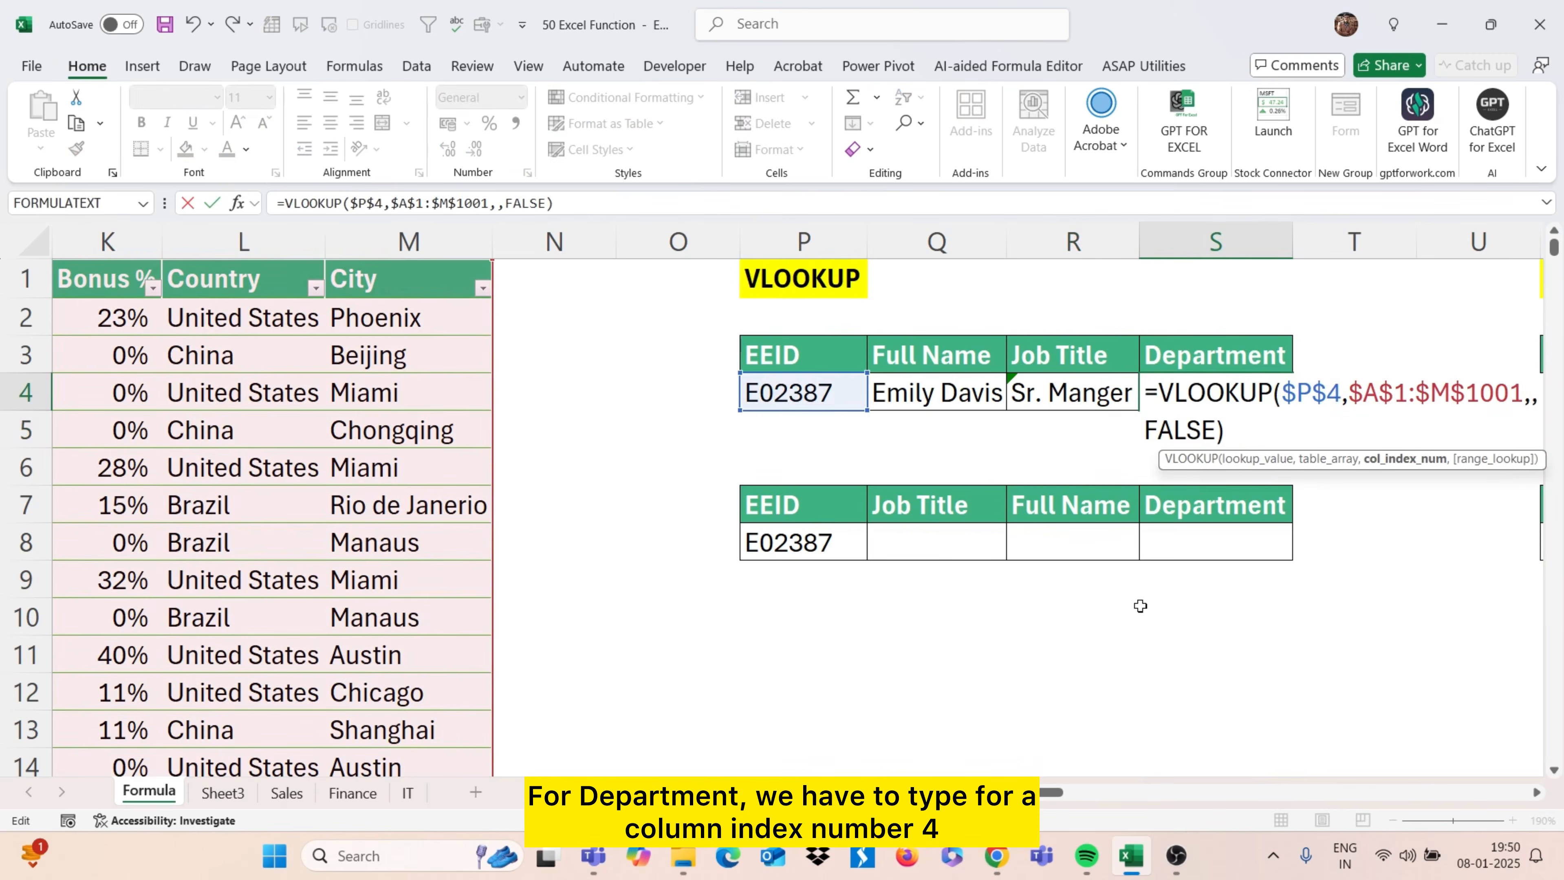
{"action": "type", "text": "4"}
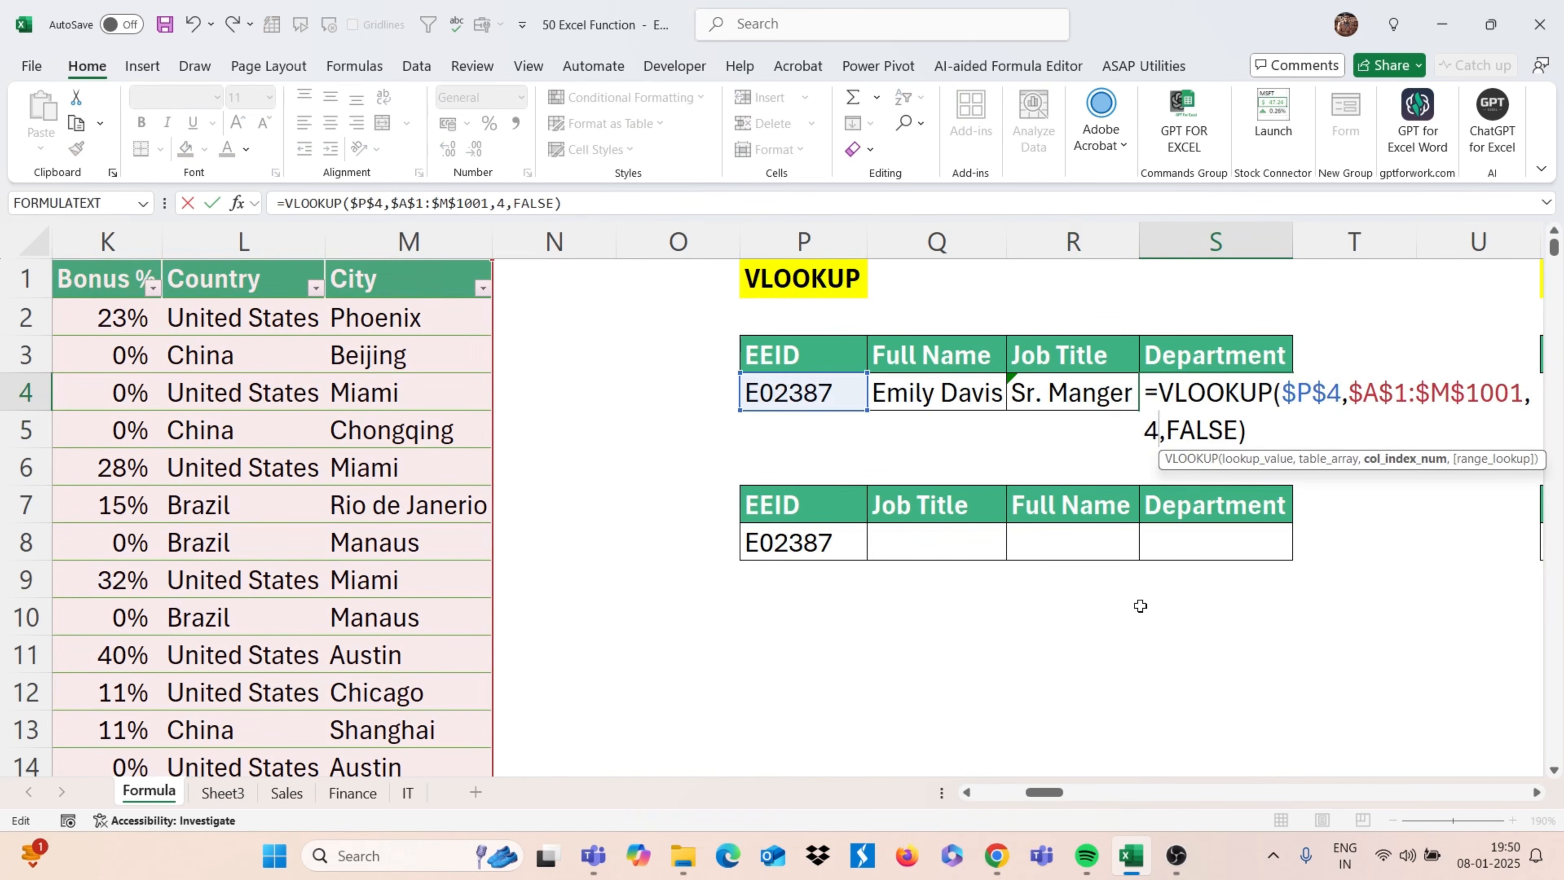
{"action": "key", "text": "Return"}
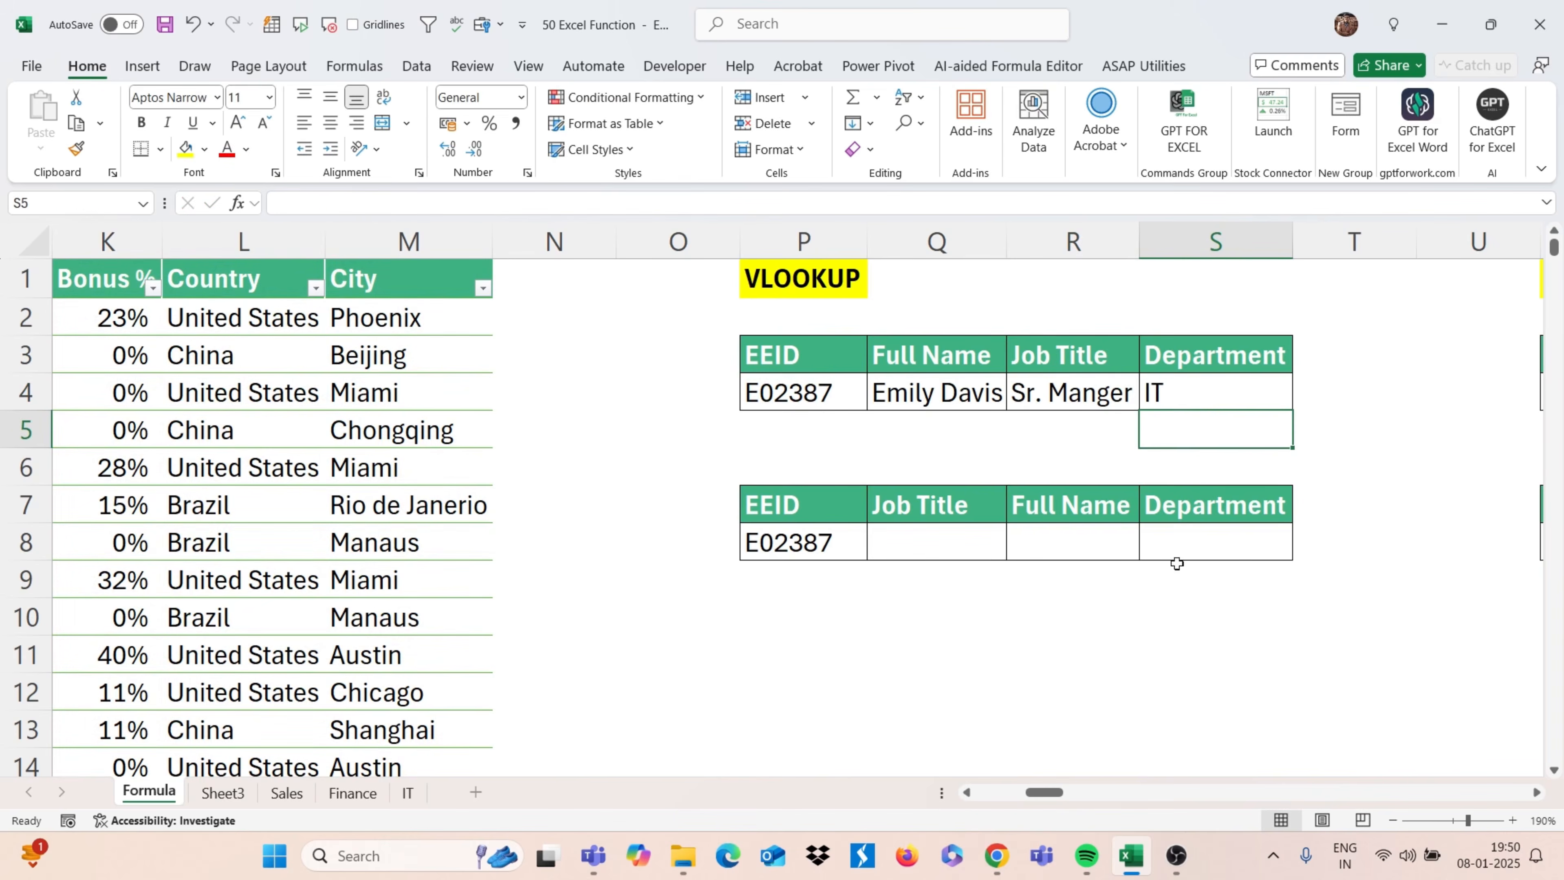
{"action": "left_click", "coordinate": [1199, 403]}
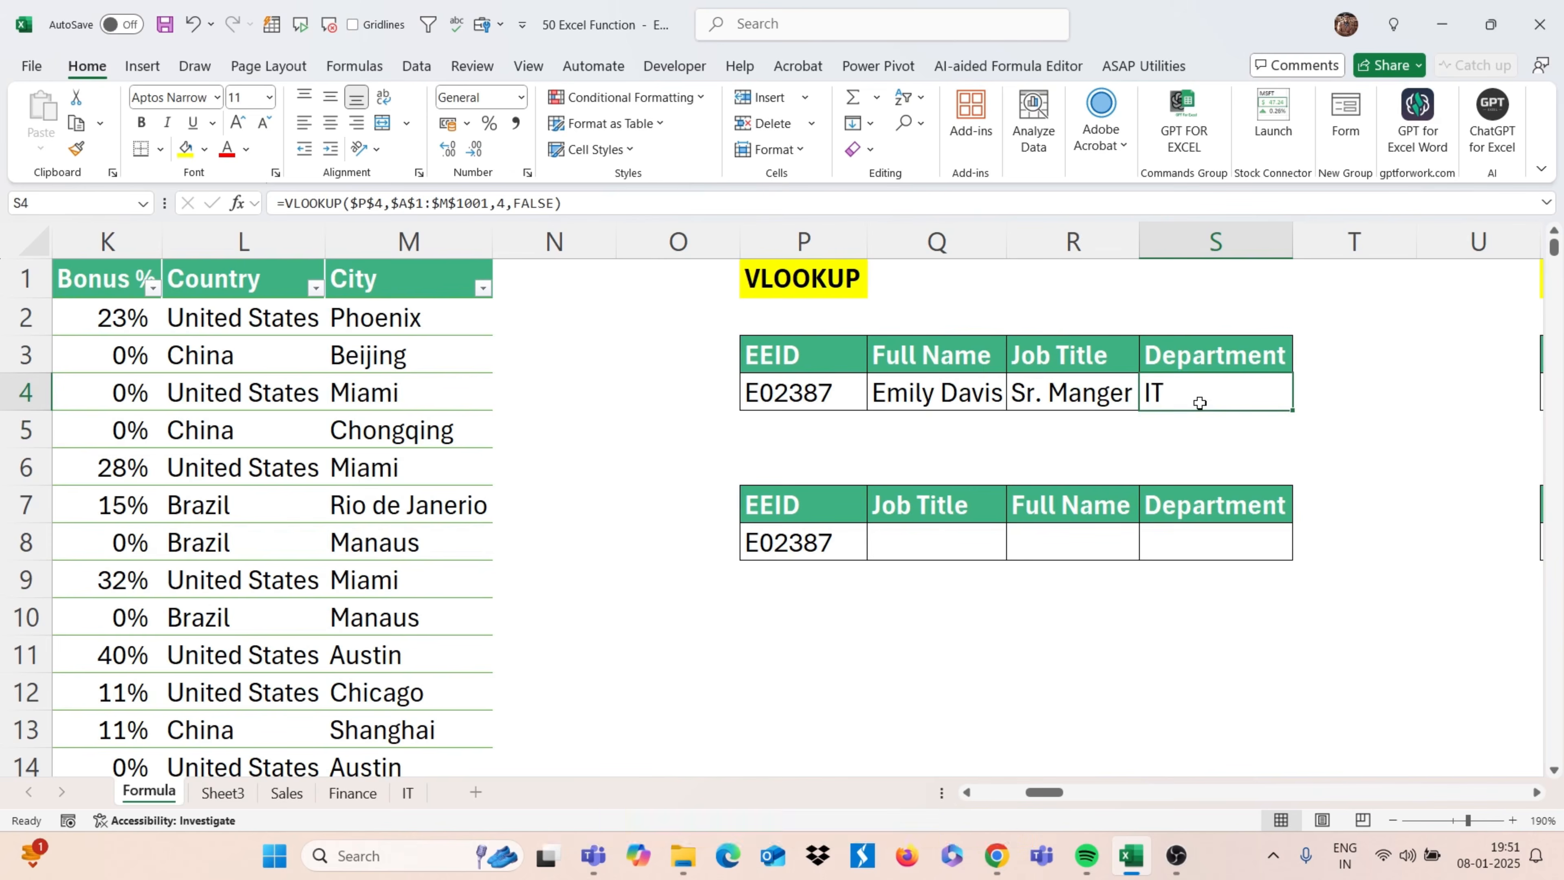
Begin a VLOOKUP in Q8 of the second table with P8 as lookup value and A1:M1001 as table array
{"action": "left_click", "coordinate": [937, 530]}
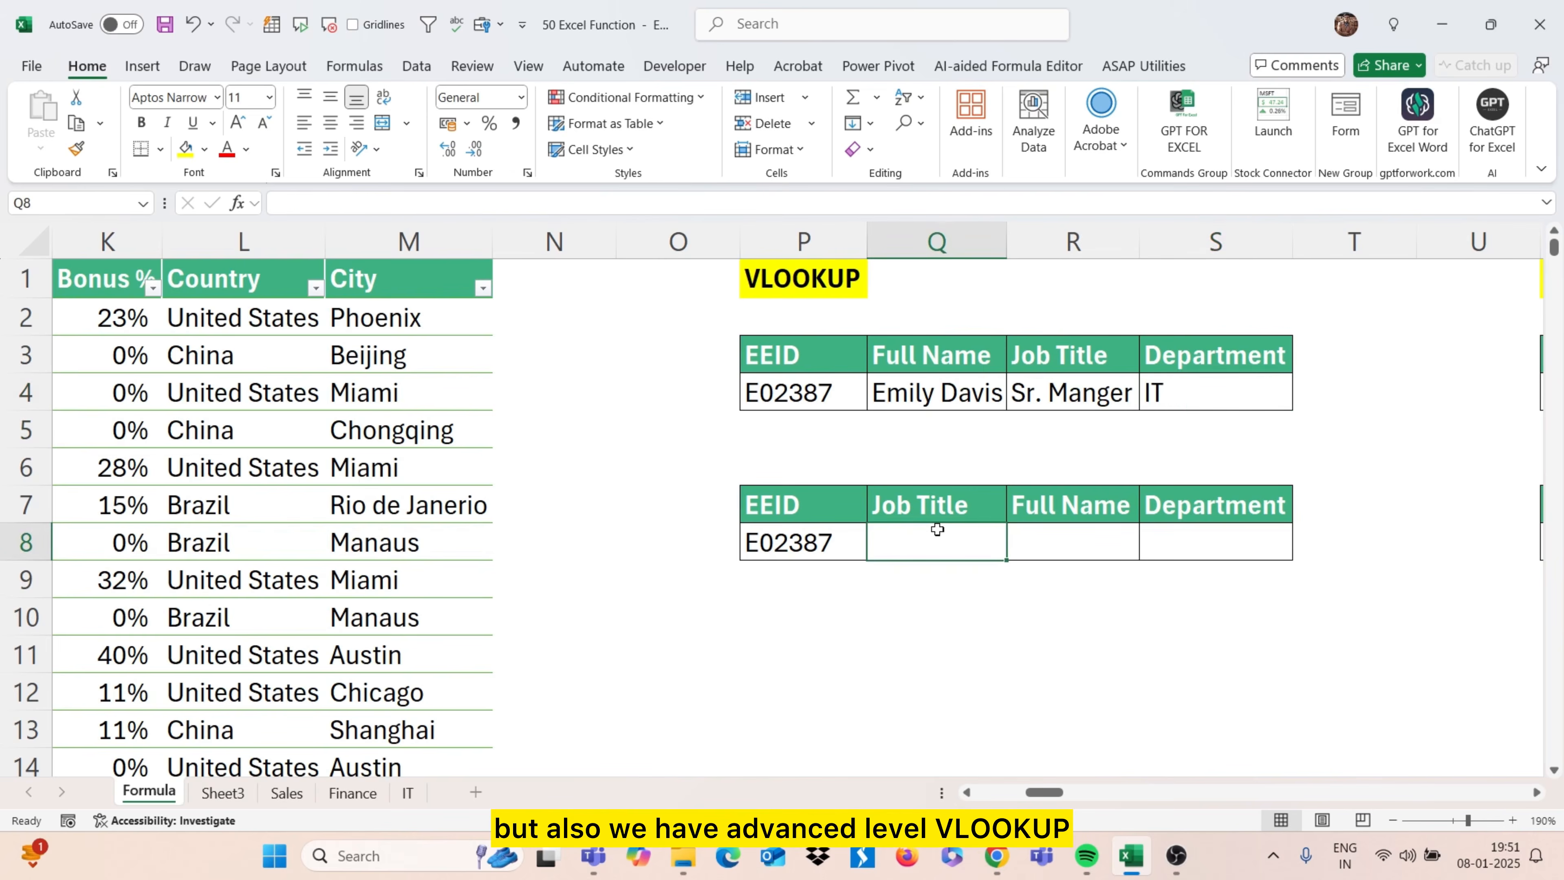
{"action": "type", "text": "=VLO"}
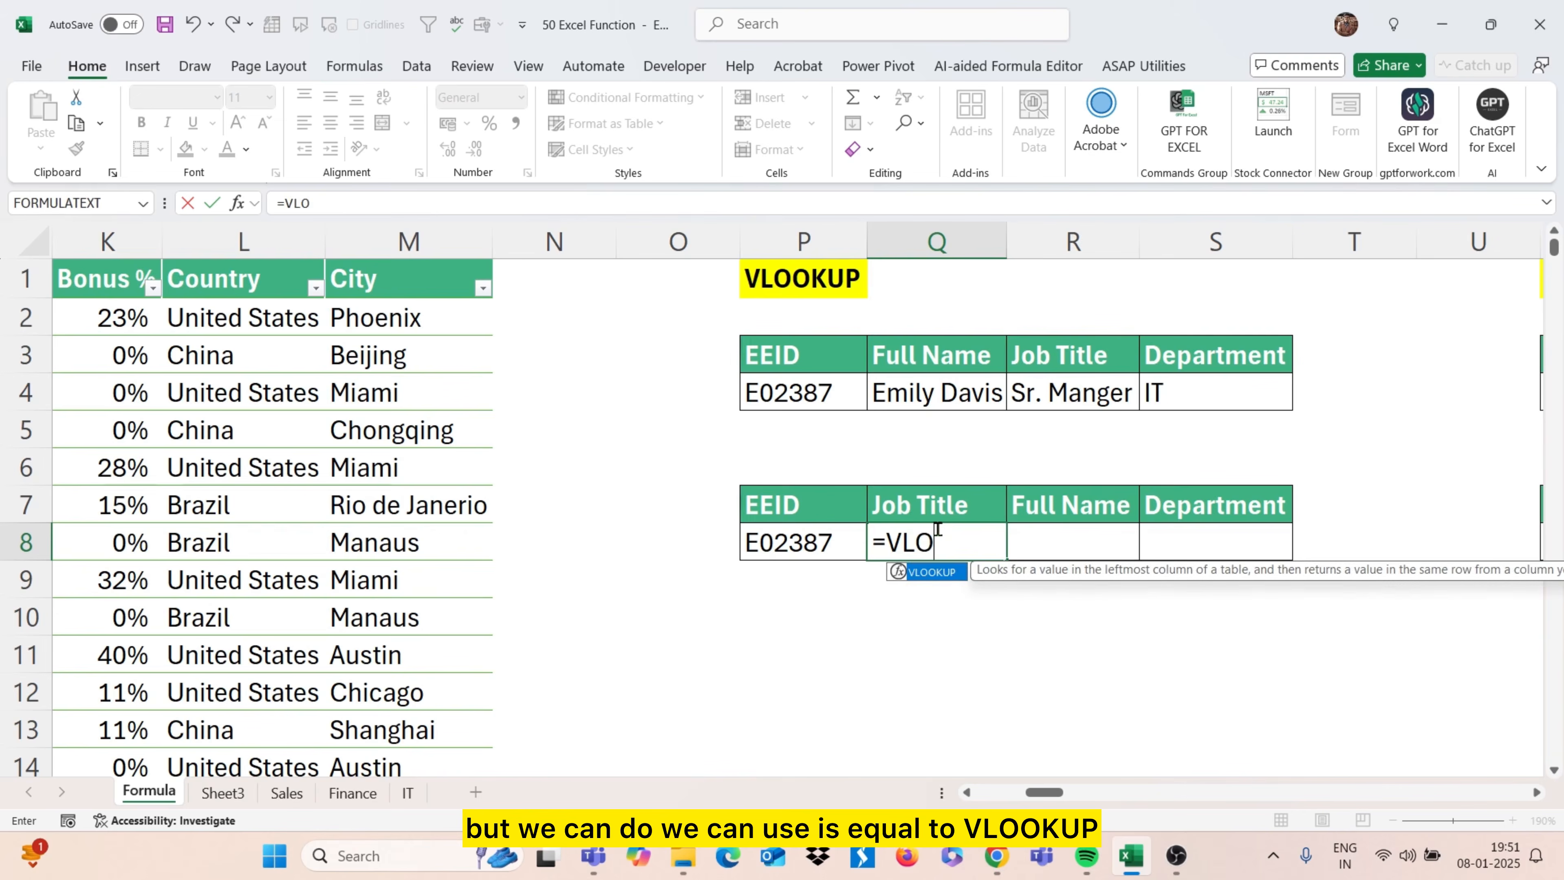
{"action": "key", "text": "Tab"}
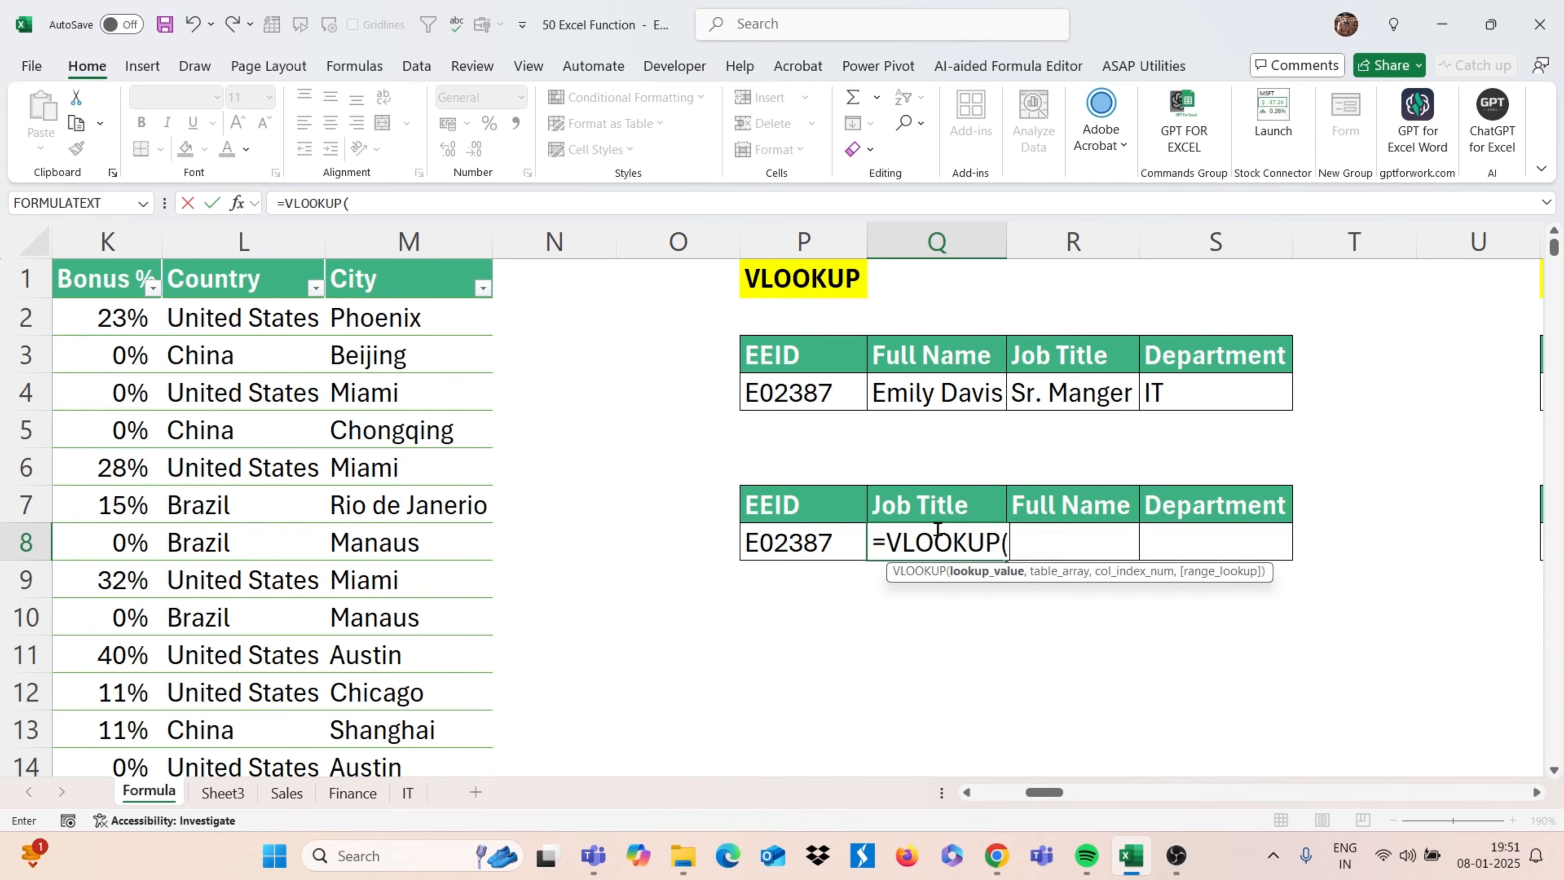
{"action": "left_click", "coordinate": [791, 541]}
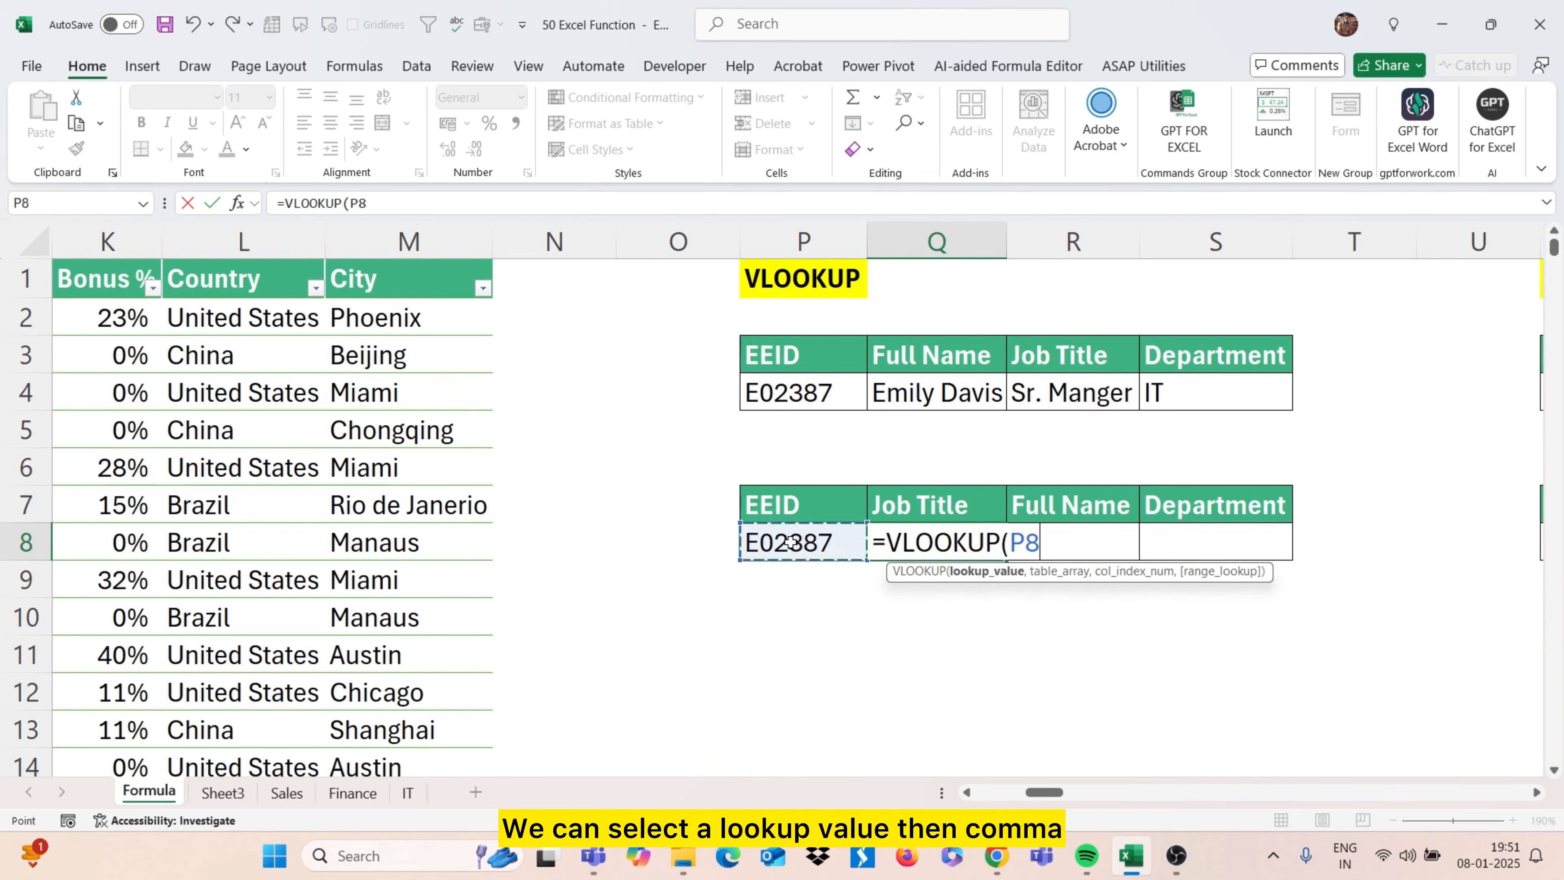
{"action": "type", "text": ","}
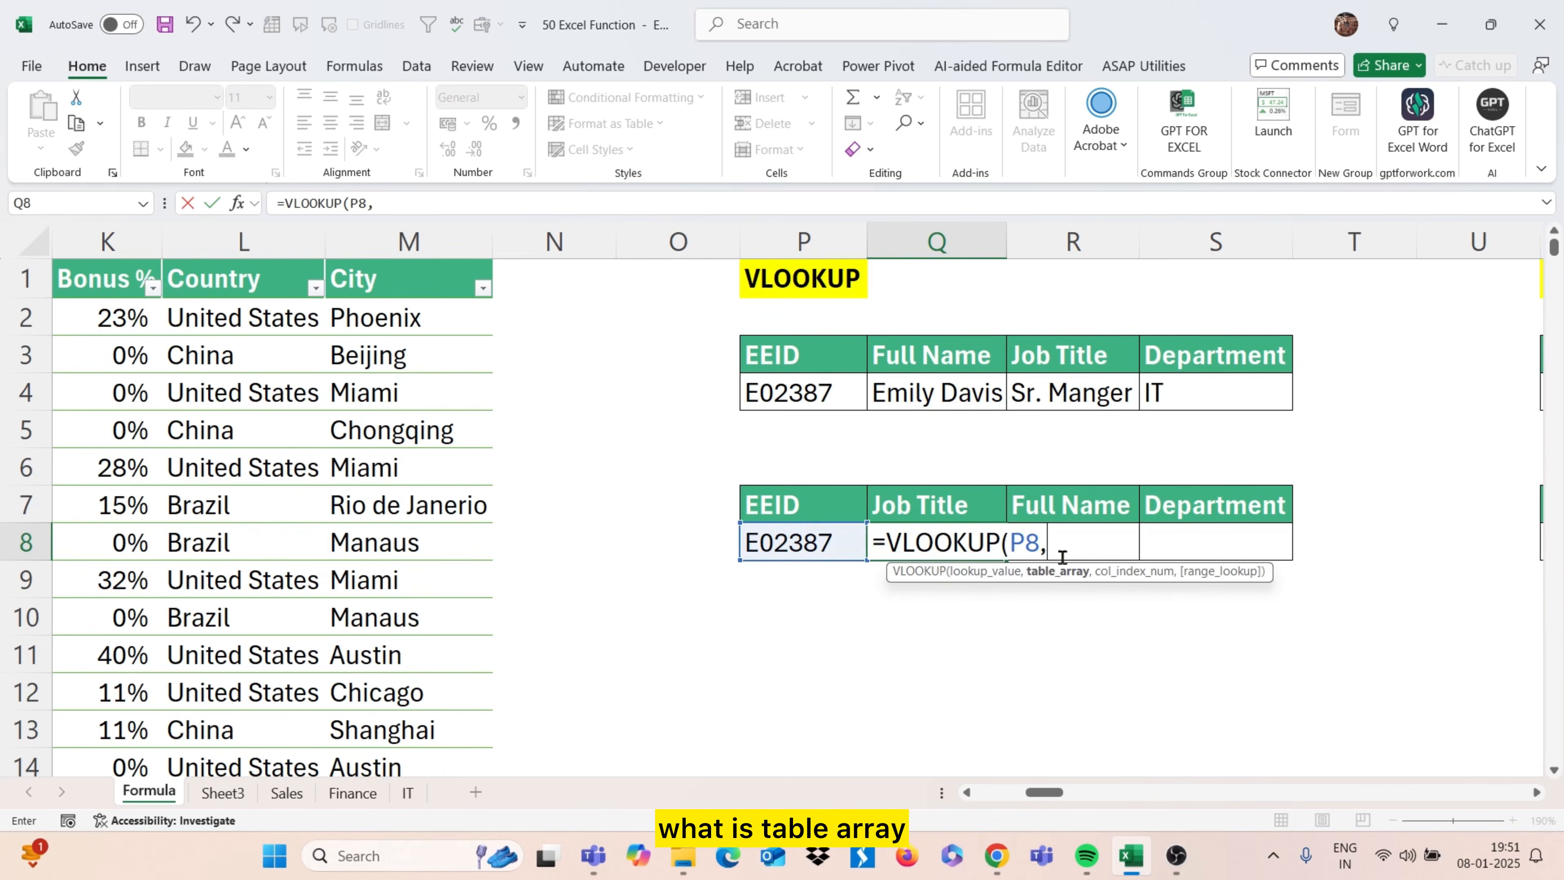
{"action": "key", "text": "ctrl+Home"}
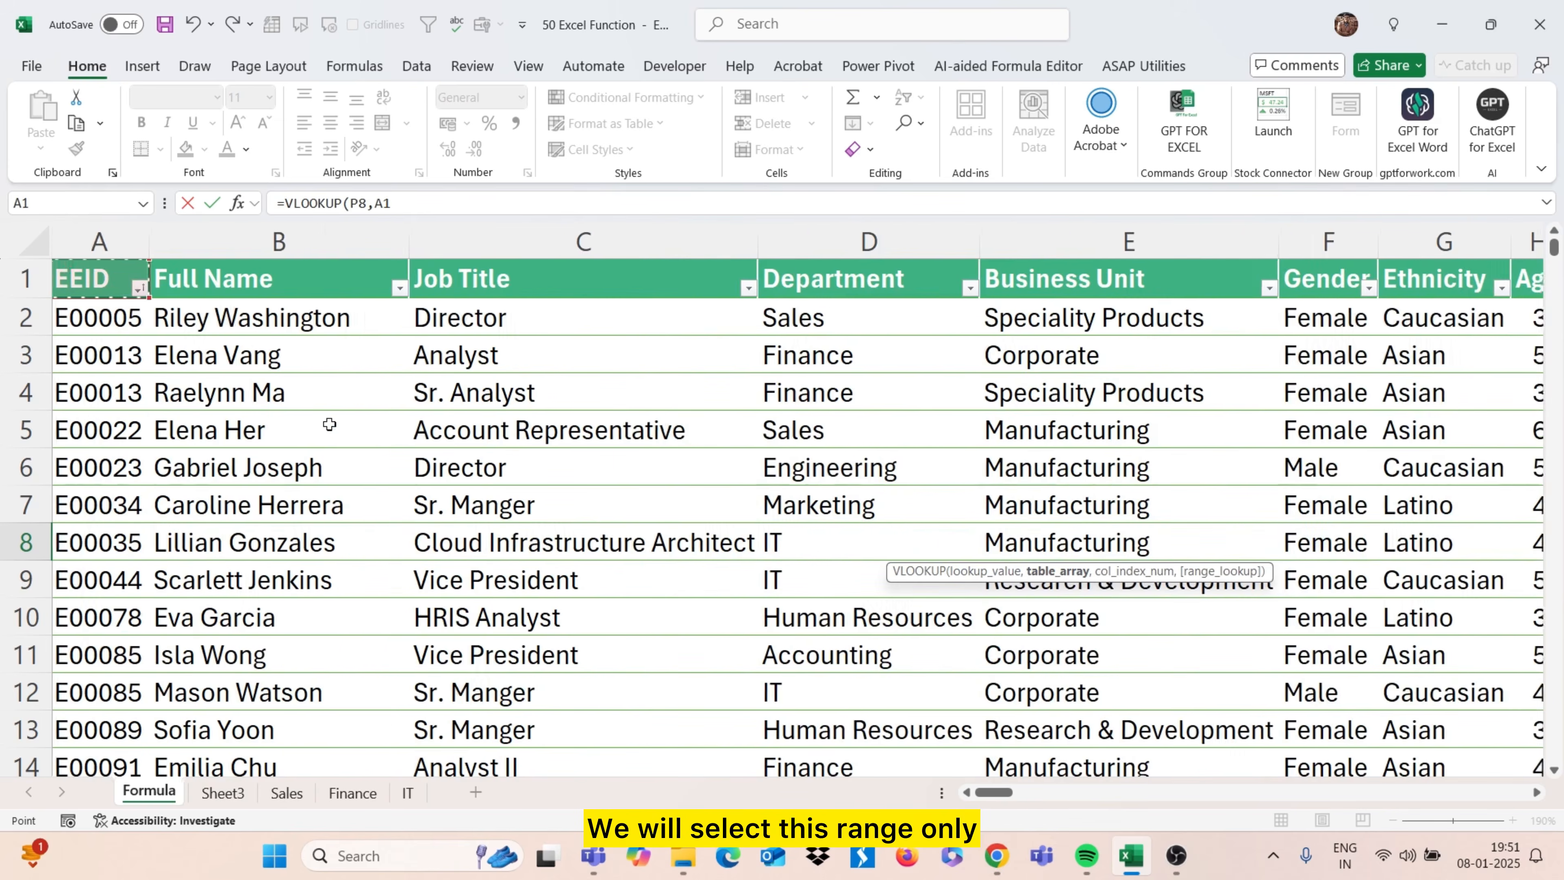
{"action": "key", "text": "ctrl+shift+Right"}
{"action": "key", "text": "ctrl+shift+Down"}
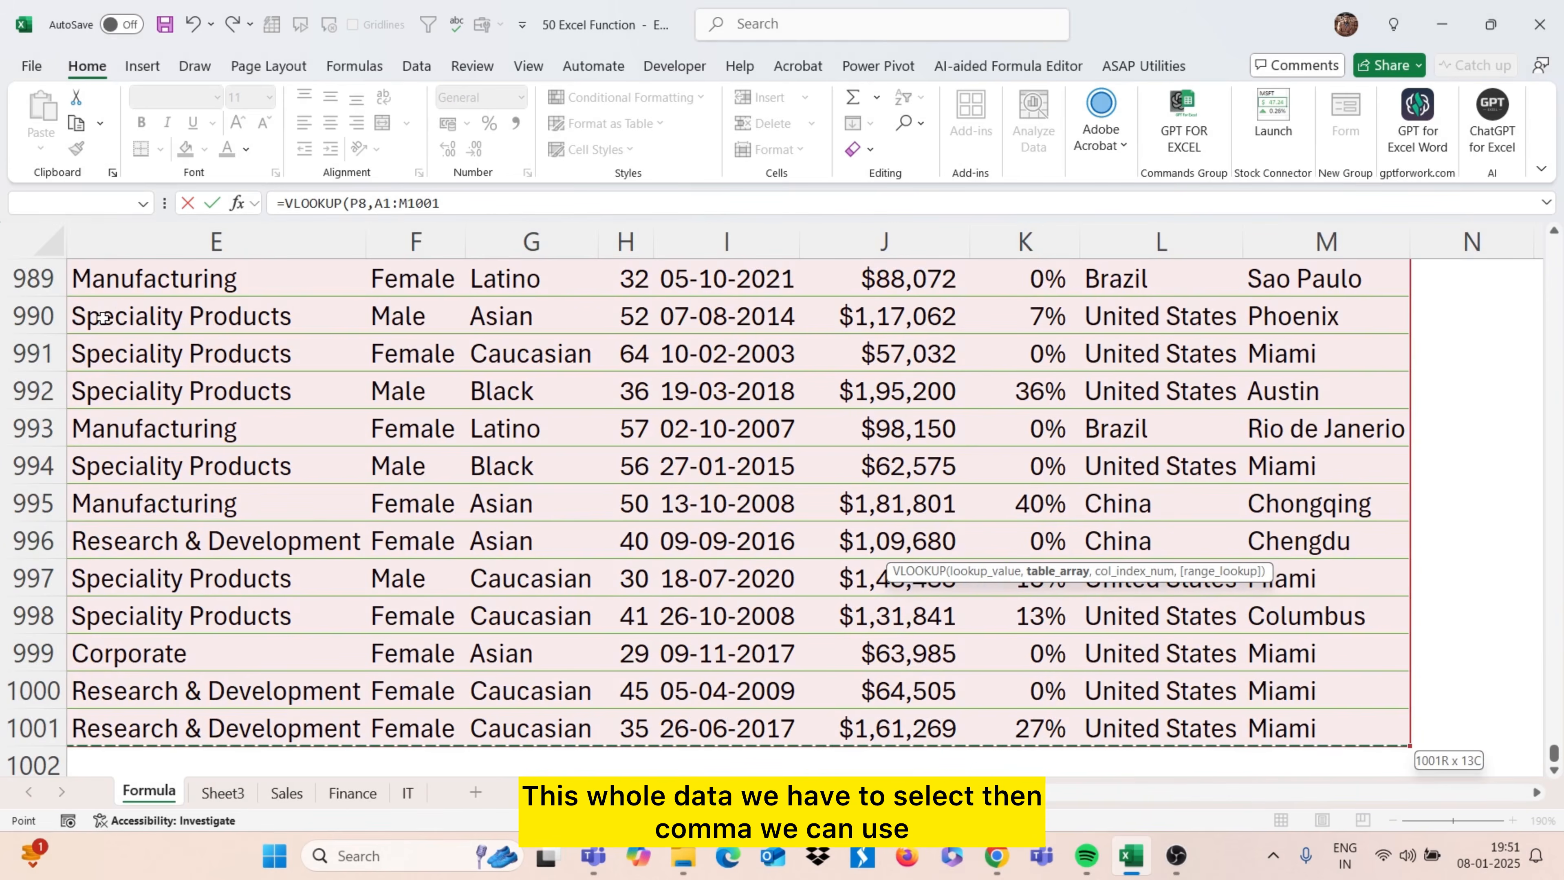
{"action": "type", "text": ","}
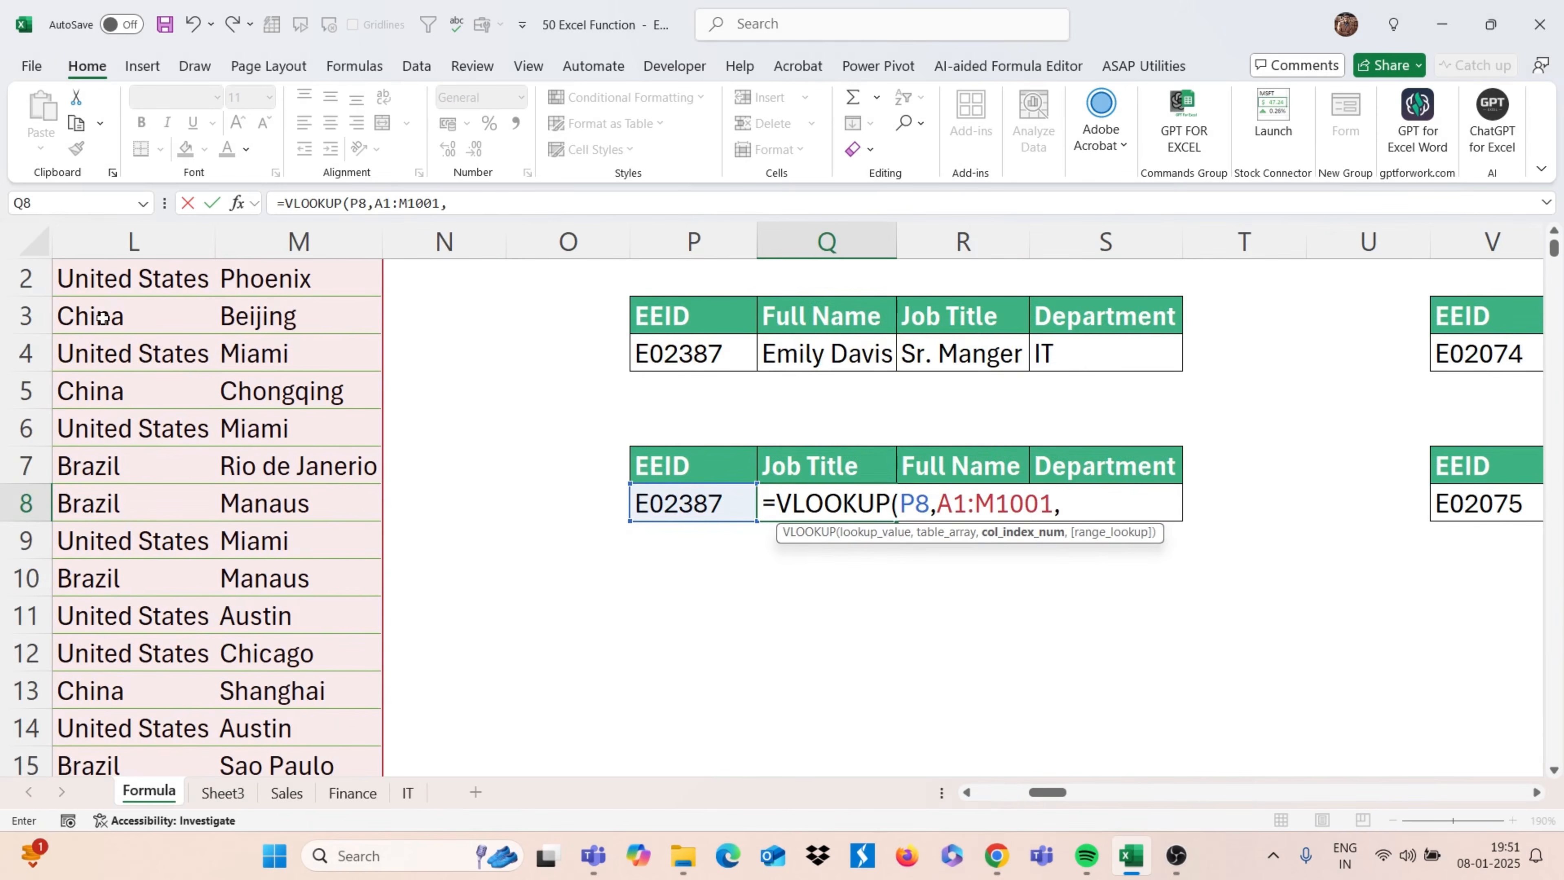
Give Q8's VLOOKUP the column index array {3,2,4} for job title, full name and department
{"action": "type", "text": "{"}
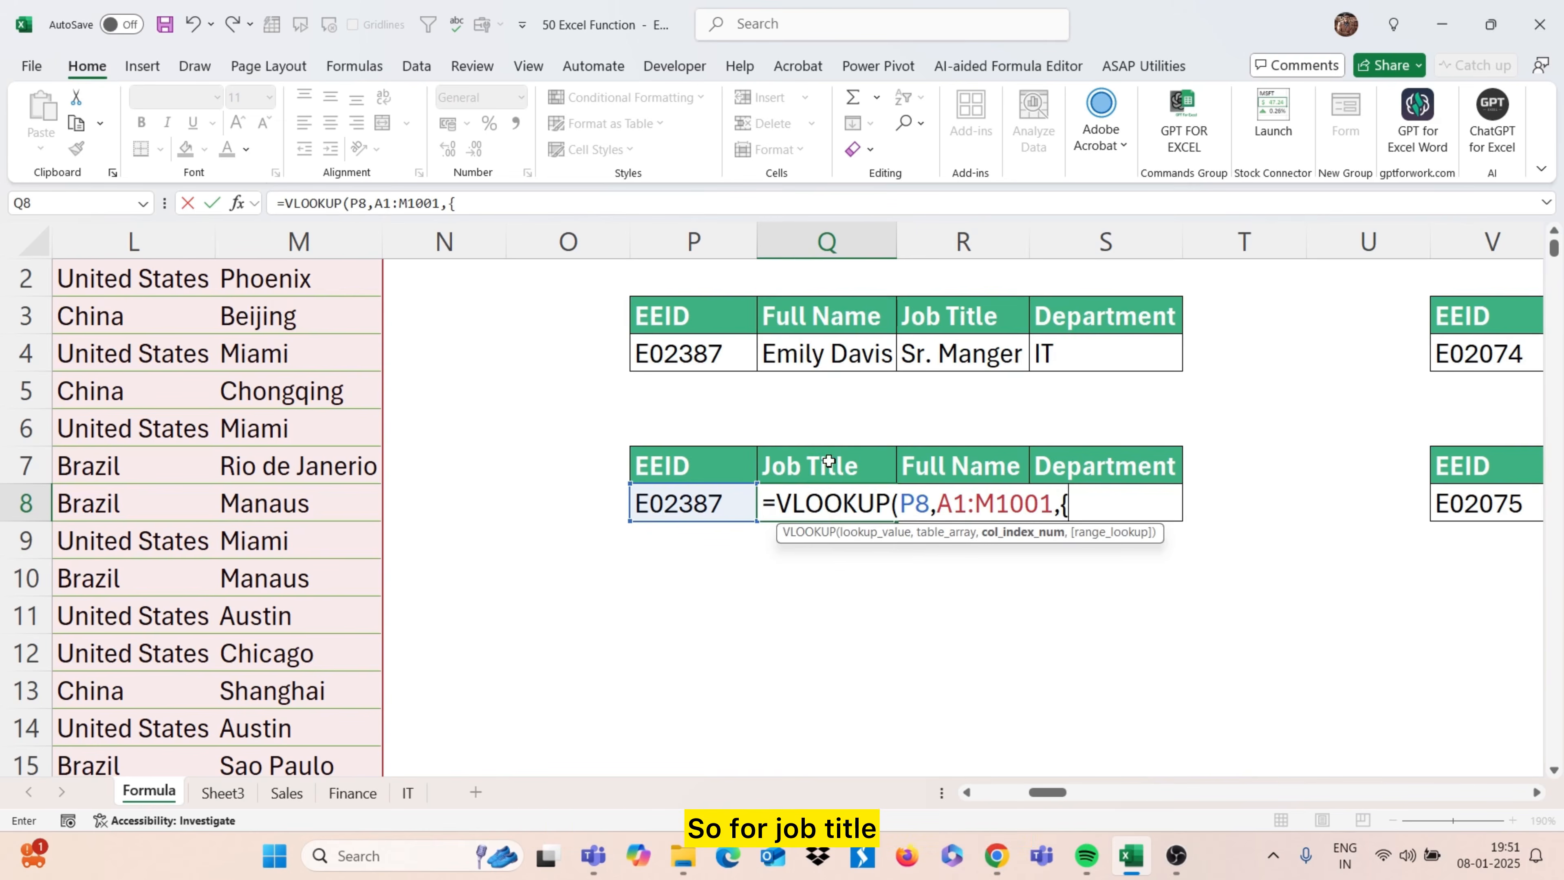
{"action": "scroll", "coordinate": [458, 518], "scroll_direction": "left", "scroll_amount": 10}
{"action": "scroll", "coordinate": [461, 521], "scroll_direction": "up", "scroll_amount": 1}
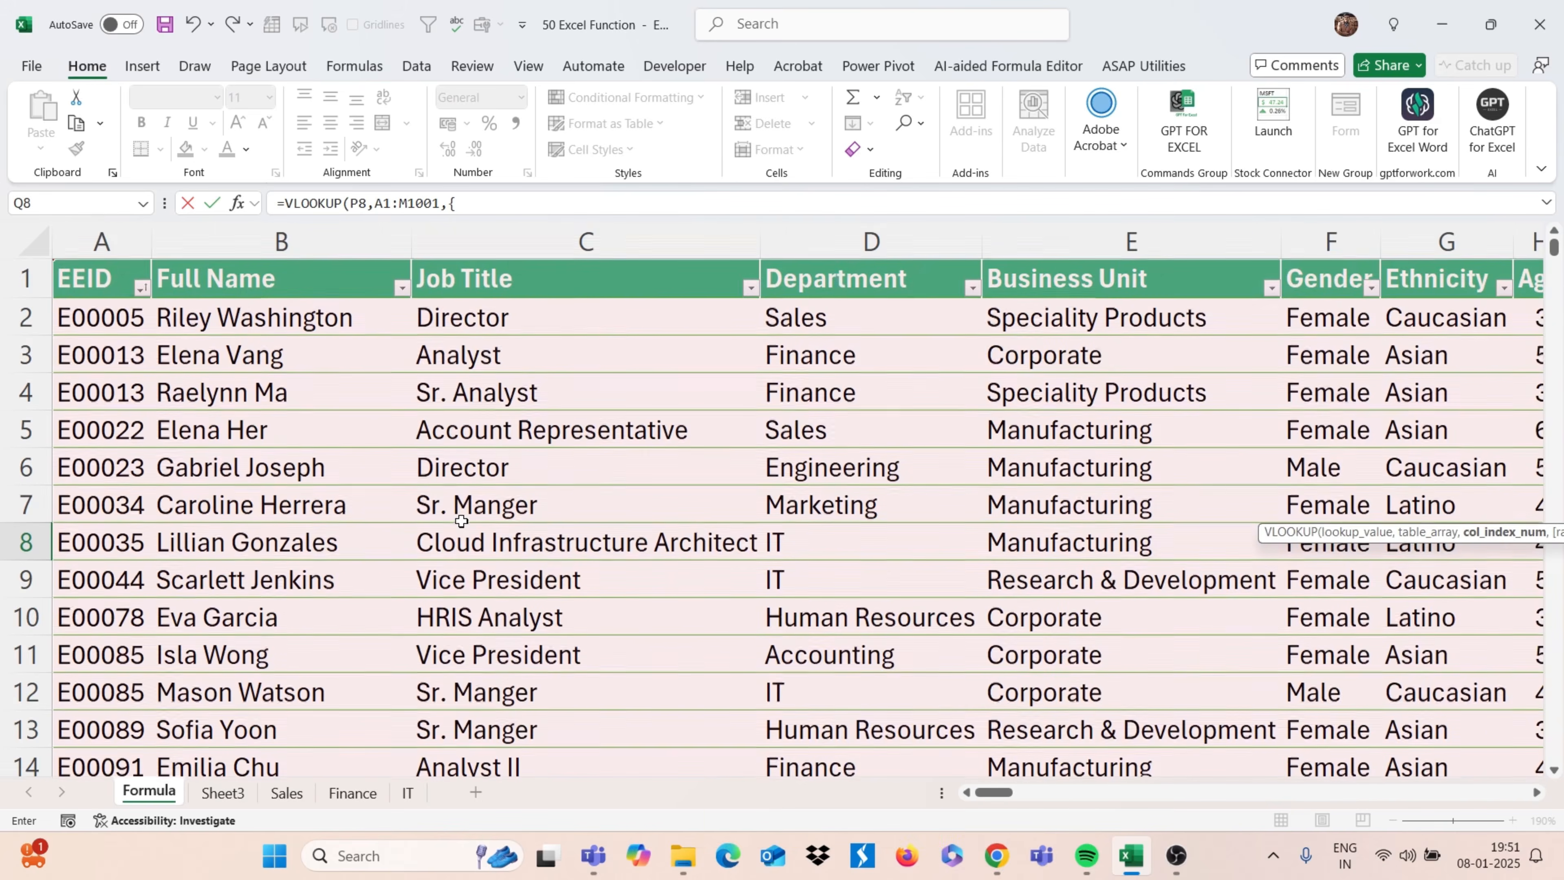
{"action": "scroll", "coordinate": [841, 534], "scroll_direction": "right", "scroll_amount": 8}
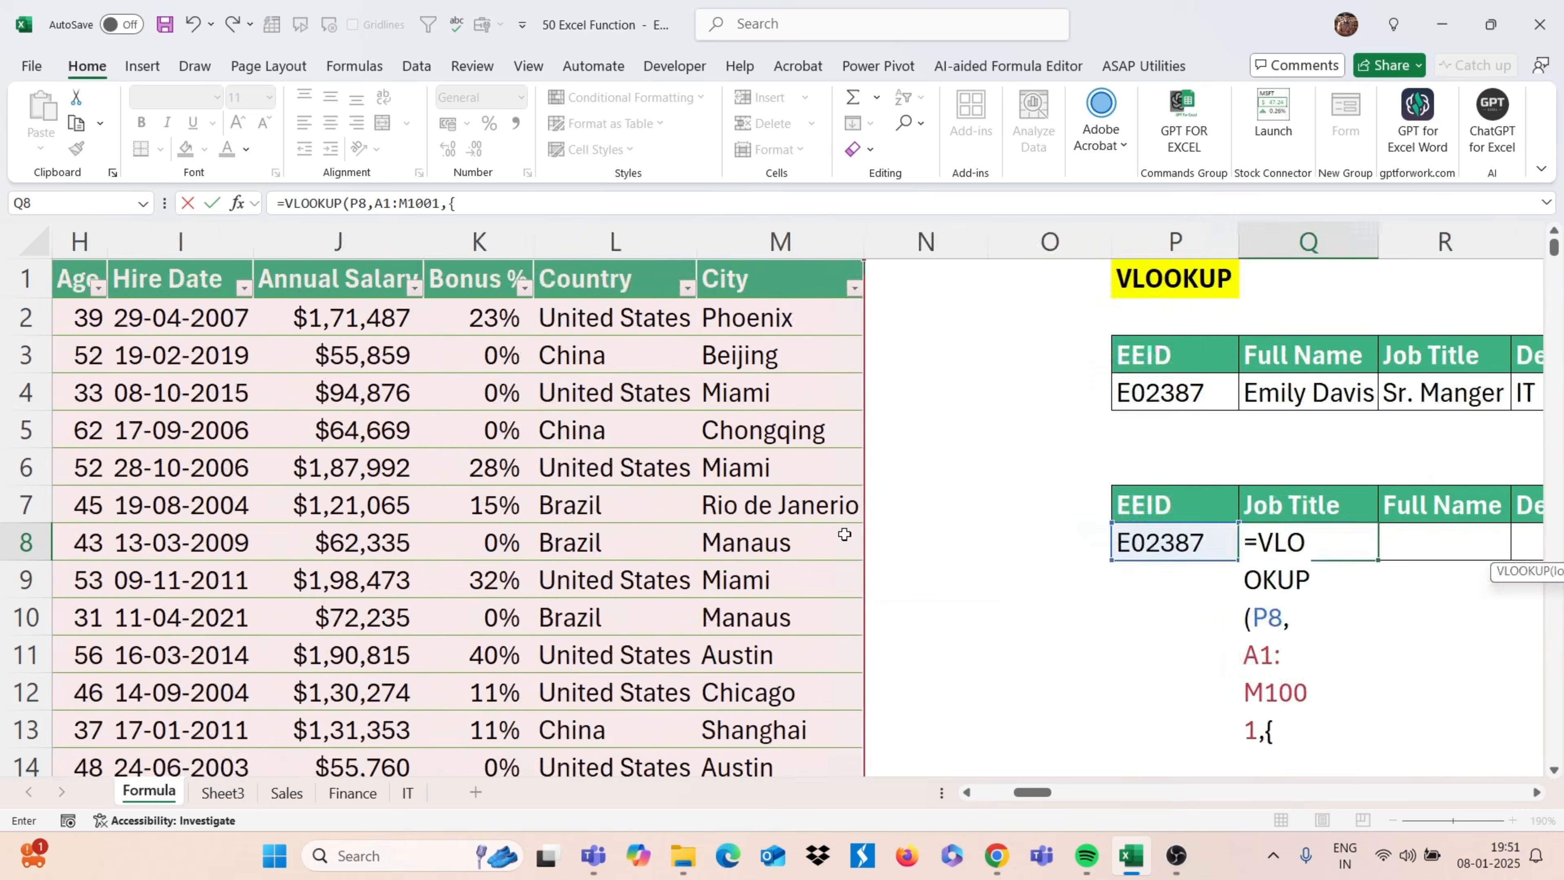
{"action": "scroll", "coordinate": [845, 534], "scroll_direction": "right", "scroll_amount": 5}
{"action": "type", "text": "3"}
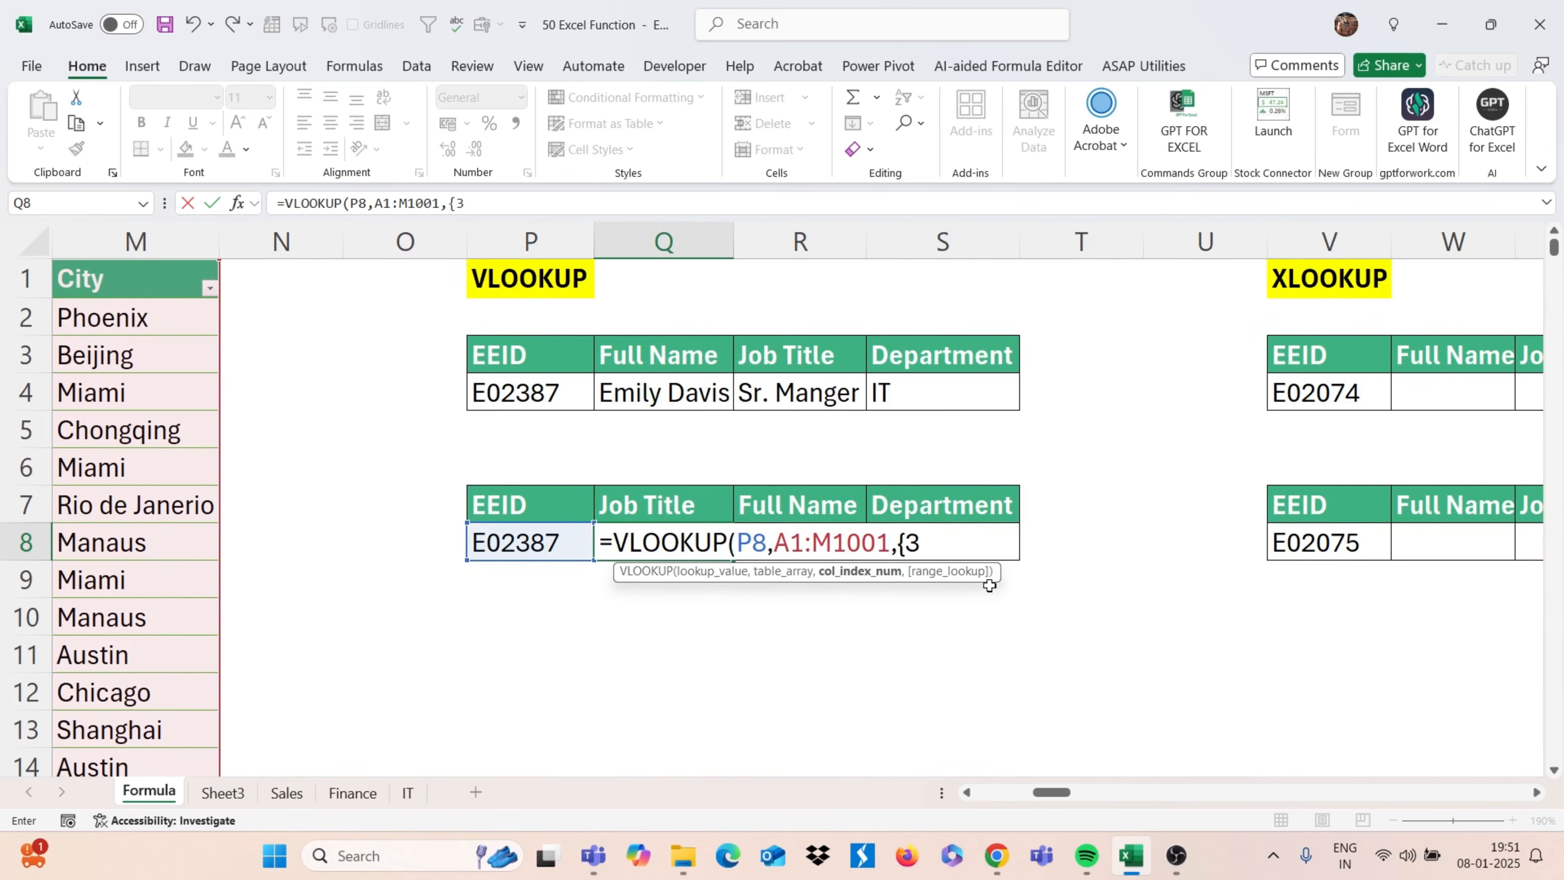
{"action": "type", "text": ","}
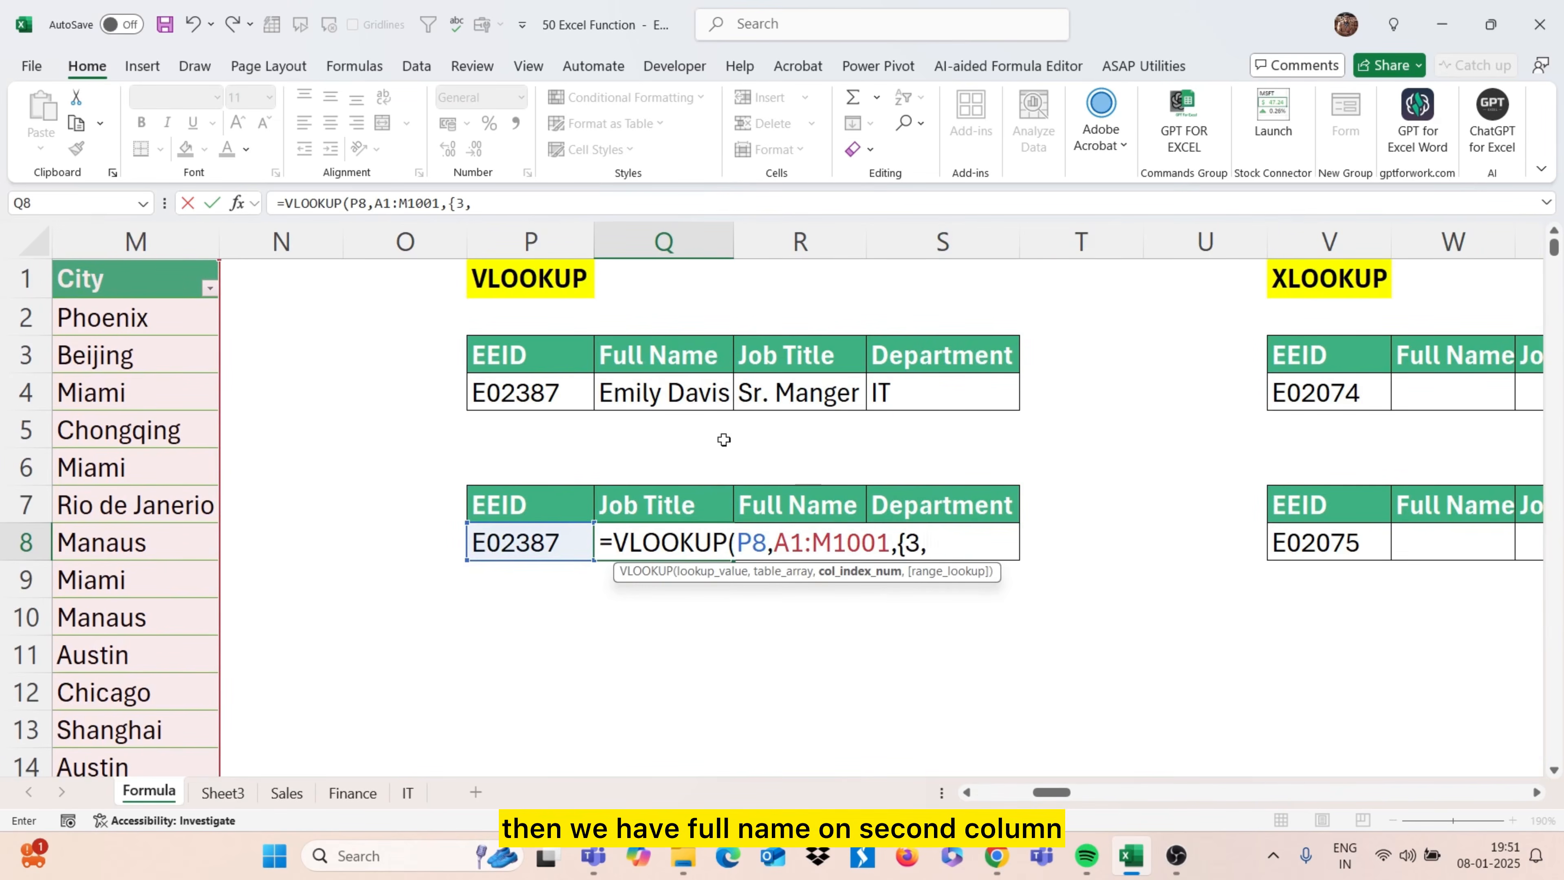
{"action": "type", "text": "2,"}
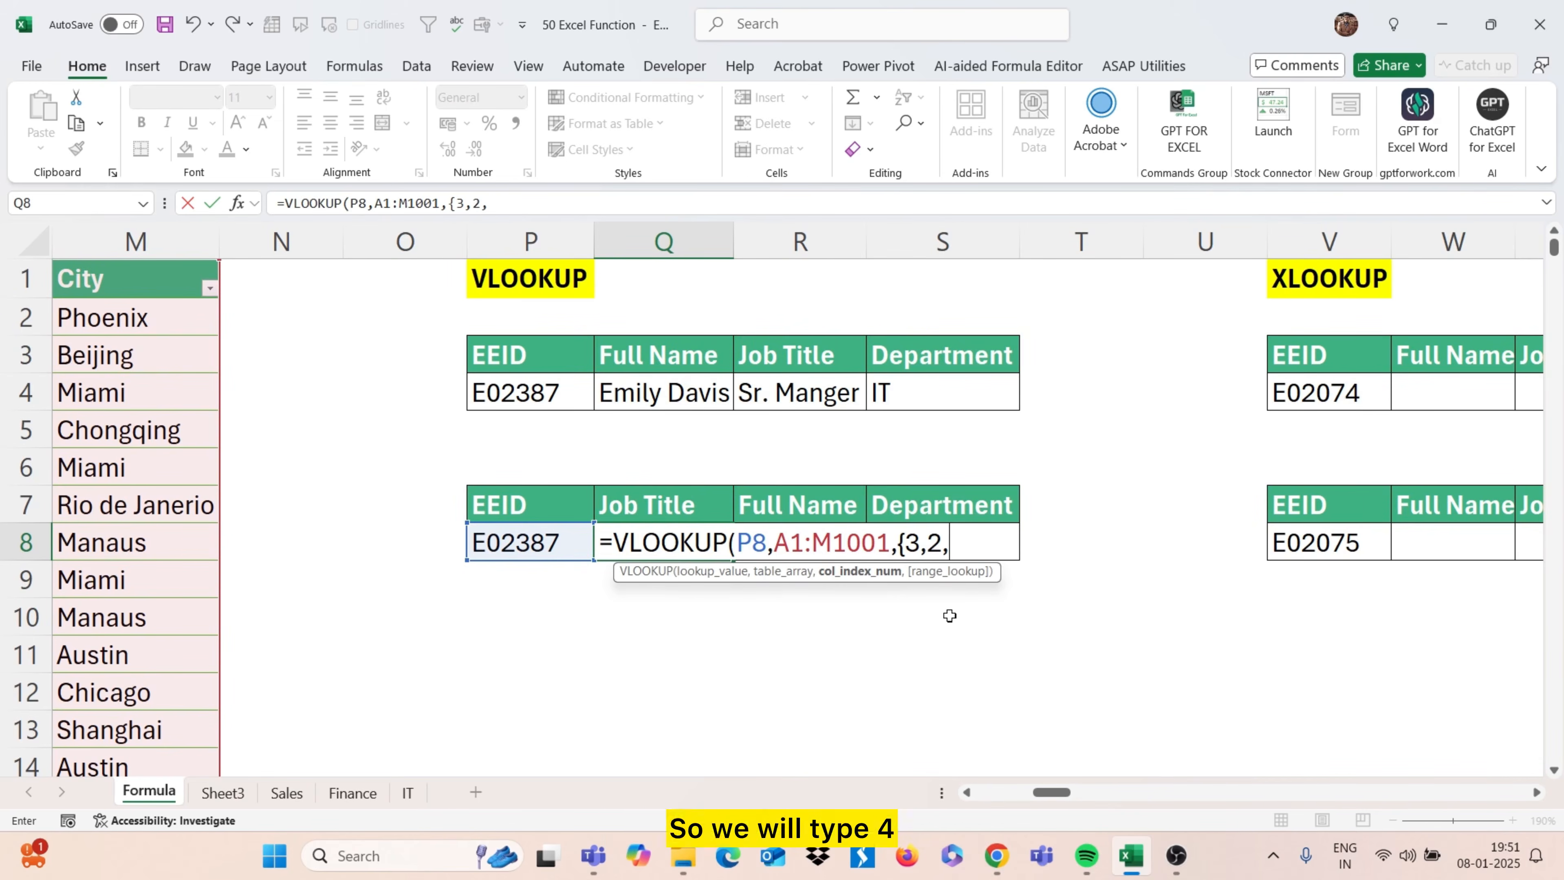
{"action": "type", "text": "4}"}
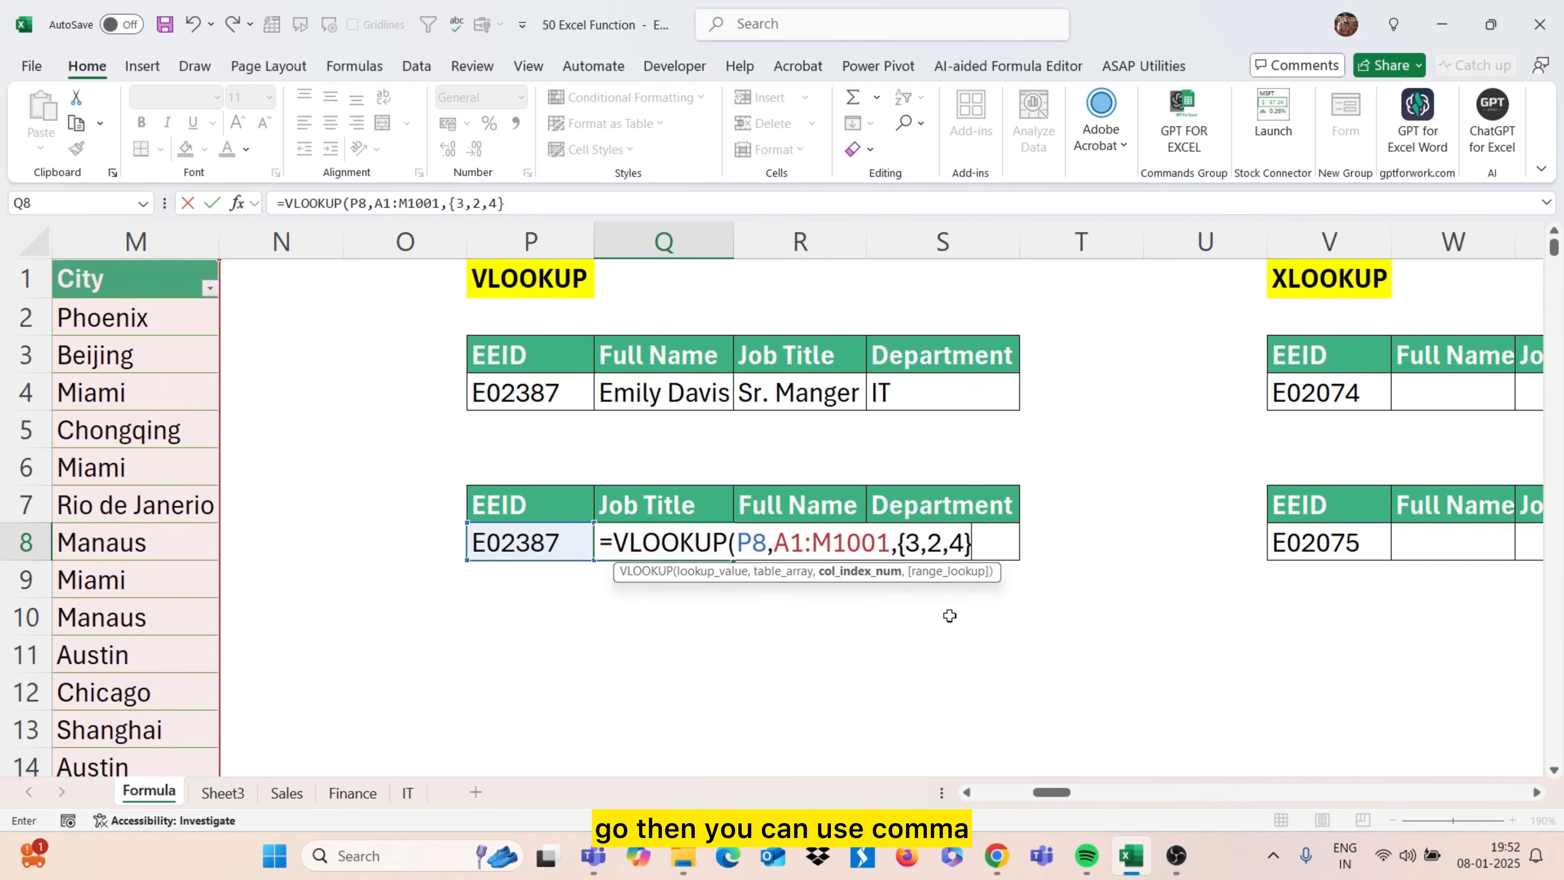
Complete the VLOOKUP in Q8 with 0 for an exact match and enter the formula
{"action": "type", "text": ","}
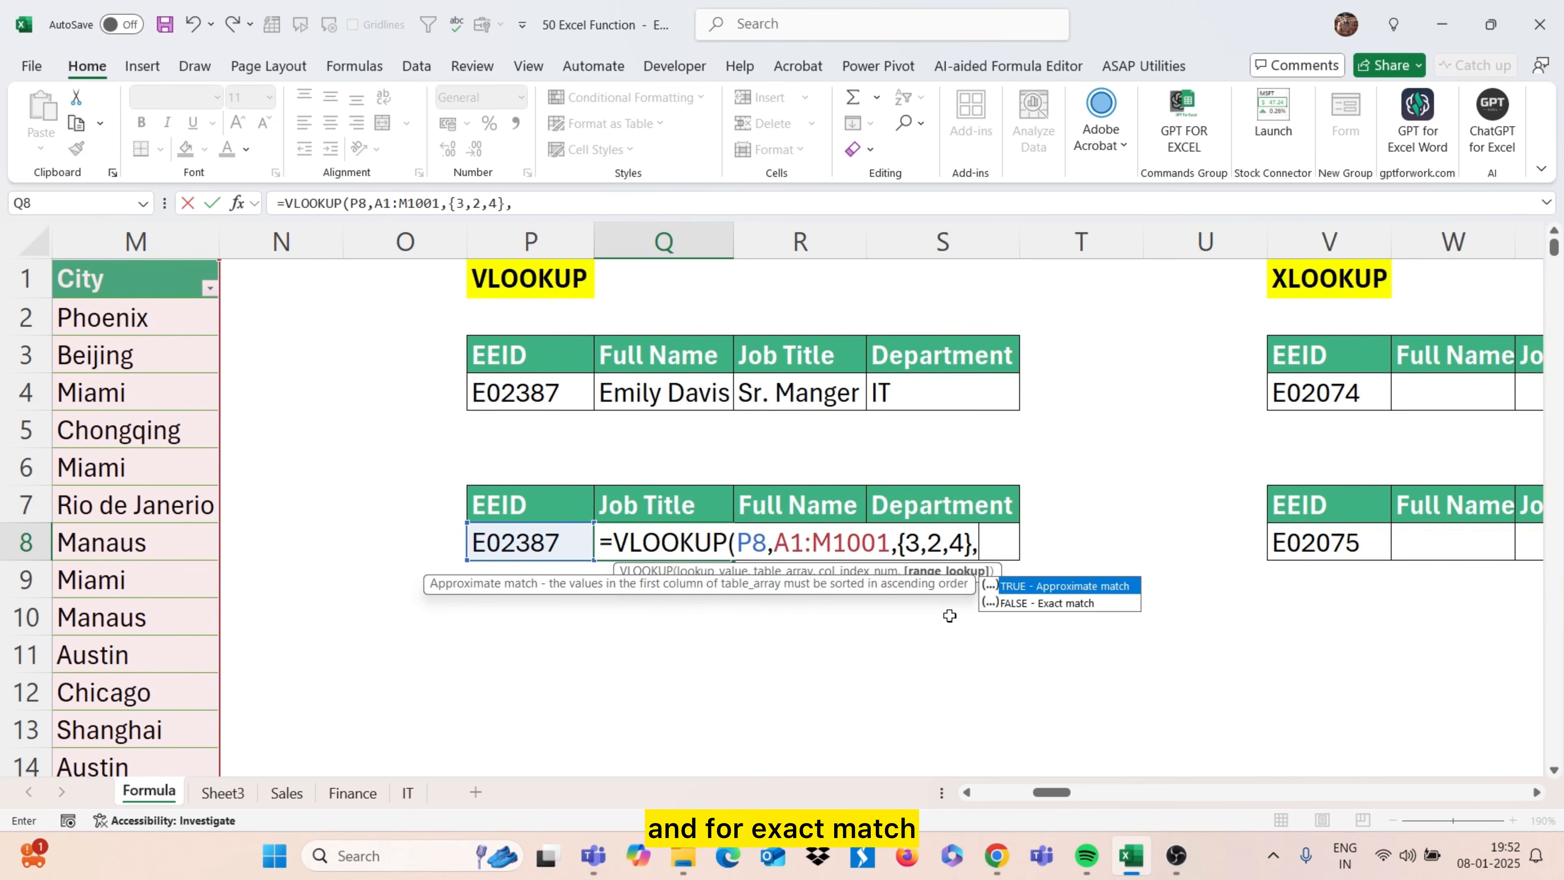
{"action": "type", "text": "0"}
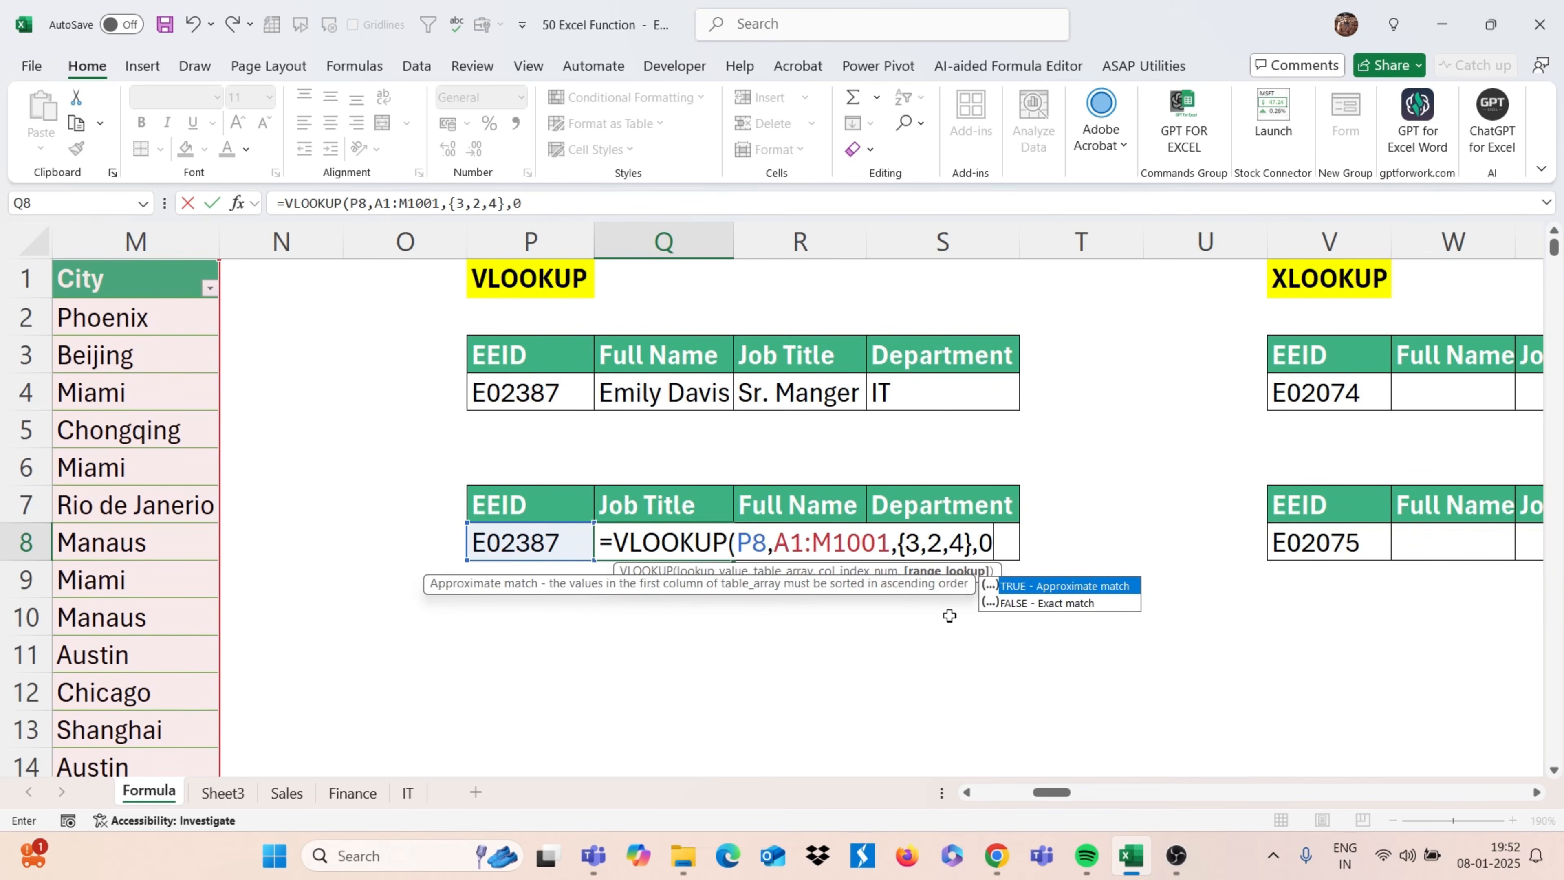
{"action": "type", "text": ")"}
{"action": "key", "text": "Return"}
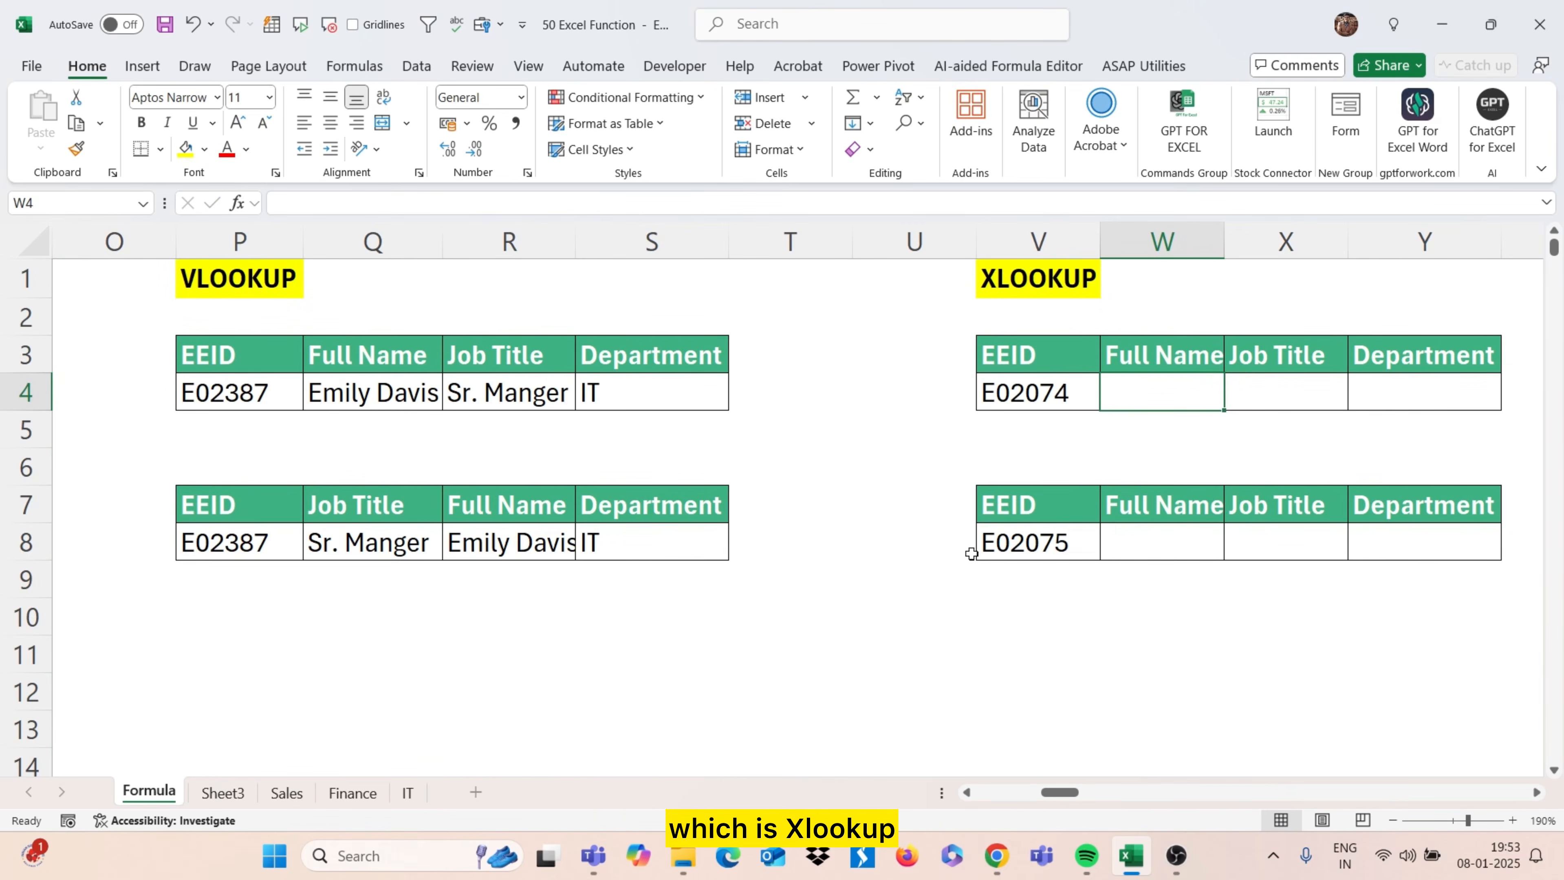
Begin an XLOOKUP formula in the Full Name cell W4 with V4 as the lookup value
{"action": "scroll", "coordinate": [1055, 509], "scroll_direction": "right", "scroll_amount": 1}
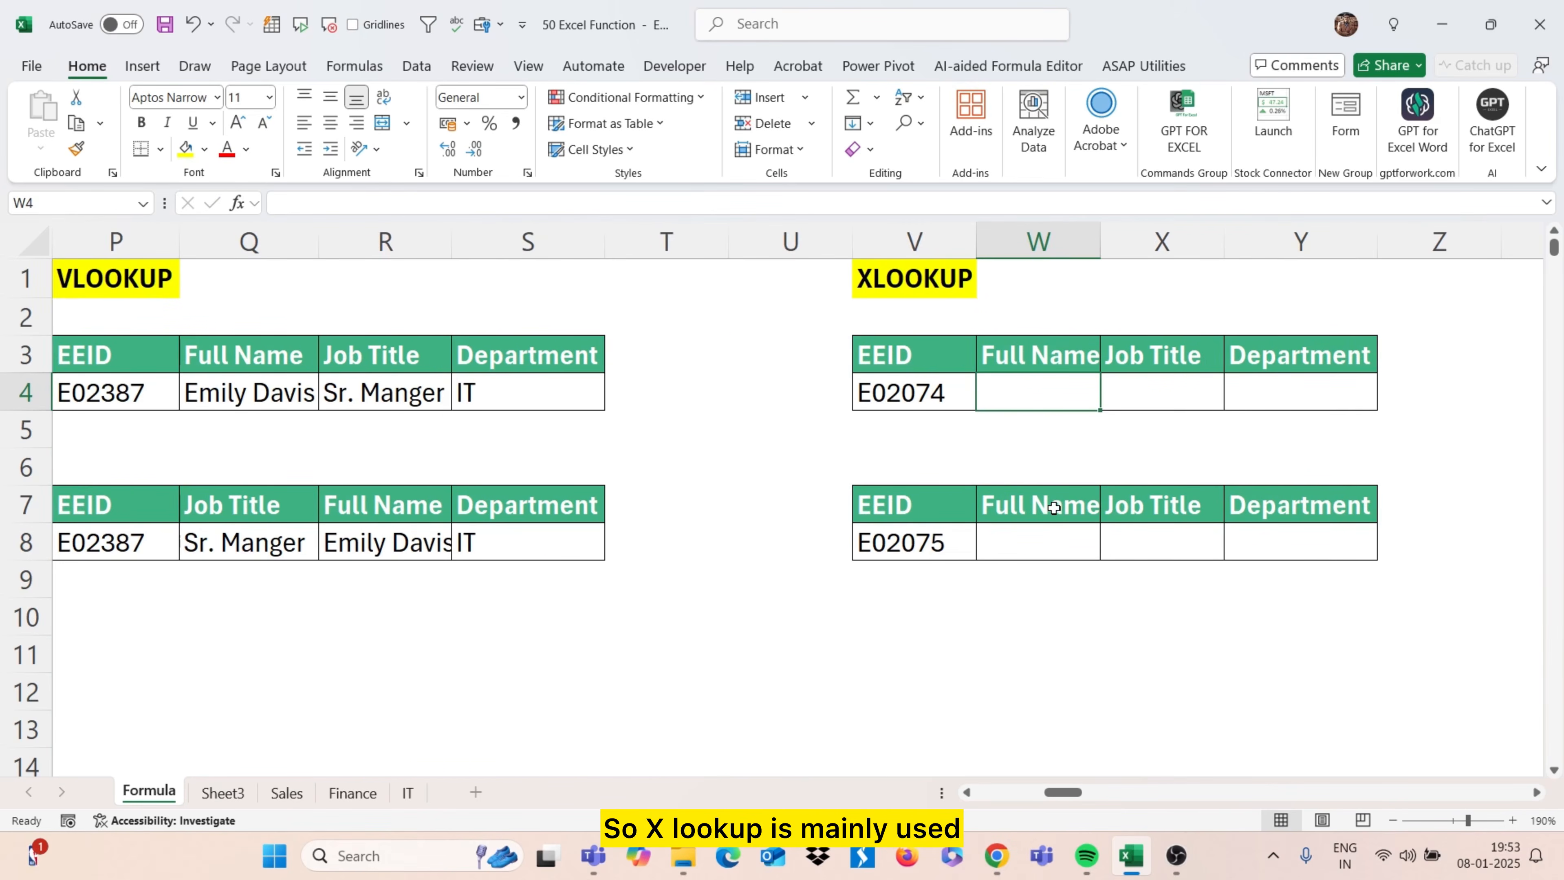
{"action": "left_click", "coordinate": [936, 400]}
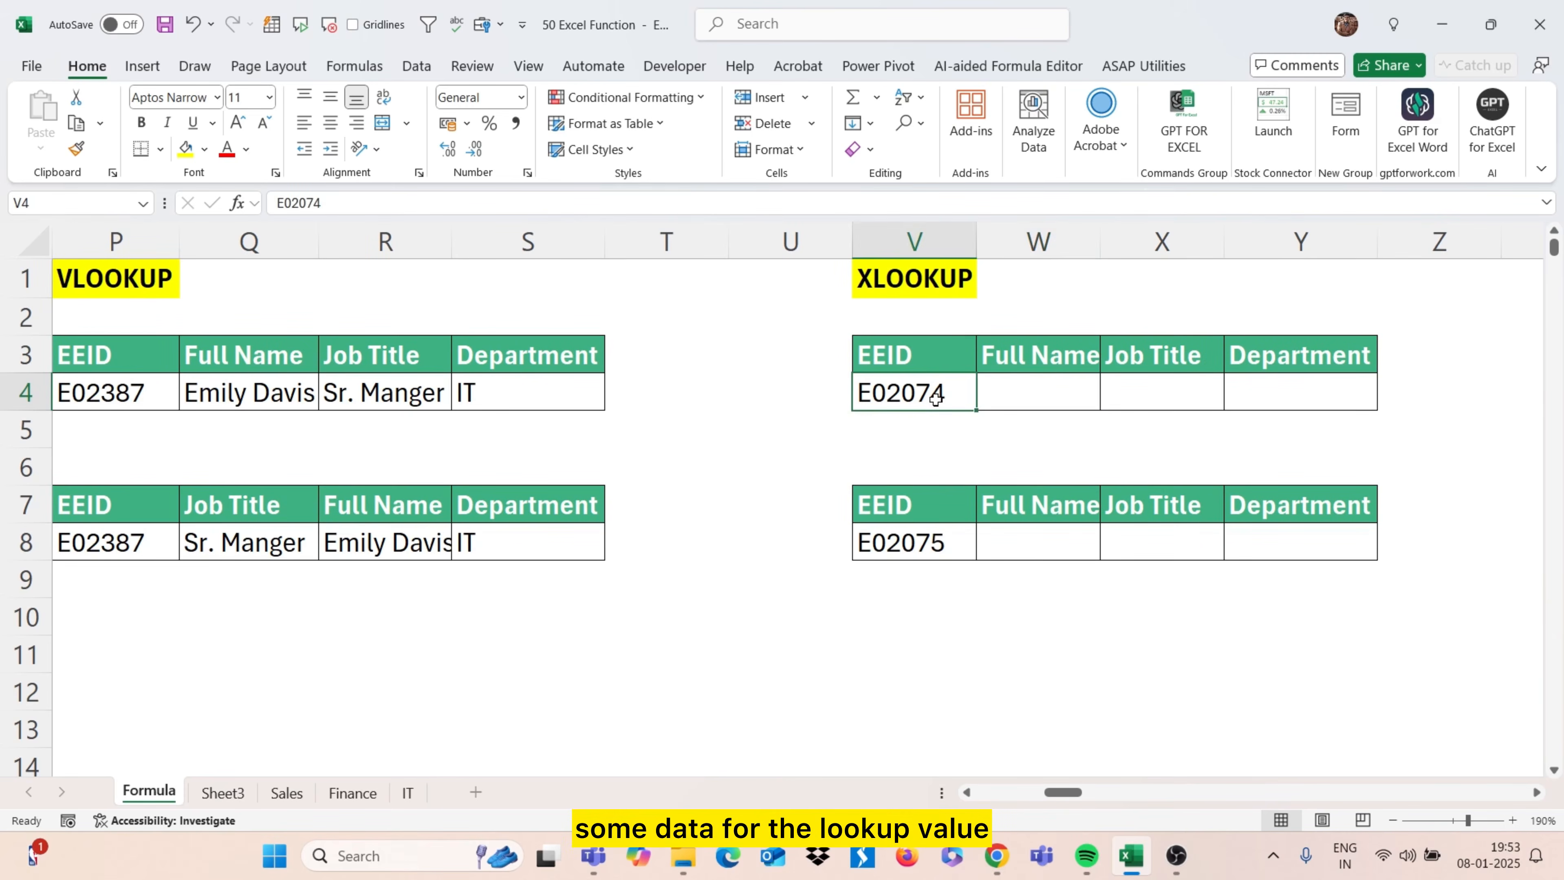
{"action": "left_click", "coordinate": [1073, 402]}
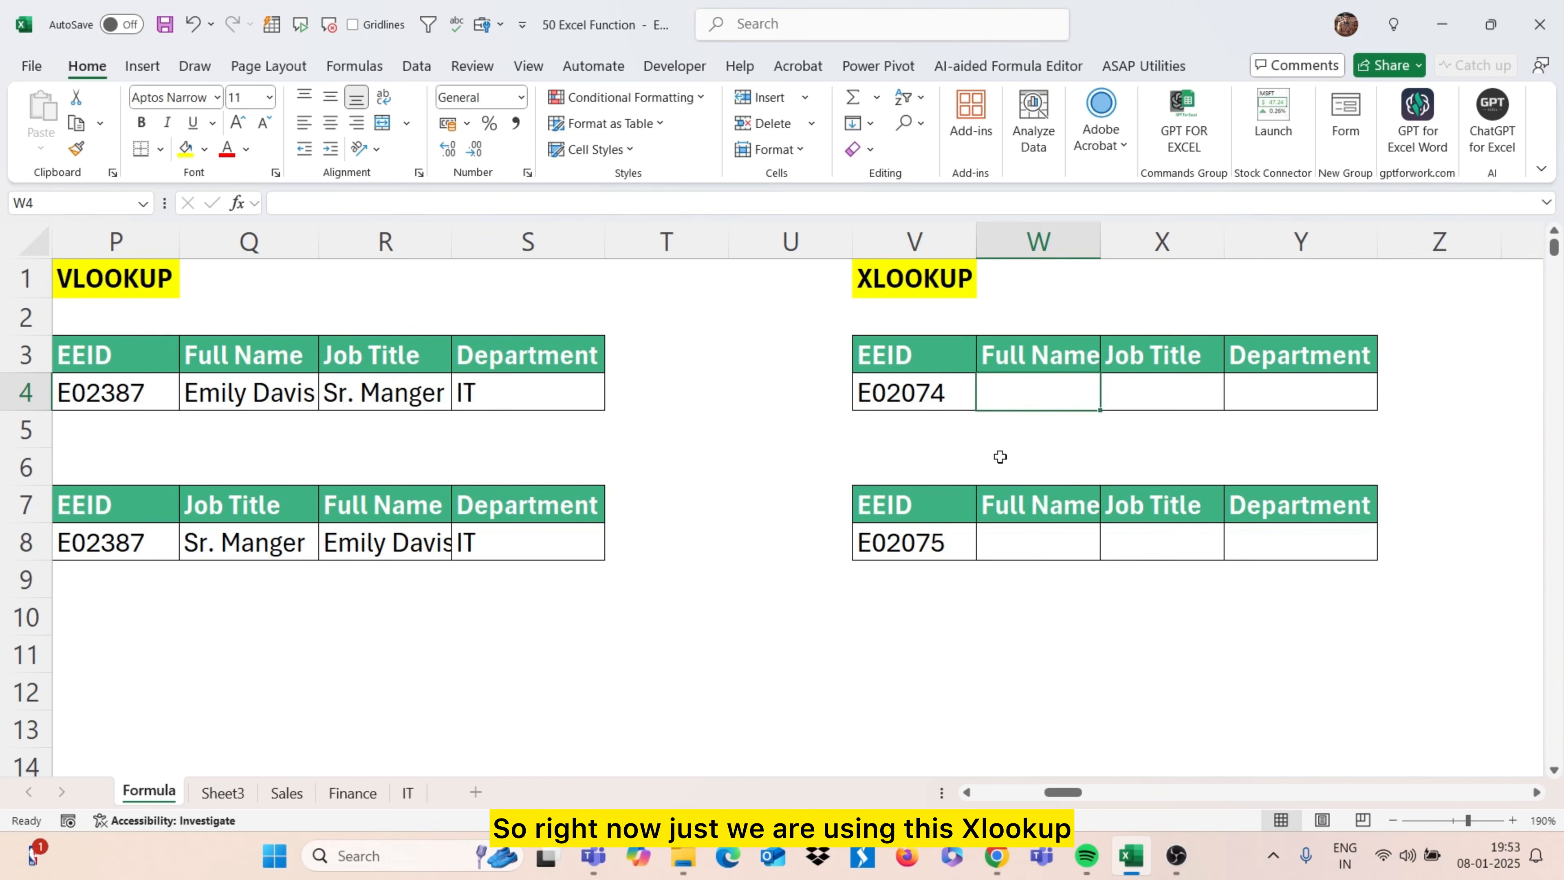
{"action": "type", "text": "=XLOOKUP("}
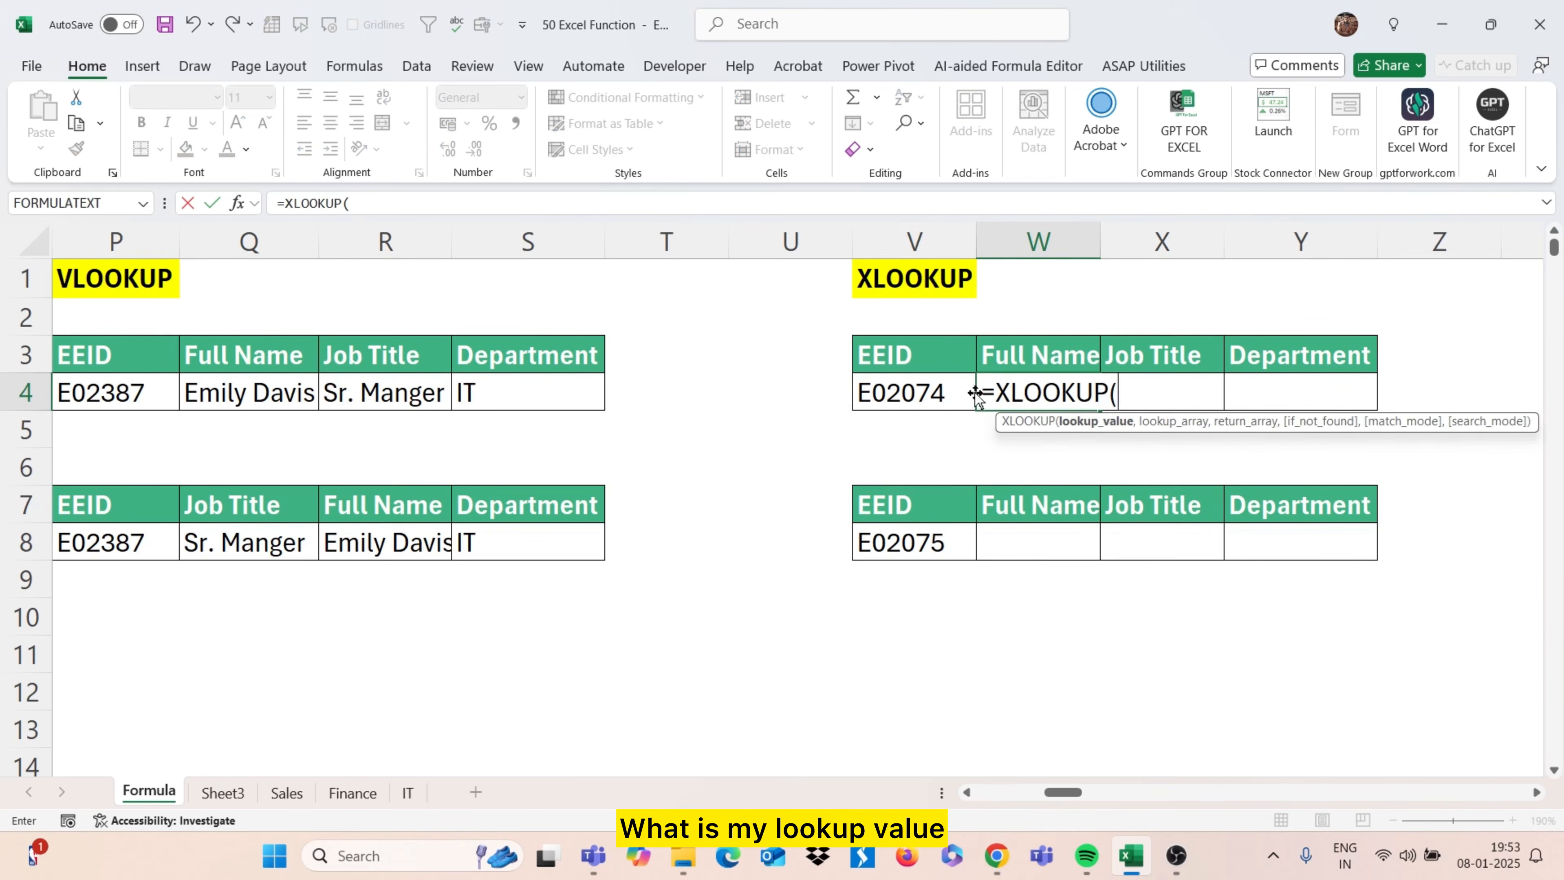
{"action": "left_click", "coordinate": [935, 391]}
{"action": "left_click", "coordinate": [935, 392]}
{"action": "type", "text": ","}
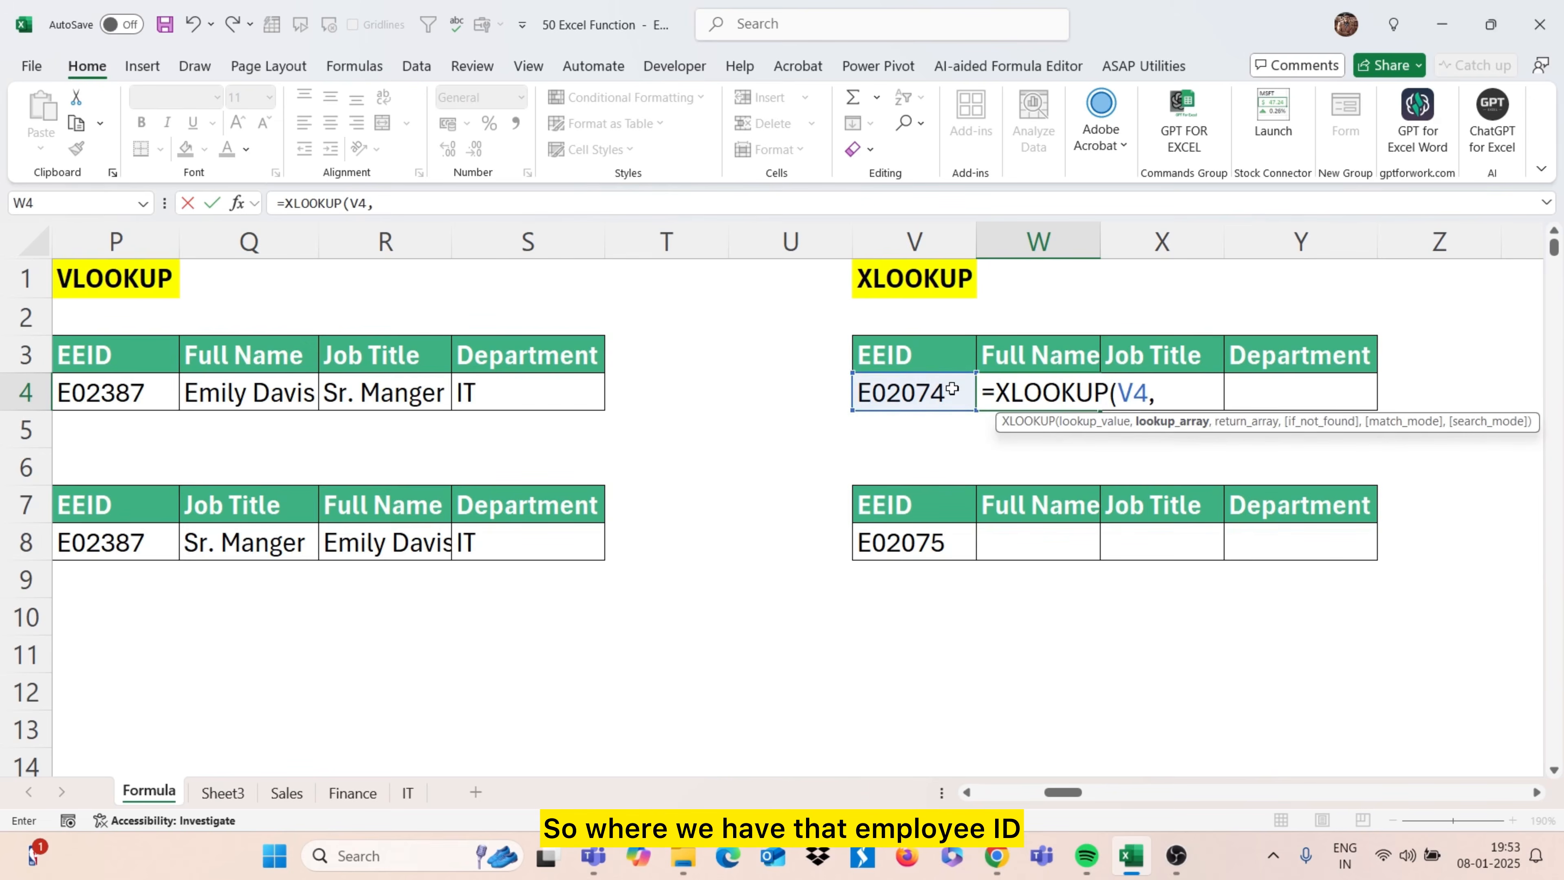
Set the lookup array of W4's XLOOKUP to the whole EEID column A:A
{"action": "scroll", "coordinate": [914, 440], "scroll_direction": "left", "scroll_amount": 3}
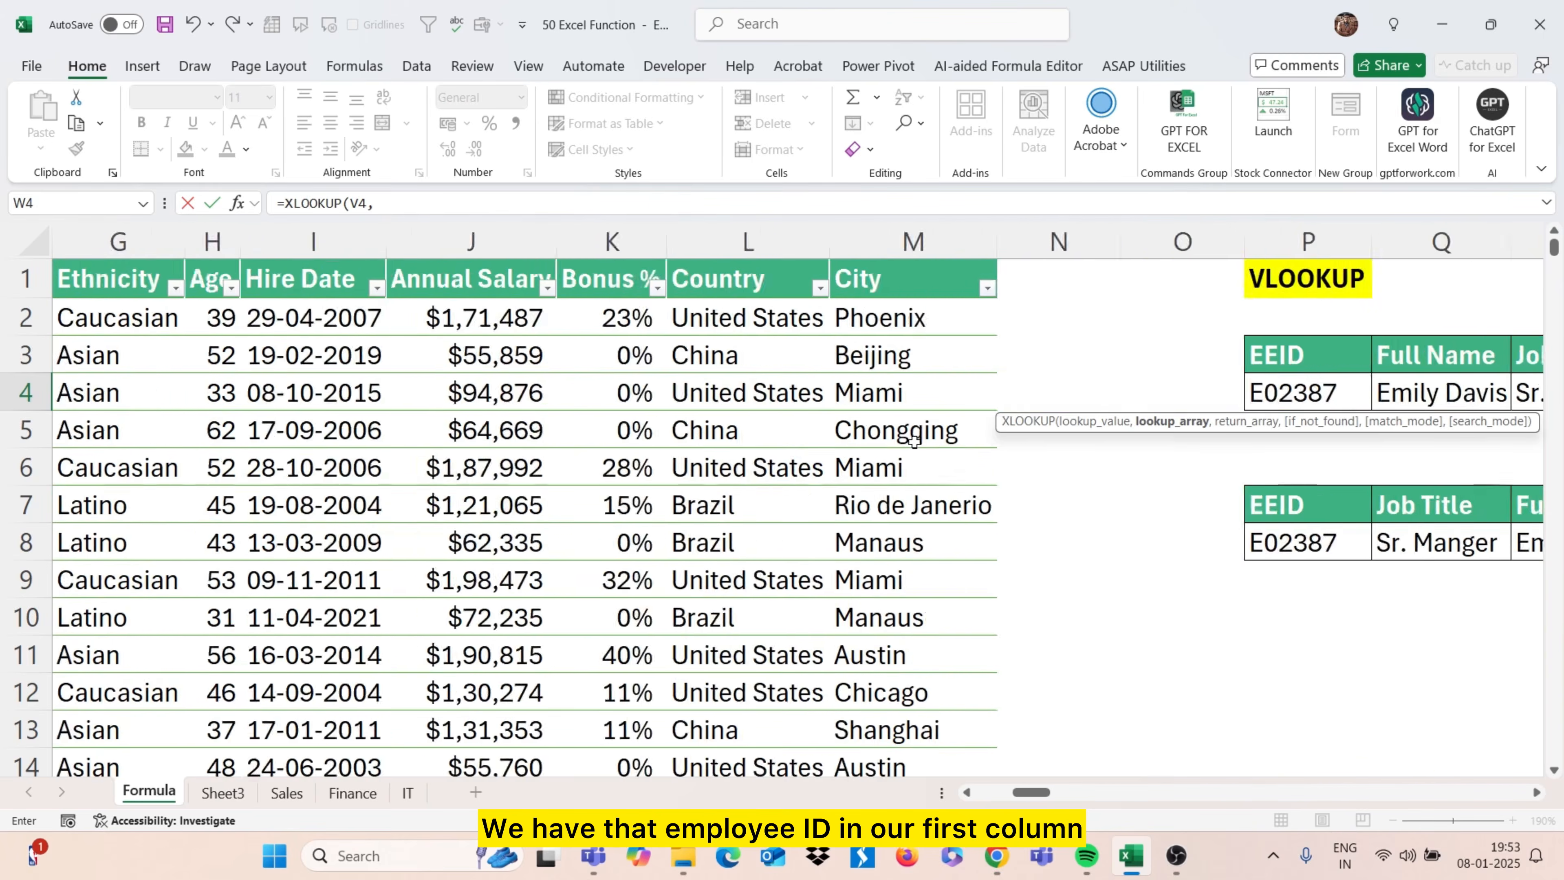
{"action": "scroll", "coordinate": [914, 440], "scroll_direction": "left", "scroll_amount": 2}
{"action": "left_click", "coordinate": [117, 244]}
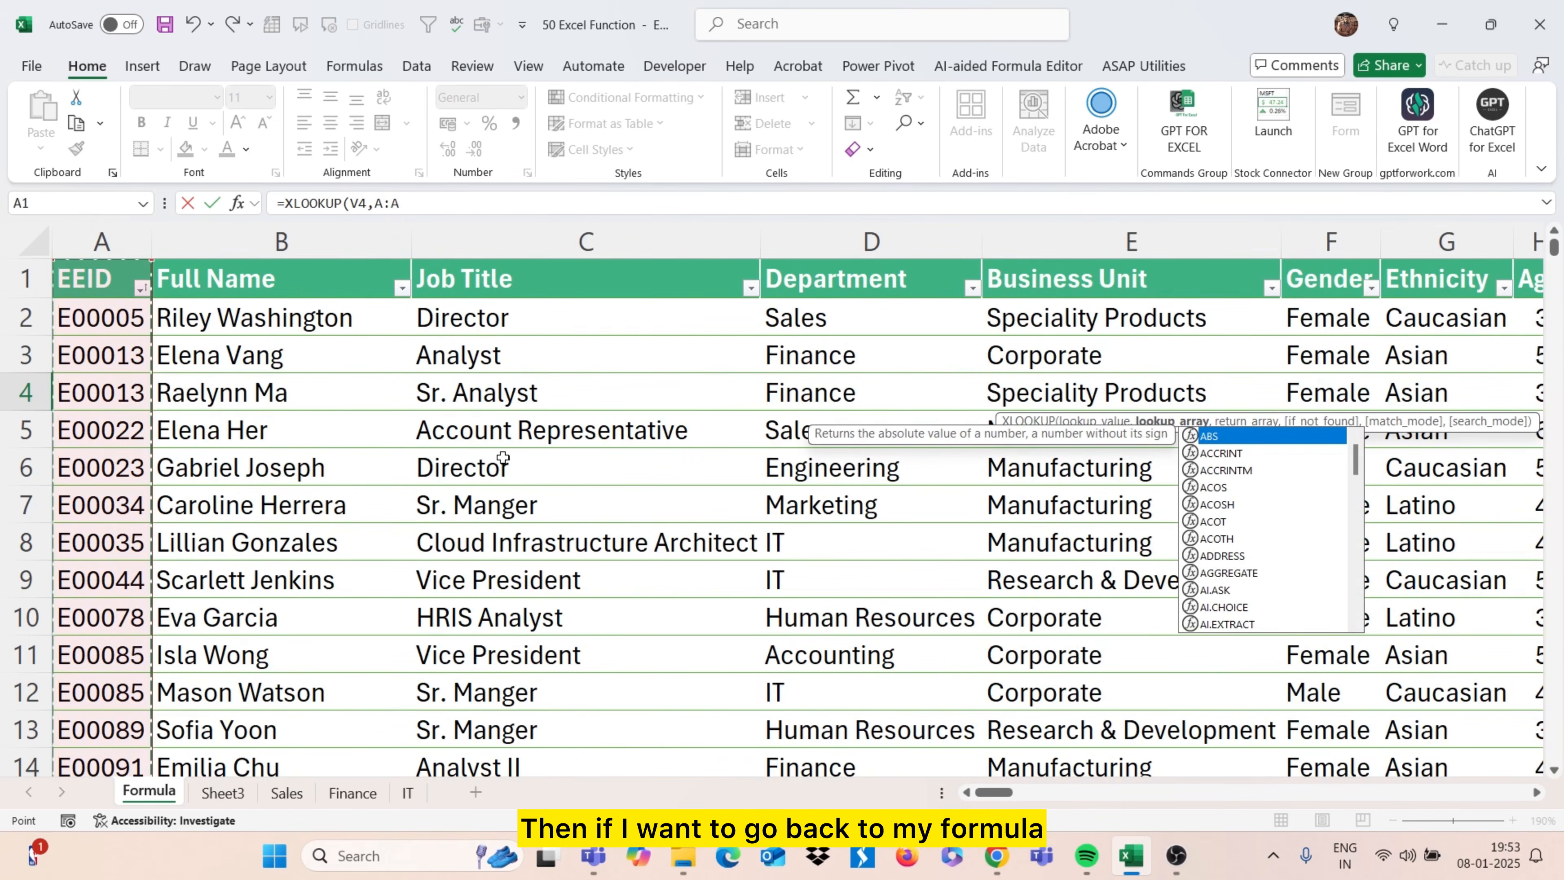
{"action": "key", "text": "ctrl+BackSpace"}
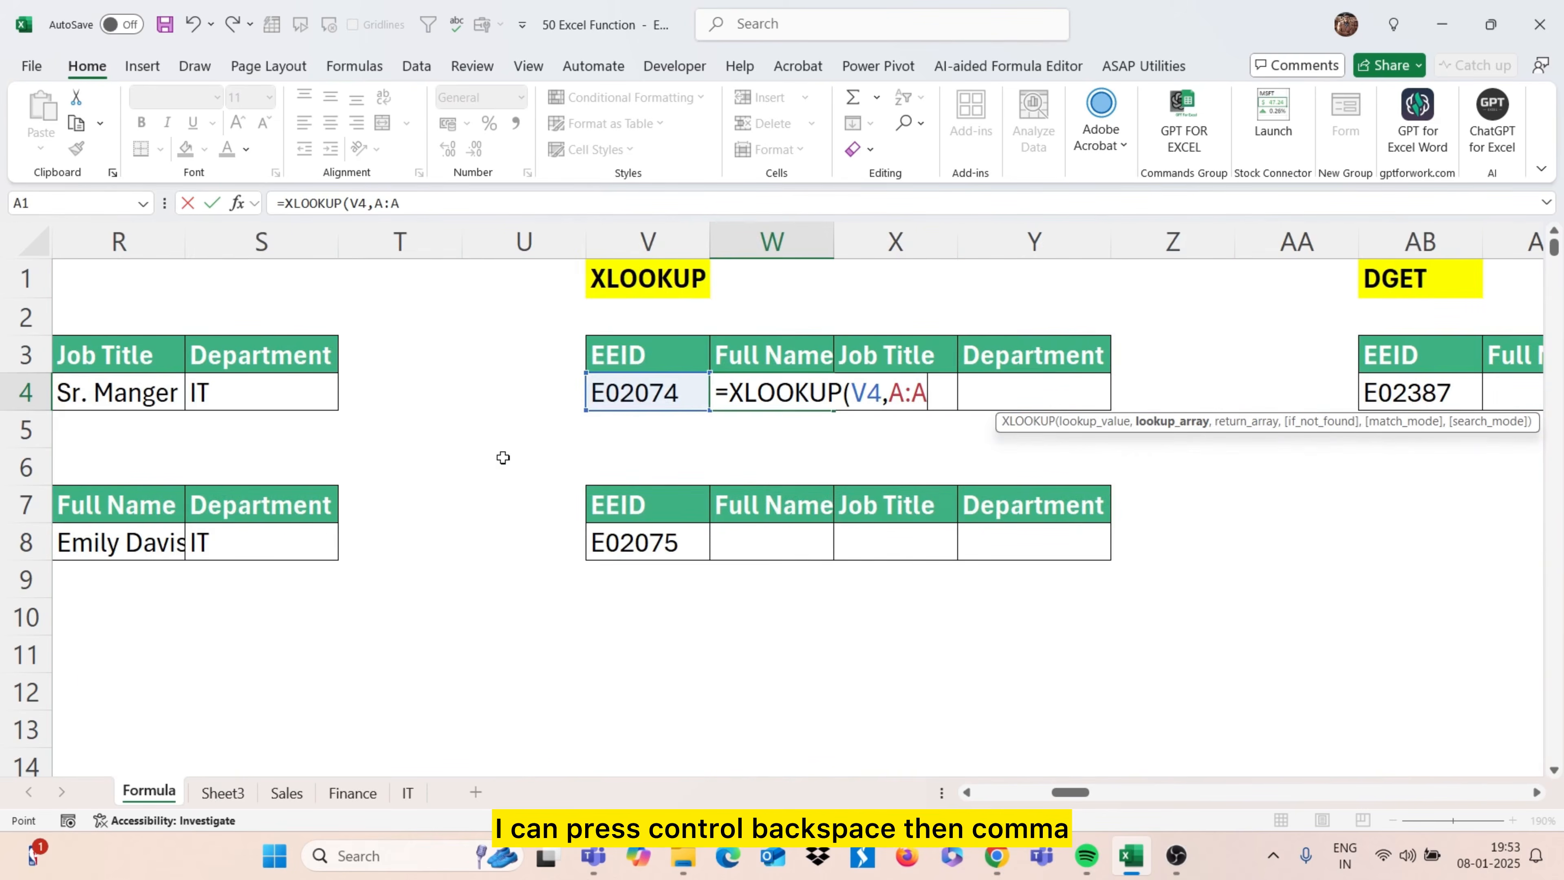
{"action": "type", "text": ","}
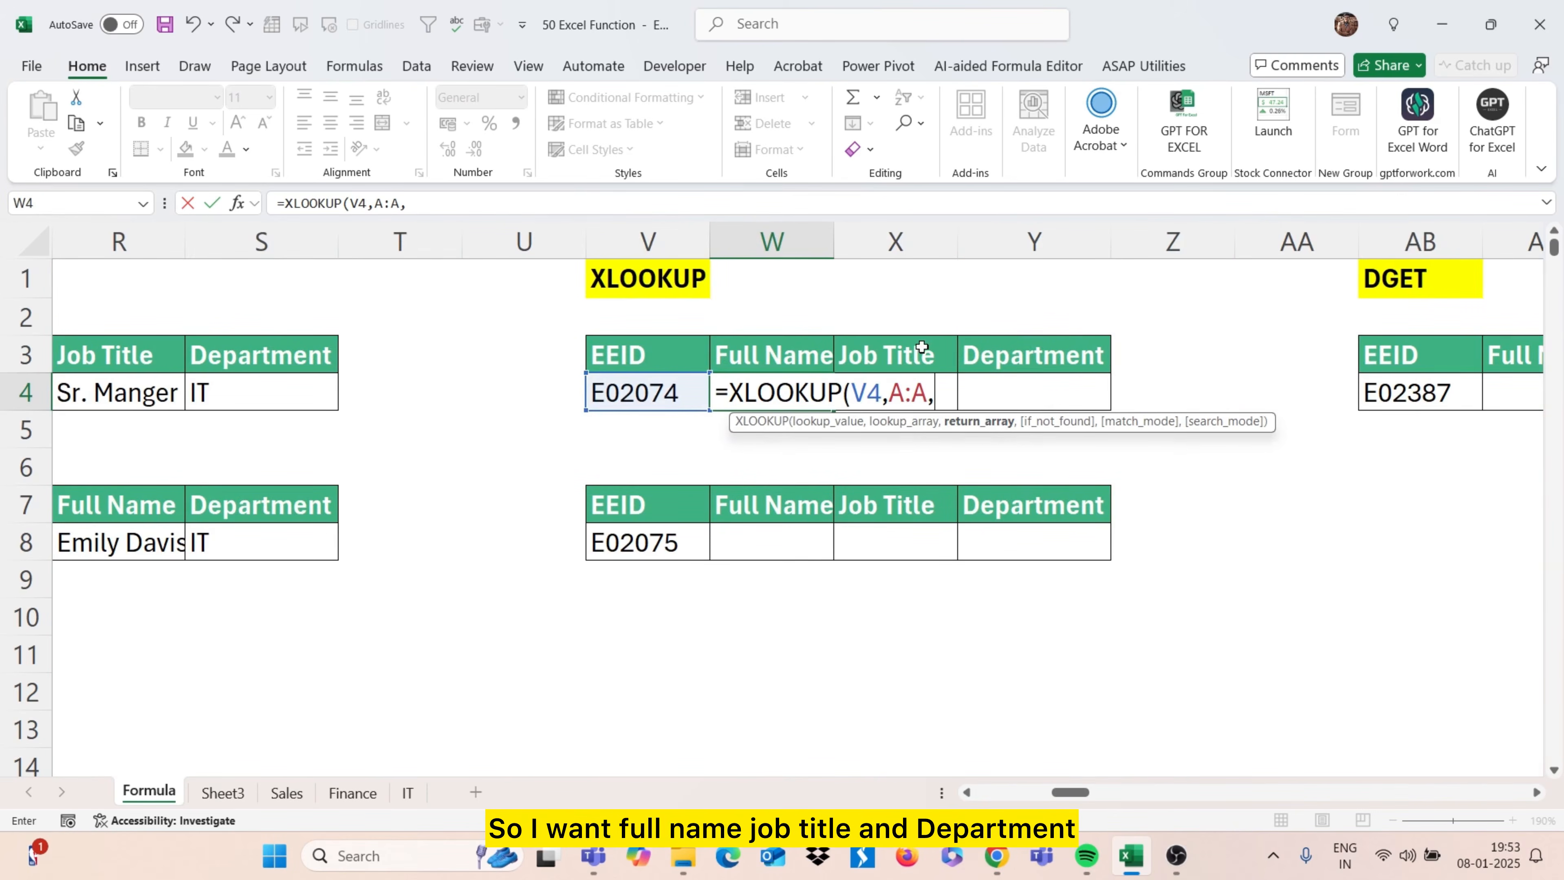
Complete W4's XLOOKUP with columns B:D as the return array and enter the formula
{"action": "scroll", "coordinate": [733, 536], "scroll_direction": "left", "scroll_amount": 10}
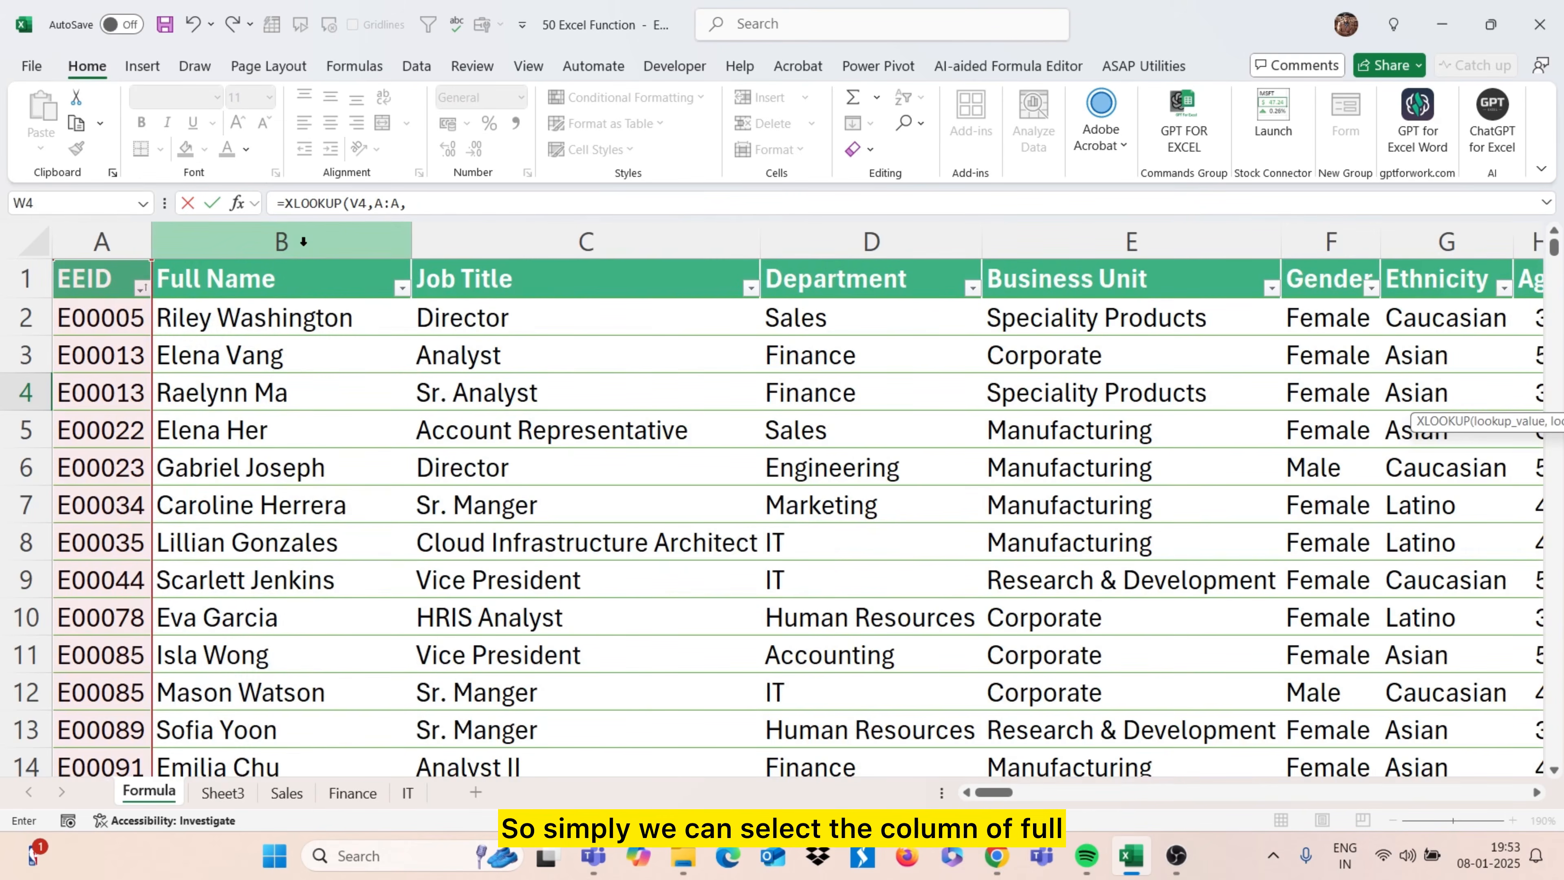
{"action": "left_click_drag", "start_coordinate": [303, 242], "coordinate": [851, 279]}
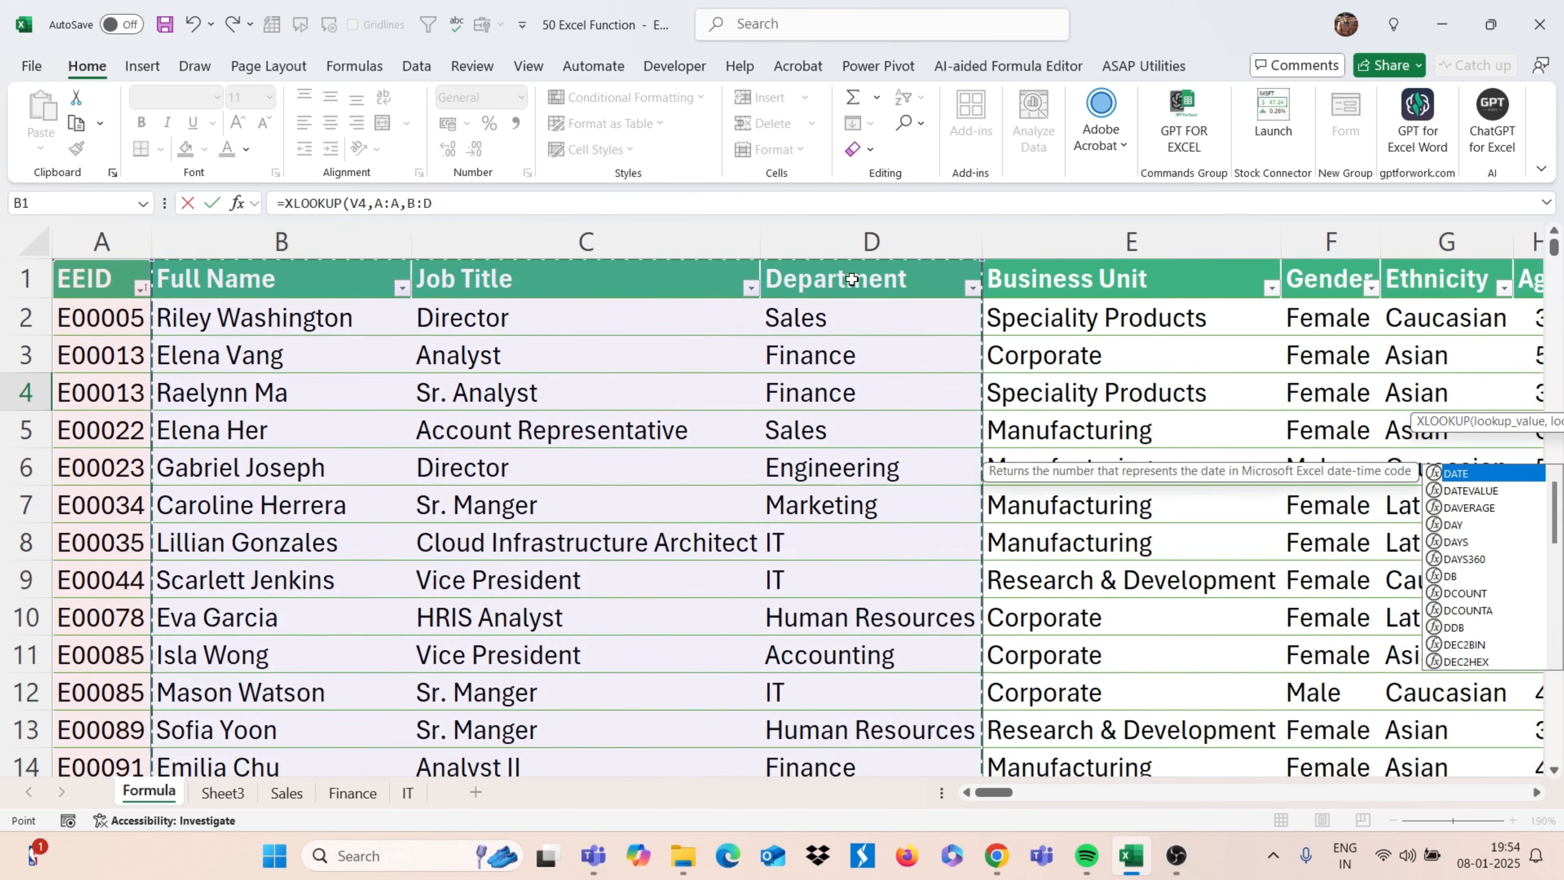
{"action": "key", "text": "ctrl+BackSpace"}
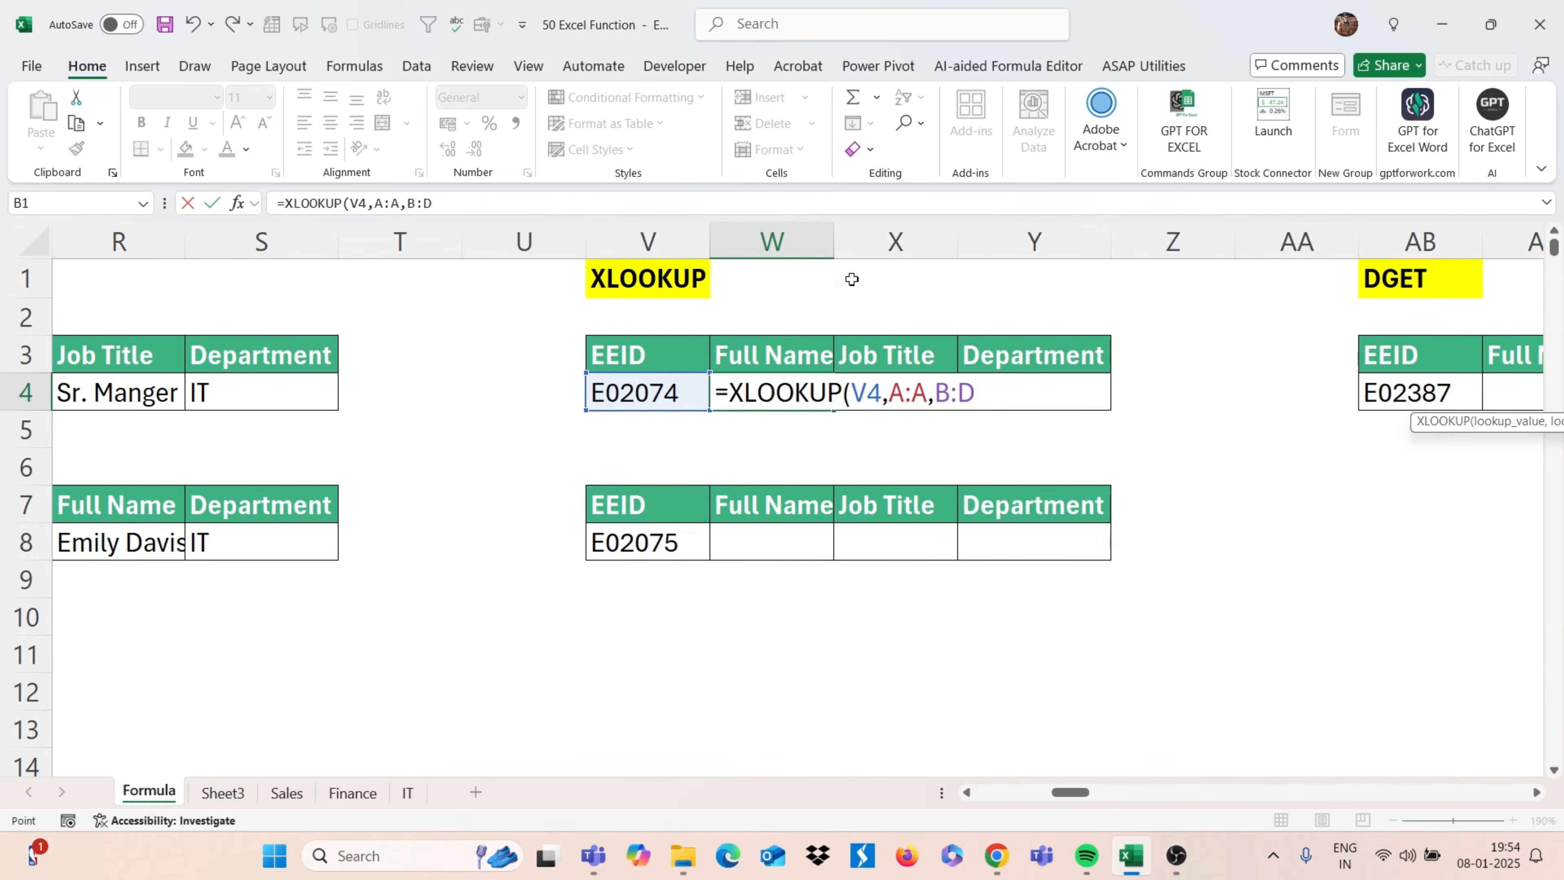
{"action": "type", "text": ")"}
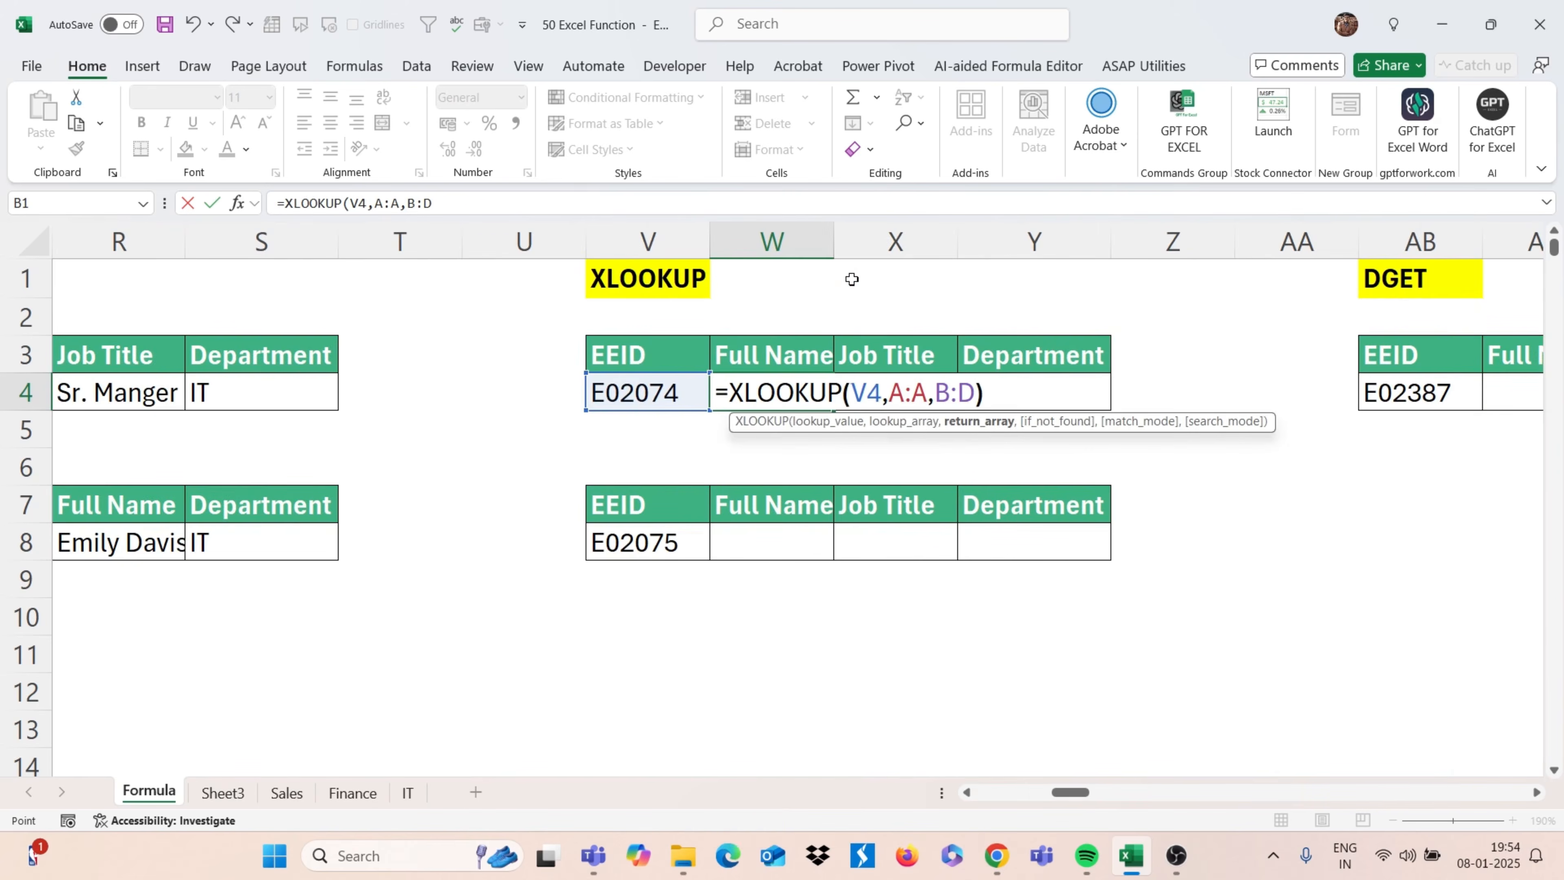
{"action": "key", "text": "Return"}
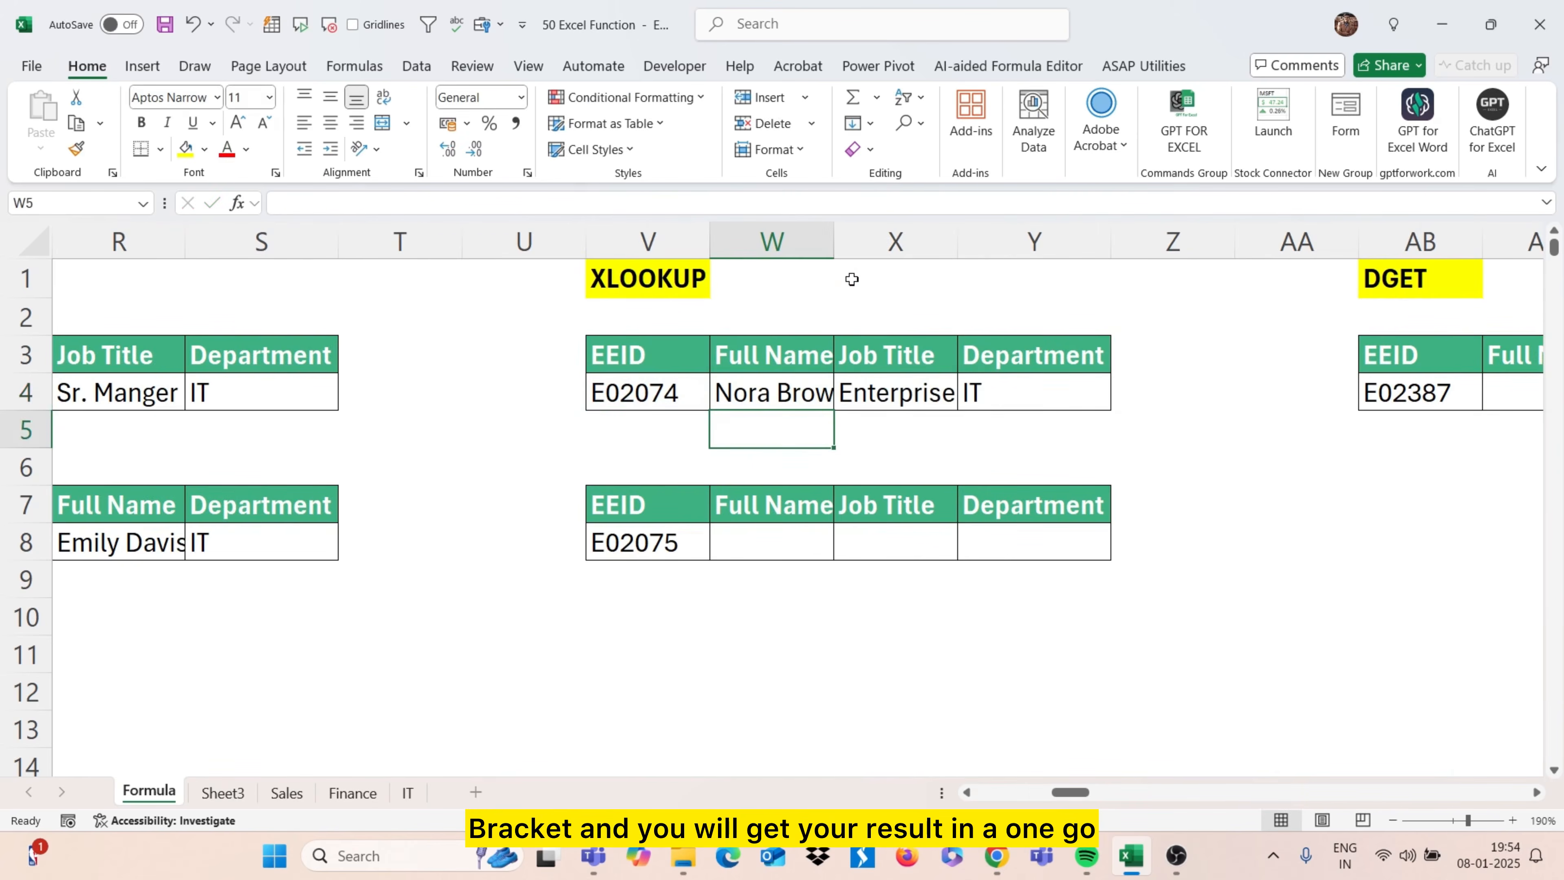
{"action": "left_click", "coordinate": [781, 385]}
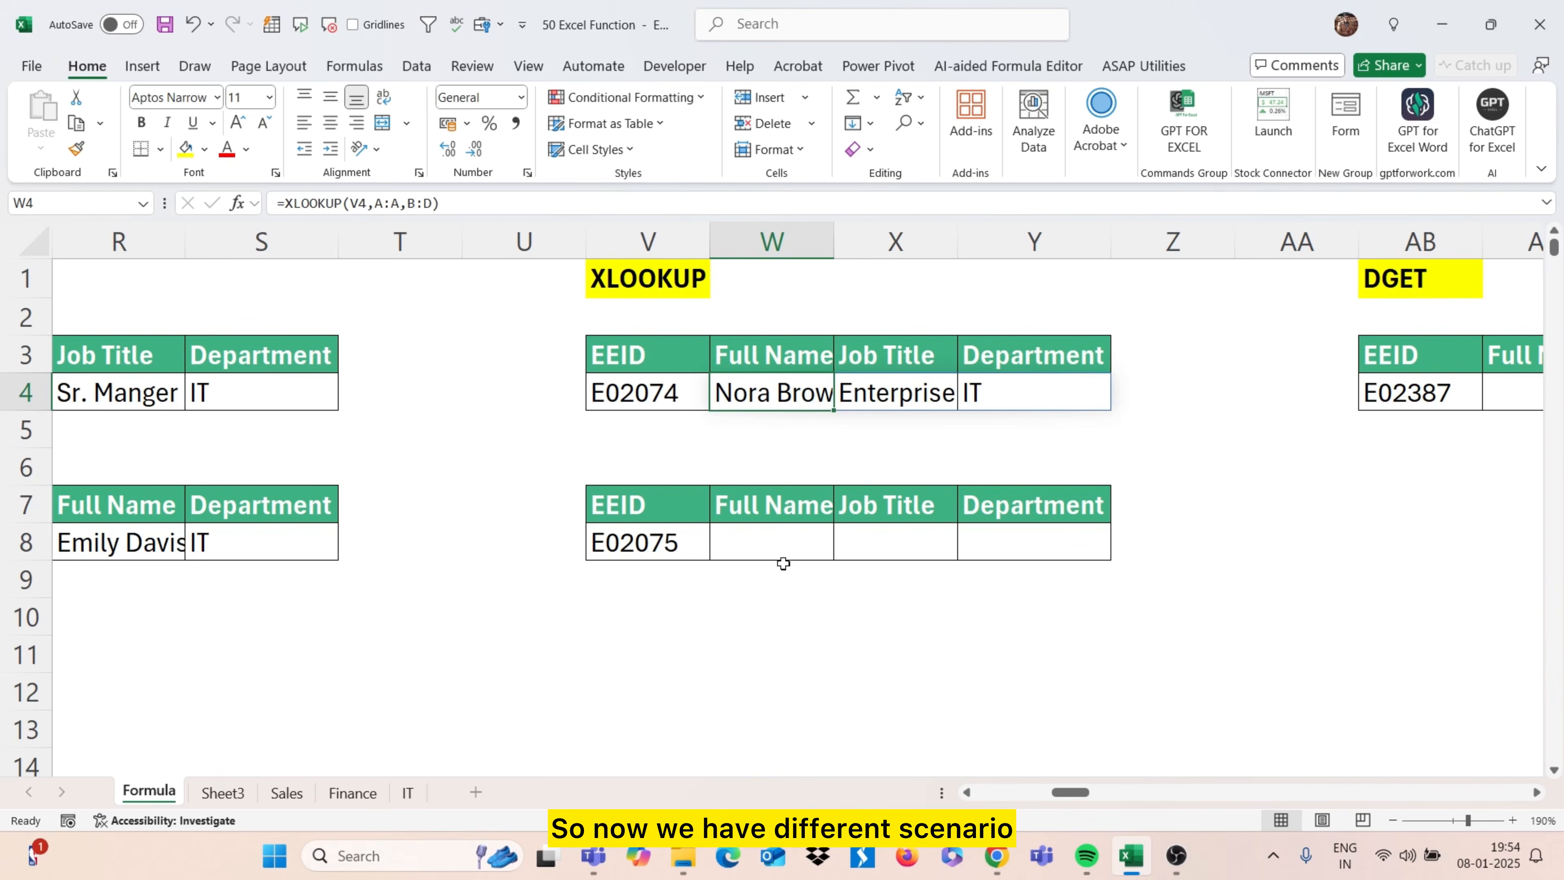
Begin an XLOOKUP in W8 of the second table with V8 as lookup value and column A:A as lookup array
{"action": "left_click", "coordinate": [784, 545]}
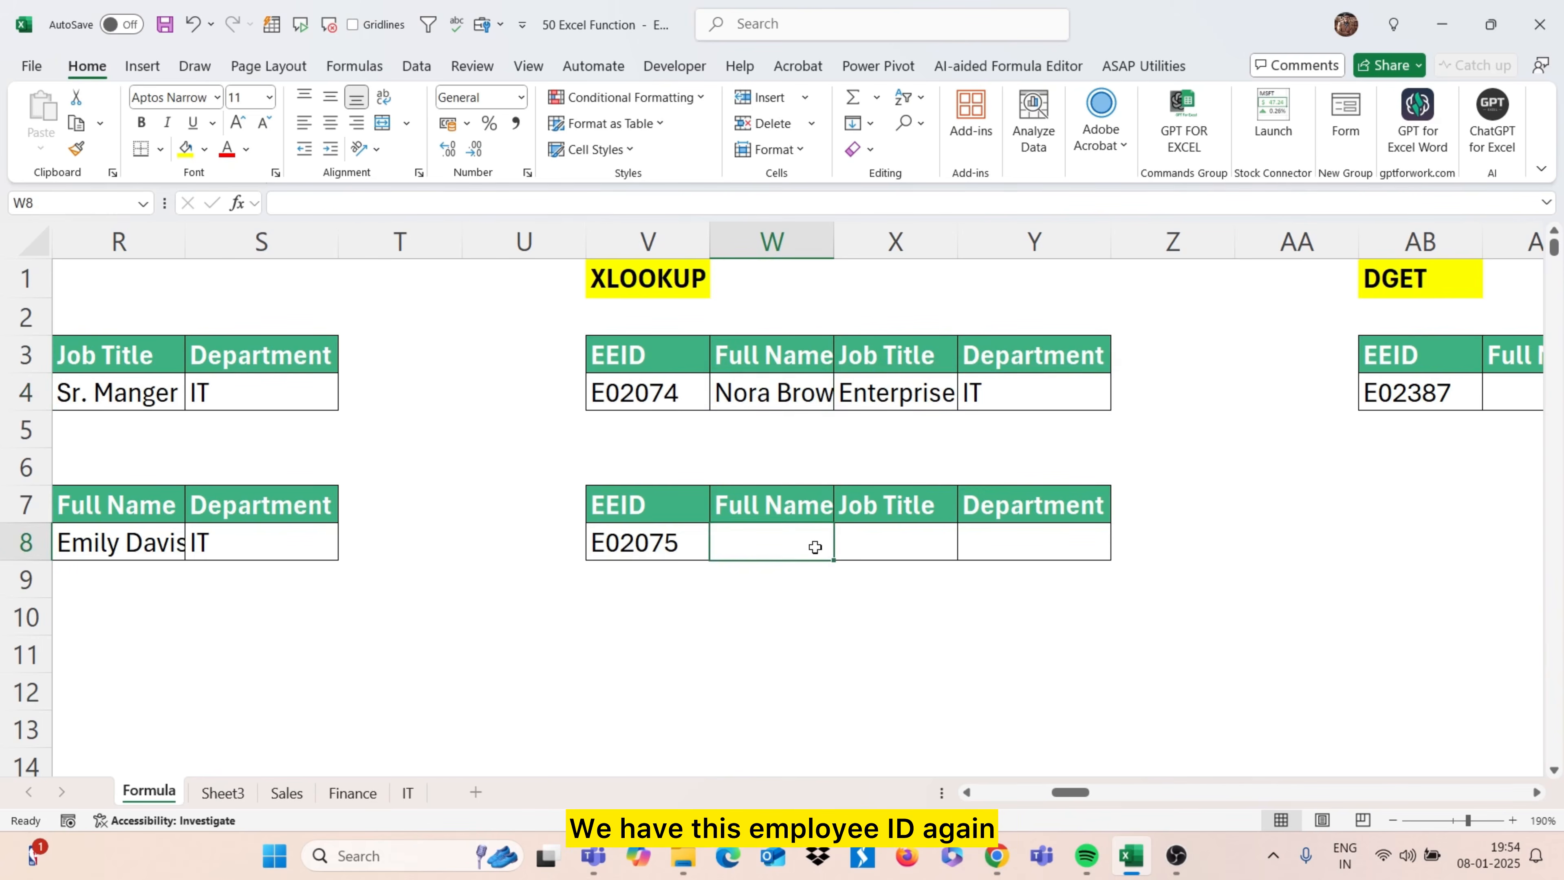
{"action": "type", "text": "=XLO"}
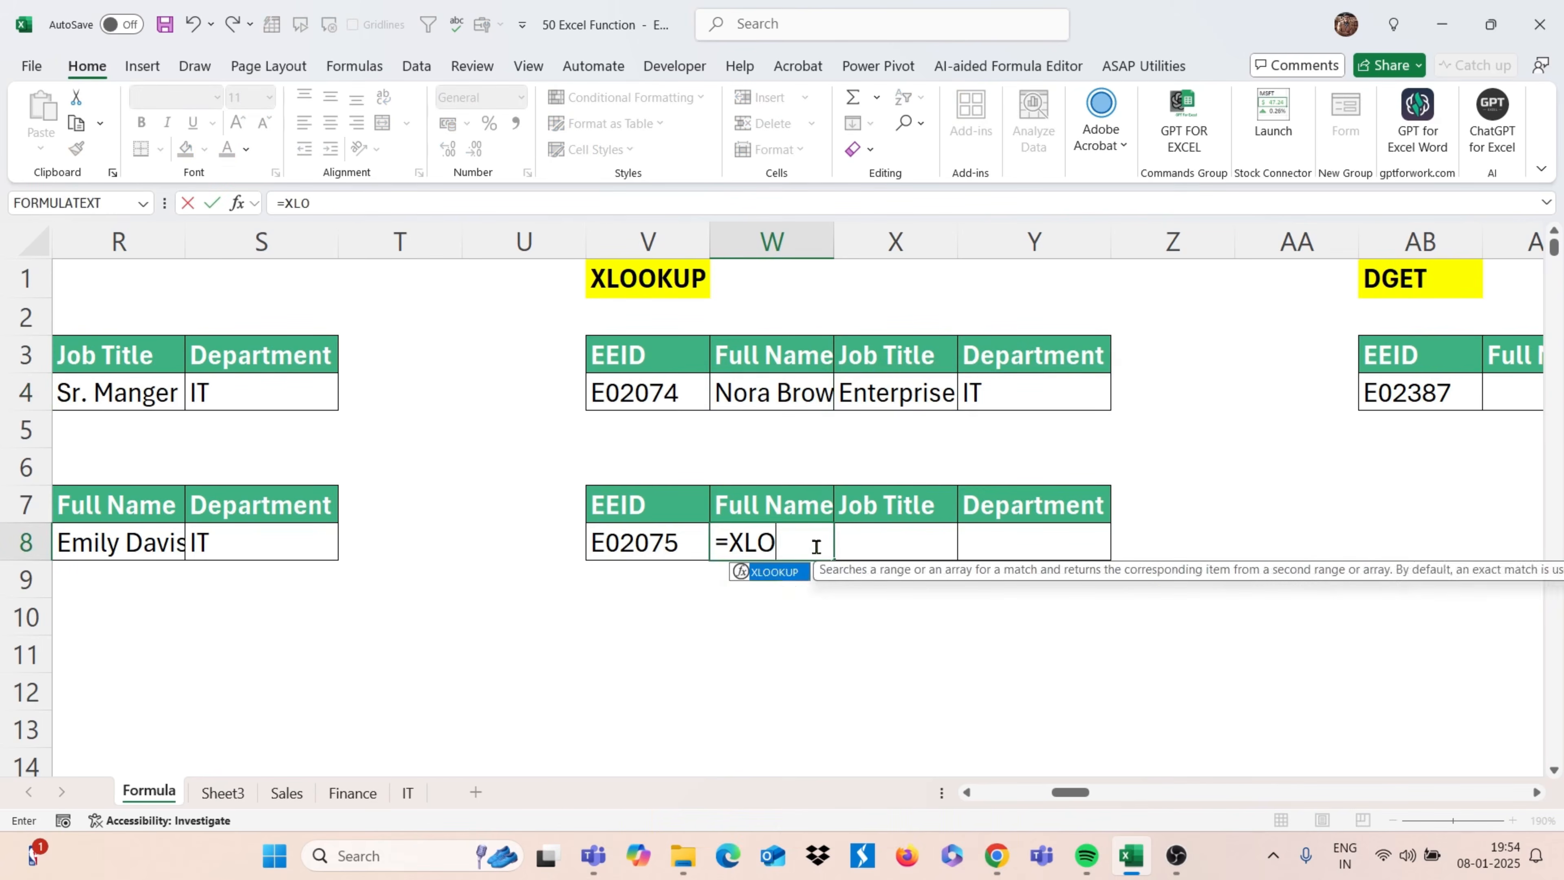
{"action": "key", "text": "Tab"}
{"action": "left_click", "coordinate": [683, 543]}
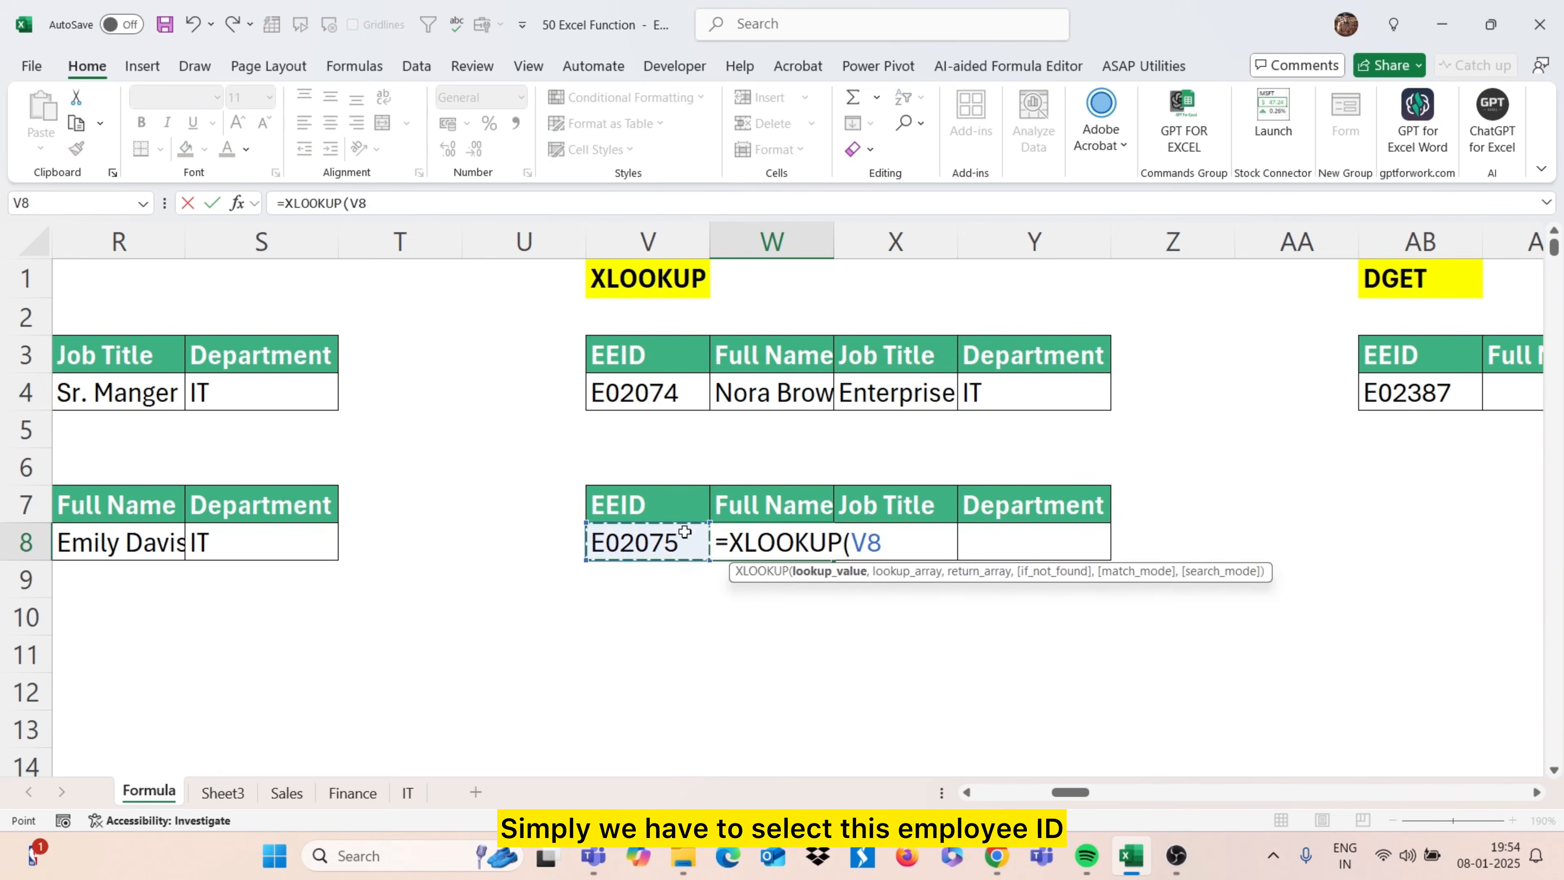
{"action": "type", "text": ","}
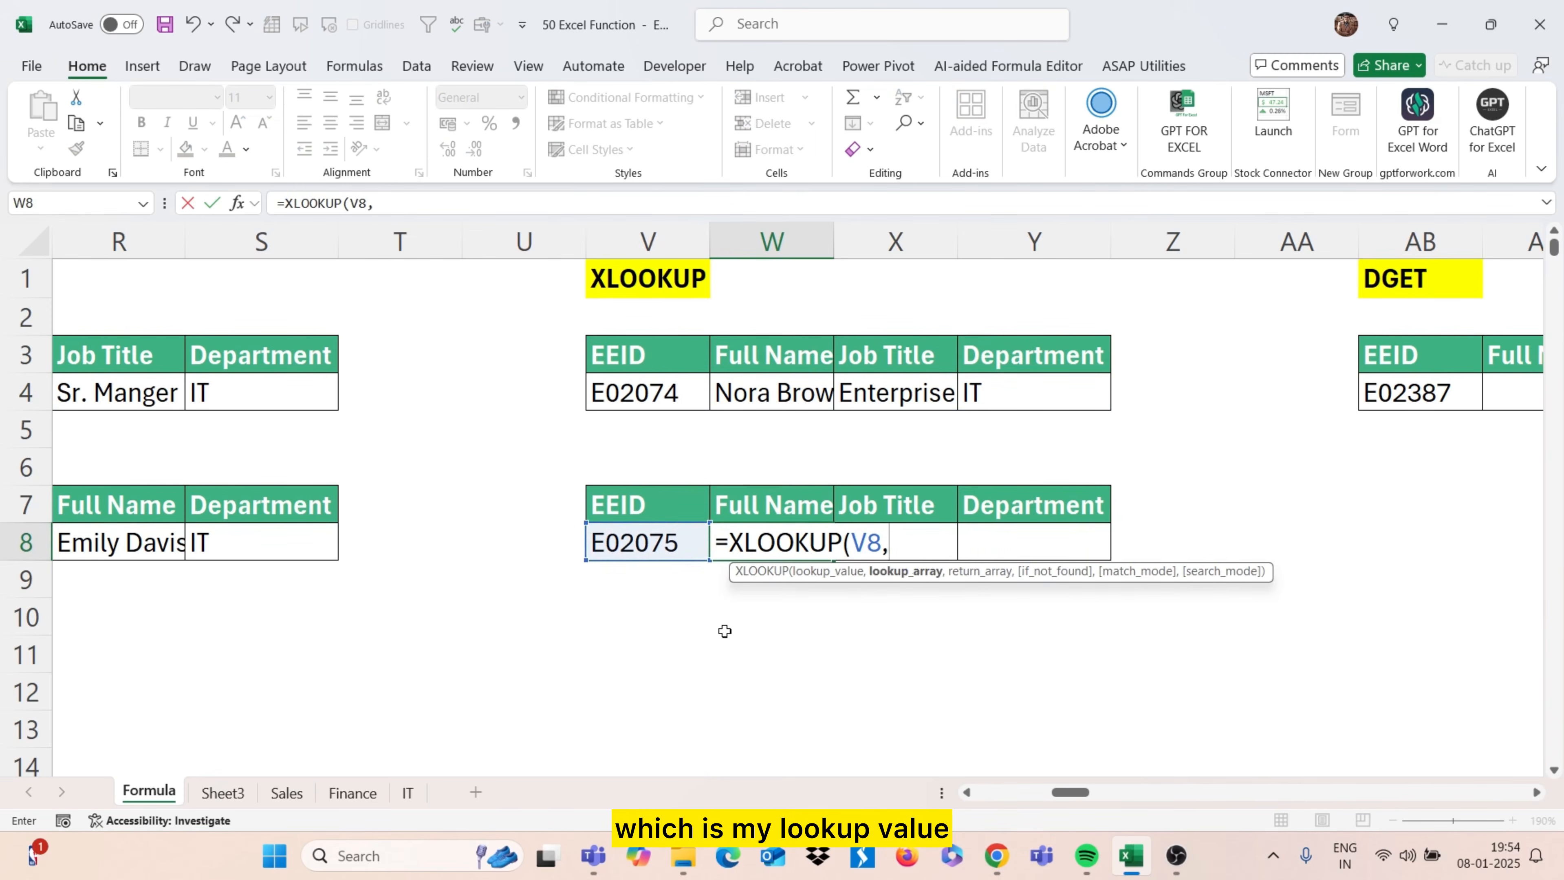
{"action": "scroll", "coordinate": [1354, 461], "scroll_direction": "left", "scroll_amount": 8}
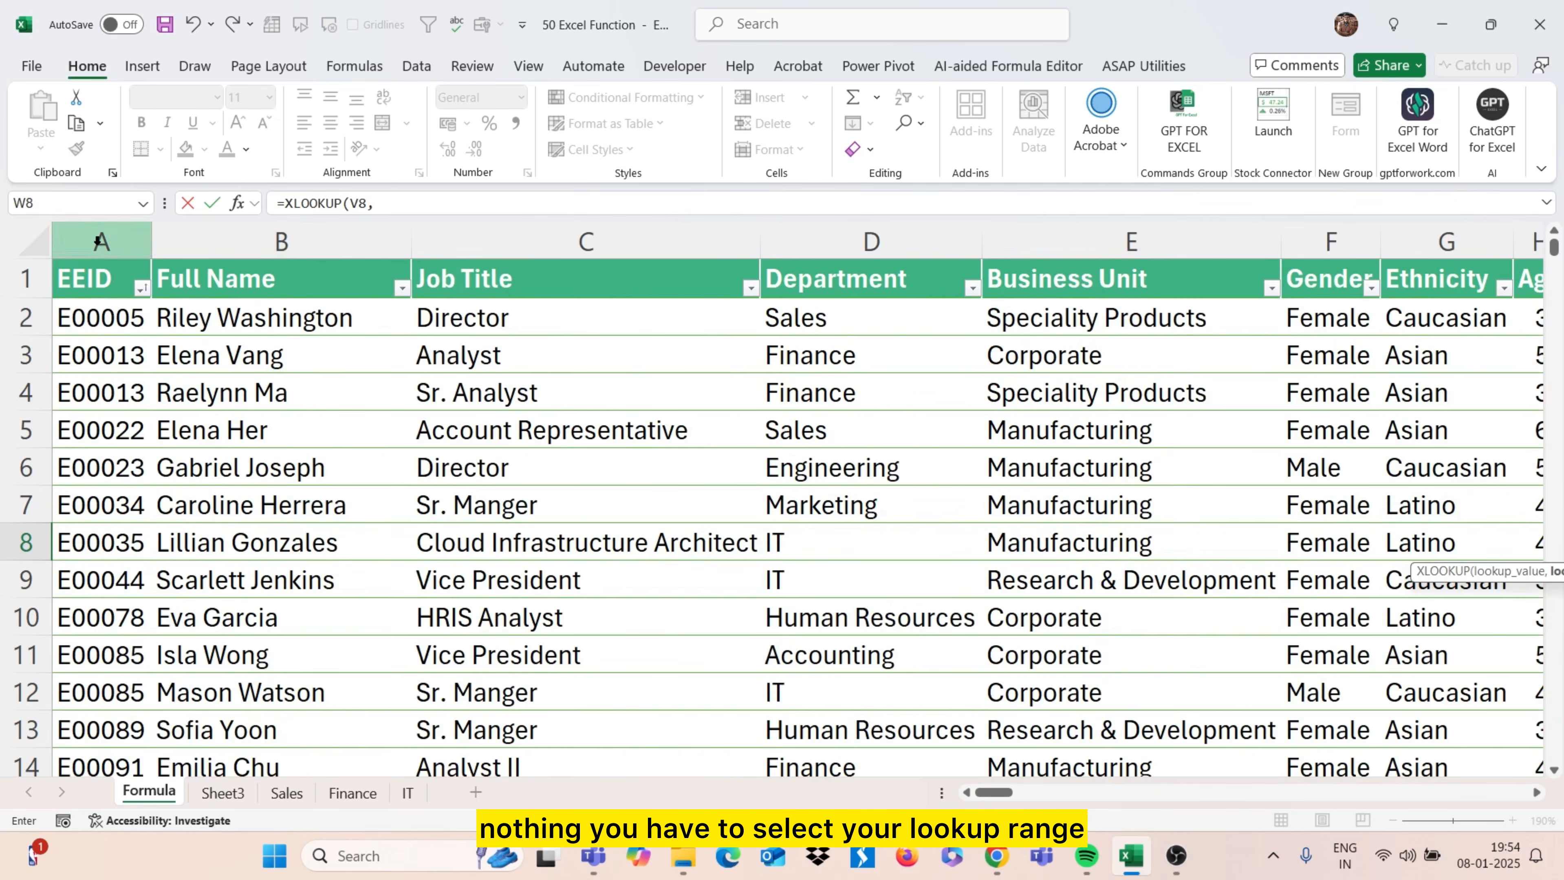
{"action": "left_click", "coordinate": [98, 241]}
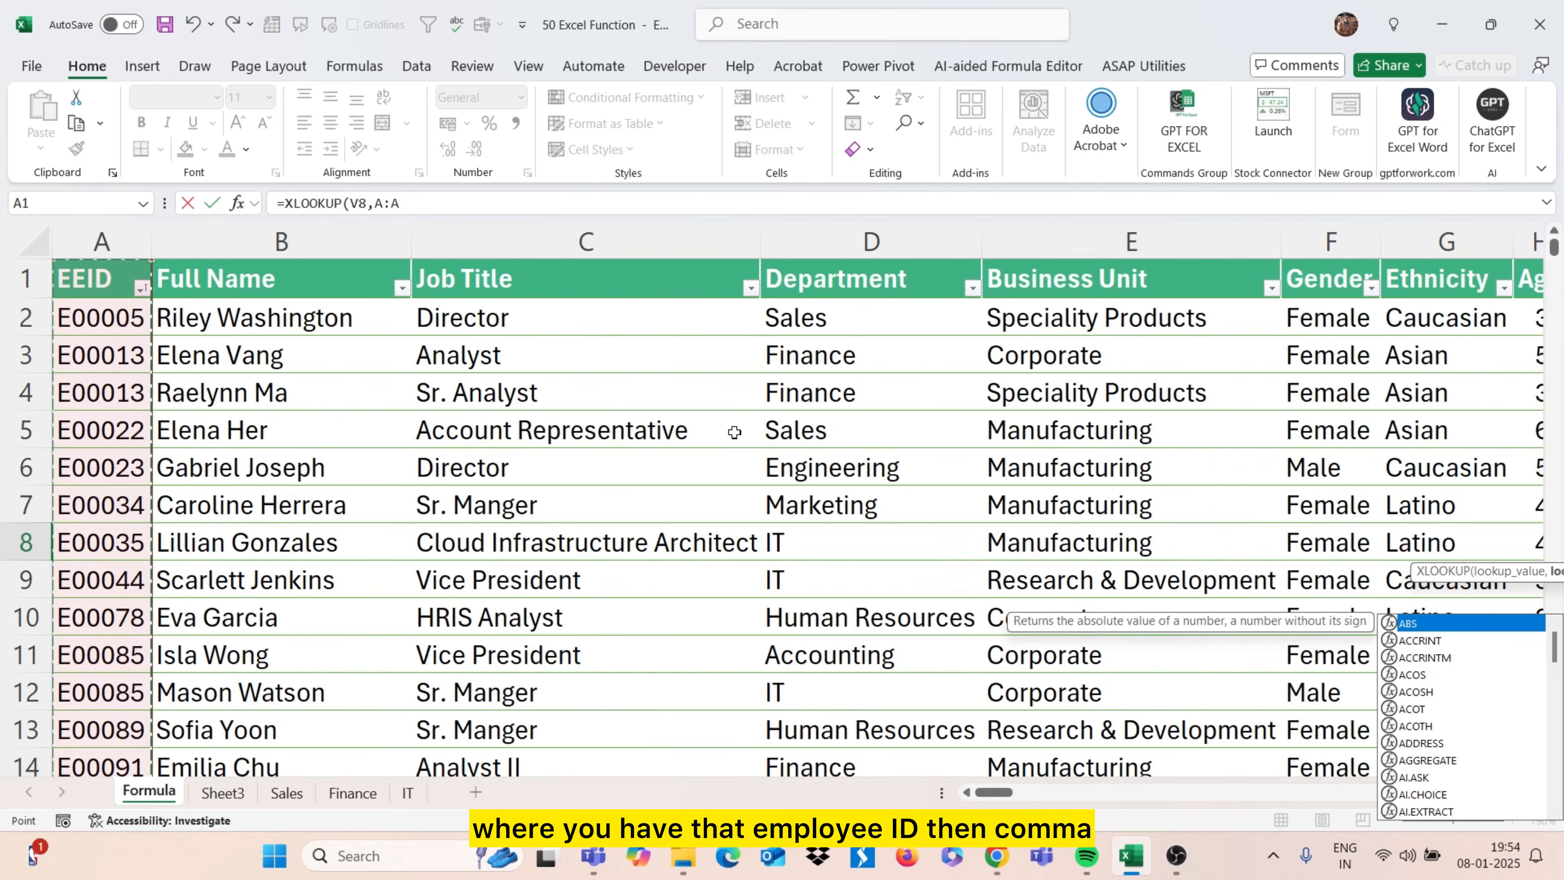
{"action": "type", "text": ","}
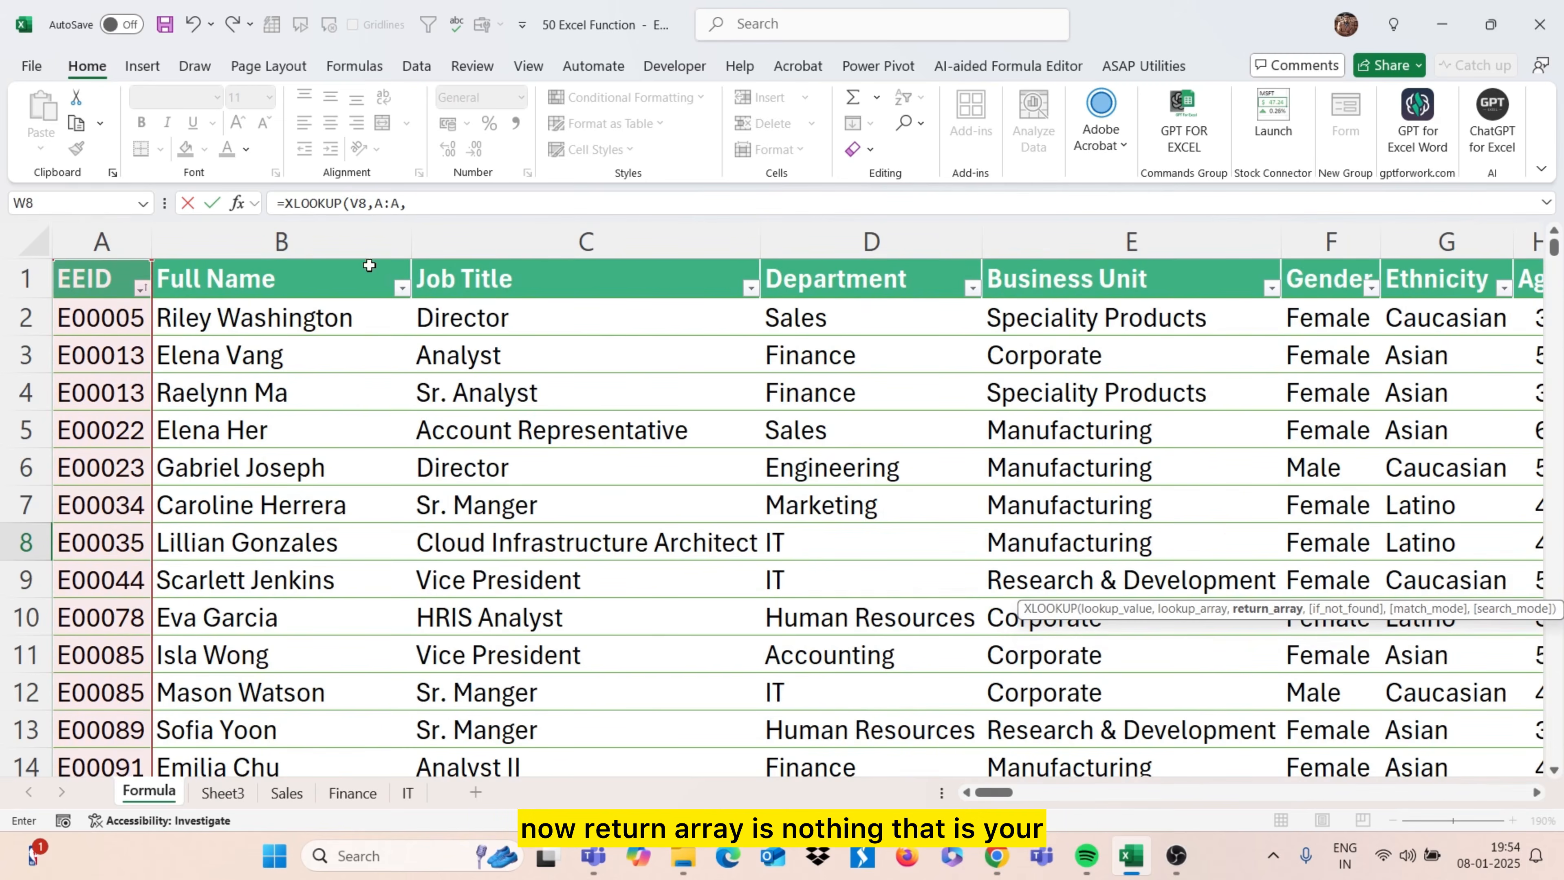
Give W8's XLOOKUP the return array B:D, enter the formula and reselect W8
{"action": "left_click", "coordinate": [349, 246]}
{"action": "left_click_drag", "start_coordinate": [349, 249], "coordinate": [906, 347]}
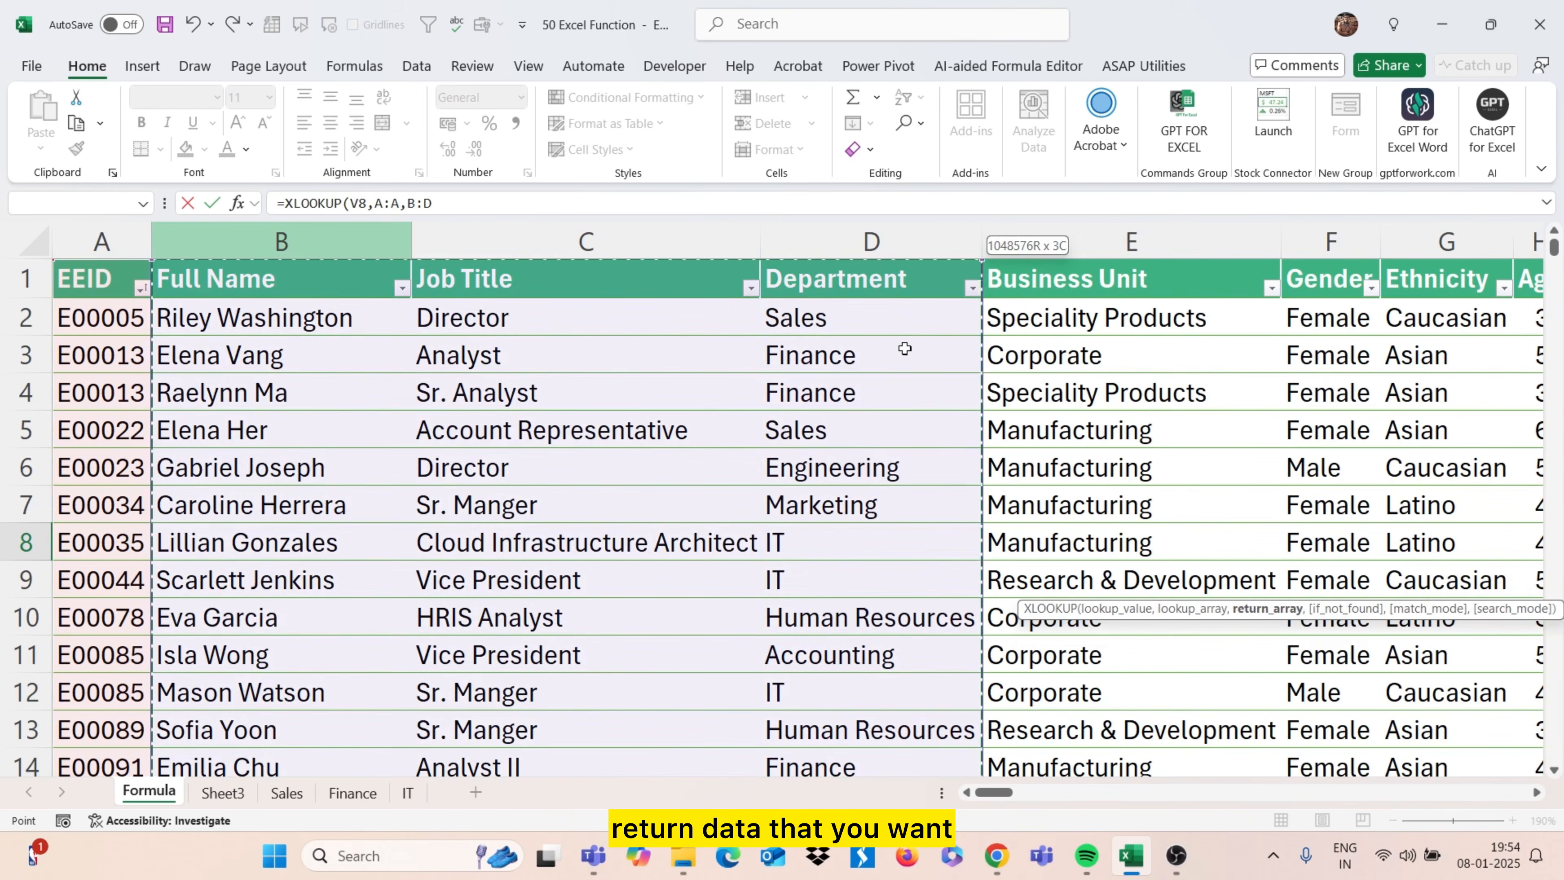
{"action": "left_click_drag", "start_coordinate": [906, 349], "coordinate": [884, 353]}
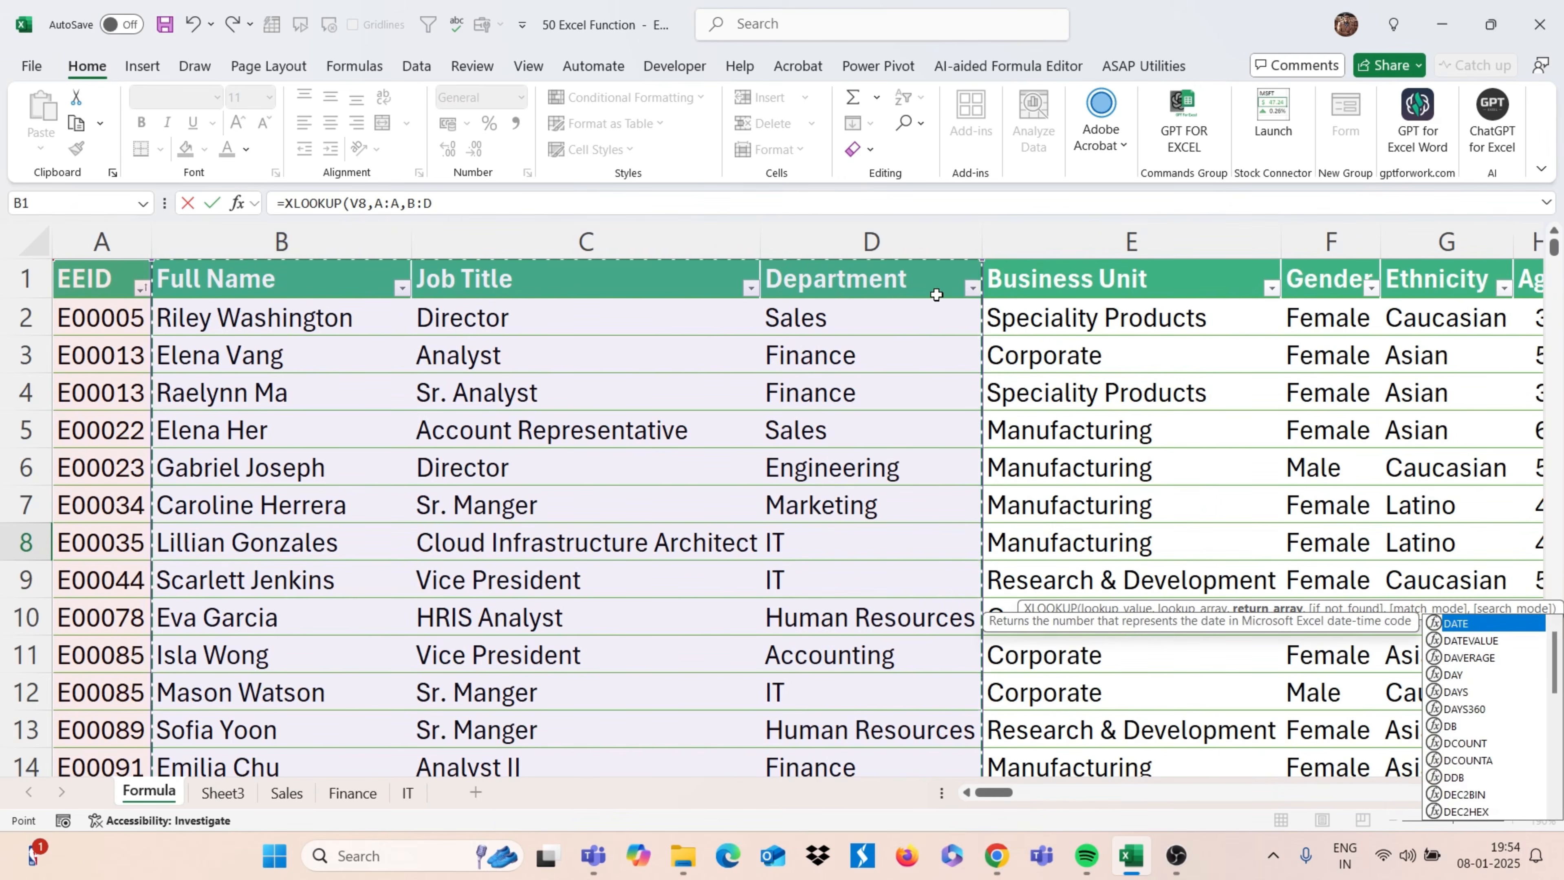
{"action": "key", "text": "ctrl+BackSpace"}
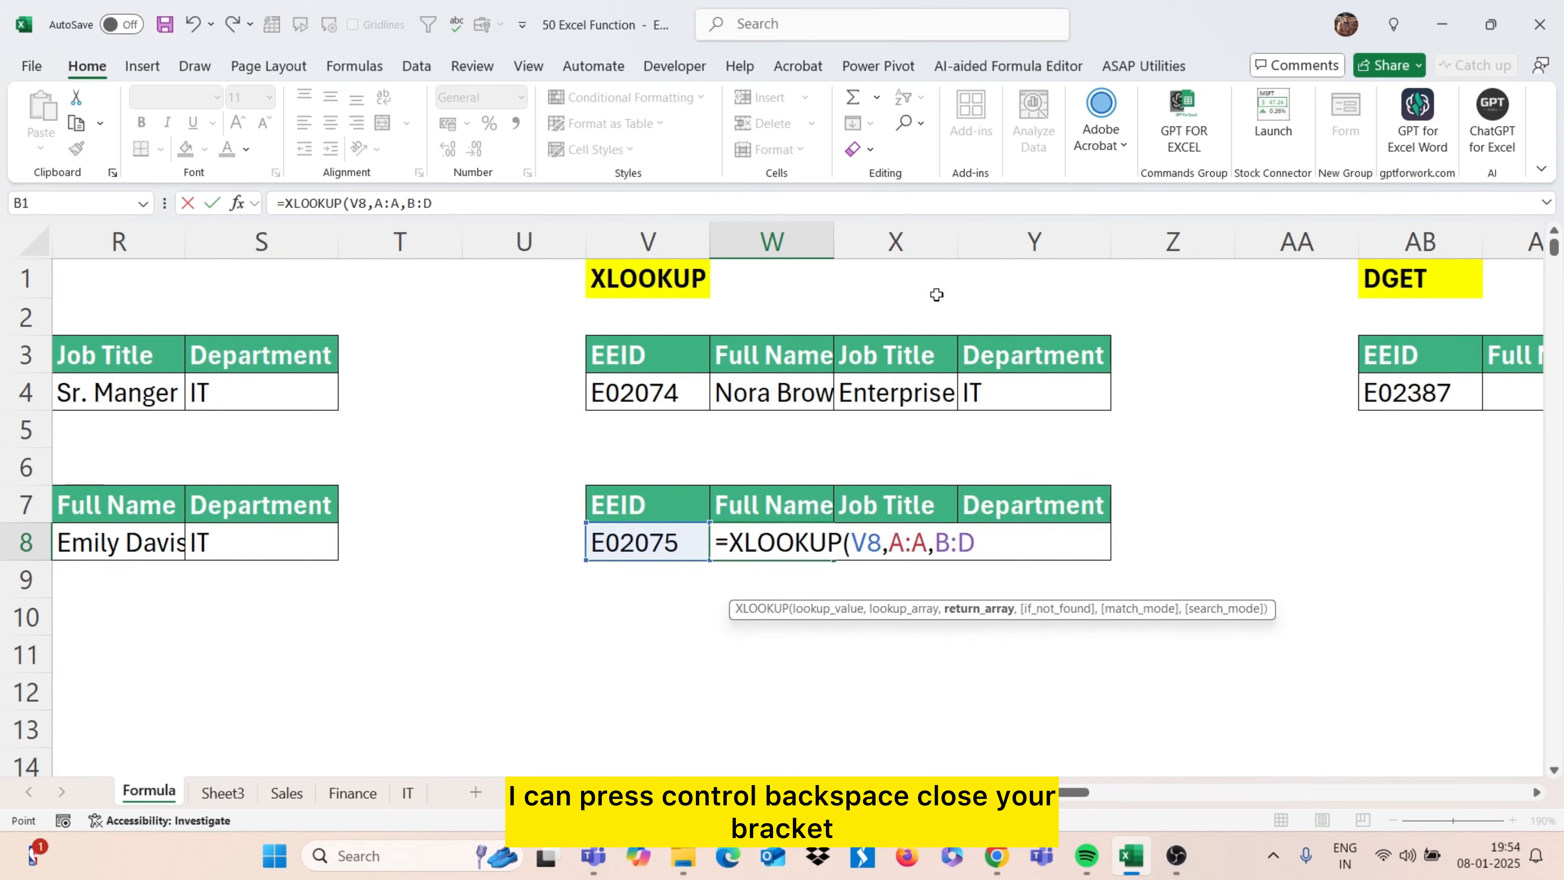
{"action": "key", "text": "Return"}
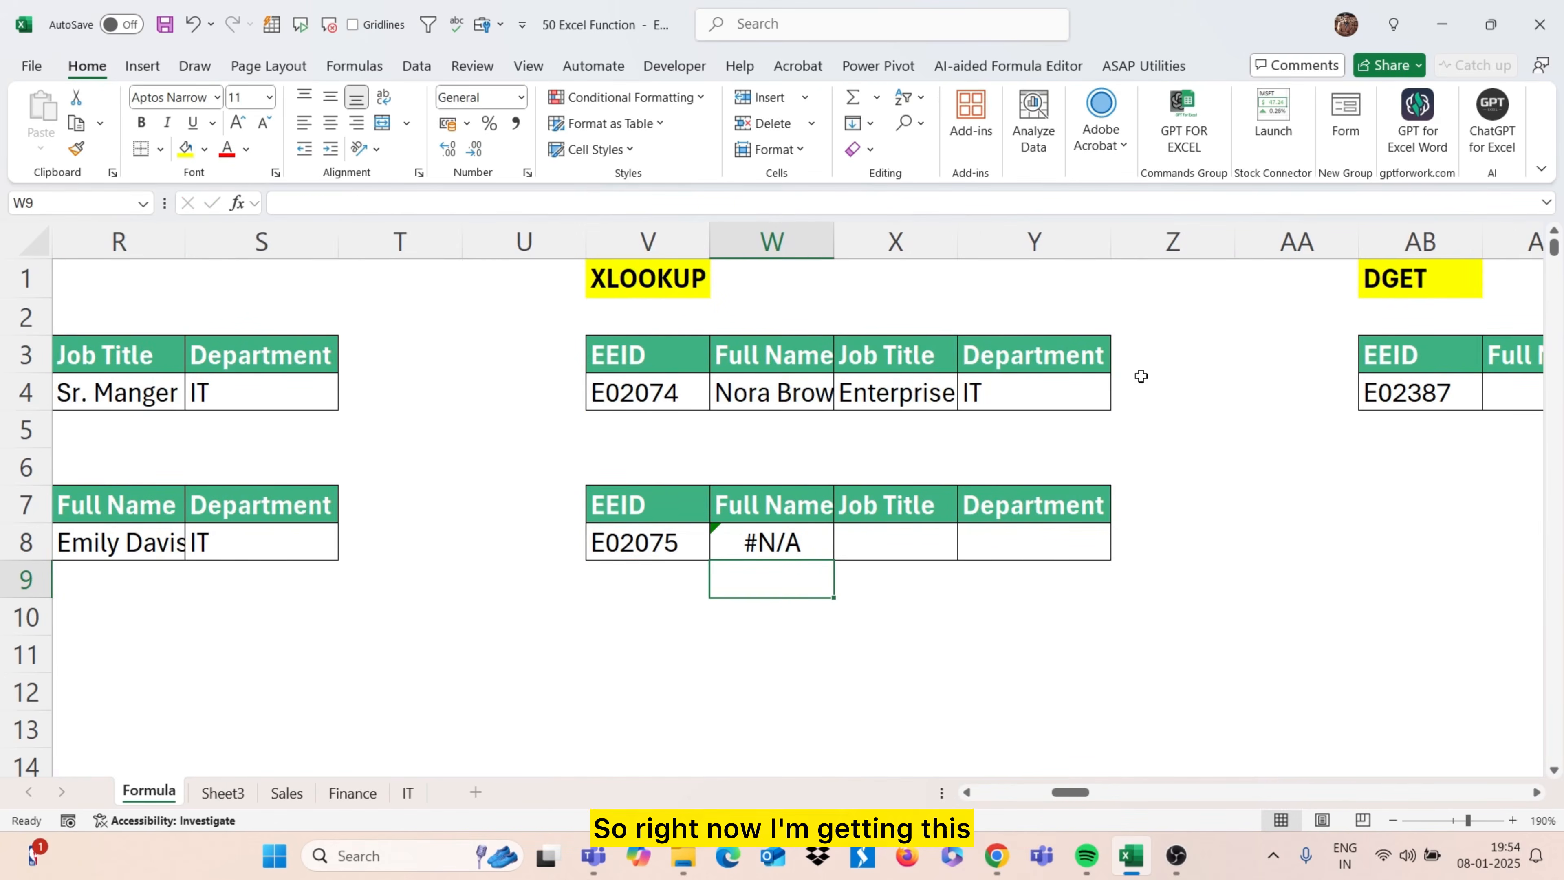
{"action": "left_click", "coordinate": [754, 531]}
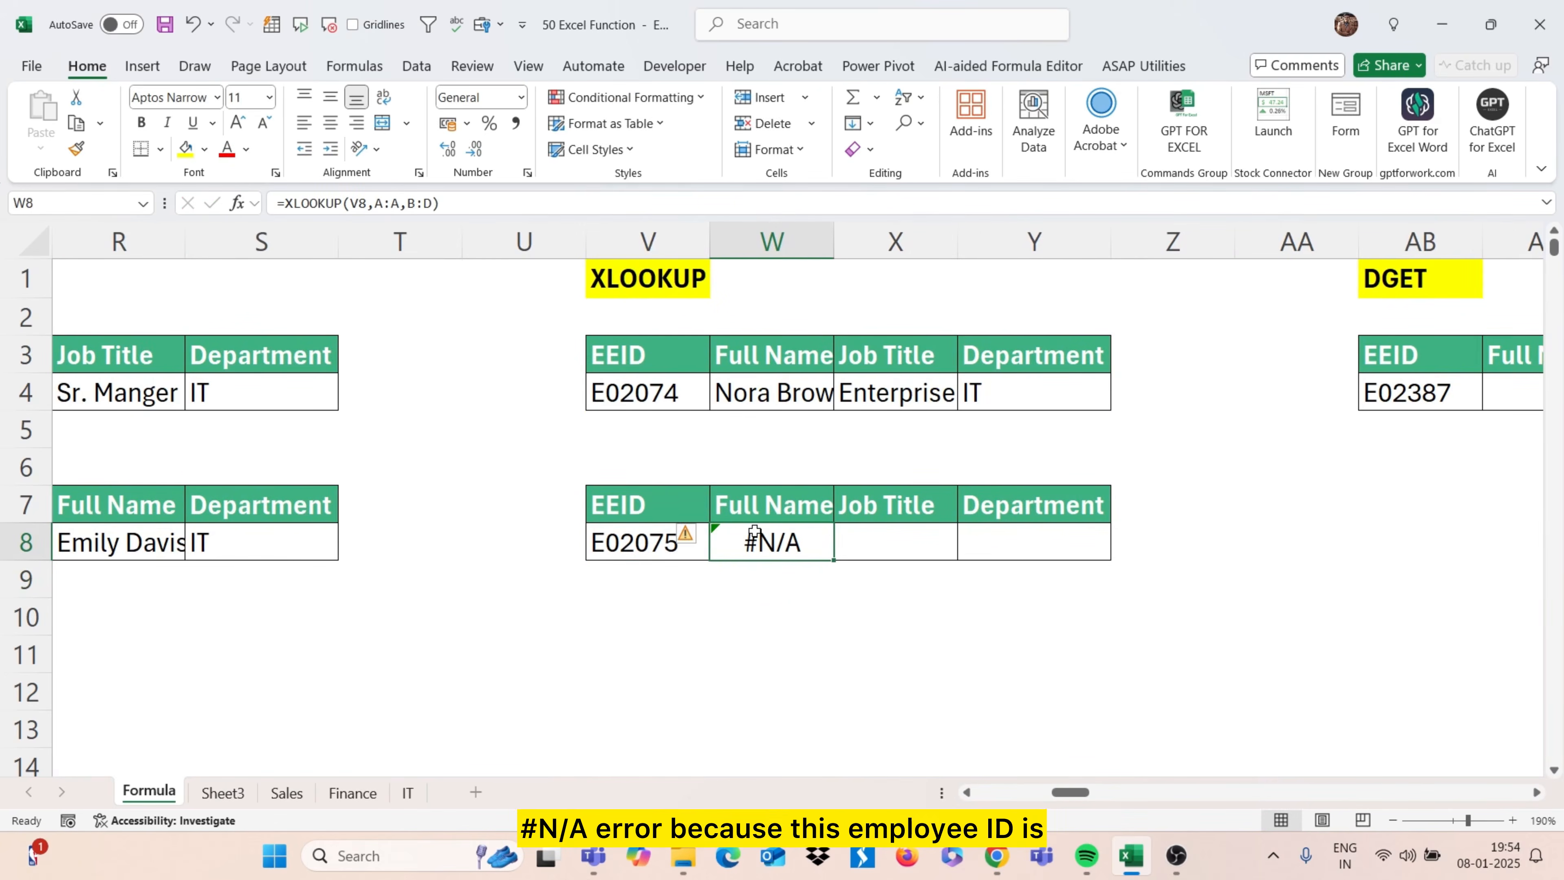
Search the EEID column A for the employee ID copied from V8, then return to cell W8
{"action": "left_click", "coordinate": [618, 554]}
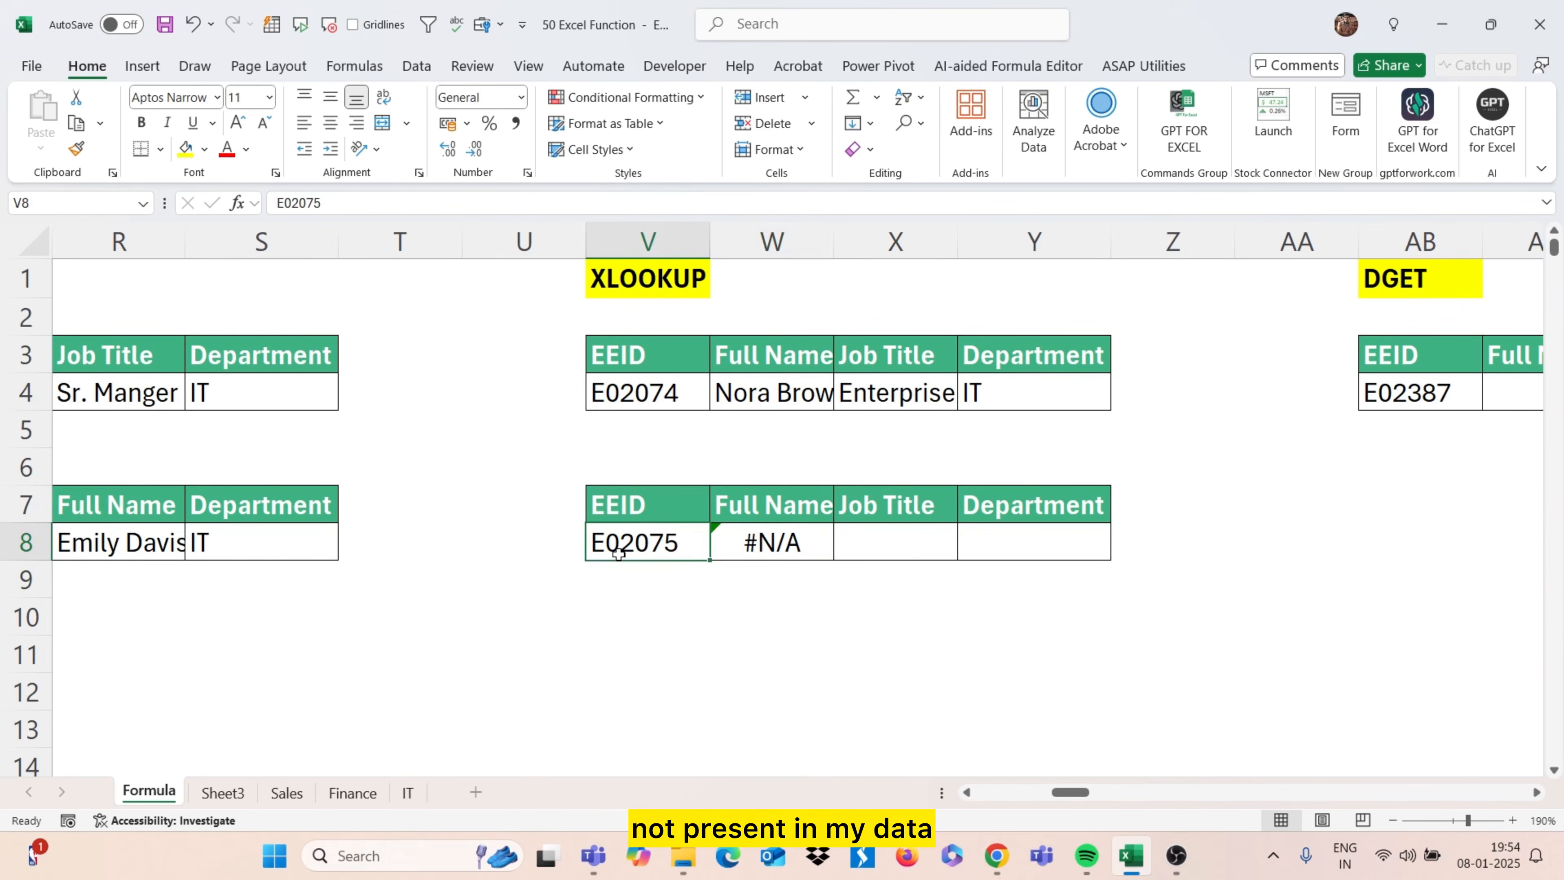
{"action": "key", "text": "ctrl+c"}
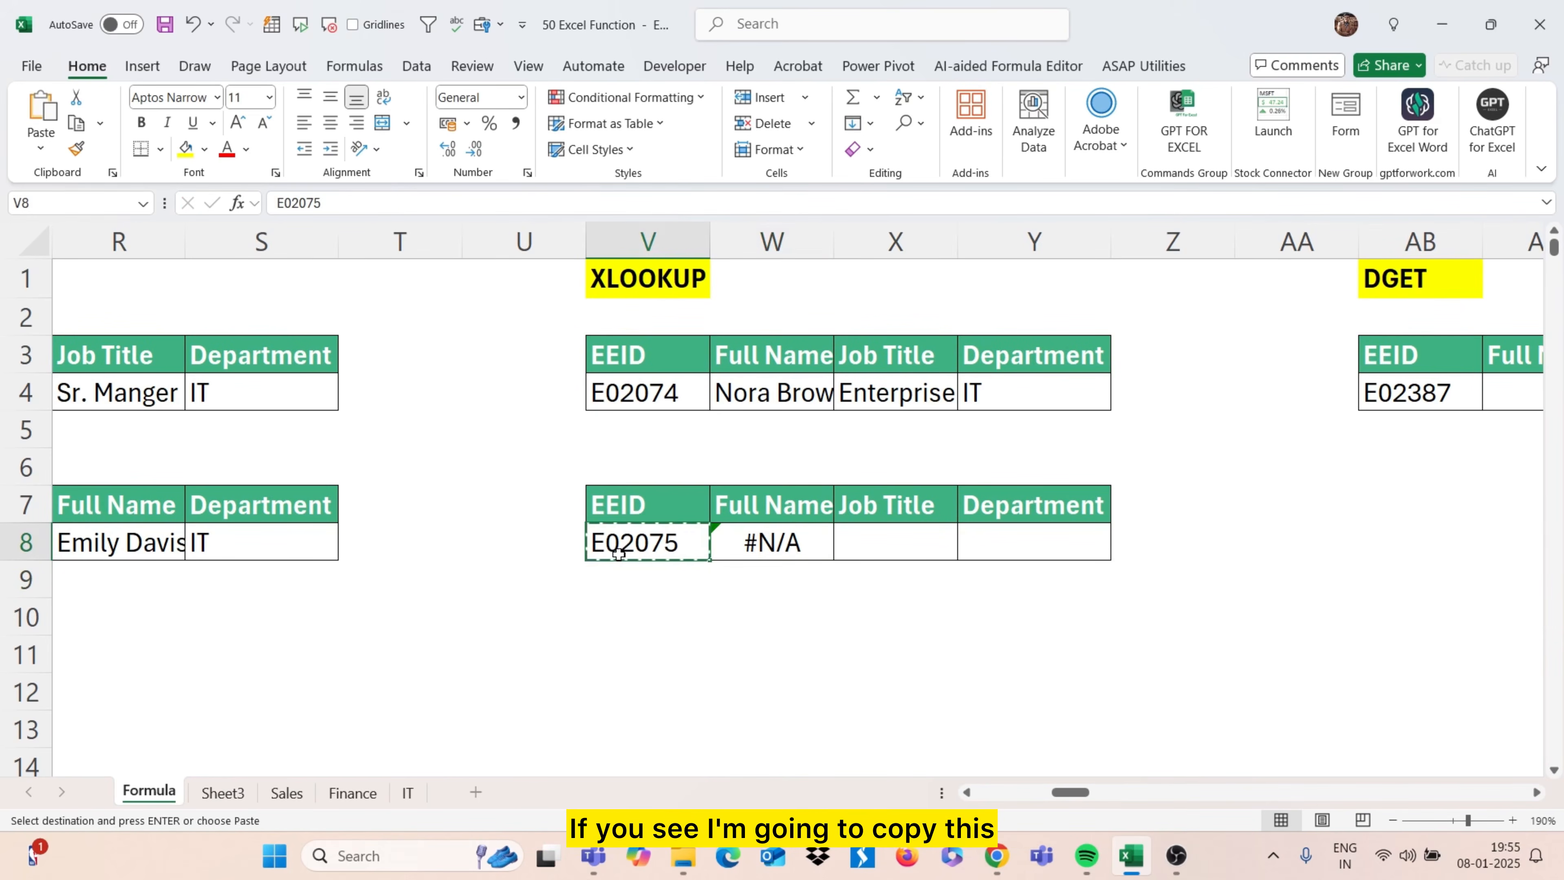
{"action": "scroll", "coordinate": [618, 553], "scroll_direction": "left", "scroll_amount": 10}
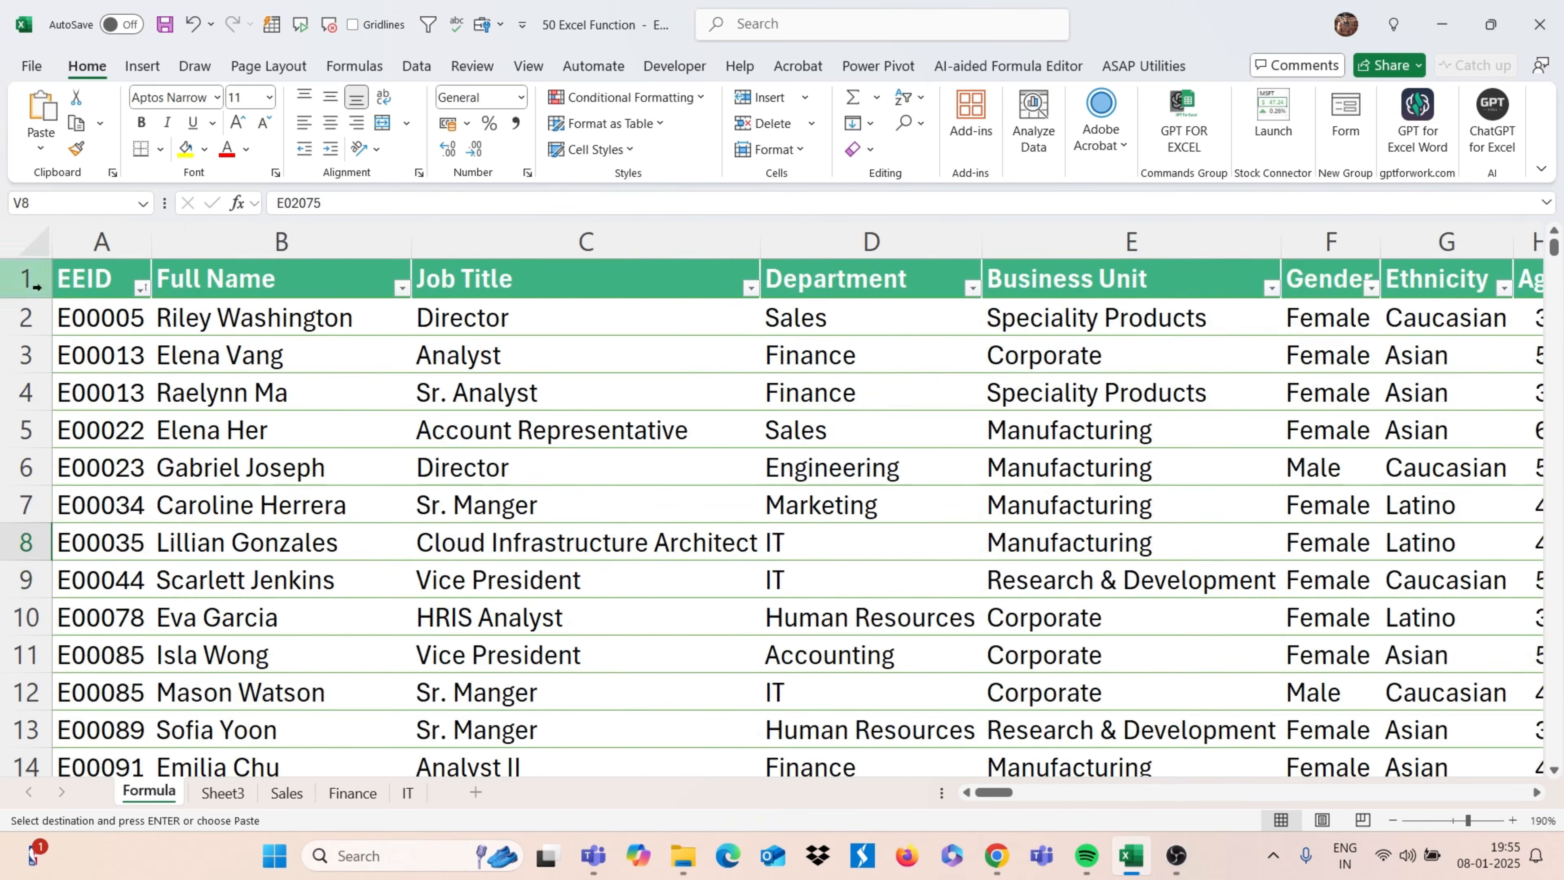
{"action": "left_click", "coordinate": [129, 238]}
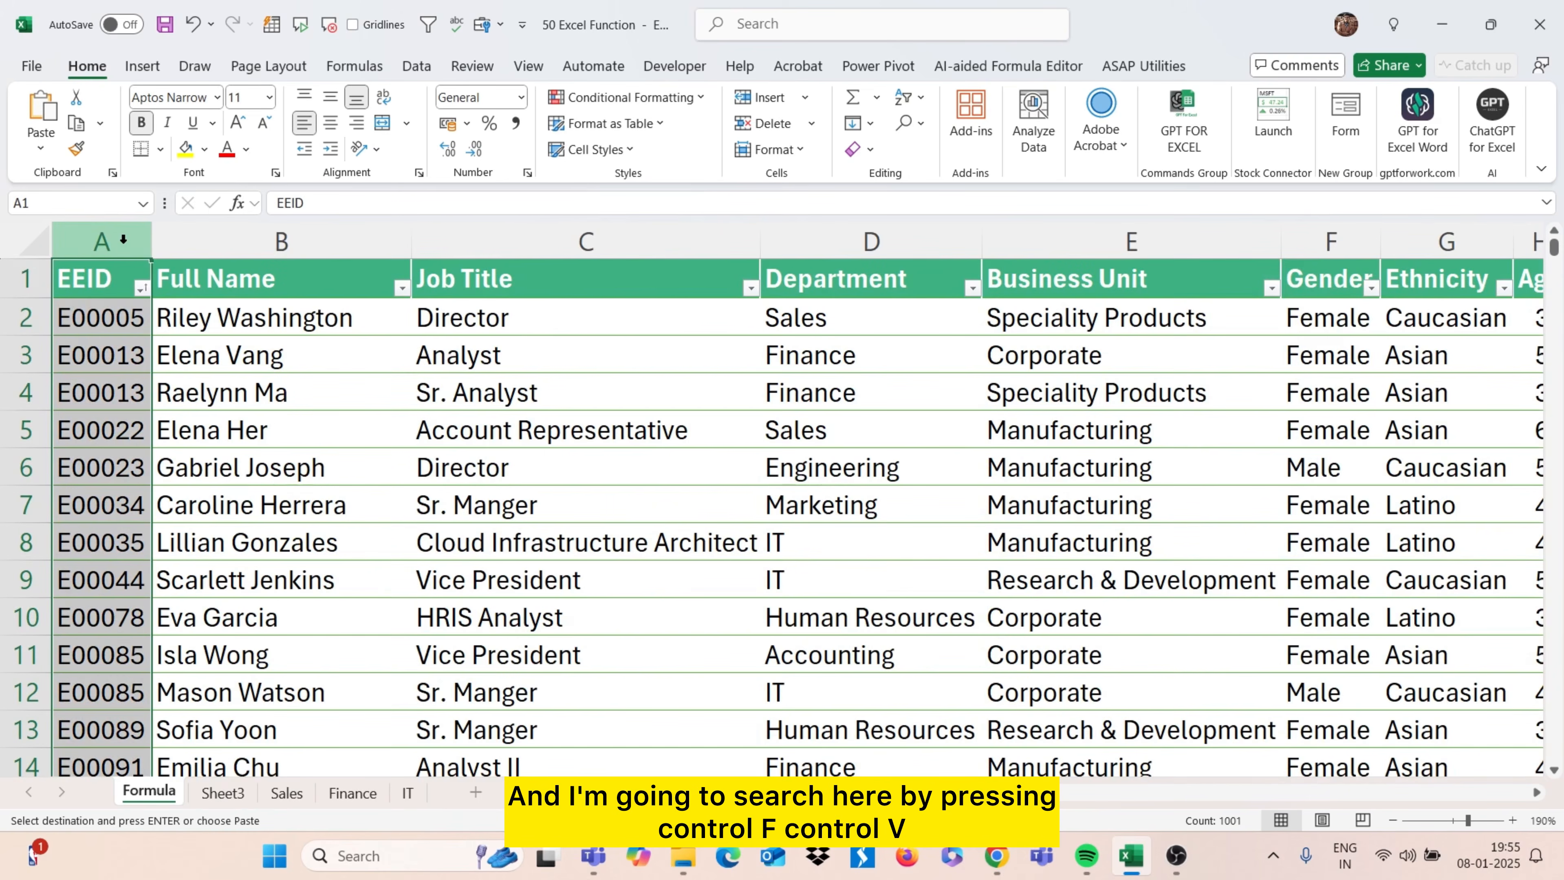
{"action": "key", "text": "ctrl+f"}
{"action": "key", "text": "ctrl+v"}
{"action": "key", "text": "Return"}
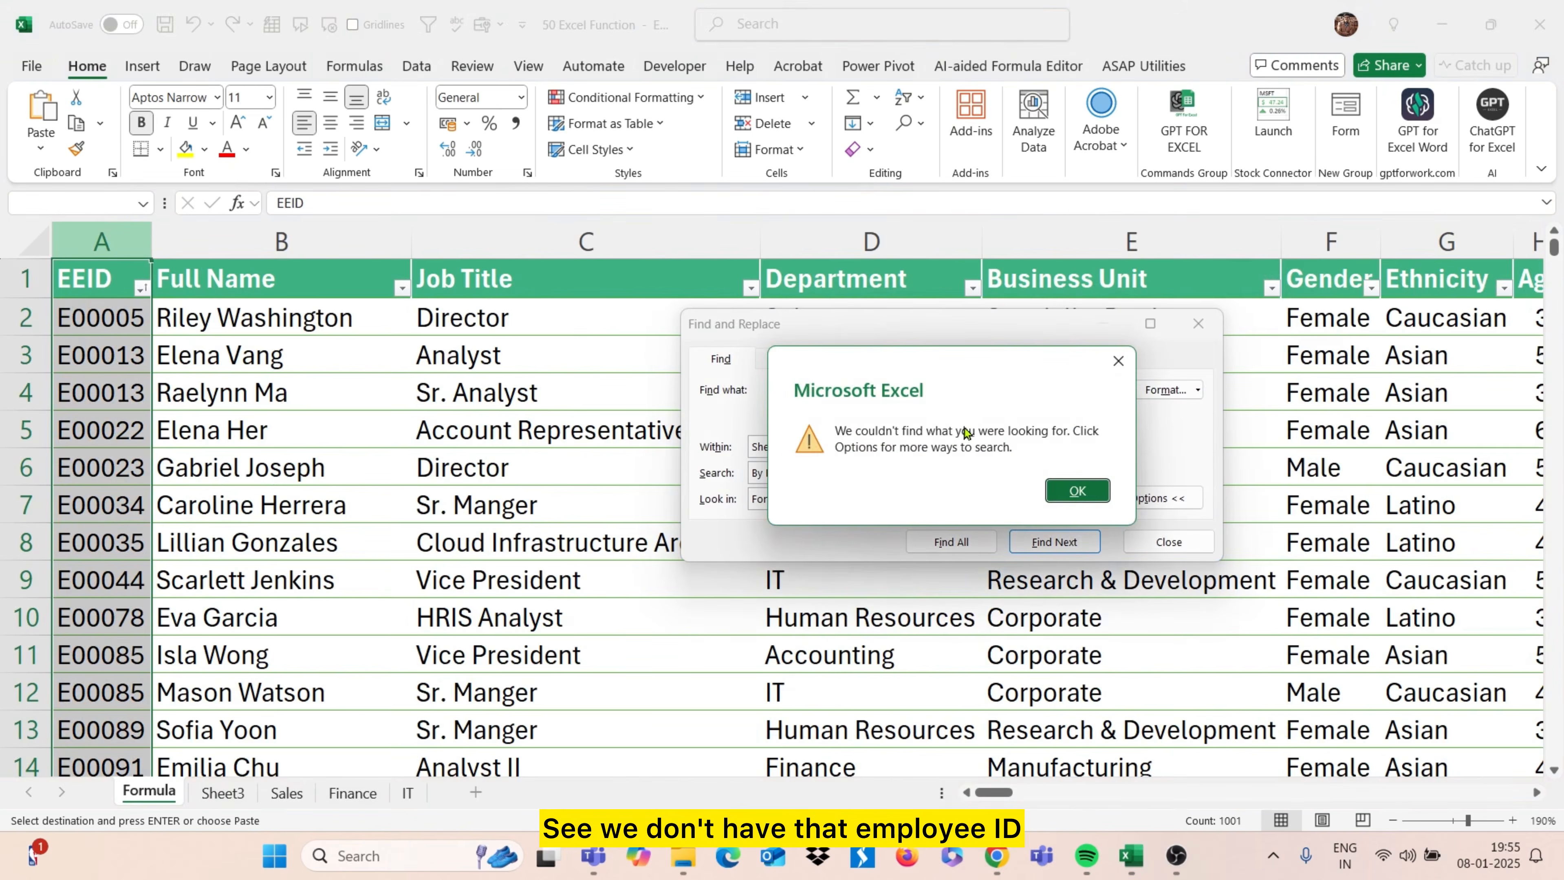
{"action": "left_click", "coordinate": [1078, 491]}
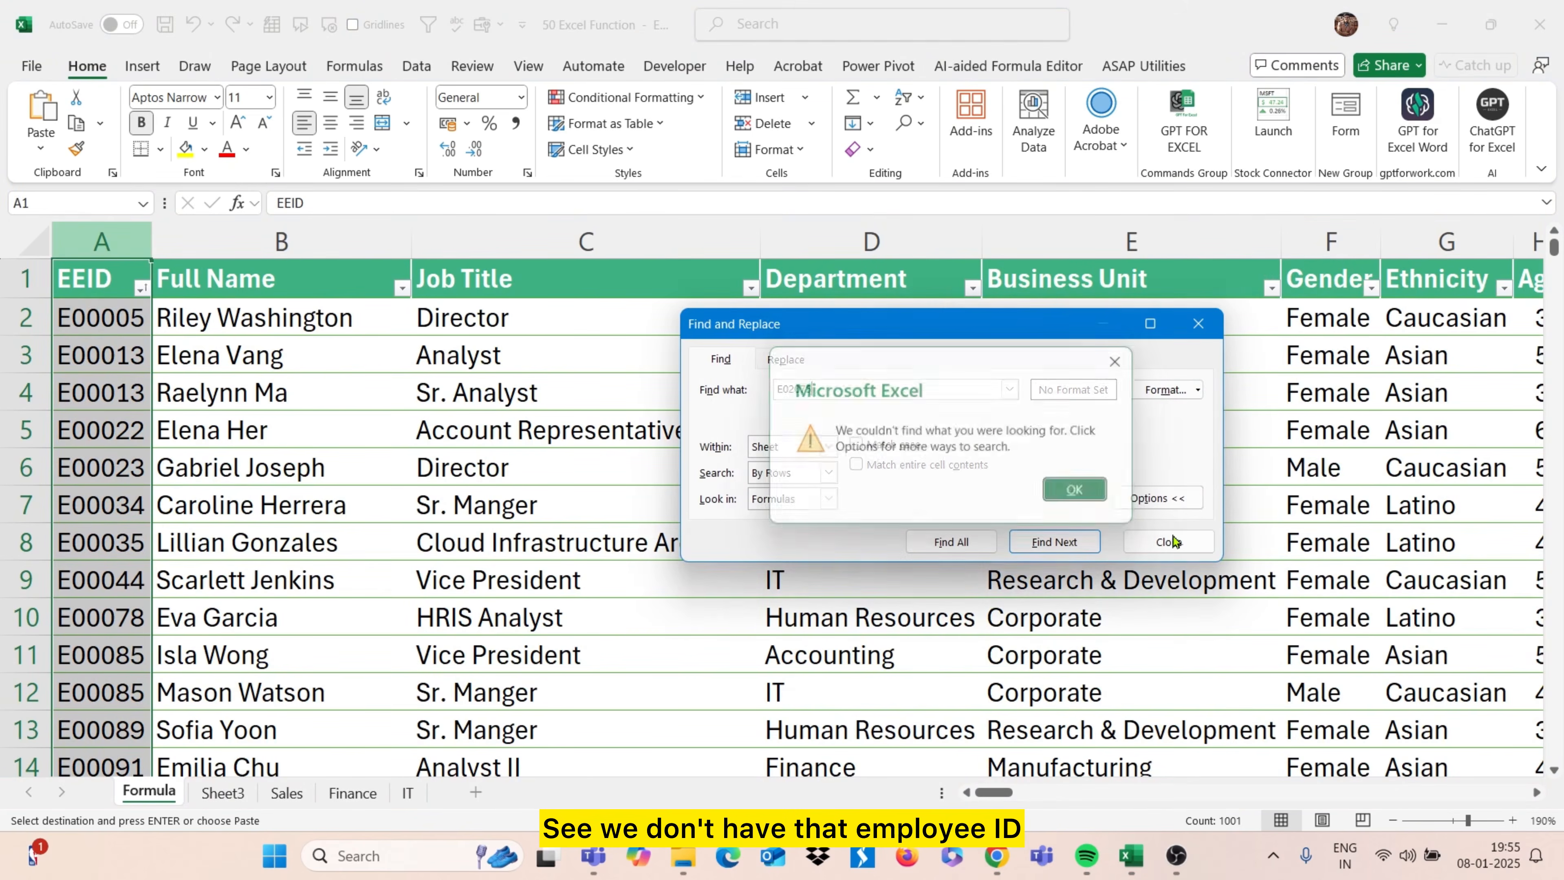
{"action": "left_click", "coordinate": [1169, 542]}
{"action": "scroll", "coordinate": [1275, 542], "scroll_direction": "right", "scroll_amount": 10}
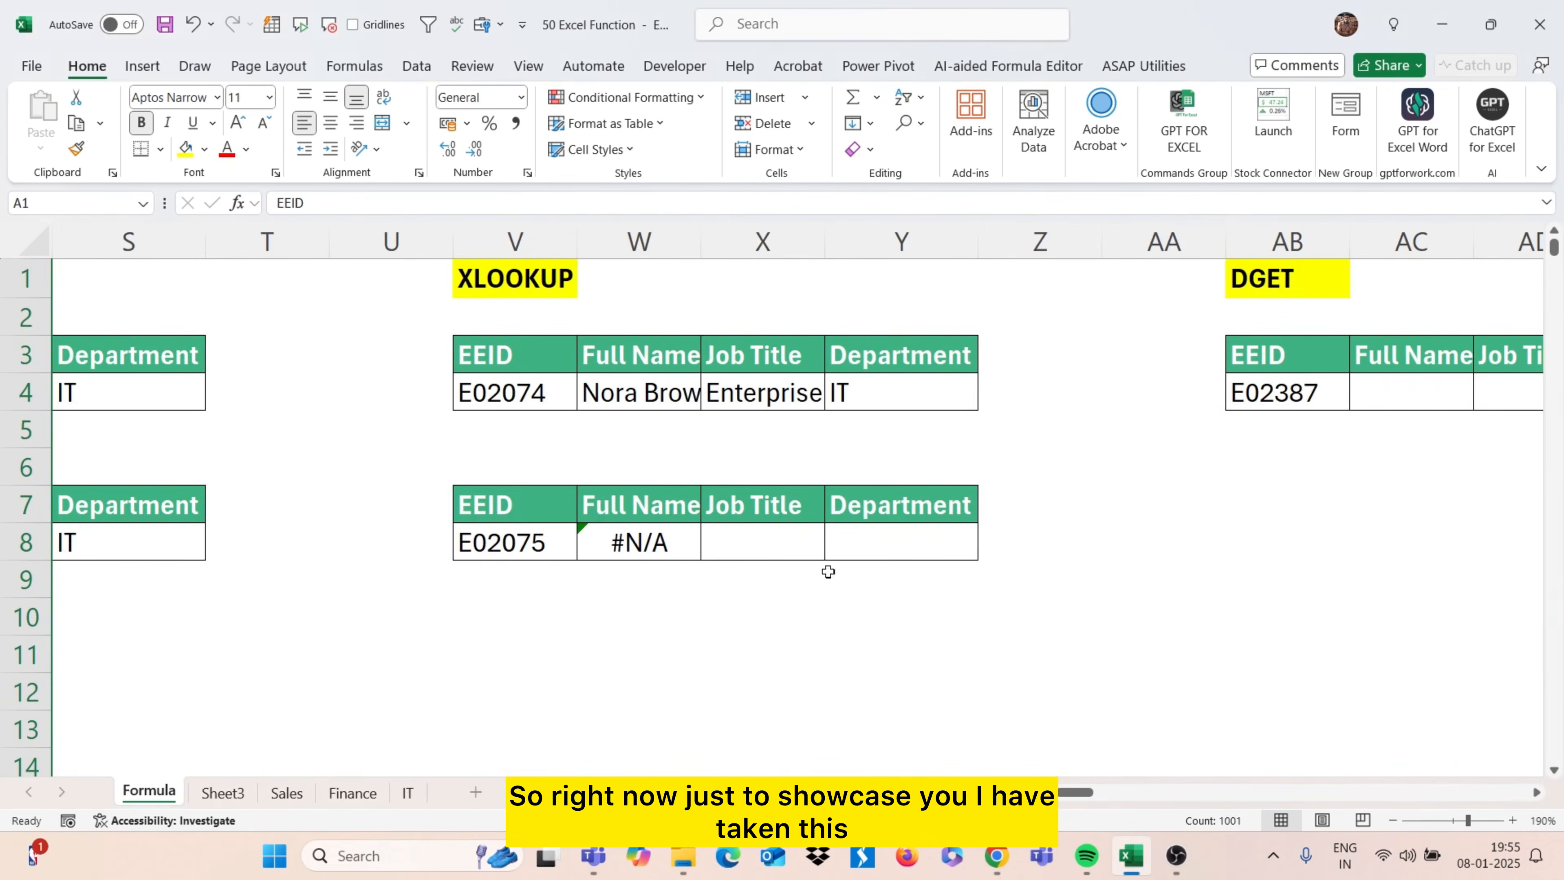
{"action": "left_click", "coordinate": [689, 544]}
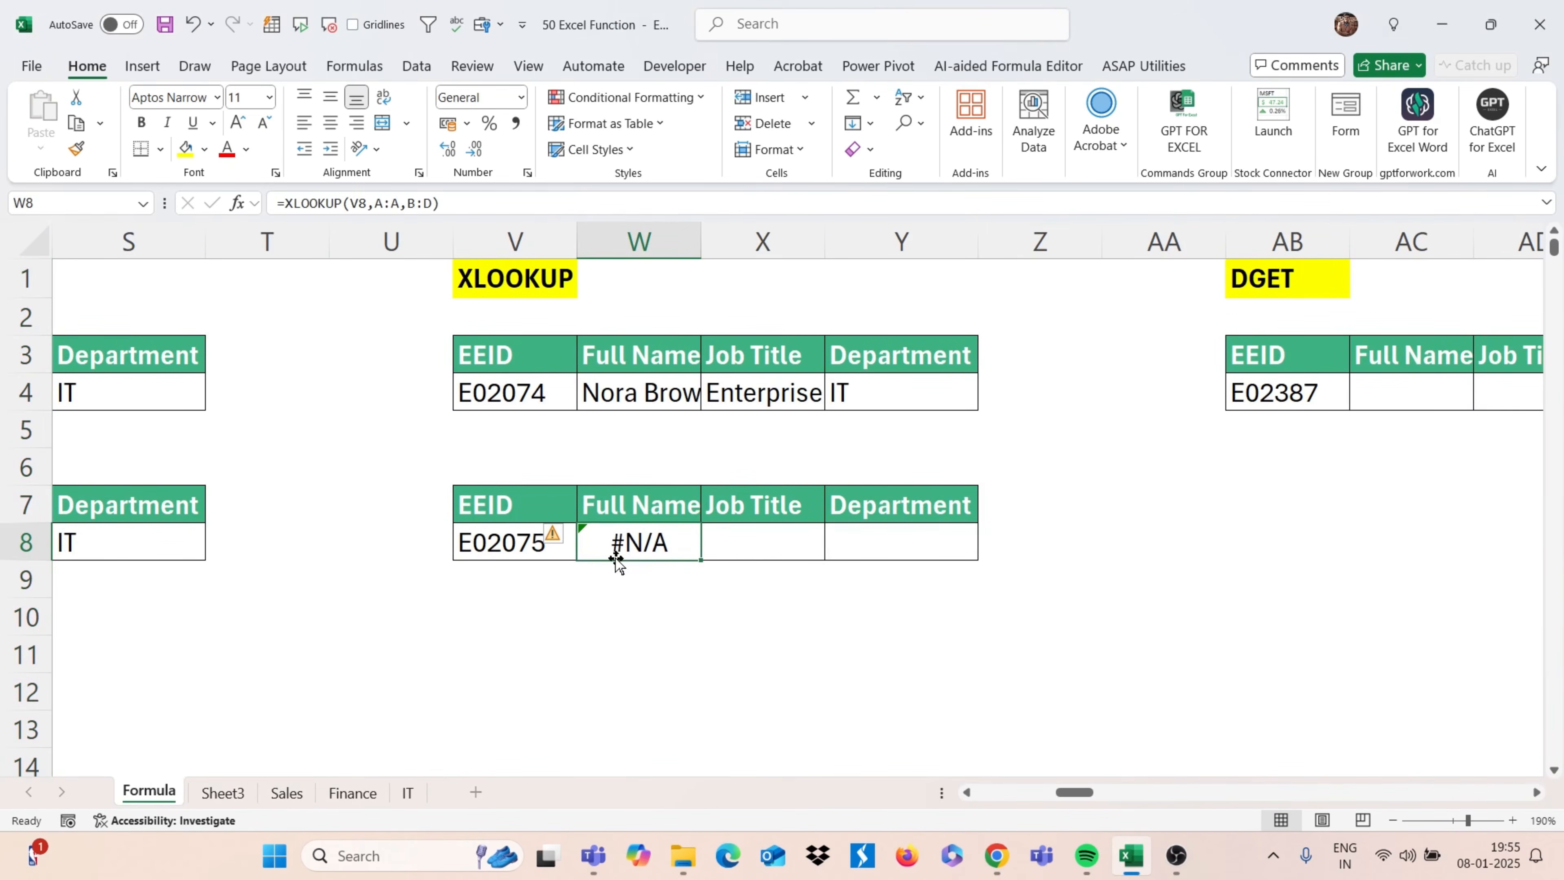
Add "Not Found" as the if_not_found argument of the XLOOKUP in W8 and enter the formula
{"action": "double_click", "coordinate": [641, 544]}
{"action": "key", "text": "Escape"}
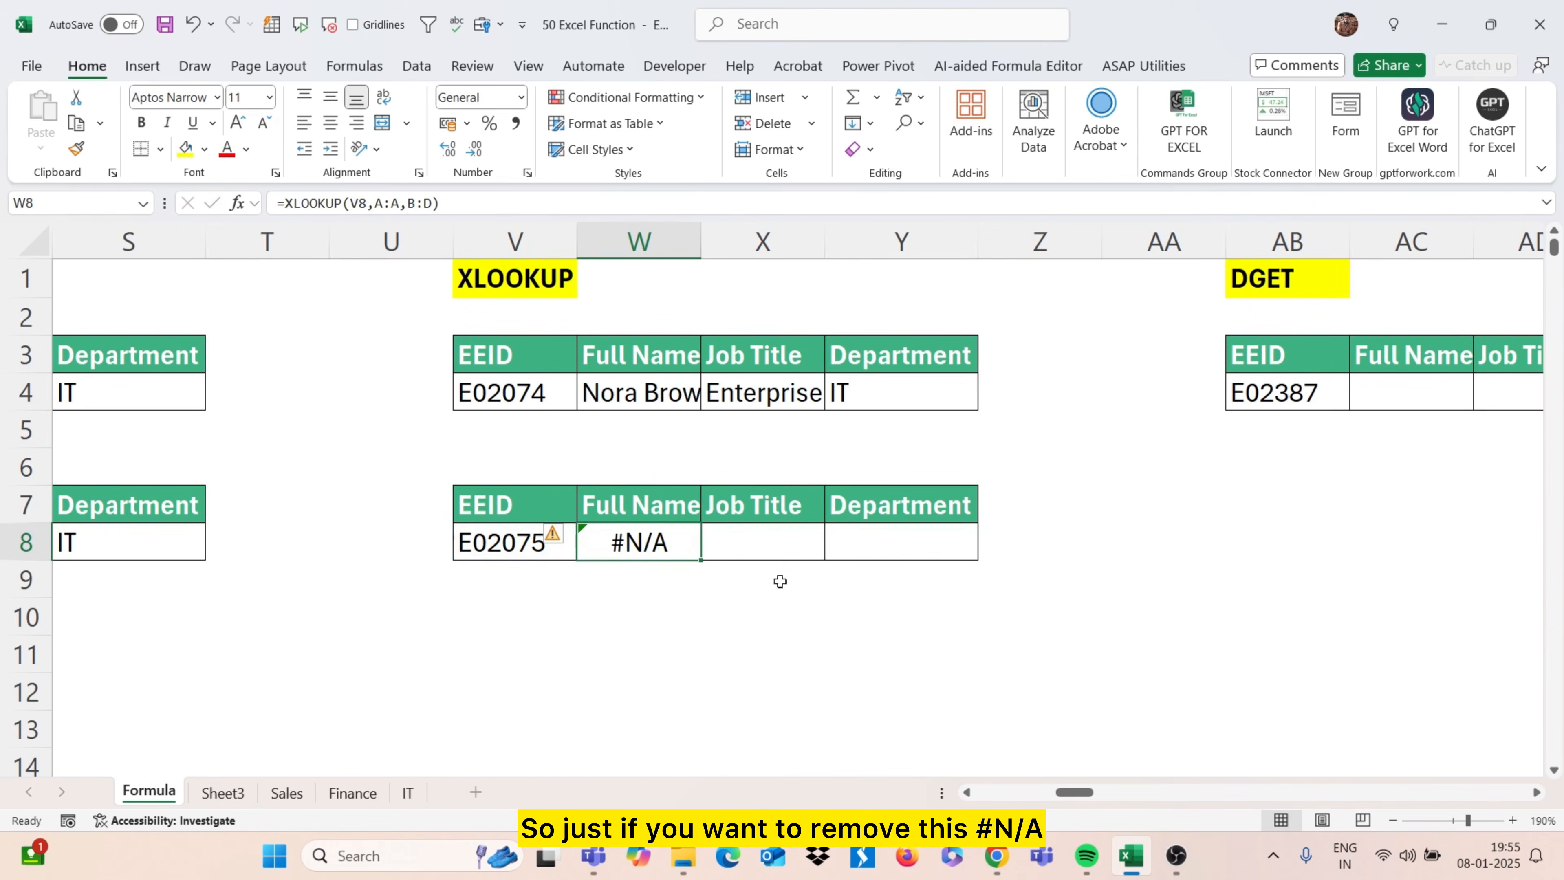
{"action": "double_click", "coordinate": [662, 544]}
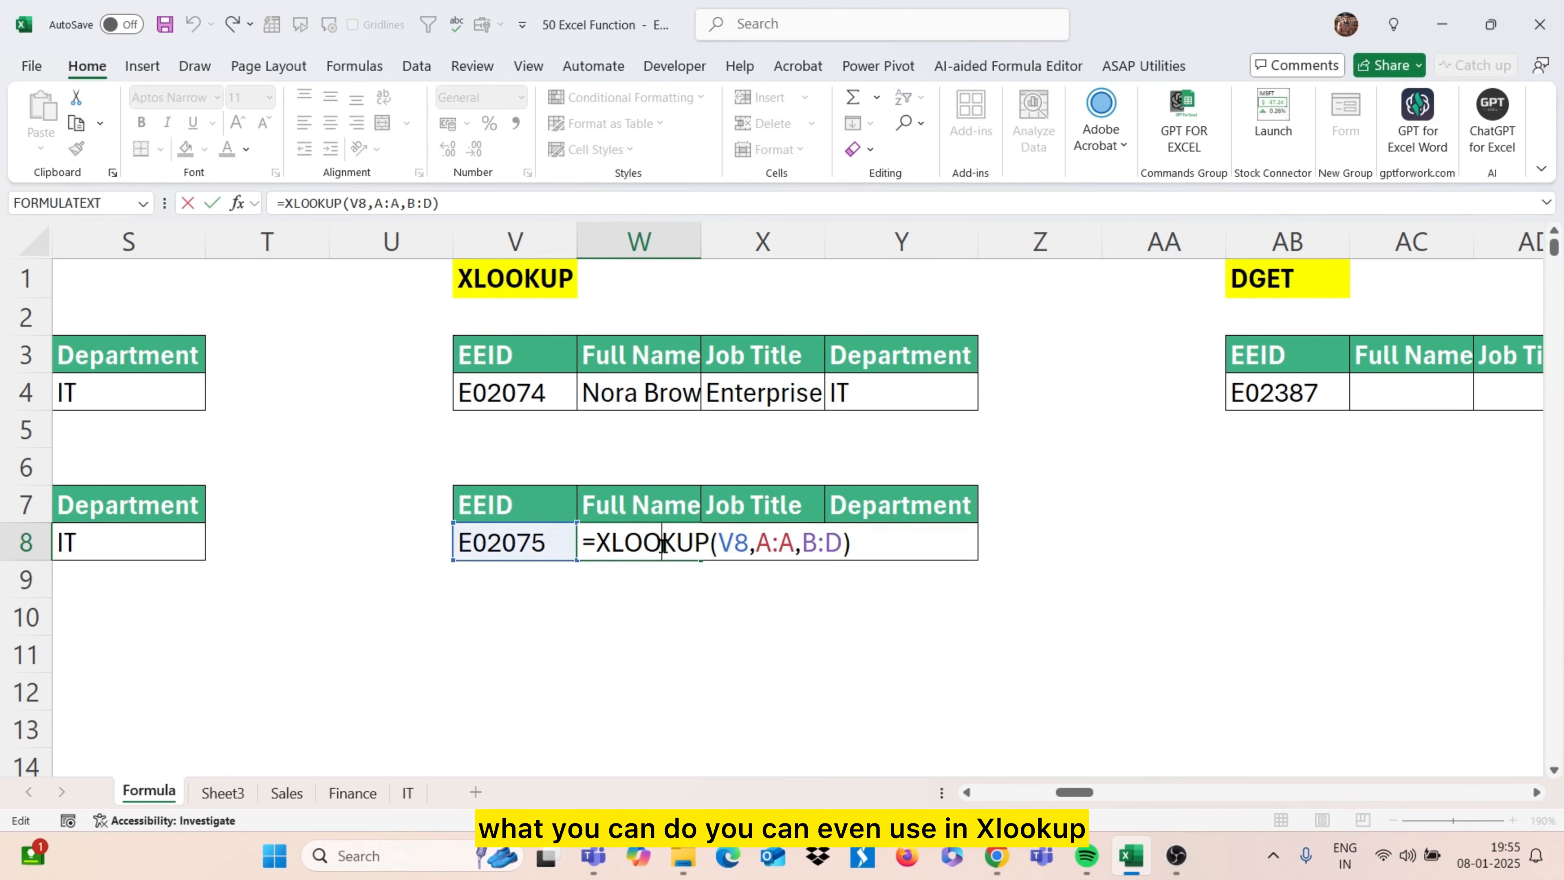
{"action": "left_click", "coordinate": [842, 542]}
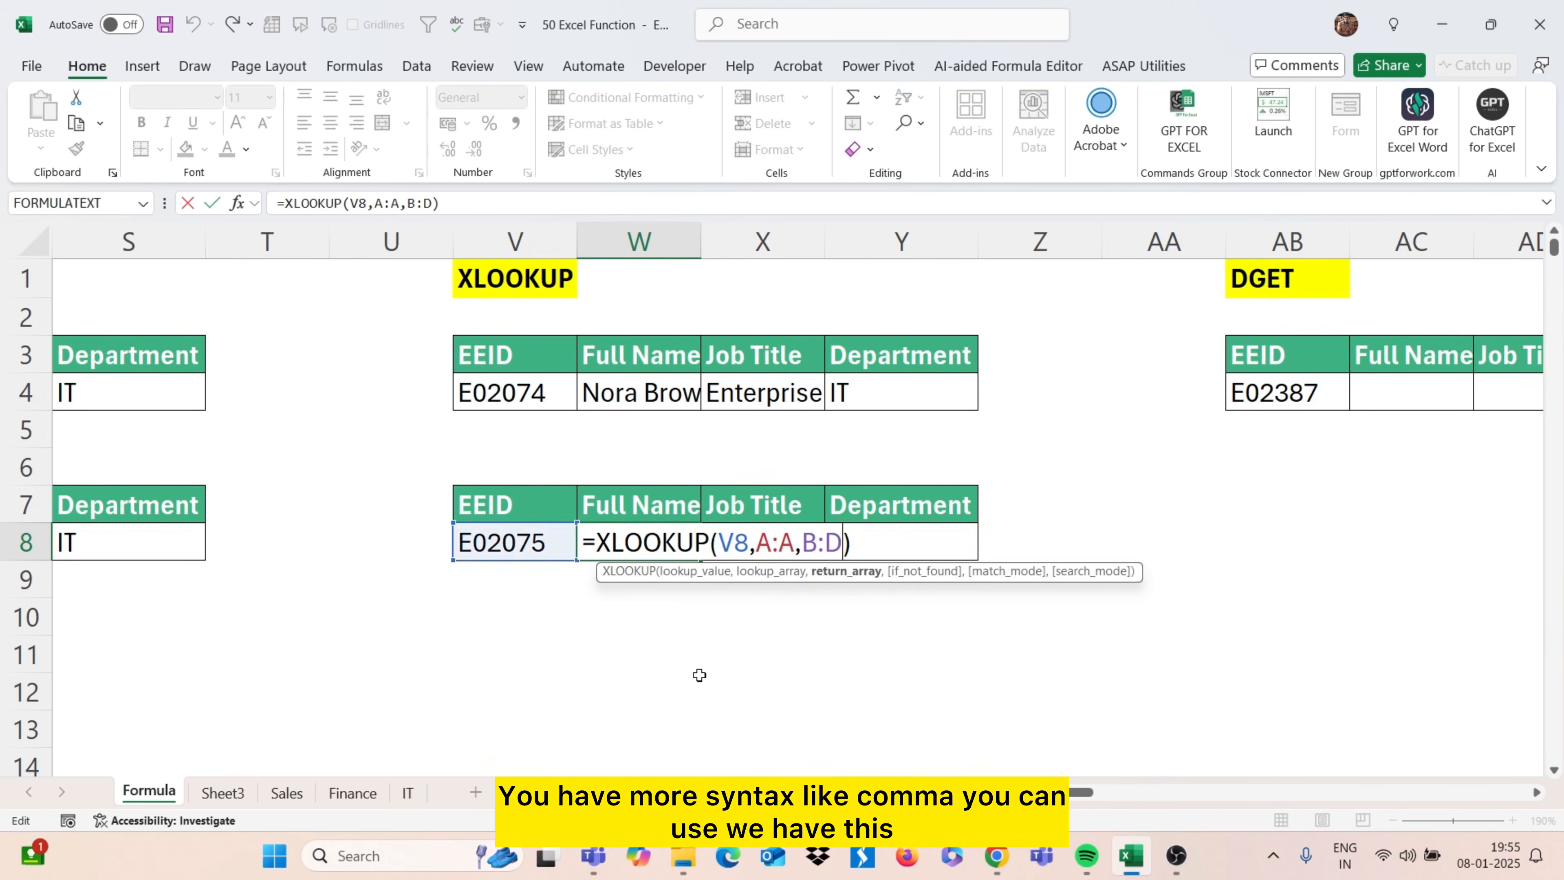
{"action": "type", "text": ","}
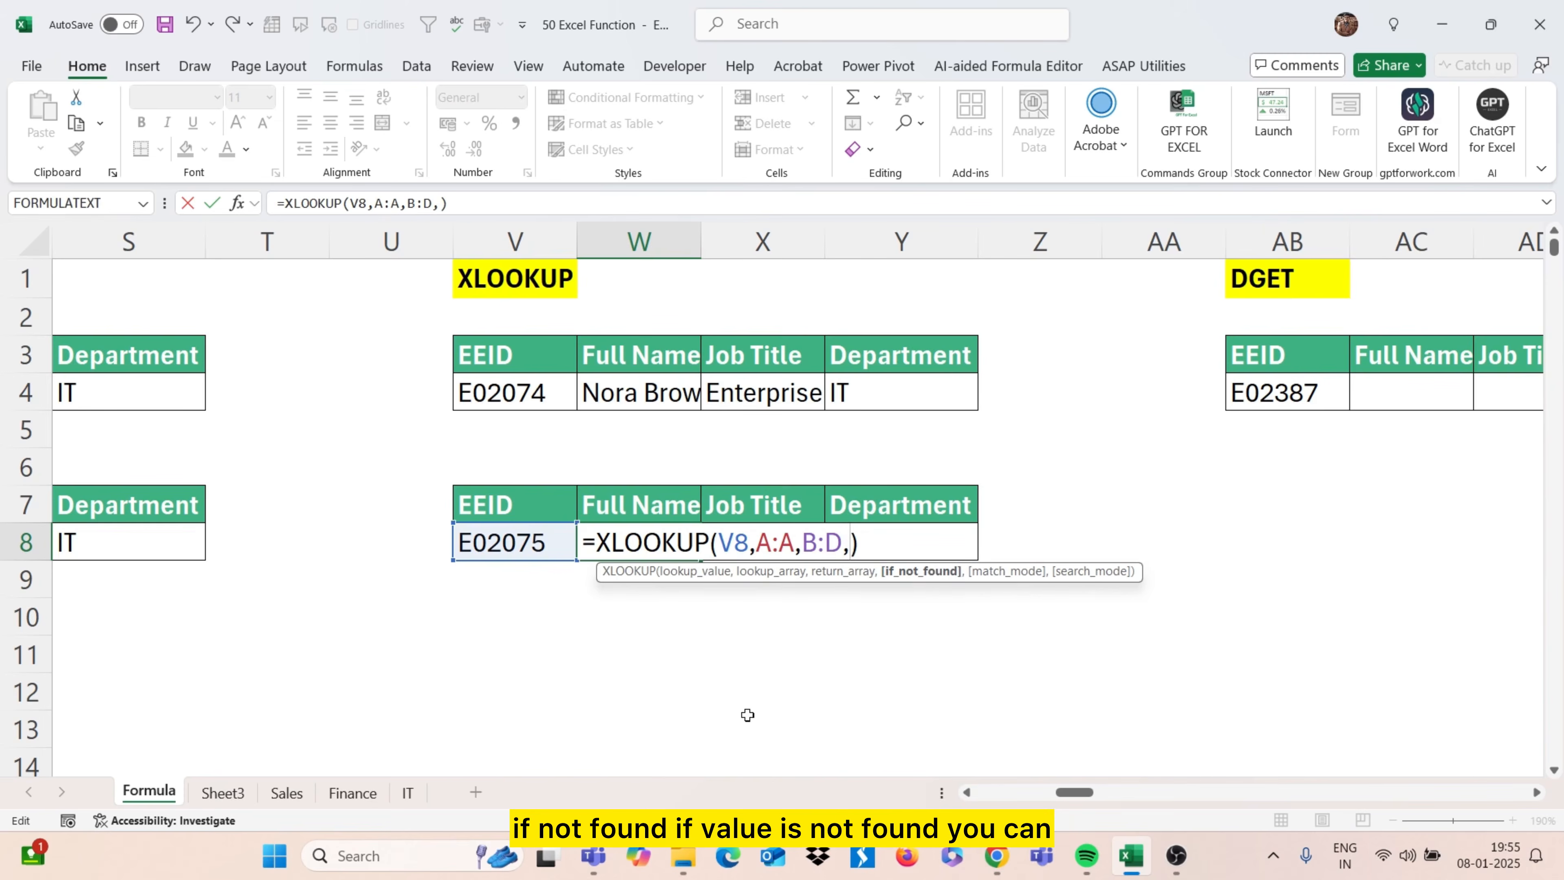
{"action": "type", "text": "\""}
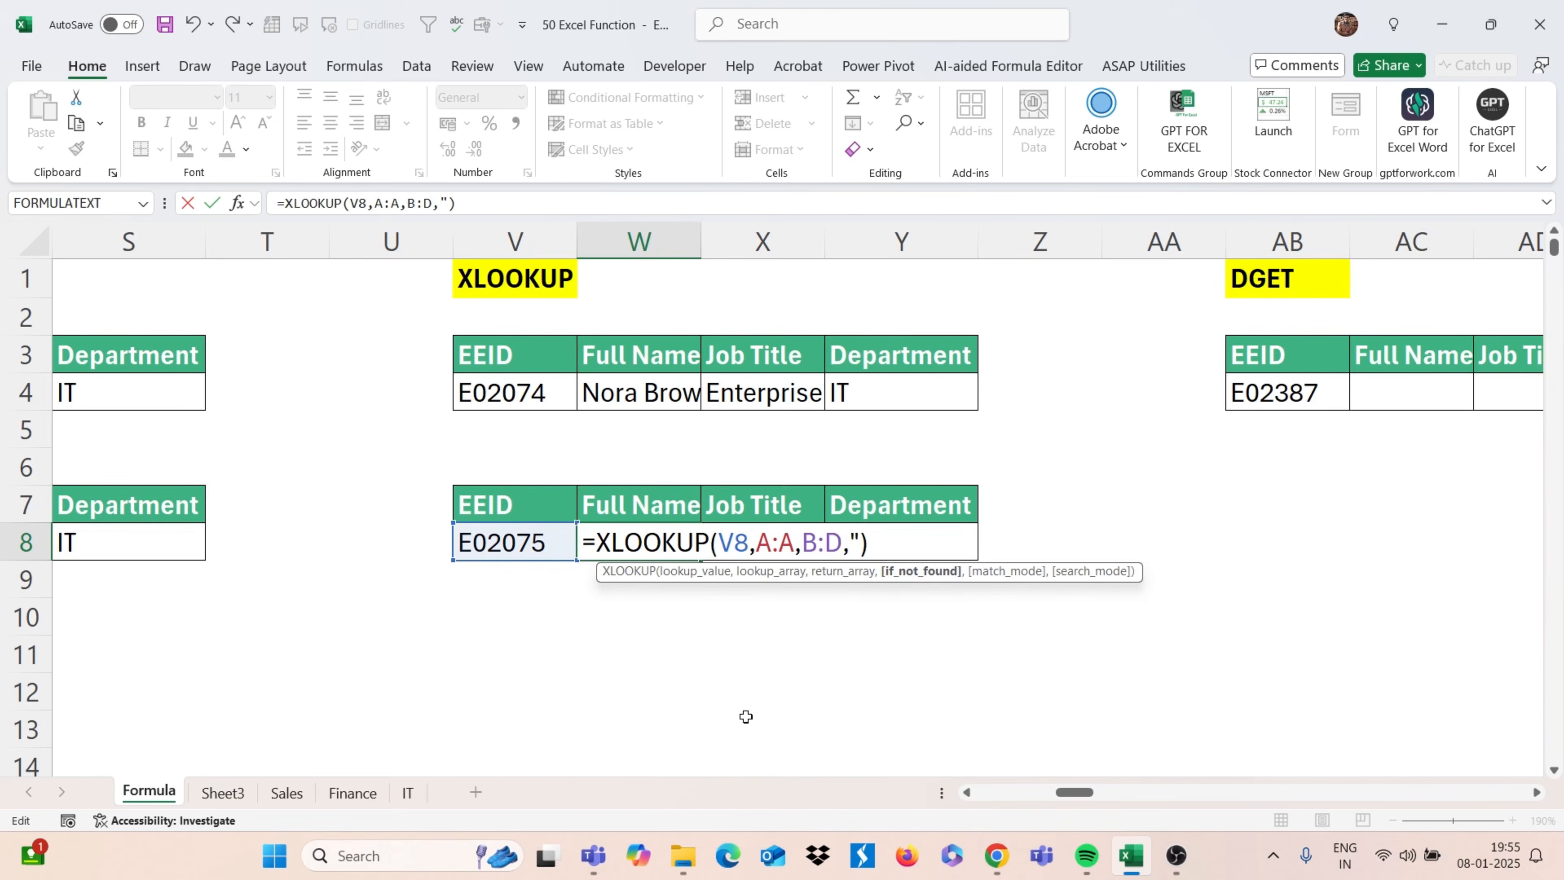
{"action": "type", "text": "nO"}
{"action": "key", "text": "BackSpace"}
{"action": "type", "text": "No"}
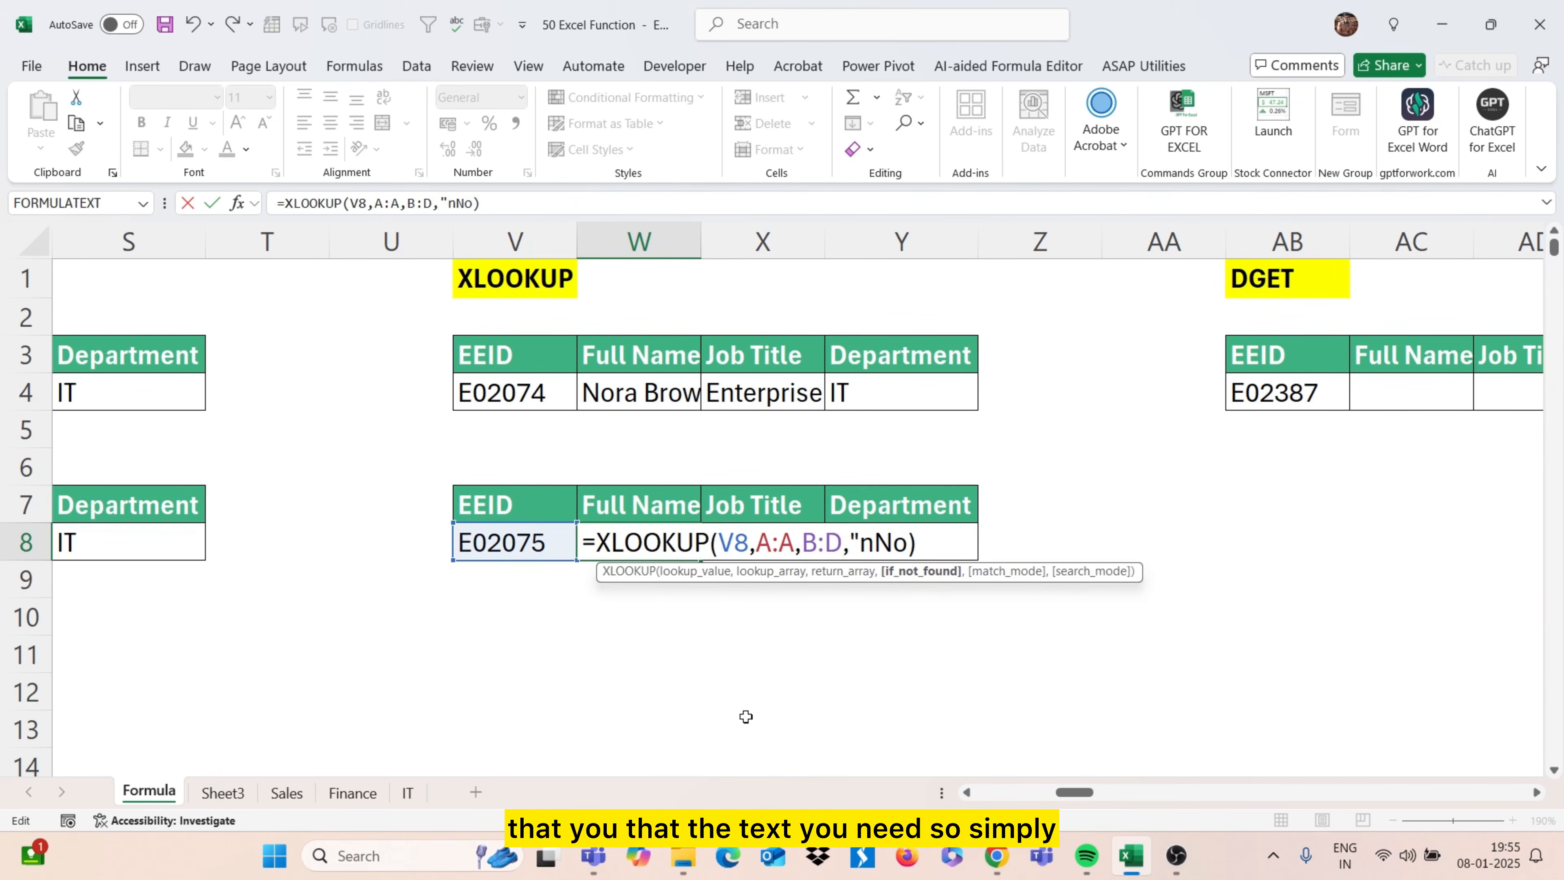
{"action": "key", "text": "BackSpace"}
{"action": "key", "text": "BackSpace"}
{"action": "key", "text": "BackSpace"}
{"action": "type", "text": "Not Fou"}
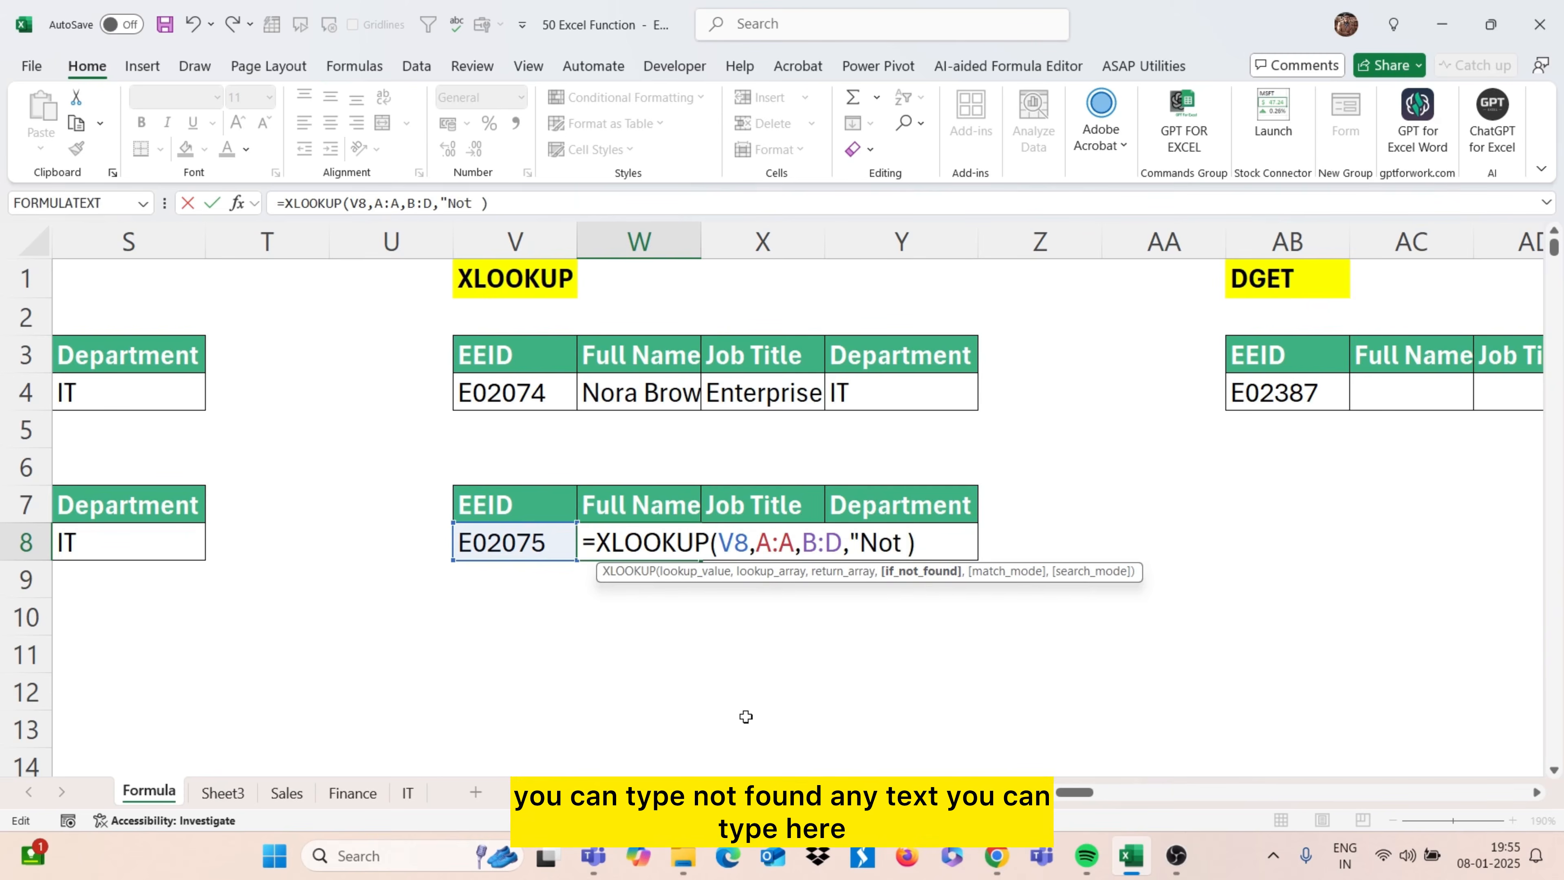
{"action": "type", "text": "nd\""}
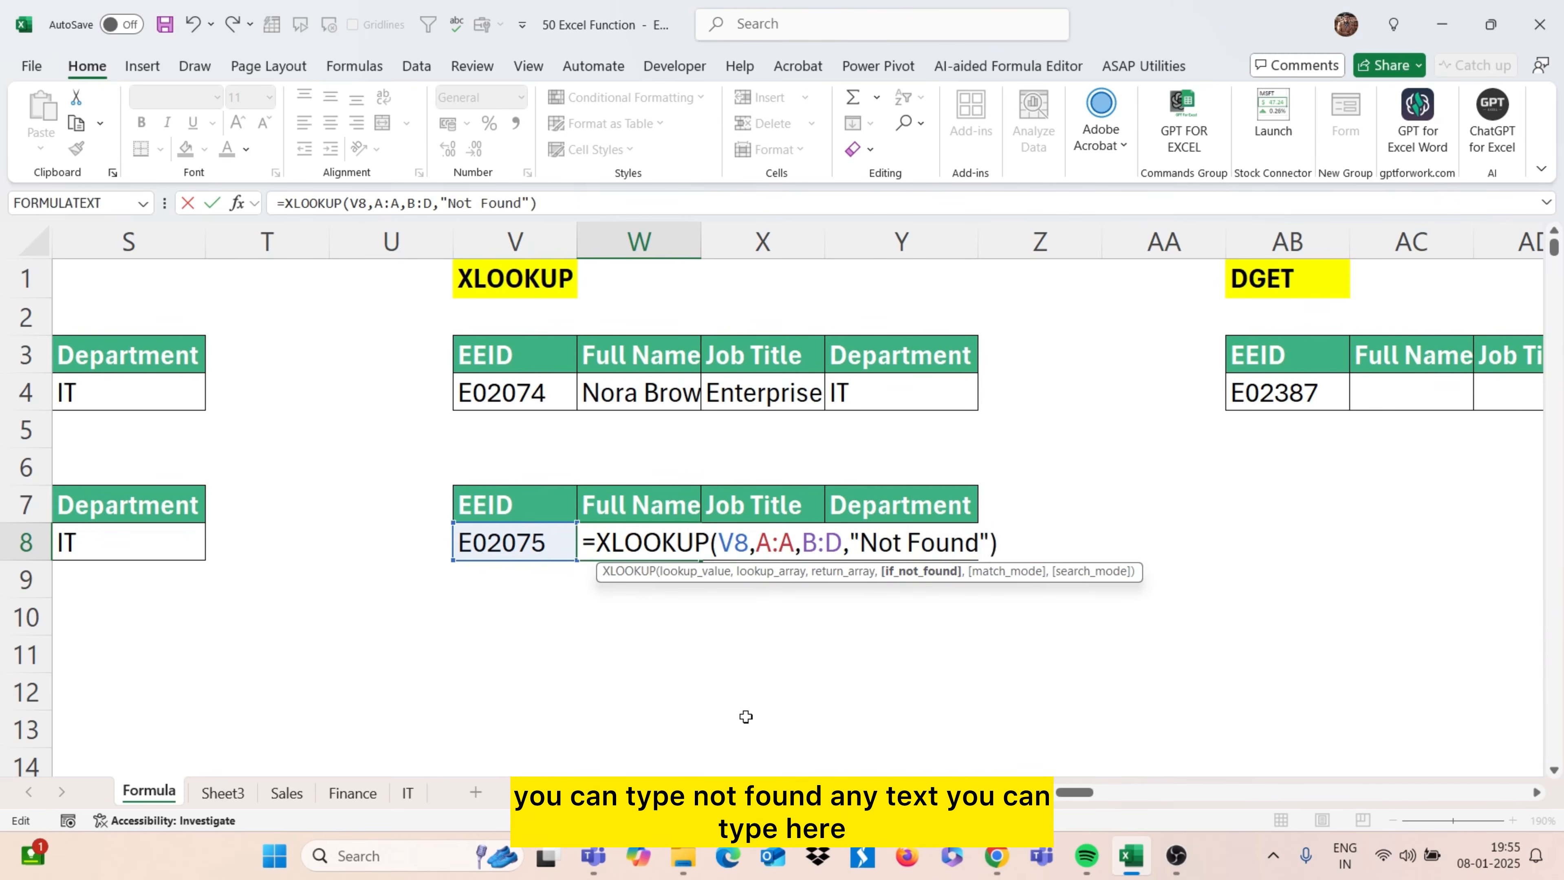
{"action": "key", "text": "Return"}
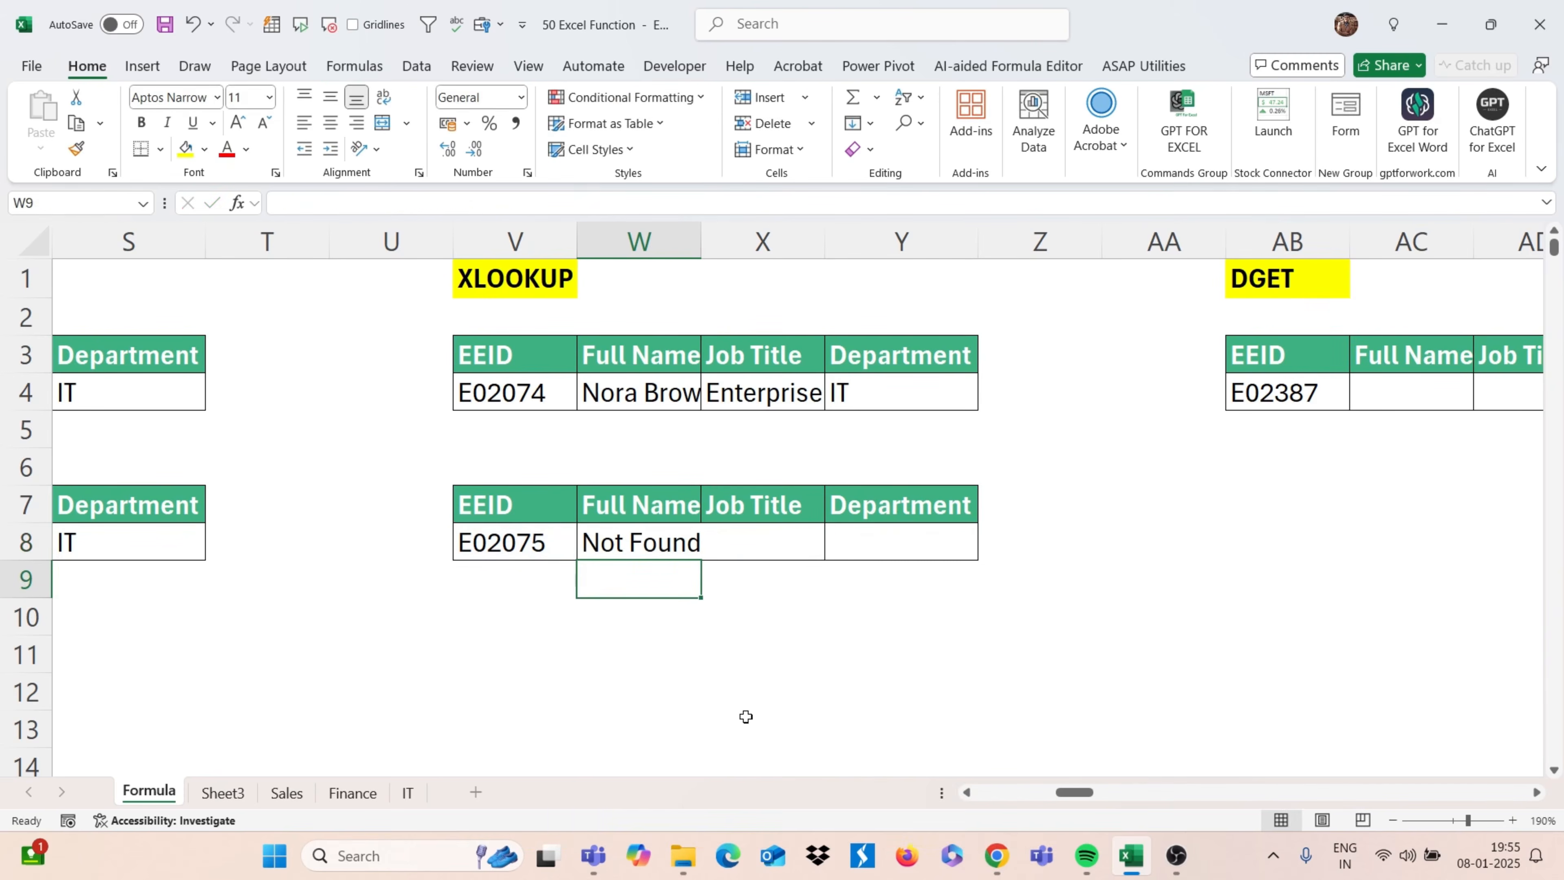
Autofit column W to its contents and review the arguments of W8's XLOOKUP without changing it
{"action": "left_click", "coordinate": [659, 552]}
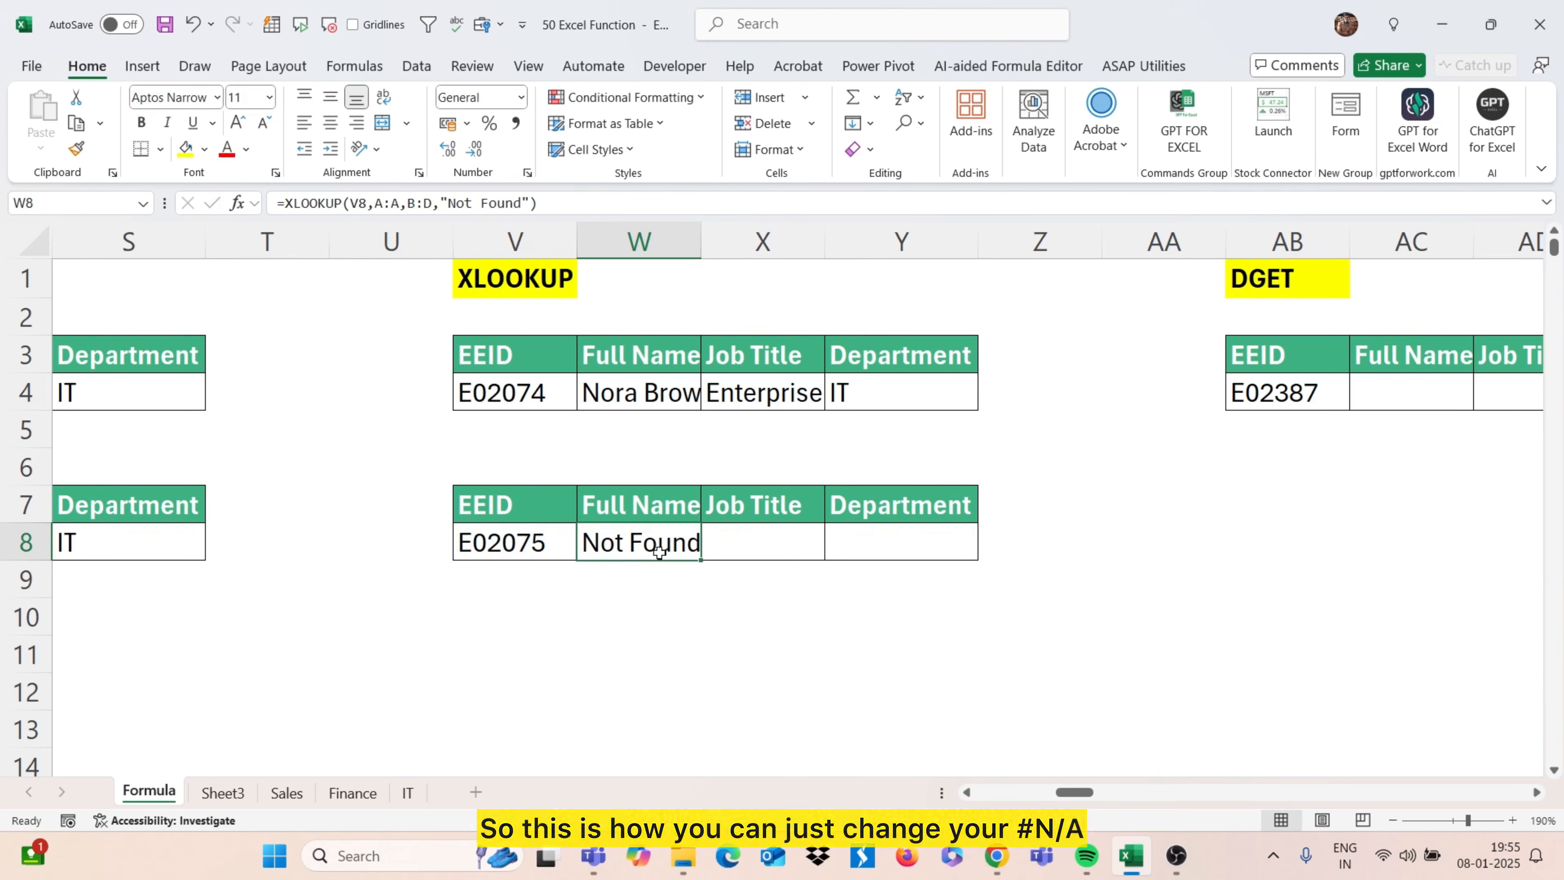
{"action": "double_click", "coordinate": [704, 255]}
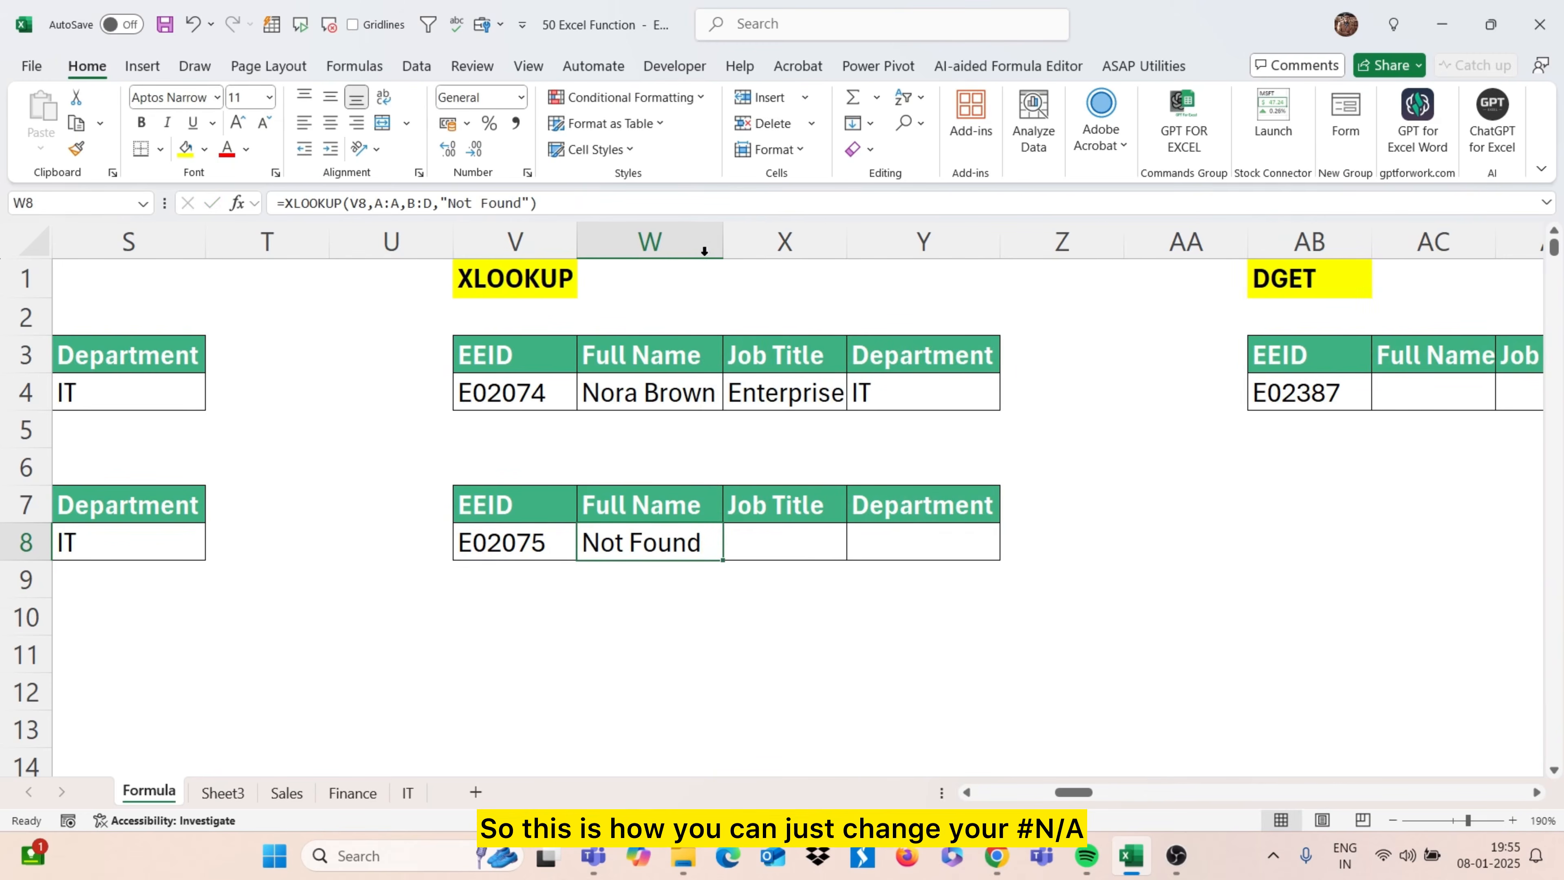
{"action": "double_click", "coordinate": [674, 540]}
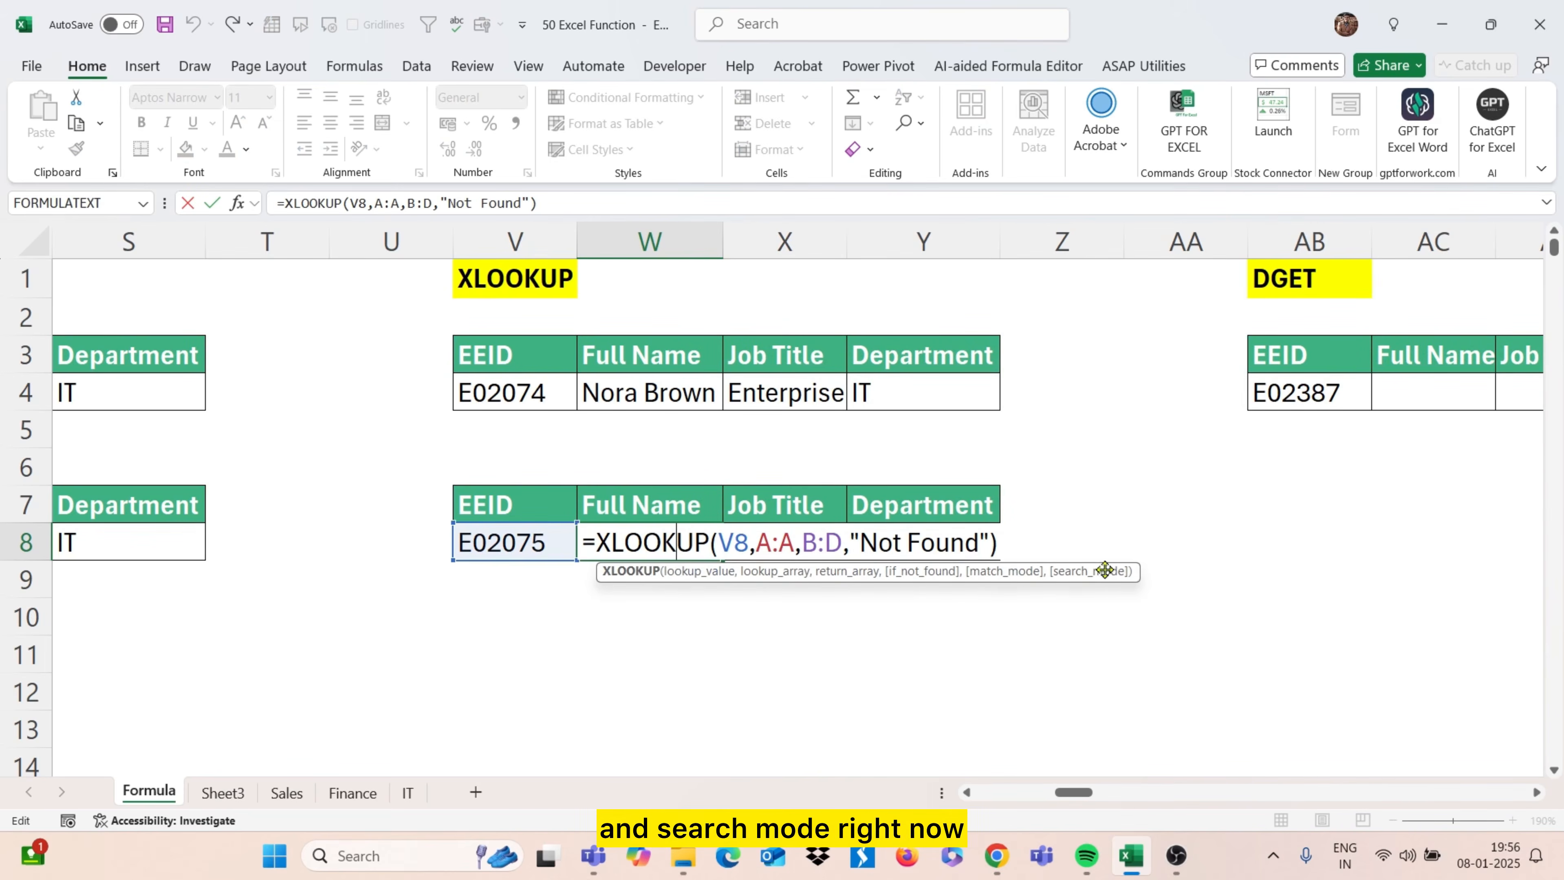
{"action": "left_click", "coordinate": [536, 728]}
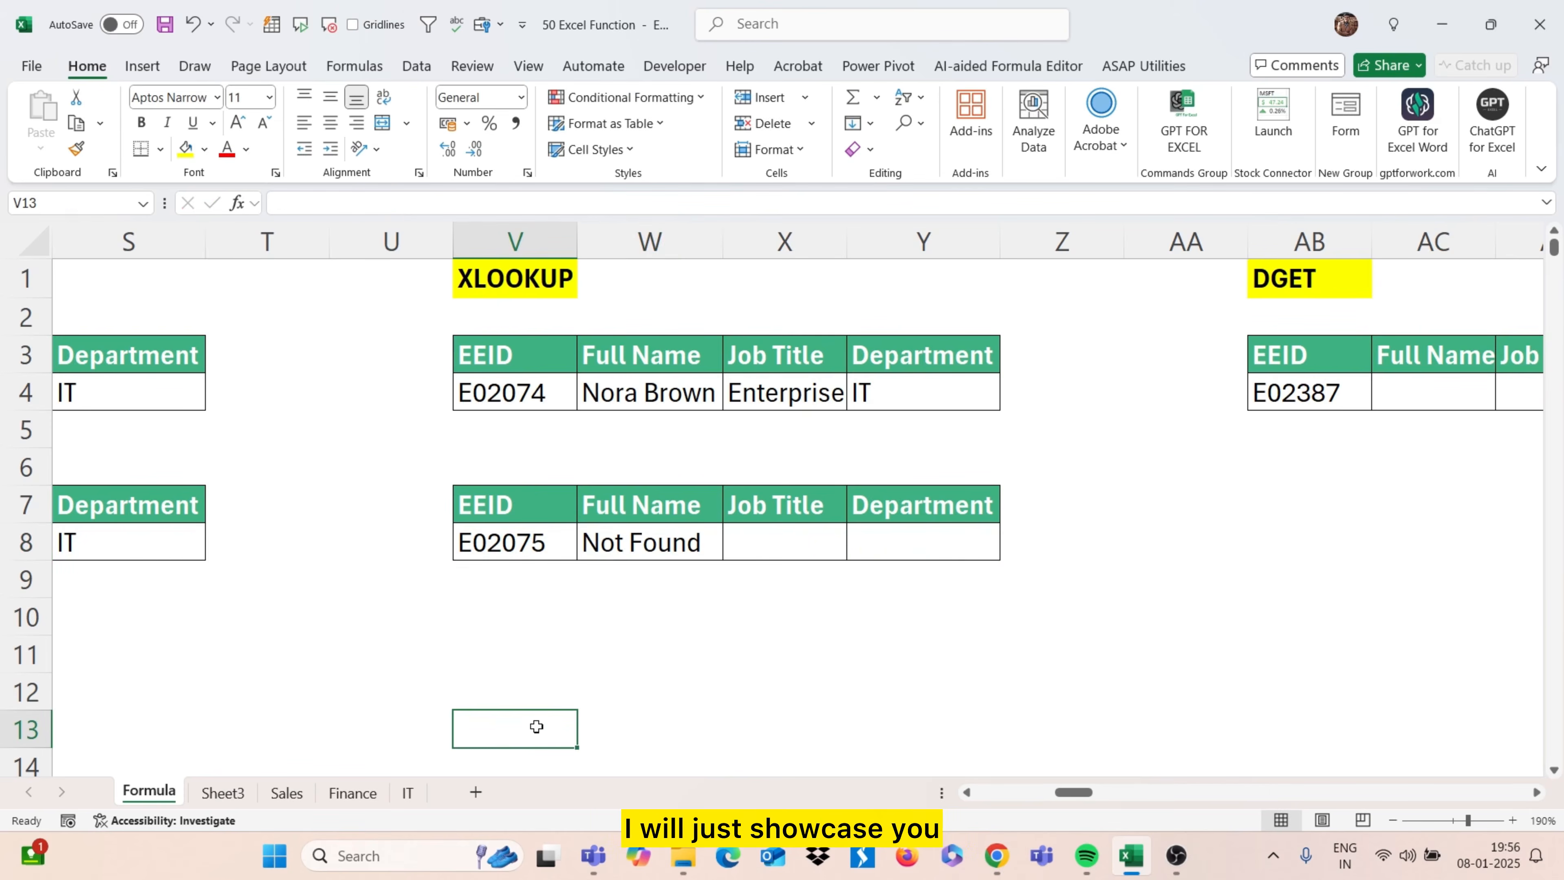
Copy the second XLOOKUP table, V7:Y8, and paste it below starting at V11
{"action": "left_click", "coordinate": [561, 512]}
{"action": "left_click_drag", "start_coordinate": [539, 504], "coordinate": [892, 544]}
{"action": "key", "text": "ctrl+c"}
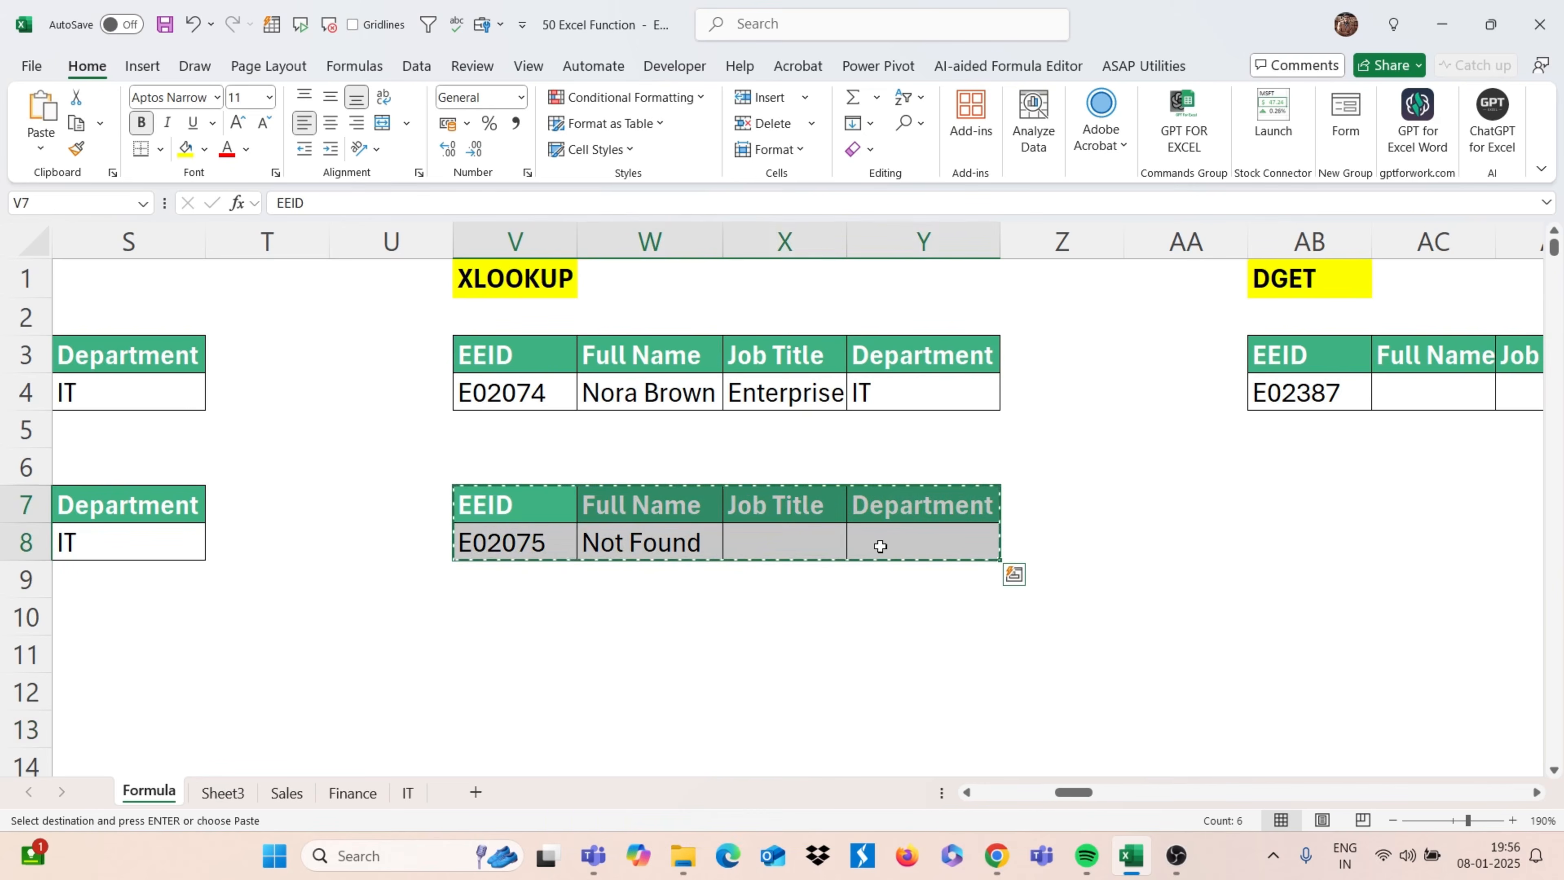
{"action": "left_click", "coordinate": [509, 642]}
{"action": "key", "text": "ctrl+v"}
{"action": "key", "text": "Escape"}
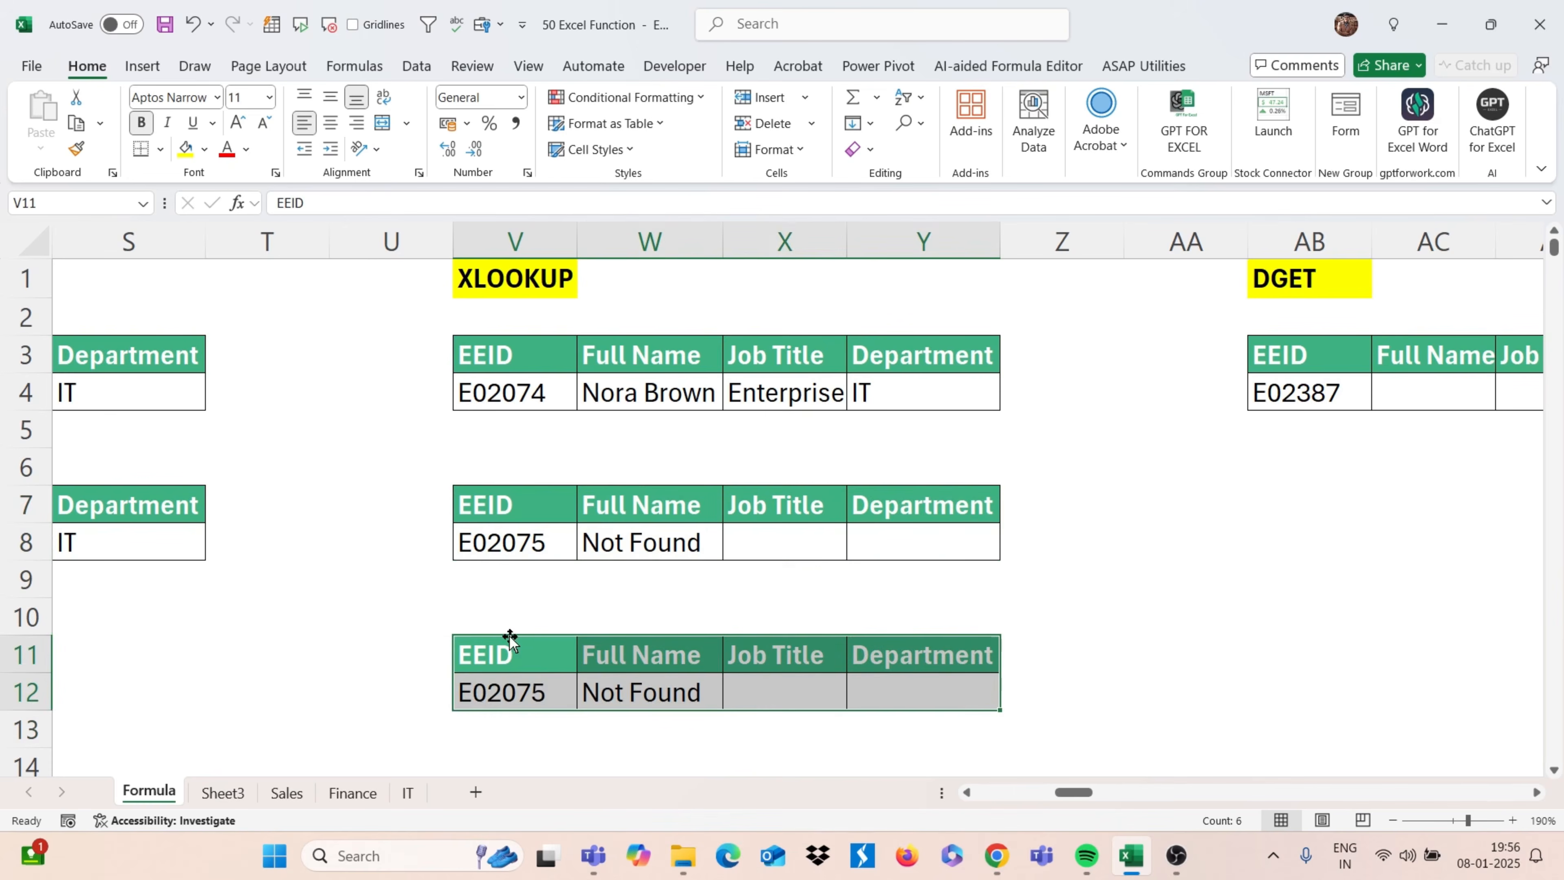
Change the employee ID in V12 to match the one in V4
{"action": "double_click", "coordinate": [540, 685]}
{"action": "key", "text": "BackSpace"}
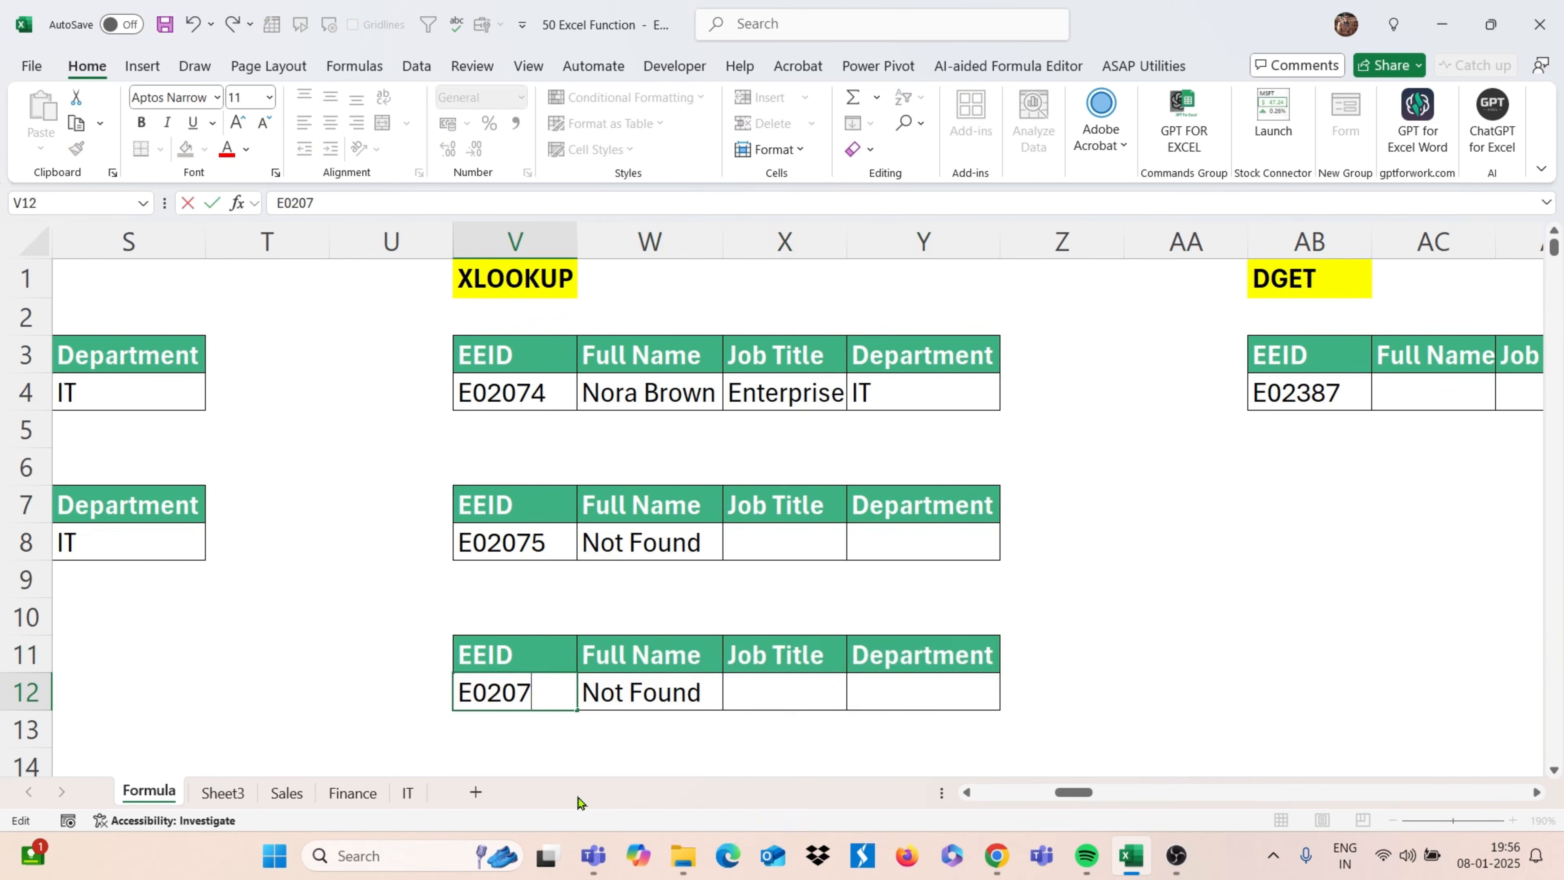
{"action": "type", "text": "4"}
{"action": "key", "text": "Return"}
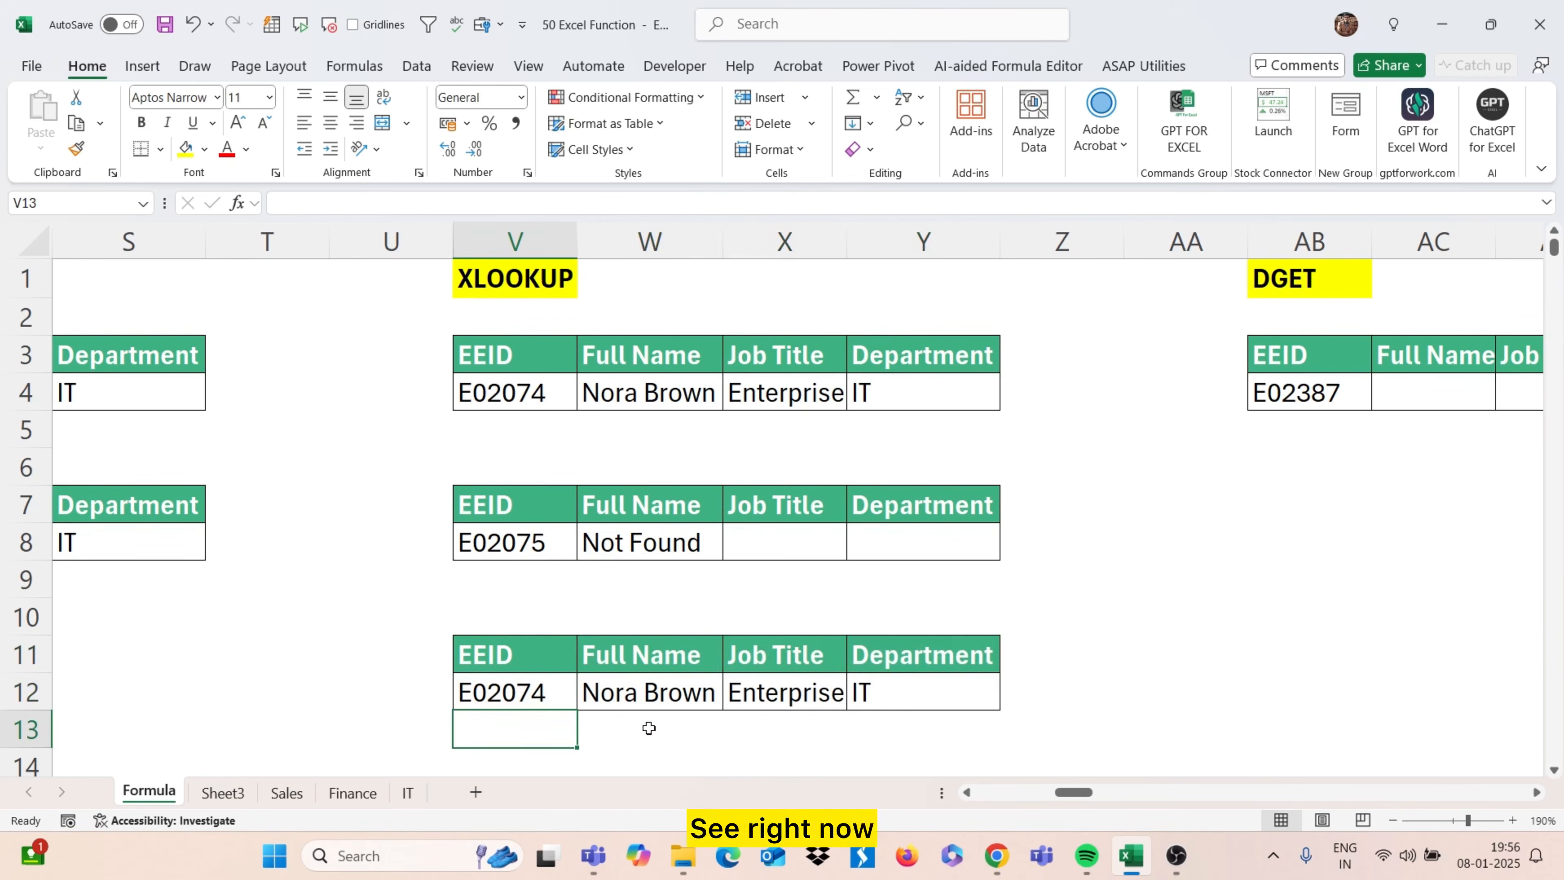
{"action": "left_click", "coordinate": [648, 693]}
Copy the employee ID from V12 and paste it over the EEID in A628 to create a duplicate record
{"action": "left_click", "coordinate": [516, 684]}
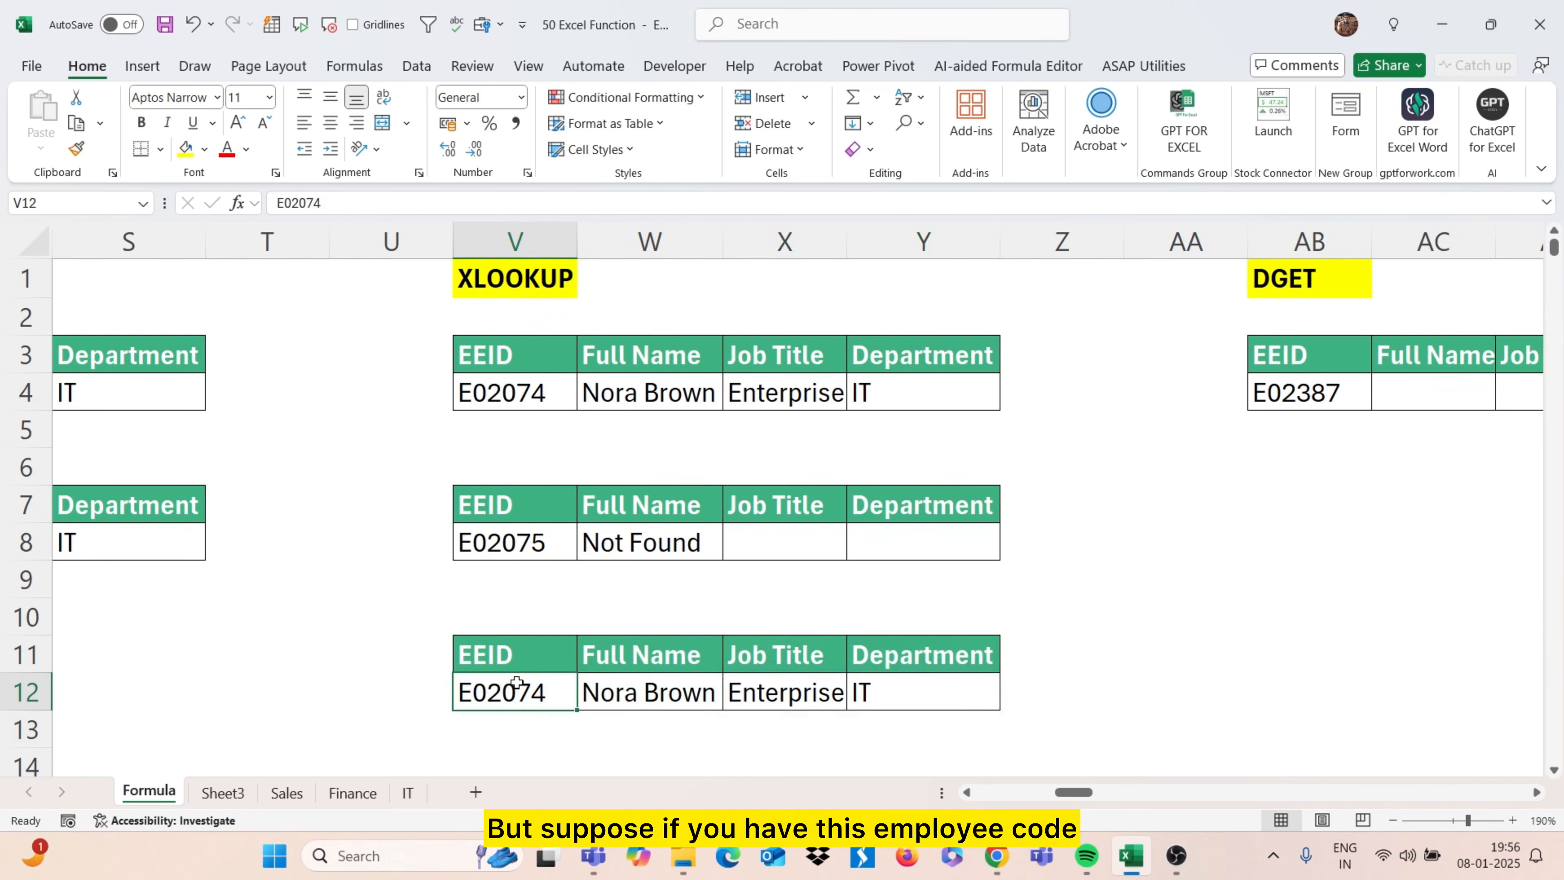
{"action": "key", "text": "ctrl+c"}
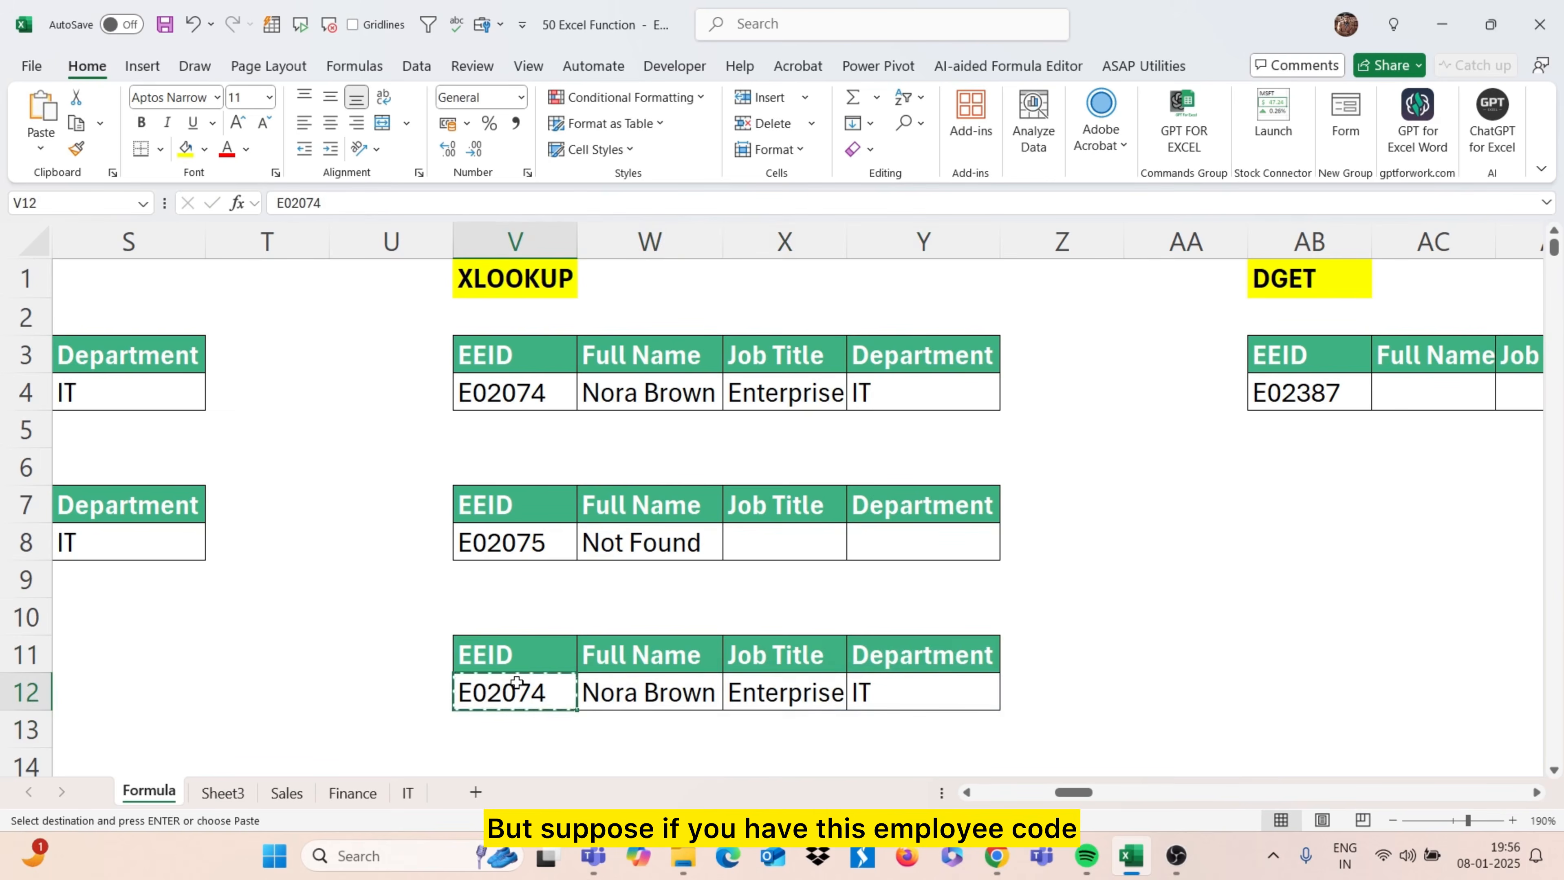
{"action": "scroll", "coordinate": [516, 683], "scroll_direction": "left", "scroll_amount": 10}
{"action": "scroll", "coordinate": [160, 584], "scroll_direction": "down", "scroll_amount": 20}
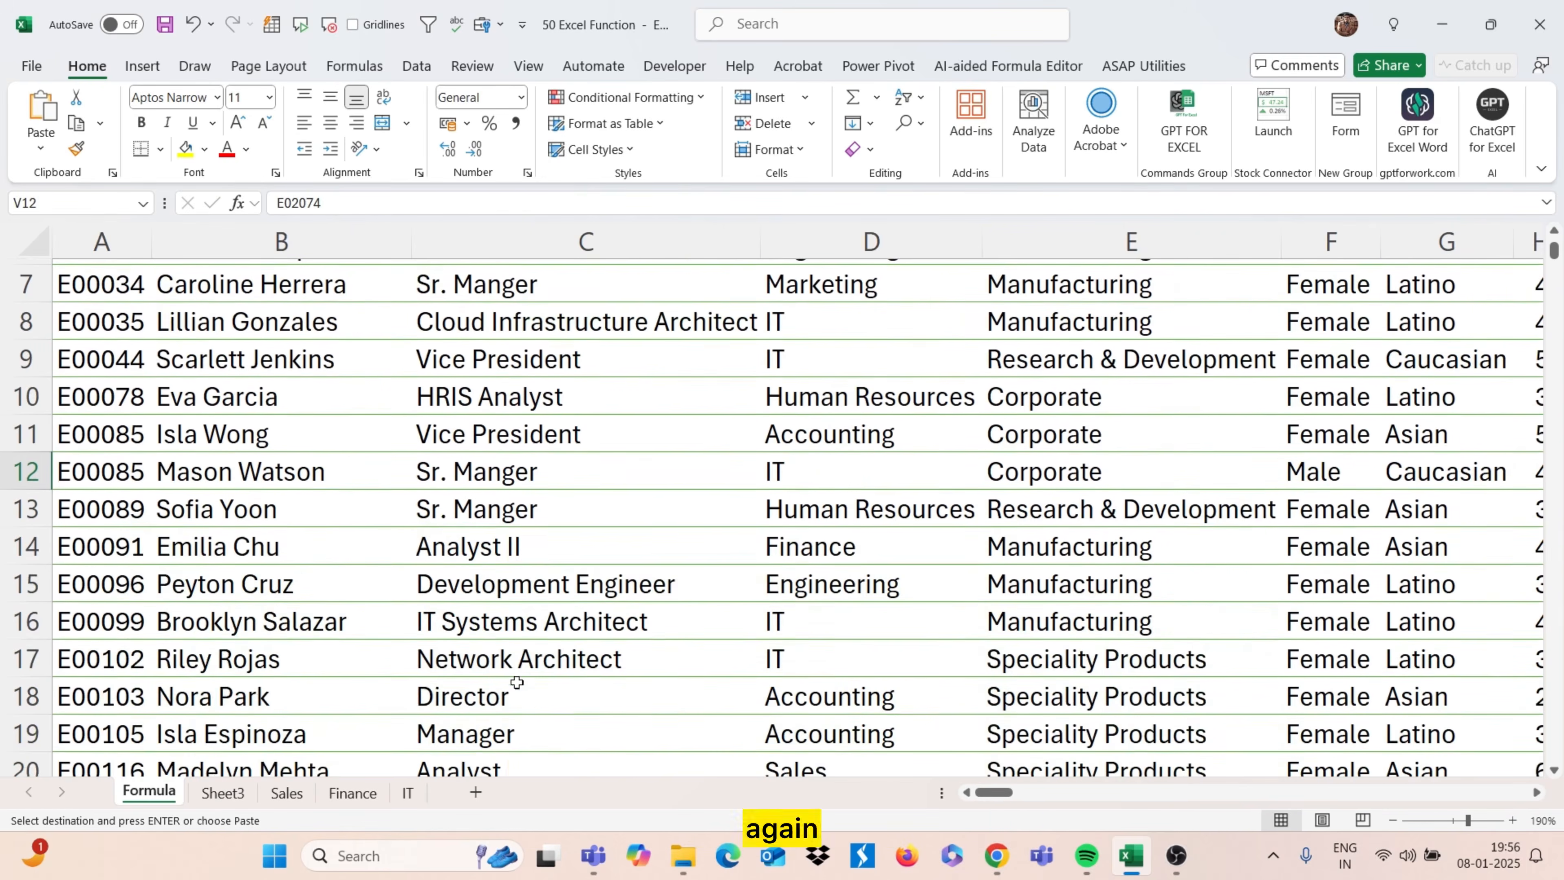
{"action": "scroll", "coordinate": [160, 584], "scroll_direction": "down", "scroll_amount": 20}
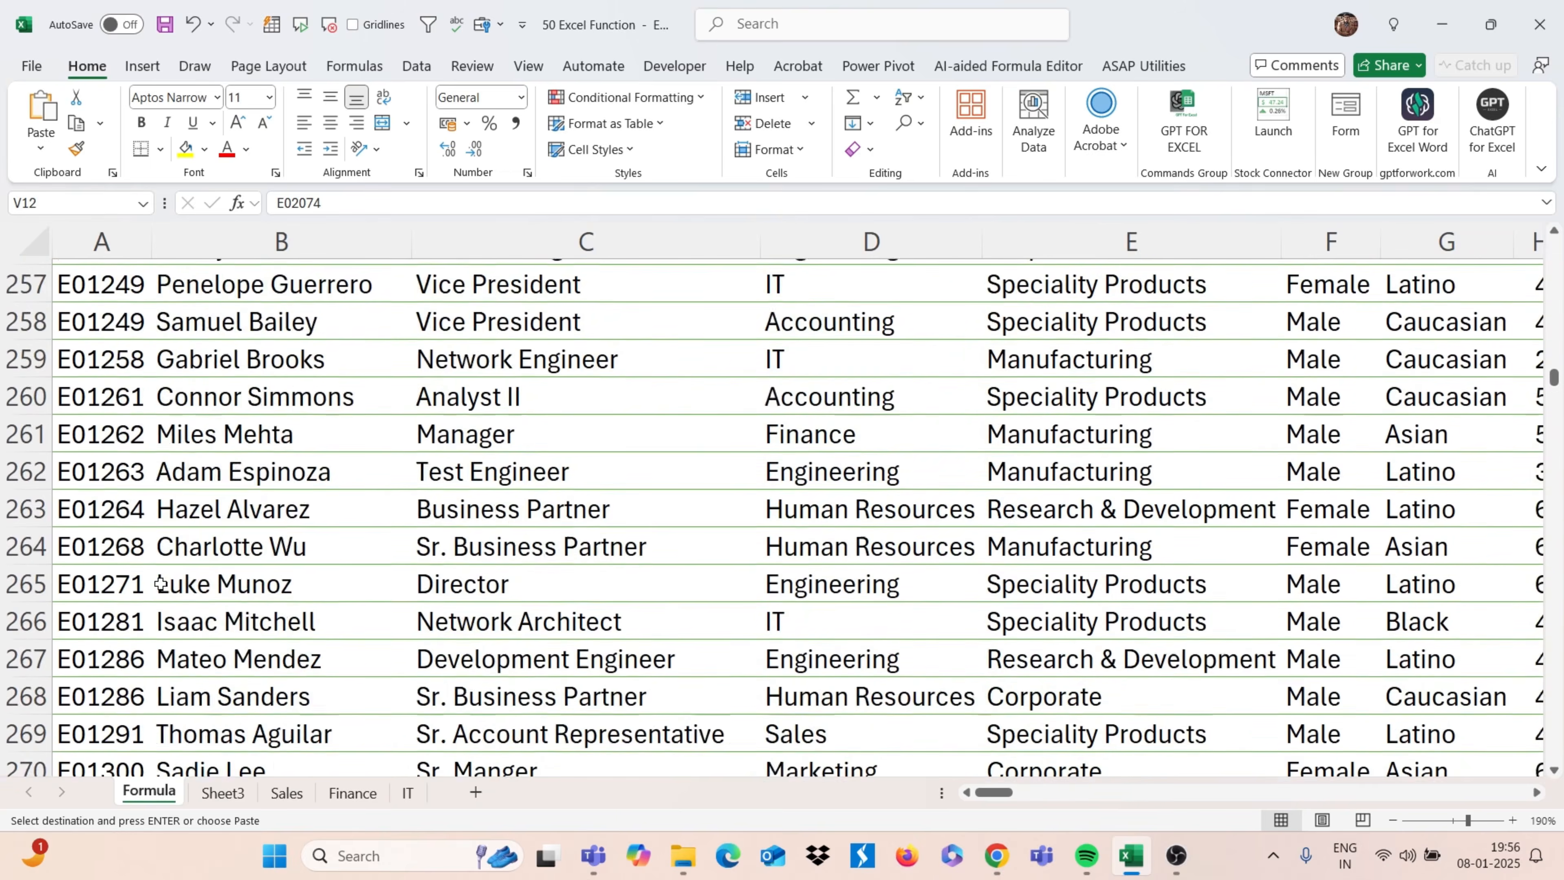
{"action": "left_click", "coordinate": [90, 592]}
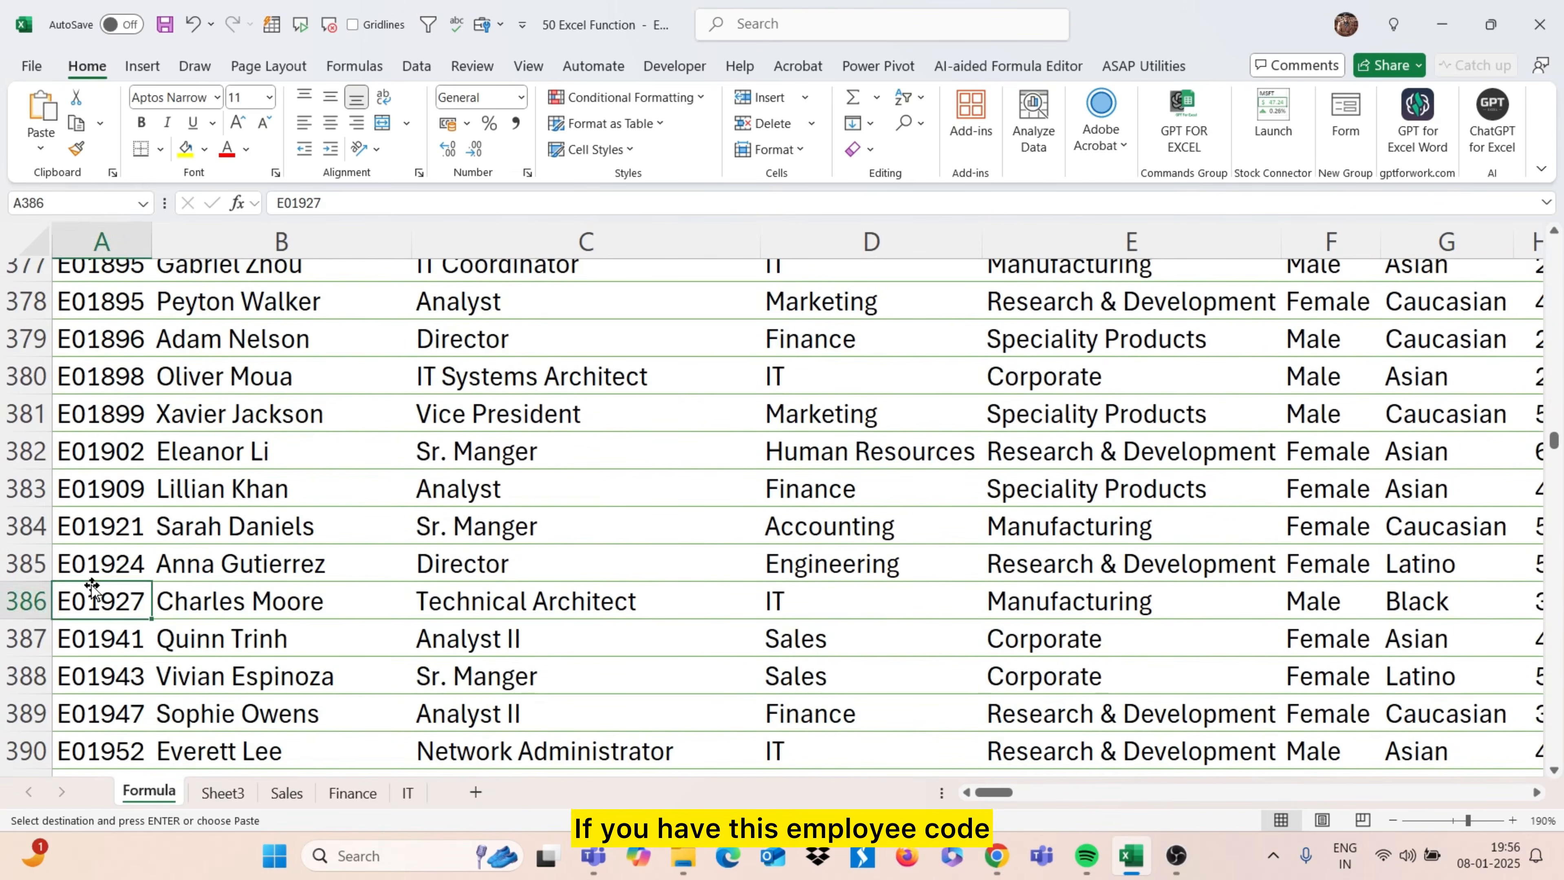
{"action": "scroll", "coordinate": [127, 763], "scroll_direction": "down", "scroll_amount": 20}
{"action": "scroll", "coordinate": [128, 763], "scroll_direction": "down", "scroll_amount": 20}
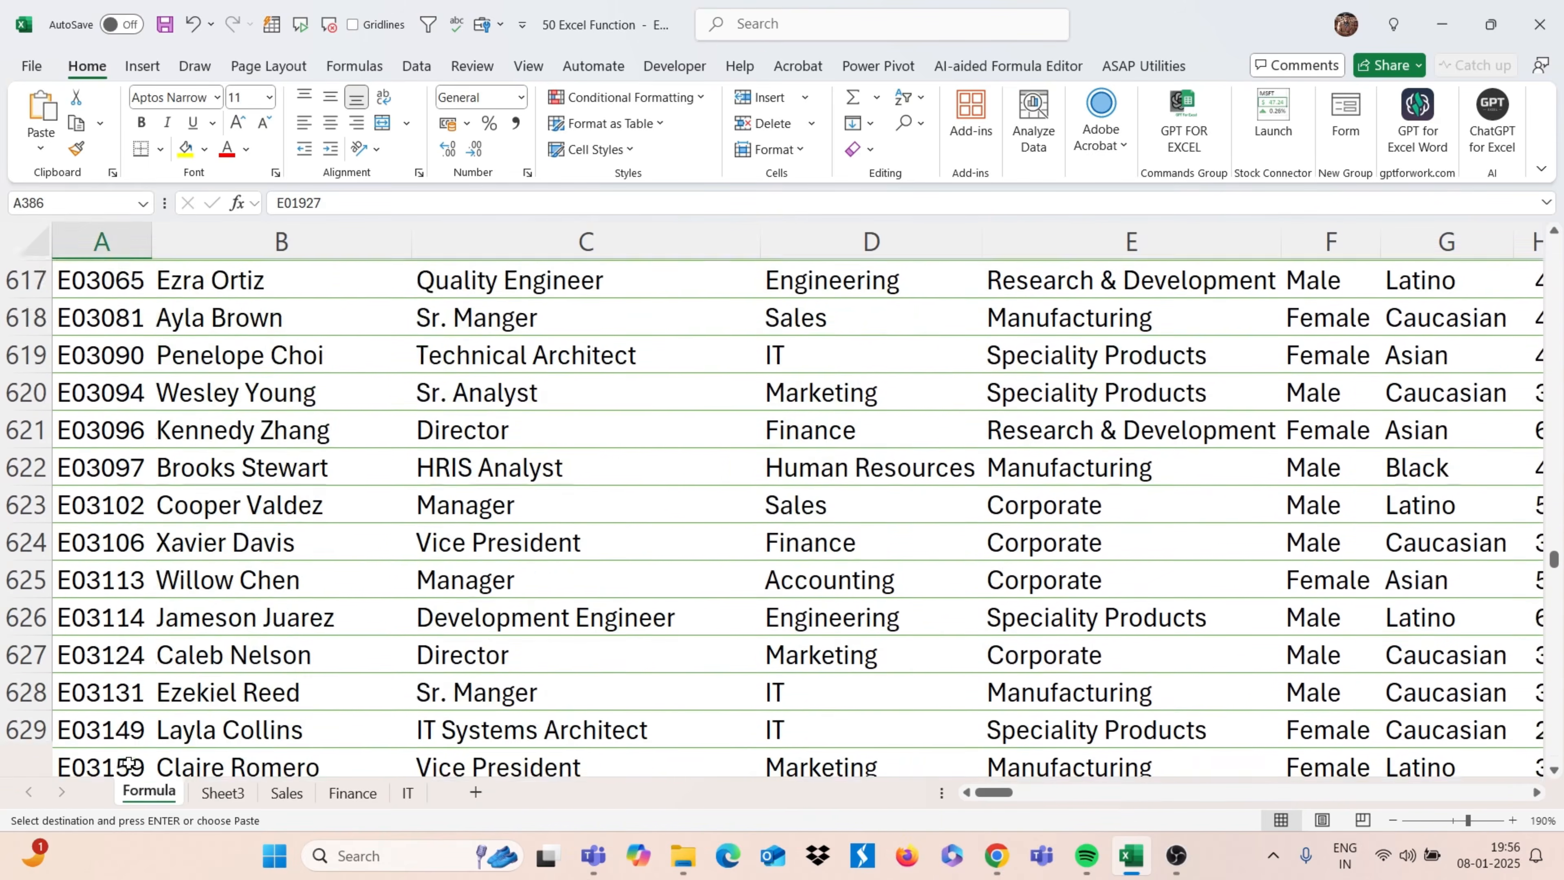
{"action": "left_click", "coordinate": [105, 553]}
{"action": "key", "text": "ctrl+v"}
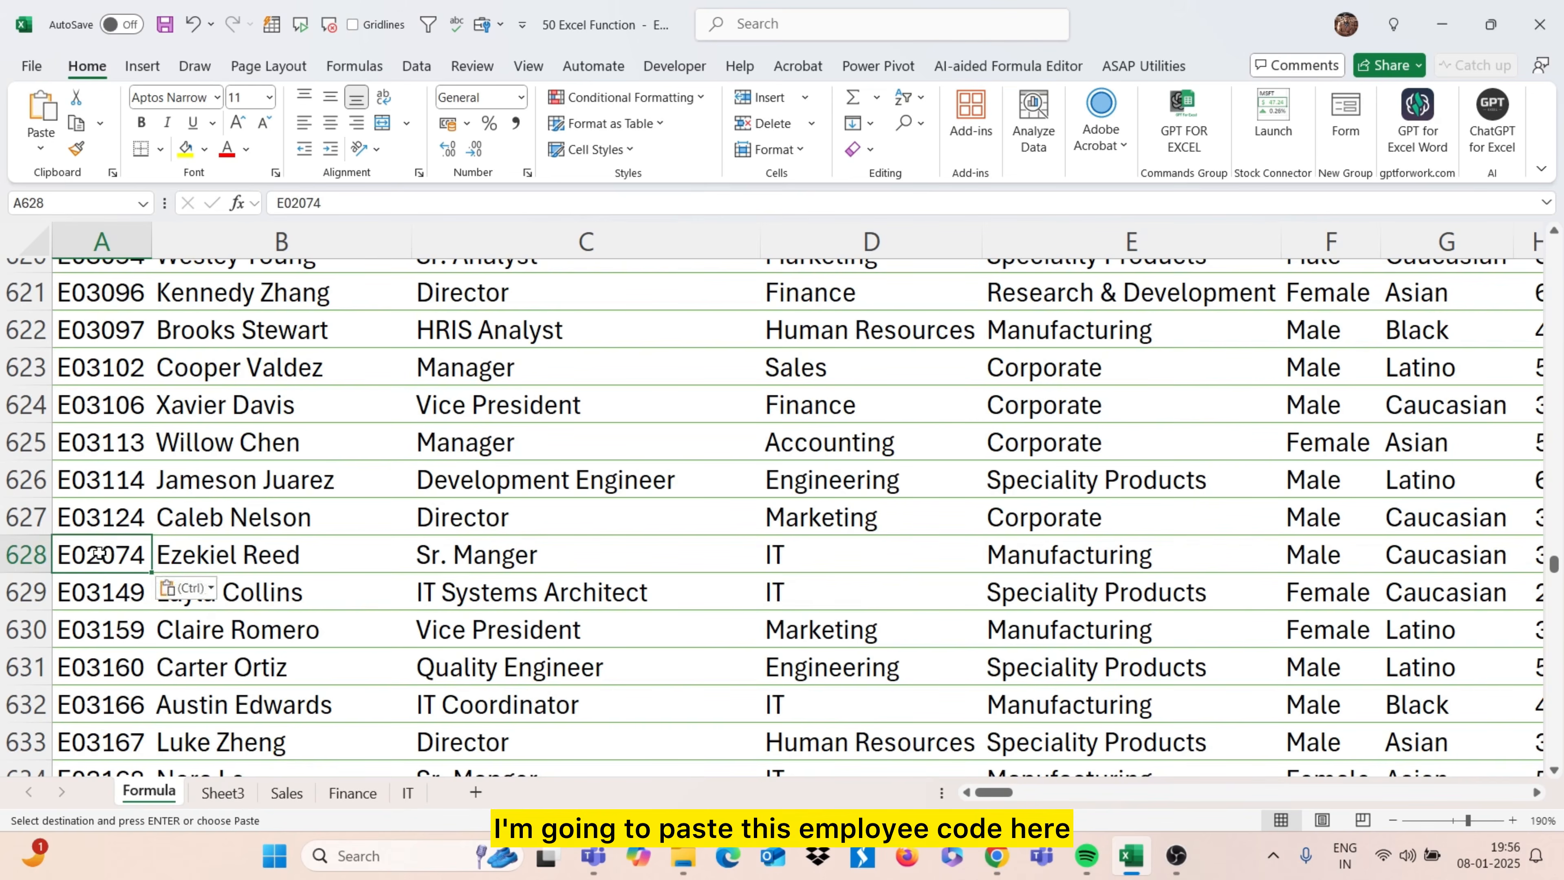
{"action": "key", "text": "Escape"}
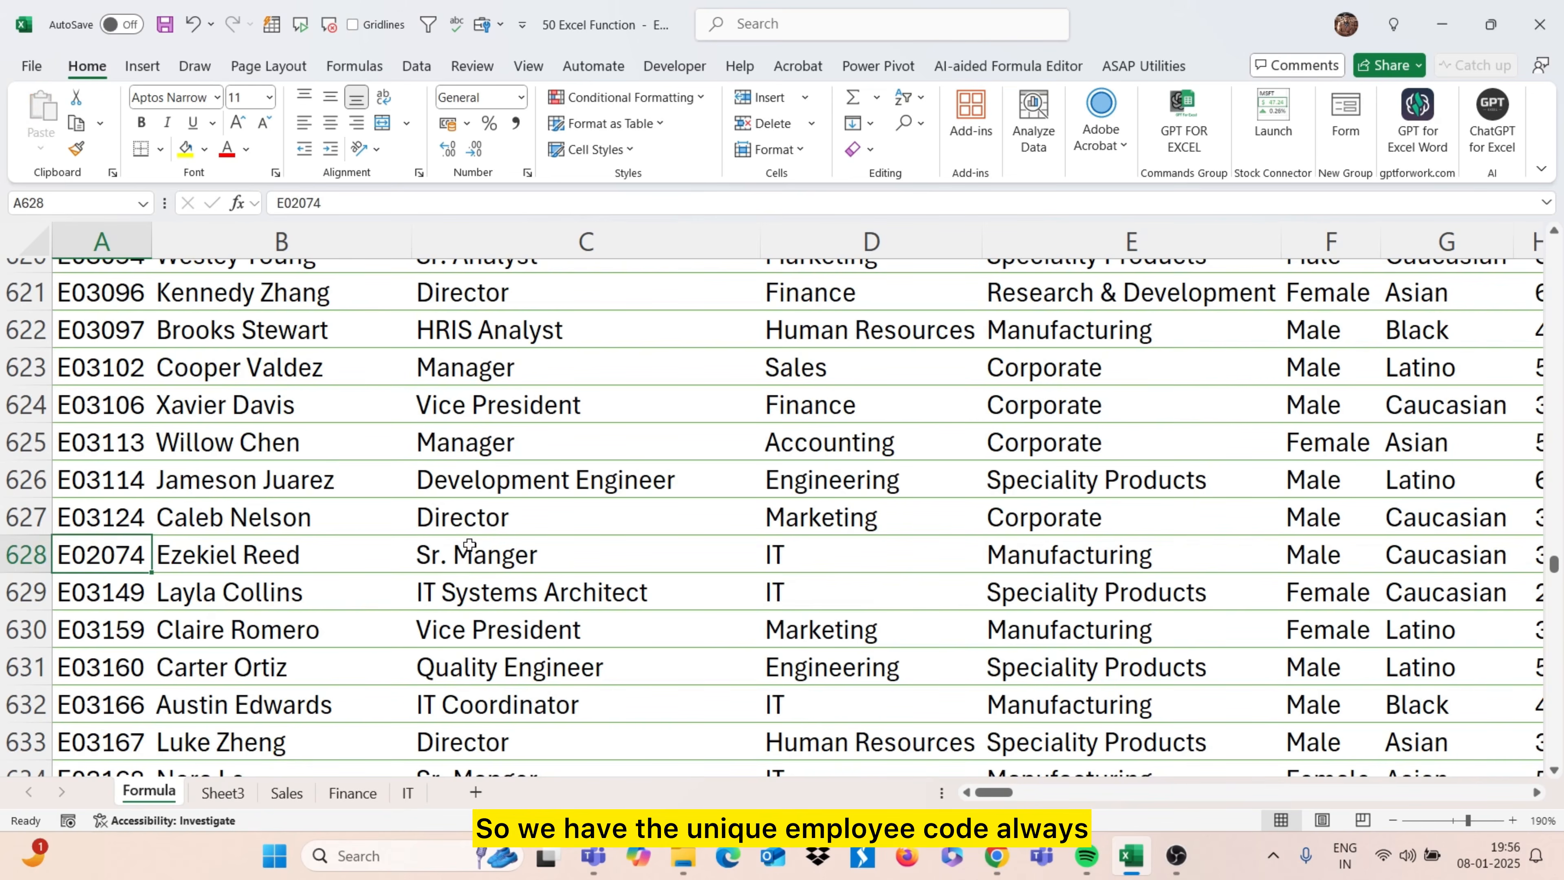
Add a match_mode argument of 0 (exact match) after "Not Found" in W12's XLOOKUP formula
{"action": "scroll", "coordinate": [469, 545], "scroll_direction": "up", "scroll_amount": 10}
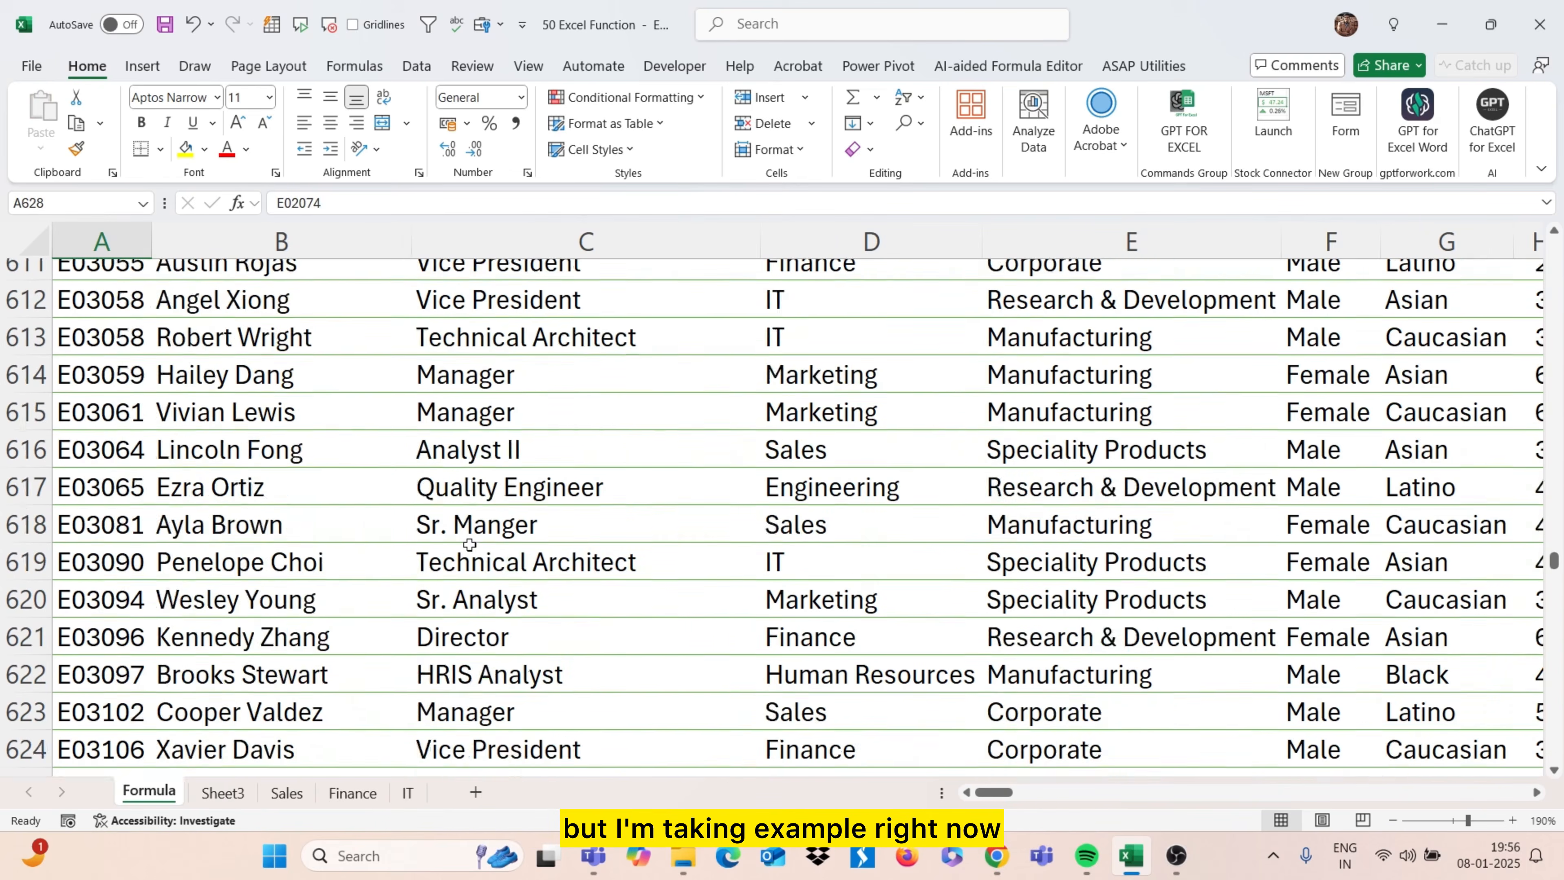
{"action": "scroll", "coordinate": [469, 545], "scroll_direction": "right", "scroll_amount": 7}
{"action": "scroll", "coordinate": [469, 545], "scroll_direction": "up", "scroll_amount": 16}
{"action": "scroll", "coordinate": [470, 545], "scroll_direction": "up", "scroll_amount": 20}
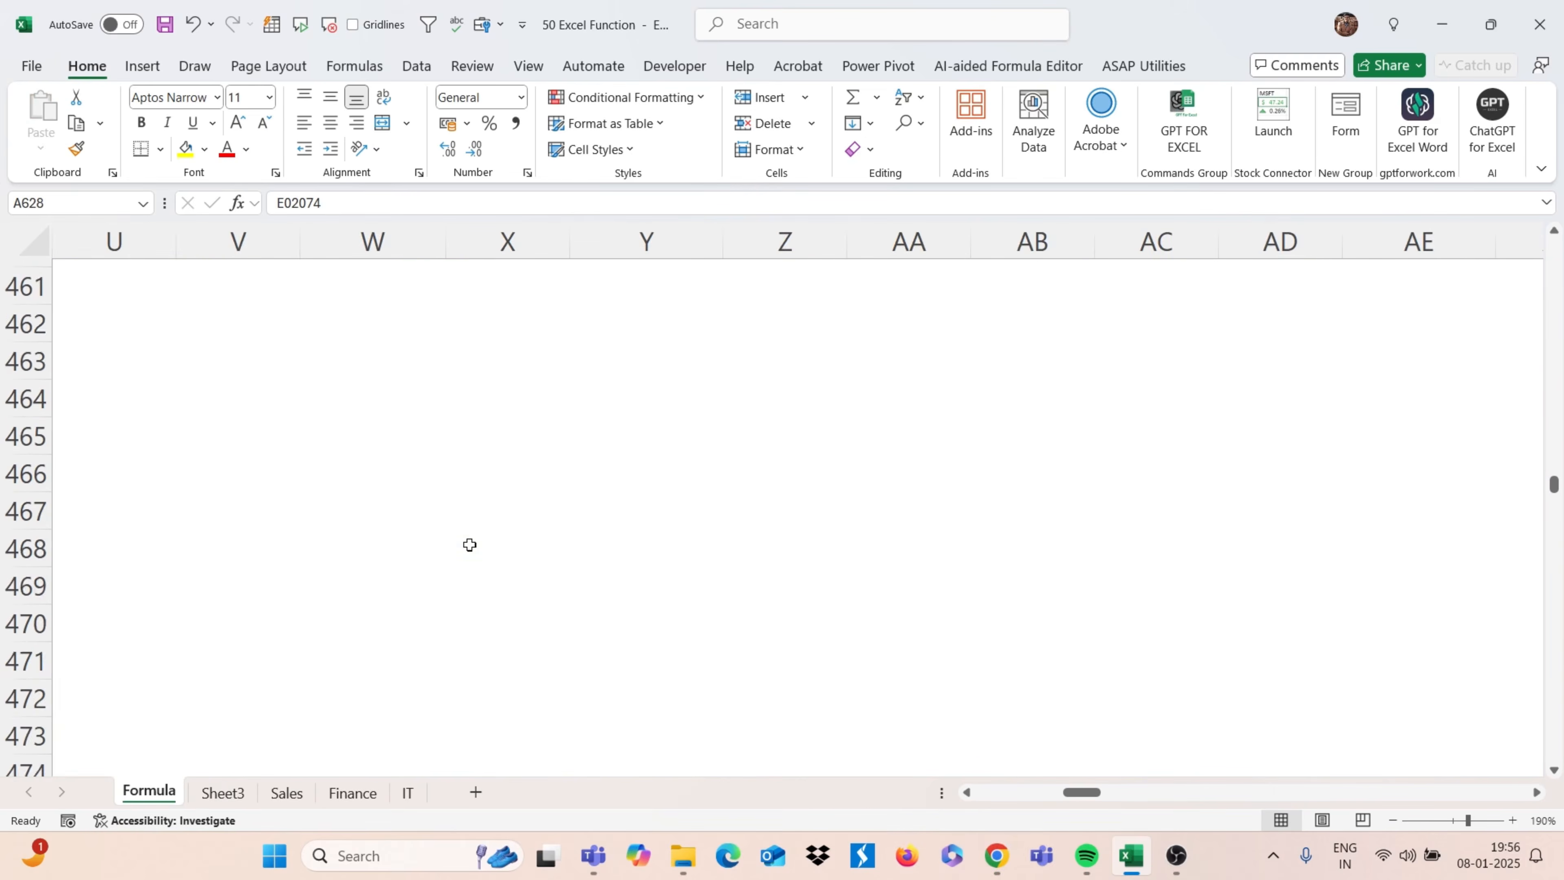
{"action": "scroll", "coordinate": [469, 545], "scroll_direction": "up", "scroll_amount": 20}
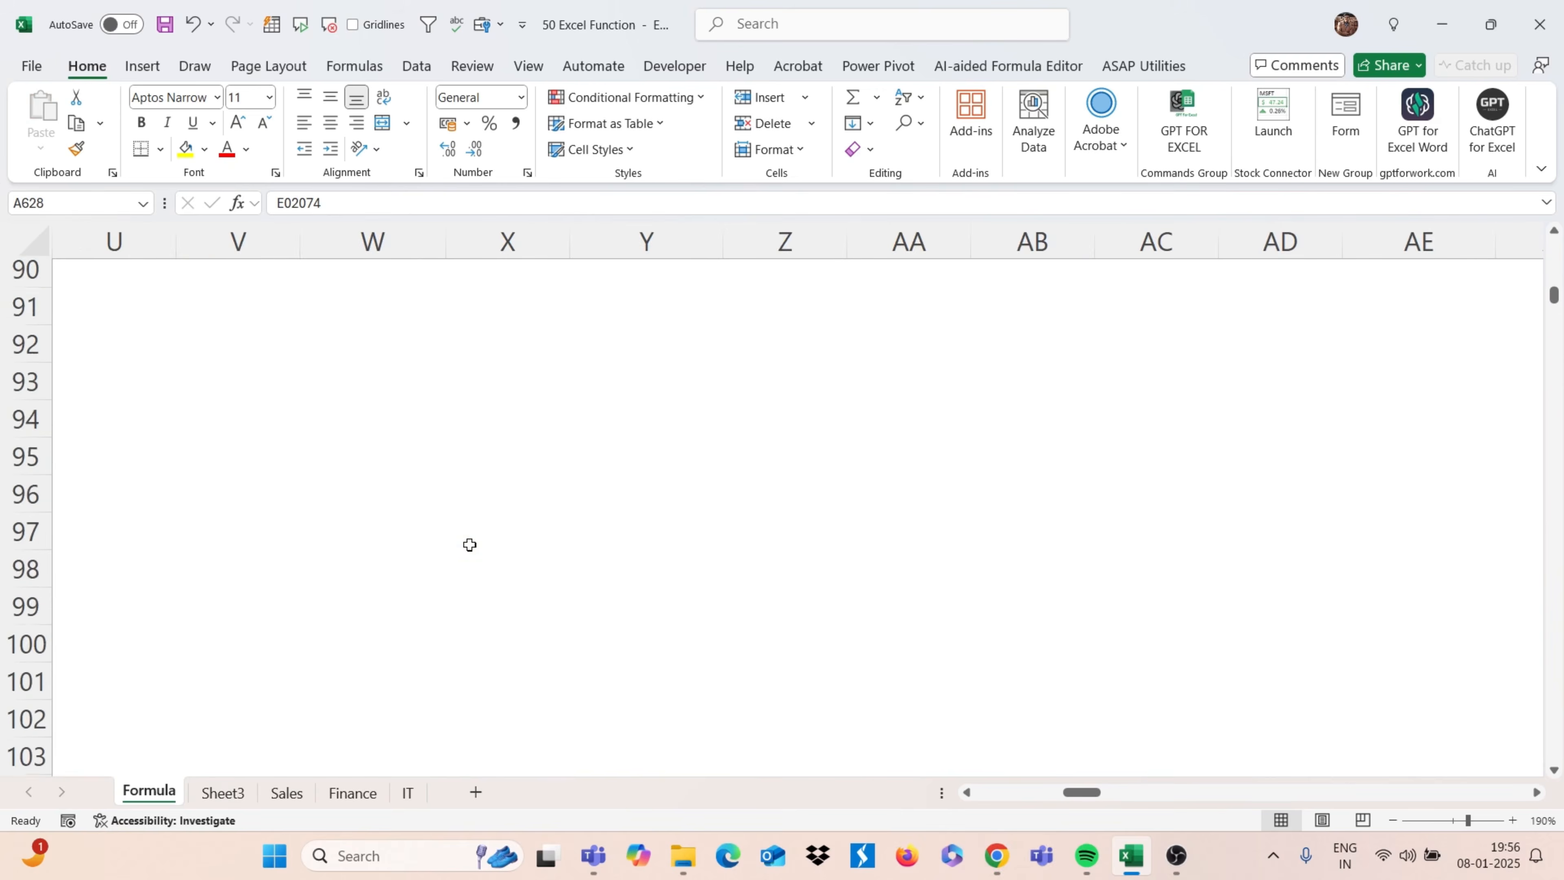
{"action": "scroll", "coordinate": [470, 545], "scroll_direction": "left", "scroll_amount": 7}
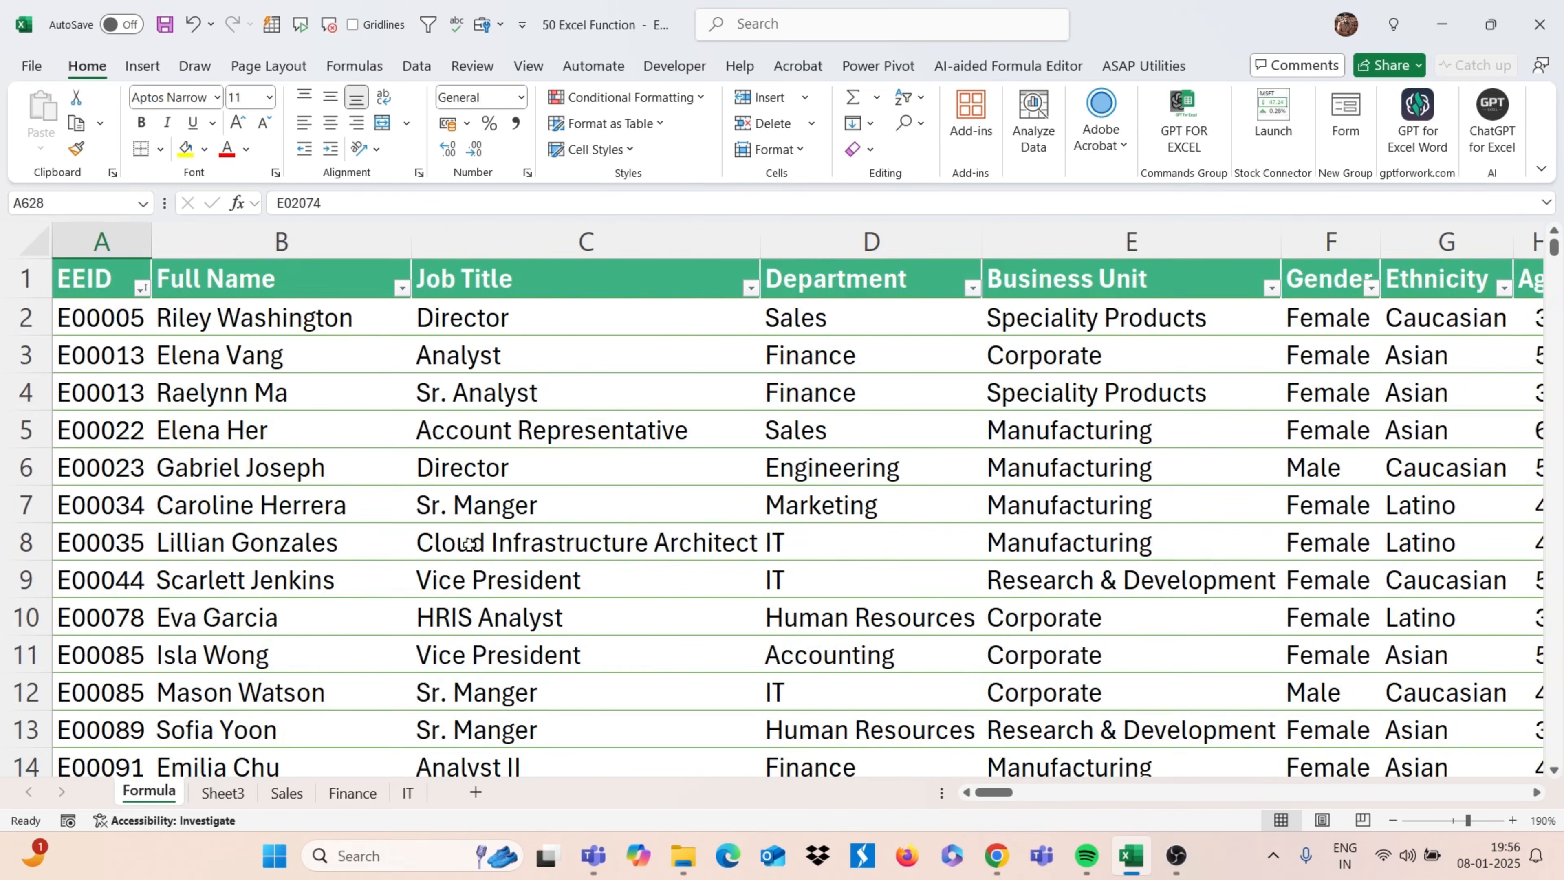
{"action": "scroll", "coordinate": [470, 545], "scroll_direction": "right", "scroll_amount": 6}
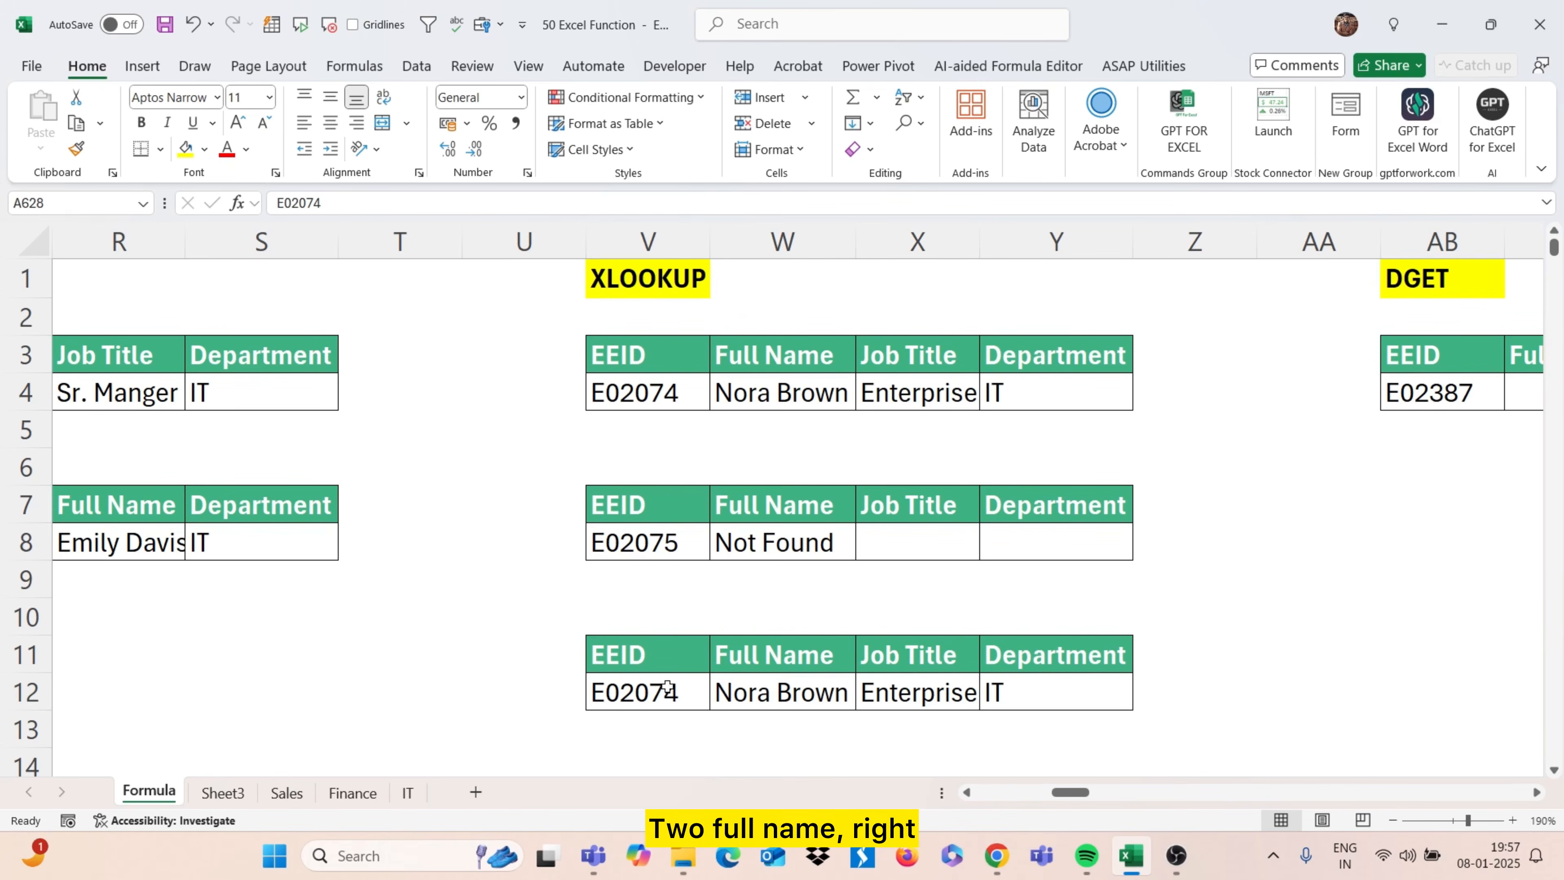
{"action": "left_click", "coordinate": [791, 686]}
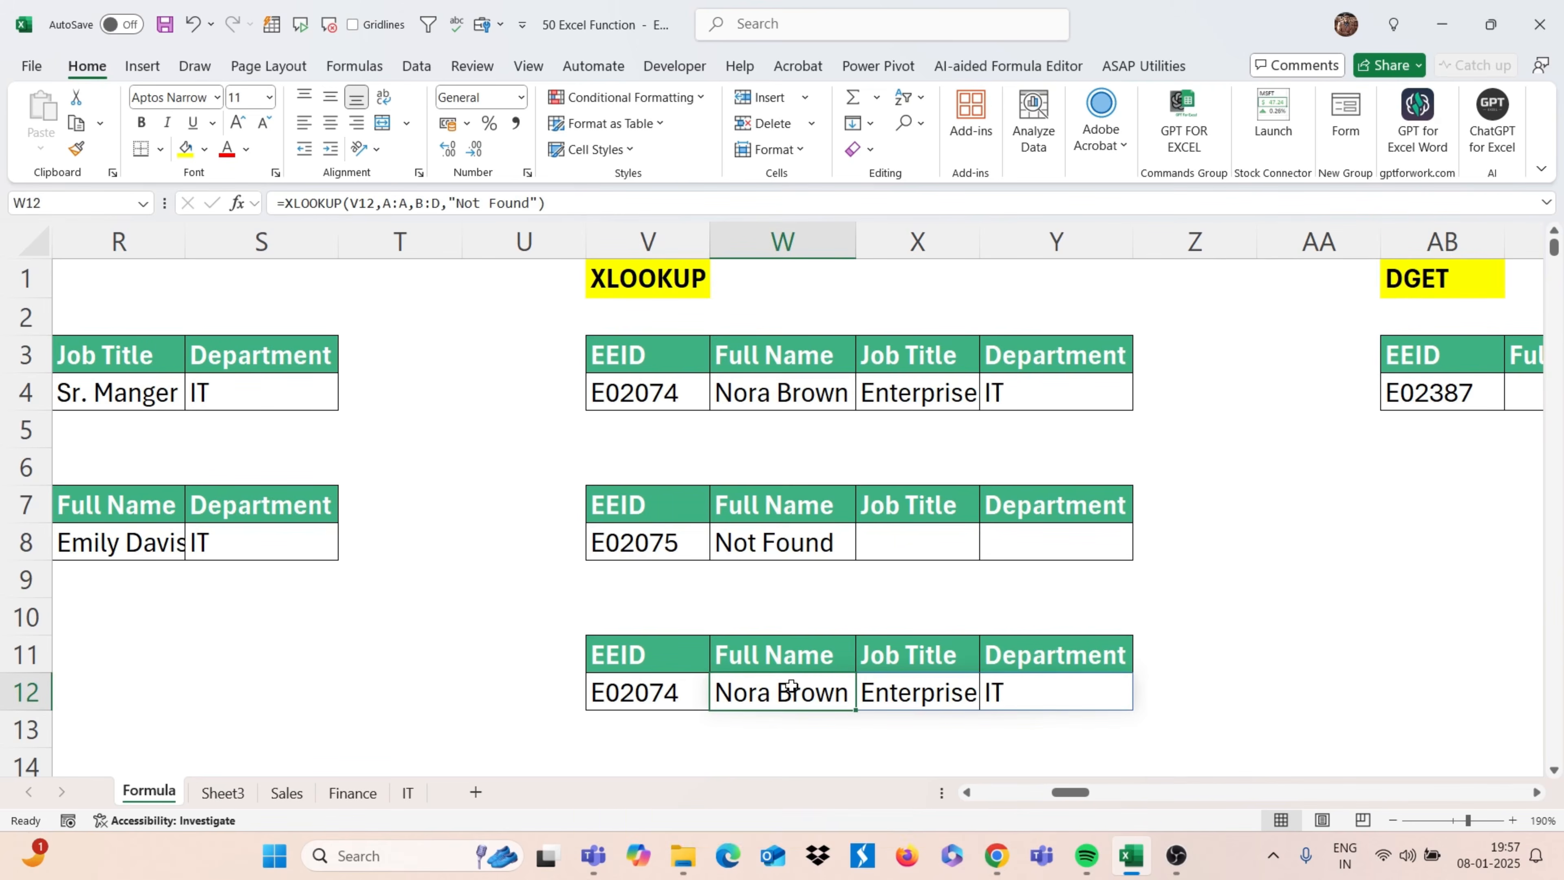
{"action": "double_click", "coordinate": [792, 685]}
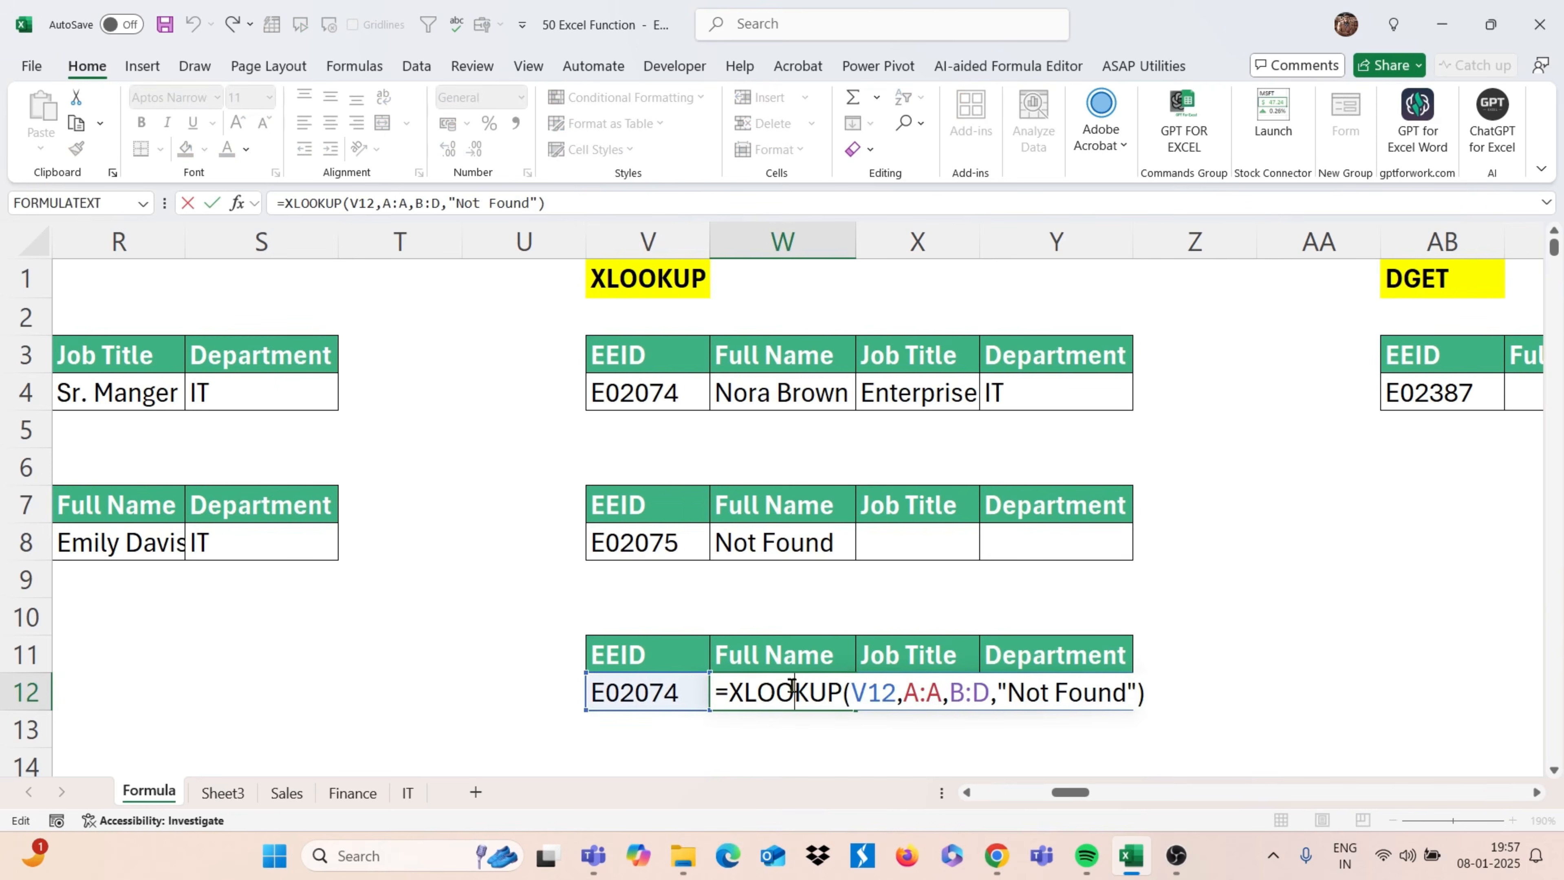
{"action": "left_click", "coordinate": [1139, 695]}
{"action": "type", "text": ","}
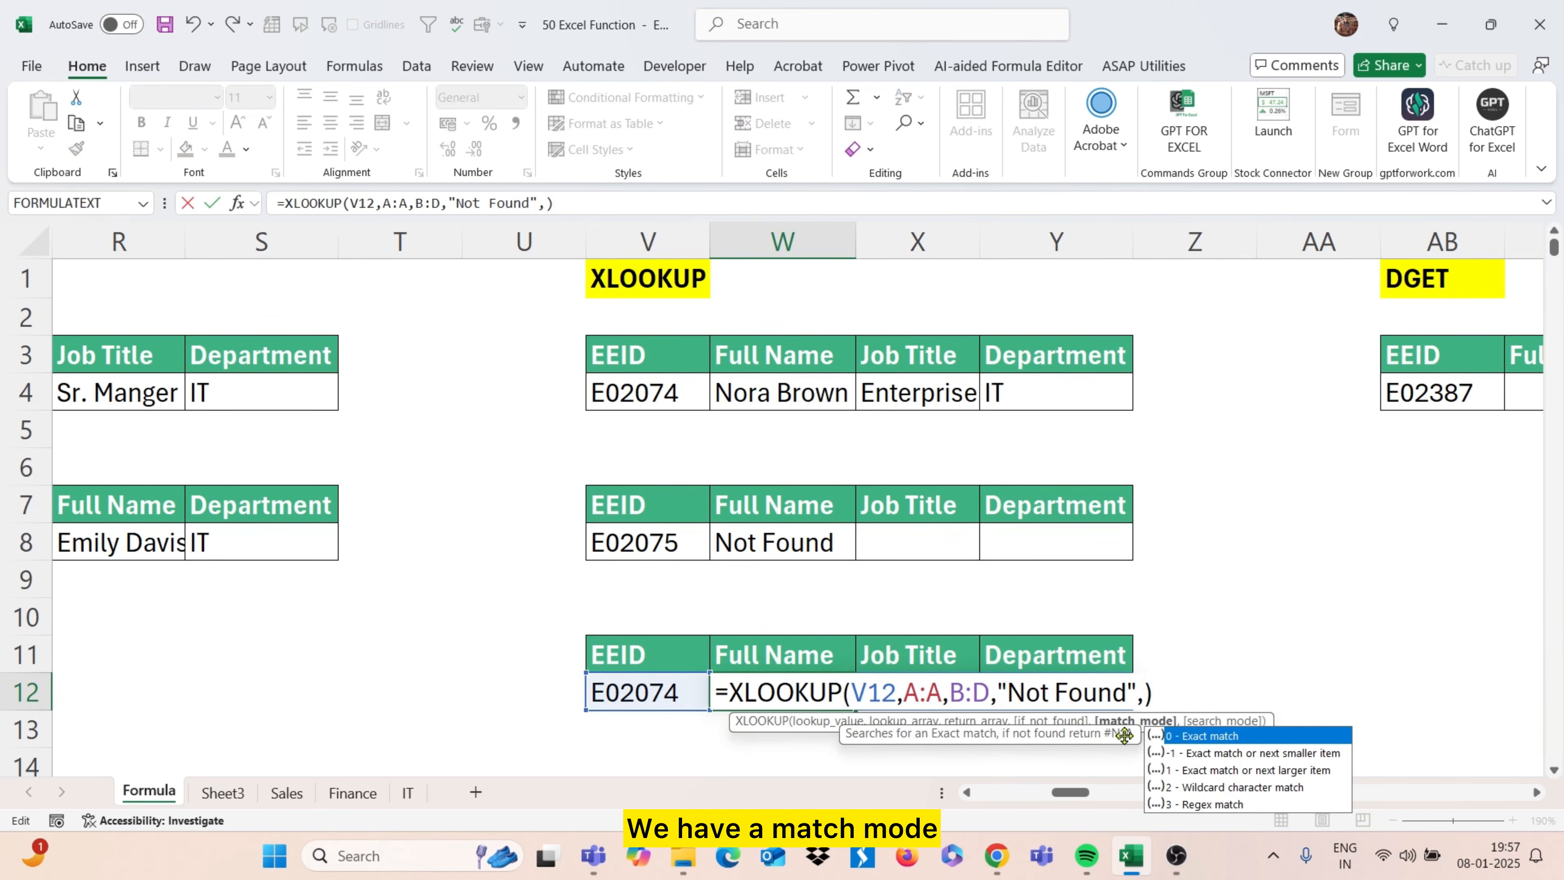
{"action": "double_click", "coordinate": [1215, 737]}
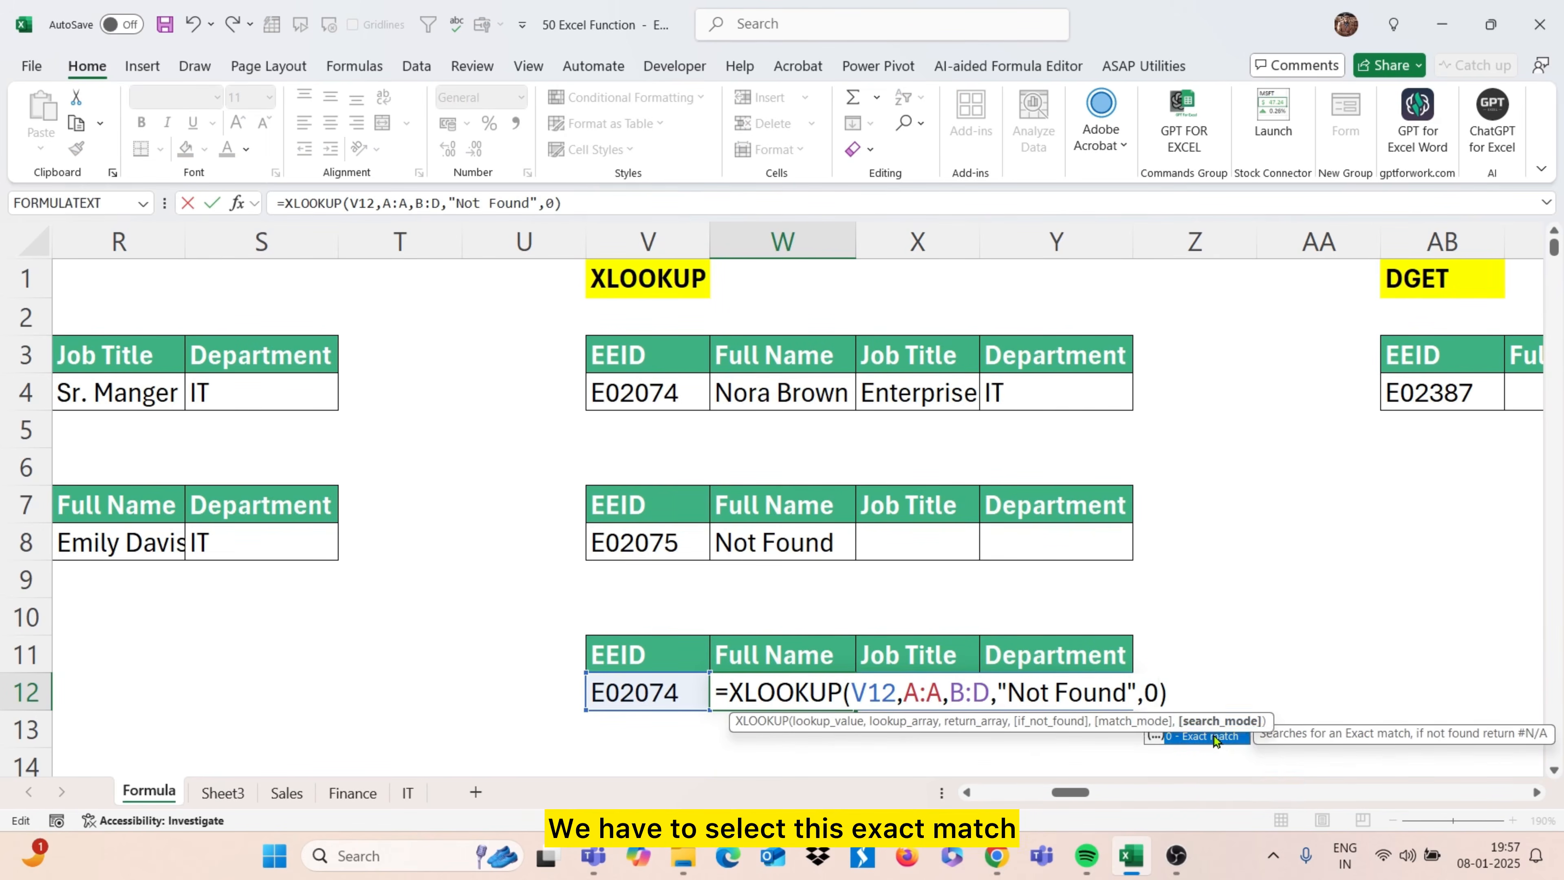
Add a search_mode argument of -1 (last-to-first) to W12's XLOOKUP, enter the formula and review its arguments
{"action": "type", "text": ","}
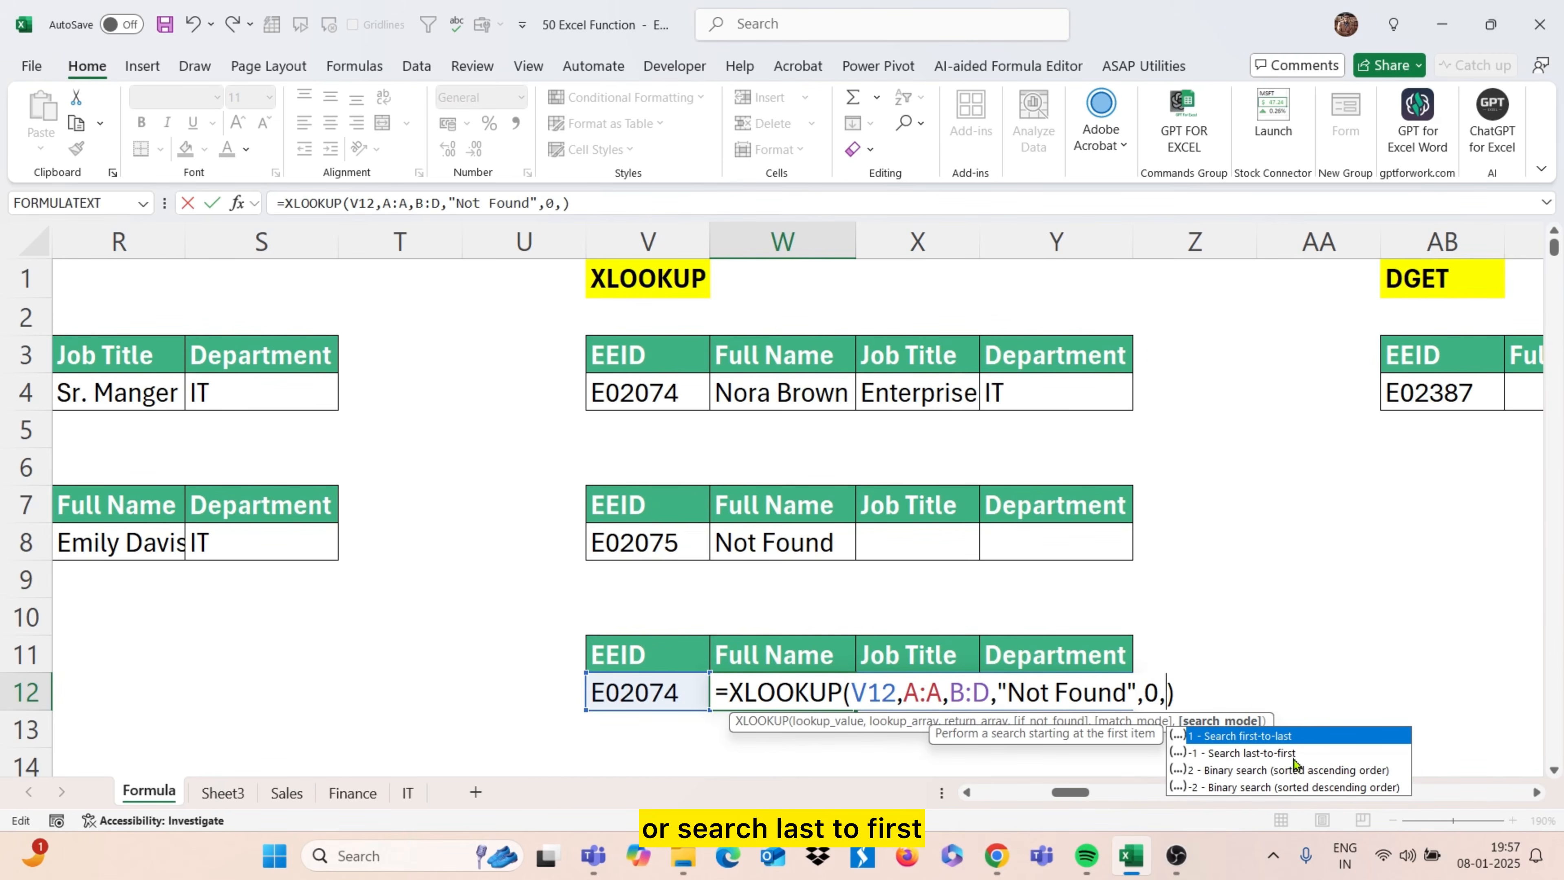
{"action": "double_click", "coordinate": [1248, 754]}
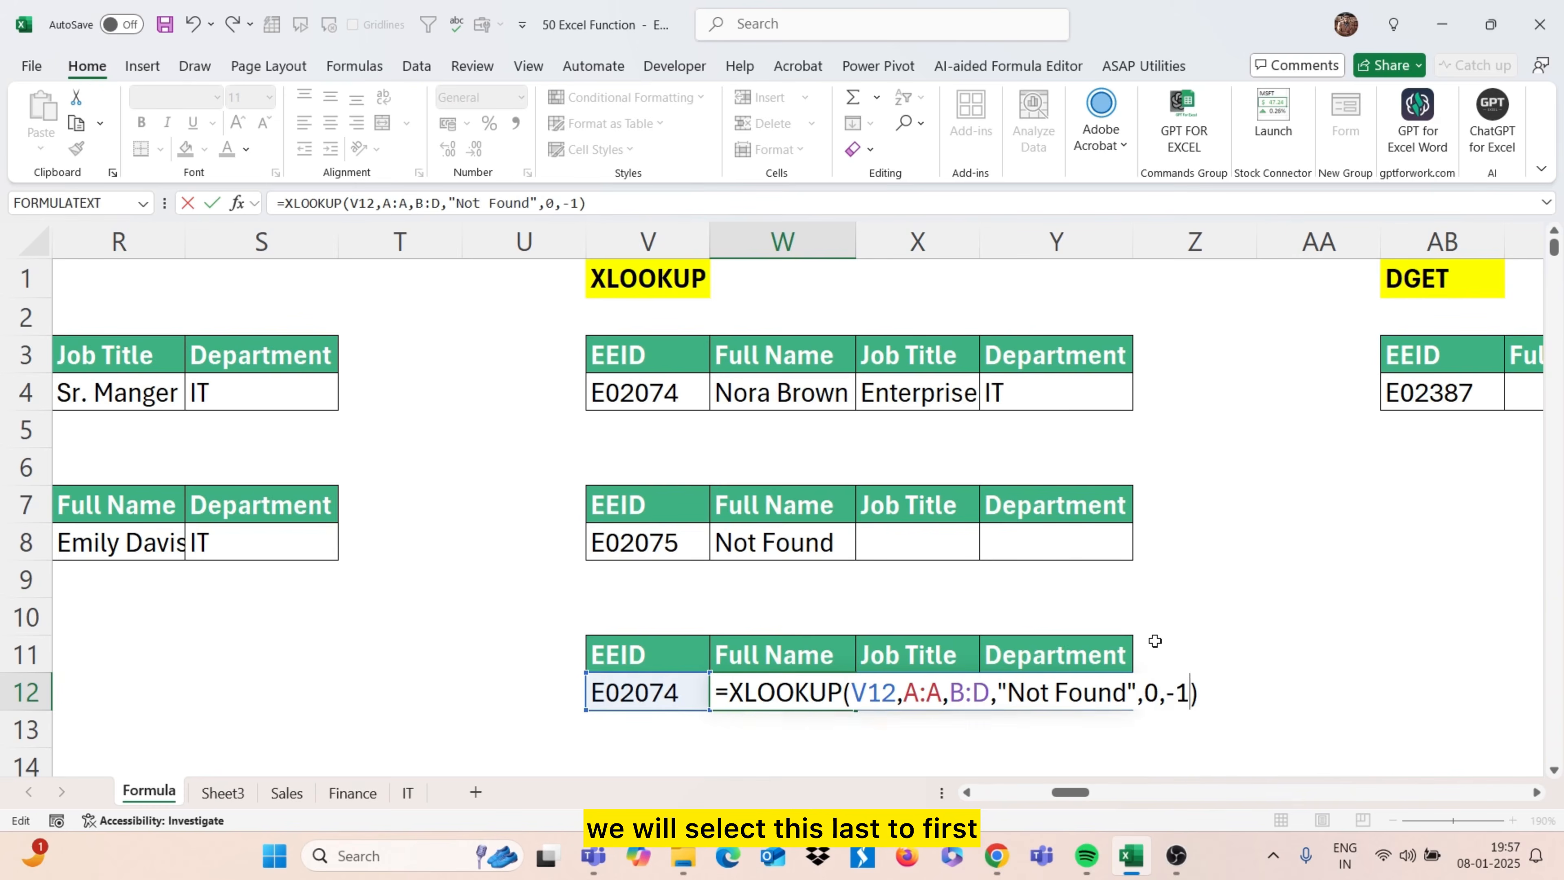
{"action": "key", "text": "Return"}
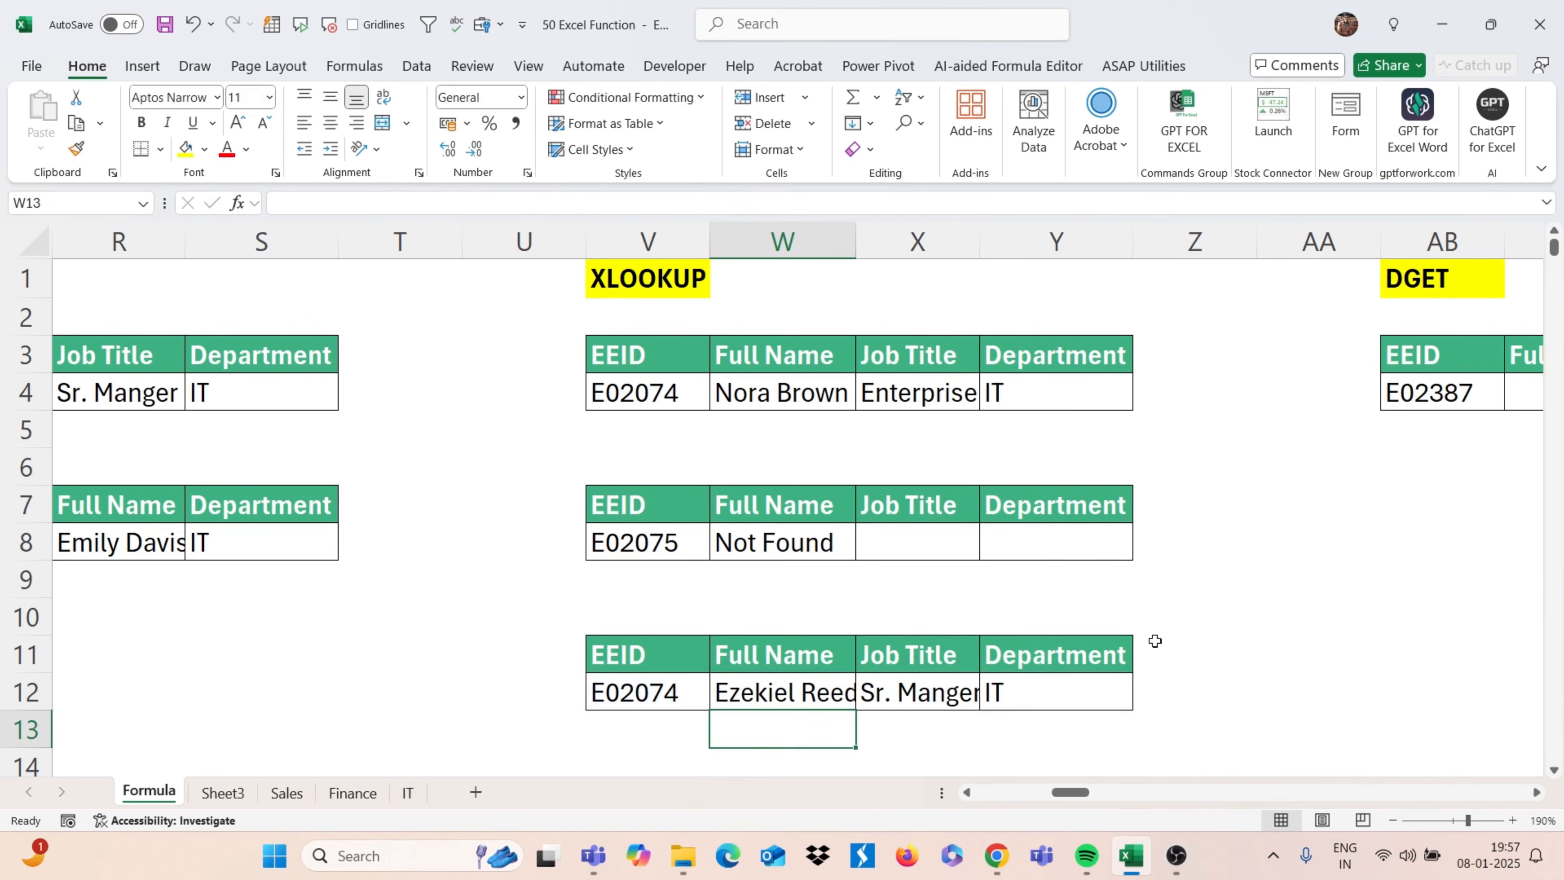
{"action": "double_click", "coordinate": [772, 689]}
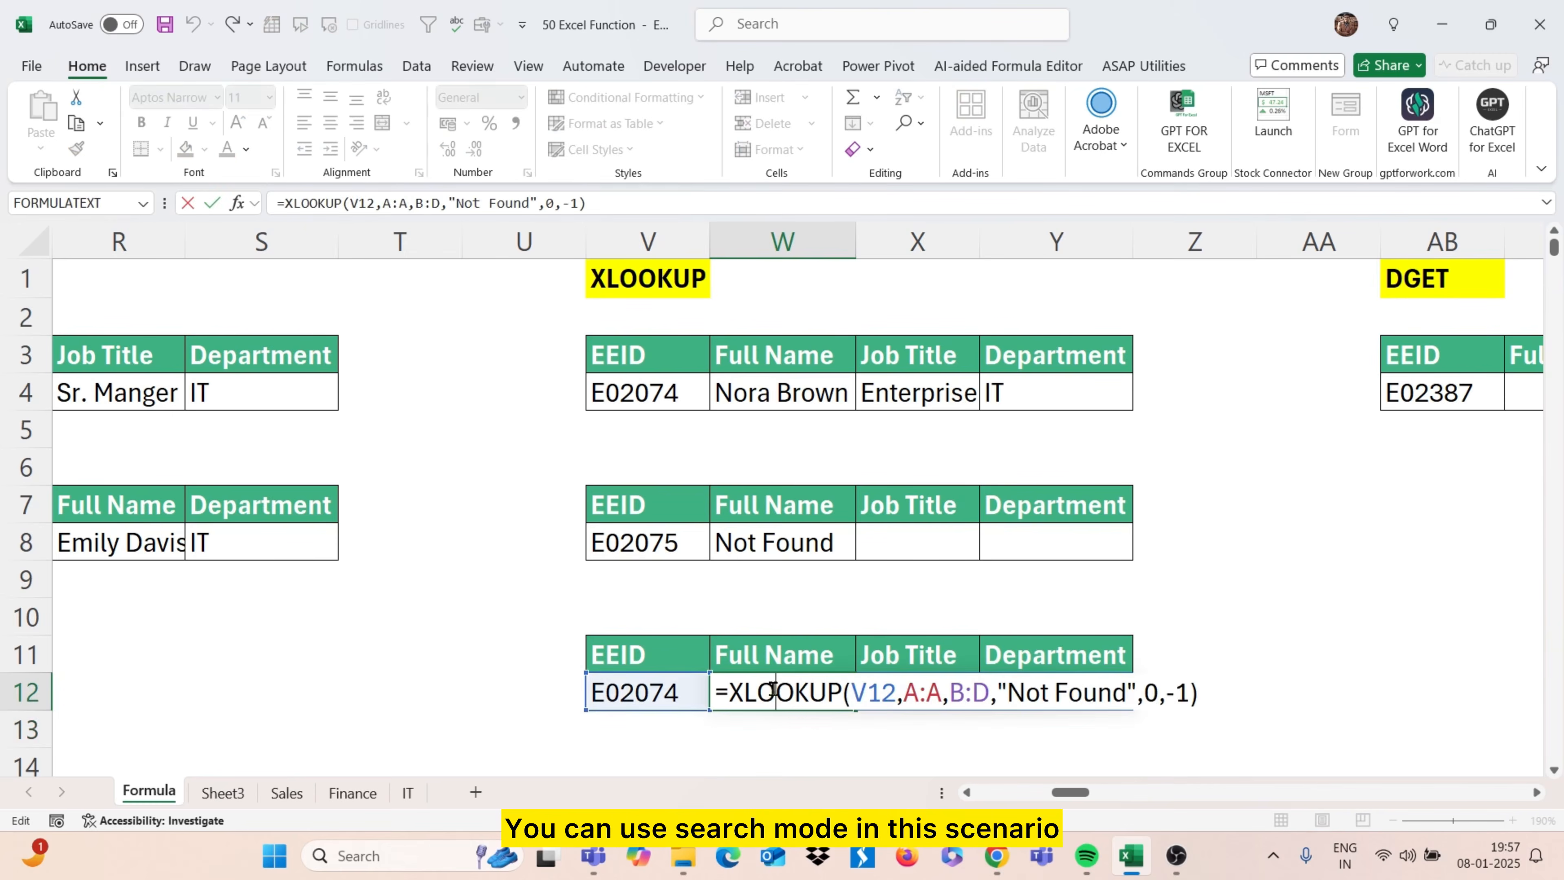
{"action": "key", "text": "Escape"}
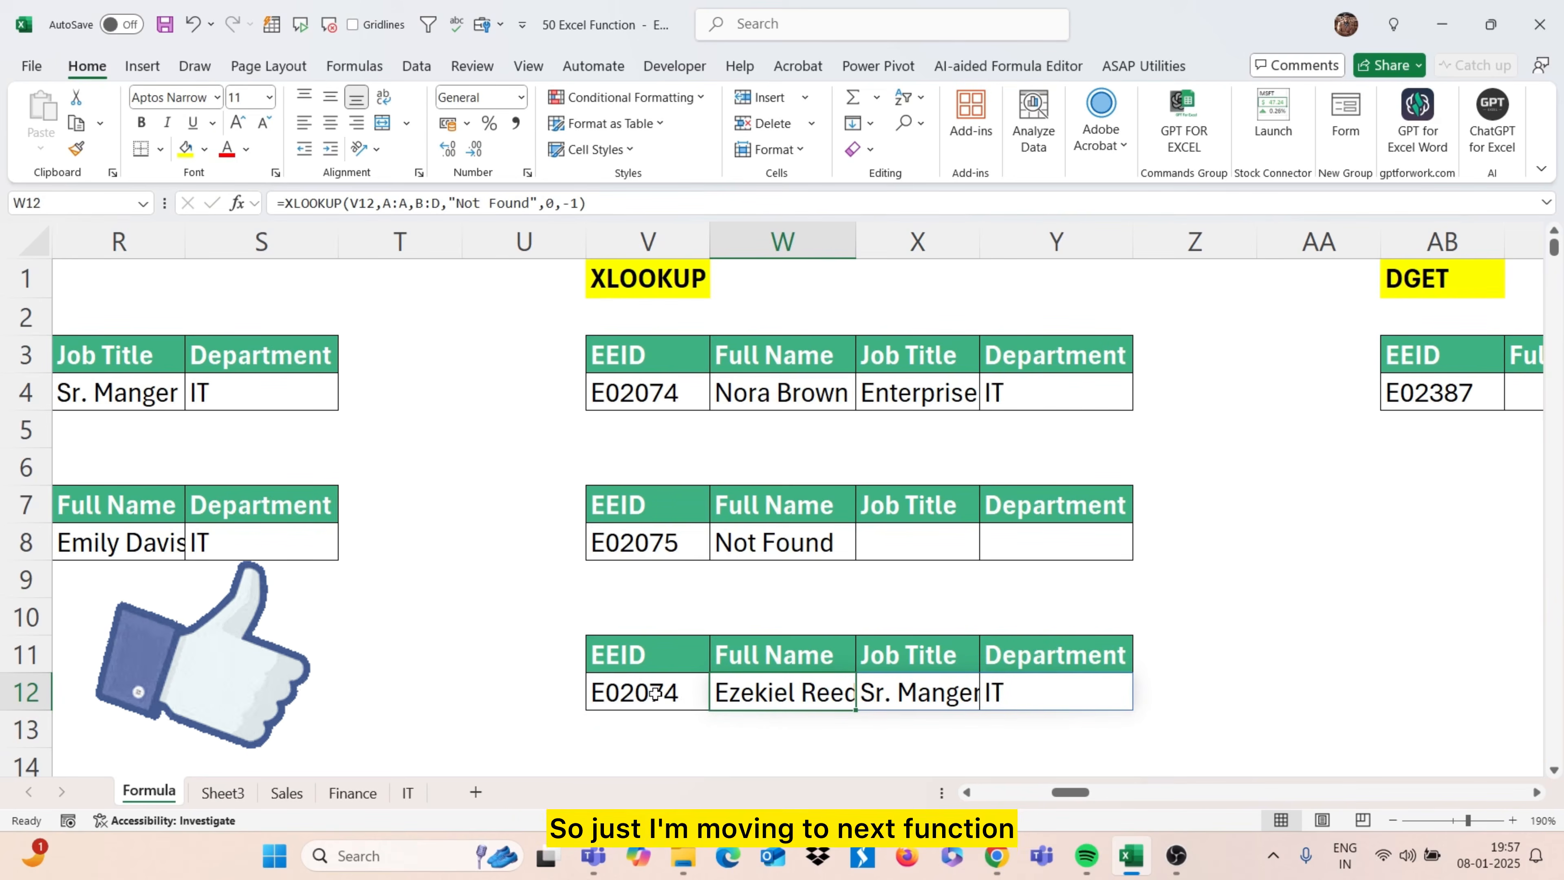
Start a DGET formula in AC4 with the whole employee table, A1:M1001, as its database argument
{"action": "scroll", "coordinate": [655, 693], "scroll_direction": "right", "scroll_amount": 2}
{"action": "scroll", "coordinate": [655, 692], "scroll_direction": "right", "scroll_amount": 6}
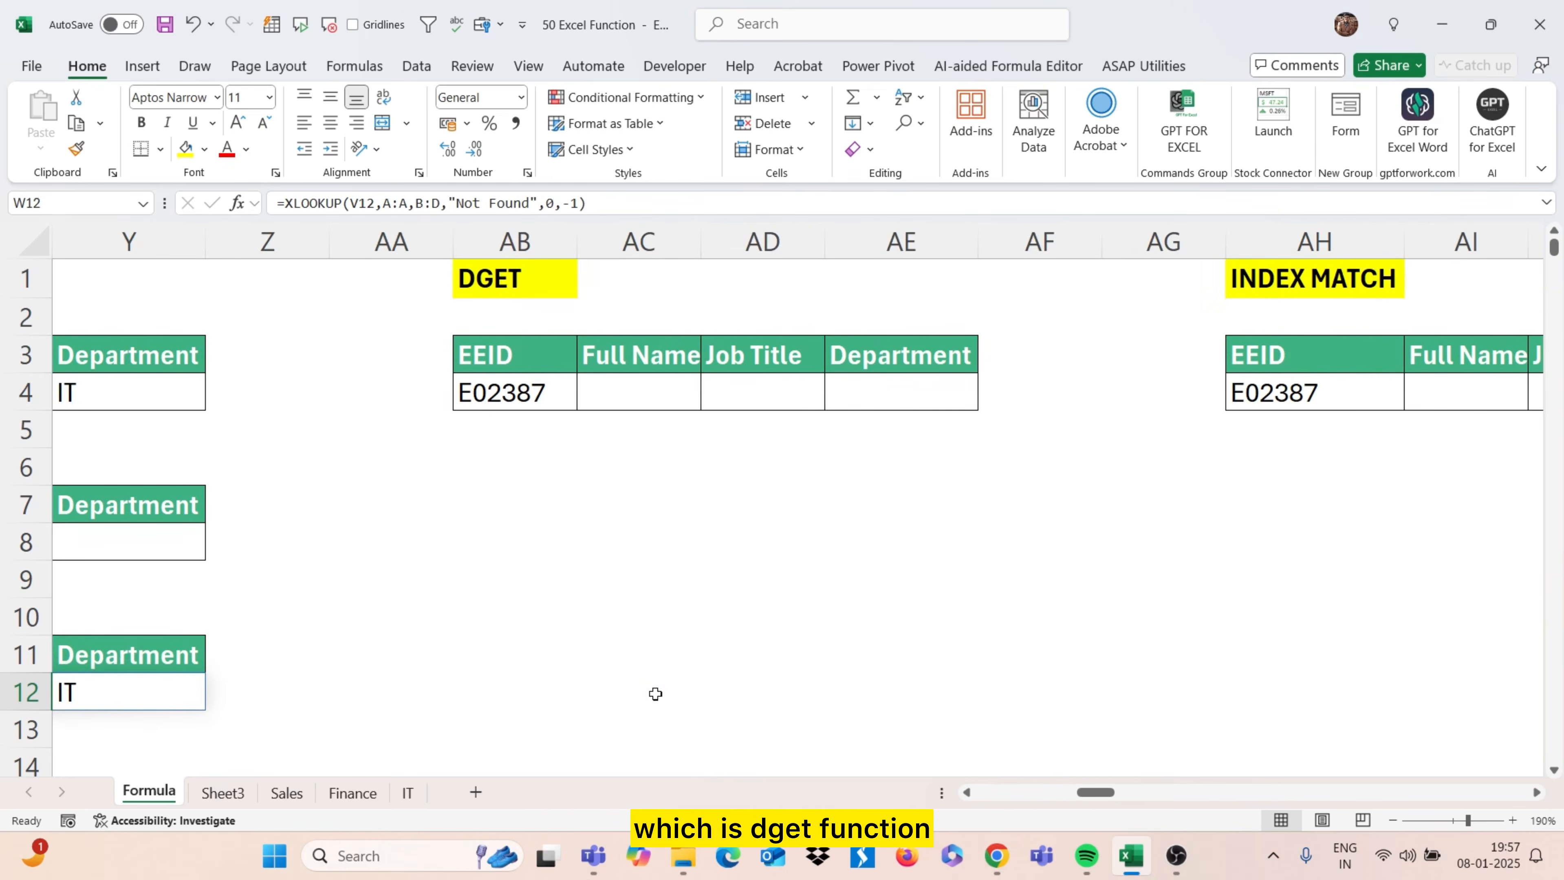
{"action": "left_click", "coordinate": [671, 392]}
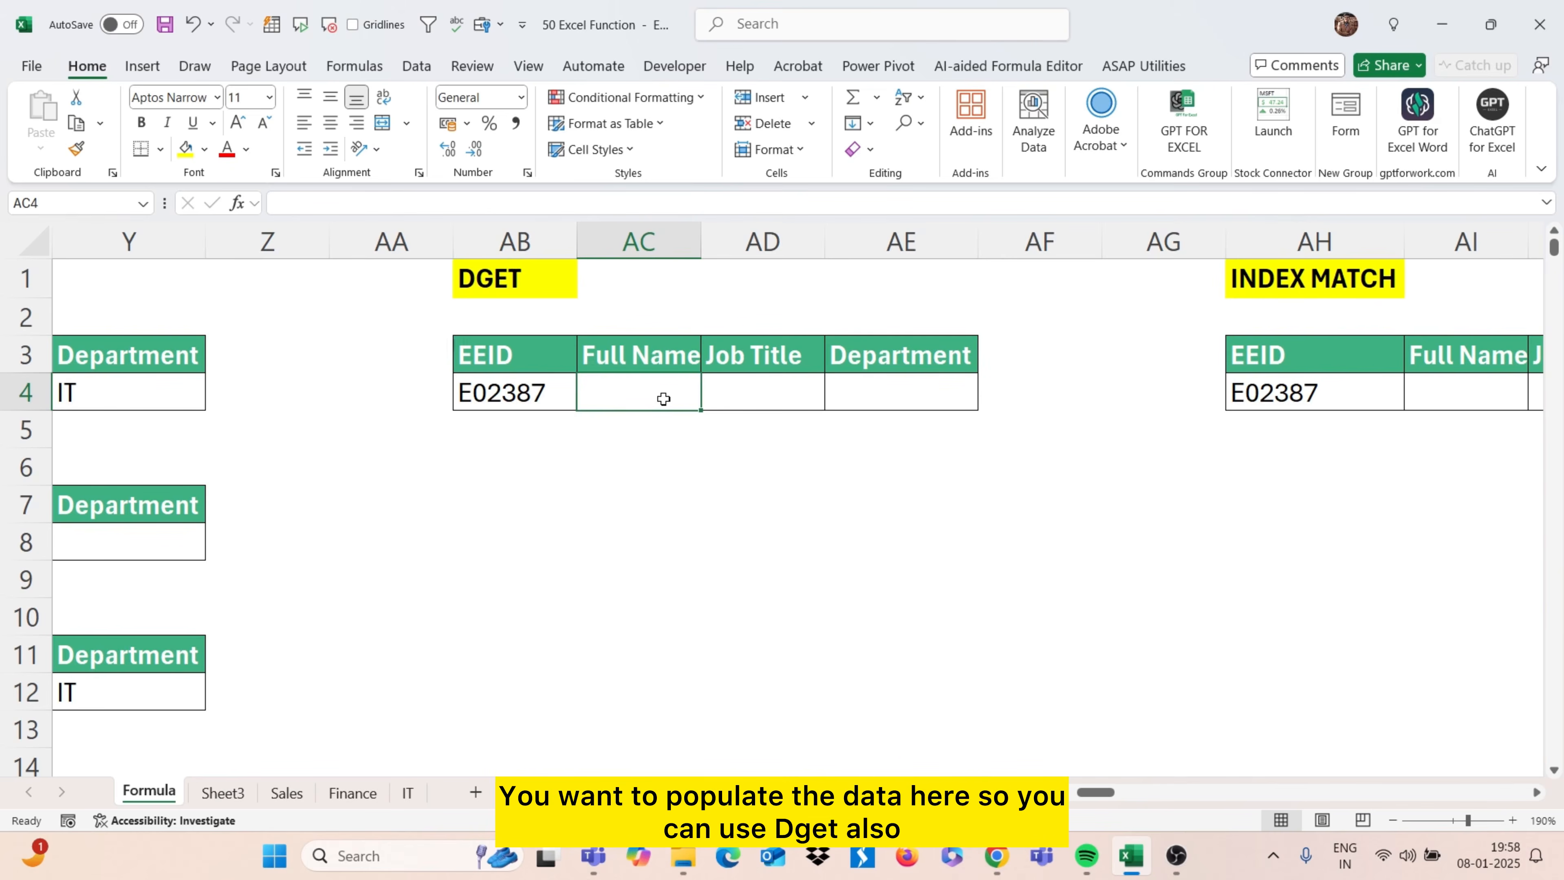
{"action": "type", "text": "=dget("}
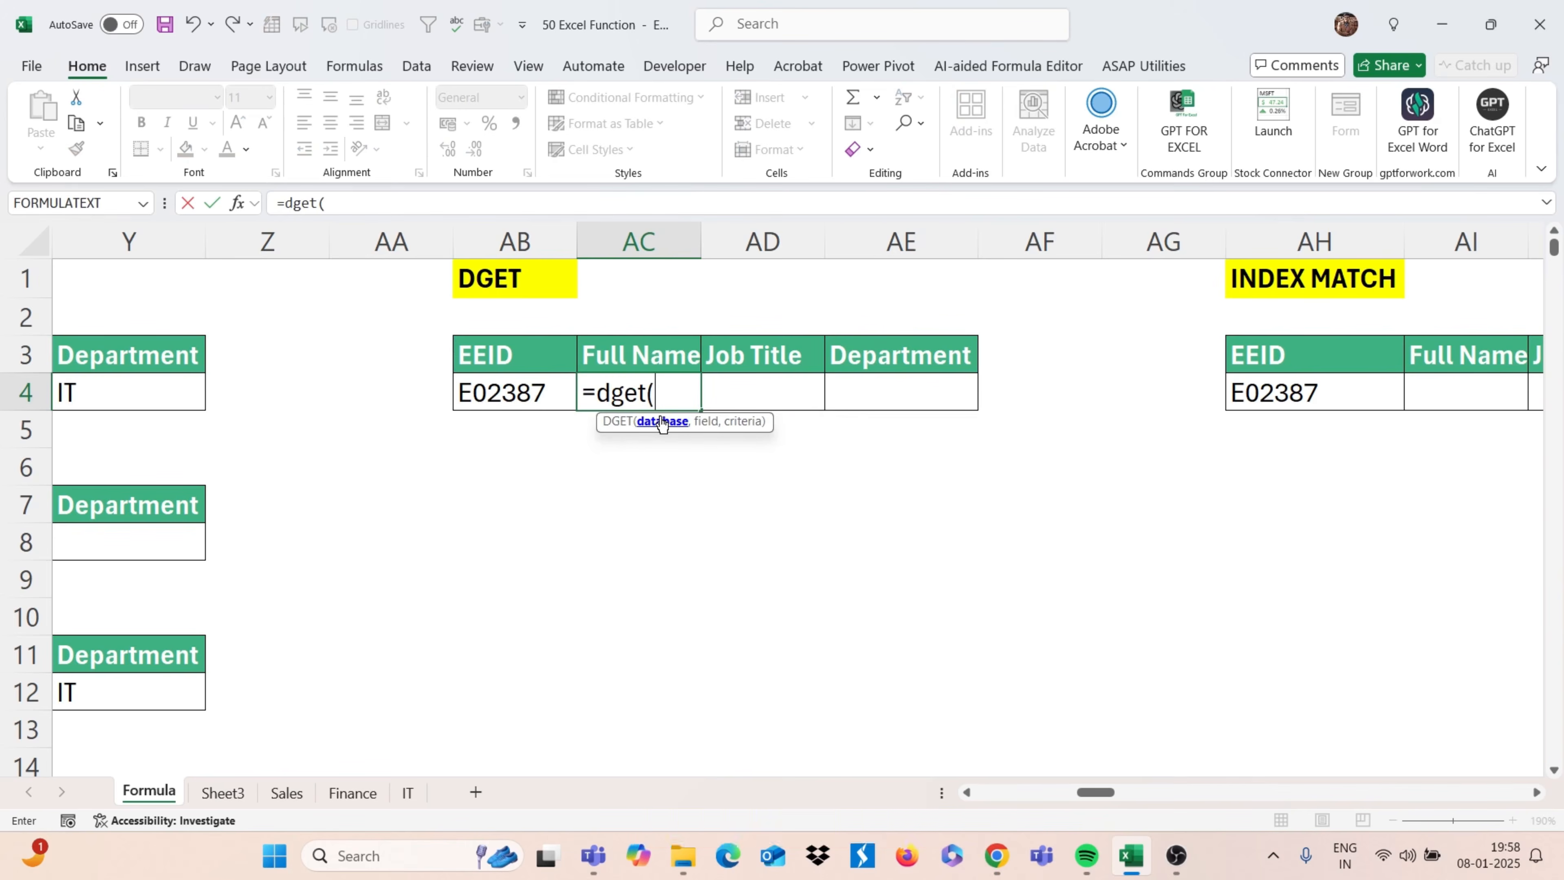
{"action": "scroll", "coordinate": [662, 424], "scroll_direction": "left", "scroll_amount": 10}
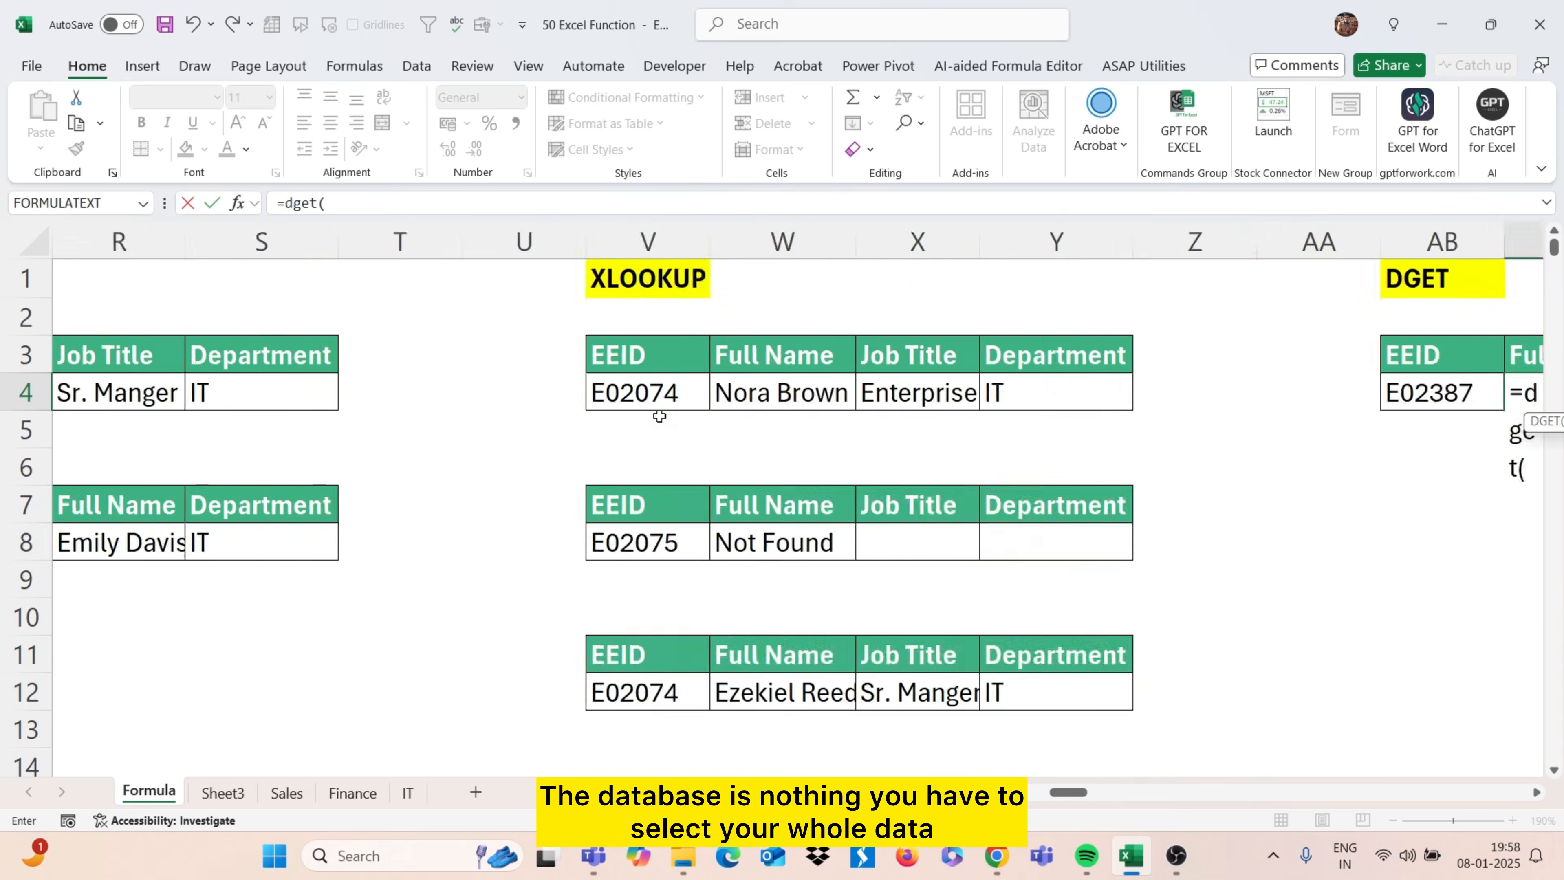
{"action": "left_click", "coordinate": [122, 281]}
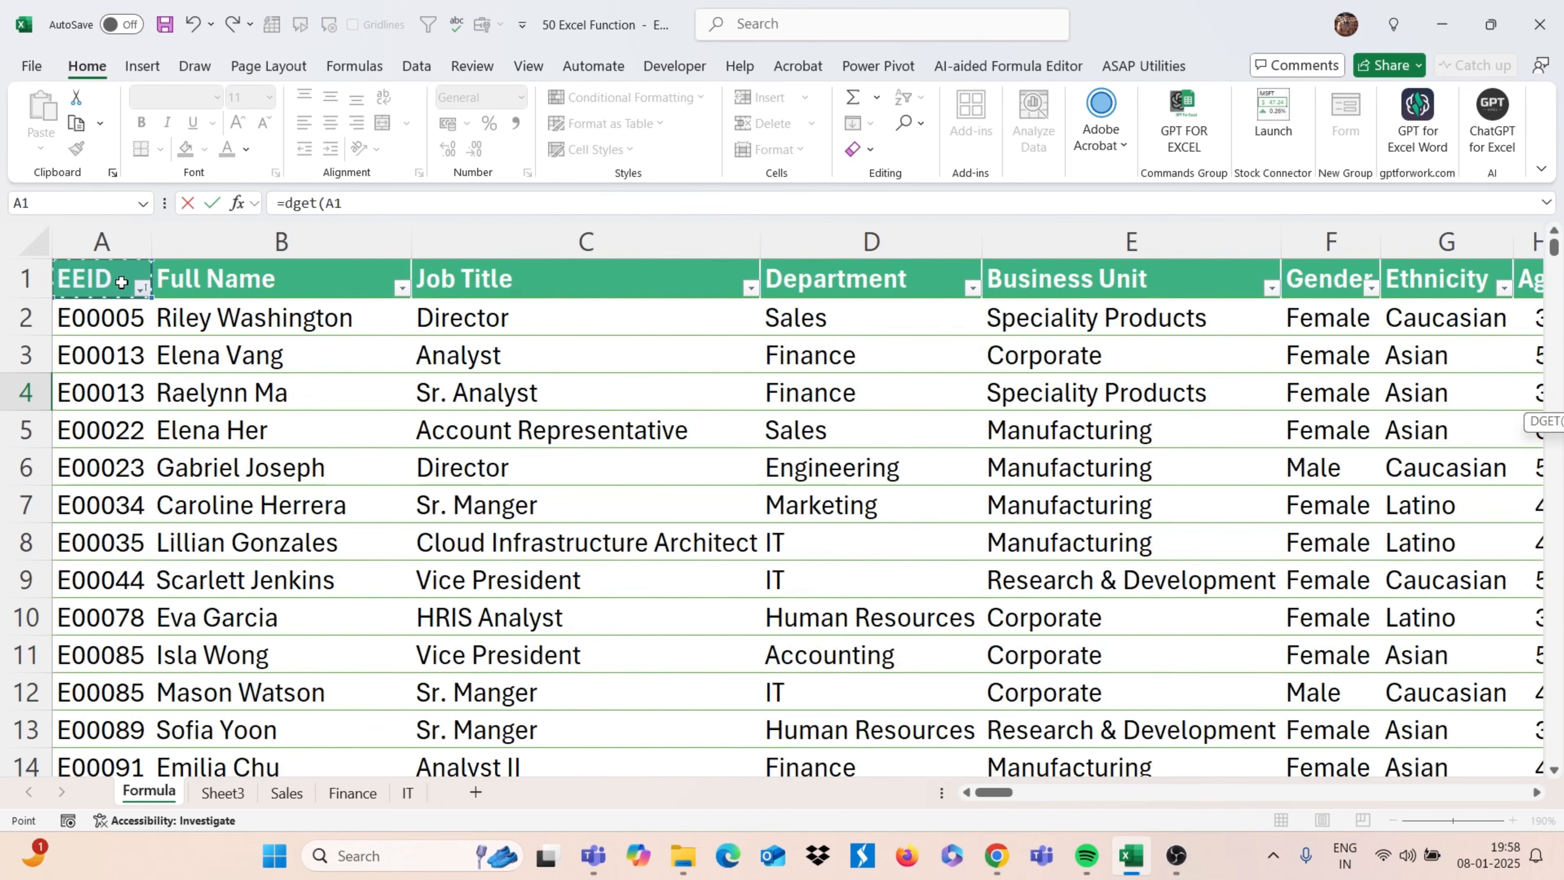
{"action": "key", "text": "ctrl+shift+Right"}
{"action": "key", "text": "ctrl+shift+Down"}
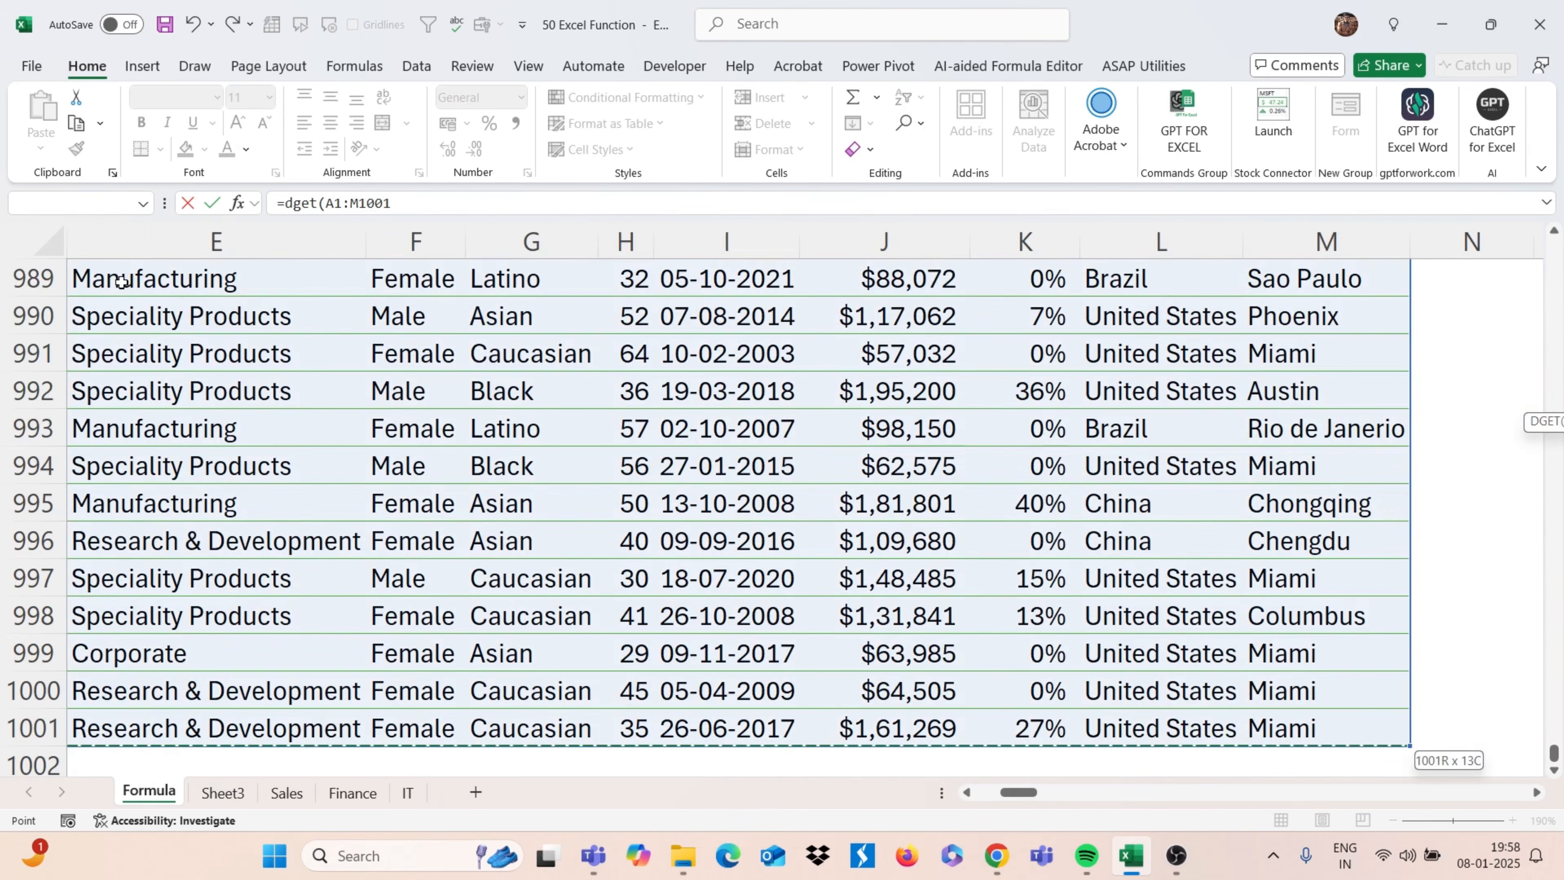
{"action": "type", "text": ","}
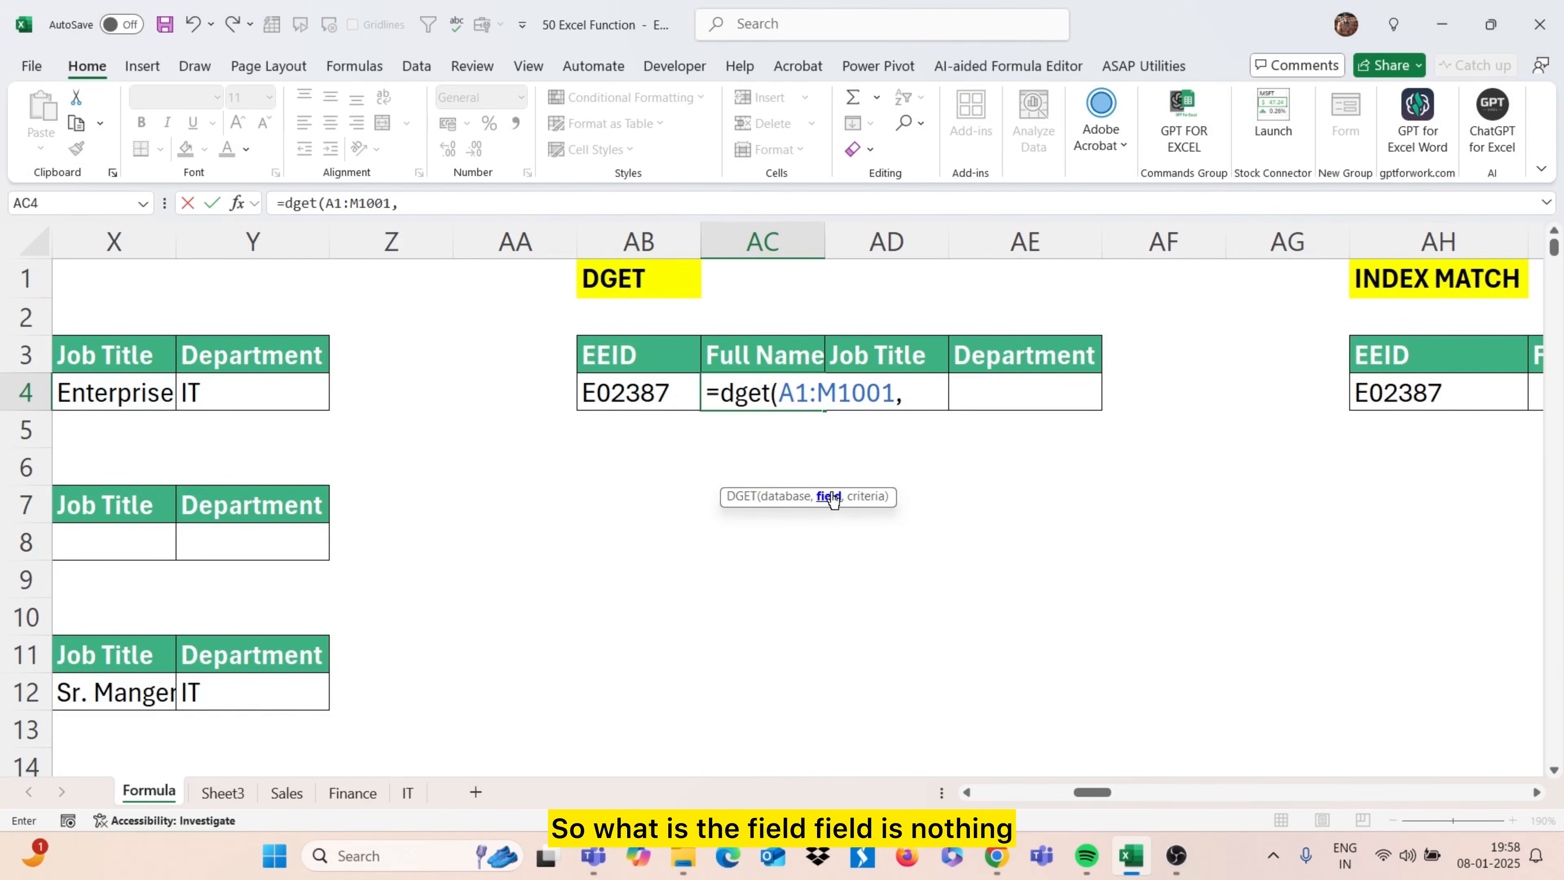
Complete AC4's DGET formula with the Full Name header AC3 as field and AB3:AB4 as criteria
{"action": "left_click", "coordinate": [769, 359]}
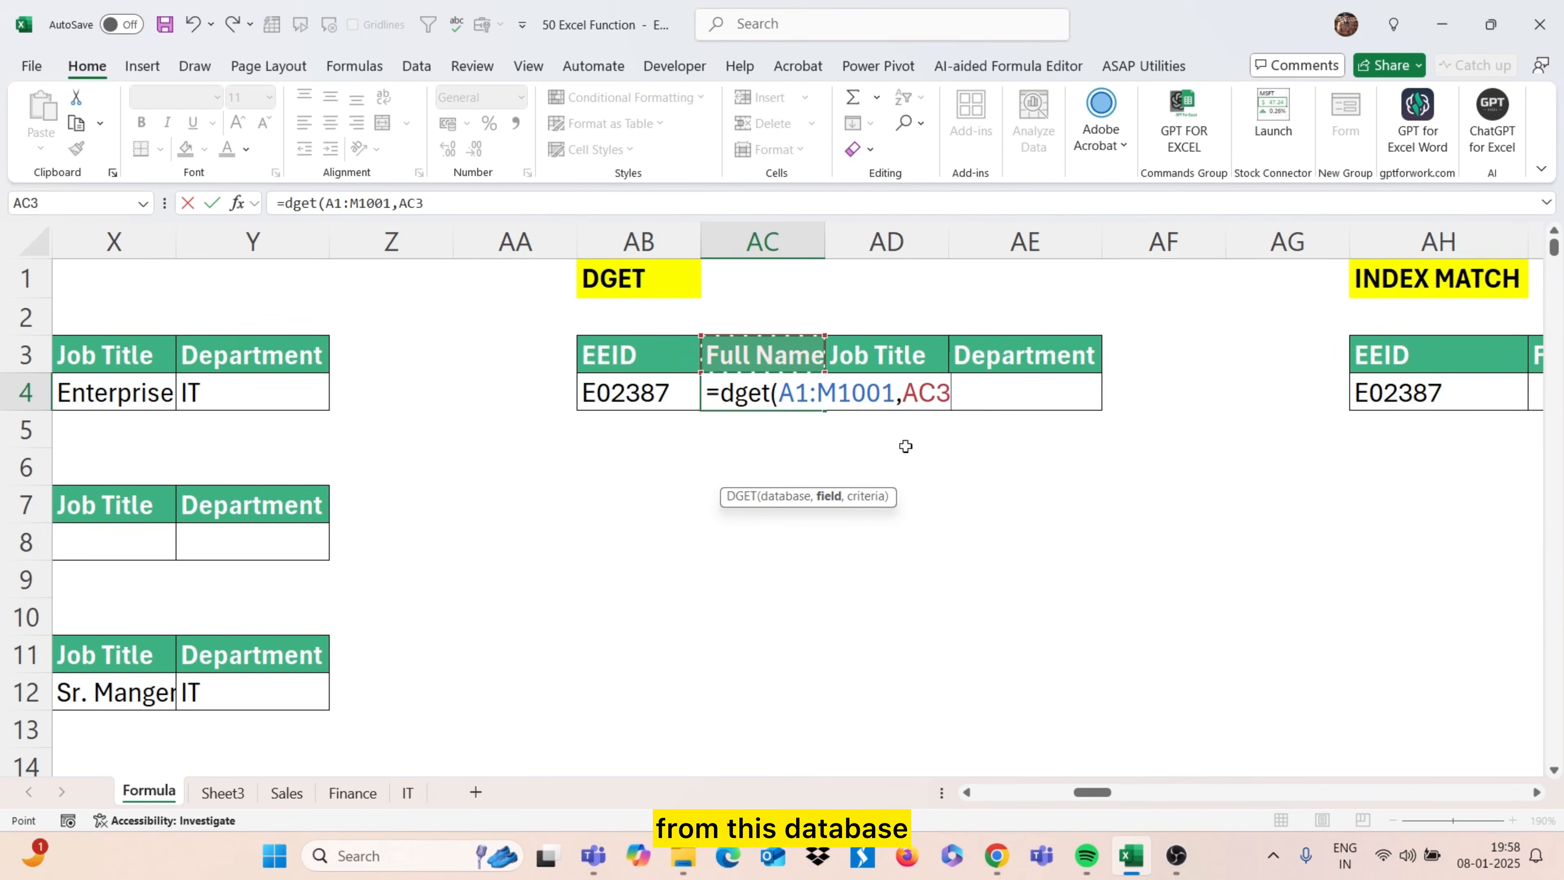
{"action": "type", "text": ","}
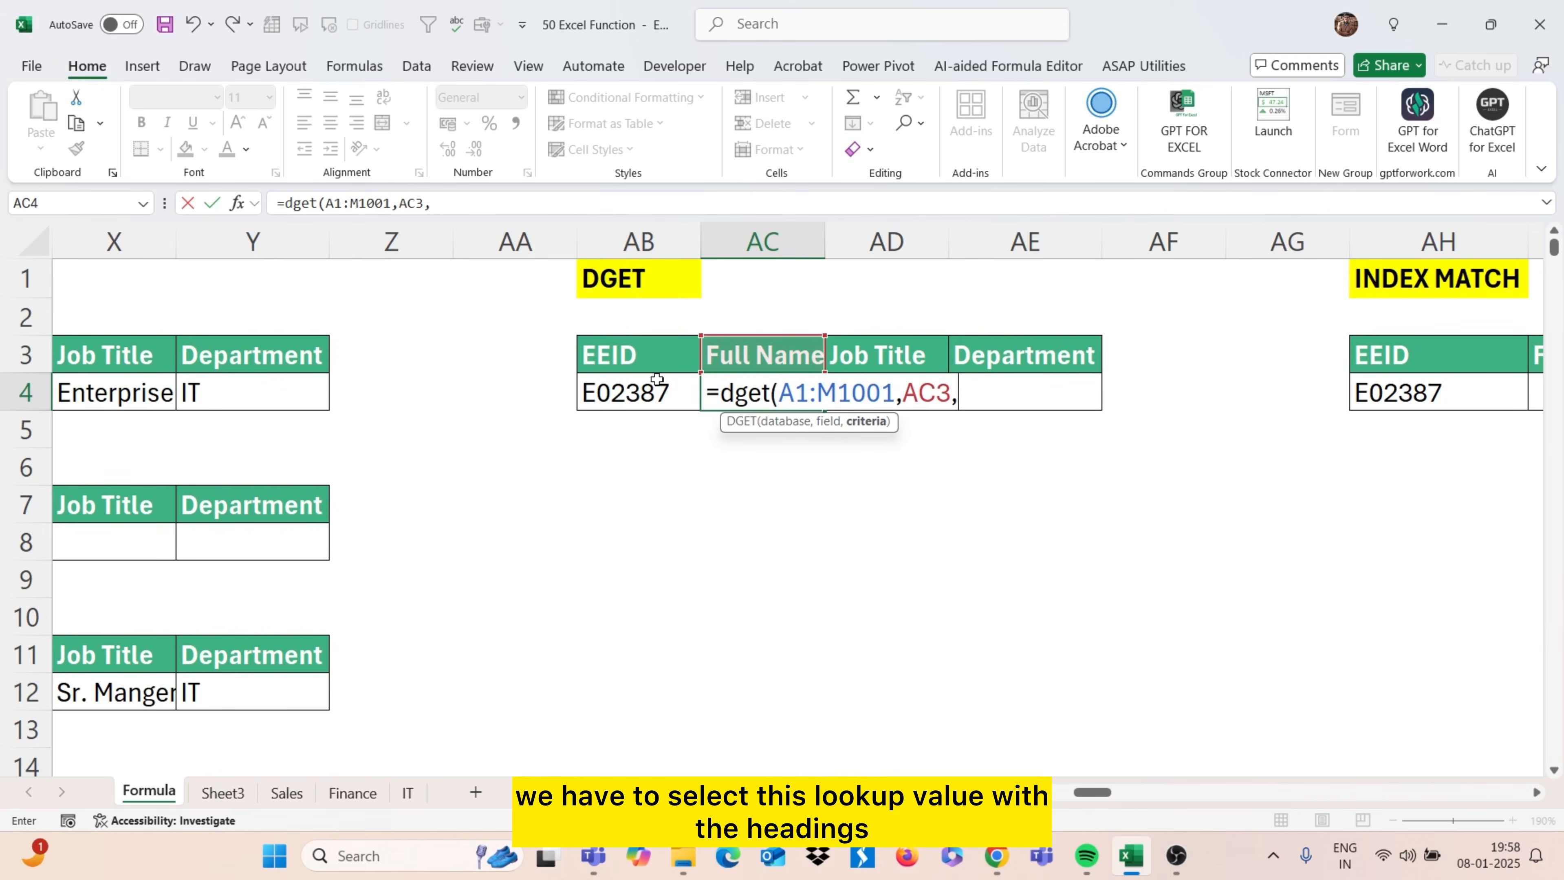
{"action": "left_click_drag", "start_coordinate": [650, 353], "coordinate": [638, 394]}
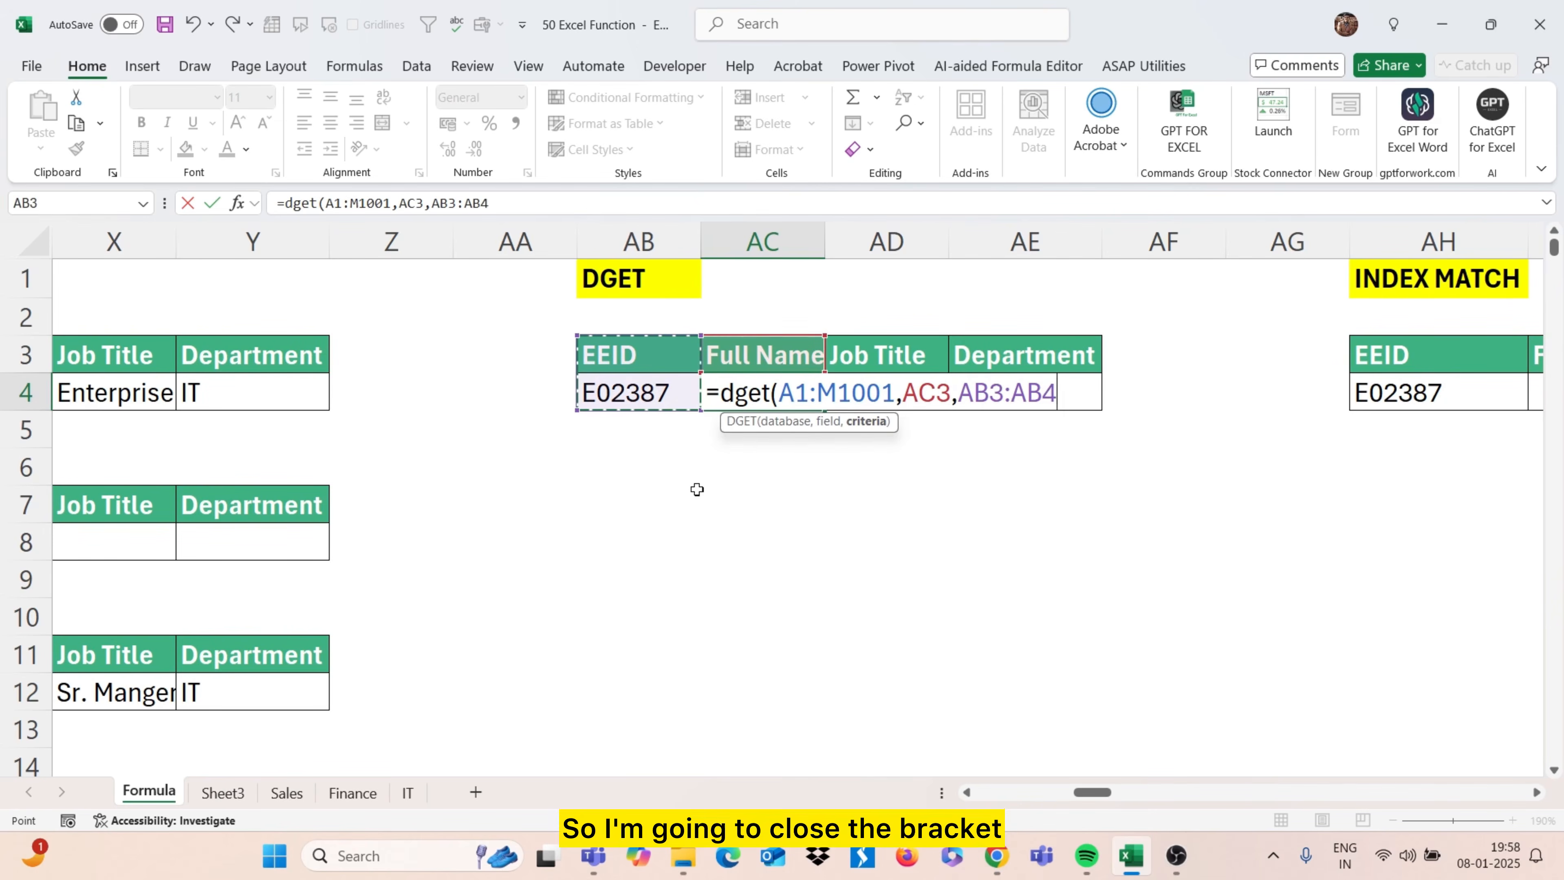
{"action": "type", "text": ")"}
{"action": "key", "text": "Return"}
Autofit column AC and fill AC4's DGET formula across to AE4, then inspect the references in AE4
{"action": "left_click", "coordinate": [784, 398]}
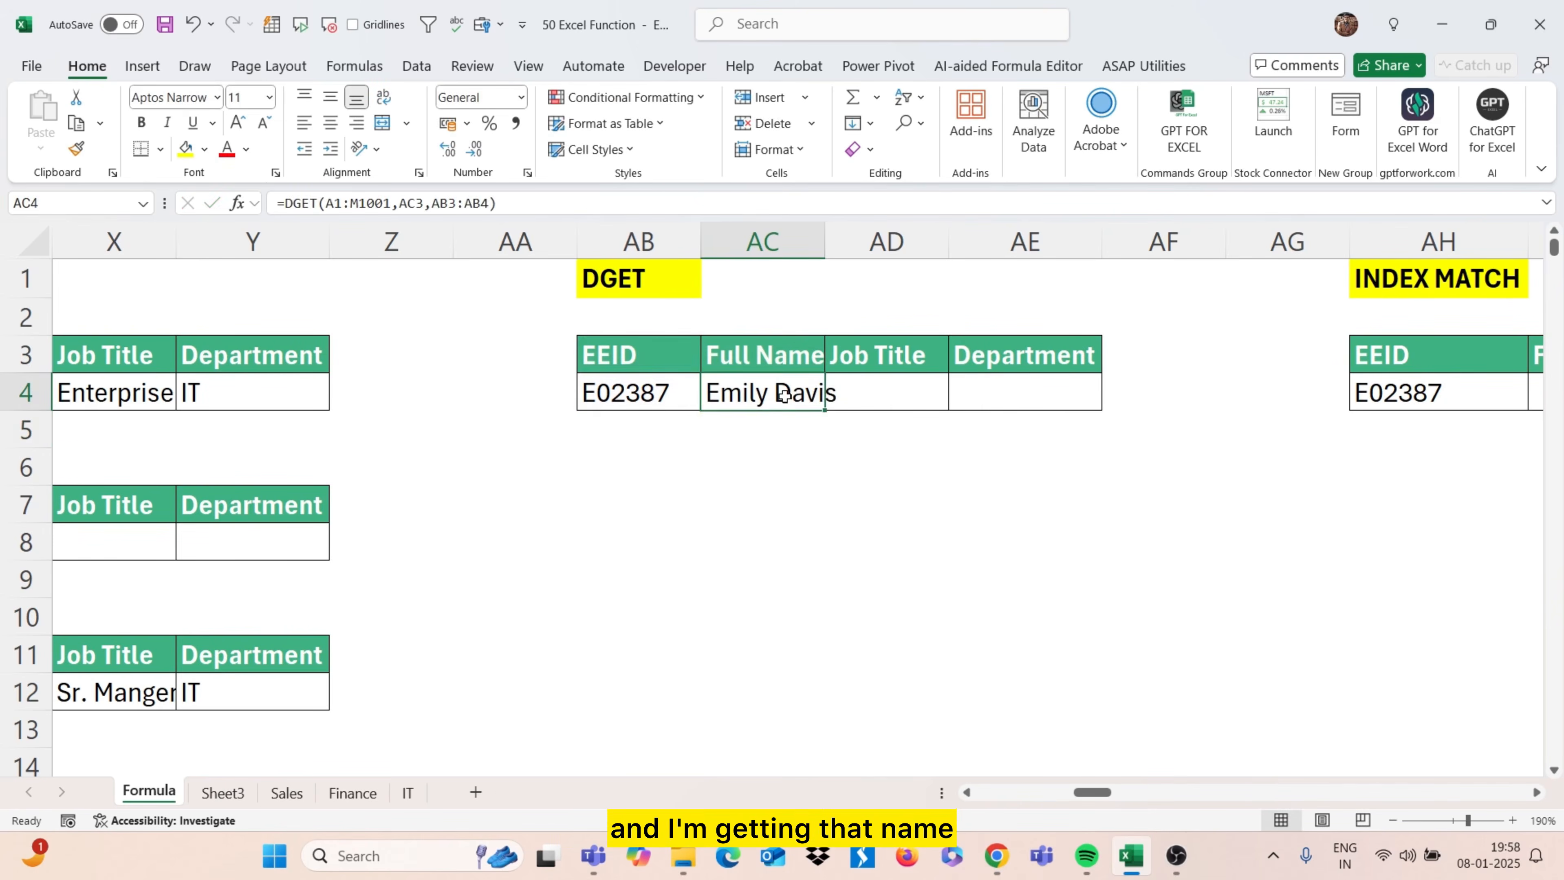
{"action": "double_click", "coordinate": [825, 243]}
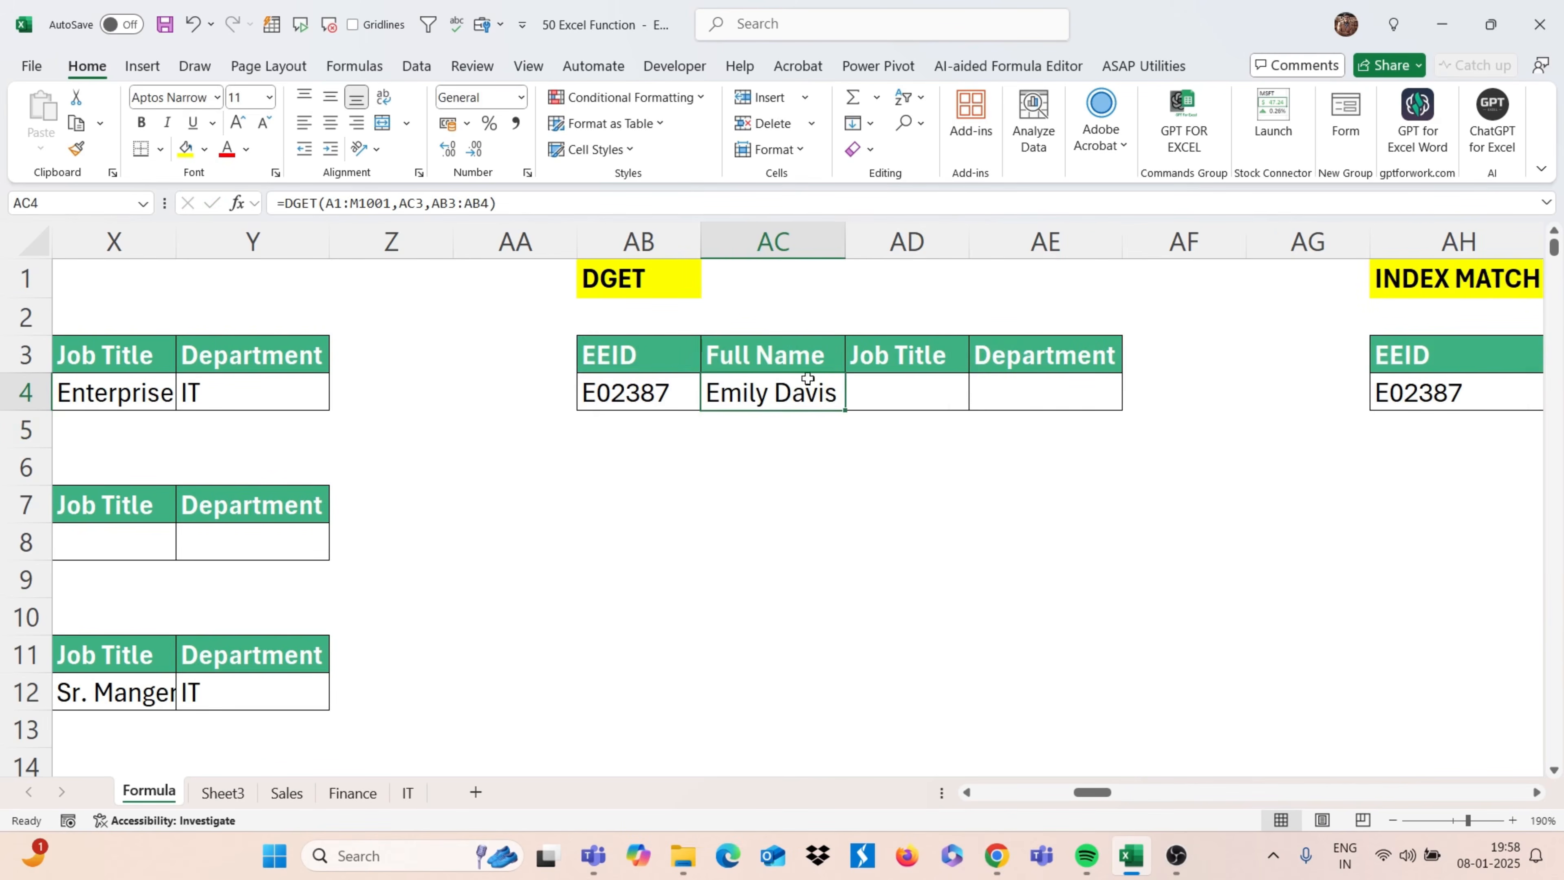
{"action": "left_click_drag", "start_coordinate": [845, 409], "coordinate": [1123, 402]}
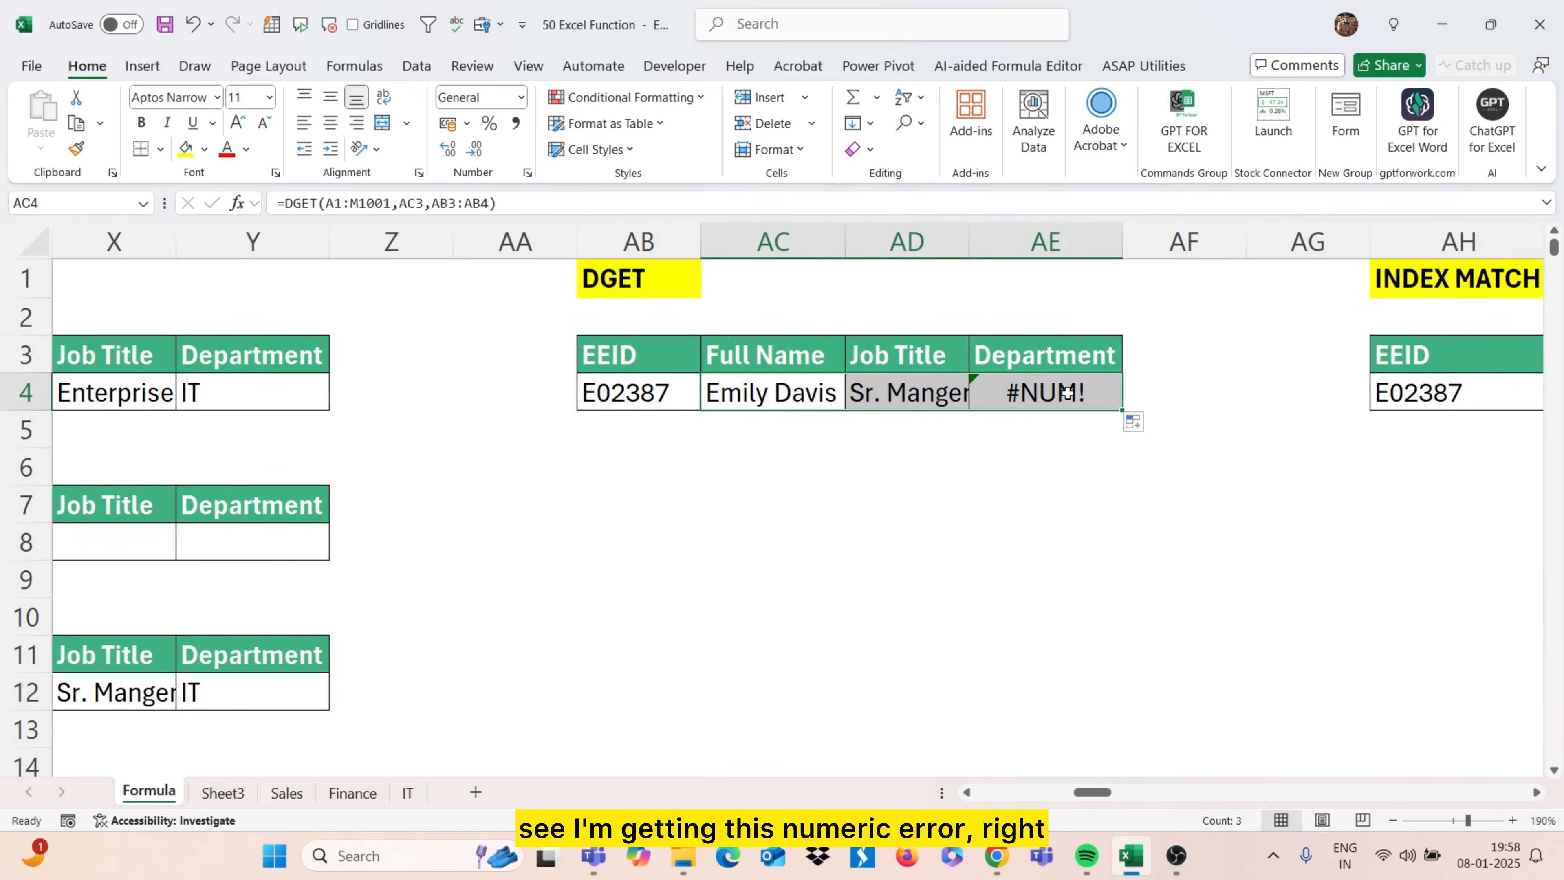
{"action": "double_click", "coordinate": [1025, 401]}
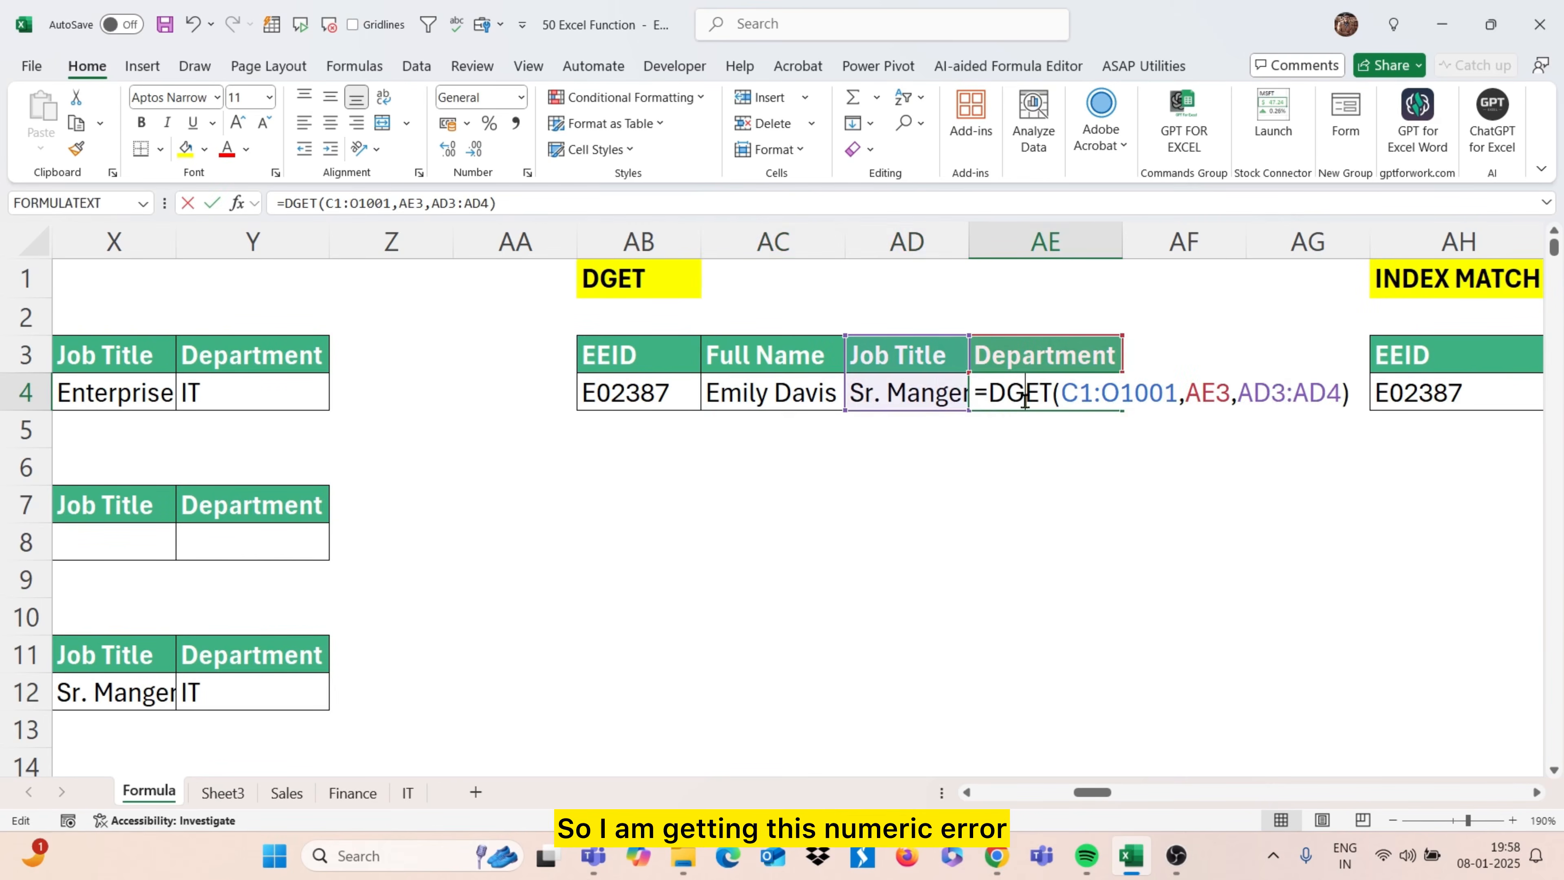
Make the database and criteria references in AC4's DGET formula absolute, as $A$1:$M$1001 and $AB$3:$AB$4
{"action": "double_click", "coordinate": [770, 399]}
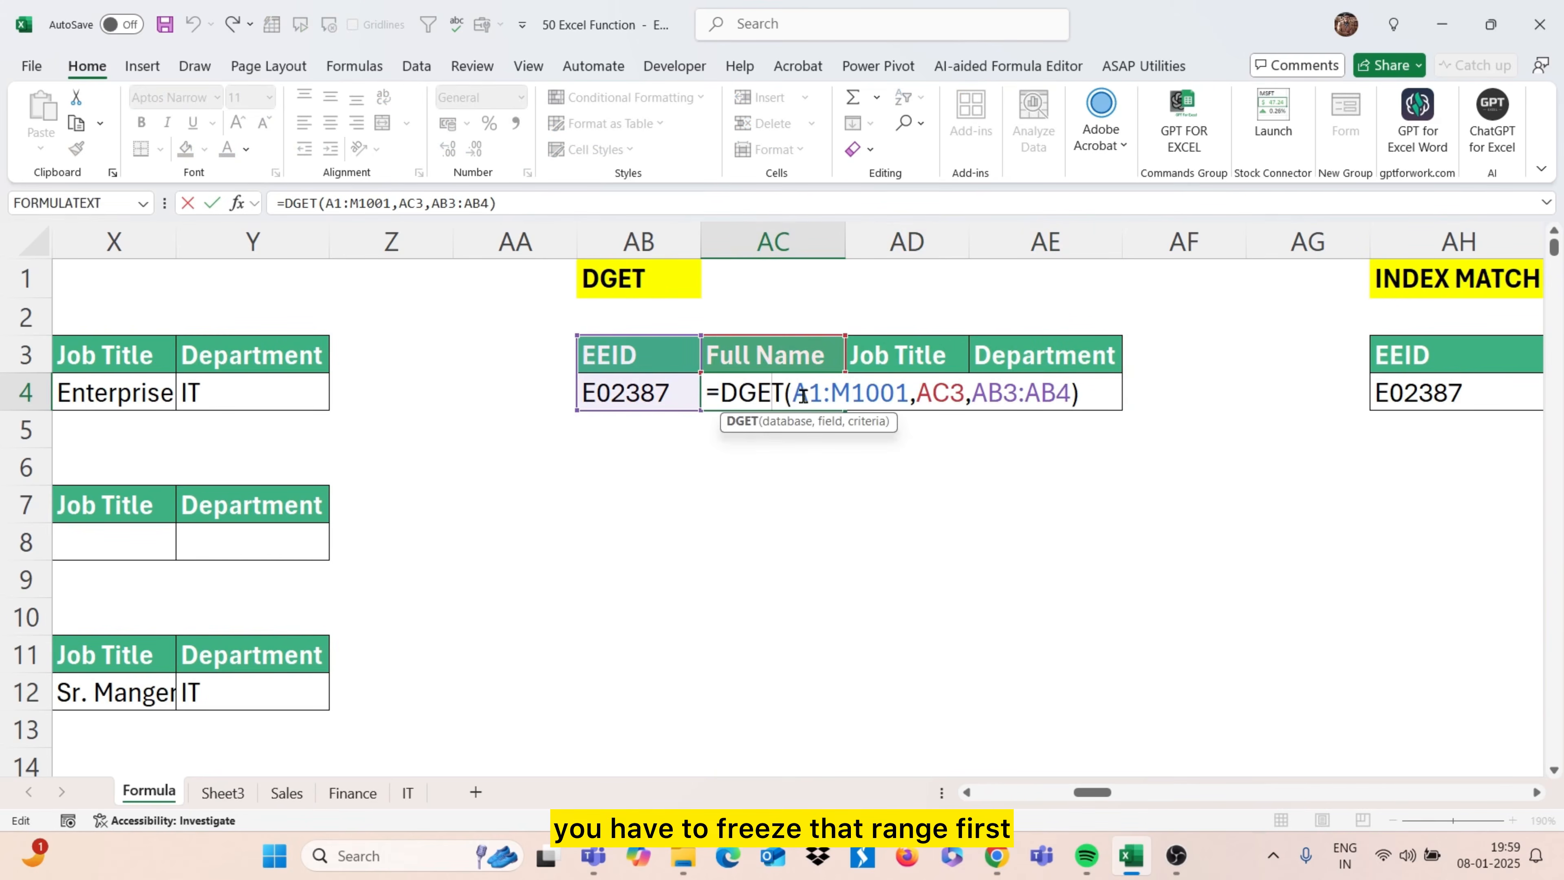
{"action": "left_click_drag", "start_coordinate": [798, 393], "coordinate": [903, 395]}
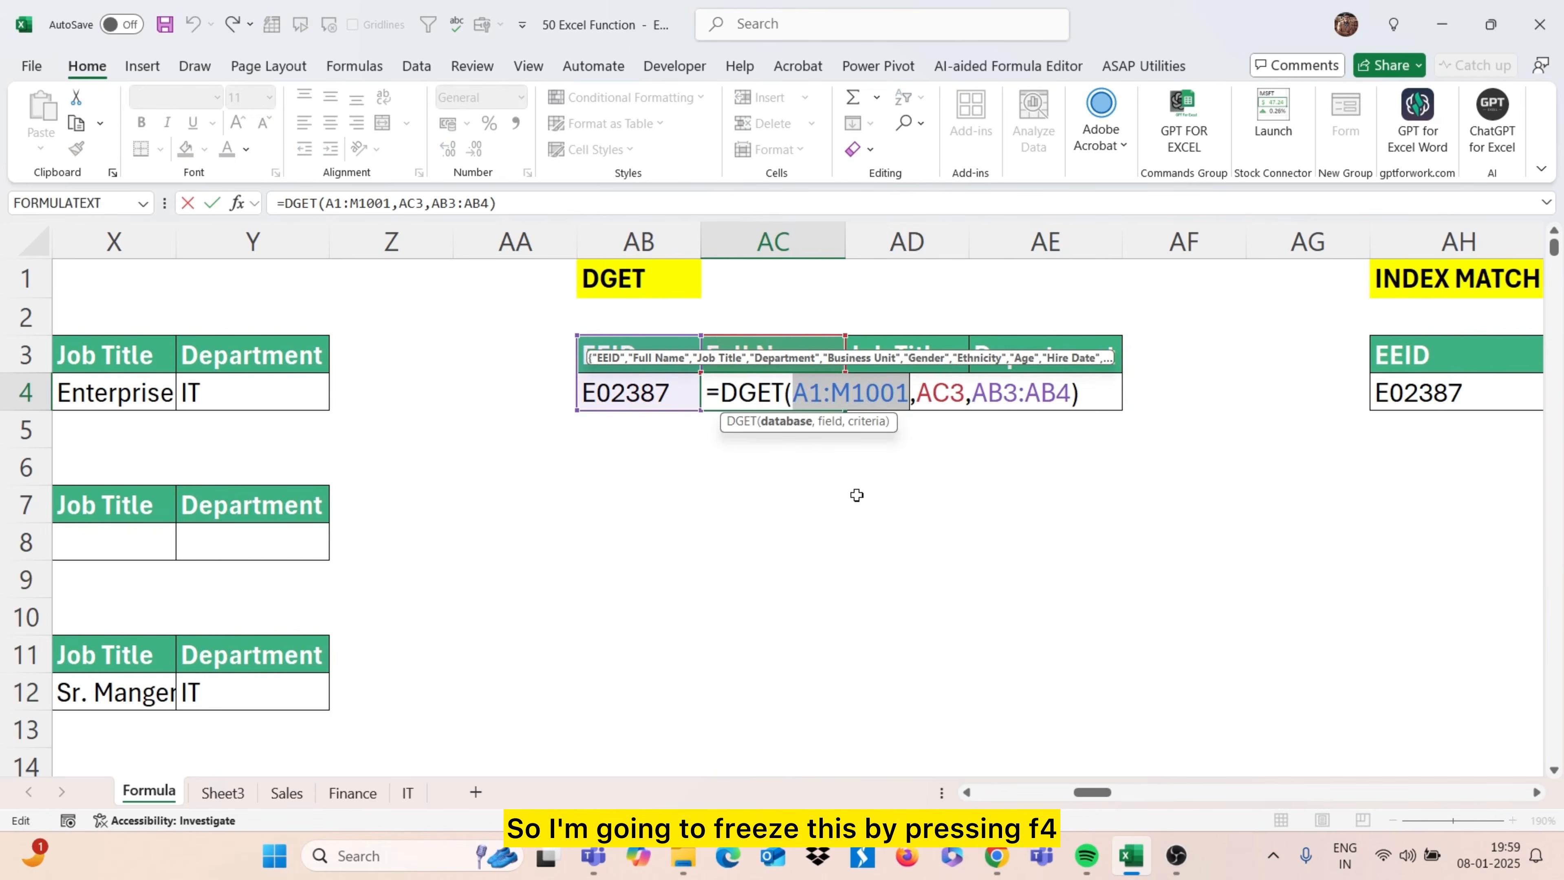
{"action": "key", "text": "F4"}
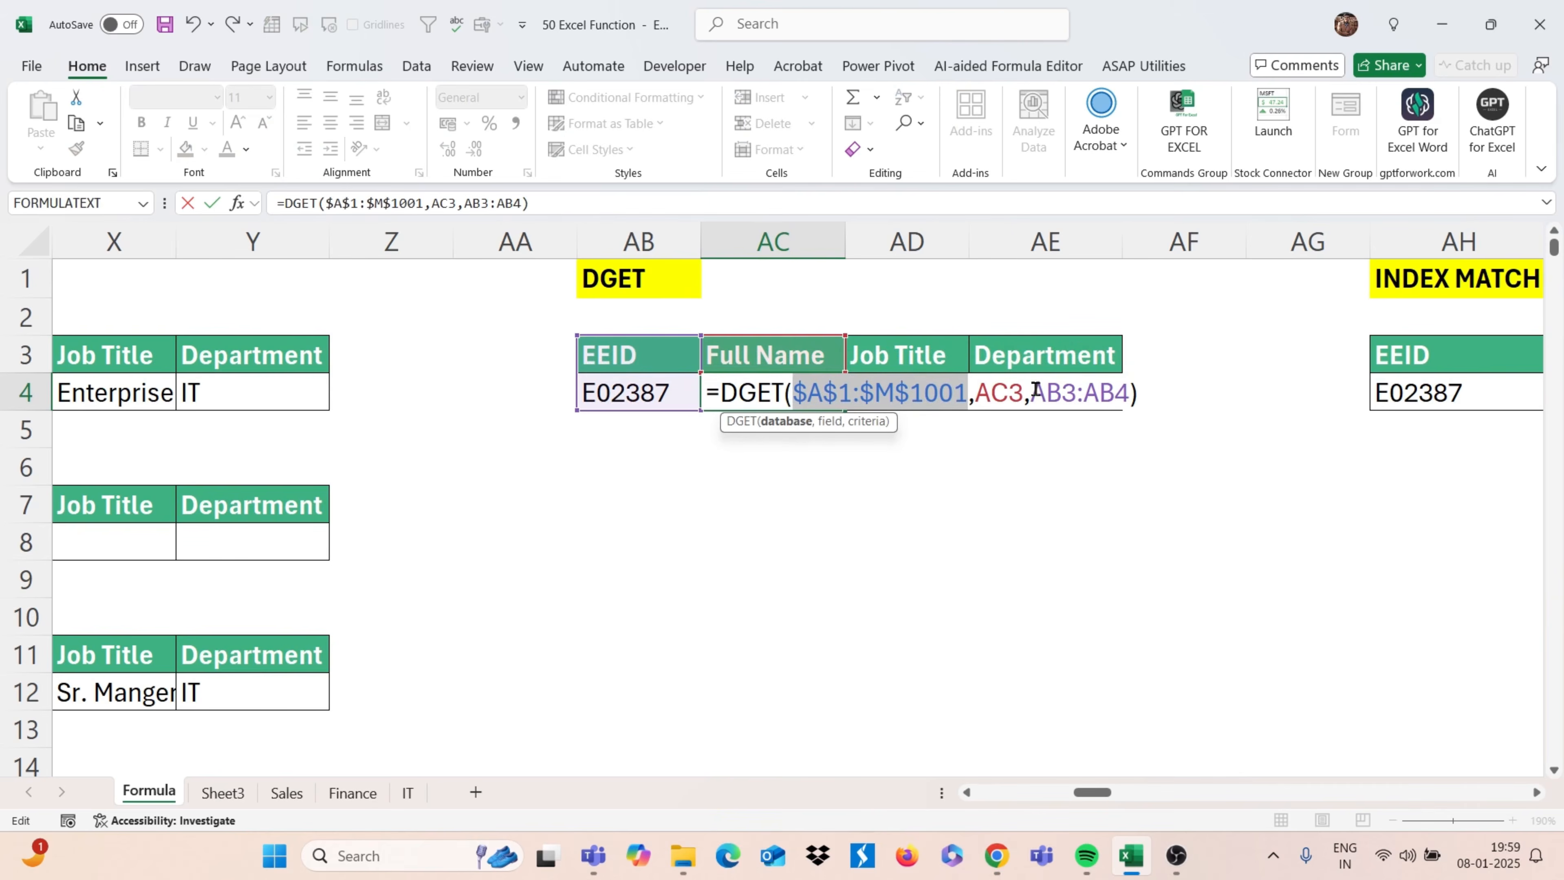
{"action": "left_click_drag", "start_coordinate": [1030, 393], "coordinate": [1125, 393]}
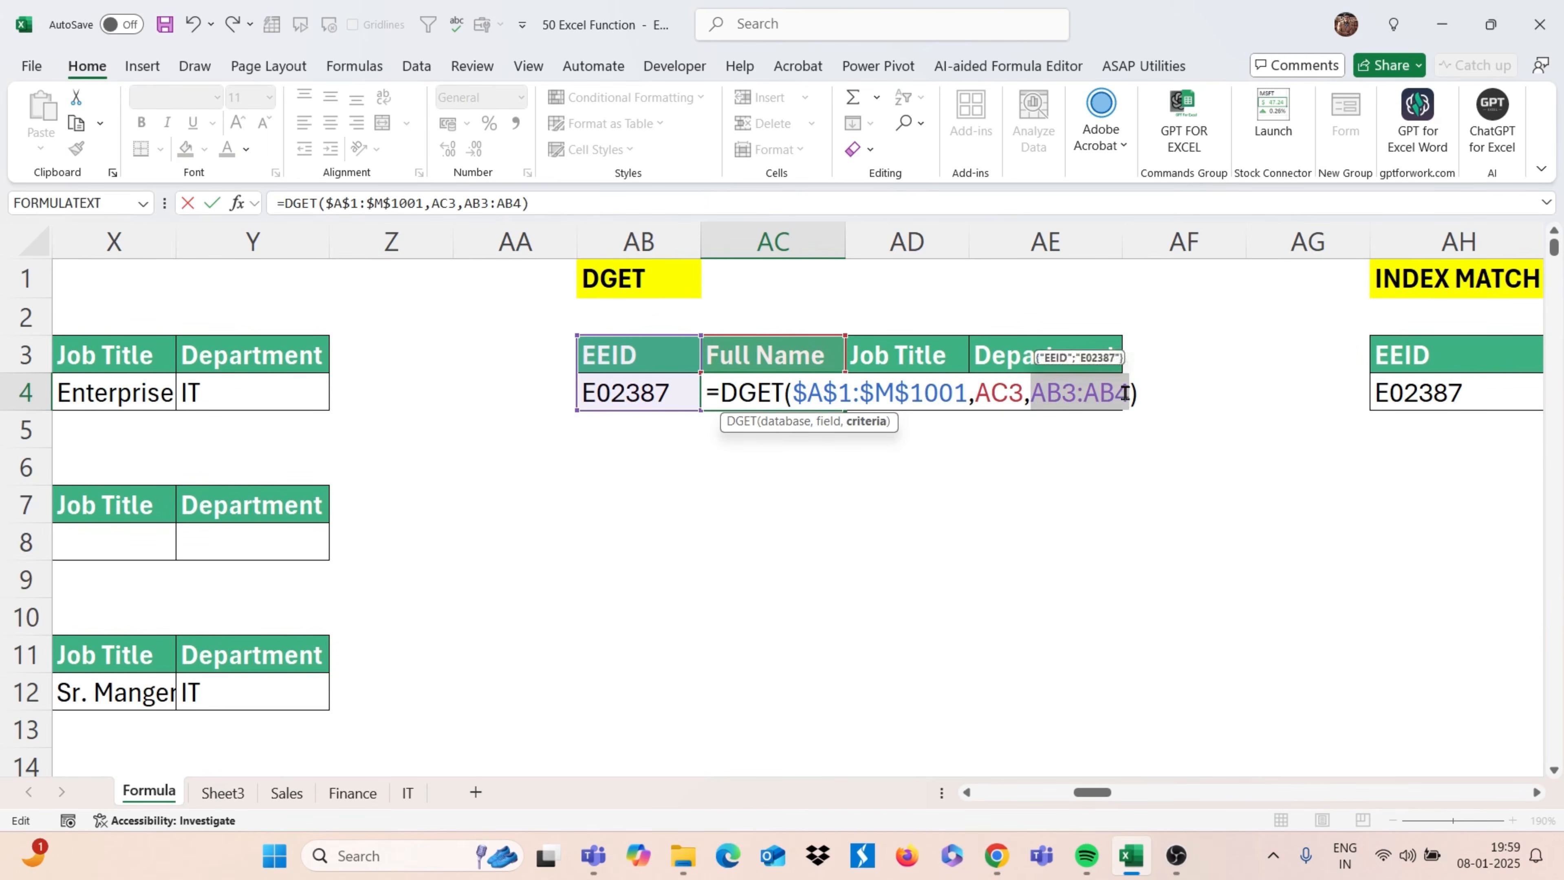
{"action": "key", "text": "F4"}
{"action": "key", "text": "Return"}
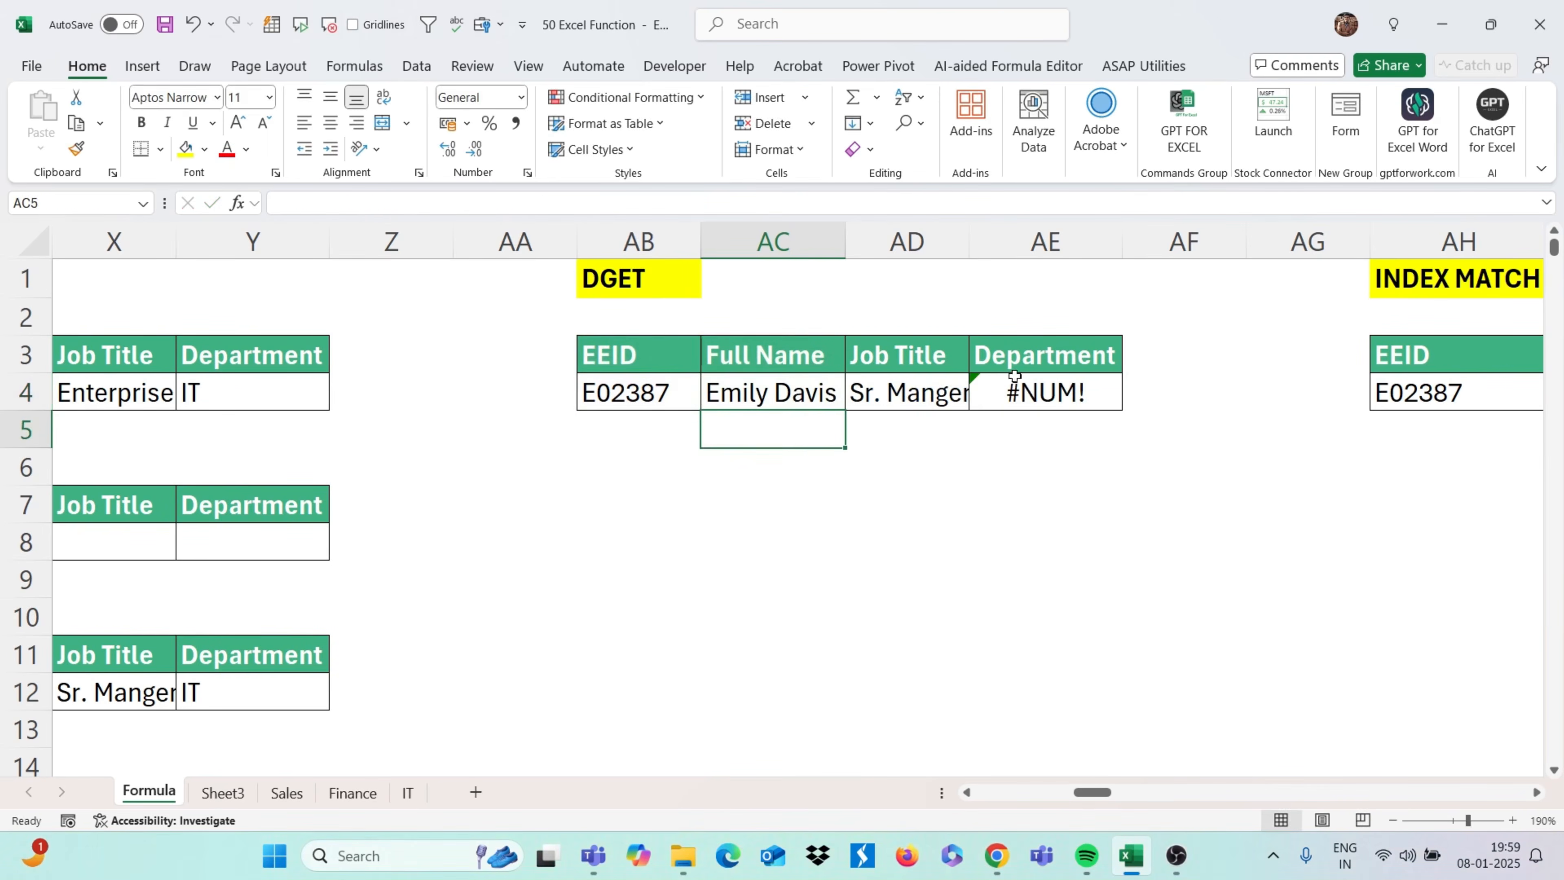
Fill the corrected DGET formula from AC4 across to AE4 and widen column AD to fit the job title
{"action": "left_click", "coordinate": [805, 392]}
{"action": "left_click_drag", "start_coordinate": [845, 407], "coordinate": [1055, 400]}
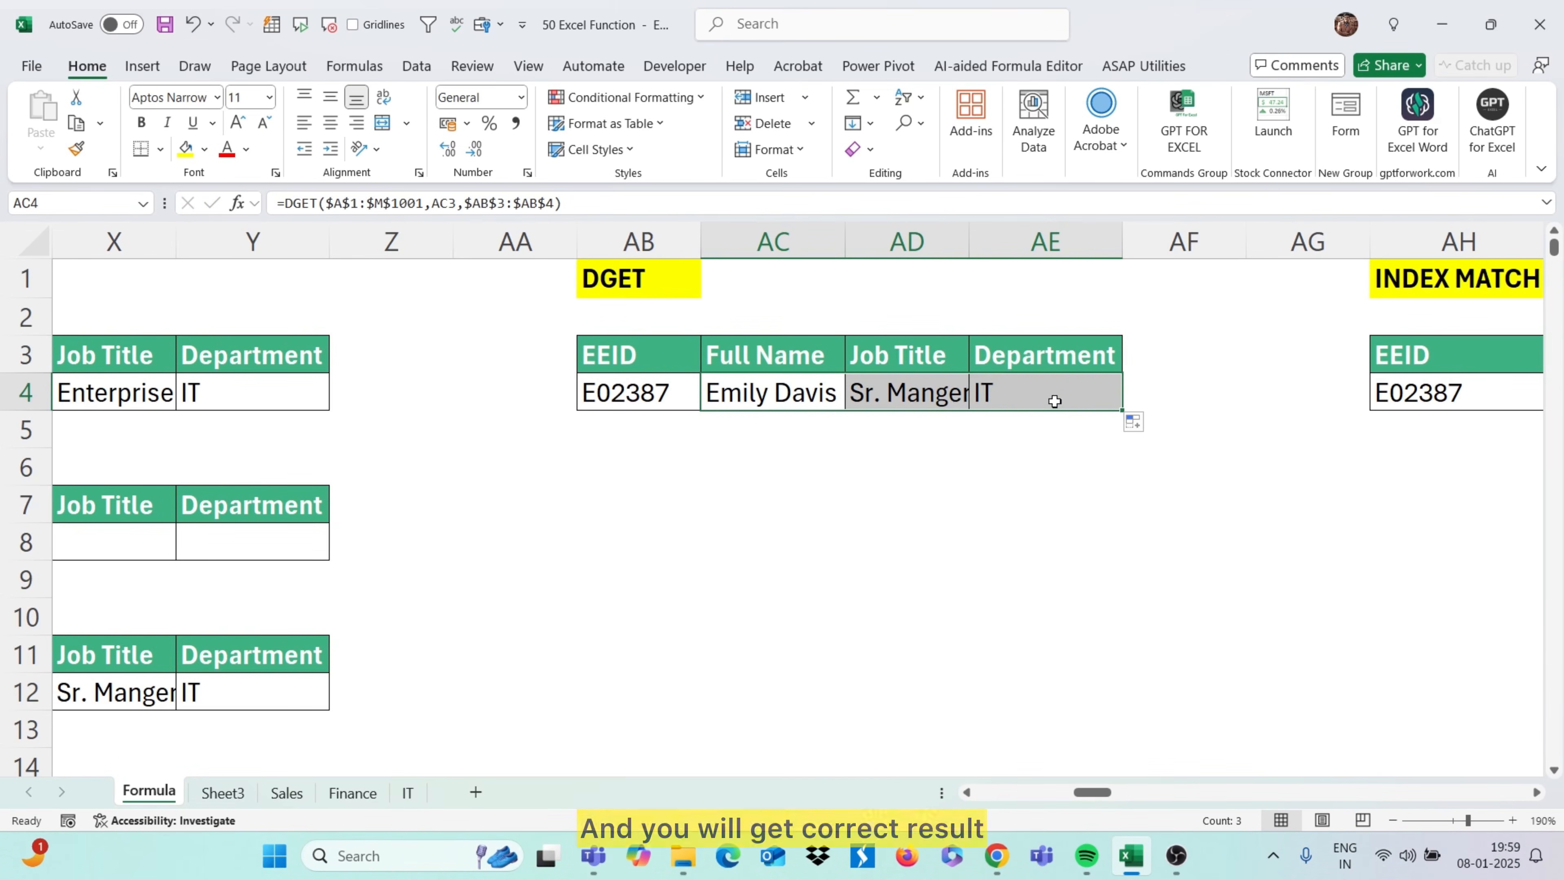
{"action": "left_click_drag", "start_coordinate": [964, 242], "coordinate": [978, 242]}
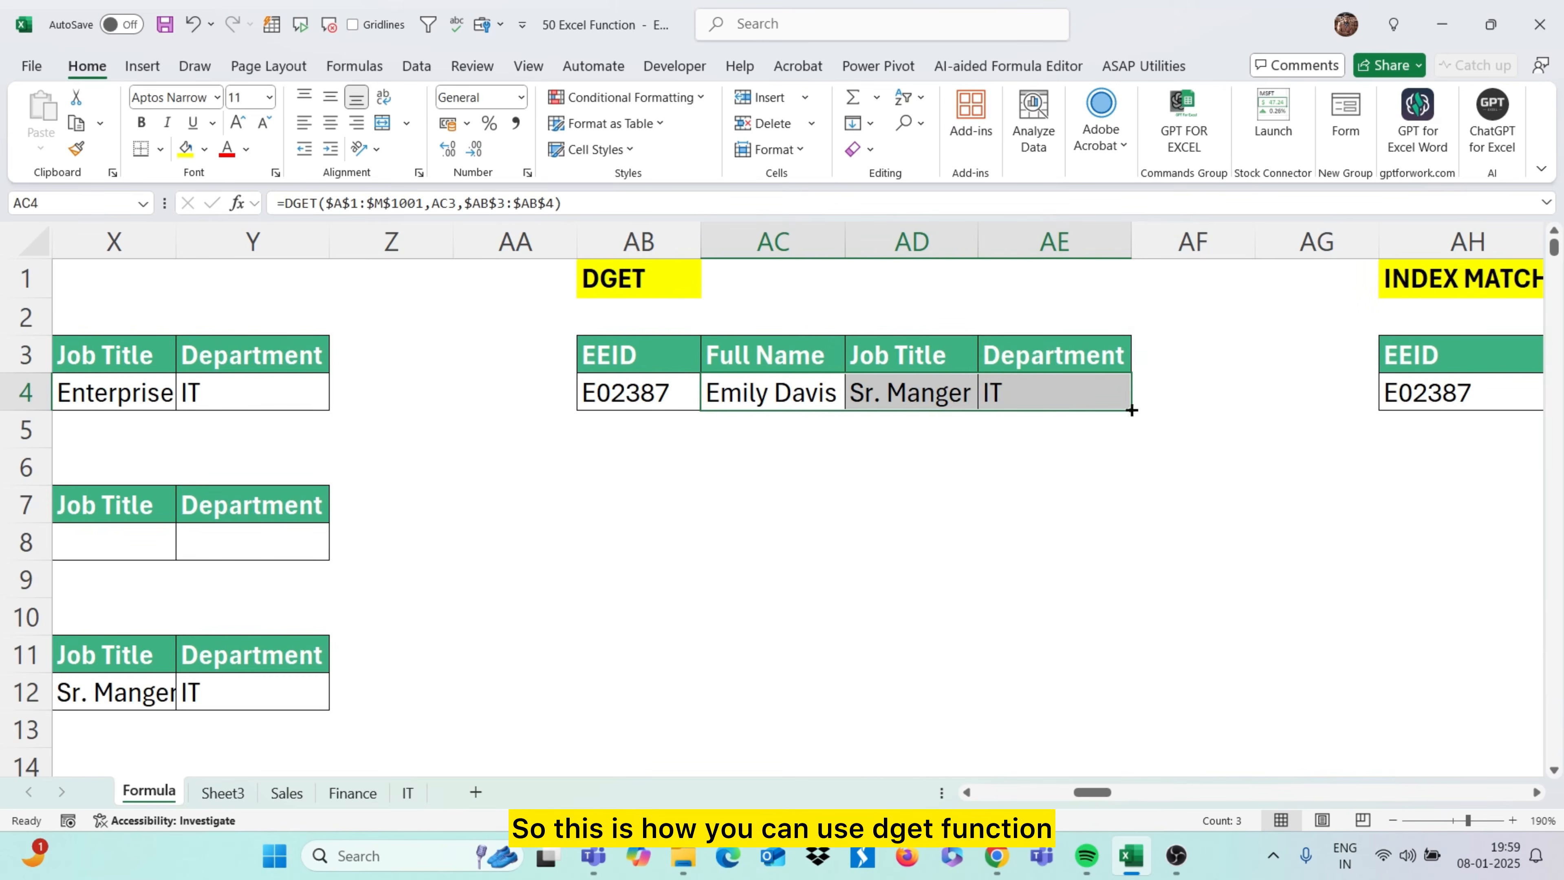
Start an INDEX formula in AI4 of the INDEX MATCH table with the whole employee database A1:M1001 as the array
{"action": "left_click", "coordinate": [1073, 386]}
{"action": "scroll", "coordinate": [1072, 385], "scroll_direction": "right", "scroll_amount": 3}
{"action": "scroll", "coordinate": [1072, 385], "scroll_direction": "right", "scroll_amount": 2}
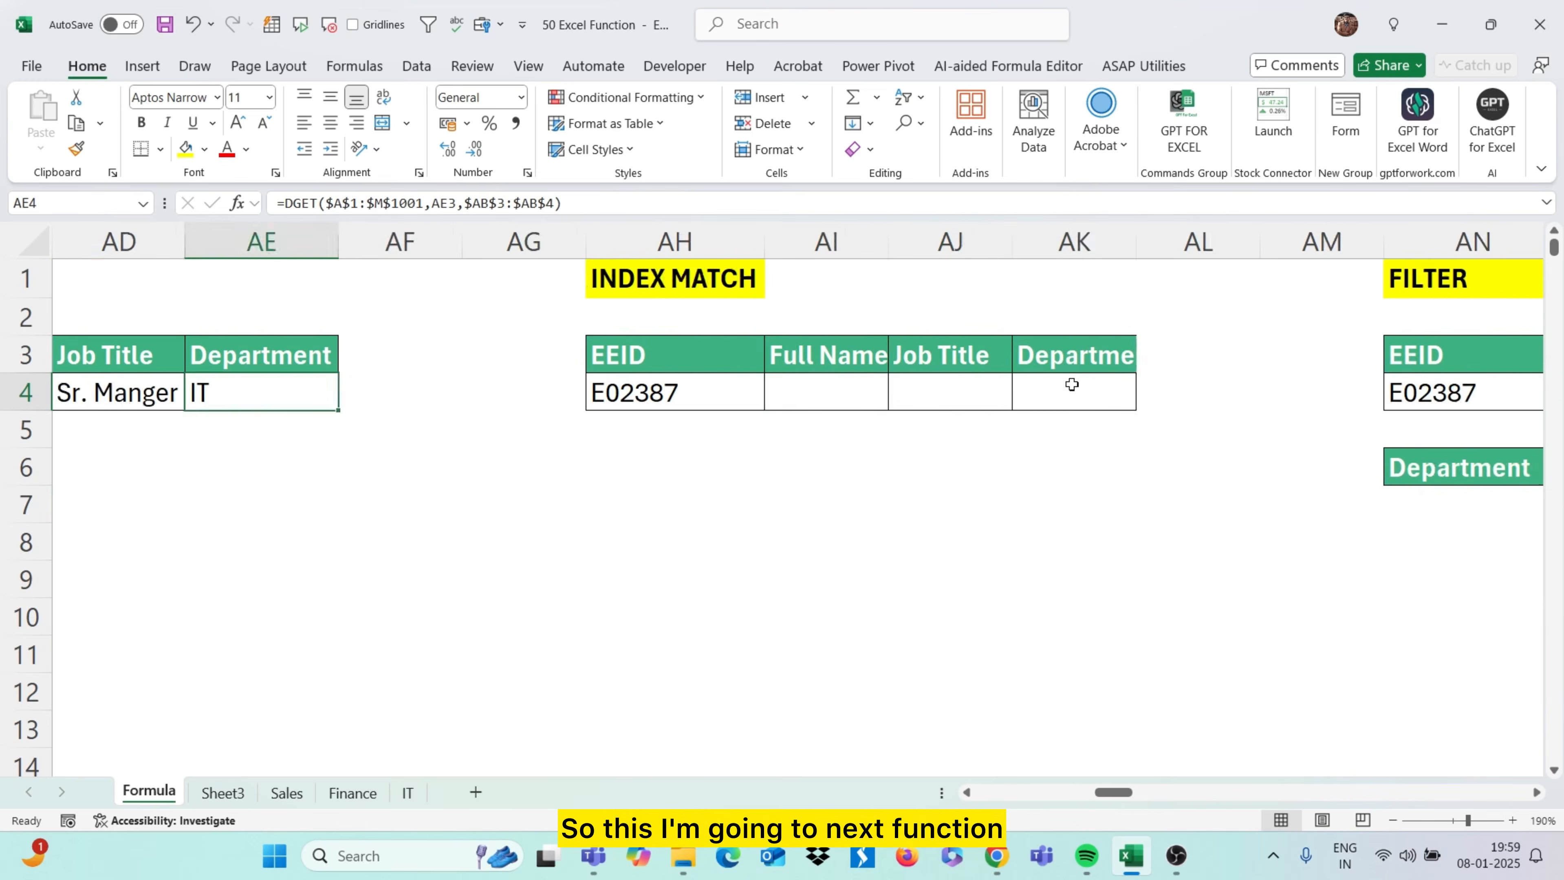
{"action": "scroll", "coordinate": [1073, 385], "scroll_direction": "right", "scroll_amount": 2}
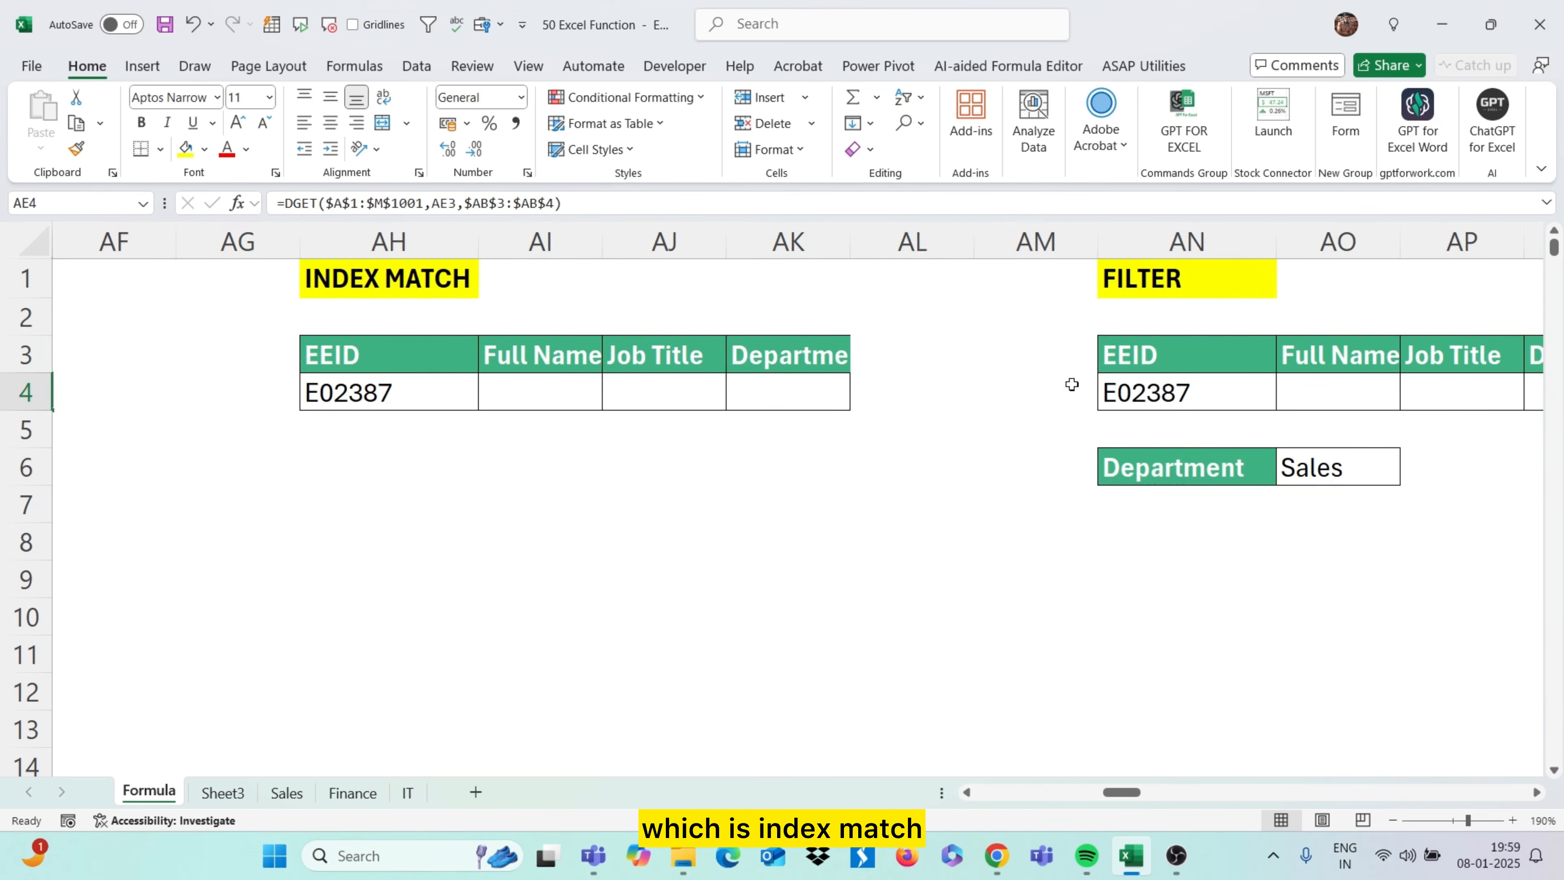
{"action": "left_click", "coordinate": [563, 390]}
{"action": "type", "text": "=inde"}
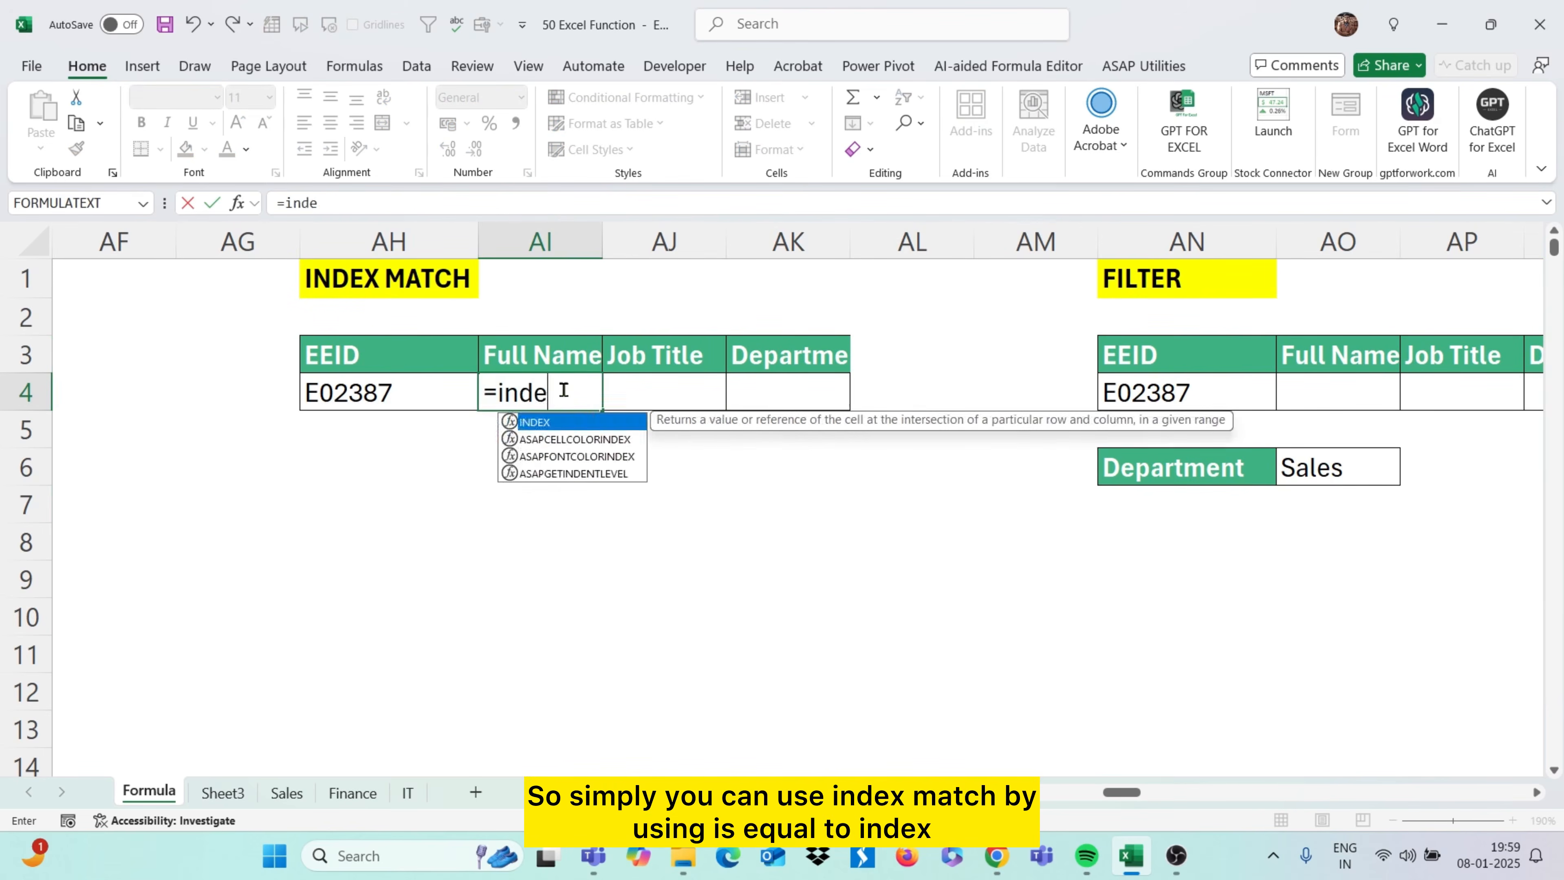
{"action": "key", "text": "Tab"}
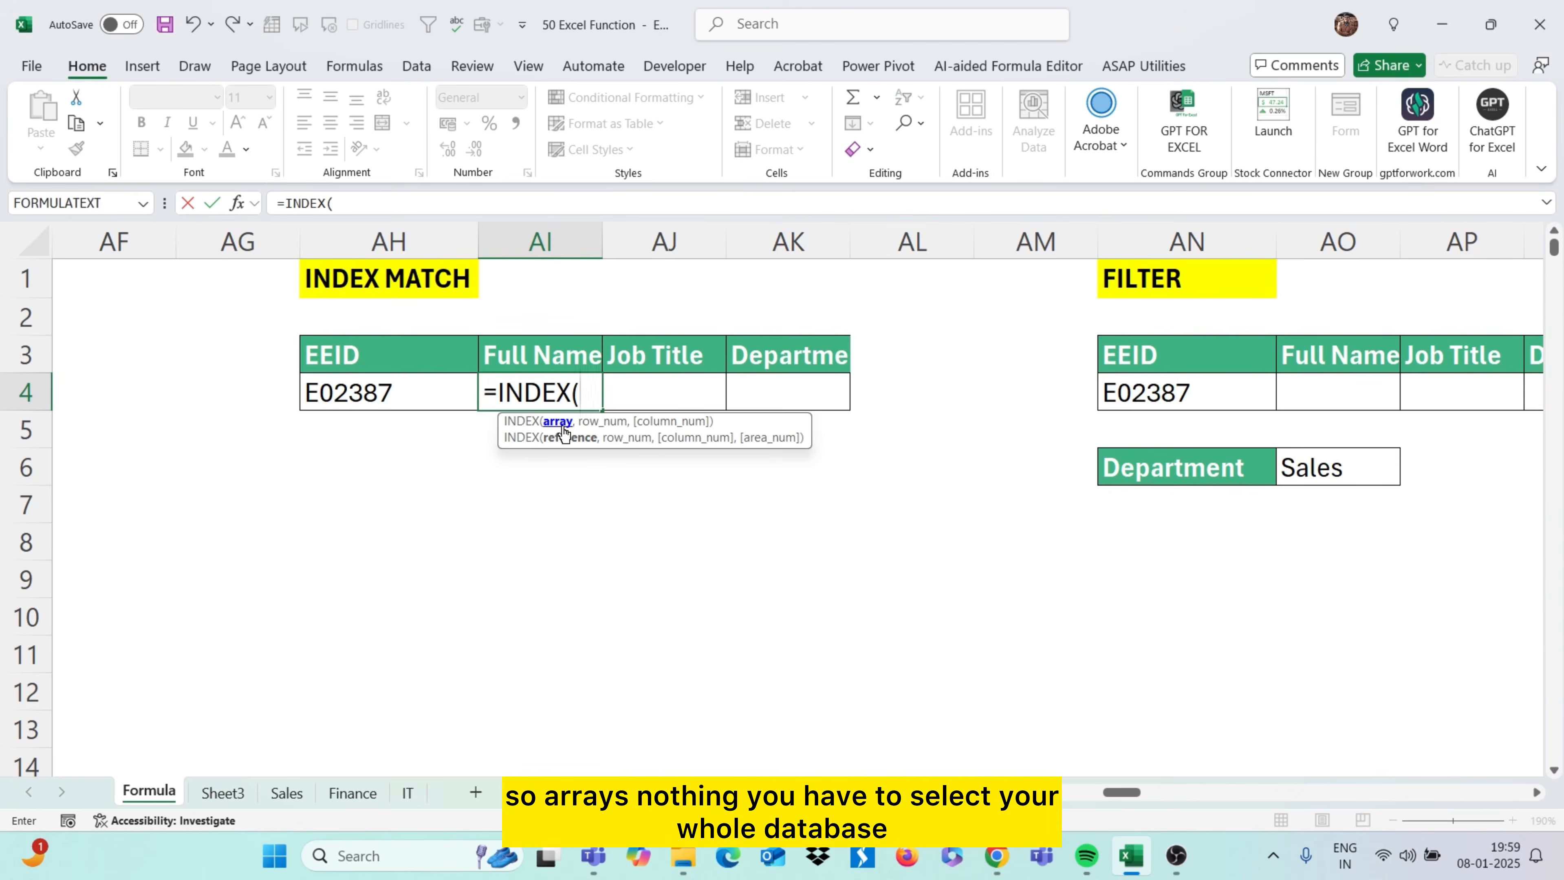
{"action": "scroll", "coordinate": [563, 432], "scroll_direction": "left", "scroll_amount": 11}
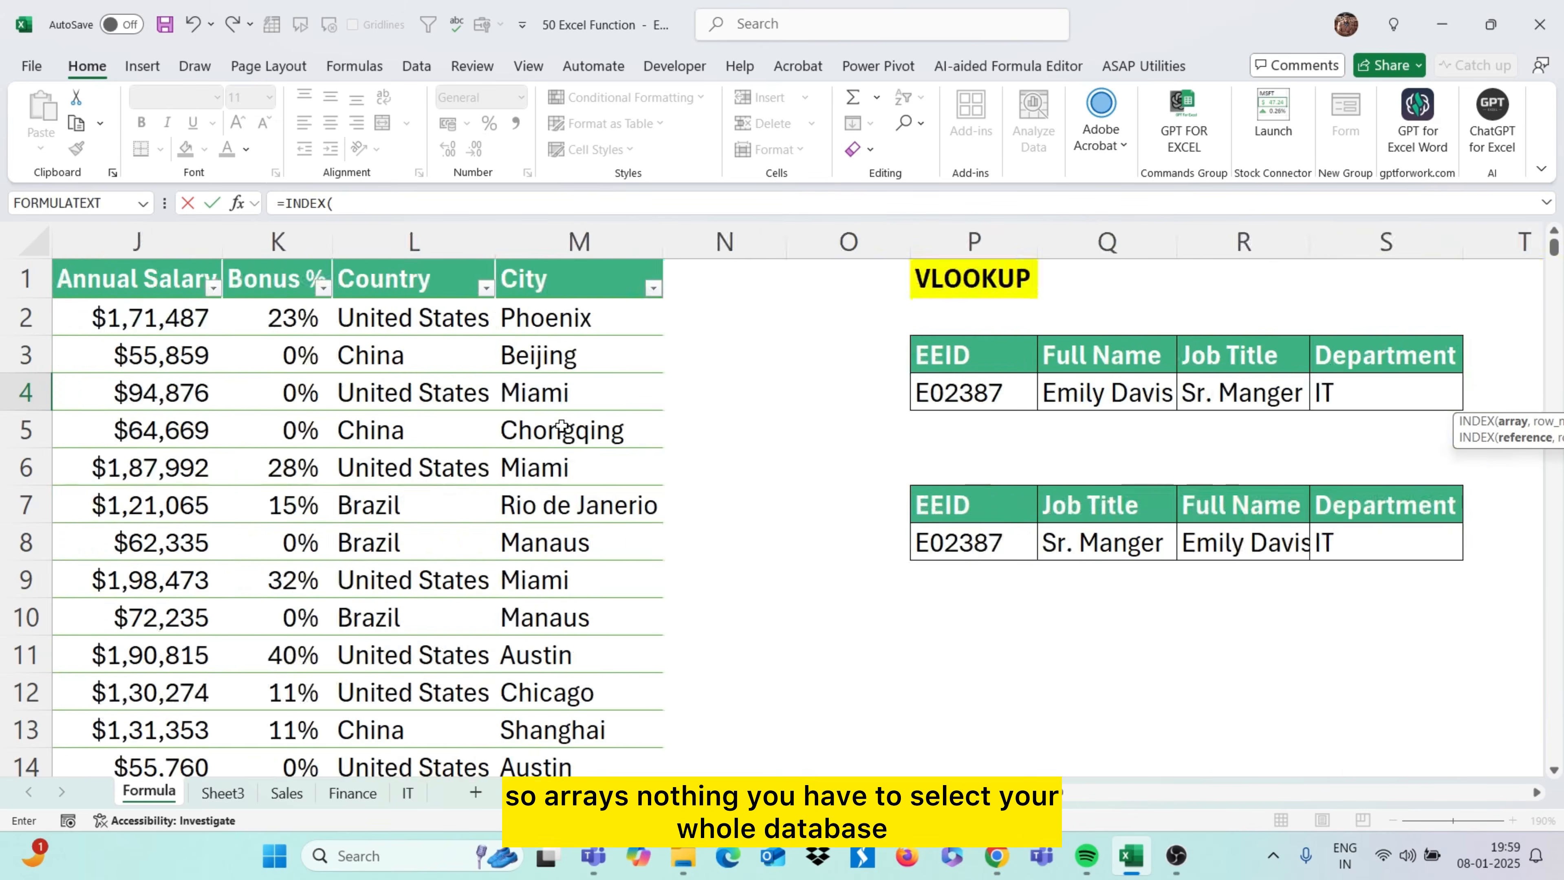
{"action": "left_click", "coordinate": [70, 289]}
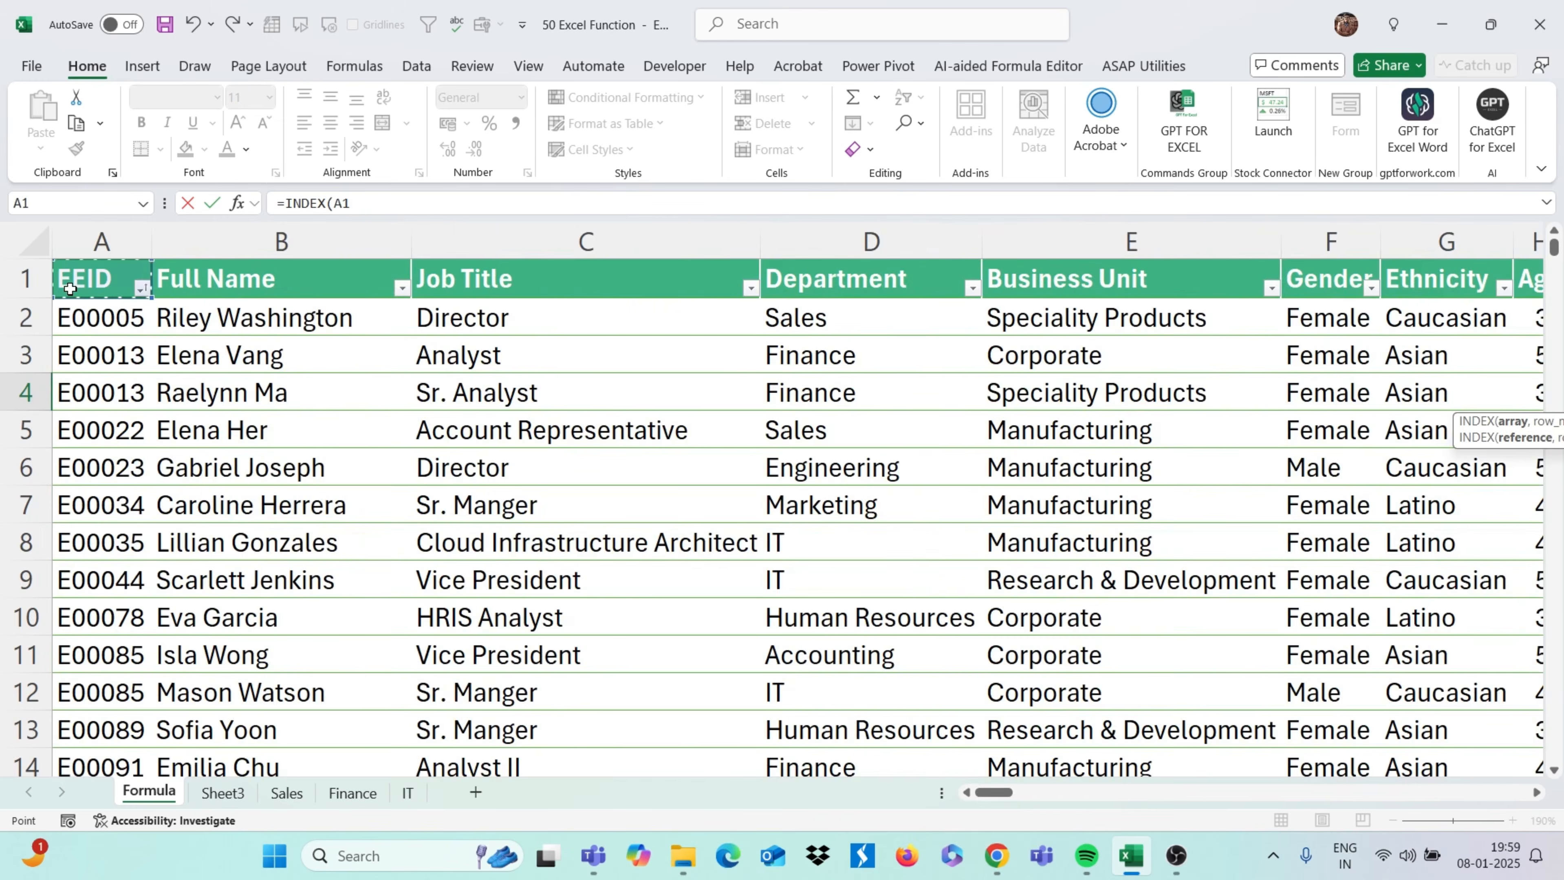
{"action": "key", "text": "ctrl+shift+Right"}
{"action": "key", "text": "ctrl+shift+Down"}
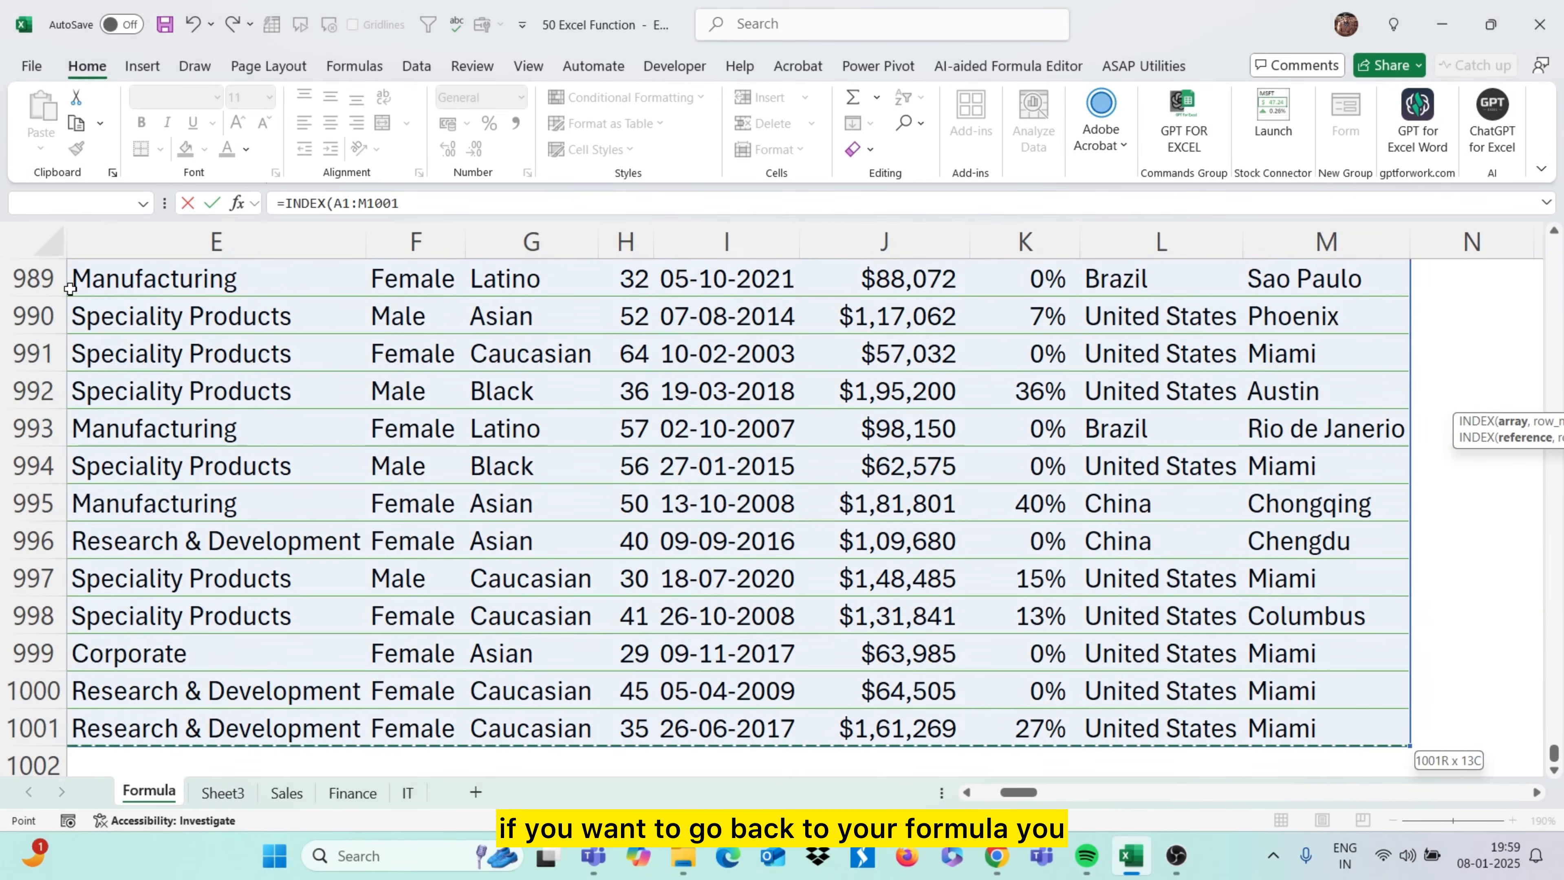
{"action": "key", "text": "ctrl+BackSpace"}
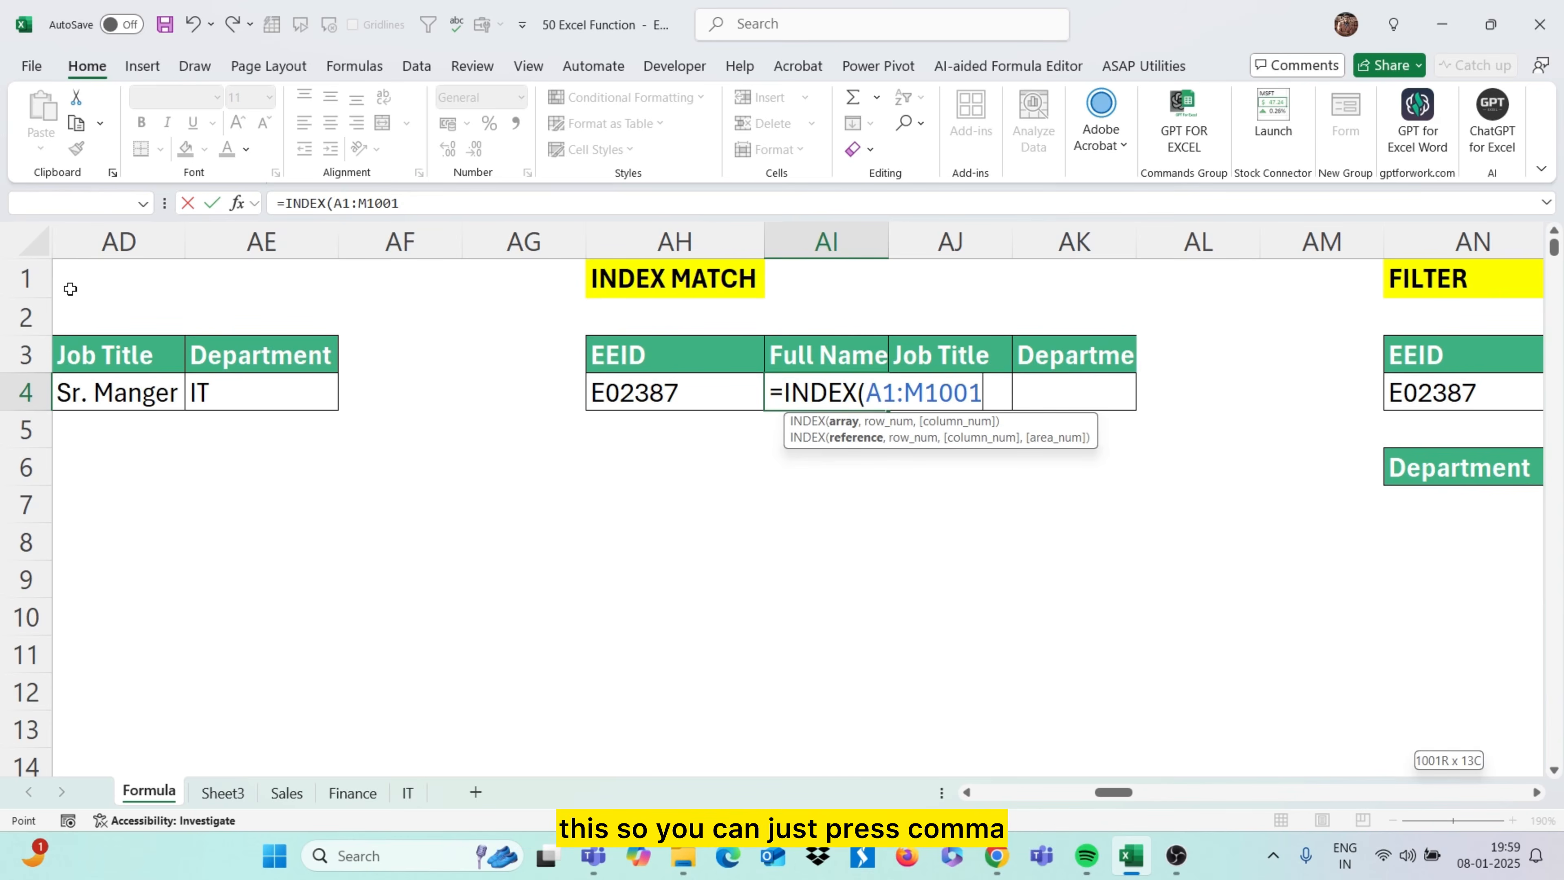
{"action": "type", "text": ","}
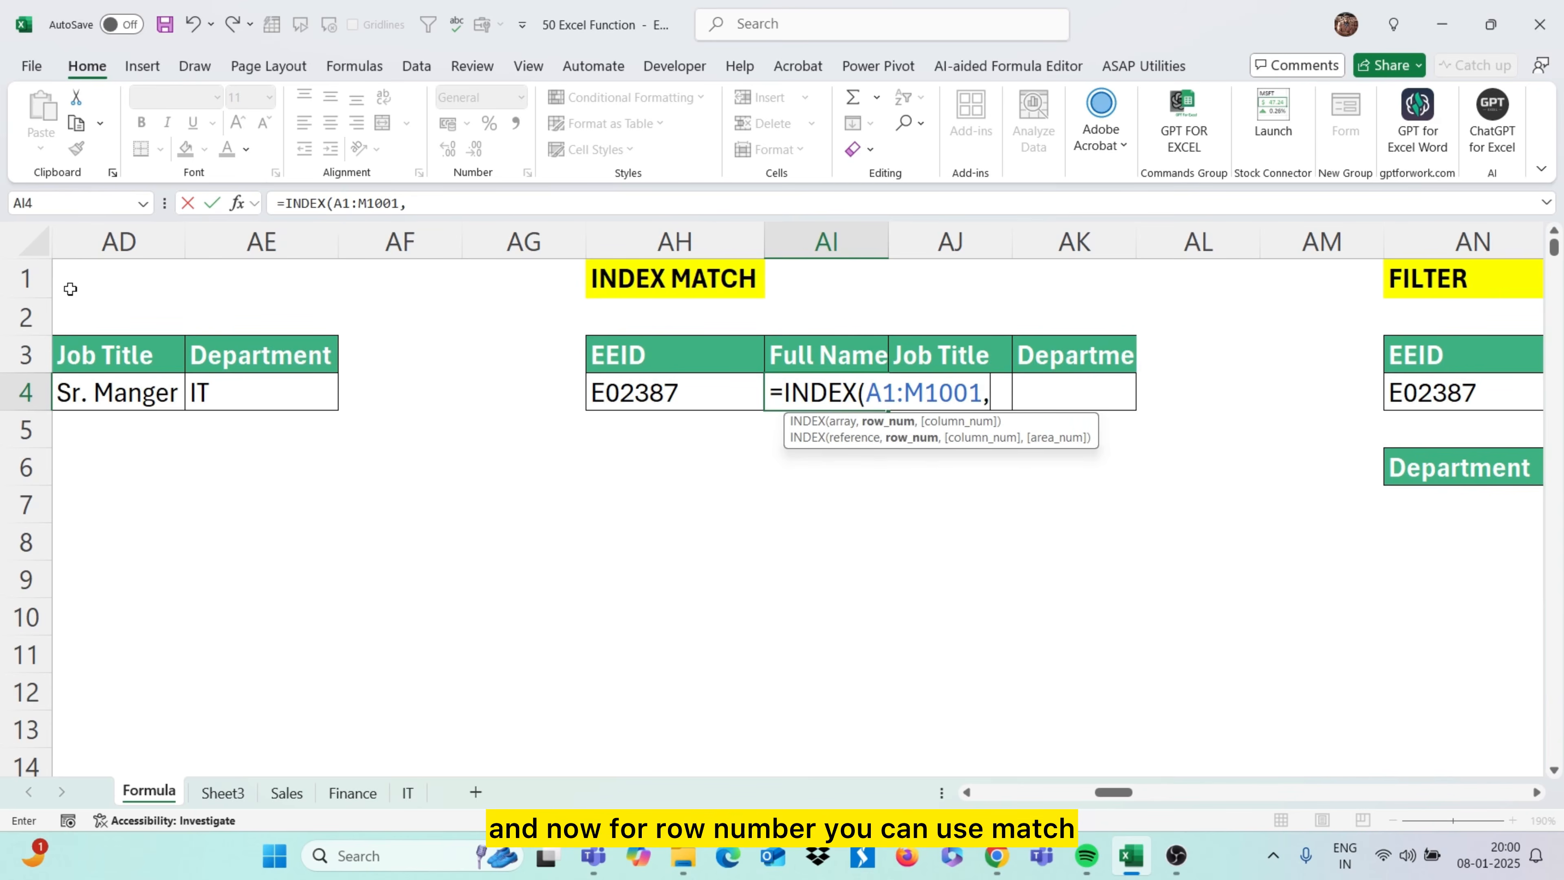
Nest MATCH as AI4's row number, looking up AH4 in the EEID range A1:A1001 with match type 0
{"action": "type", "text": "MATCH("}
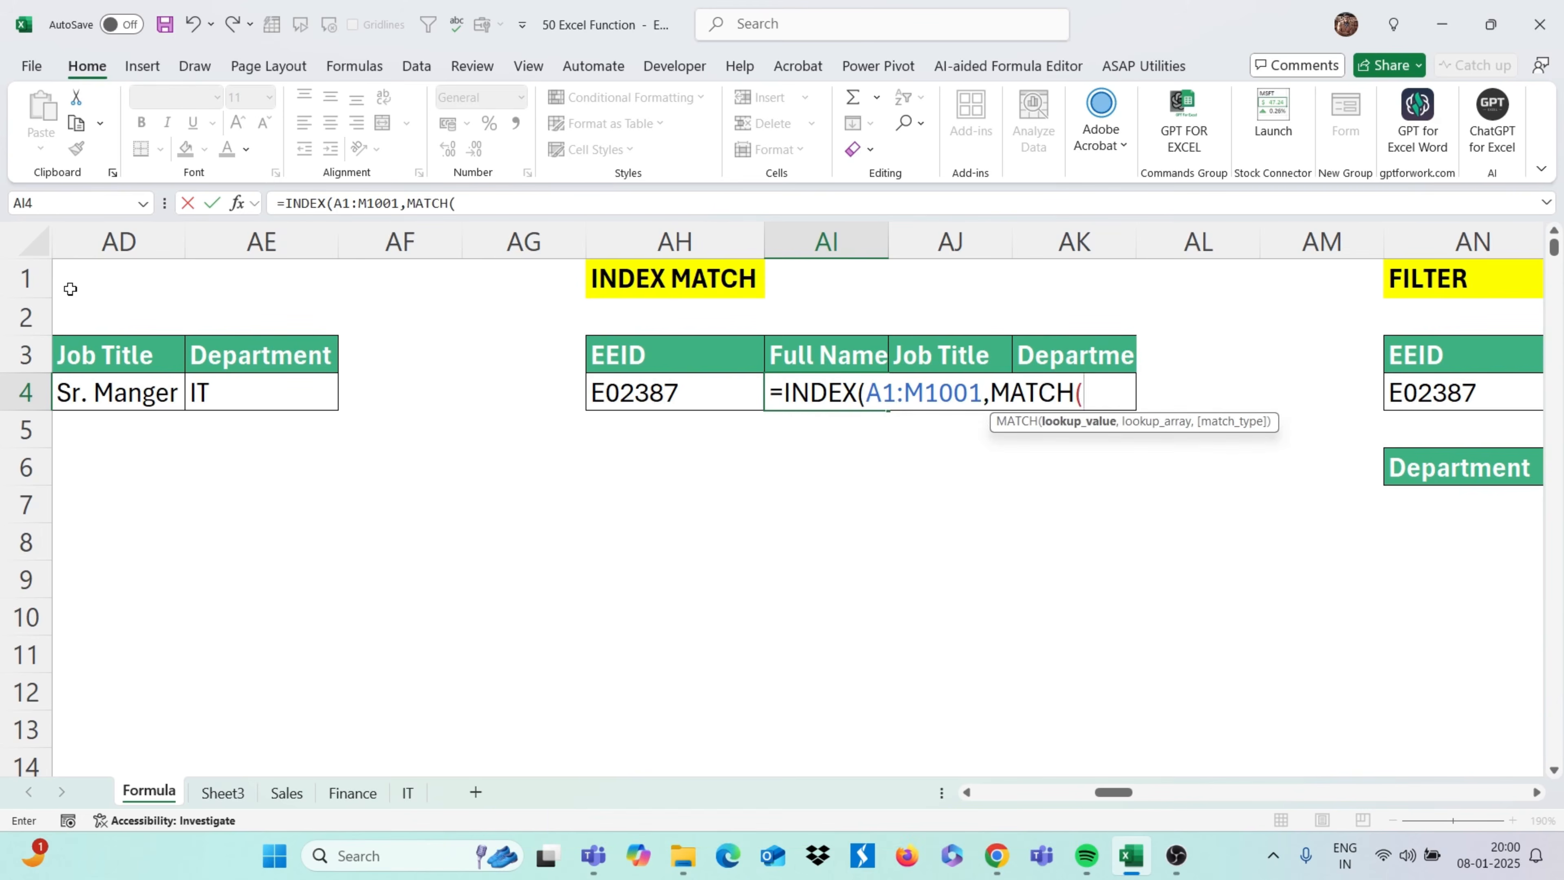
{"action": "left_click", "coordinate": [659, 398]}
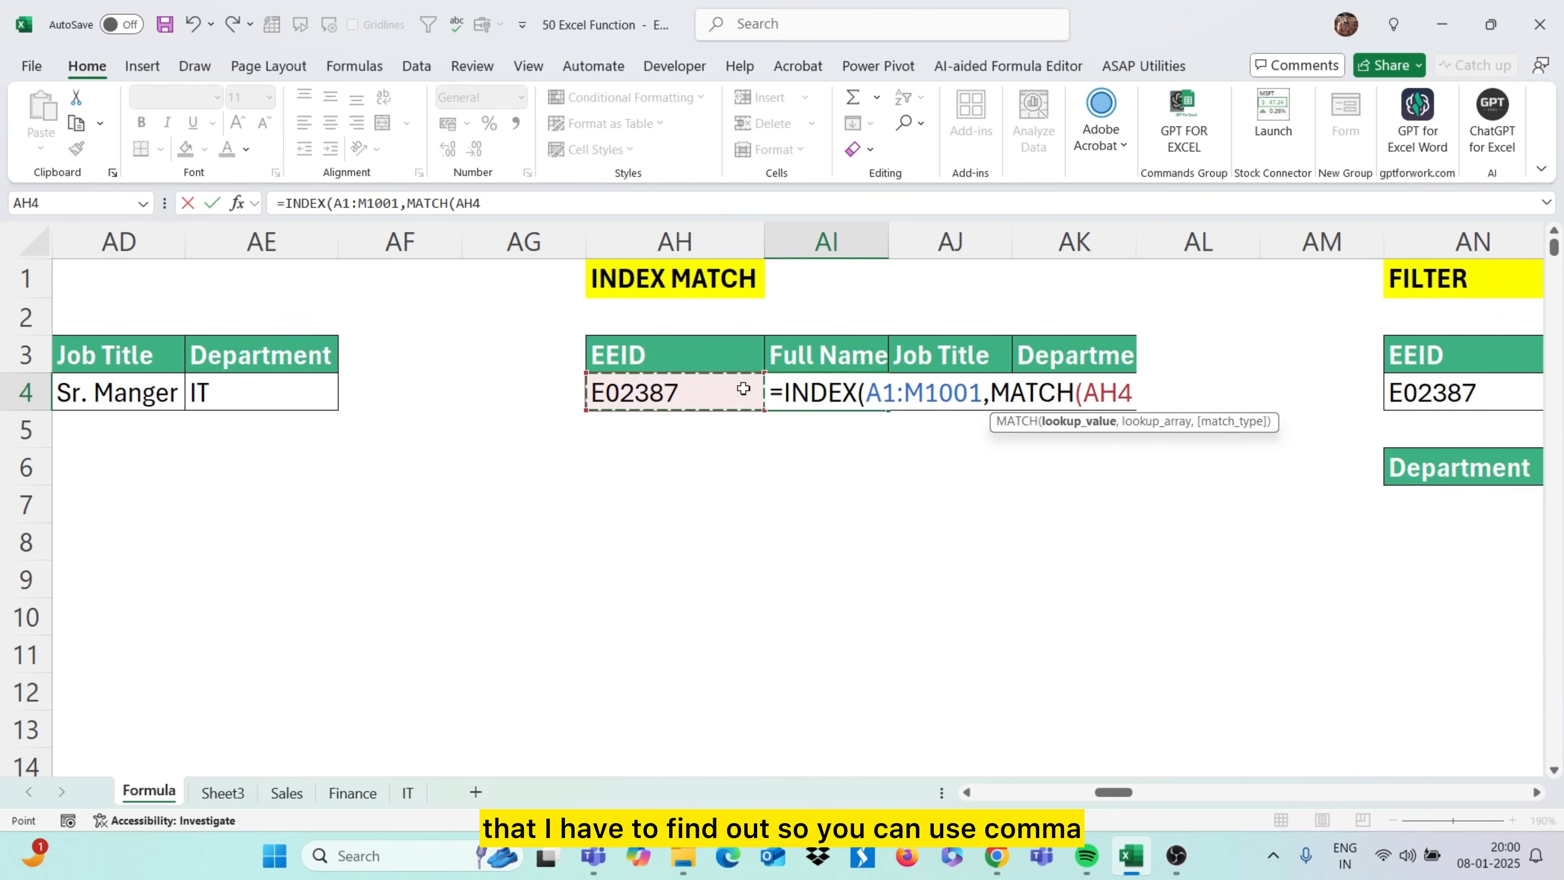
{"action": "type", "text": ","}
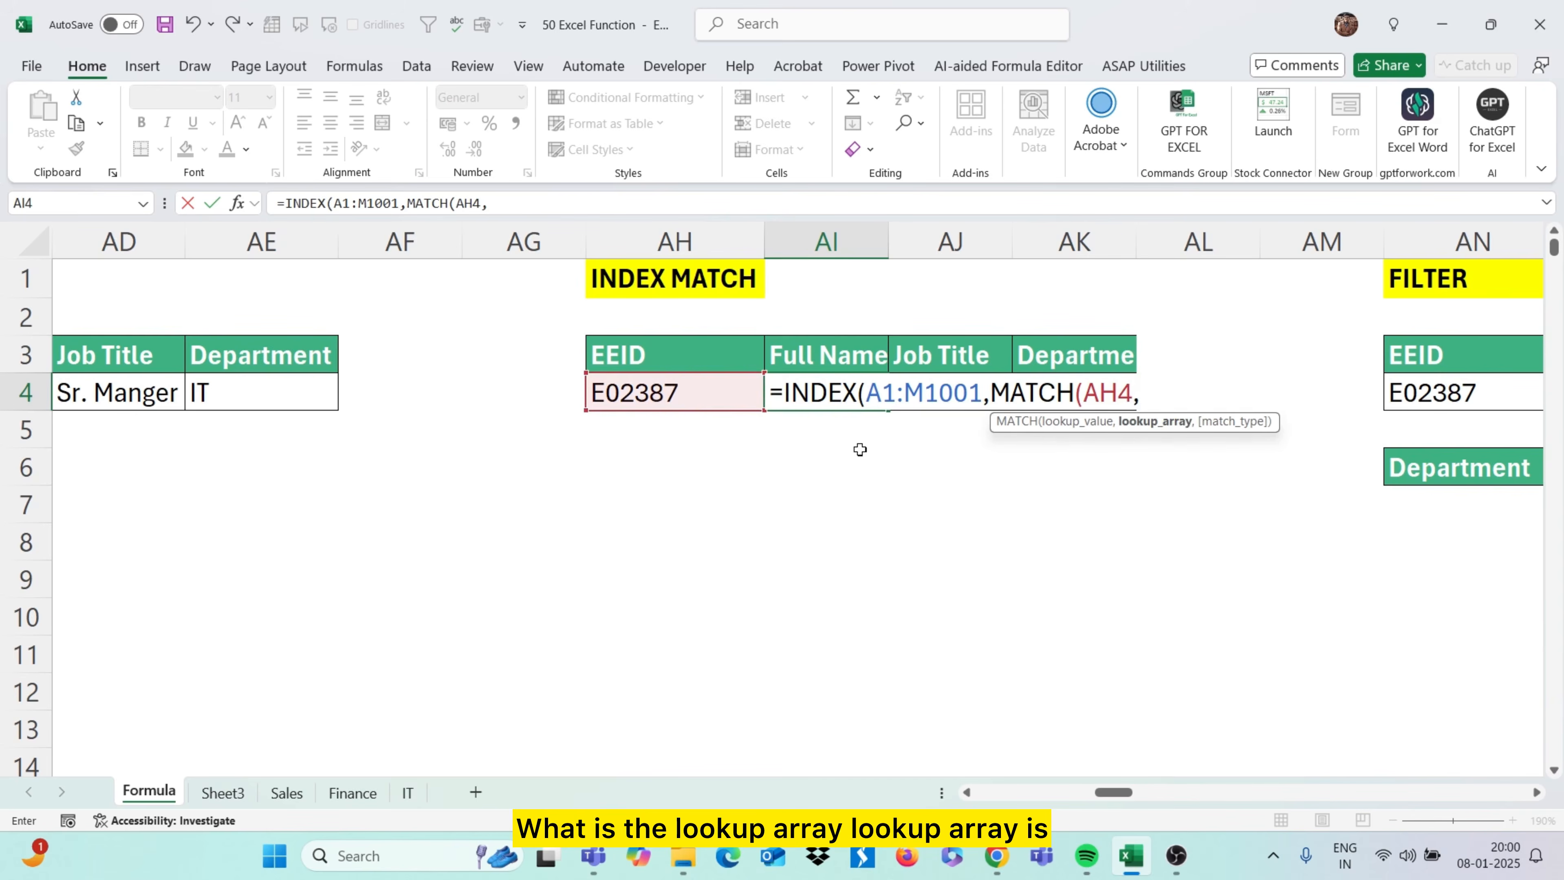
{"action": "scroll", "coordinate": [860, 450], "scroll_direction": "left", "scroll_amount": 10}
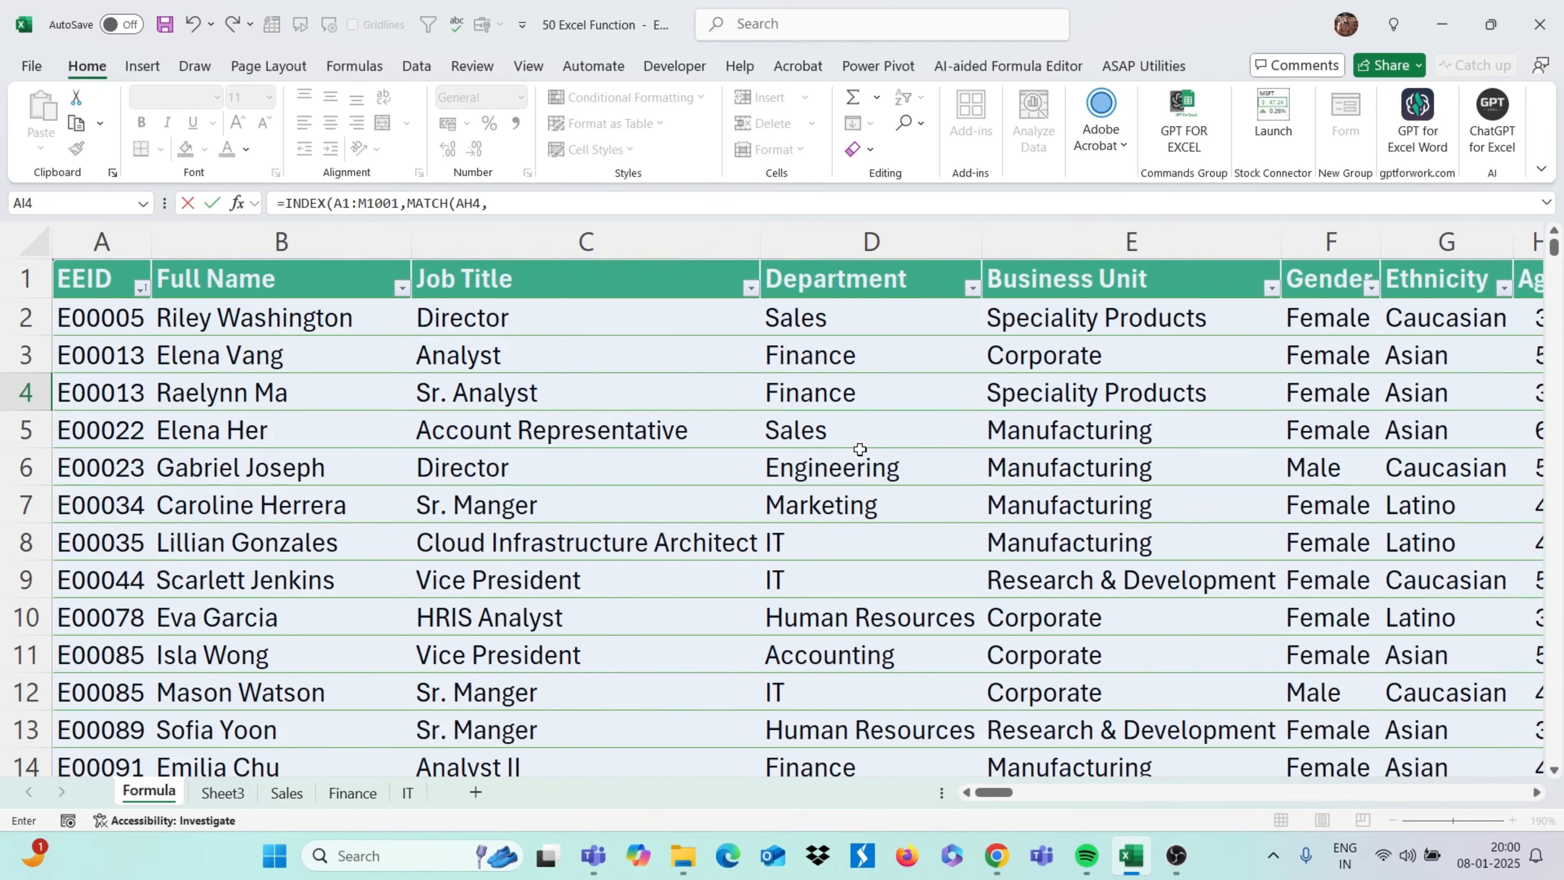
{"action": "left_click", "coordinate": [87, 316]}
{"action": "left_click", "coordinate": [102, 286]}
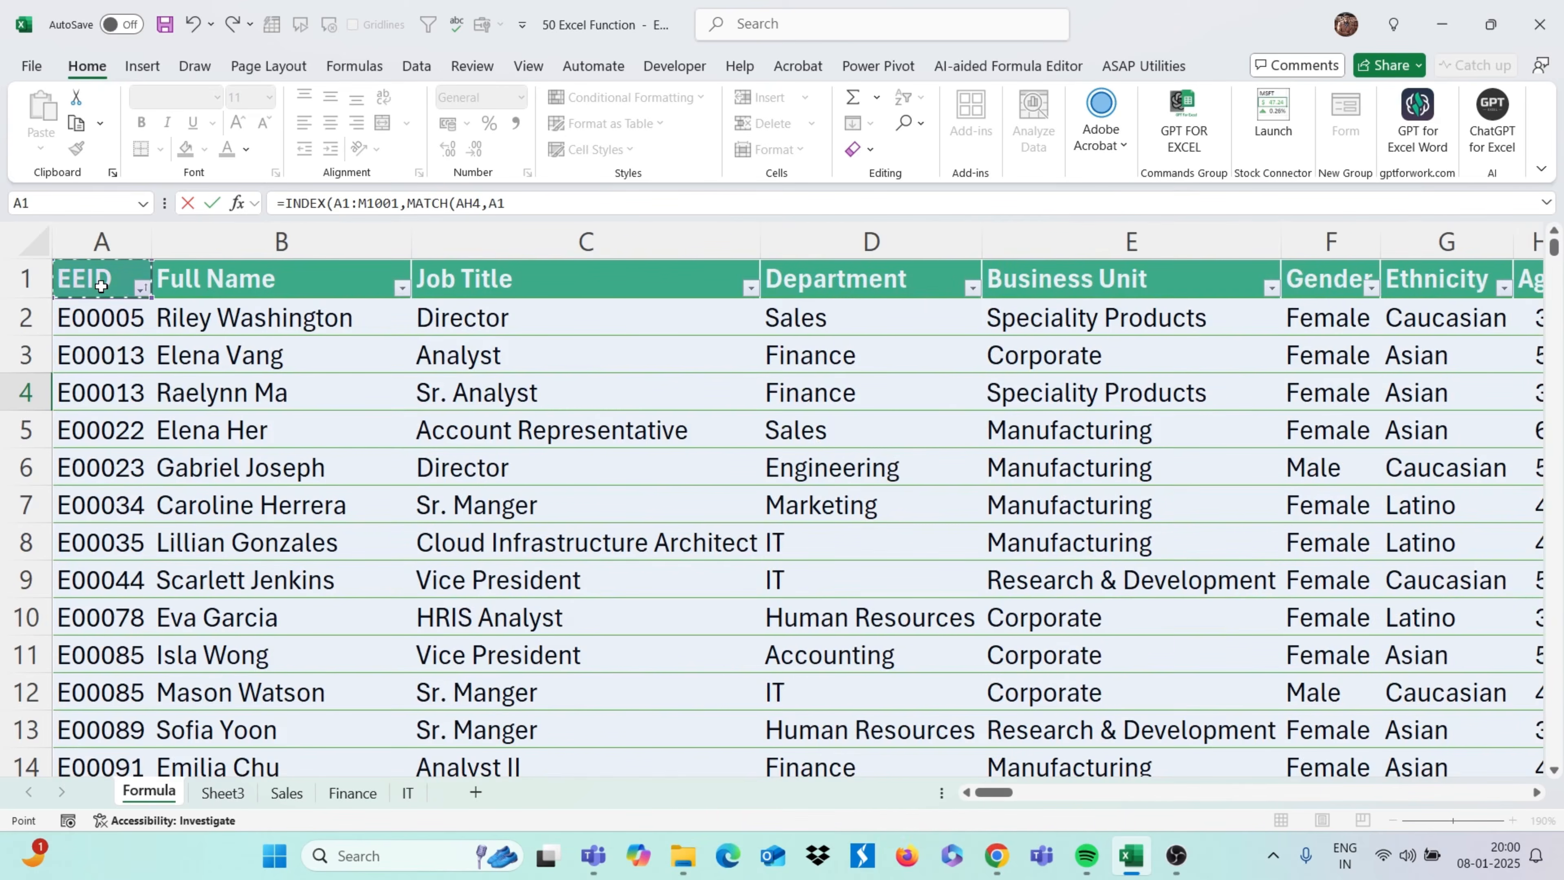
{"action": "key", "text": "ctrl+shift+Down"}
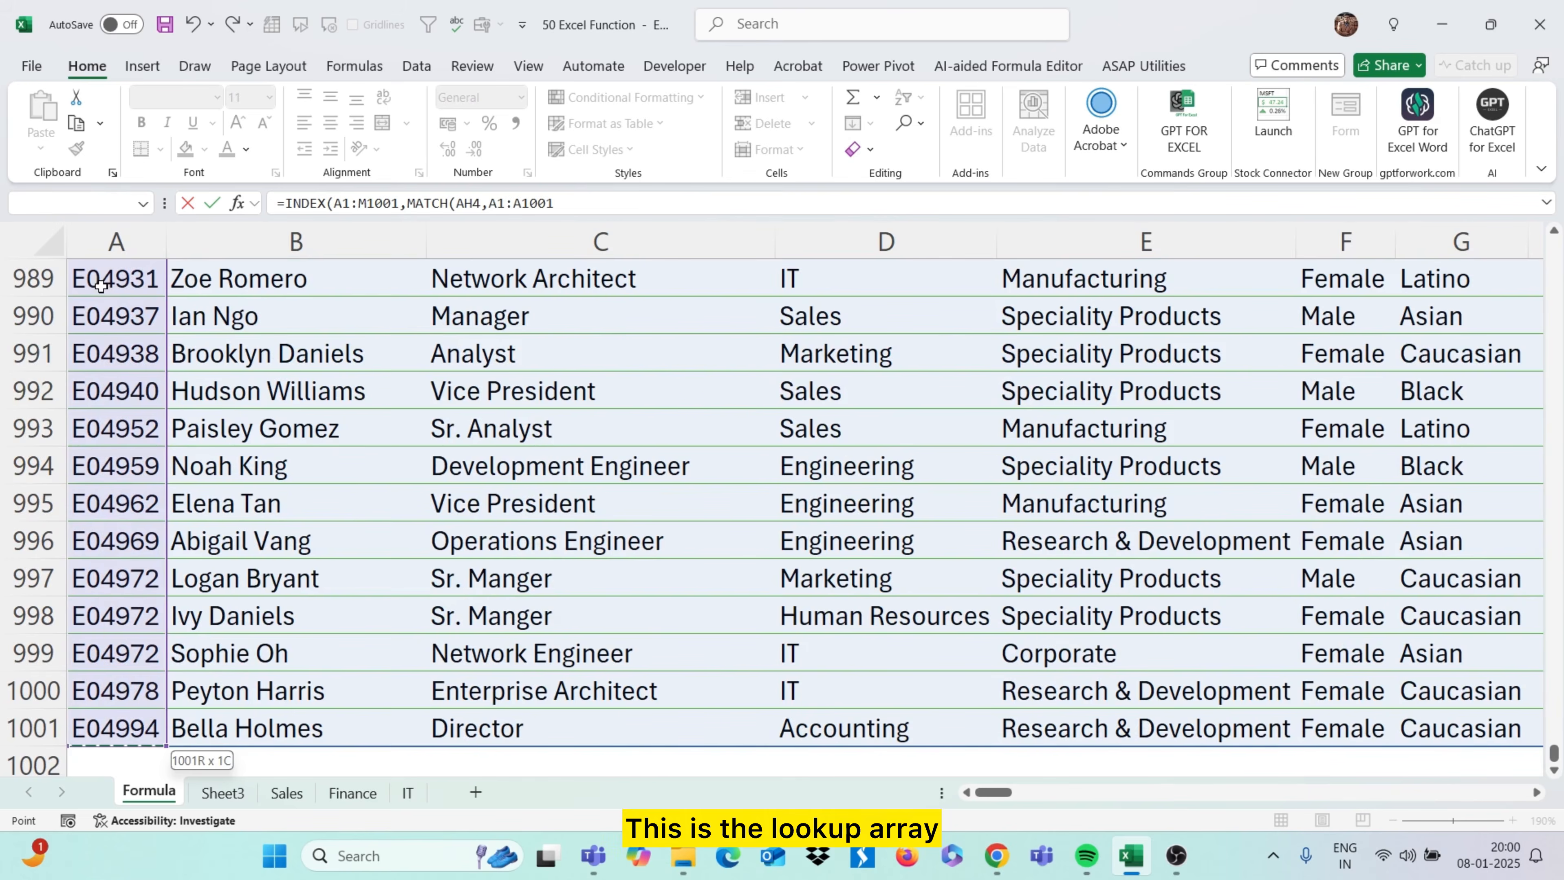
{"action": "key", "text": "ctrl+BackSpace"}
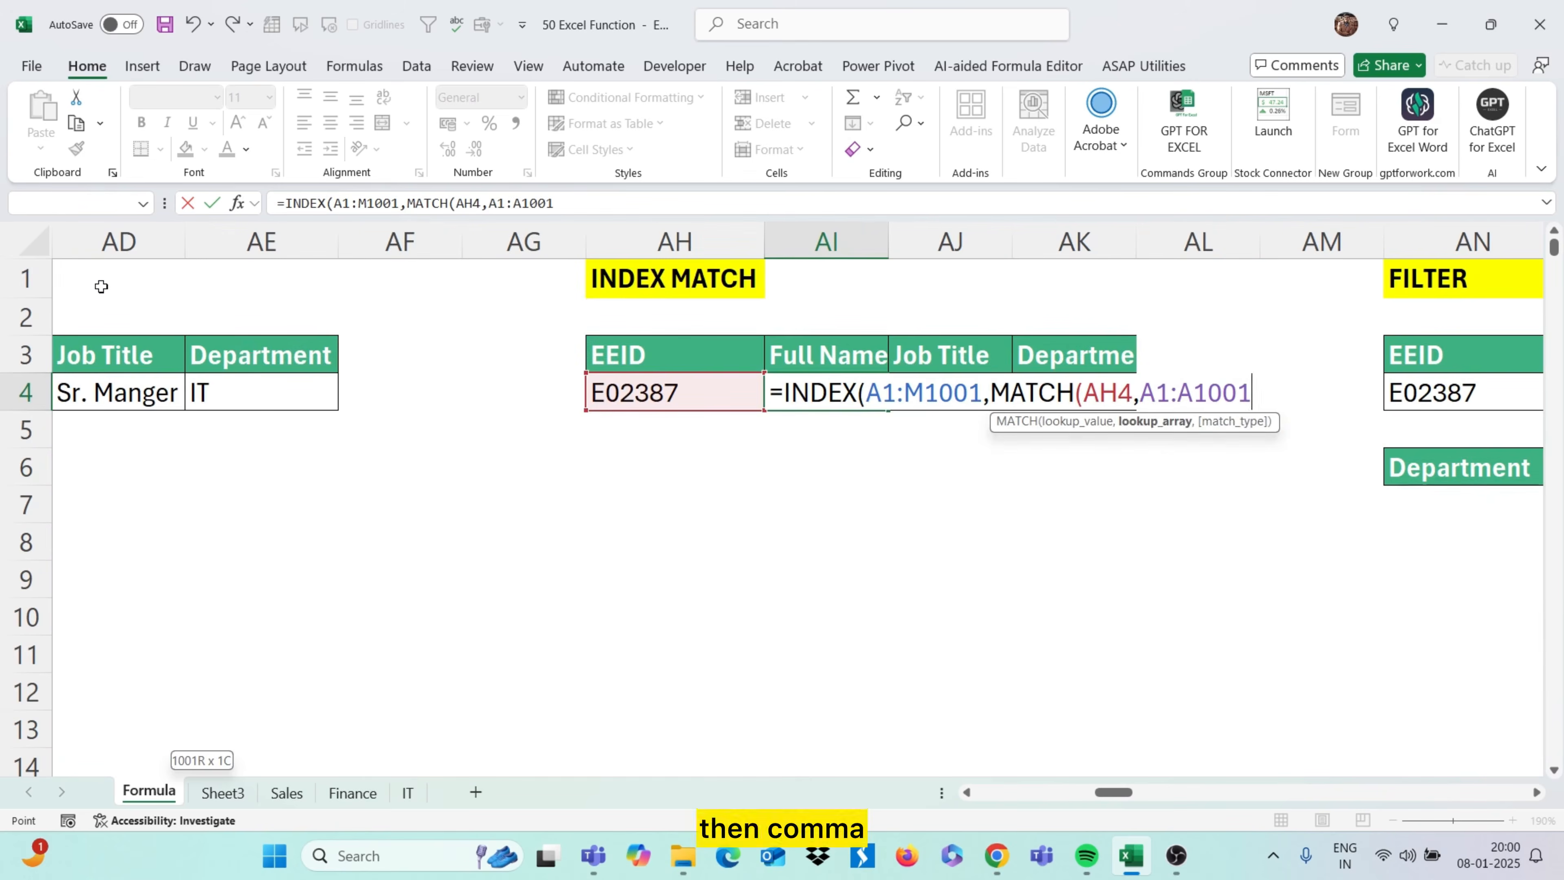
{"action": "type", "text": ","}
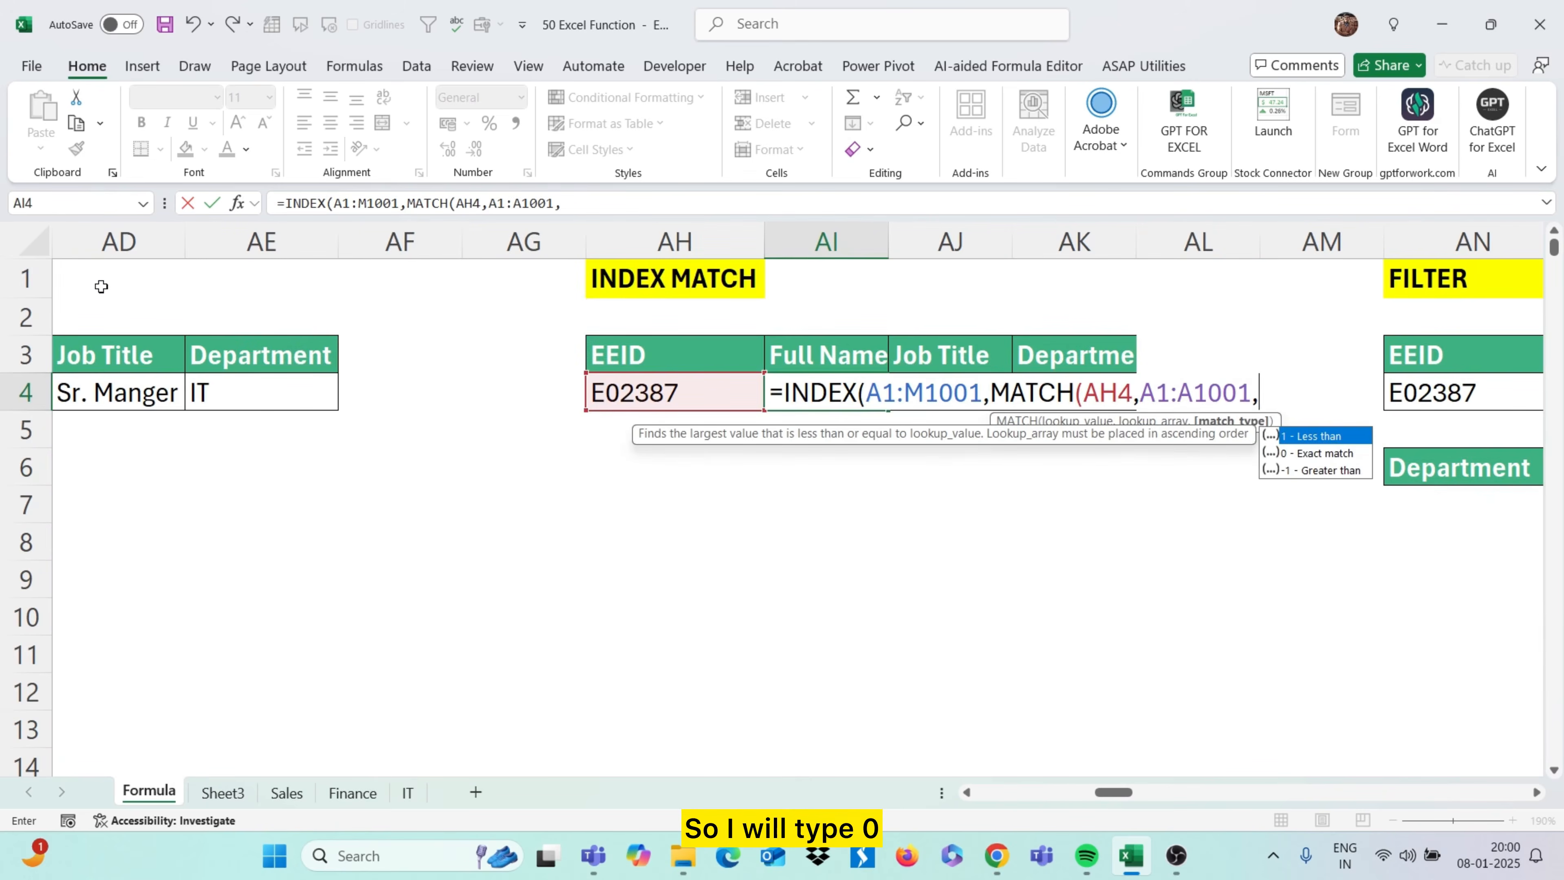
{"action": "type", "text": "0)"}
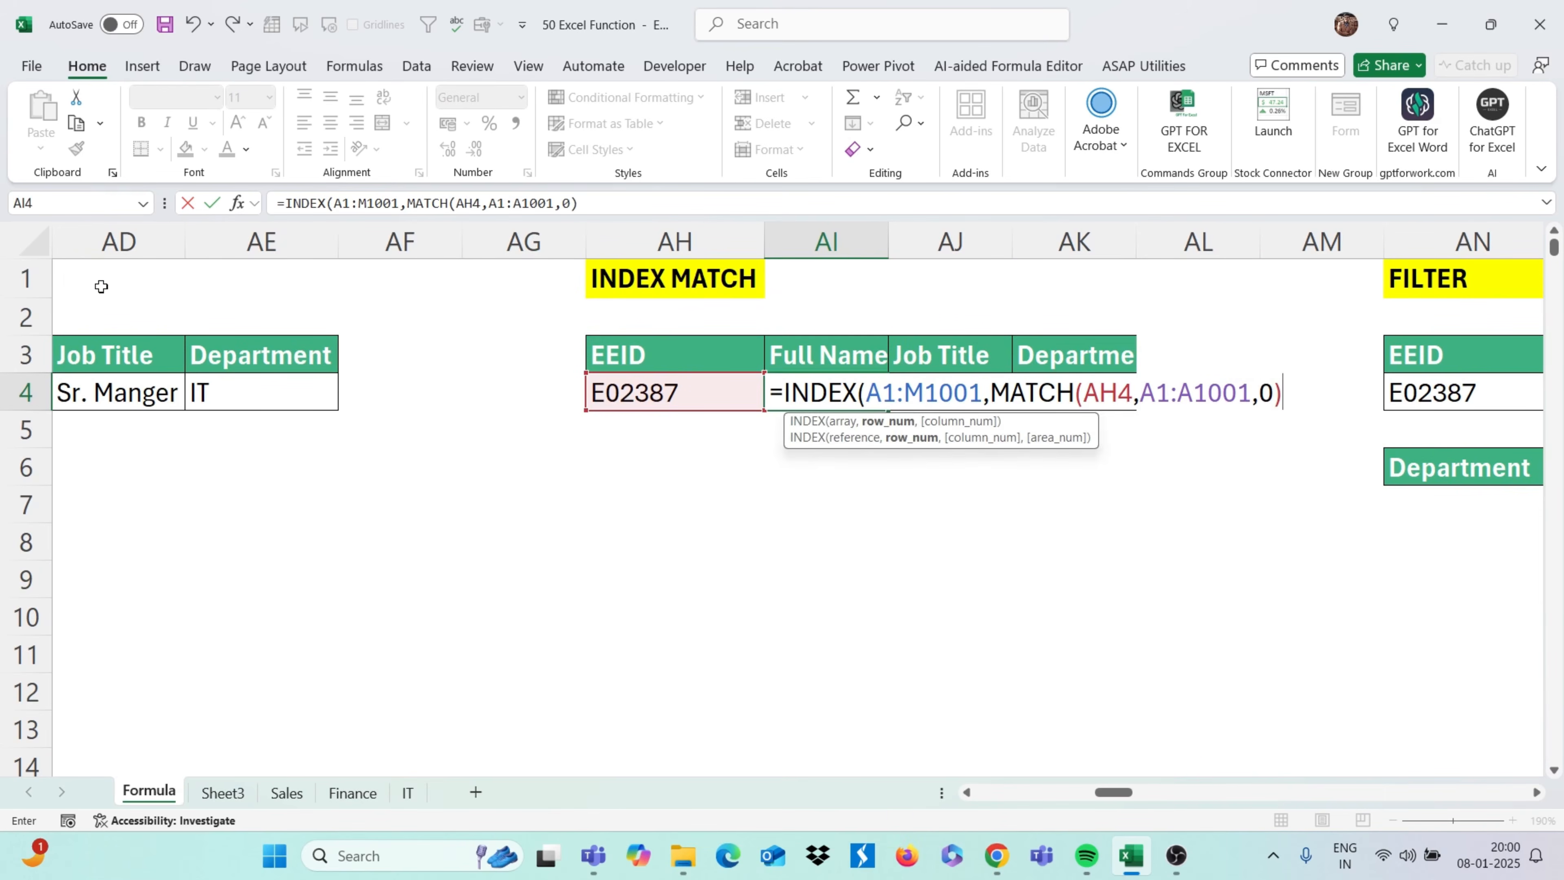
Complete AI4's INDEX formula with the column number array {2,3,4} for full name, job title and department, and check the entered formula
{"action": "type", "text": ","}
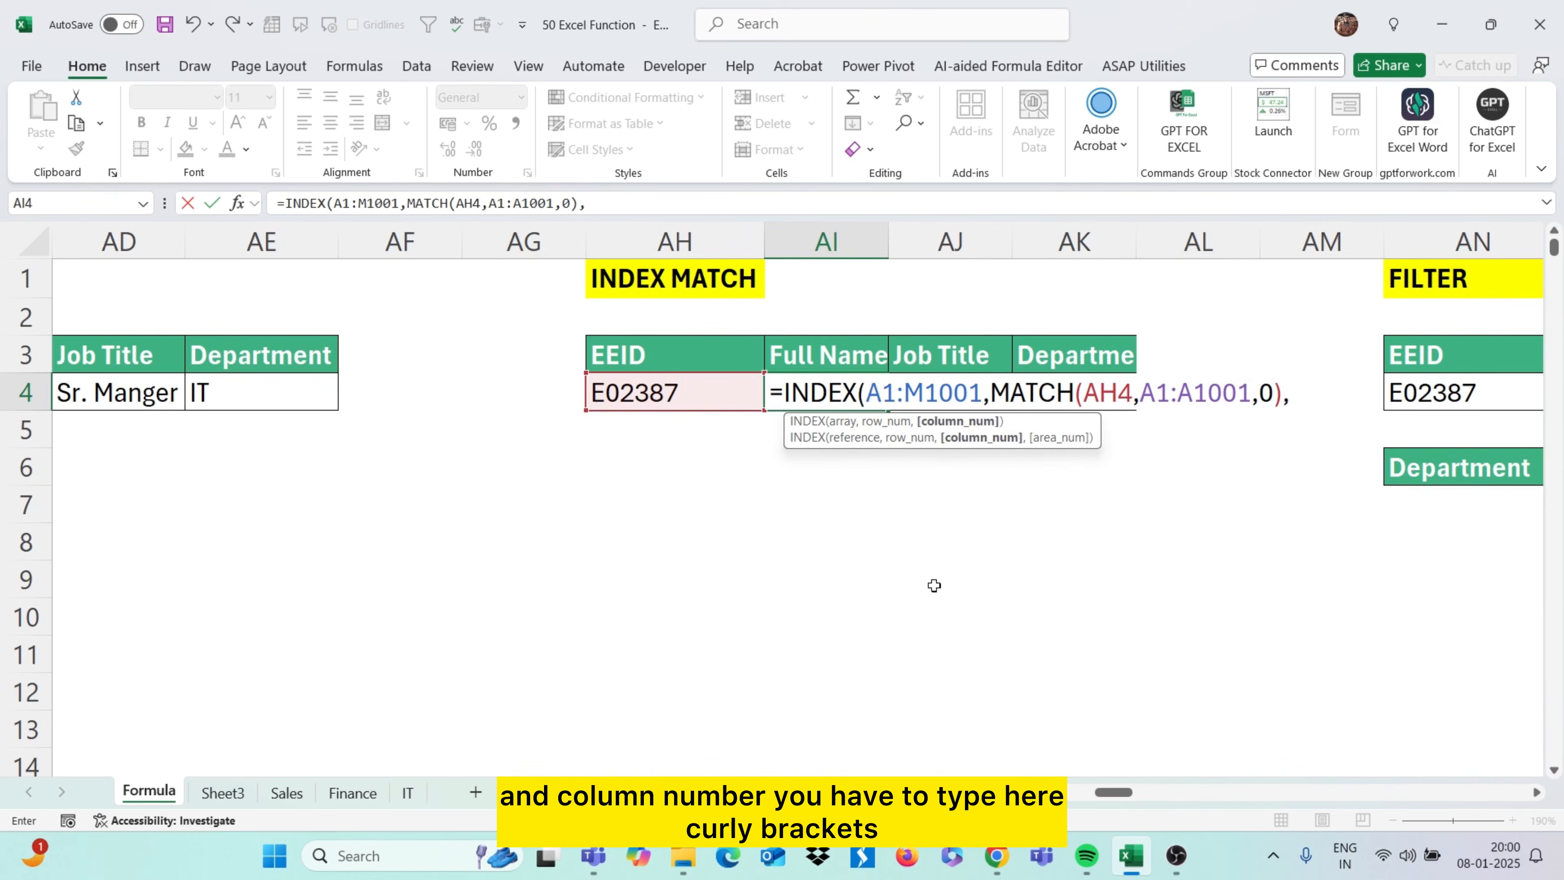
{"action": "type", "text": "{"}
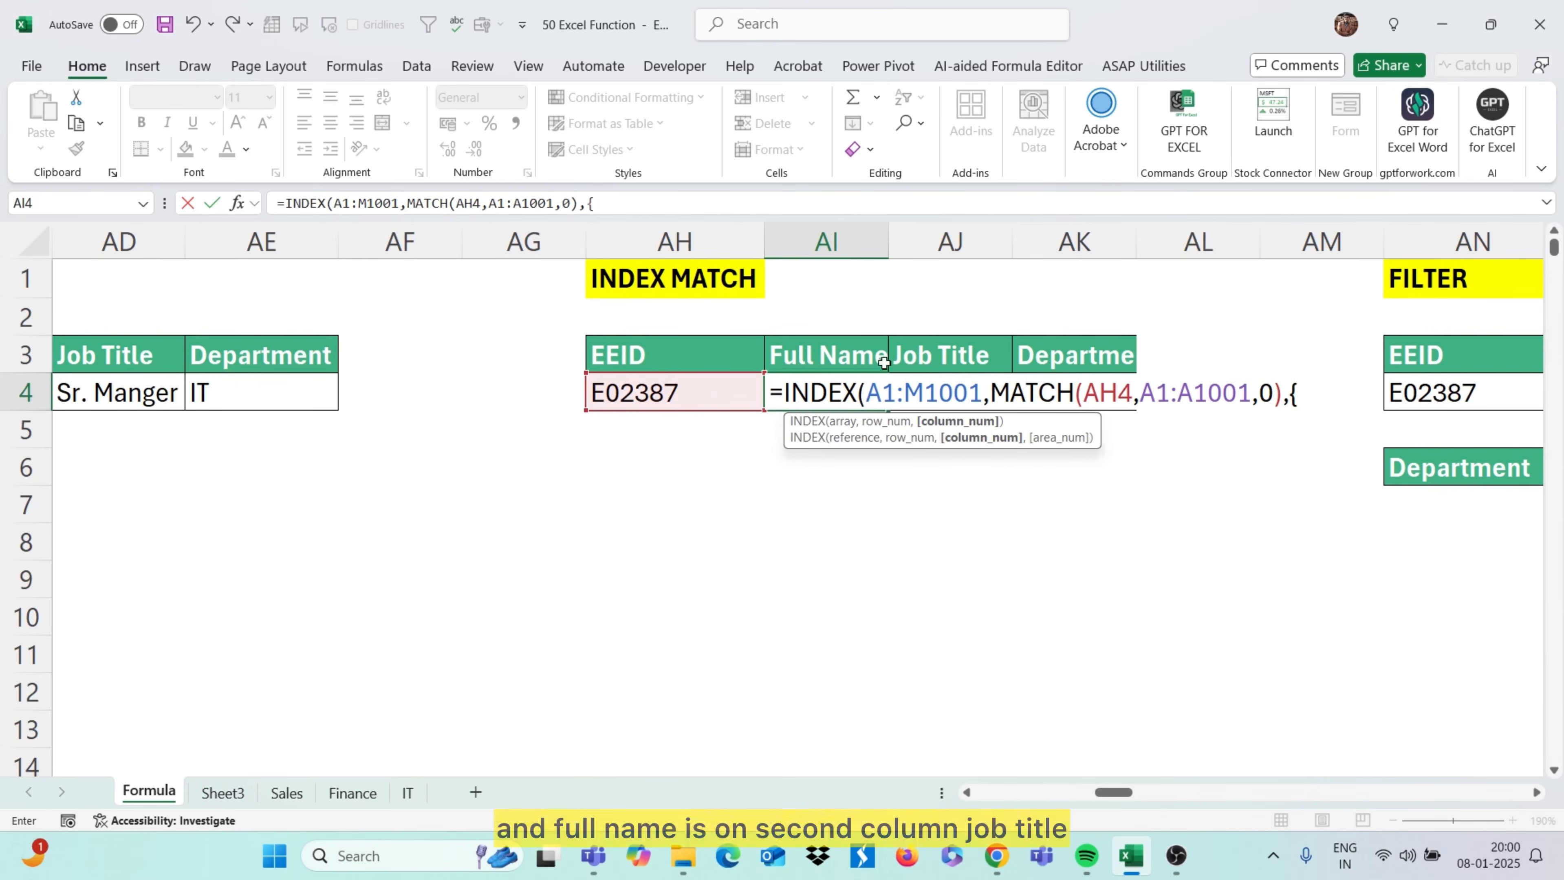
{"action": "type", "text": "2"}
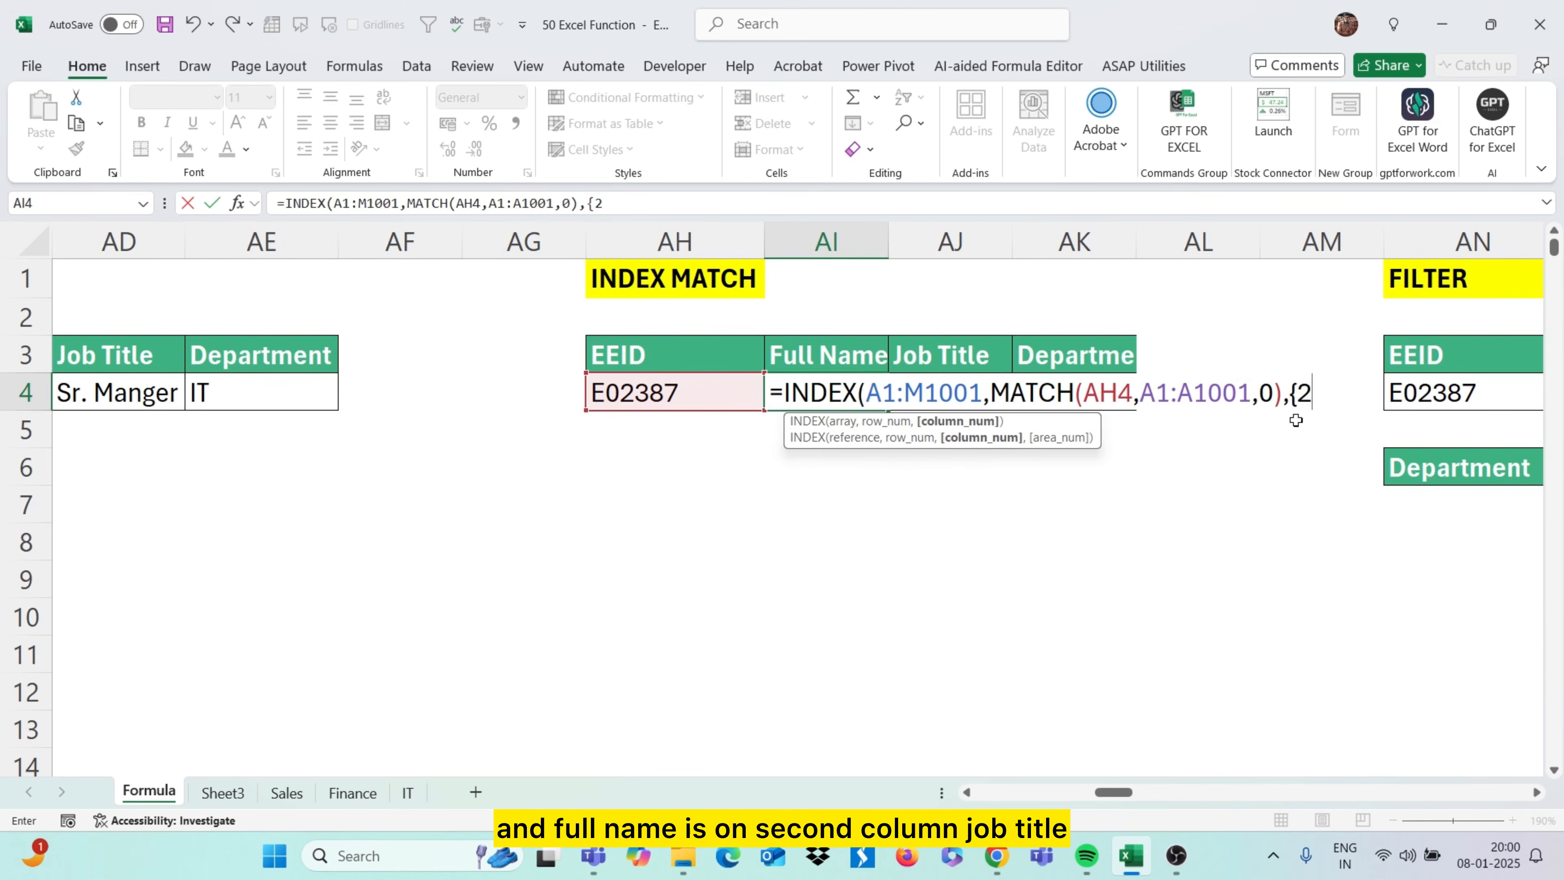
{"action": "type", "text": ",3"}
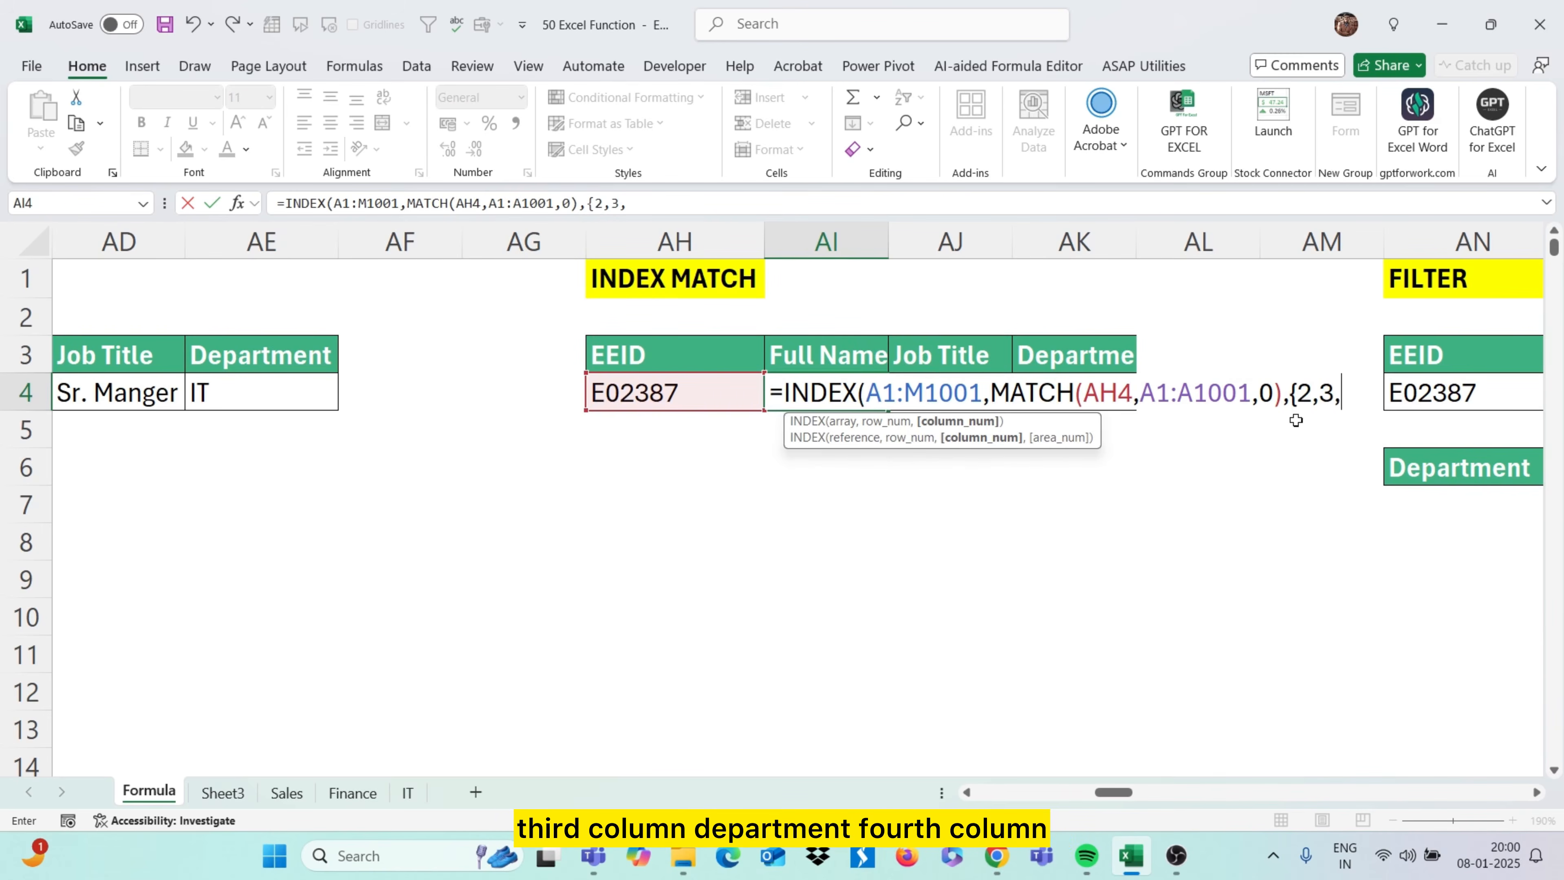
{"action": "type", "text": ",4}"}
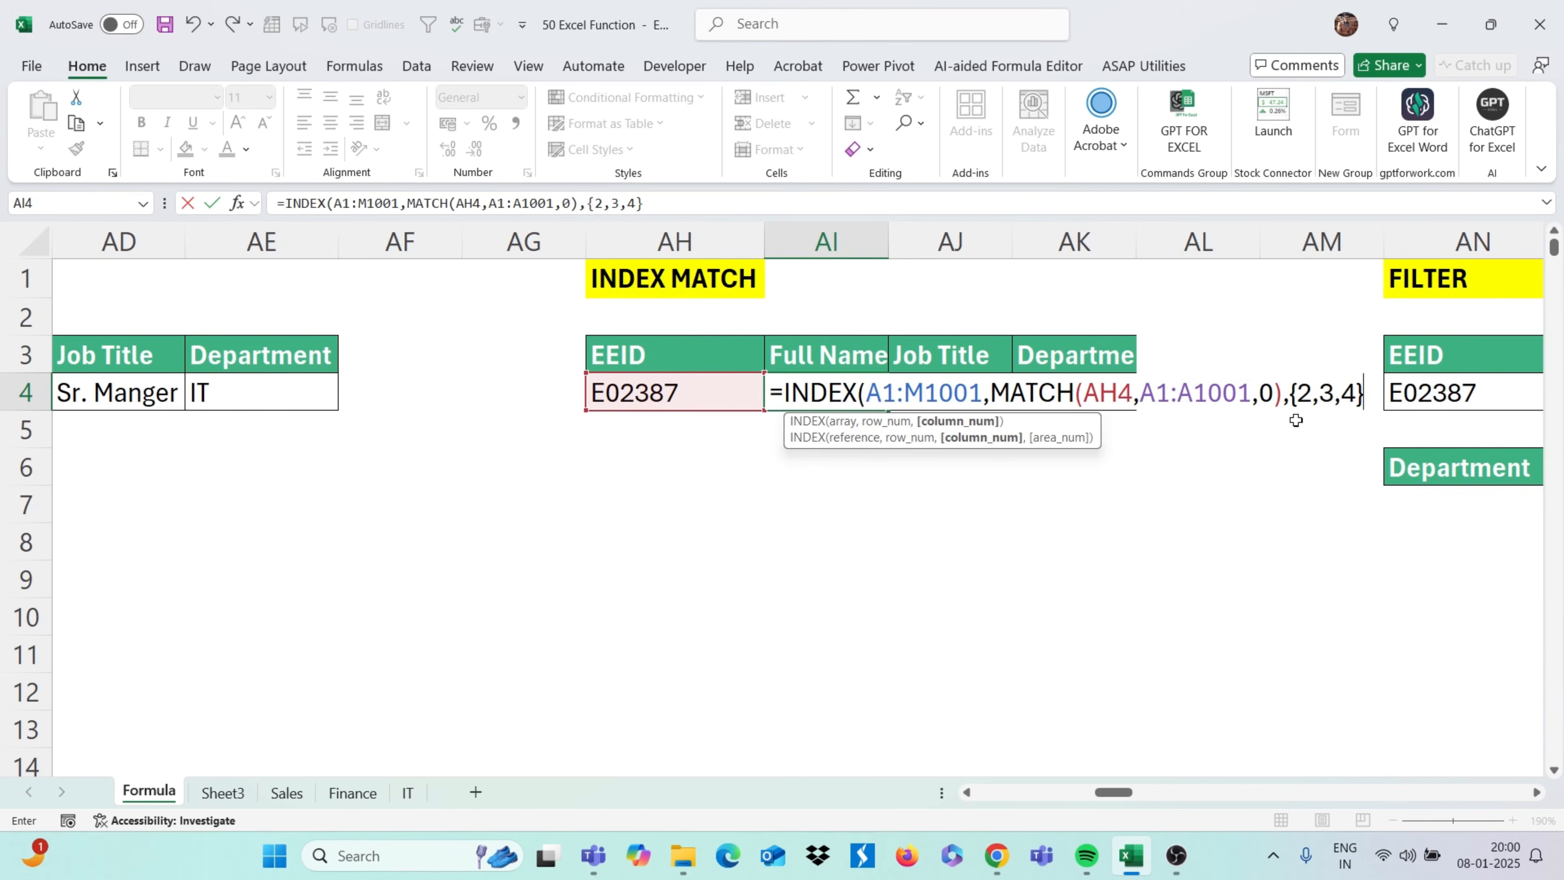
{"action": "type", "text": ")"}
{"action": "key", "text": "Return"}
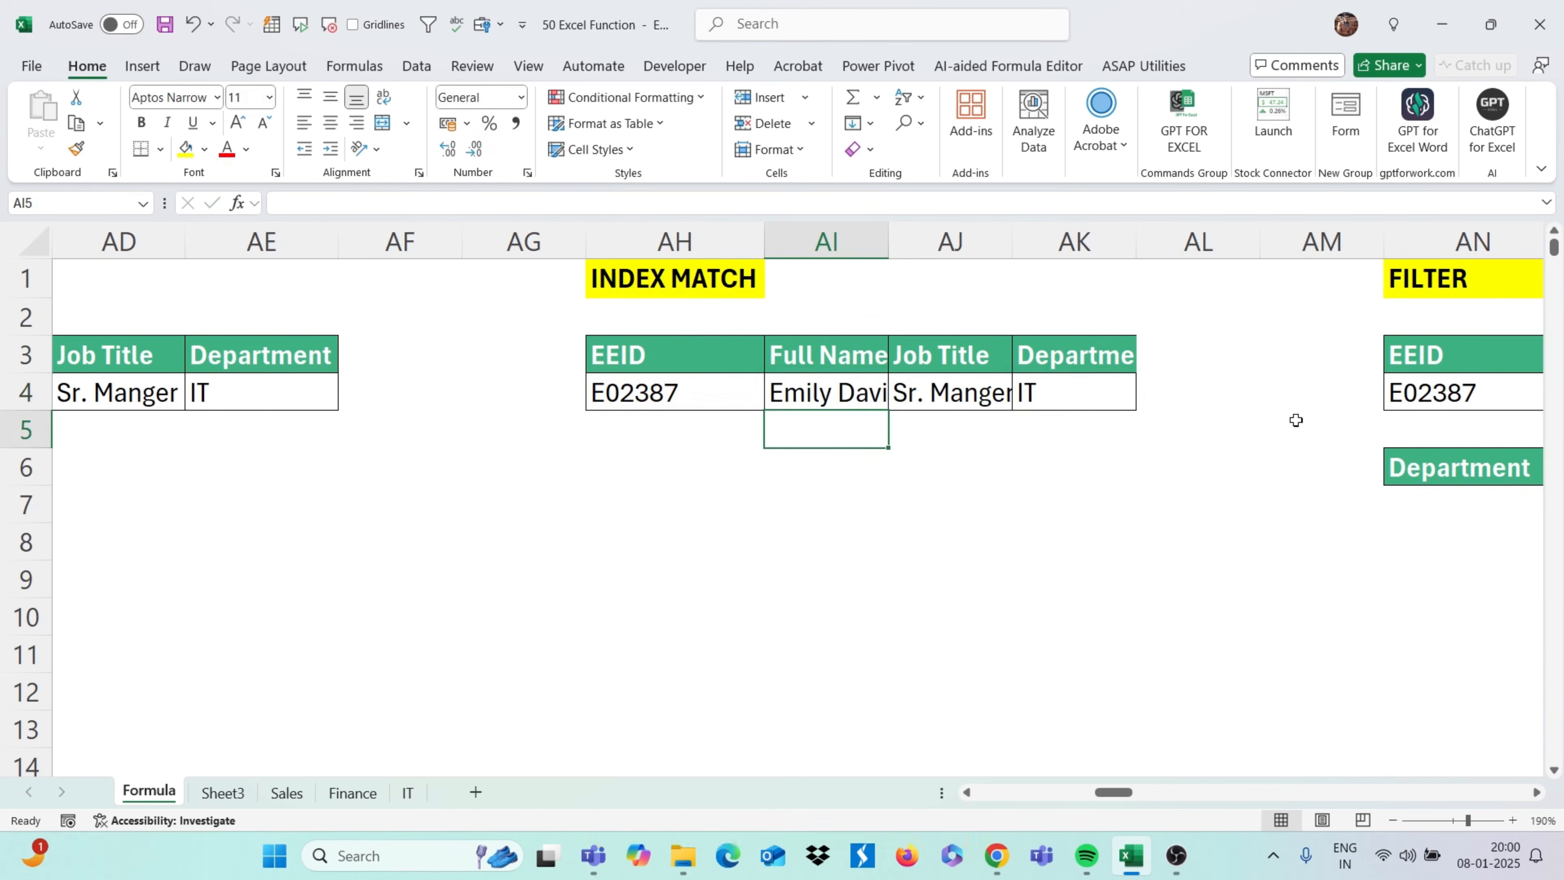
{"action": "left_click", "coordinate": [870, 393]}
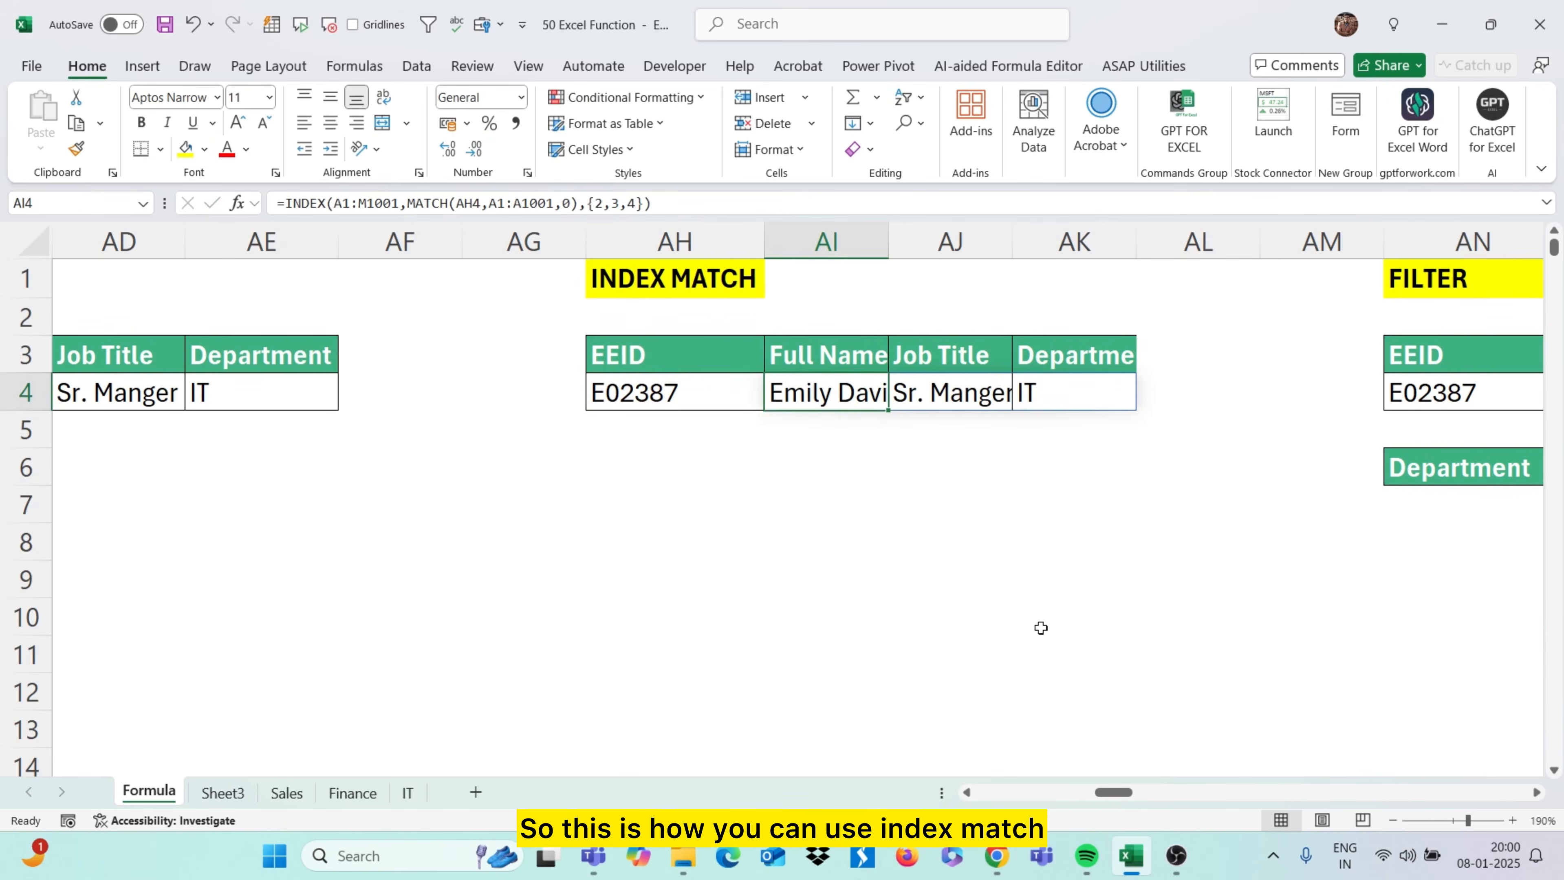
Start a FILTER formula in AO4 with the Full Name to Department columns B:D as the array
{"action": "scroll", "coordinate": [1040, 628], "scroll_direction": "right", "scroll_amount": 3}
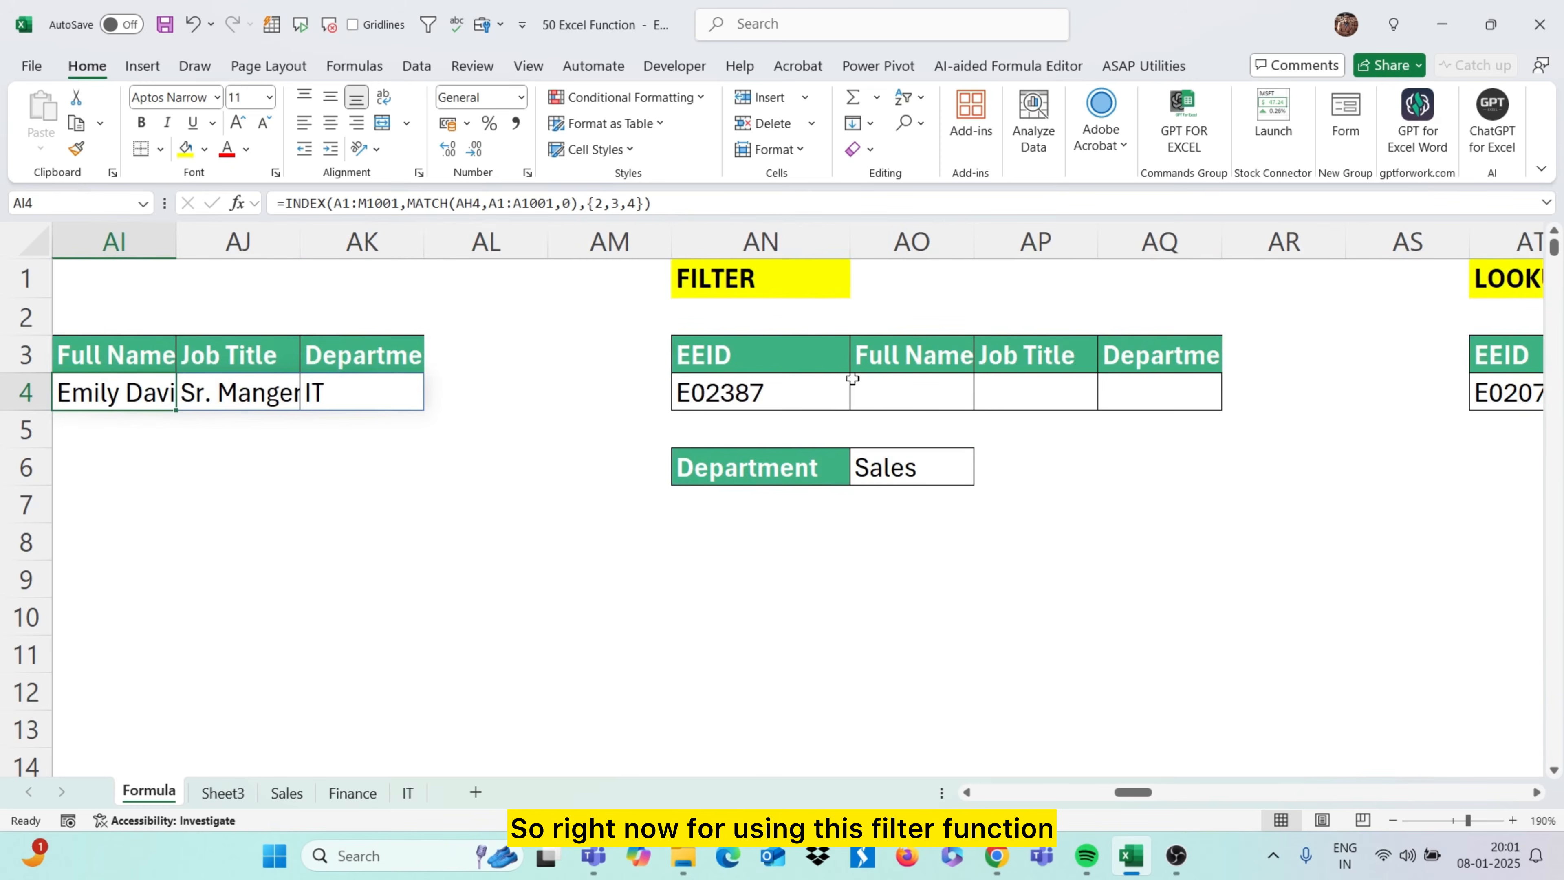
{"action": "left_click", "coordinate": [902, 390]}
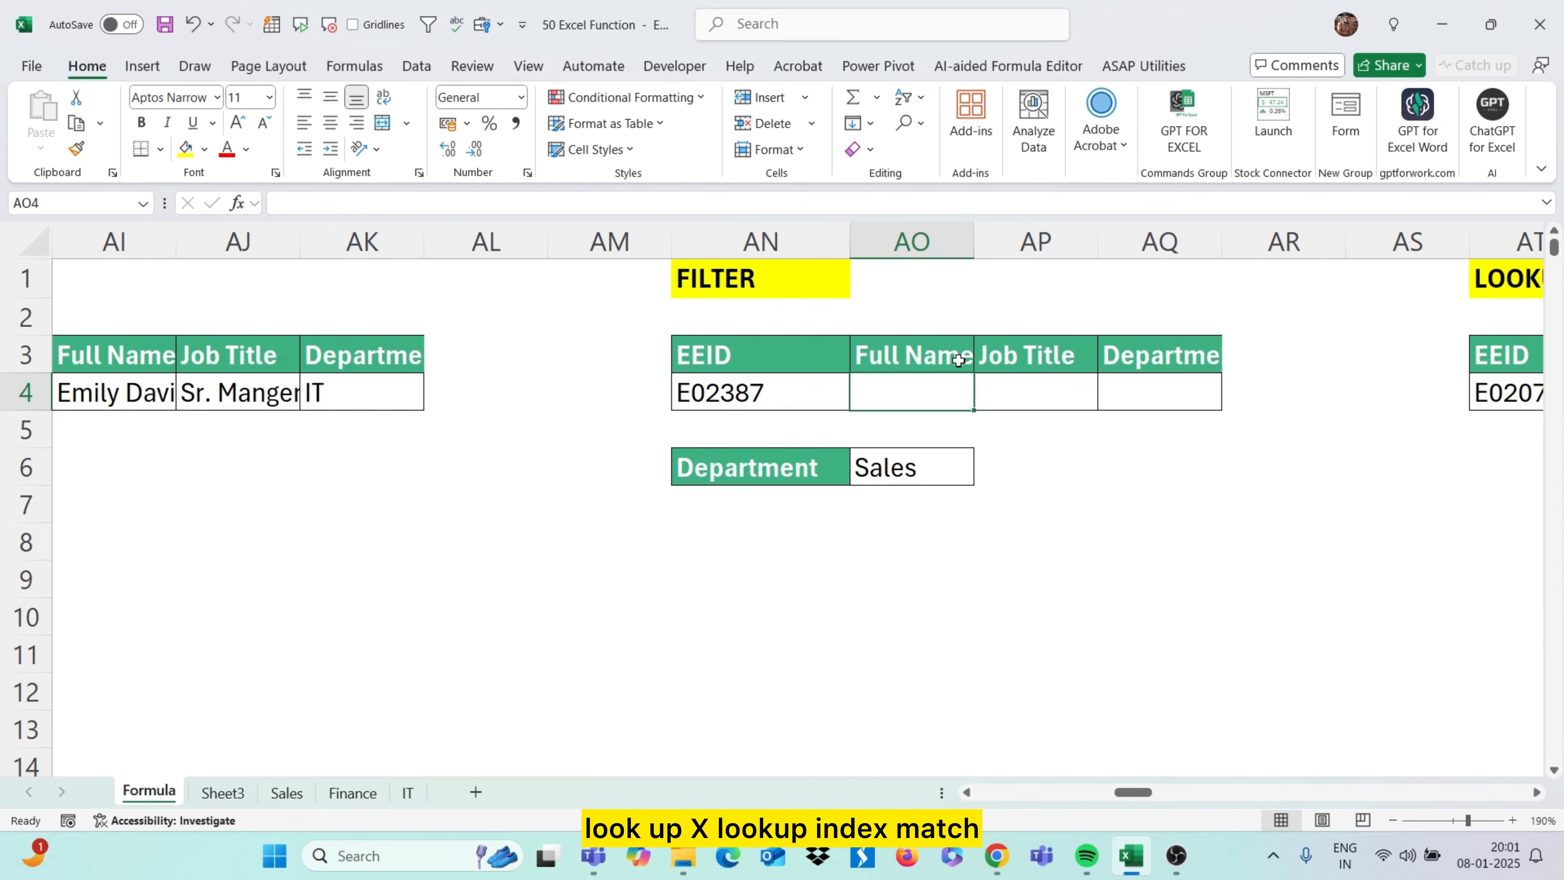
{"action": "type", "text": "="}
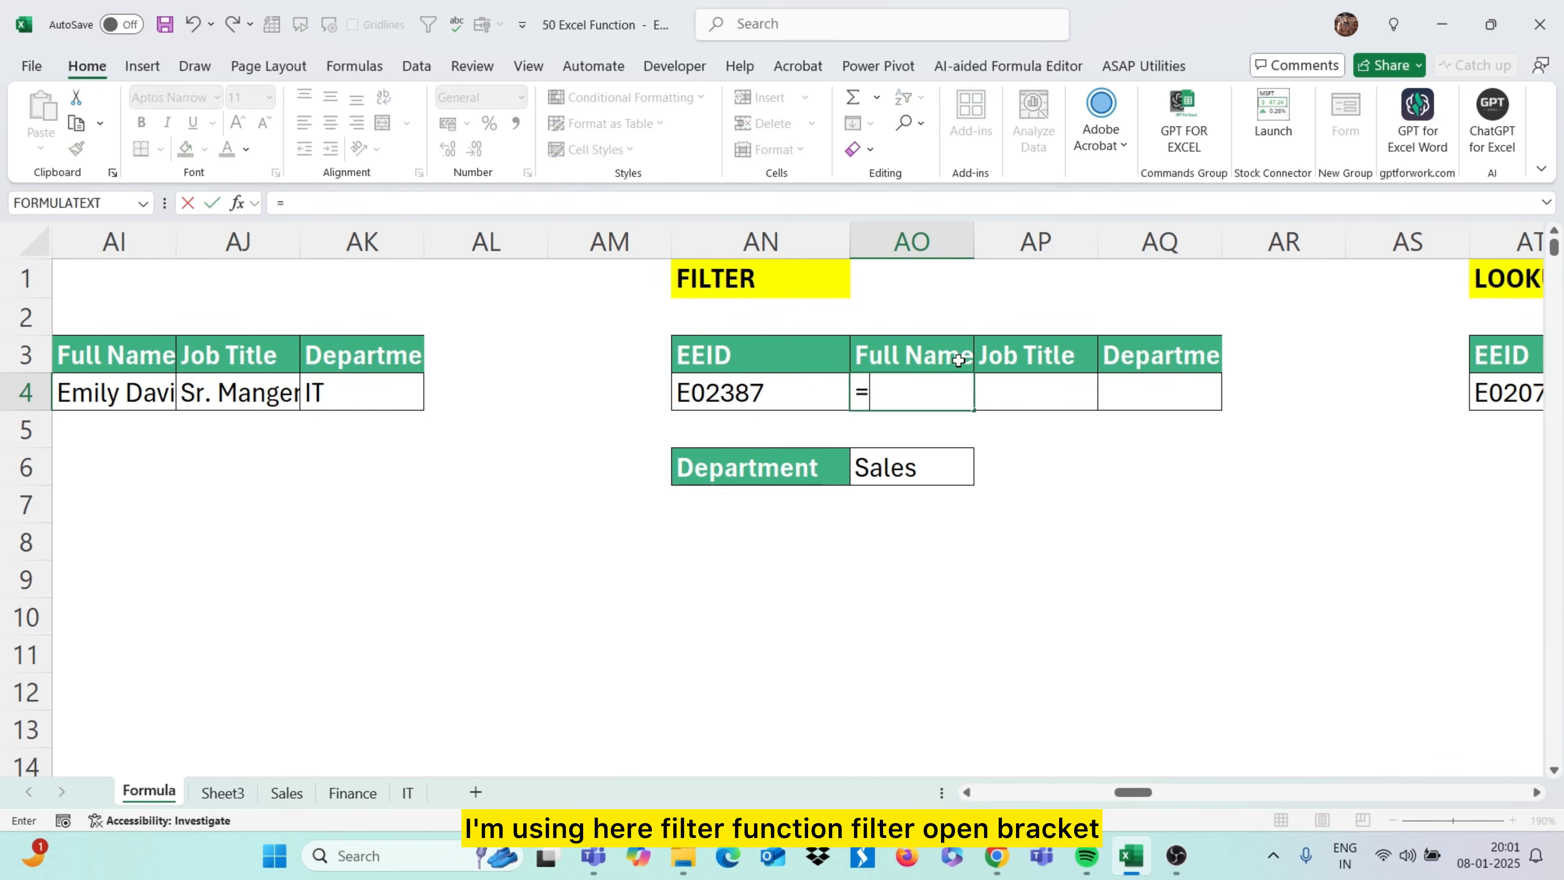
{"action": "type", "text": "filter("}
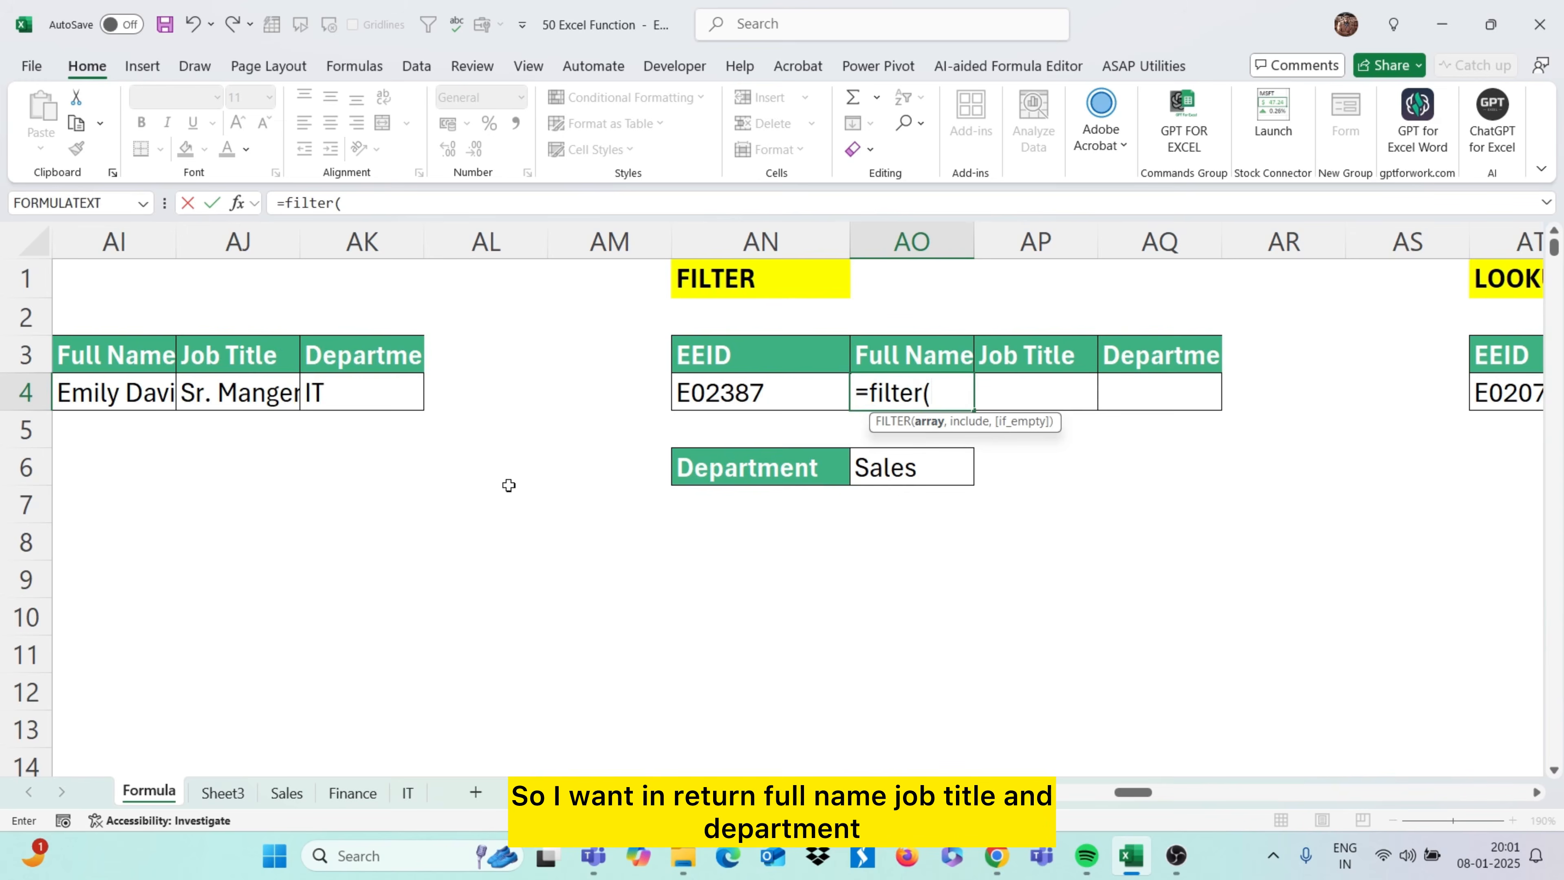
{"action": "scroll", "coordinate": [509, 485], "scroll_direction": "left", "scroll_amount": 15}
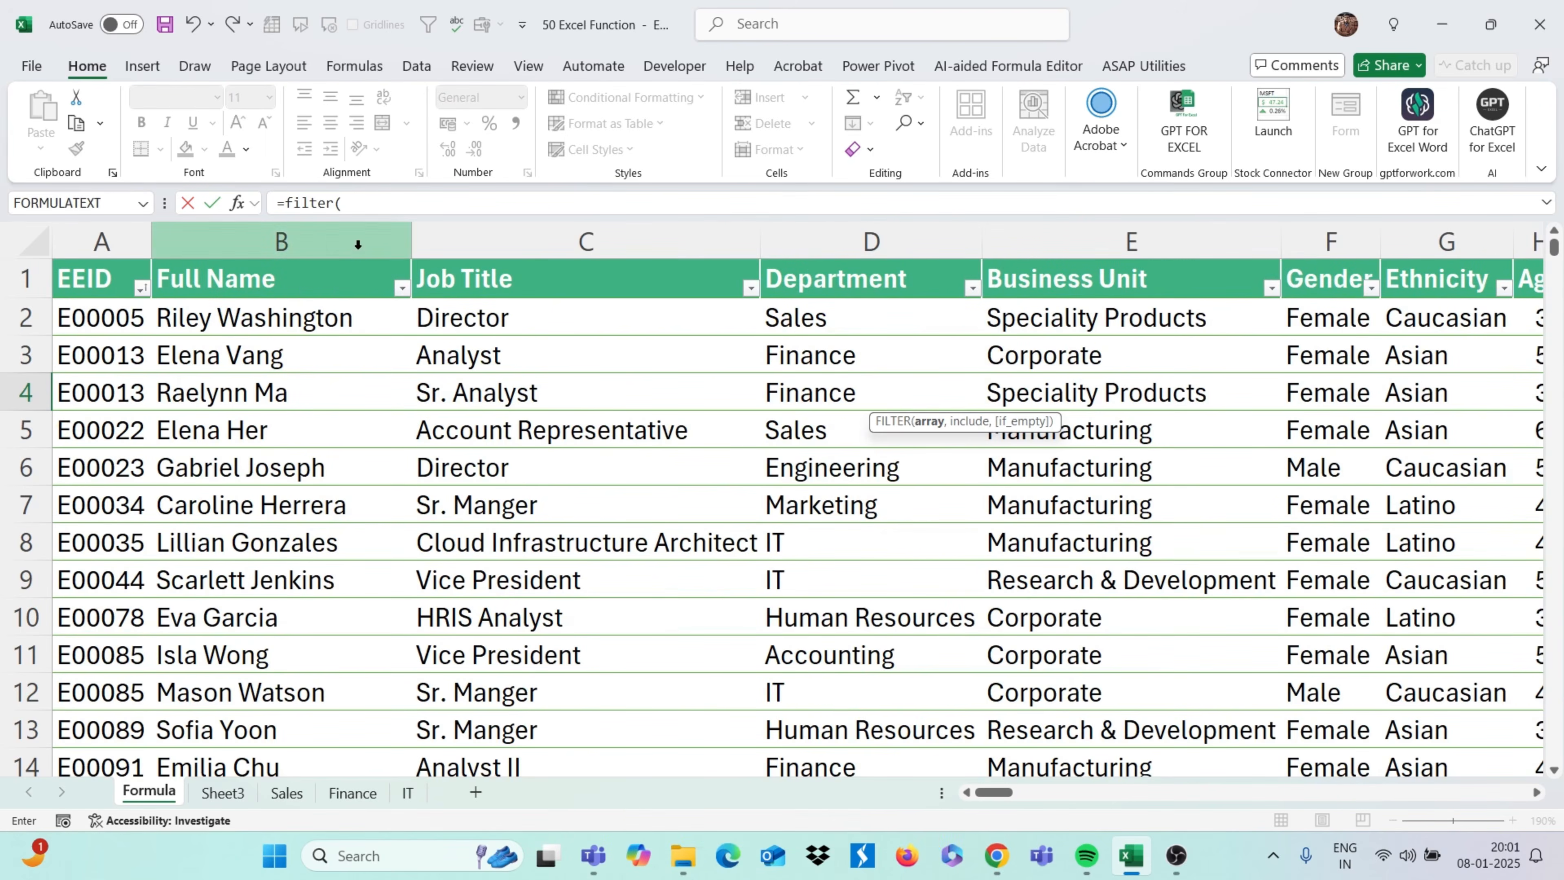
{"action": "left_click_drag", "start_coordinate": [356, 241], "coordinate": [966, 269]}
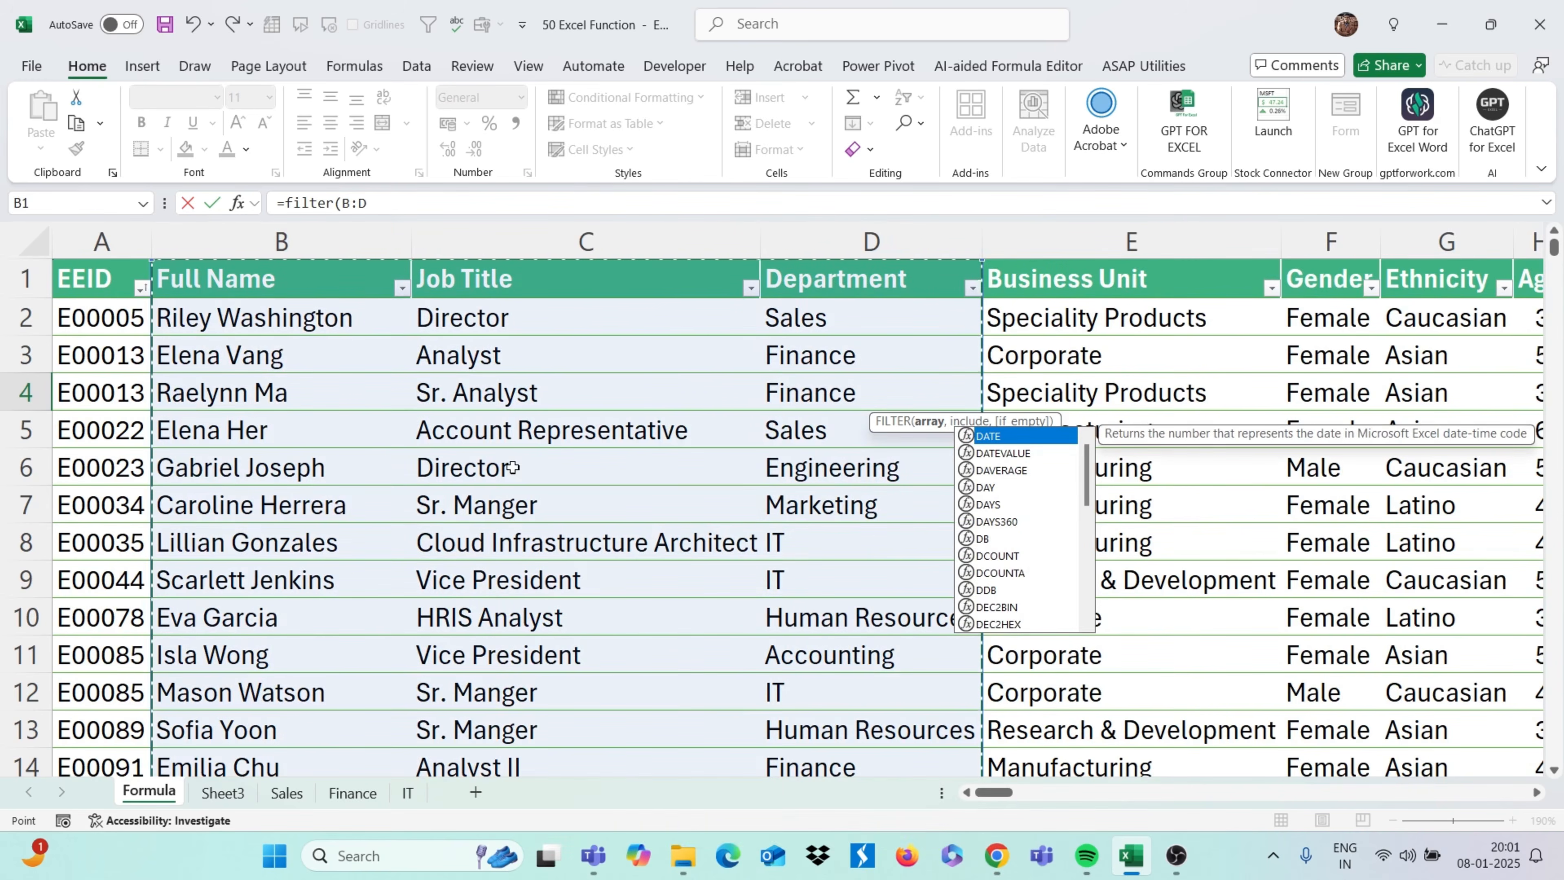
{"action": "type", "text": ","}
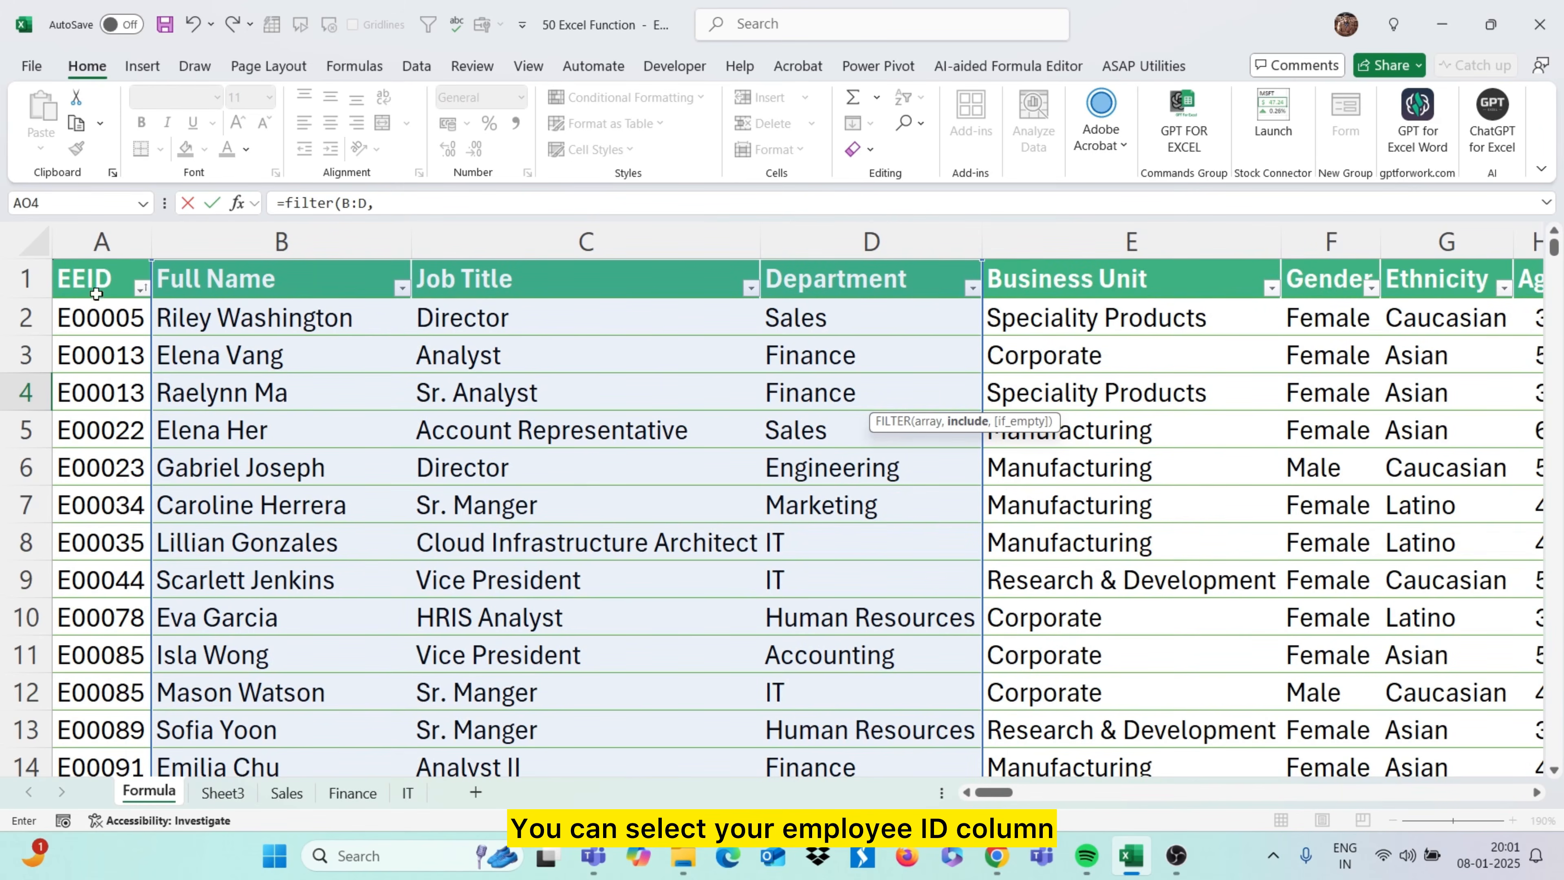
Complete AO4's FILTER formula with the include condition A:A=AN4 and check the entered formula
{"action": "left_click", "coordinate": [102, 244]}
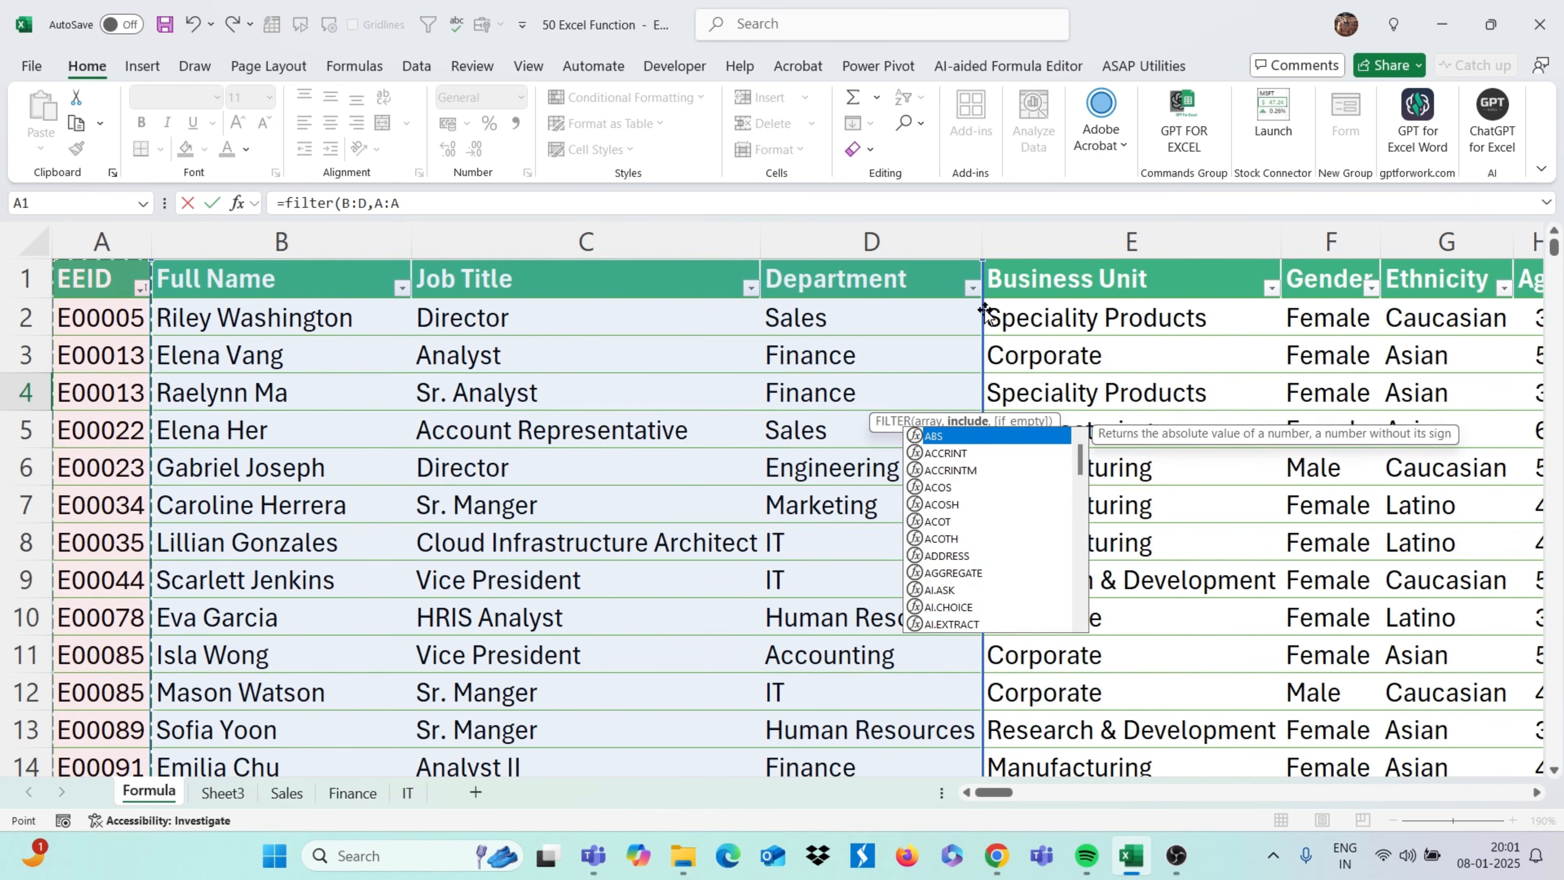
{"action": "key", "text": "ctrl+BackSpace"}
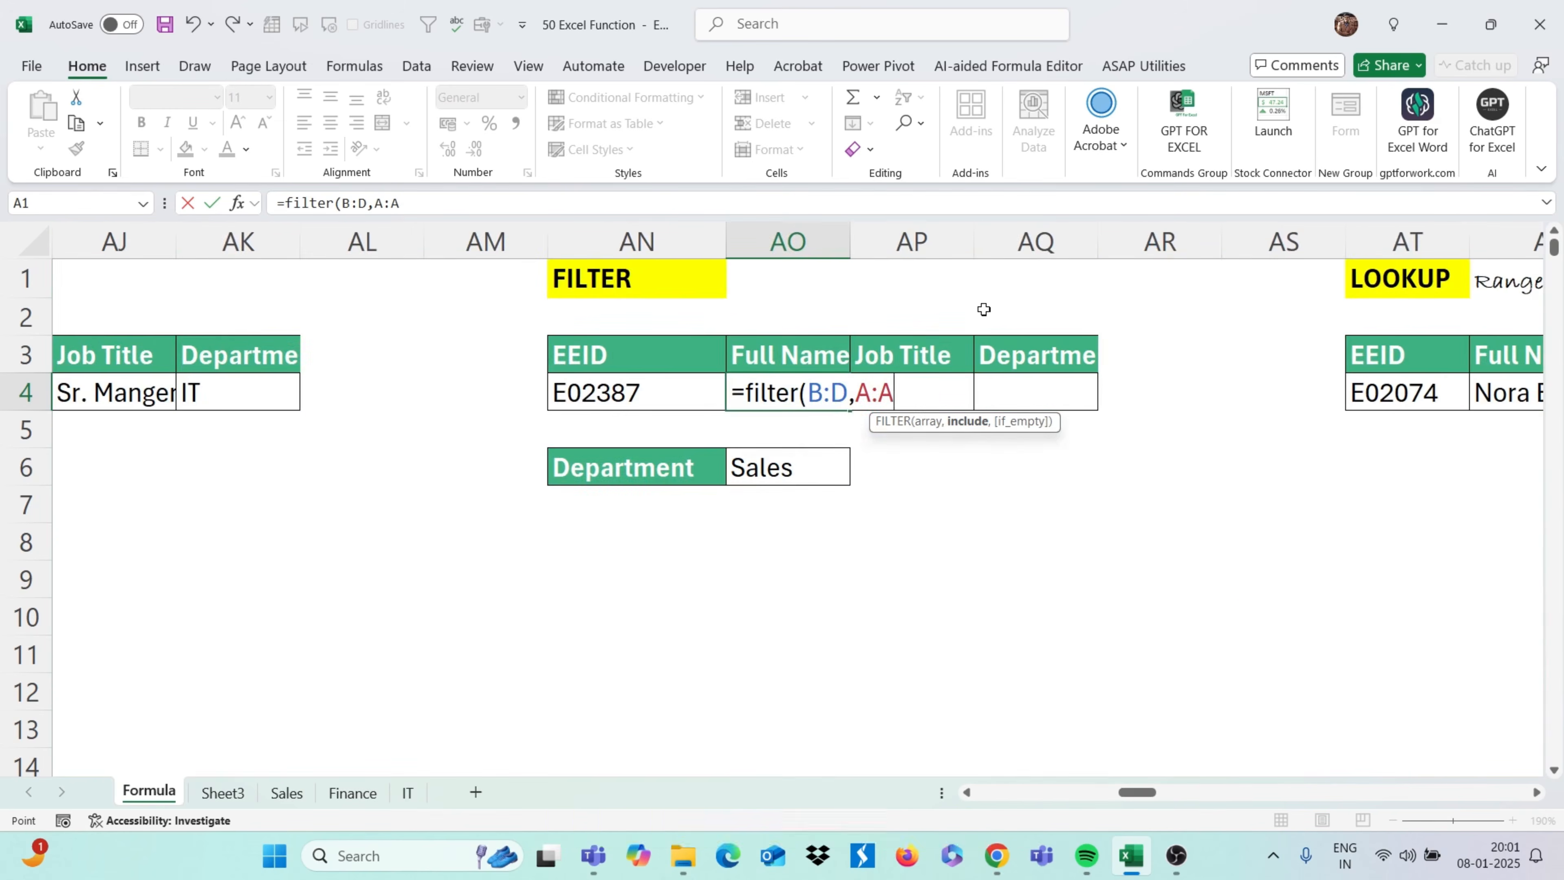
{"action": "type", "text": "="}
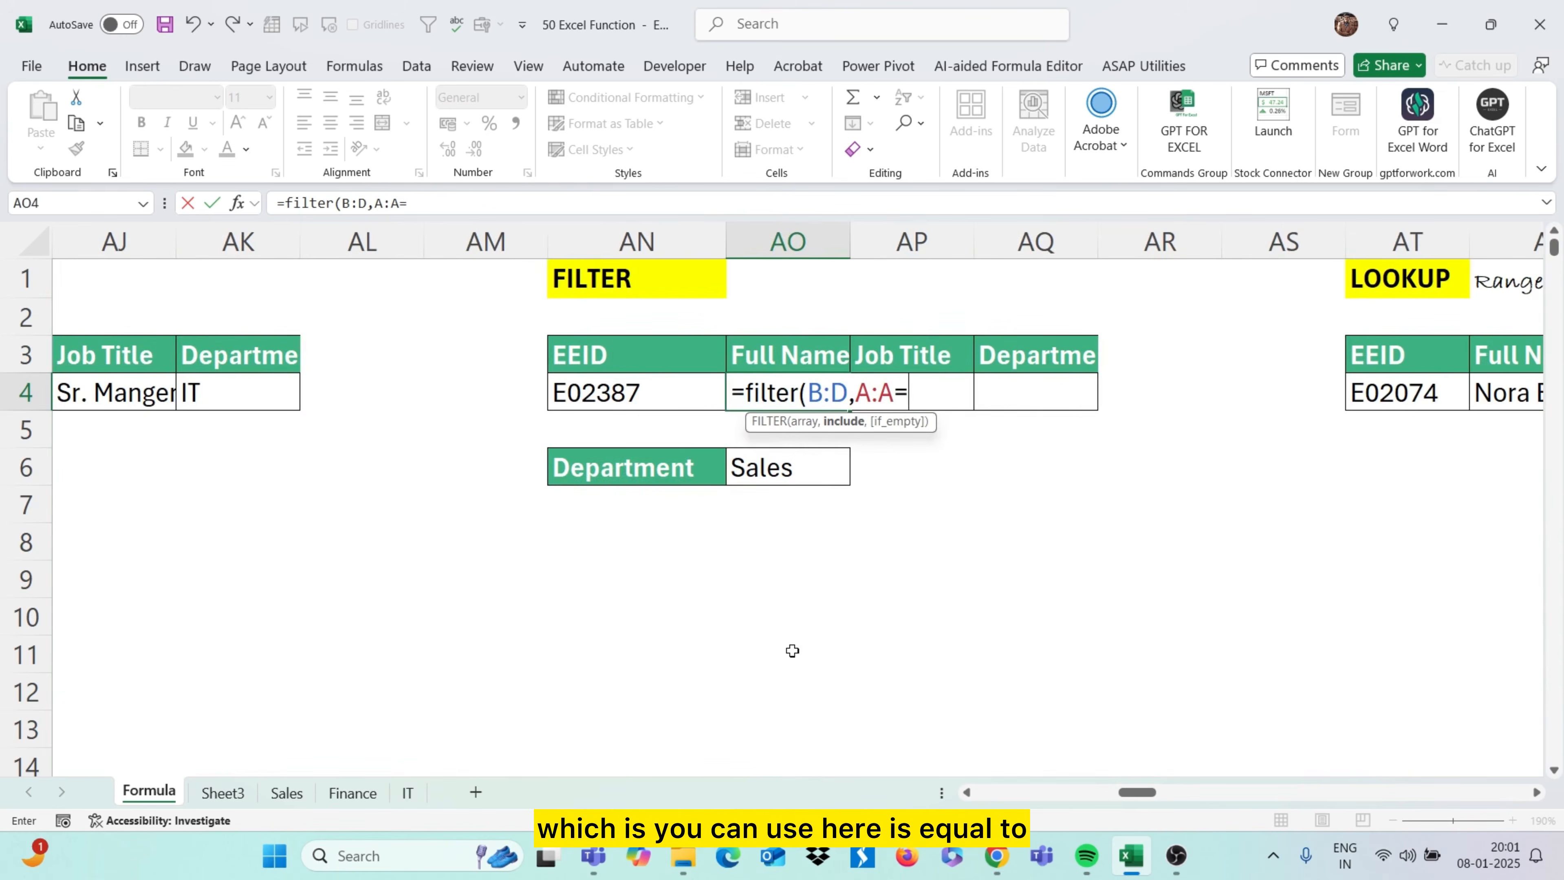
{"action": "left_click", "coordinate": [679, 398]}
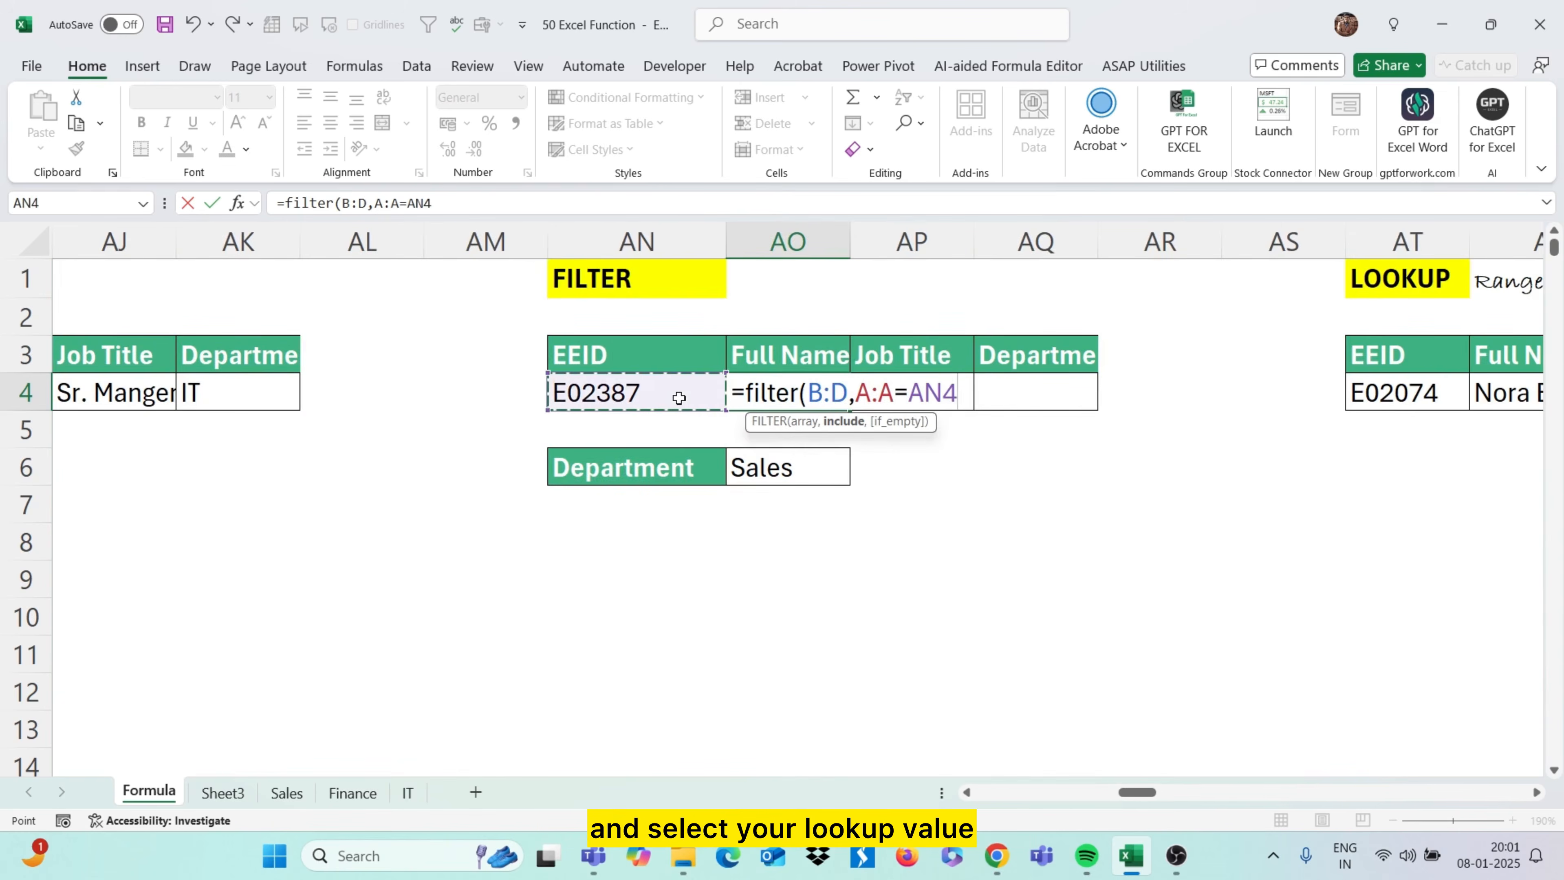
{"action": "type", "text": ")"}
{"action": "key", "text": "Return"}
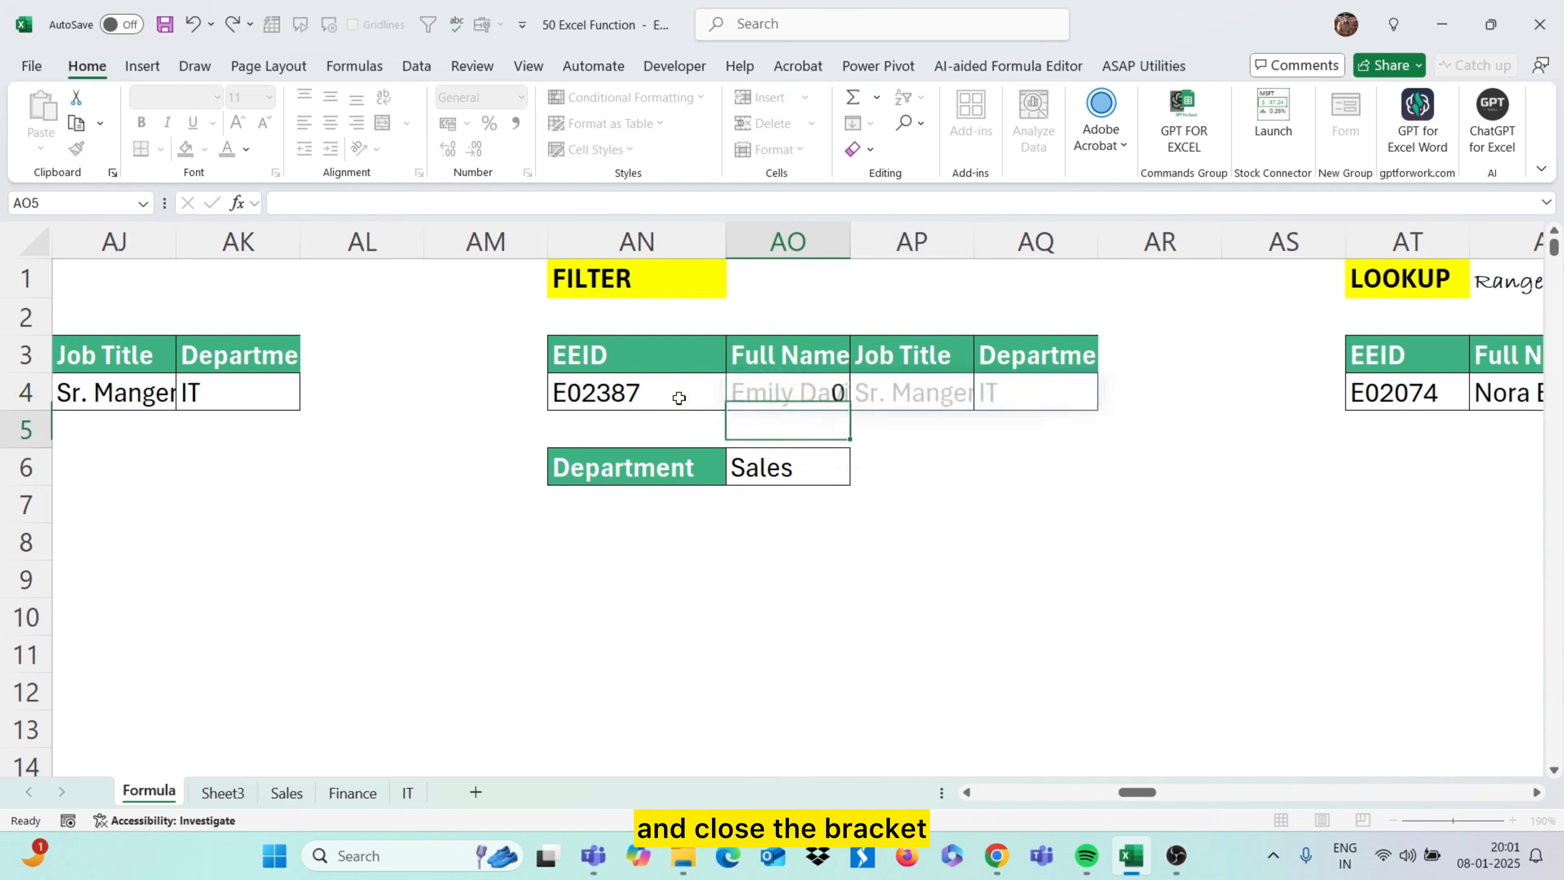
{"action": "key", "text": "Up"}
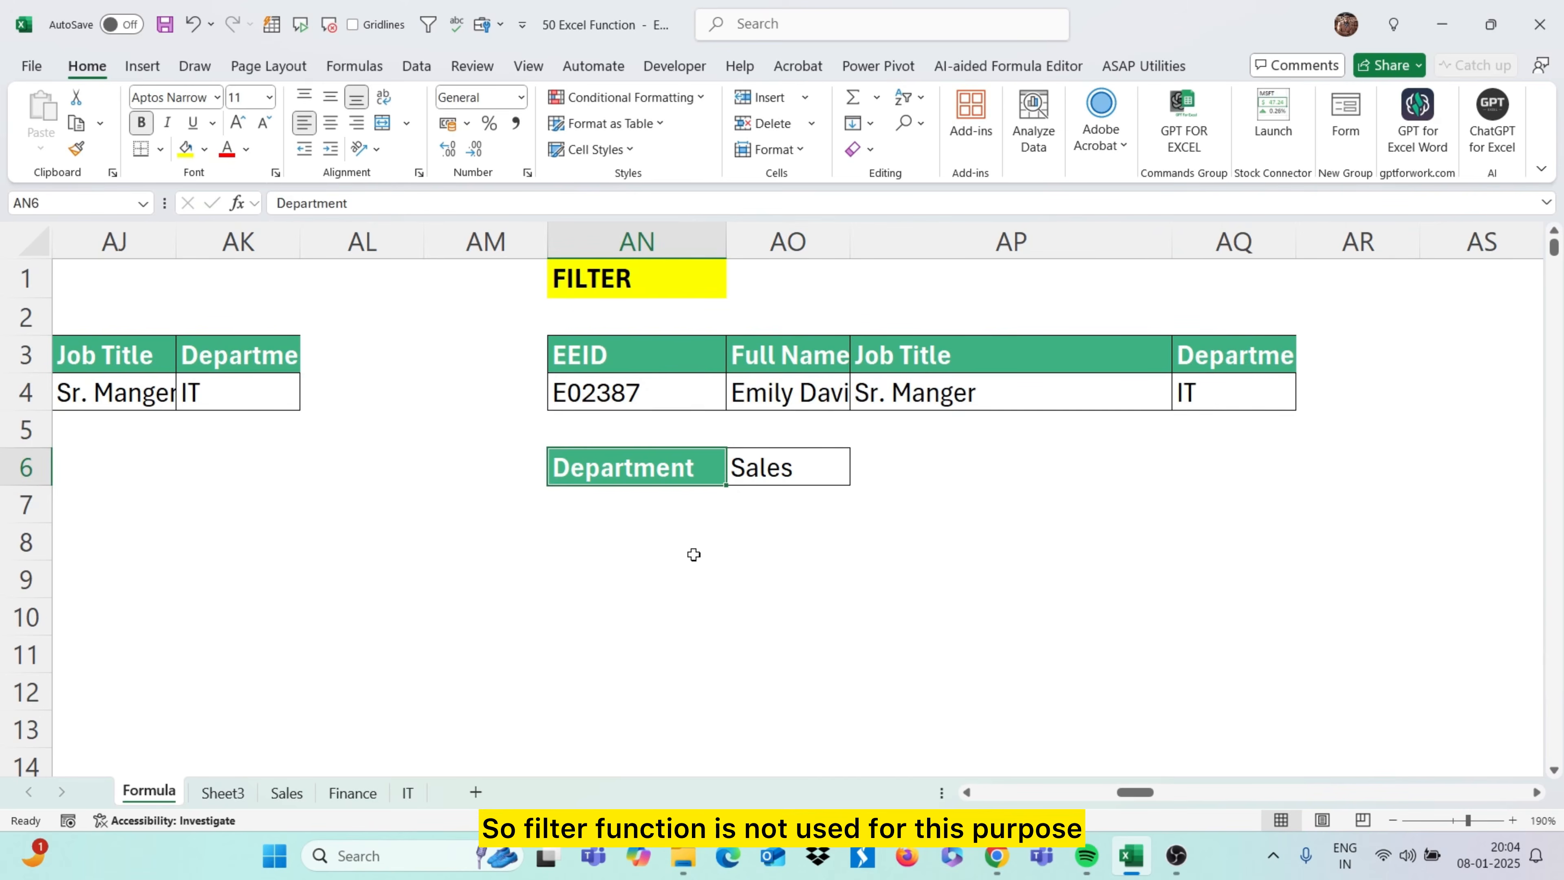
{"action": "left_click", "coordinate": [801, 392]}
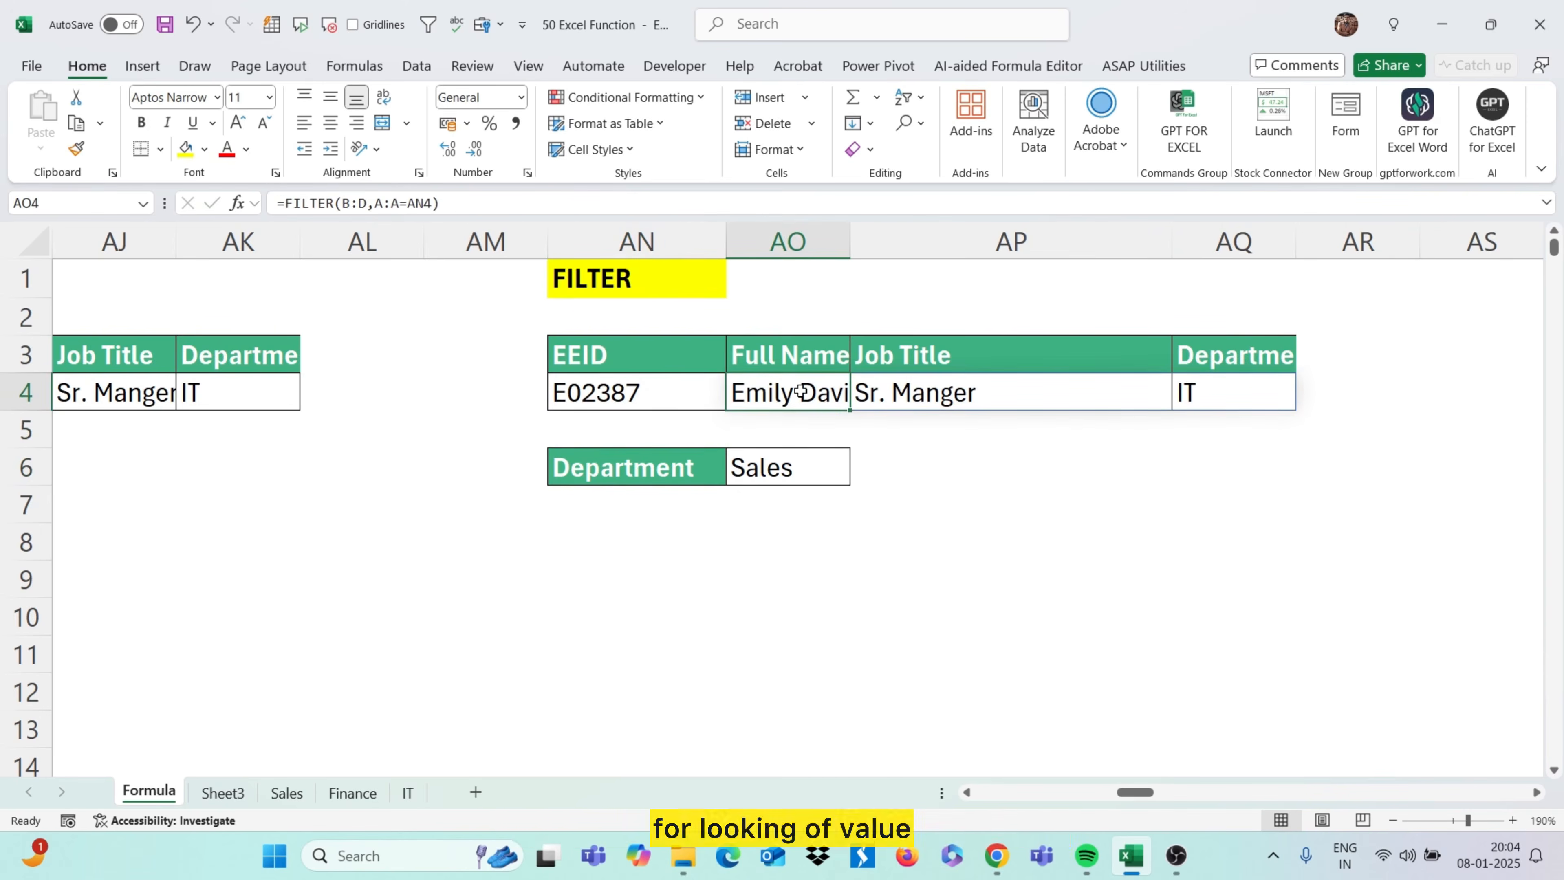
Start a FILTER formula in AN7 under the Department criterion with the EEID to Job Title columns A:C as the array
{"action": "left_click", "coordinate": [622, 506]}
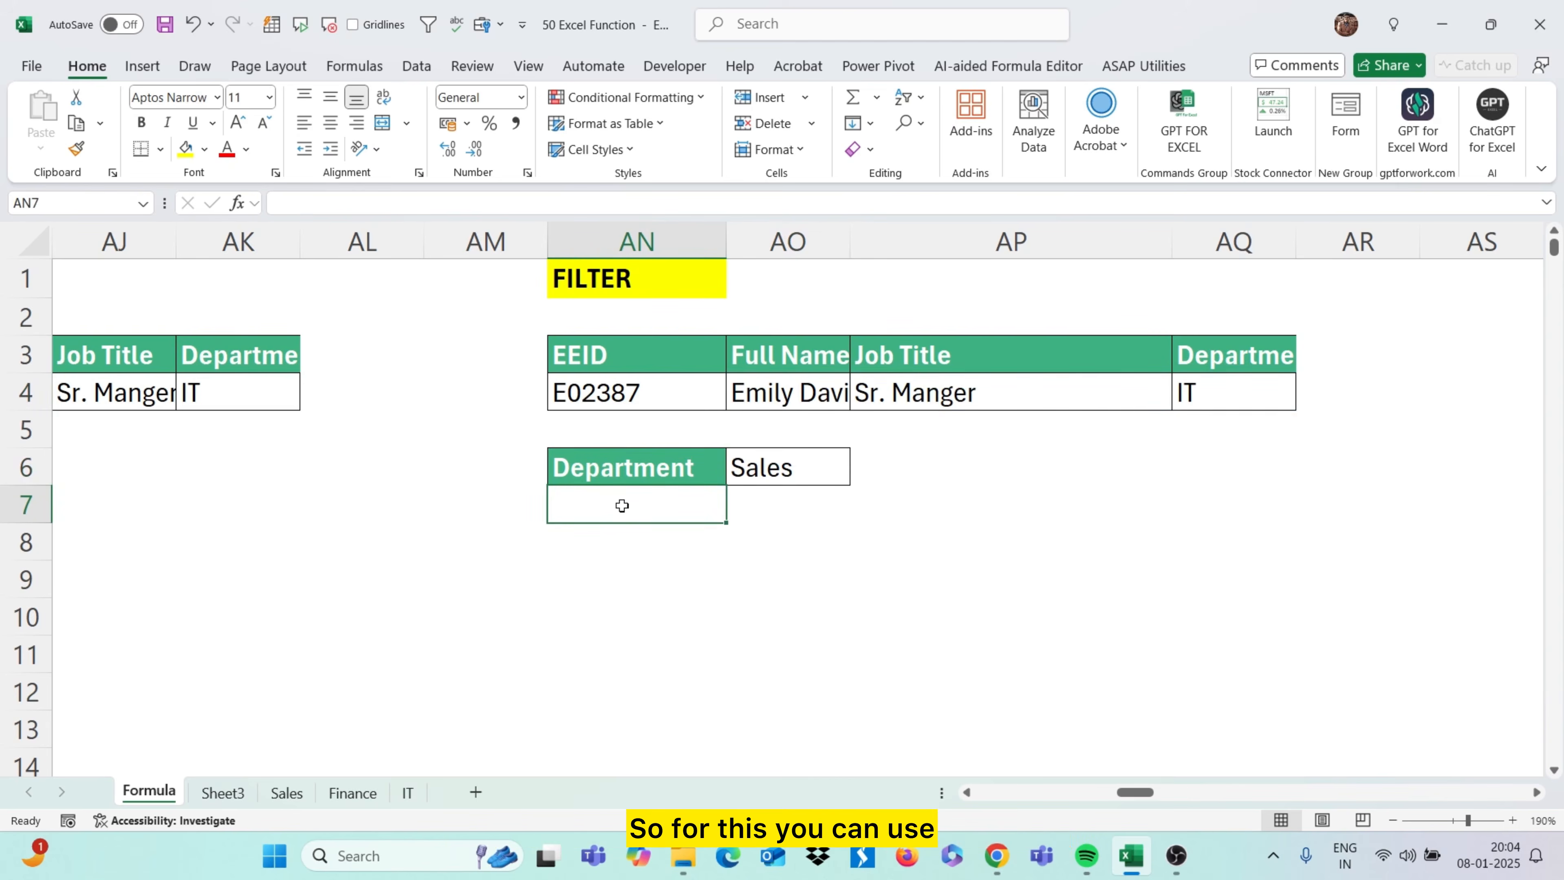
{"action": "type", "text": "="}
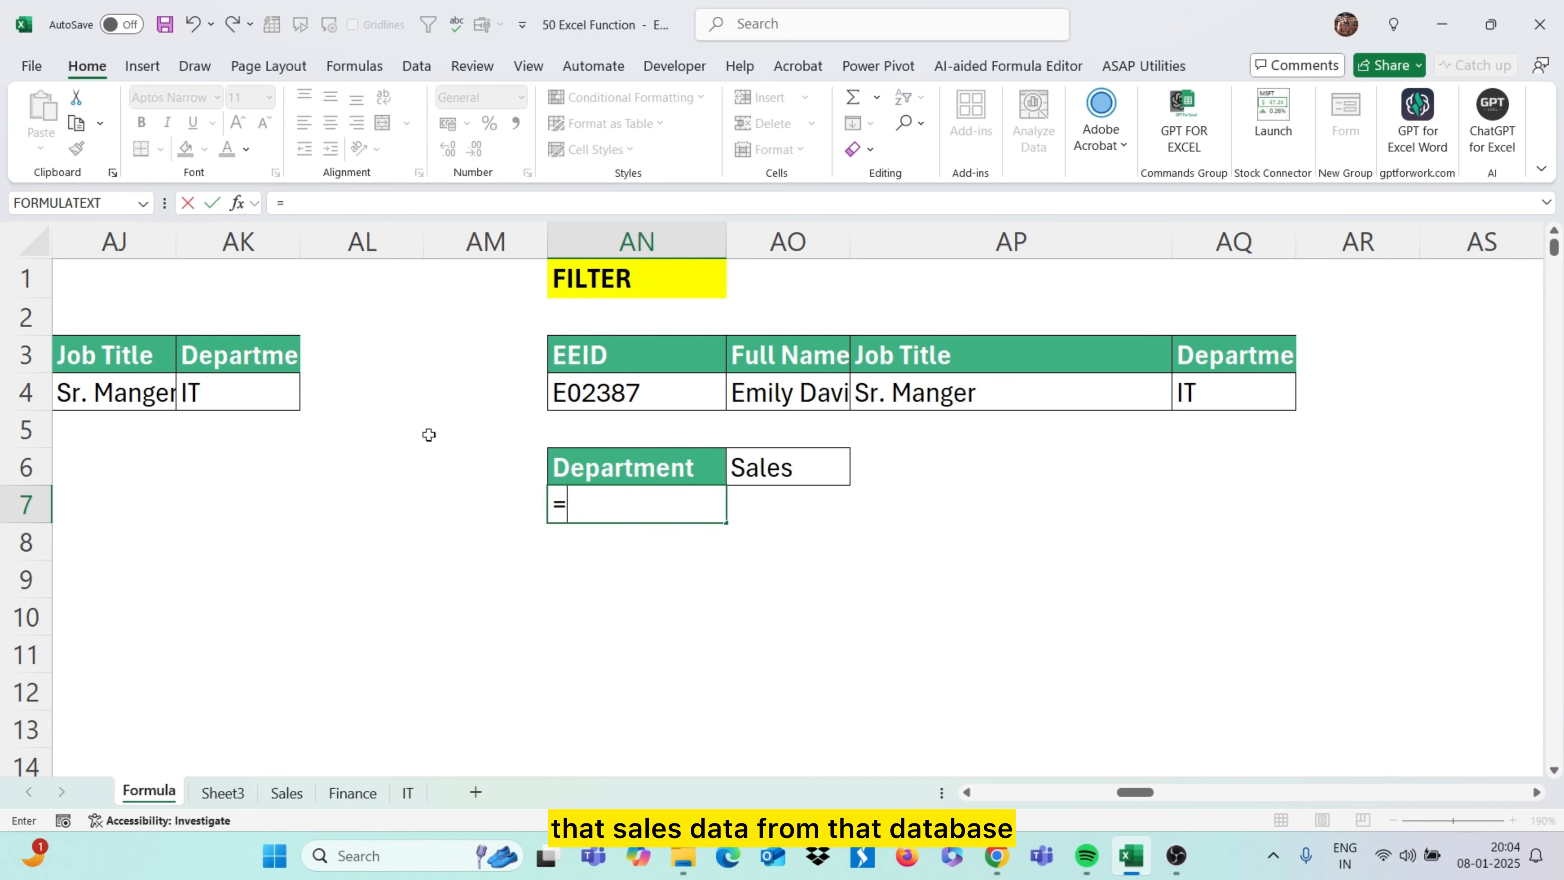
{"action": "type", "text": "filter("}
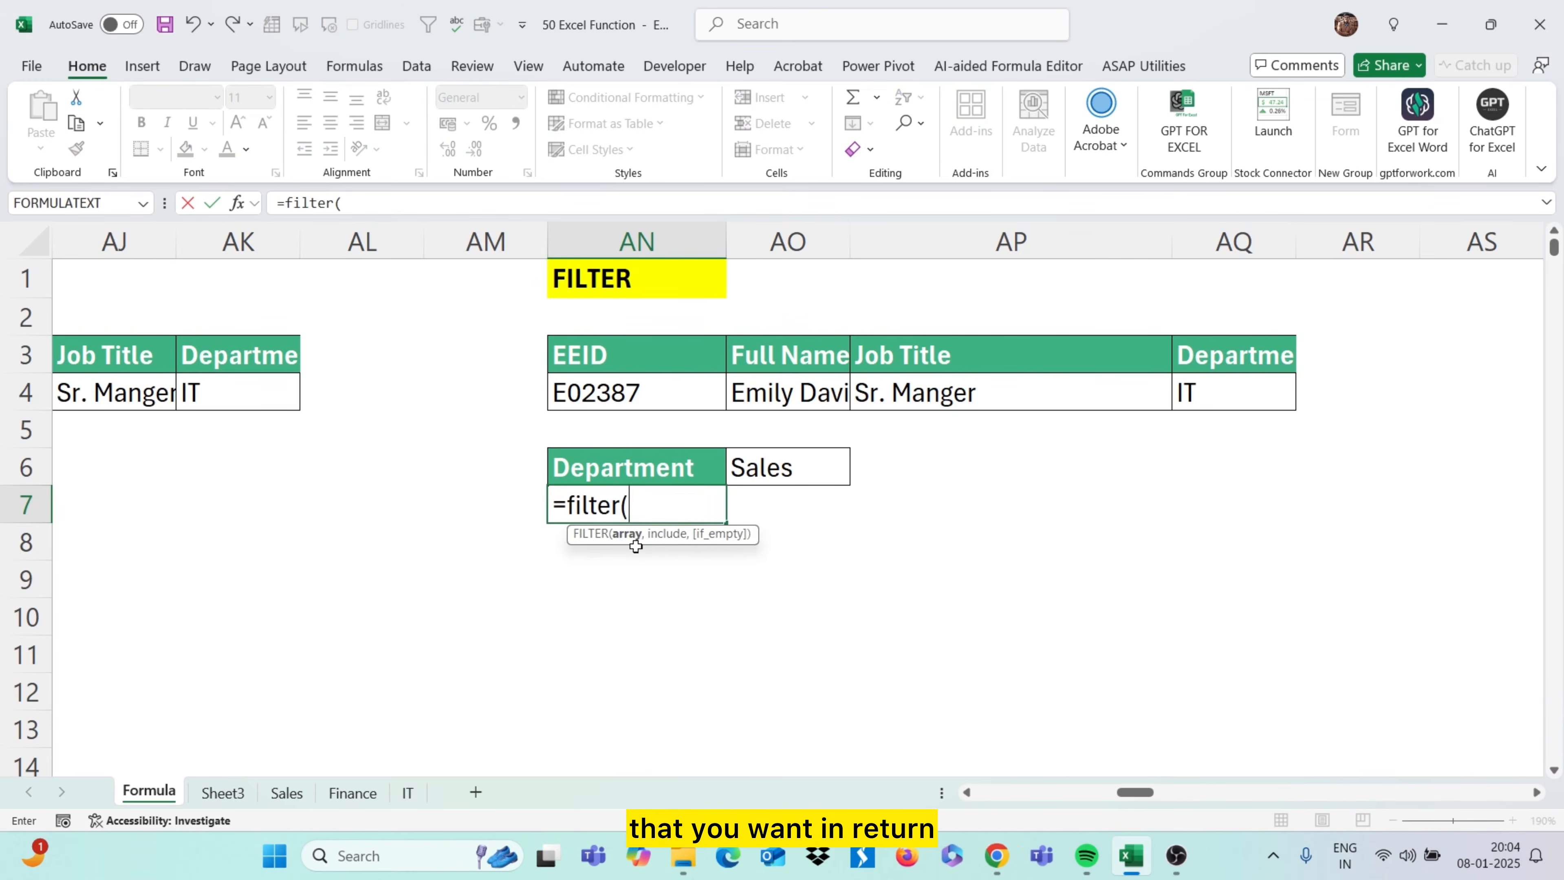
{"action": "scroll", "coordinate": [635, 543], "scroll_direction": "left", "scroll_amount": 10}
{"action": "scroll", "coordinate": [635, 547], "scroll_direction": "left", "scroll_amount": 5}
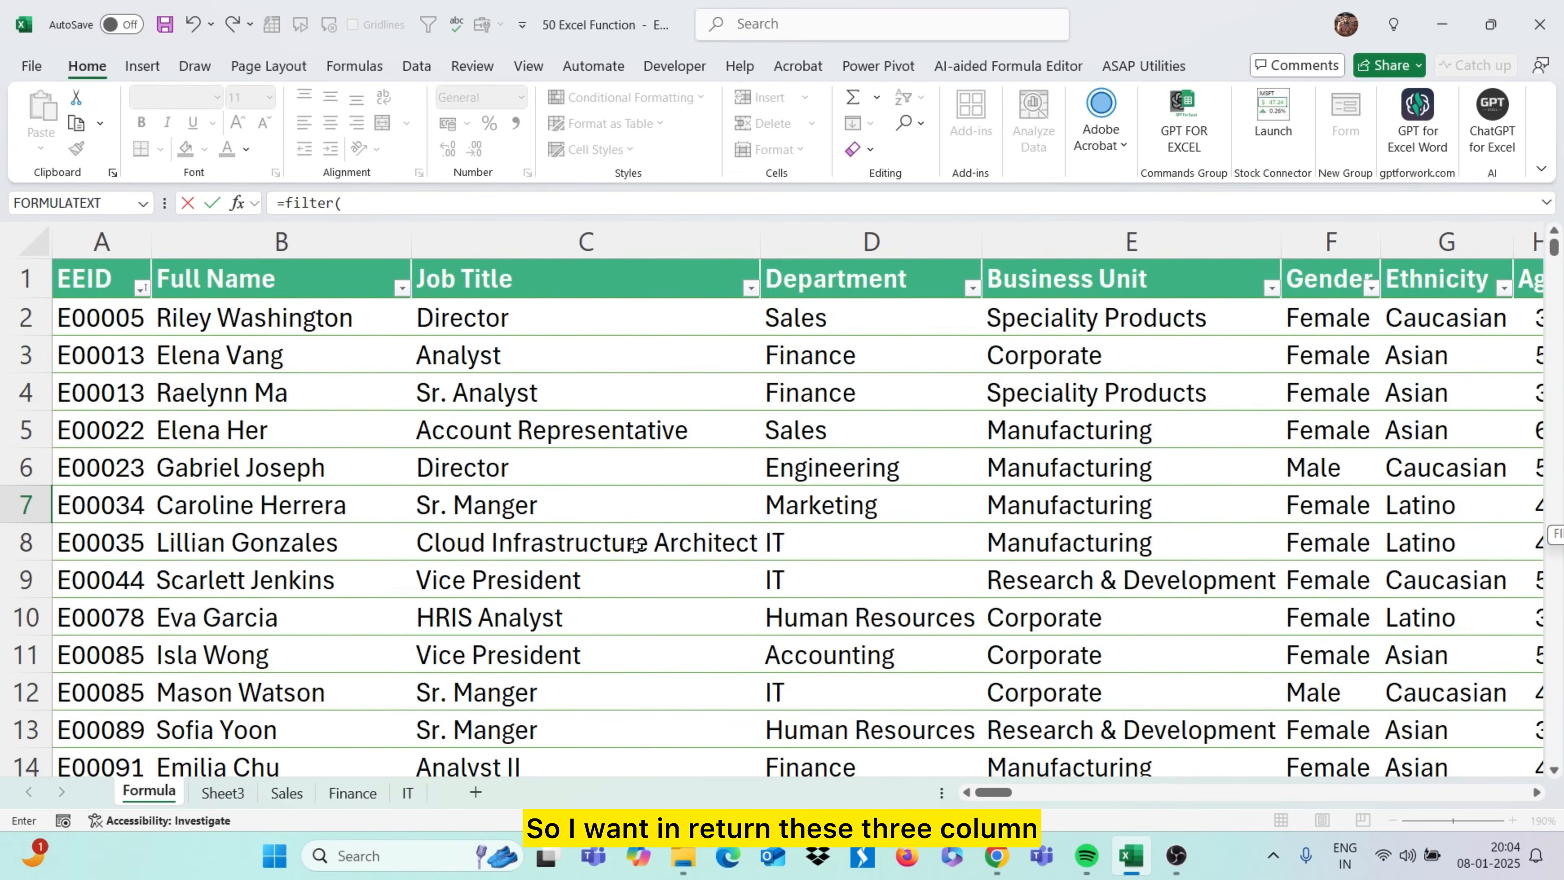
{"action": "left_click_drag", "start_coordinate": [122, 247], "coordinate": [562, 278]}
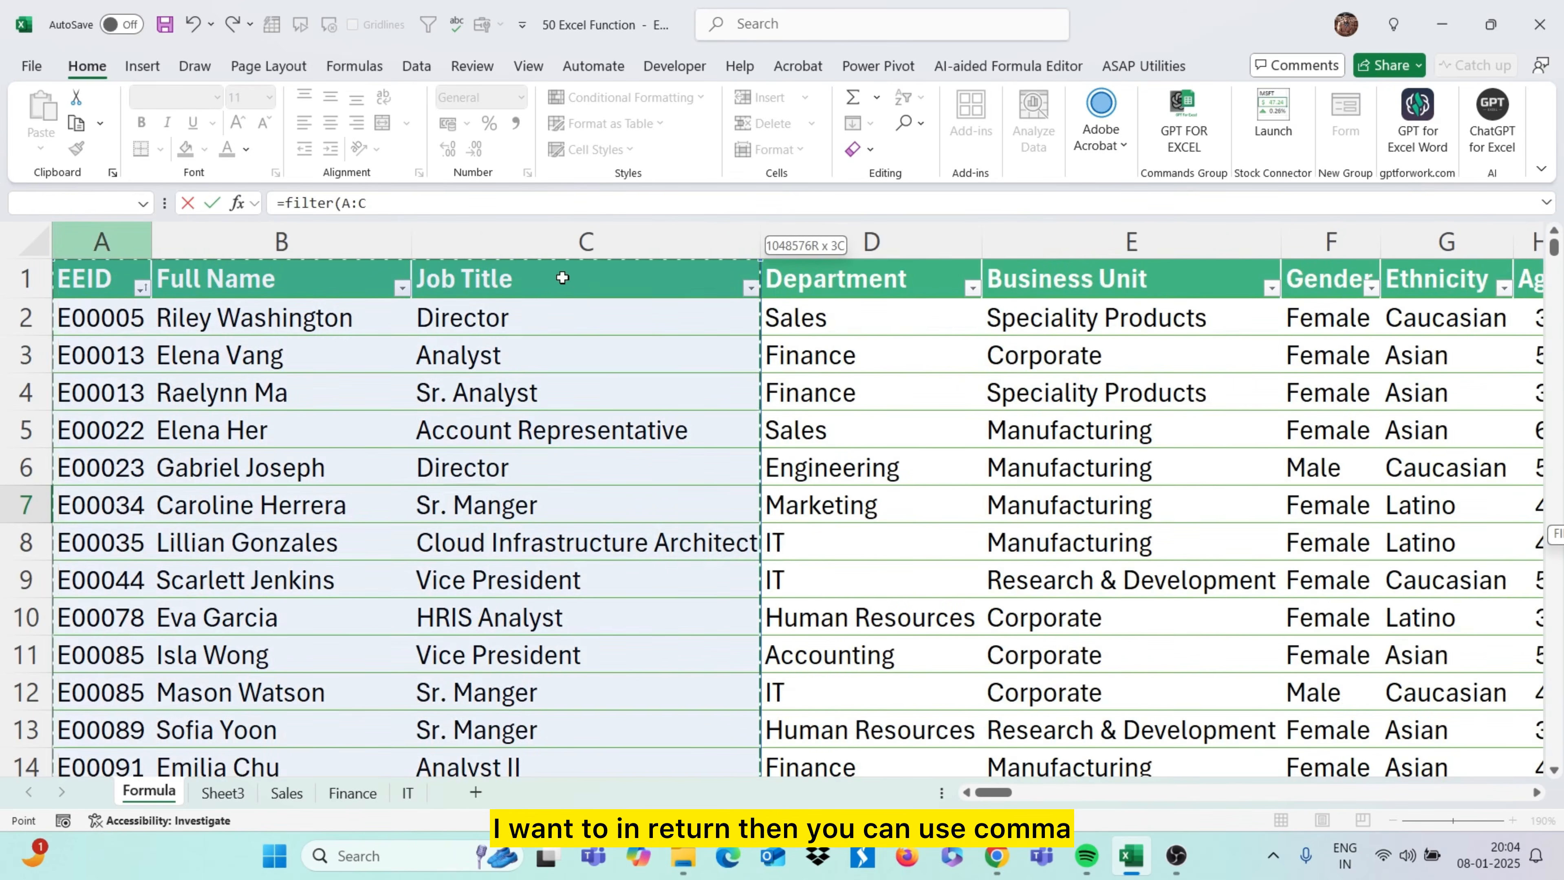
{"action": "type", "text": ","}
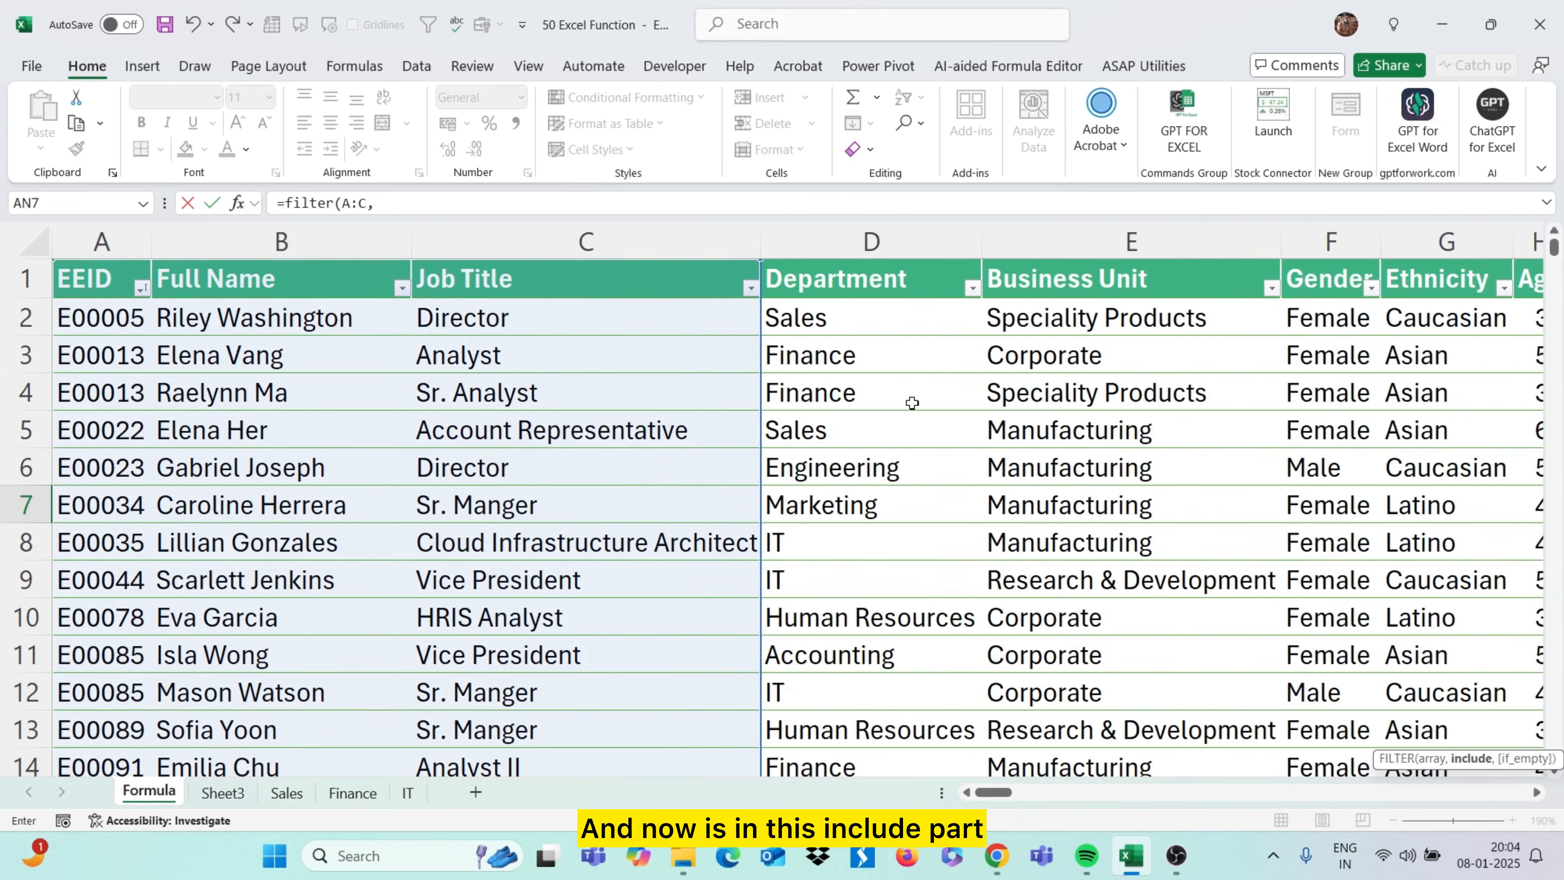
Complete AN7's FILTER formula with the include condition D:D=AO6, matching the Department column to Sales
{"action": "key", "text": "ctrl+BackSpace"}
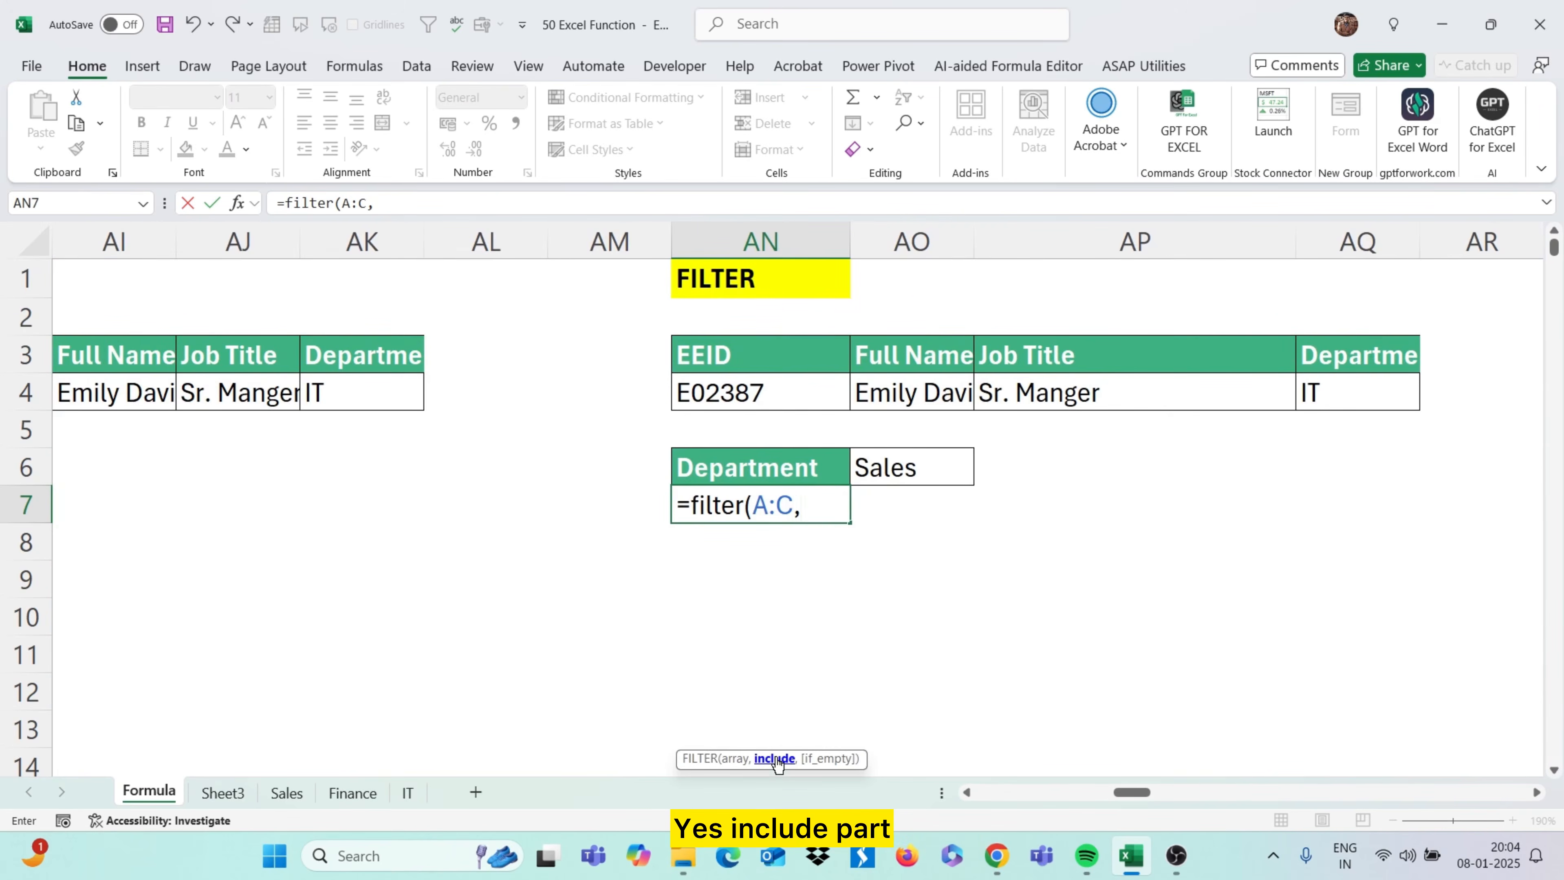
{"action": "scroll", "coordinate": [911, 733], "scroll_direction": "left", "scroll_amount": 15}
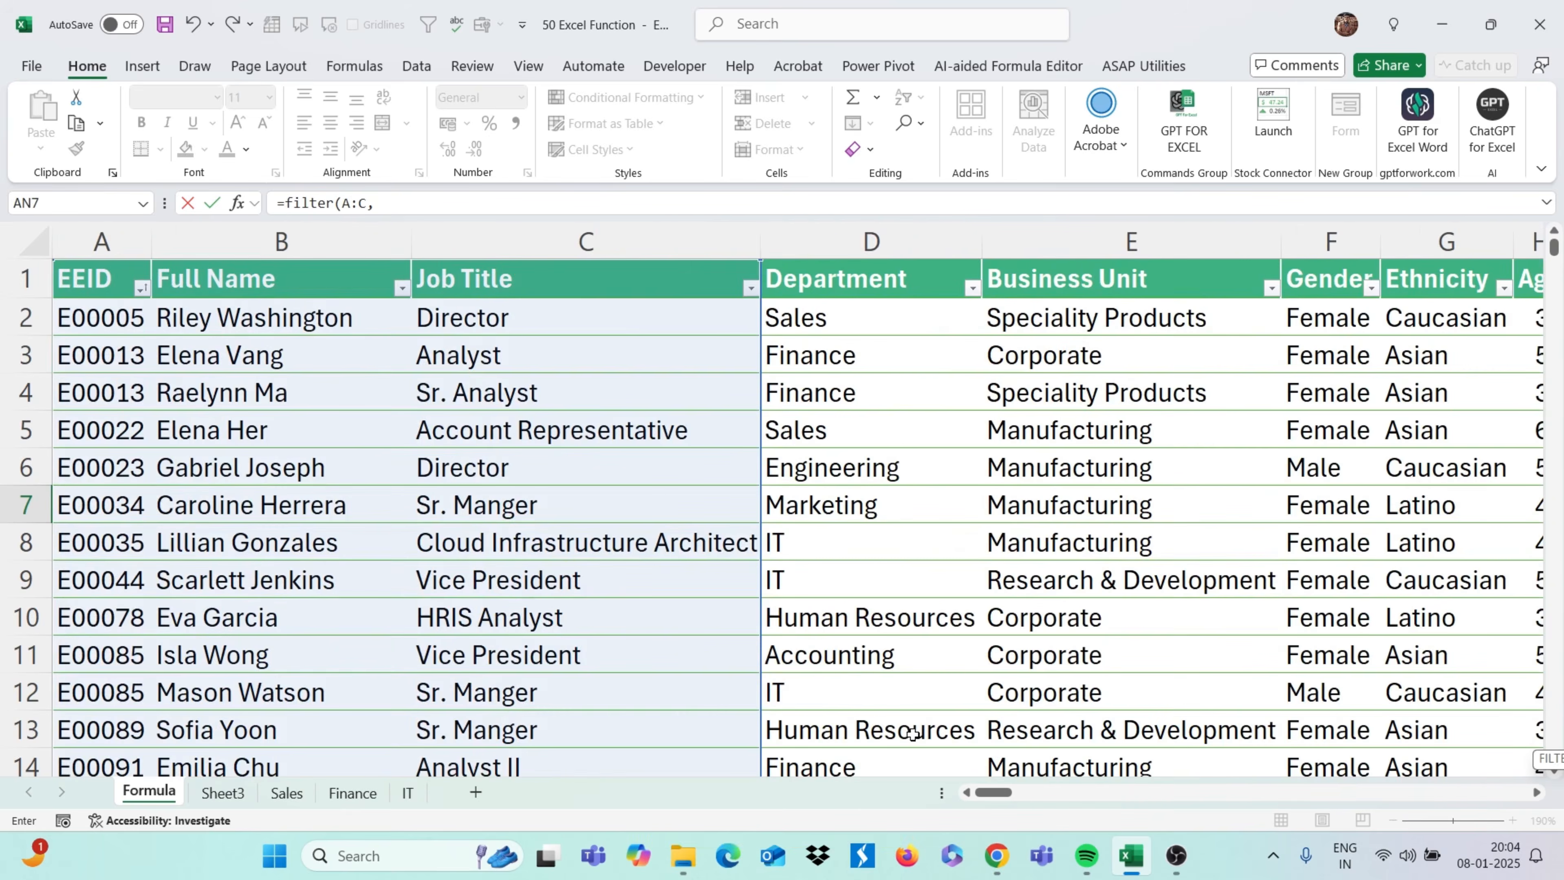
{"action": "left_click", "coordinate": [870, 242]}
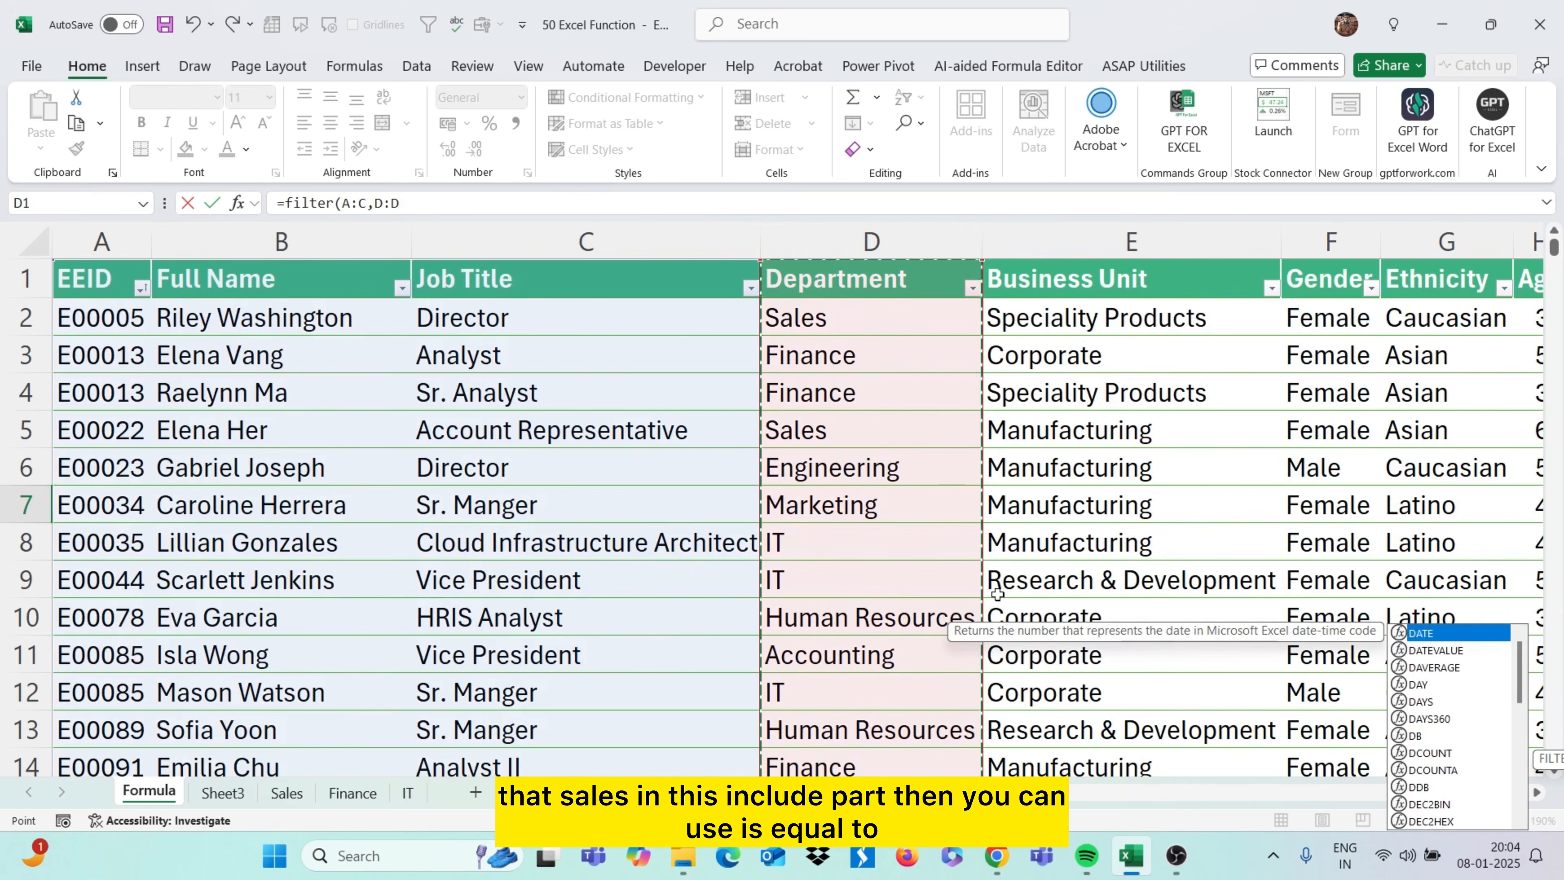
{"action": "type", "text": "="}
{"action": "scroll", "coordinate": [1048, 591], "scroll_direction": "right", "scroll_amount": 10}
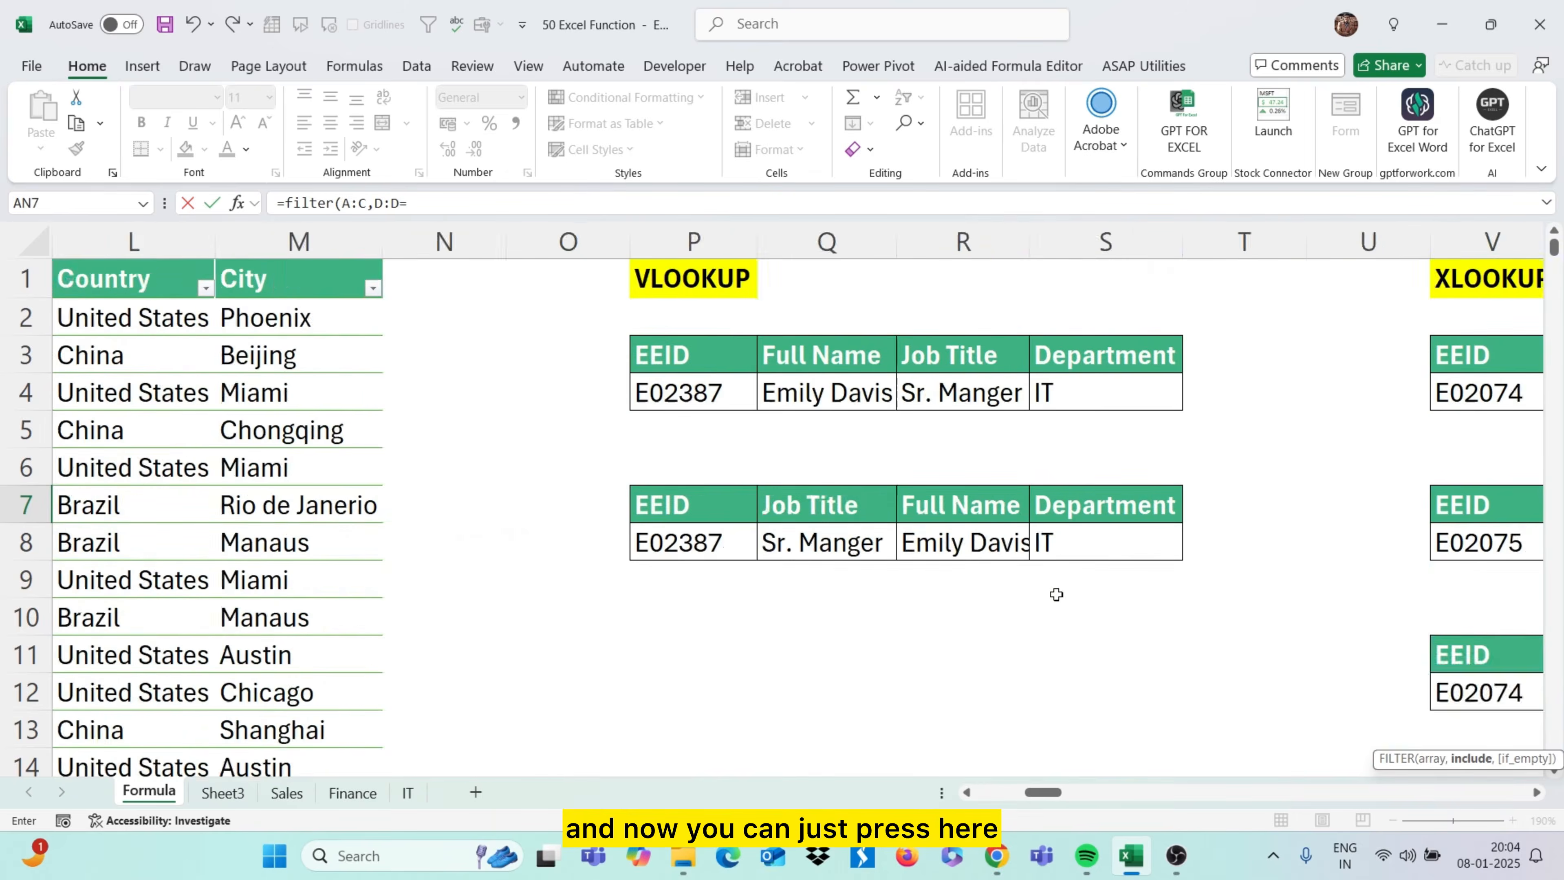
{"action": "scroll", "coordinate": [1056, 594], "scroll_direction": "right", "scroll_amount": 5}
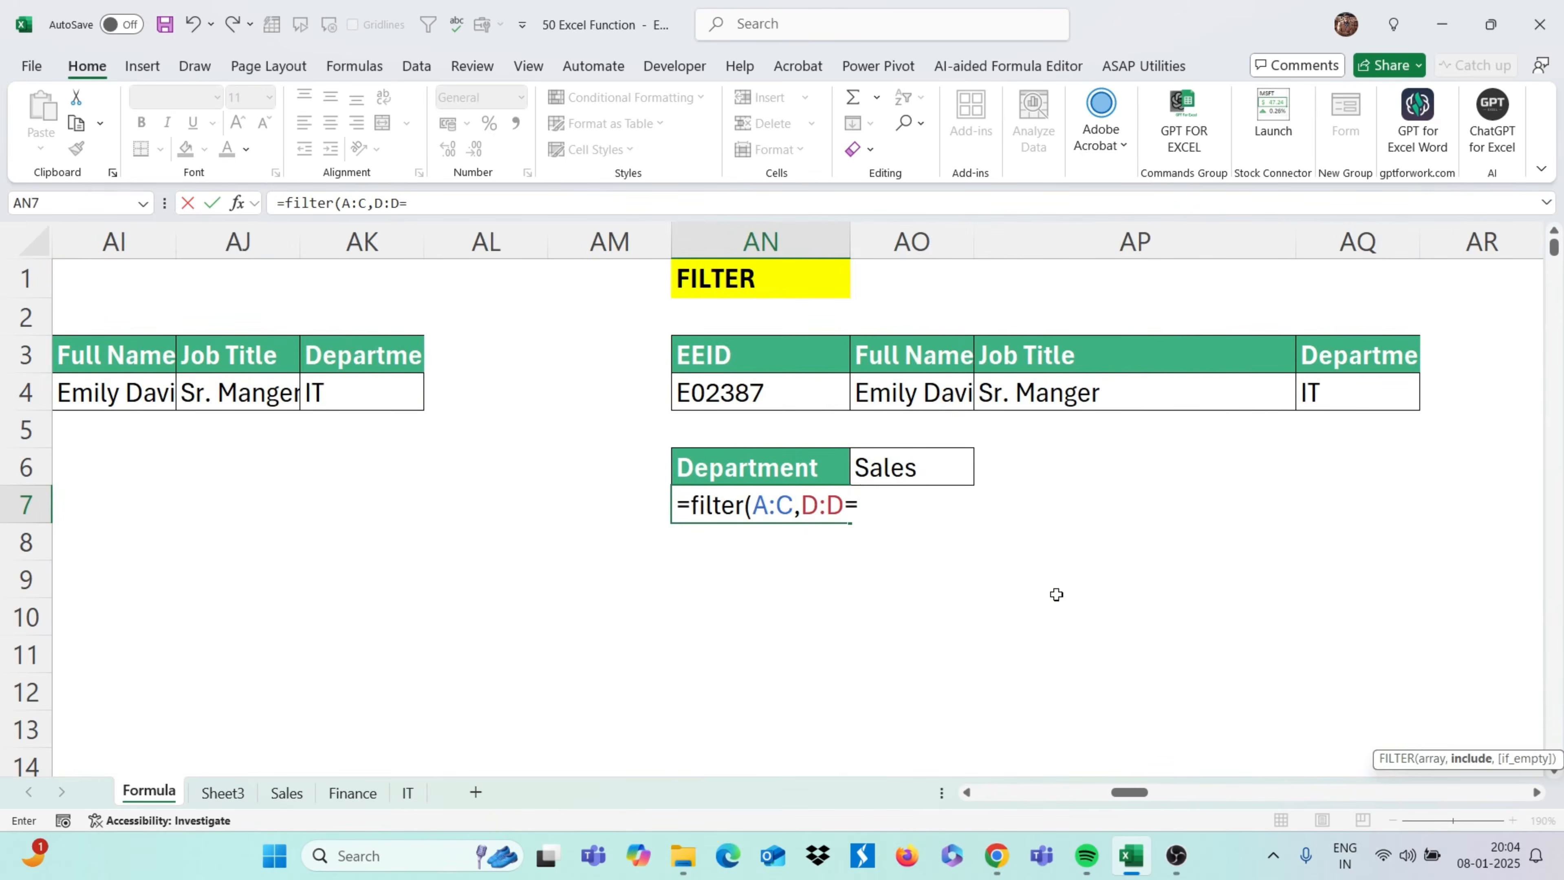
{"action": "left_click", "coordinate": [939, 465]}
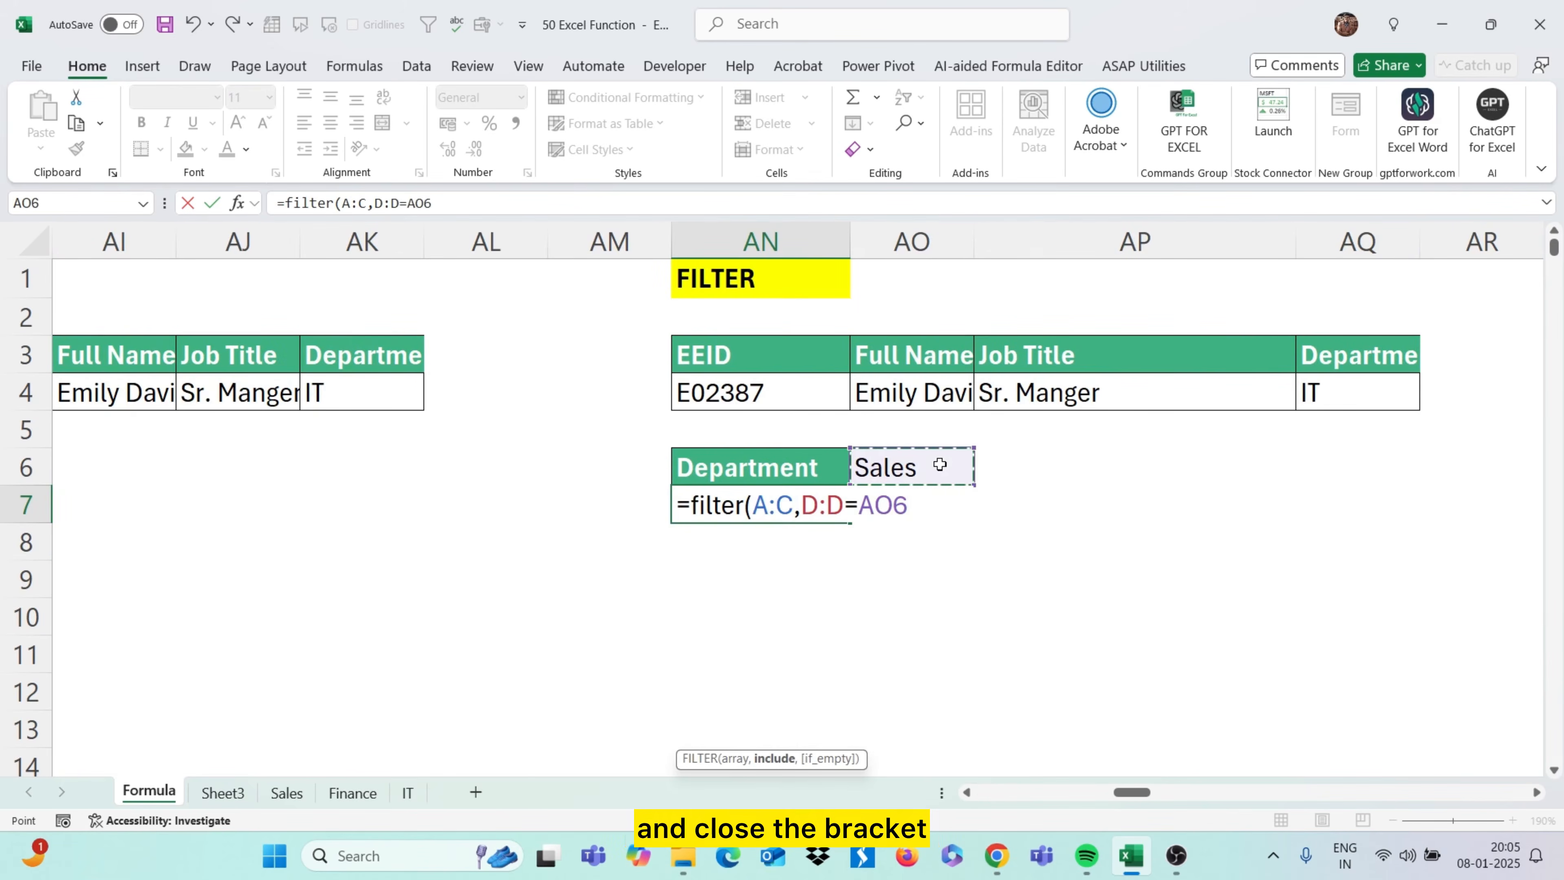
{"action": "type", "text": ")"}
{"action": "key", "text": "Return"}
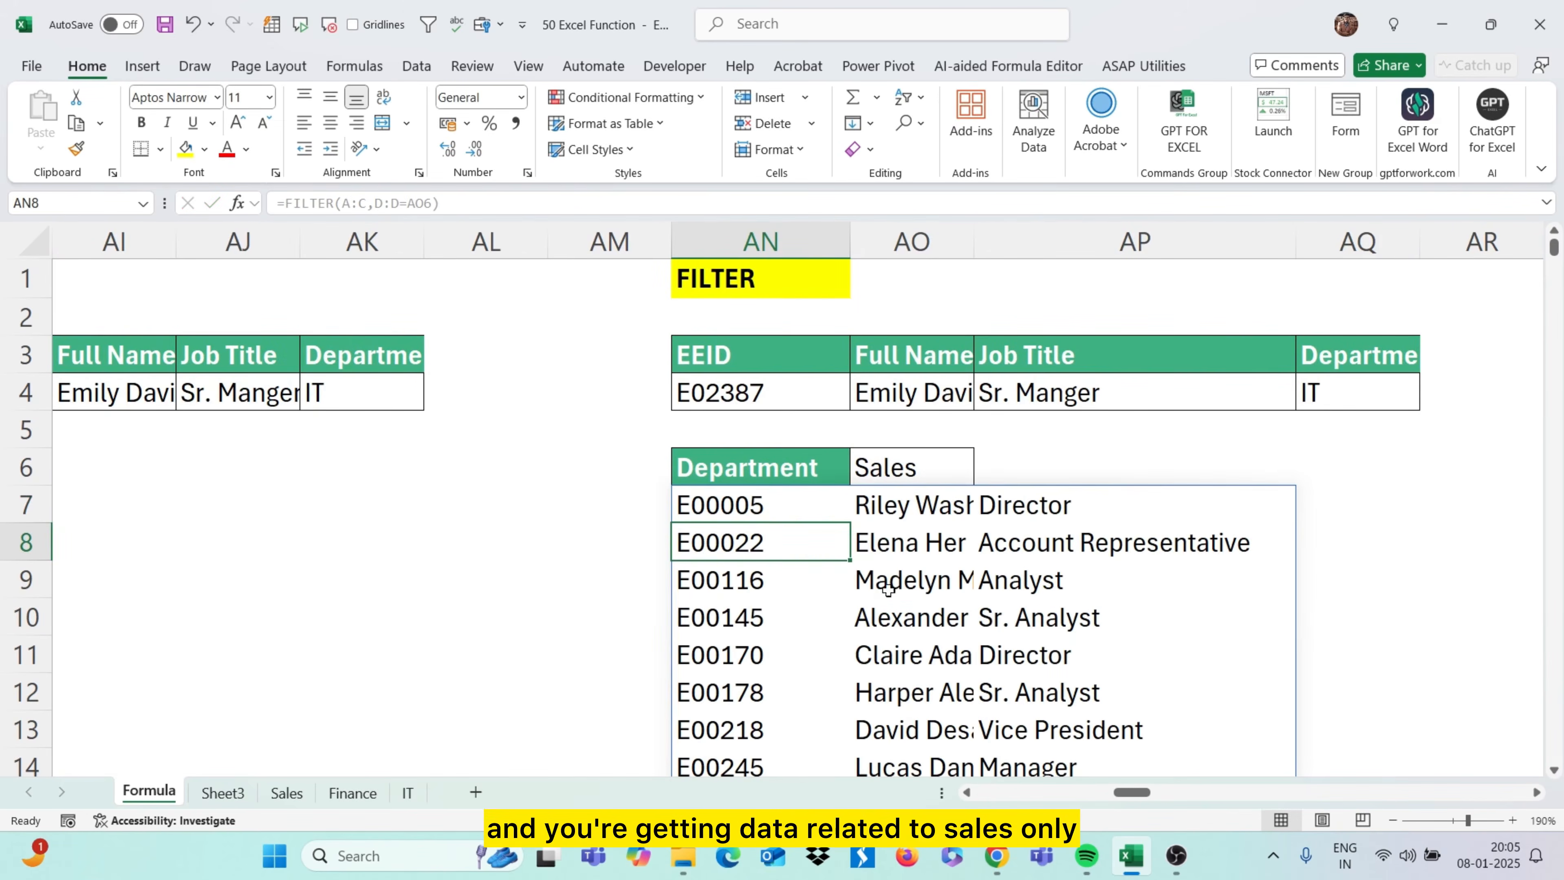
Search the sheet for the first filtered employee's ID and check that employee's department in the database
{"action": "left_click", "coordinate": [792, 514]}
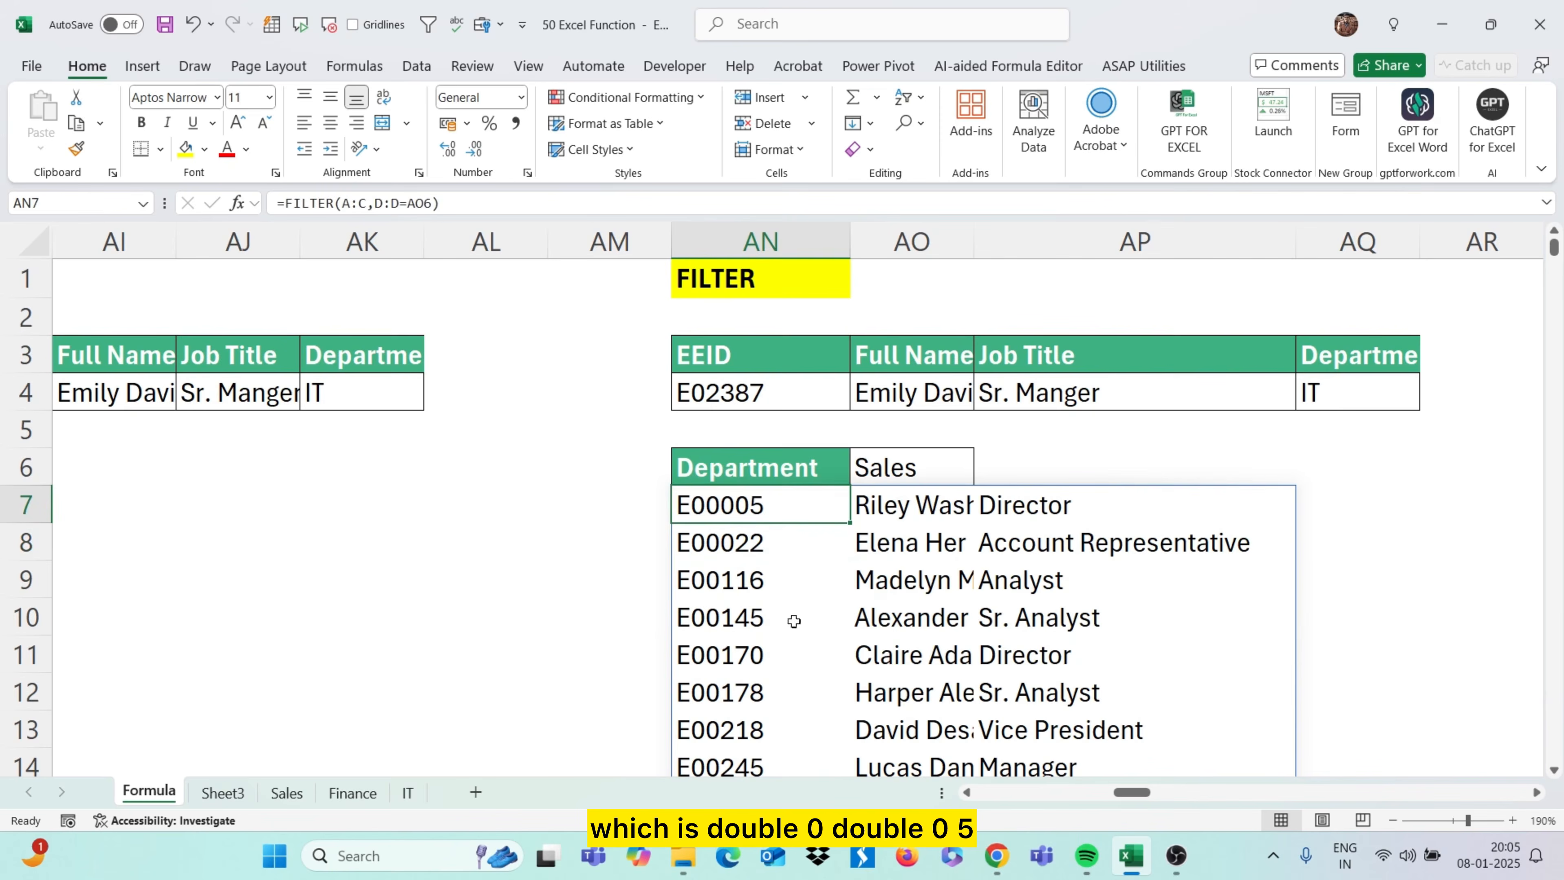
{"action": "key", "text": "ctrl+f"}
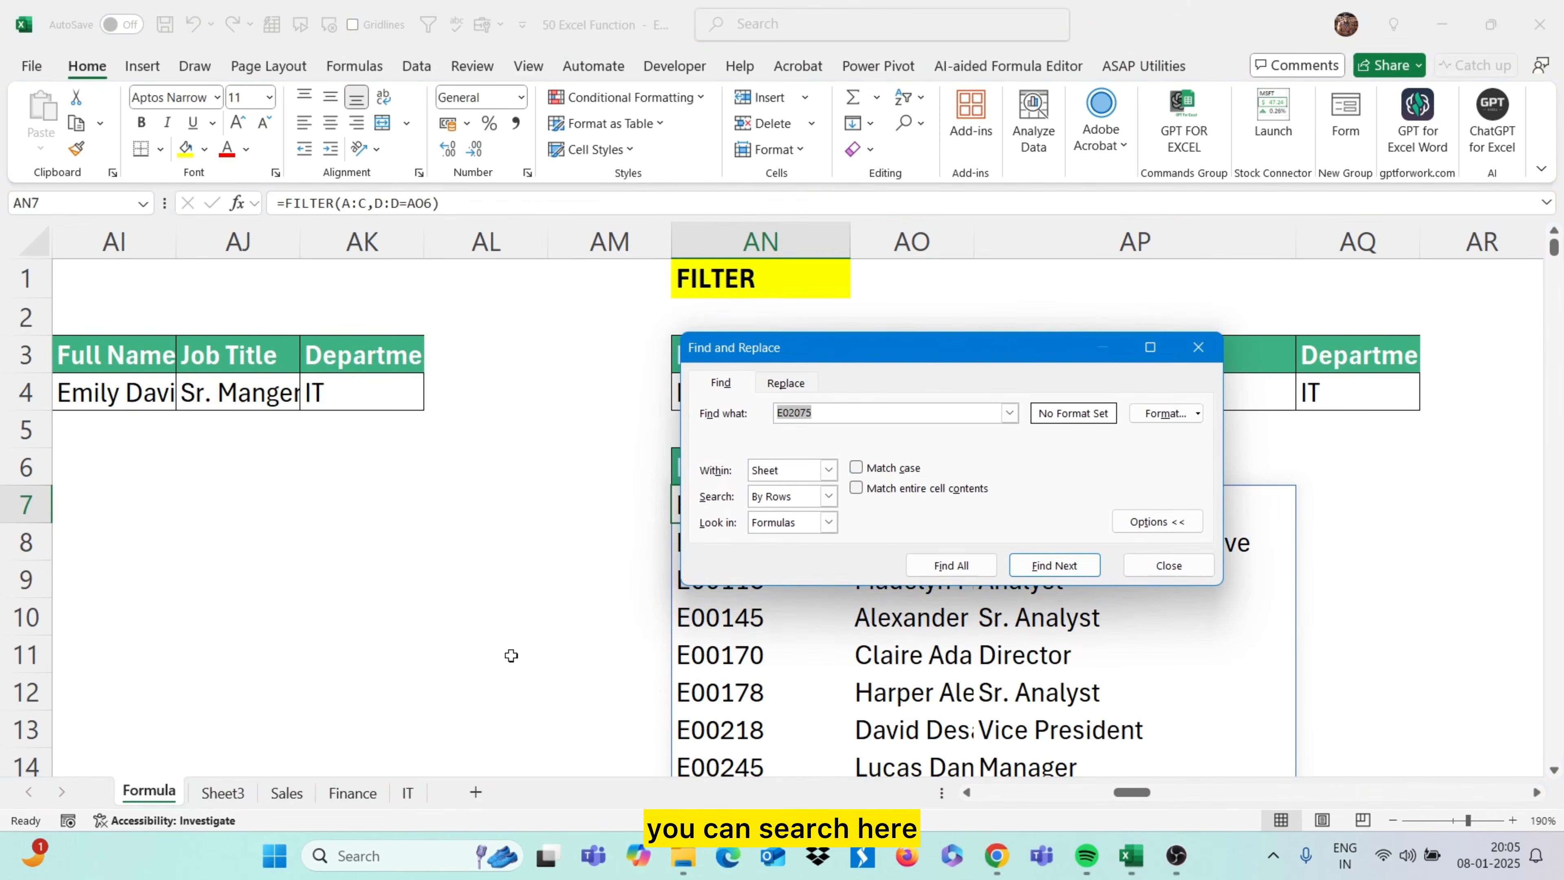
{"action": "type", "text": "000"}
{"action": "key", "text": "Return"}
{"action": "key", "text": "Return"}
{"action": "key", "text": "Return"}
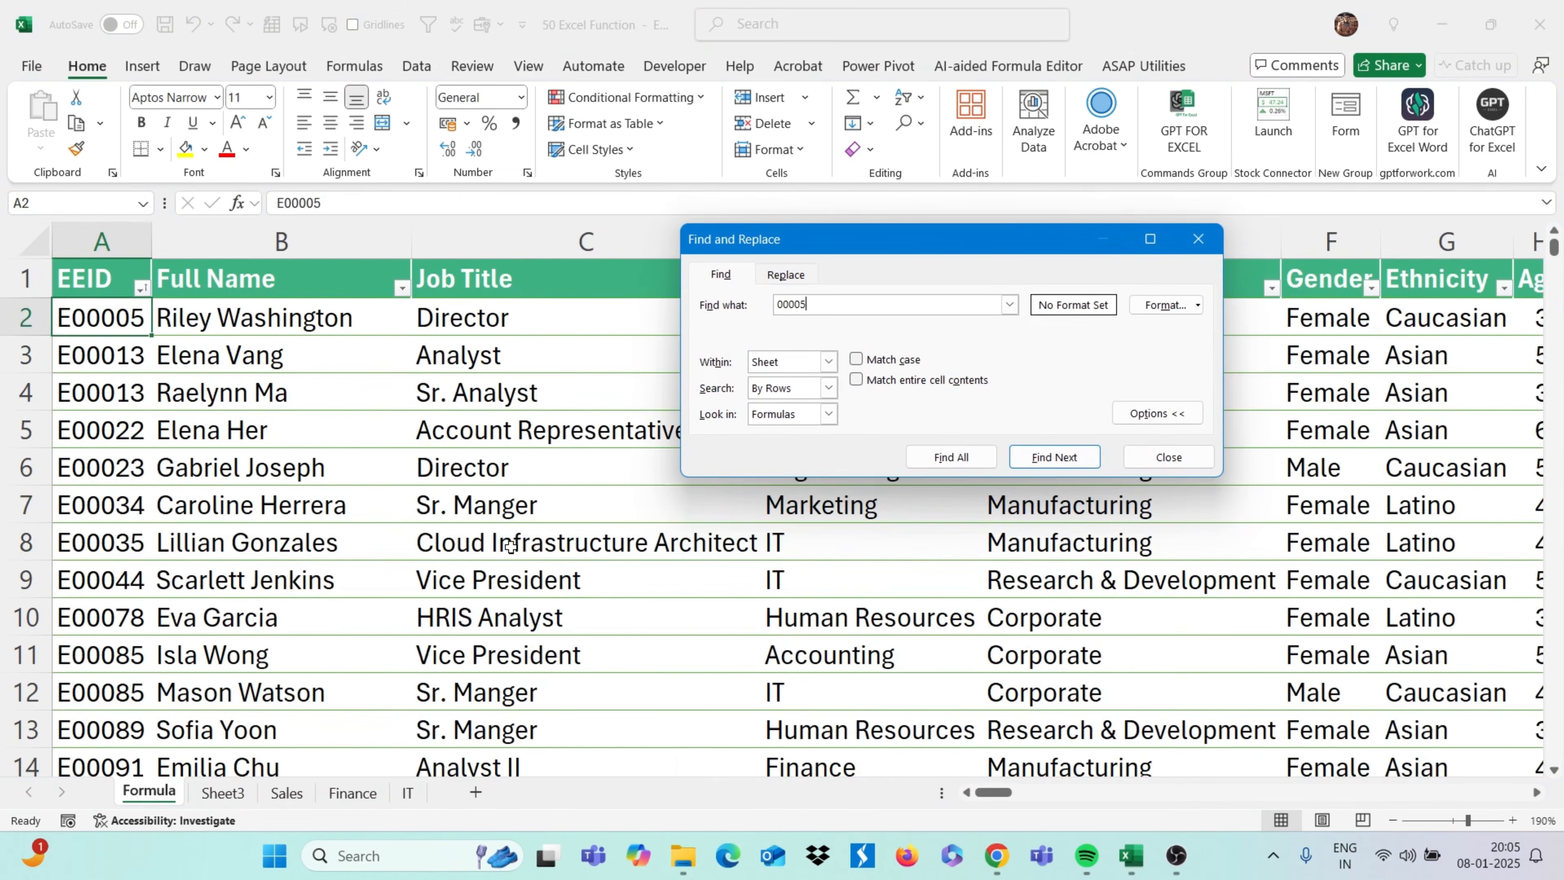
{"action": "key", "text": "Escape"}
{"action": "left_click", "coordinate": [860, 308]}
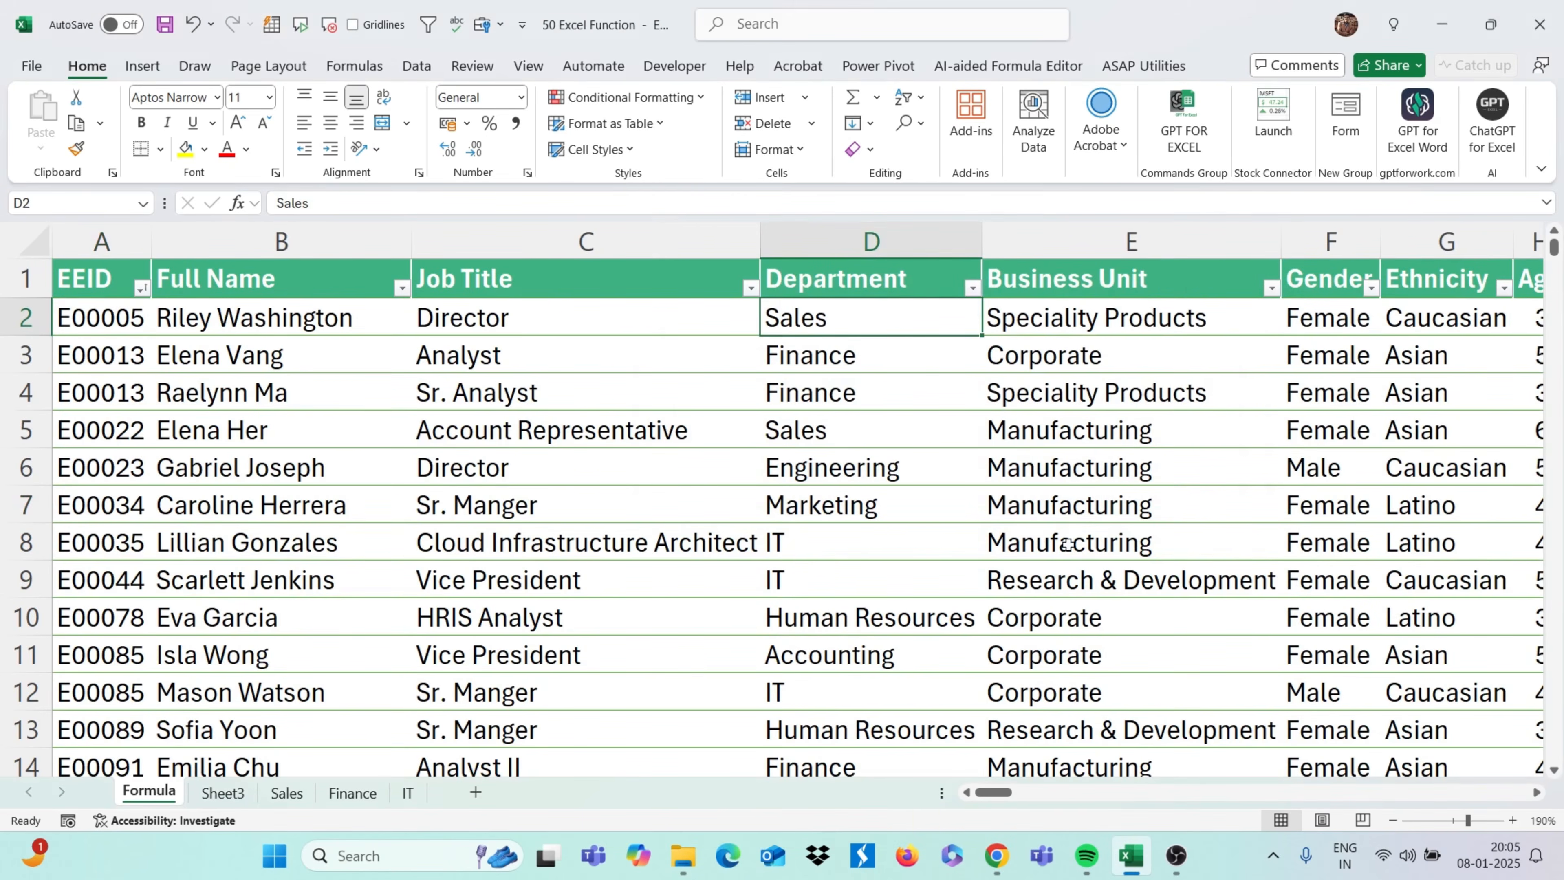
Locate the second Sales employee's ID in the database and compare it with the second row of the FILTER output
{"action": "left_click", "coordinate": [136, 438]}
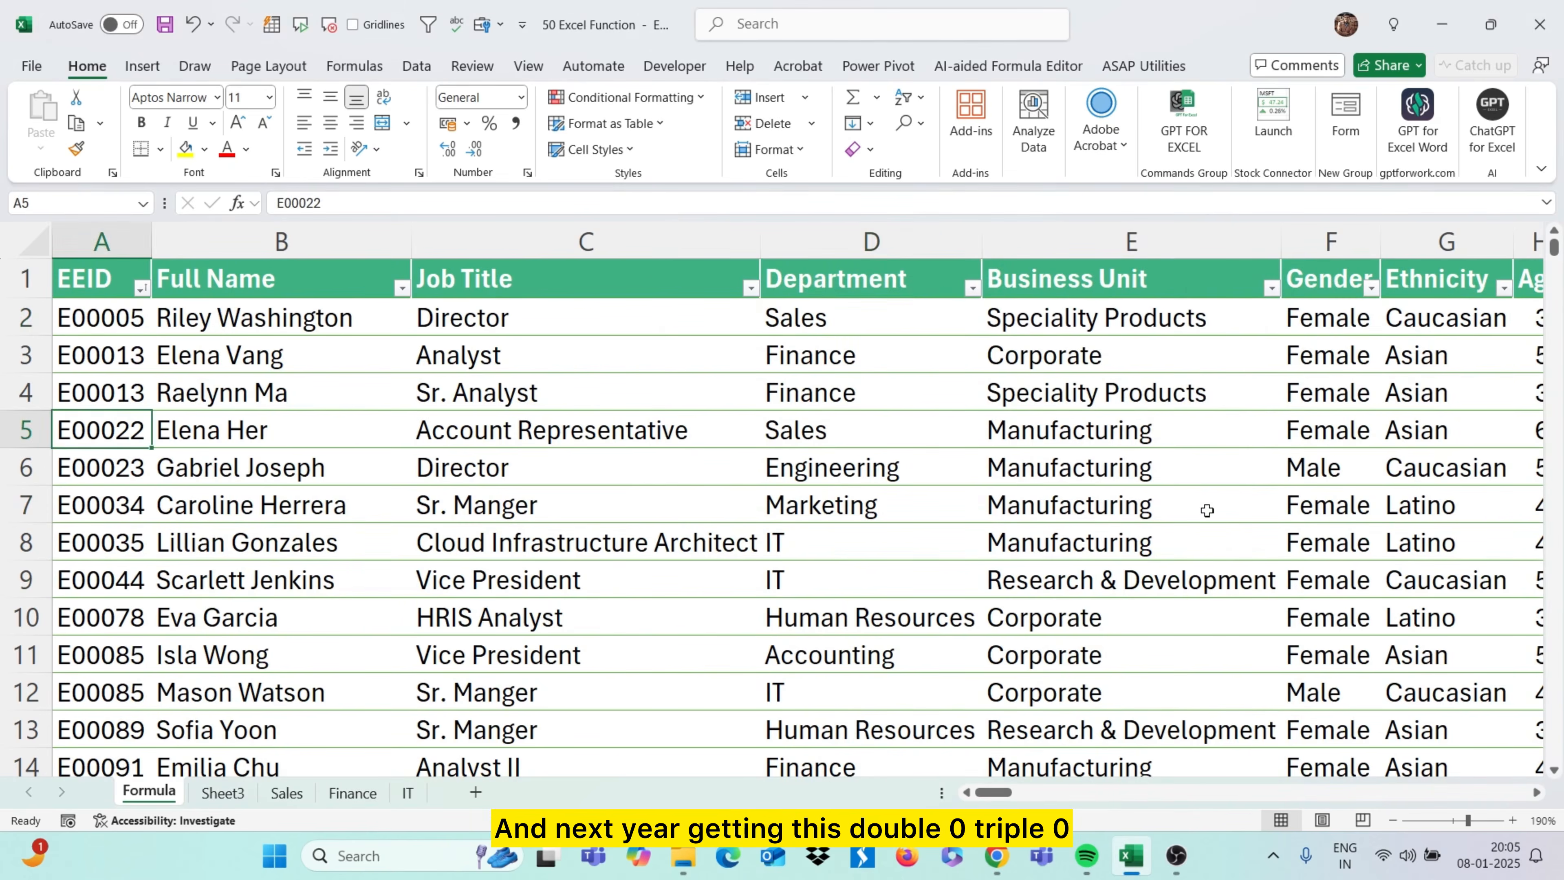
{"action": "scroll", "coordinate": [1207, 510], "scroll_direction": "right", "scroll_amount": 5}
{"action": "scroll", "coordinate": [1207, 511], "scroll_direction": "right", "scroll_amount": 7}
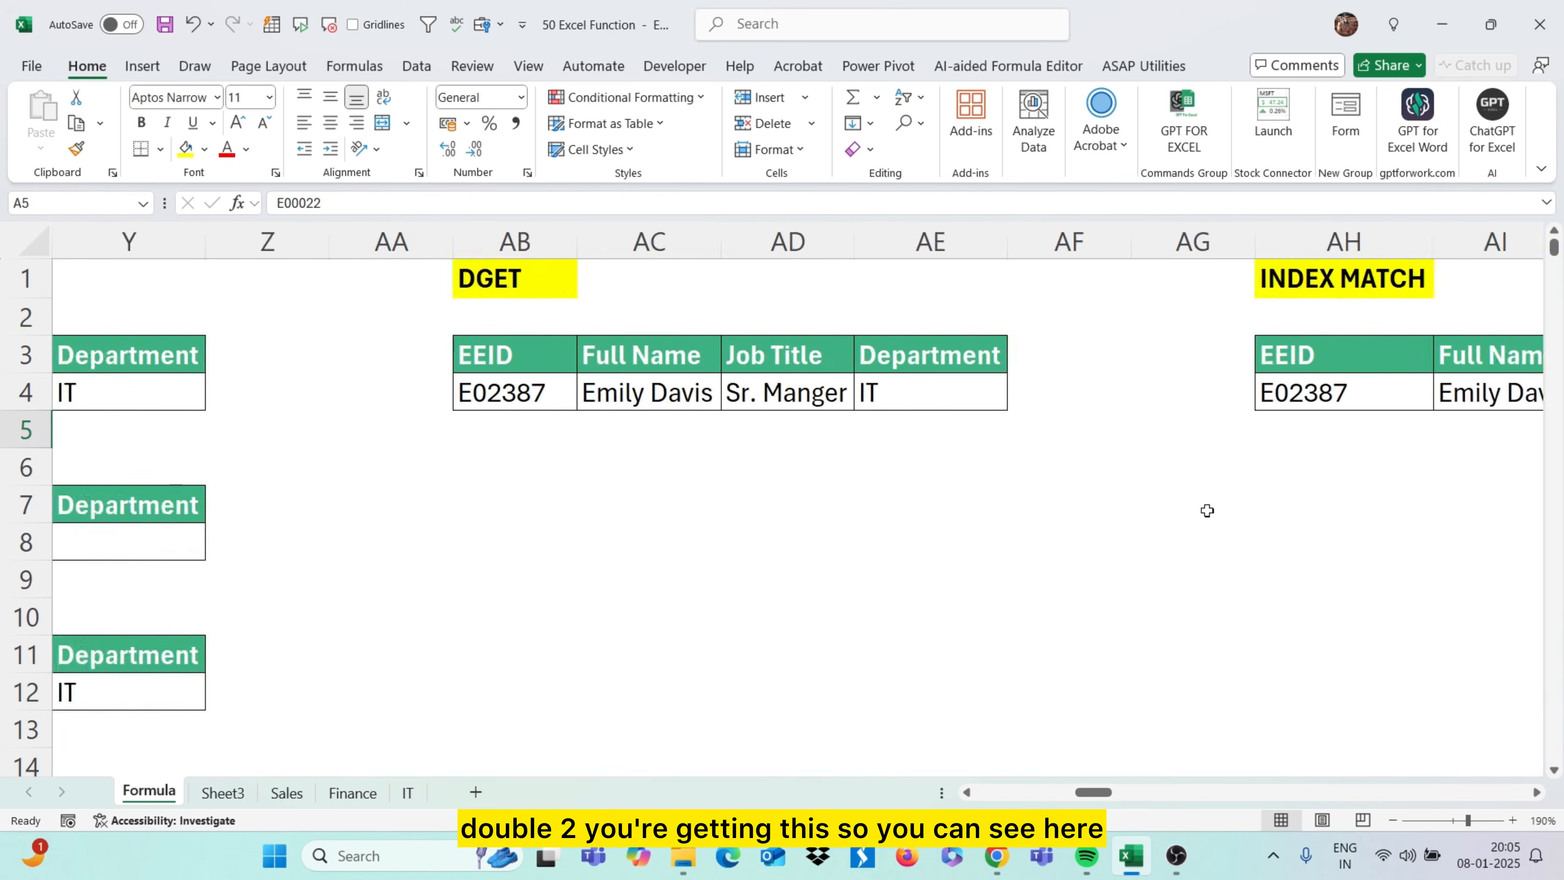
{"action": "scroll", "coordinate": [1207, 510], "scroll_direction": "right", "scroll_amount": 2}
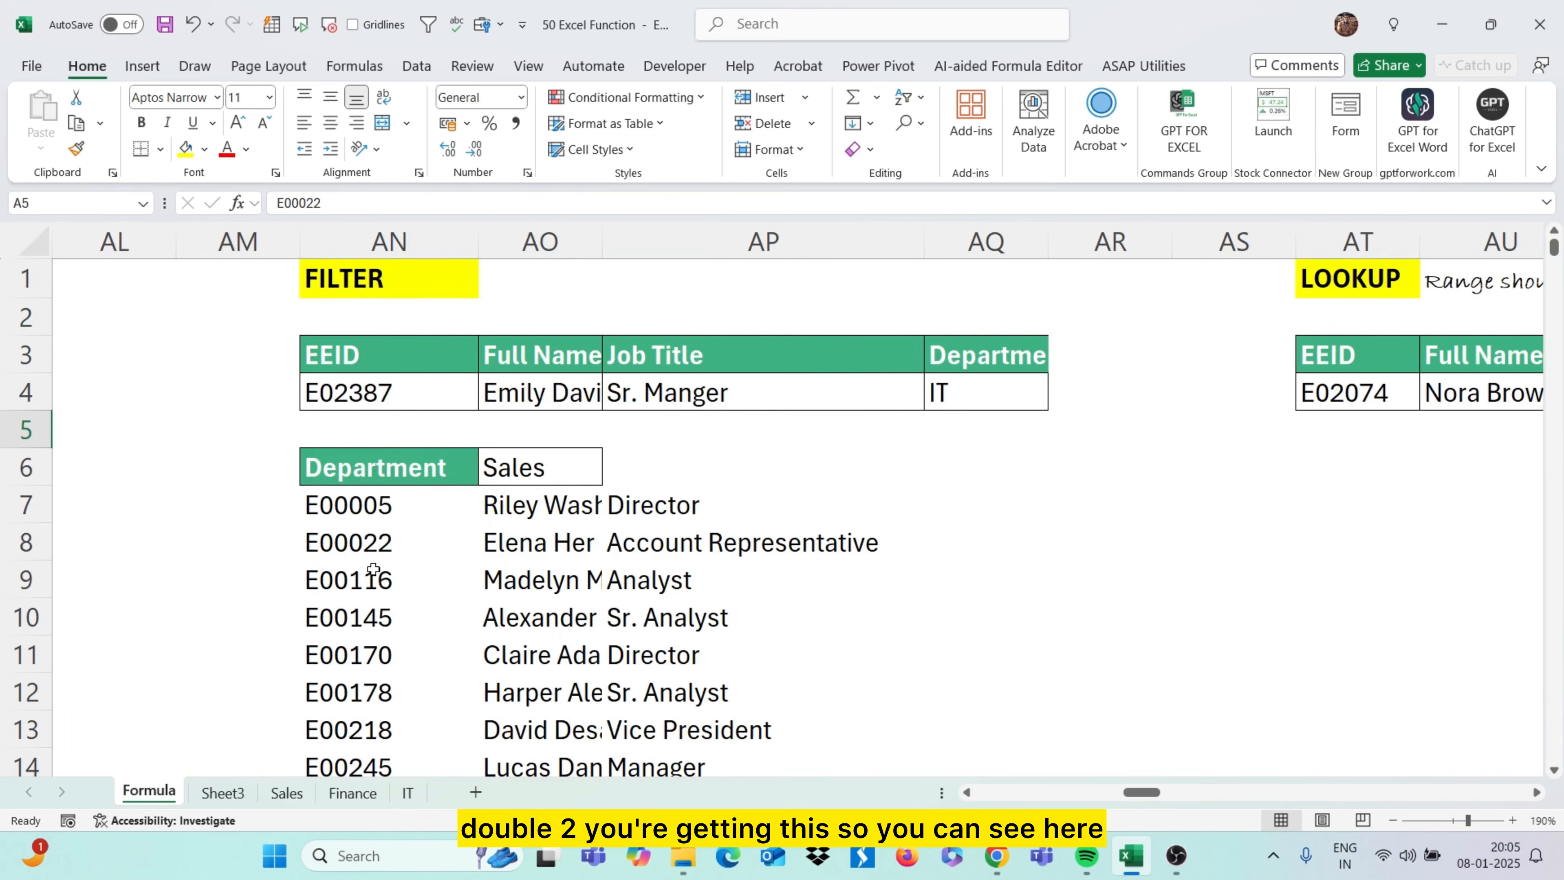
{"action": "left_click", "coordinate": [372, 539]}
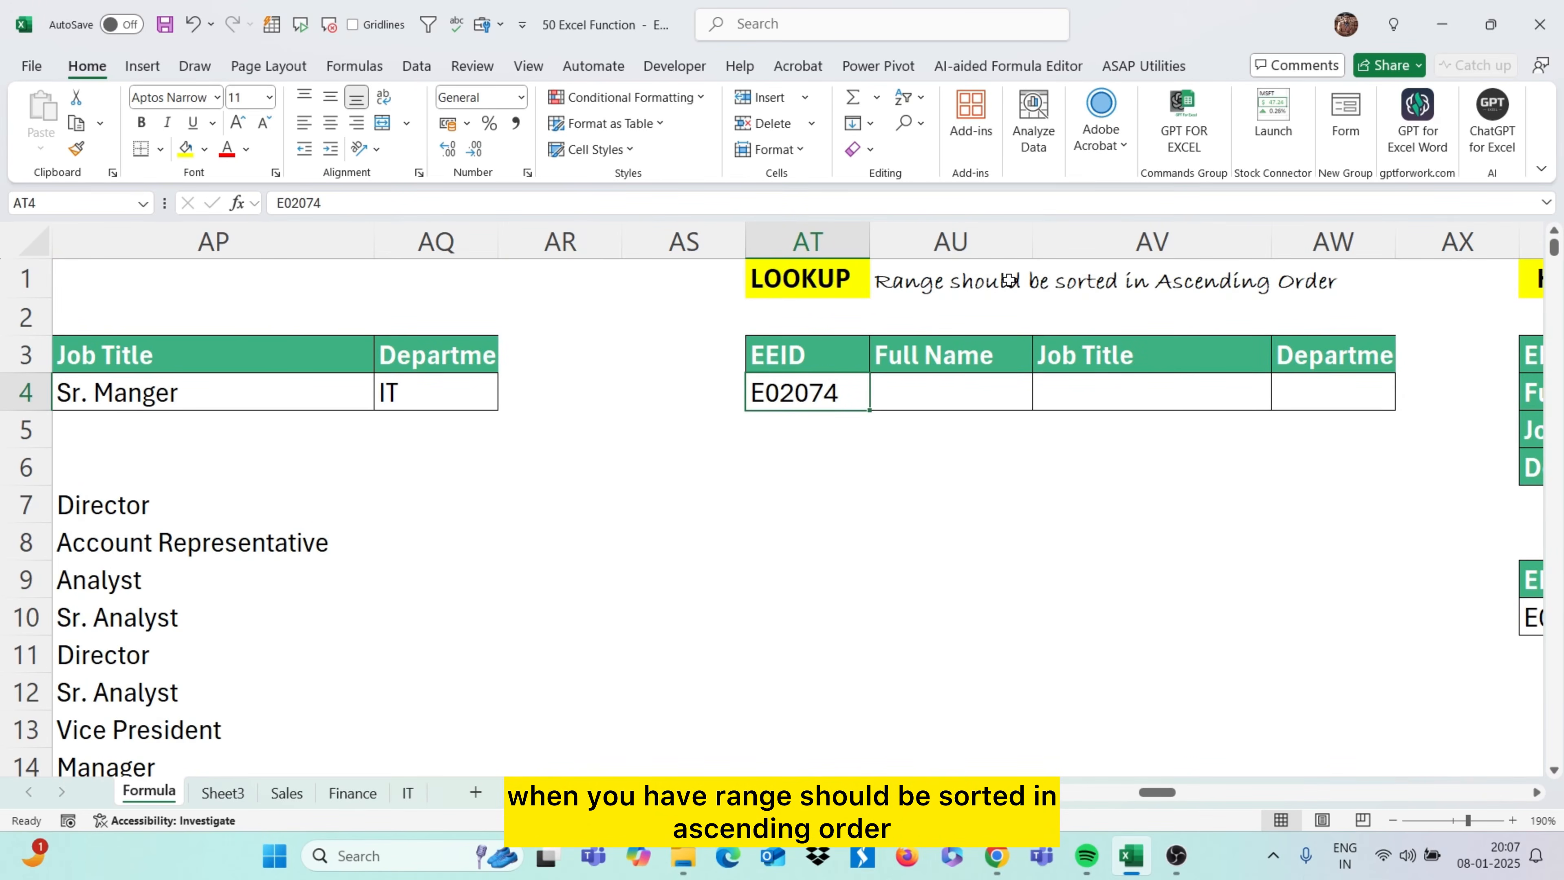
Start a LOOKUP formula in AU4 under Full Name with the absolute EEID cell $AT$4 as the lookup value
{"action": "left_click", "coordinate": [956, 393]}
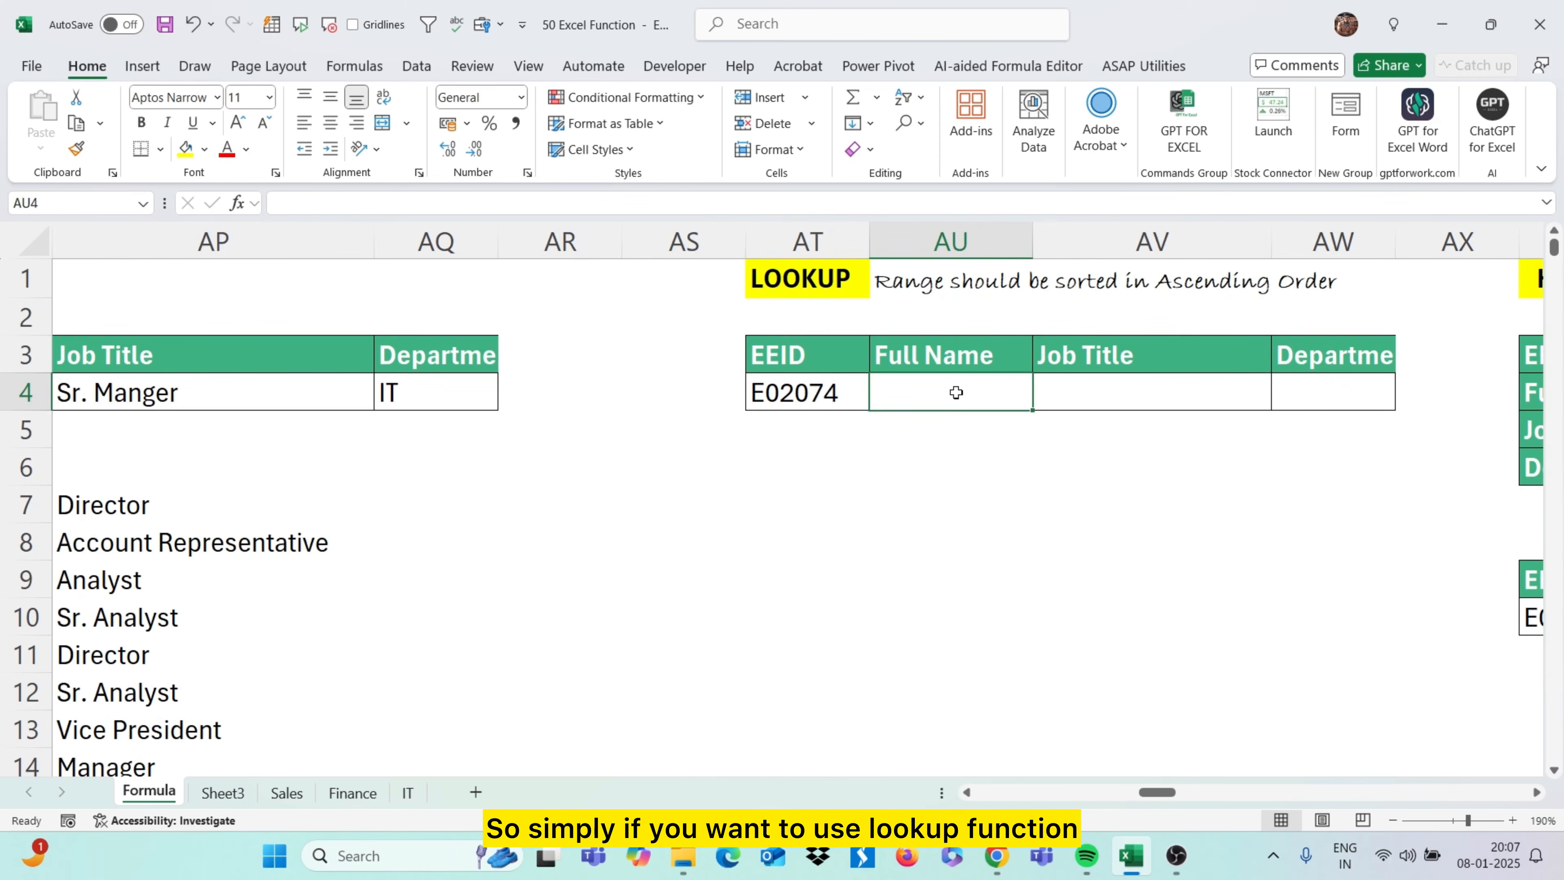
{"action": "type", "text": "=loo"}
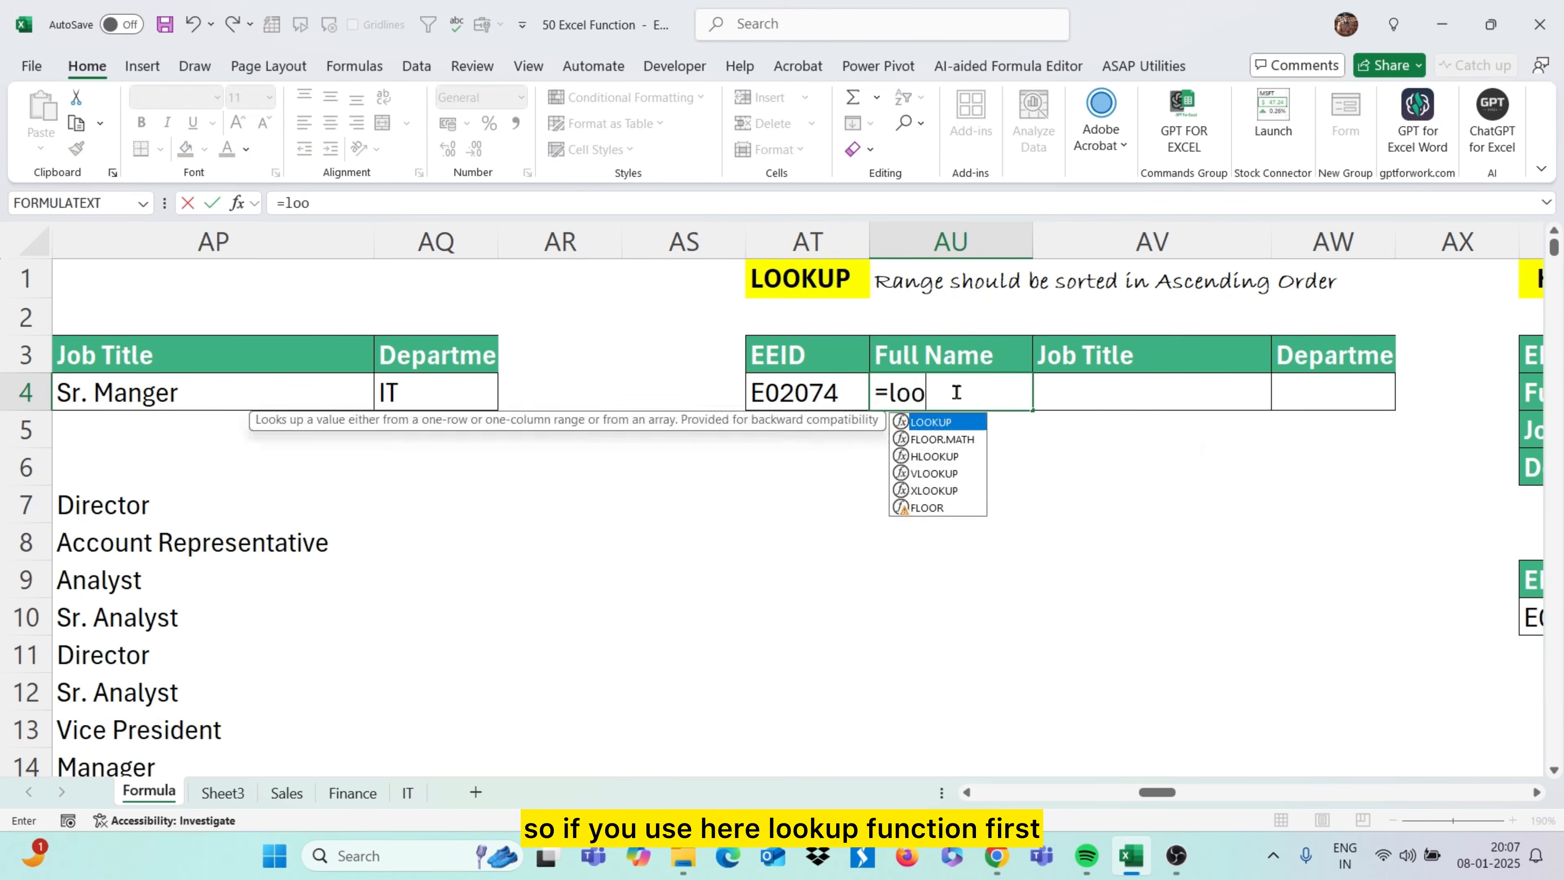
{"action": "key", "text": "Tab"}
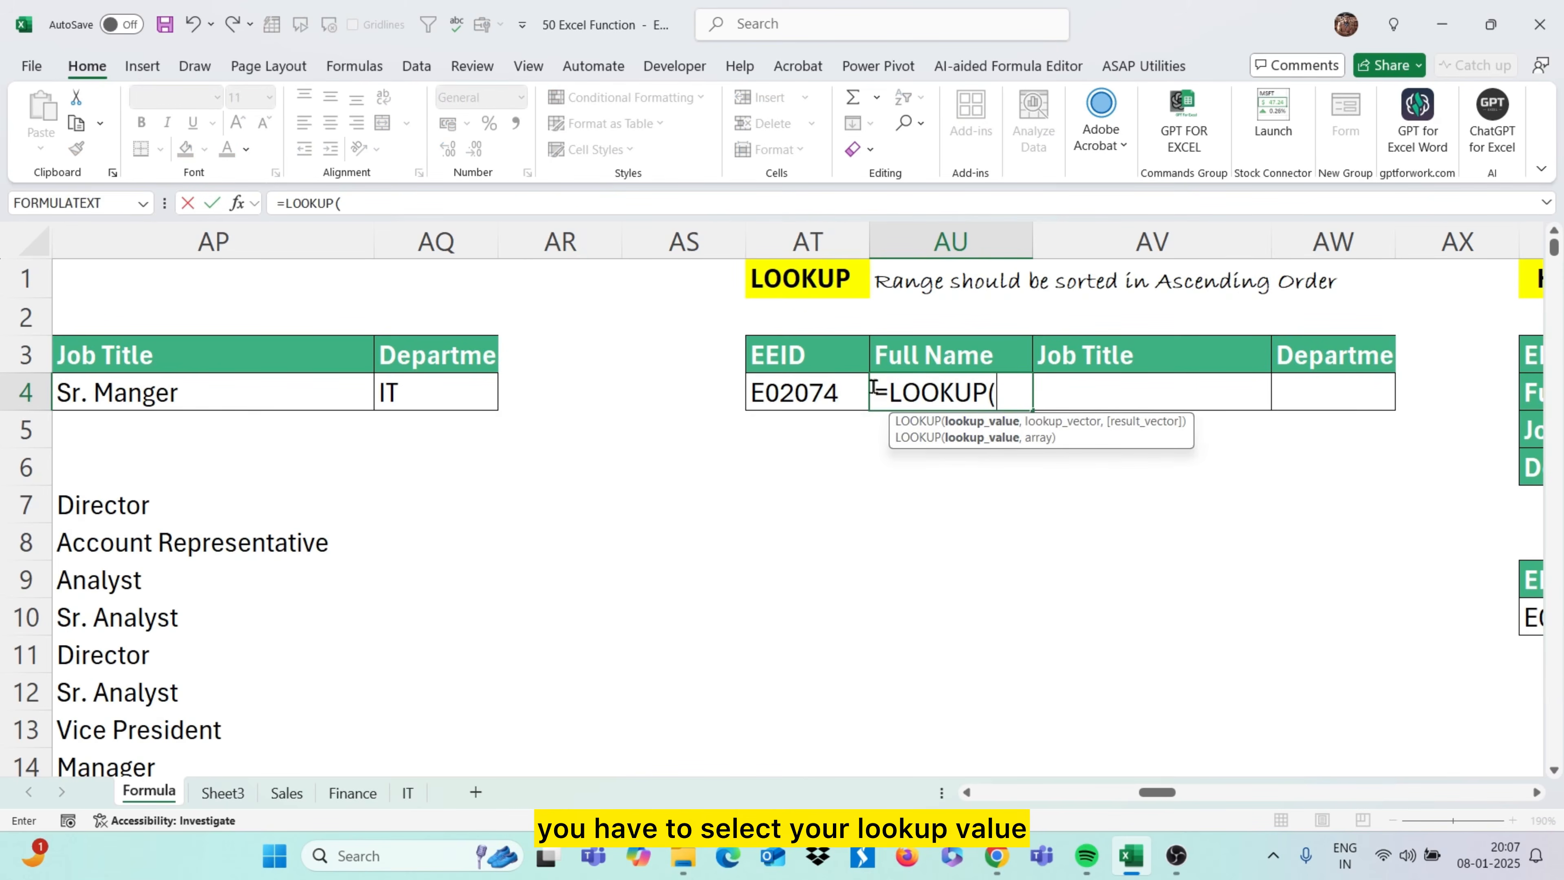
{"action": "left_click", "coordinate": [830, 381]}
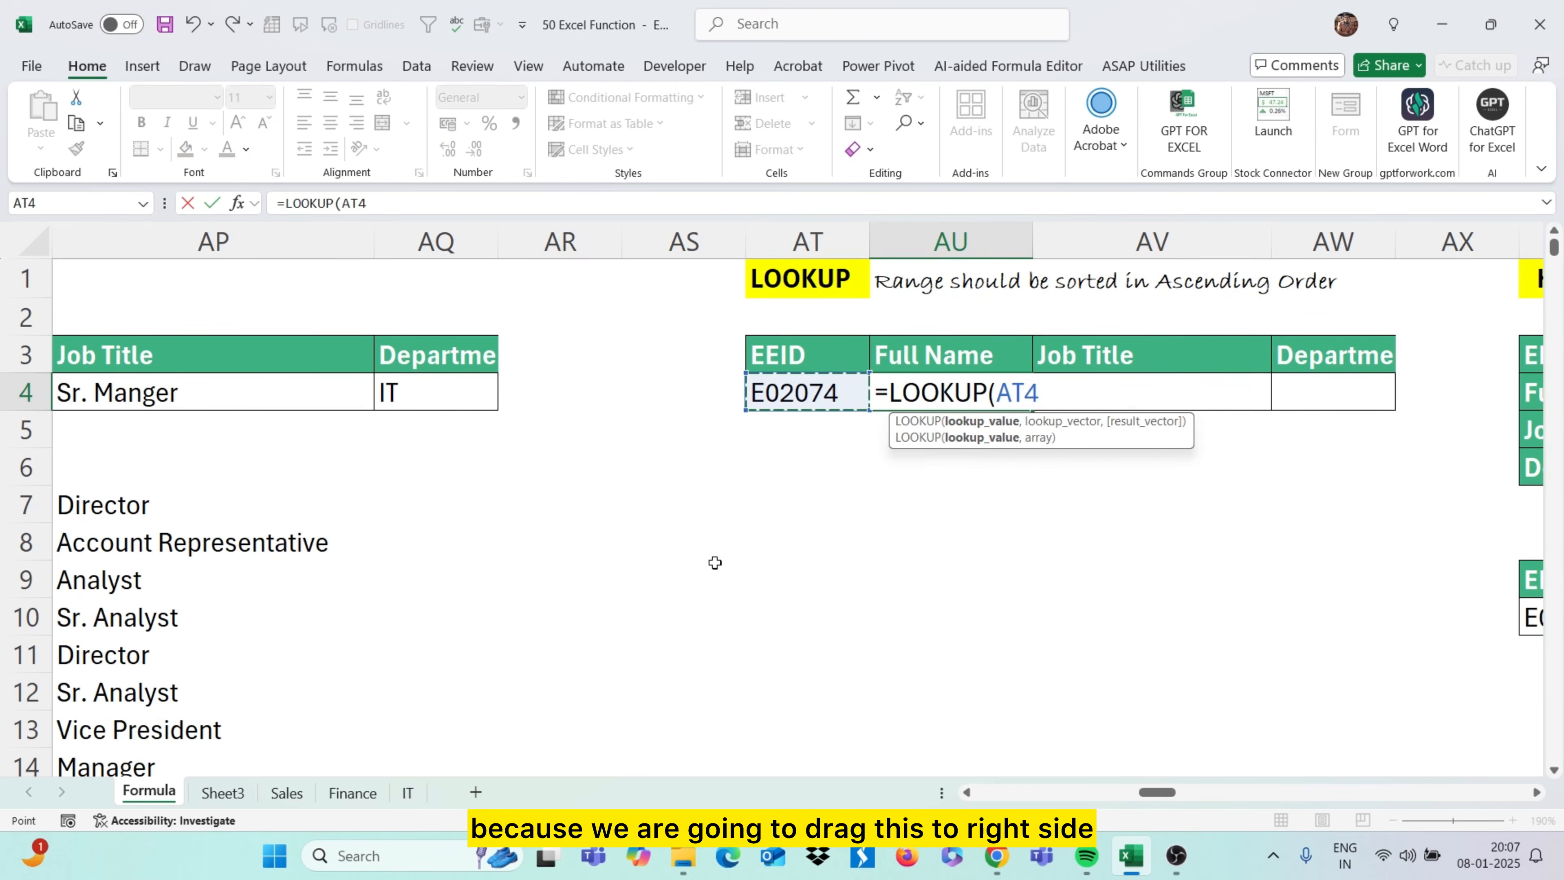
{"action": "key", "text": "F4"}
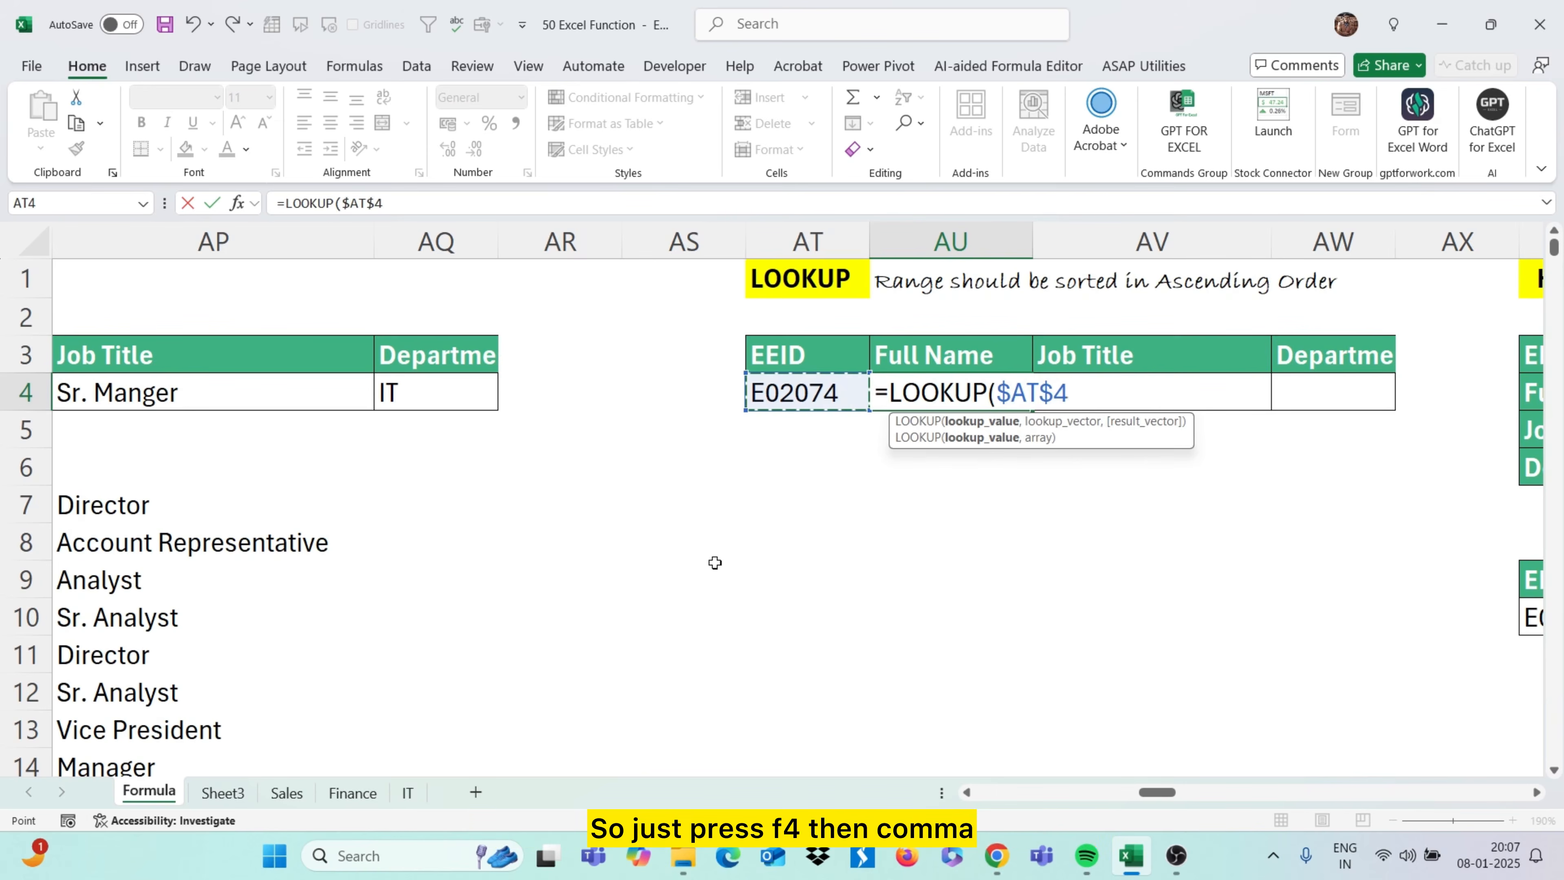
{"action": "type", "text": ","}
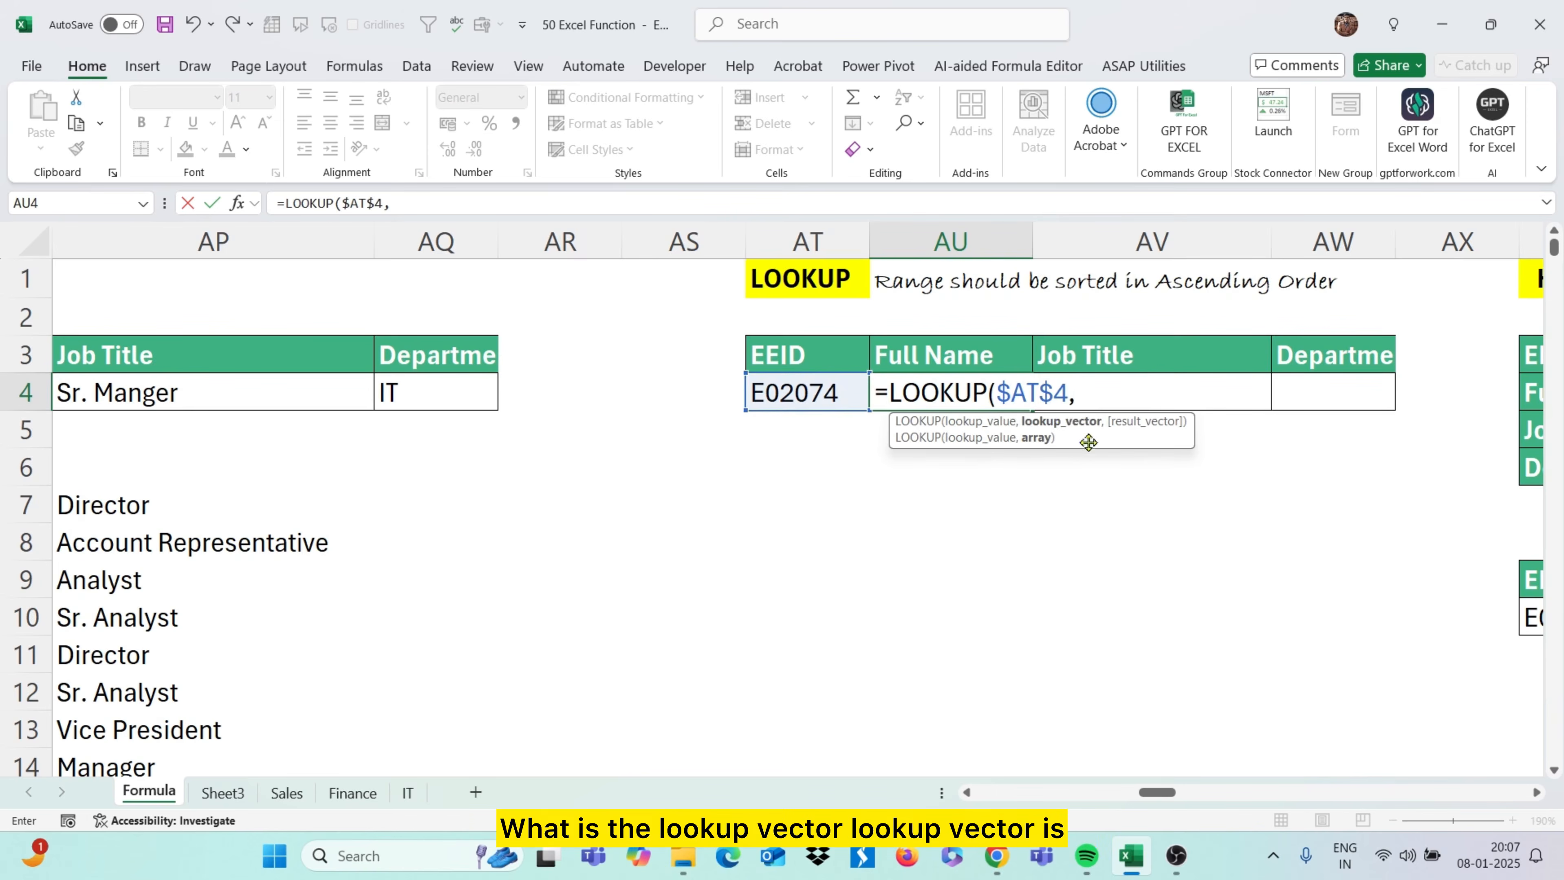
Set the LOOKUP formula's lookup vector to the database's EEID column as the absolute reference $A:$A
{"action": "scroll", "coordinate": [826, 535], "scroll_direction": "left", "scroll_amount": 10}
{"action": "scroll", "coordinate": [826, 536], "scroll_direction": "left", "scroll_amount": 10}
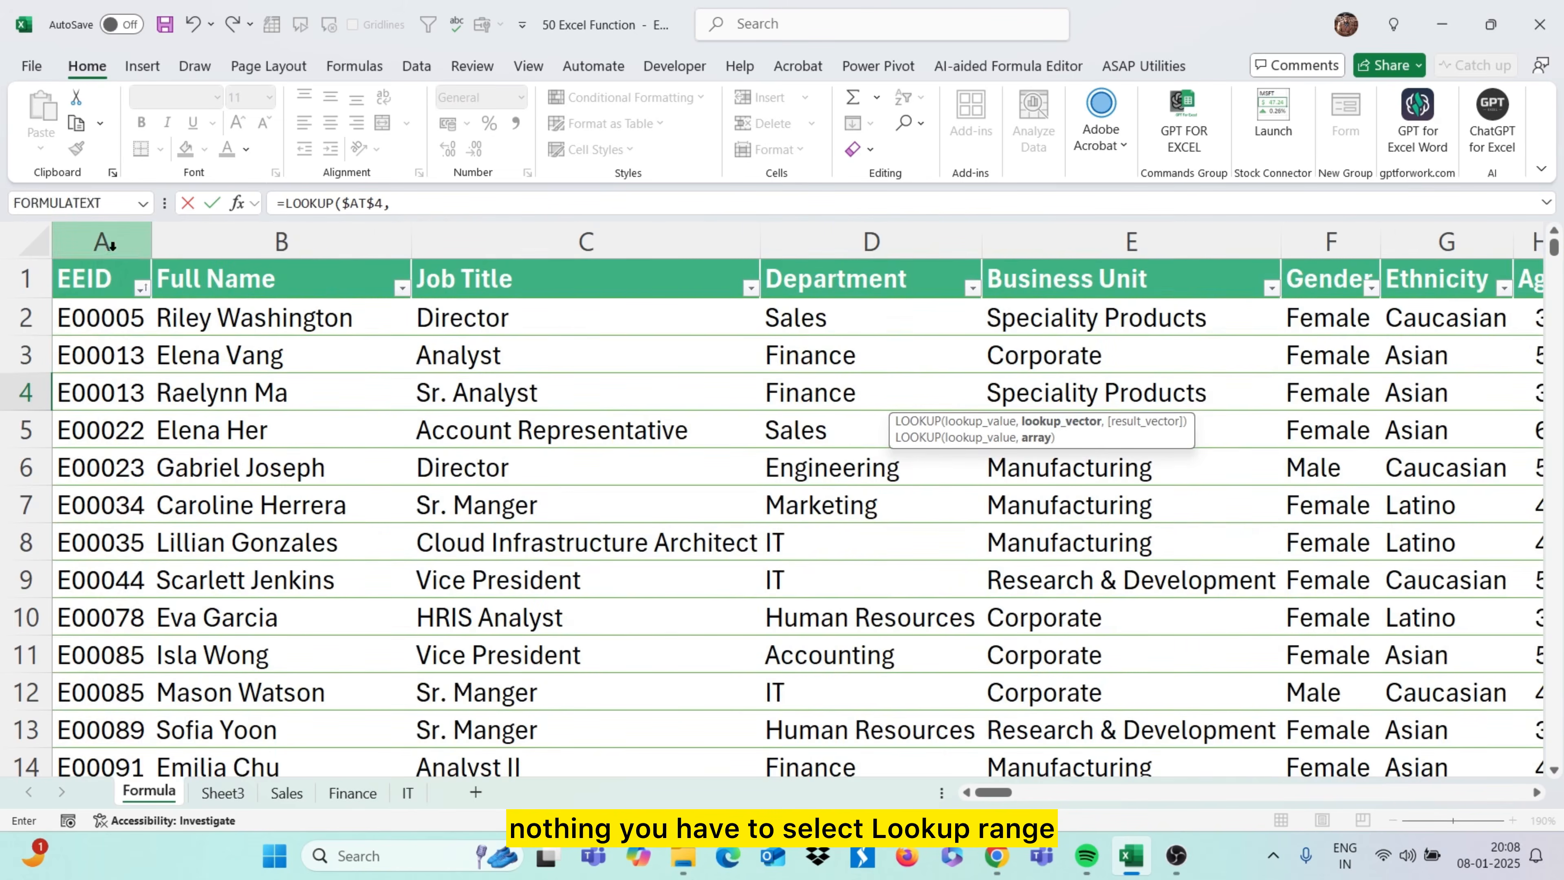
{"action": "left_click", "coordinate": [102, 242]}
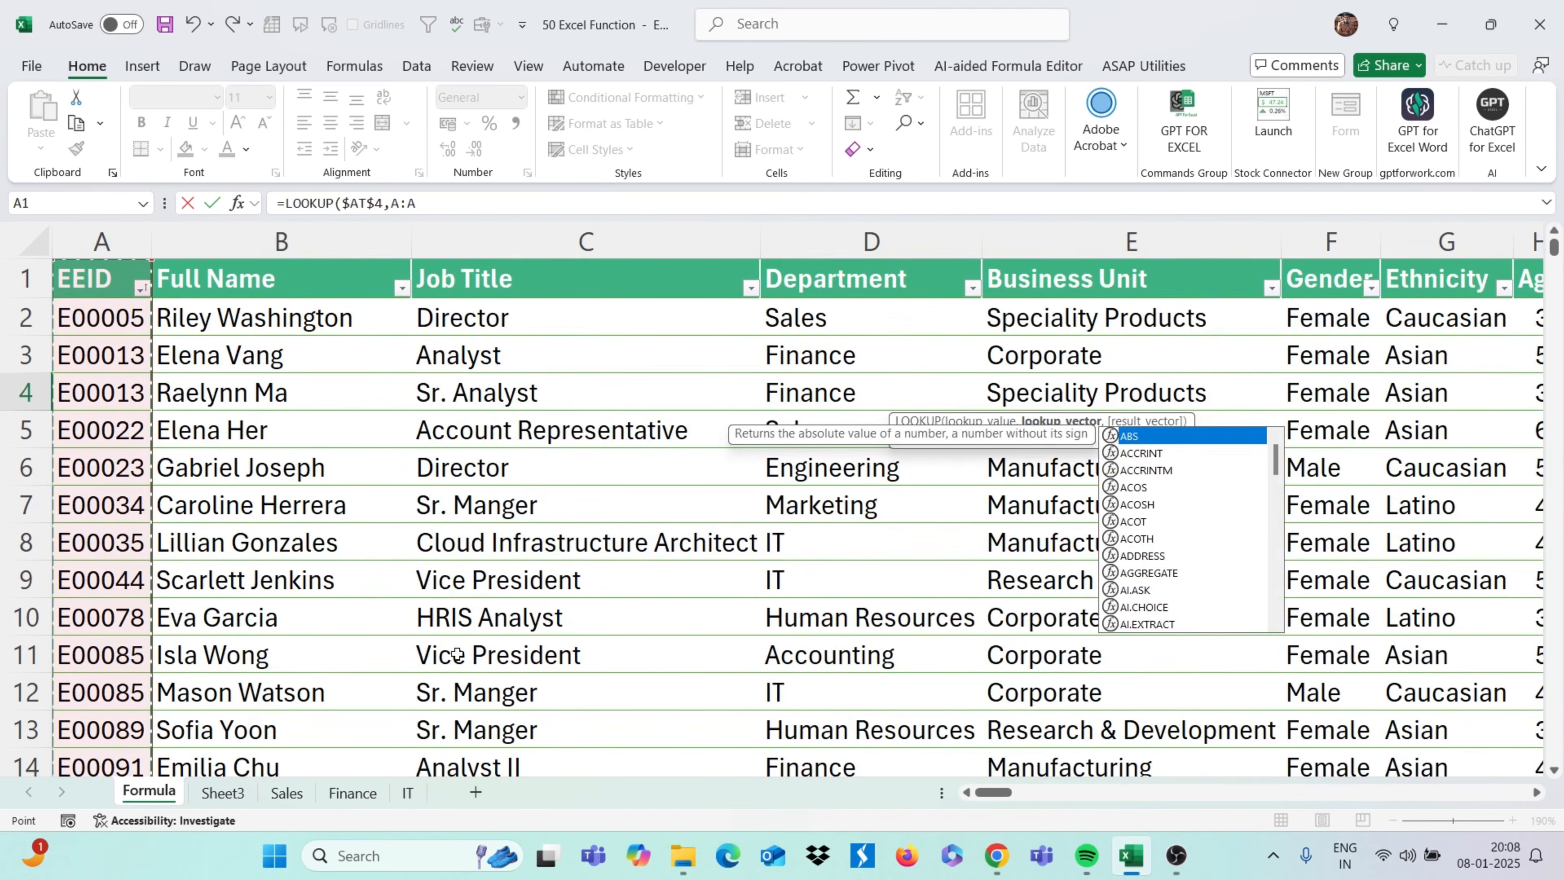
{"action": "key", "text": "F4"}
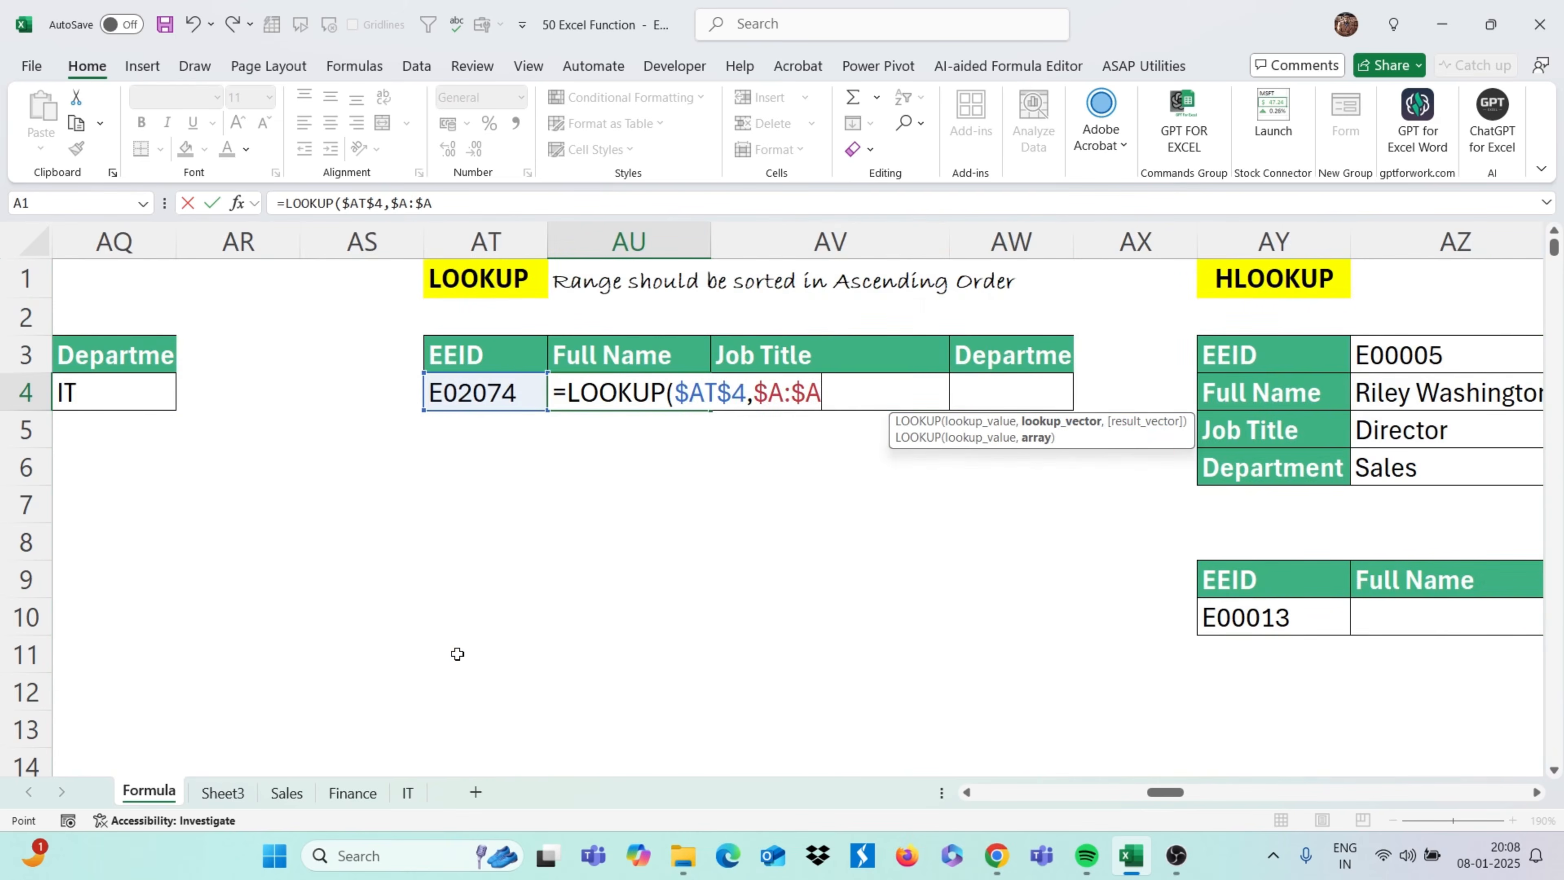
{"action": "type", "text": ","}
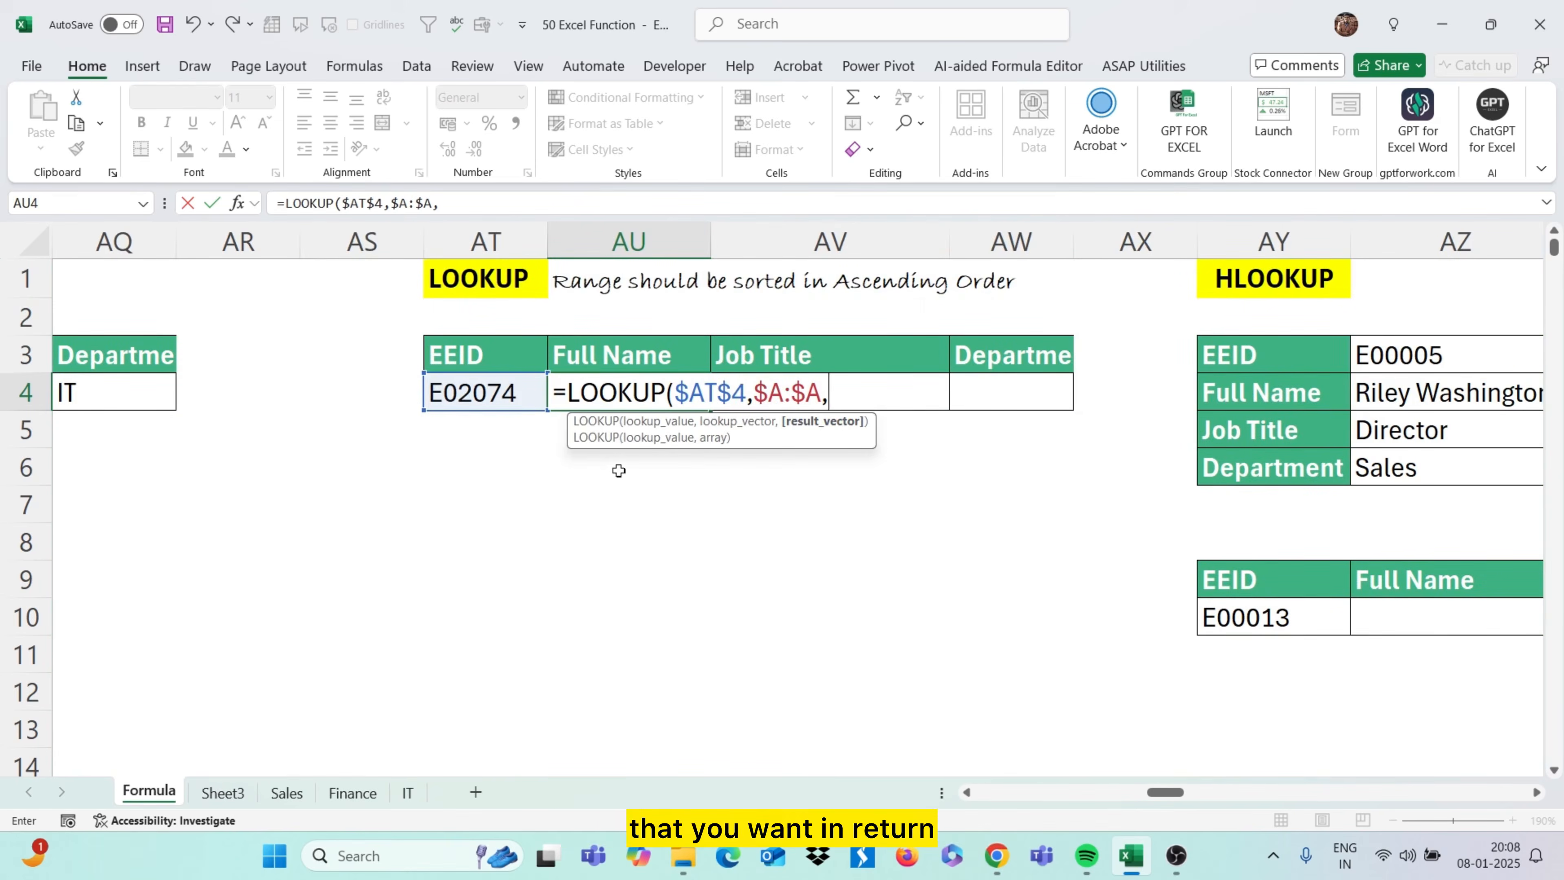
Complete the LOOKUP formula with the database's Full Name column B:B as the result vector
{"action": "scroll", "coordinate": [368, 604], "scroll_direction": "left", "scroll_amount": 15}
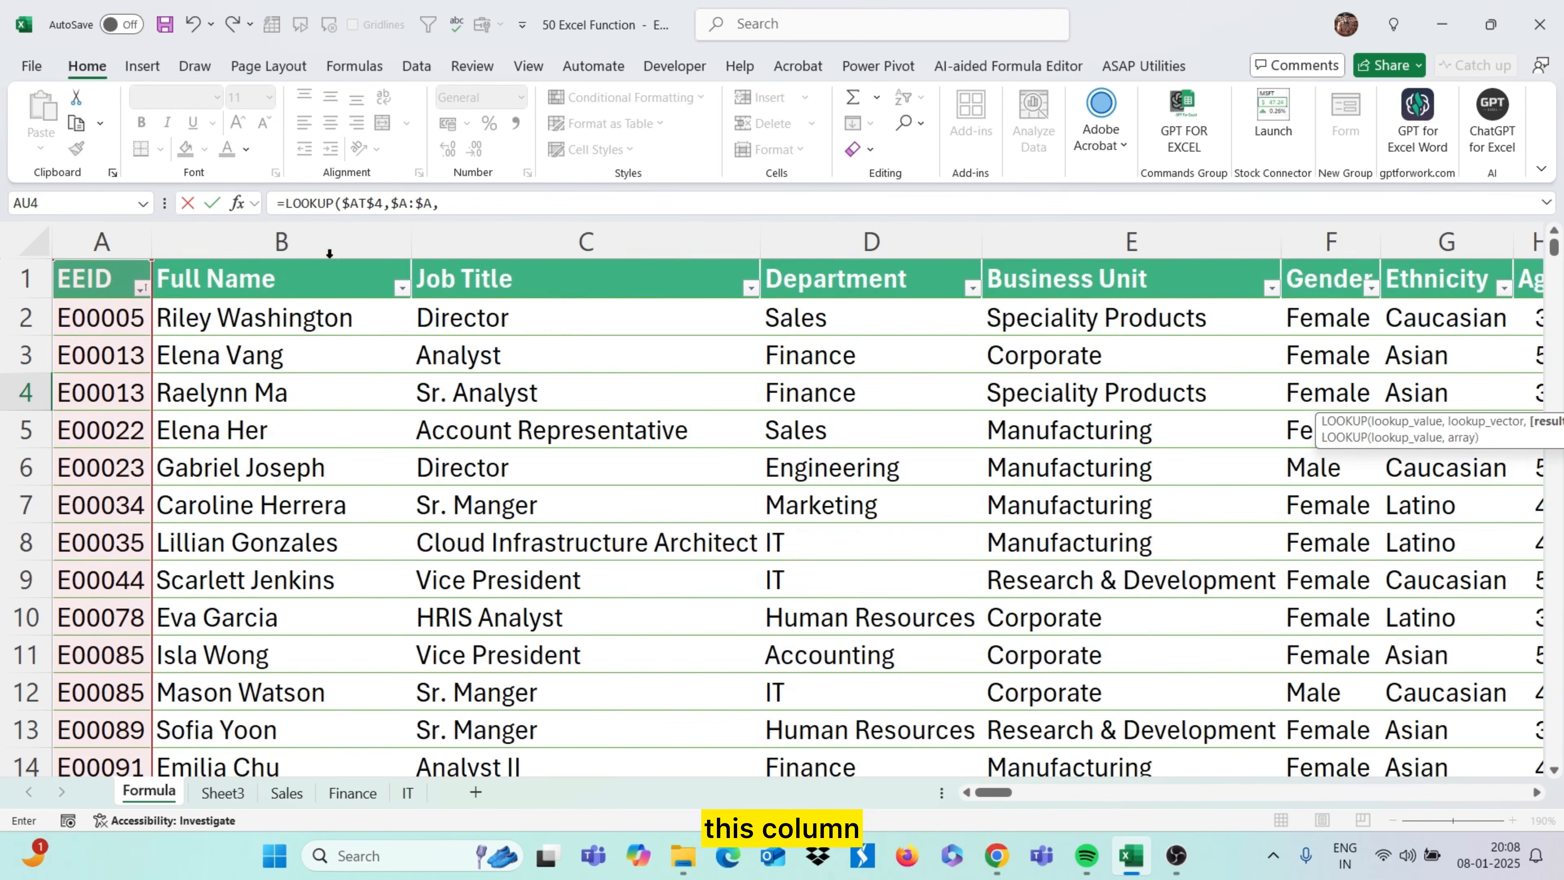
{"action": "left_click", "coordinate": [327, 242]}
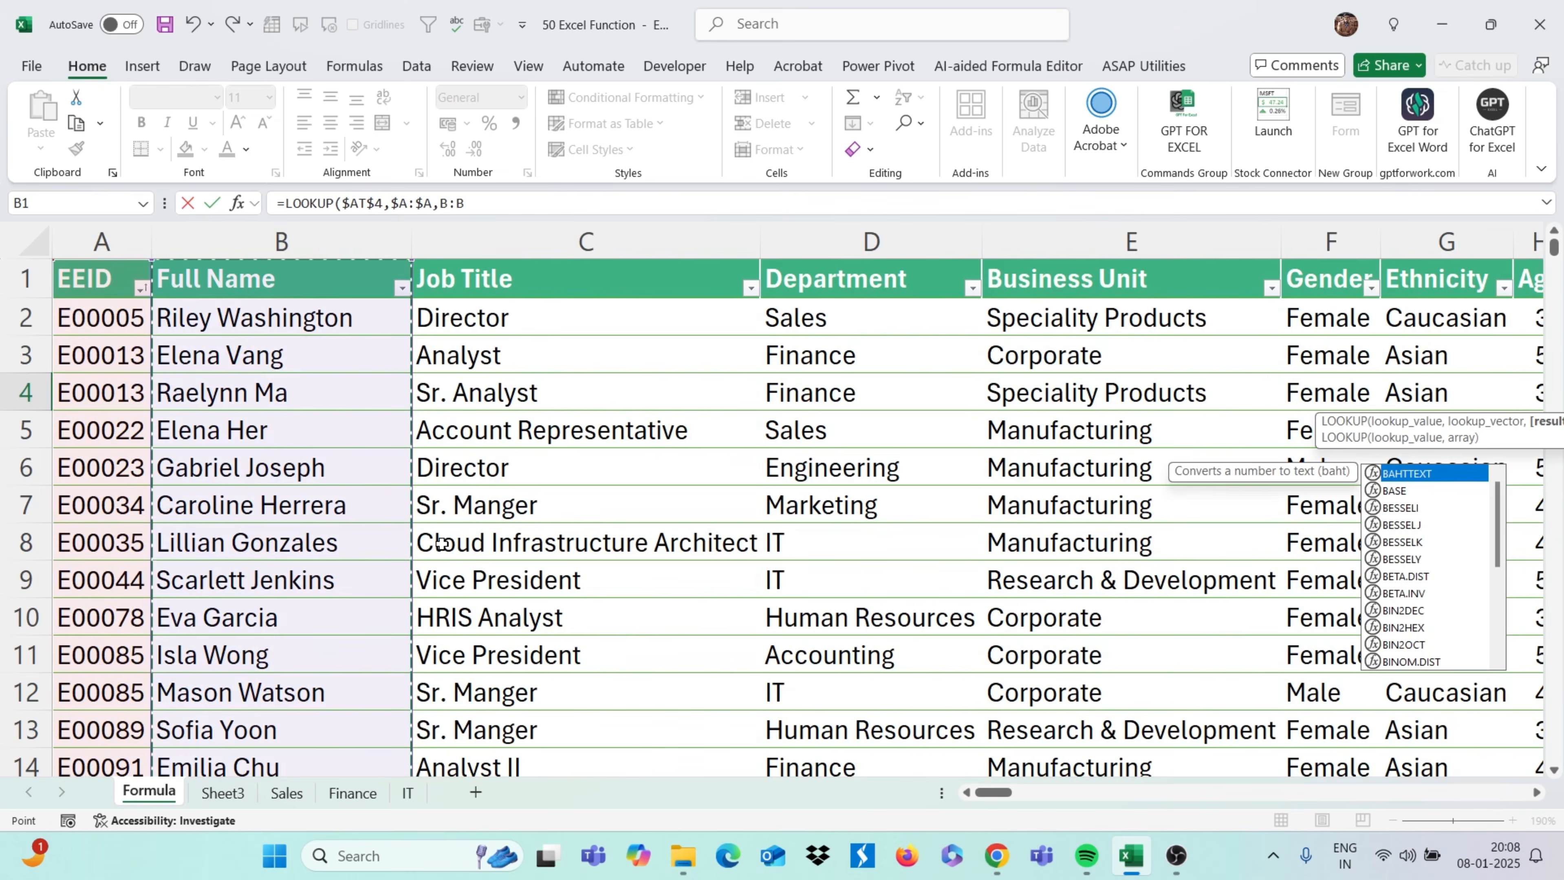
{"action": "type", "text": ")"}
{"action": "key", "text": "Return"}
{"action": "scroll", "coordinate": [1236, 483], "scroll_direction": "right", "scroll_amount": 2}
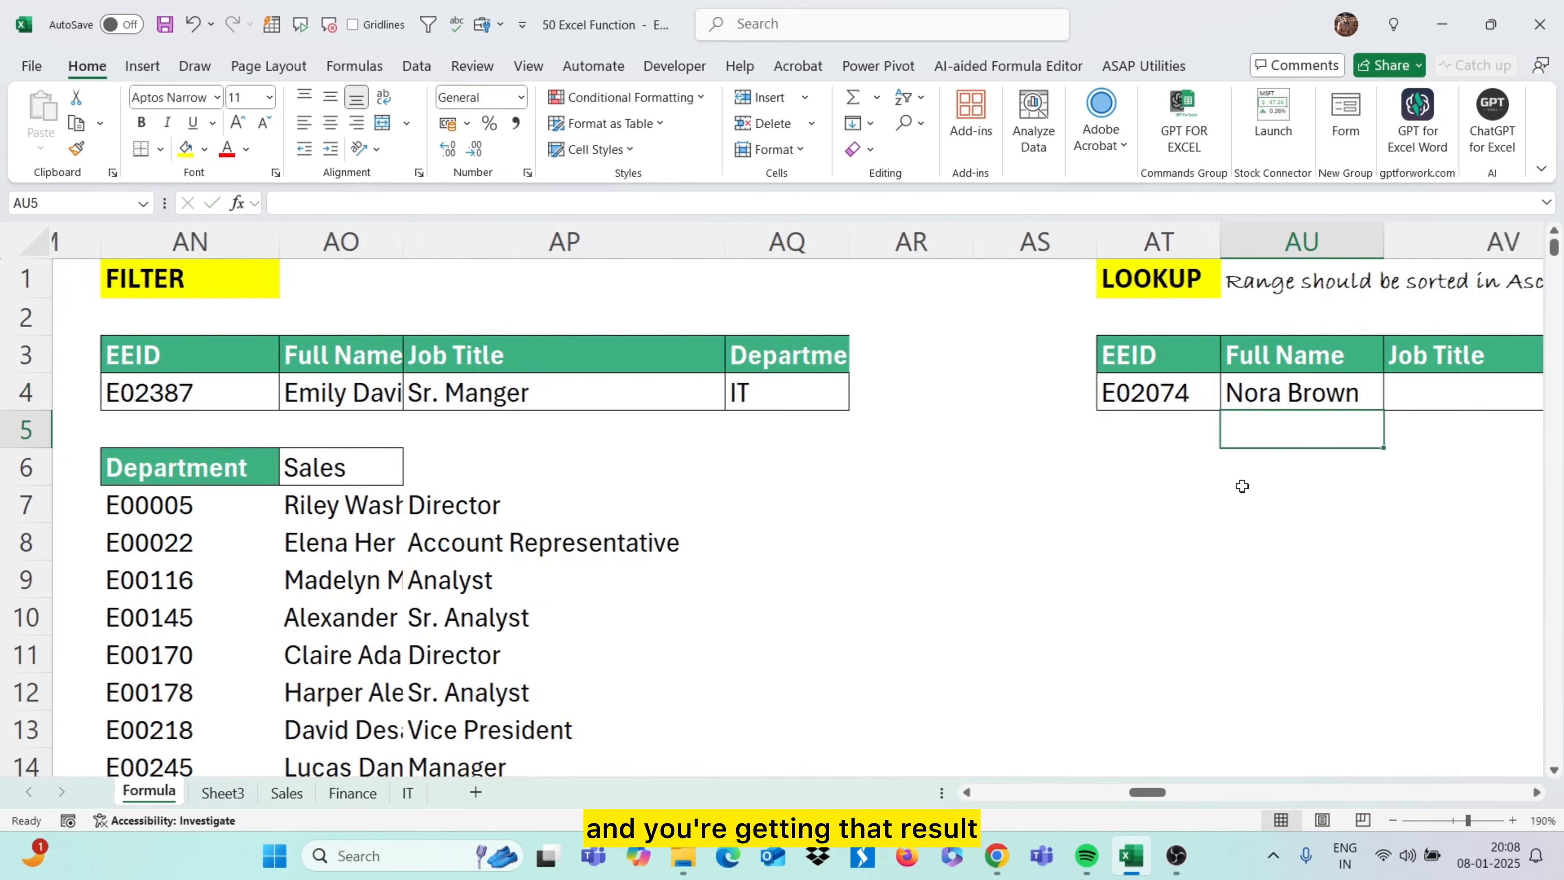
Fill AU4's LOOKUP formula across to AW4 for Job Title and Department, and compare the row with the XLOOKUP results
{"action": "left_click", "coordinate": [1134, 405]}
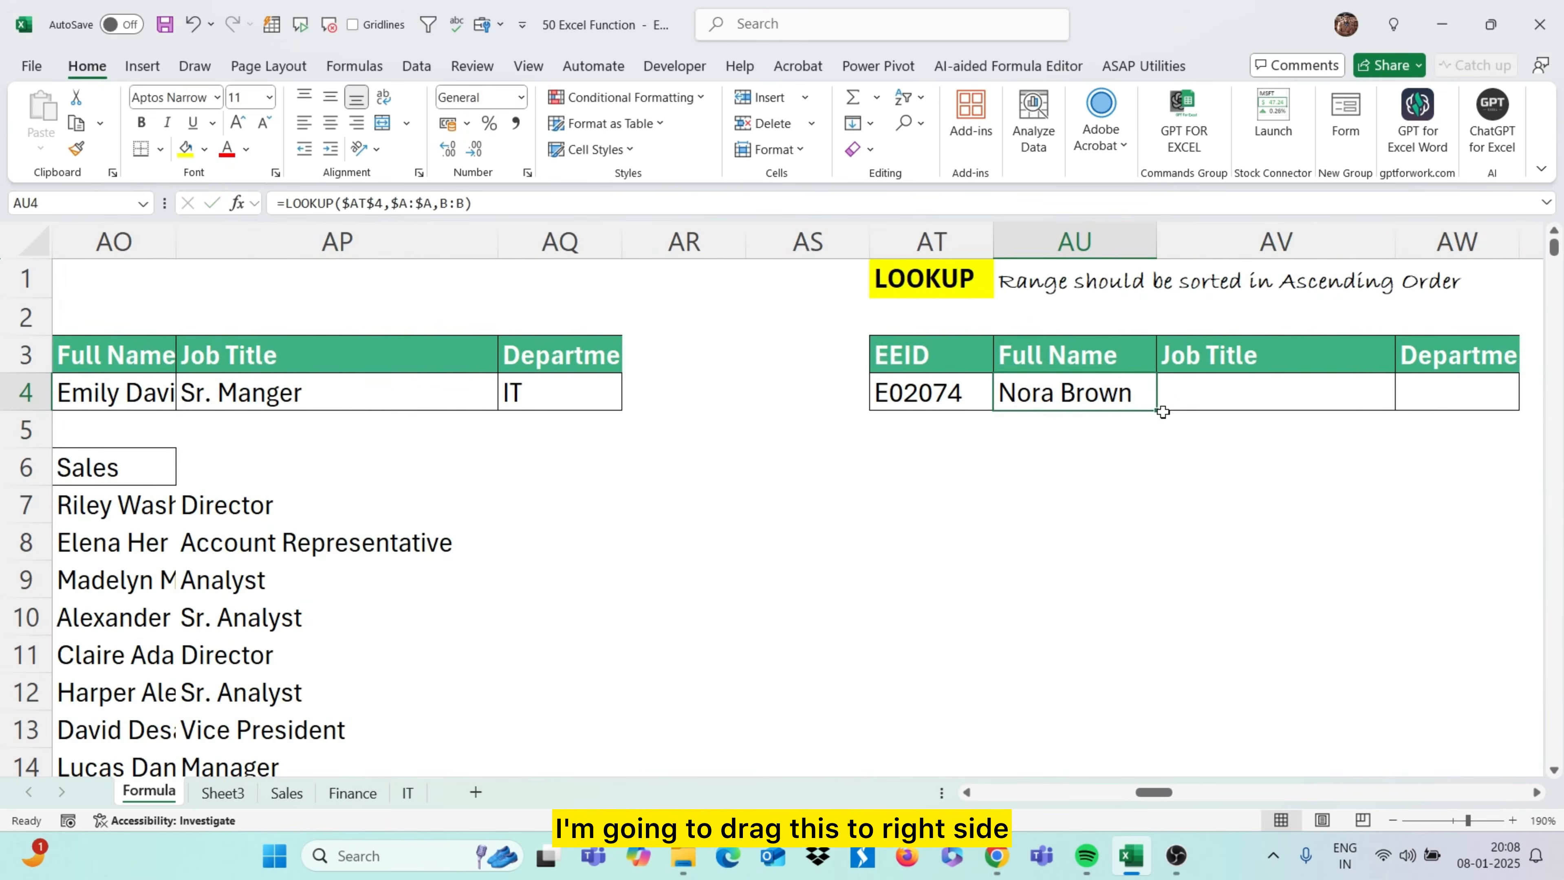
{"action": "left_click_drag", "start_coordinate": [1157, 409], "coordinate": [1511, 395]}
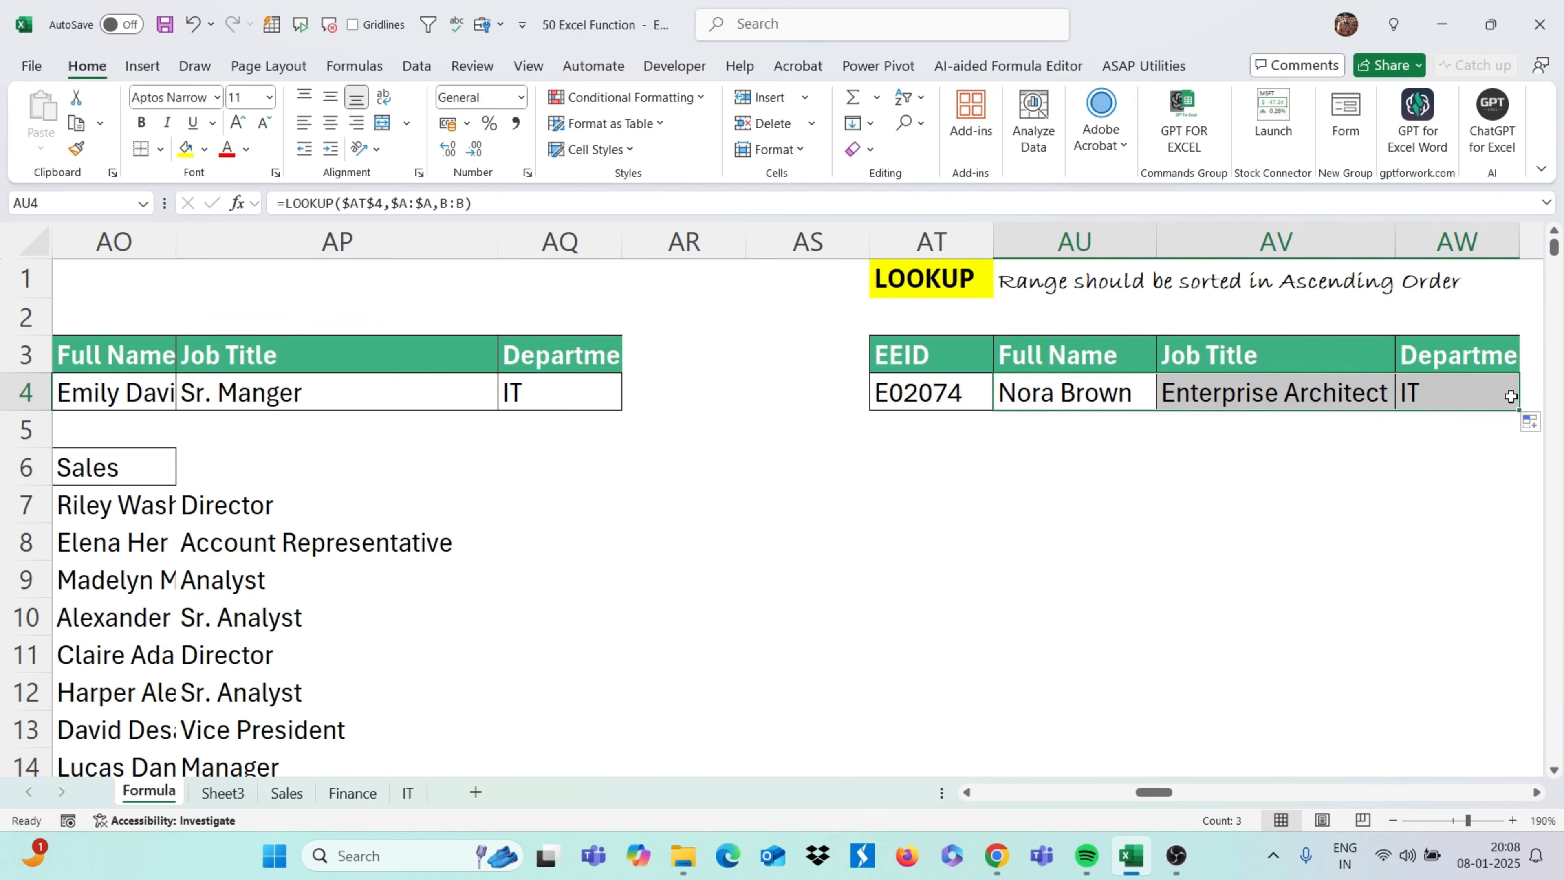
{"action": "scroll", "coordinate": [1309, 471], "scroll_direction": "left", "scroll_amount": 9}
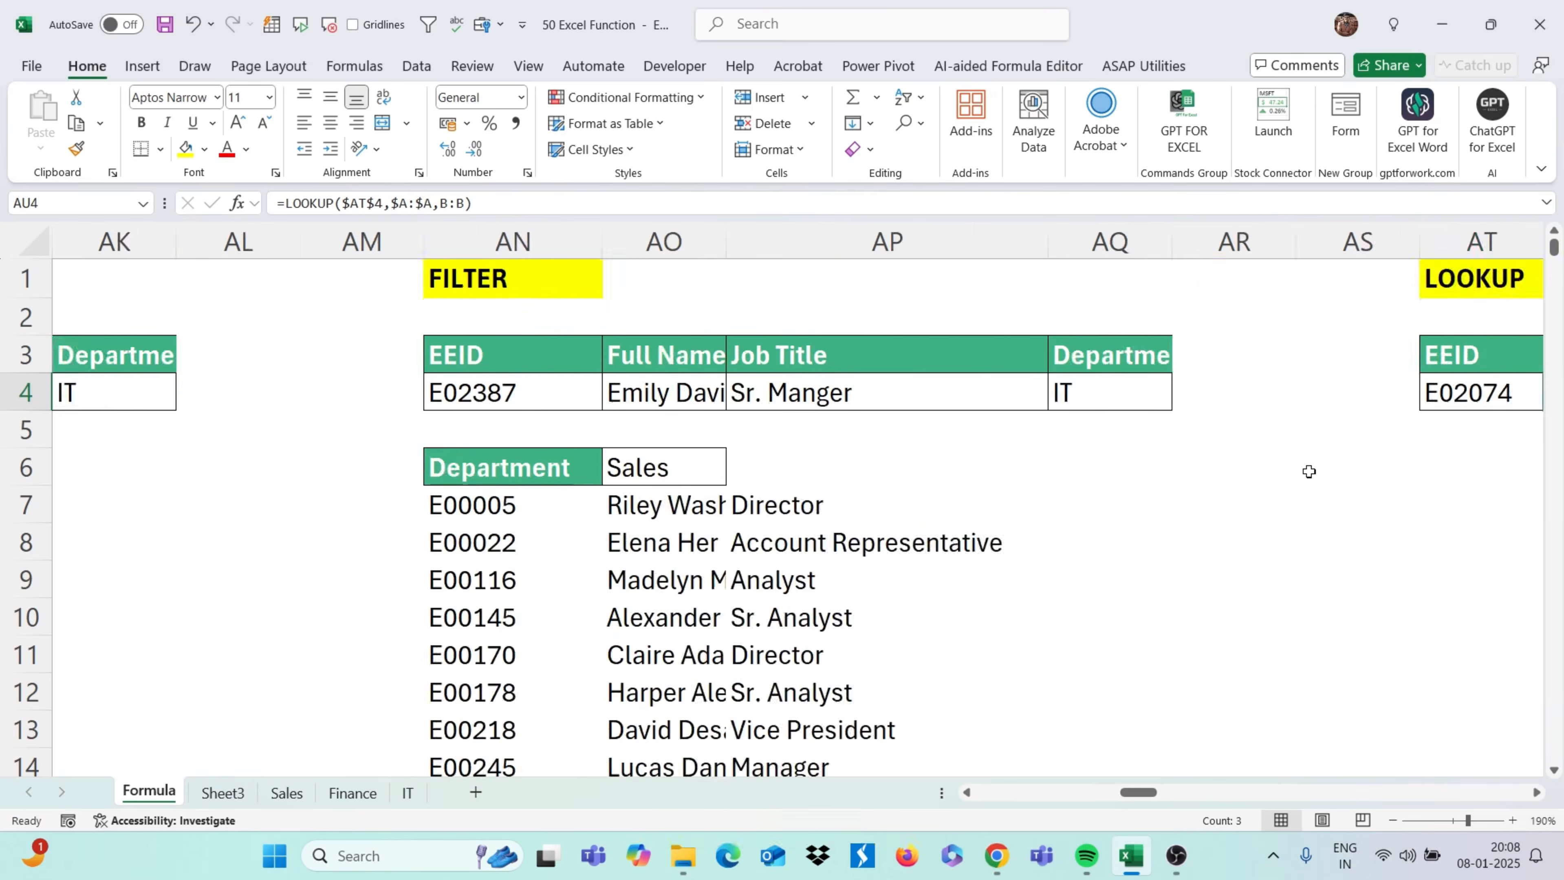
{"action": "scroll", "coordinate": [1309, 472], "scroll_direction": "left", "scroll_amount": 13}
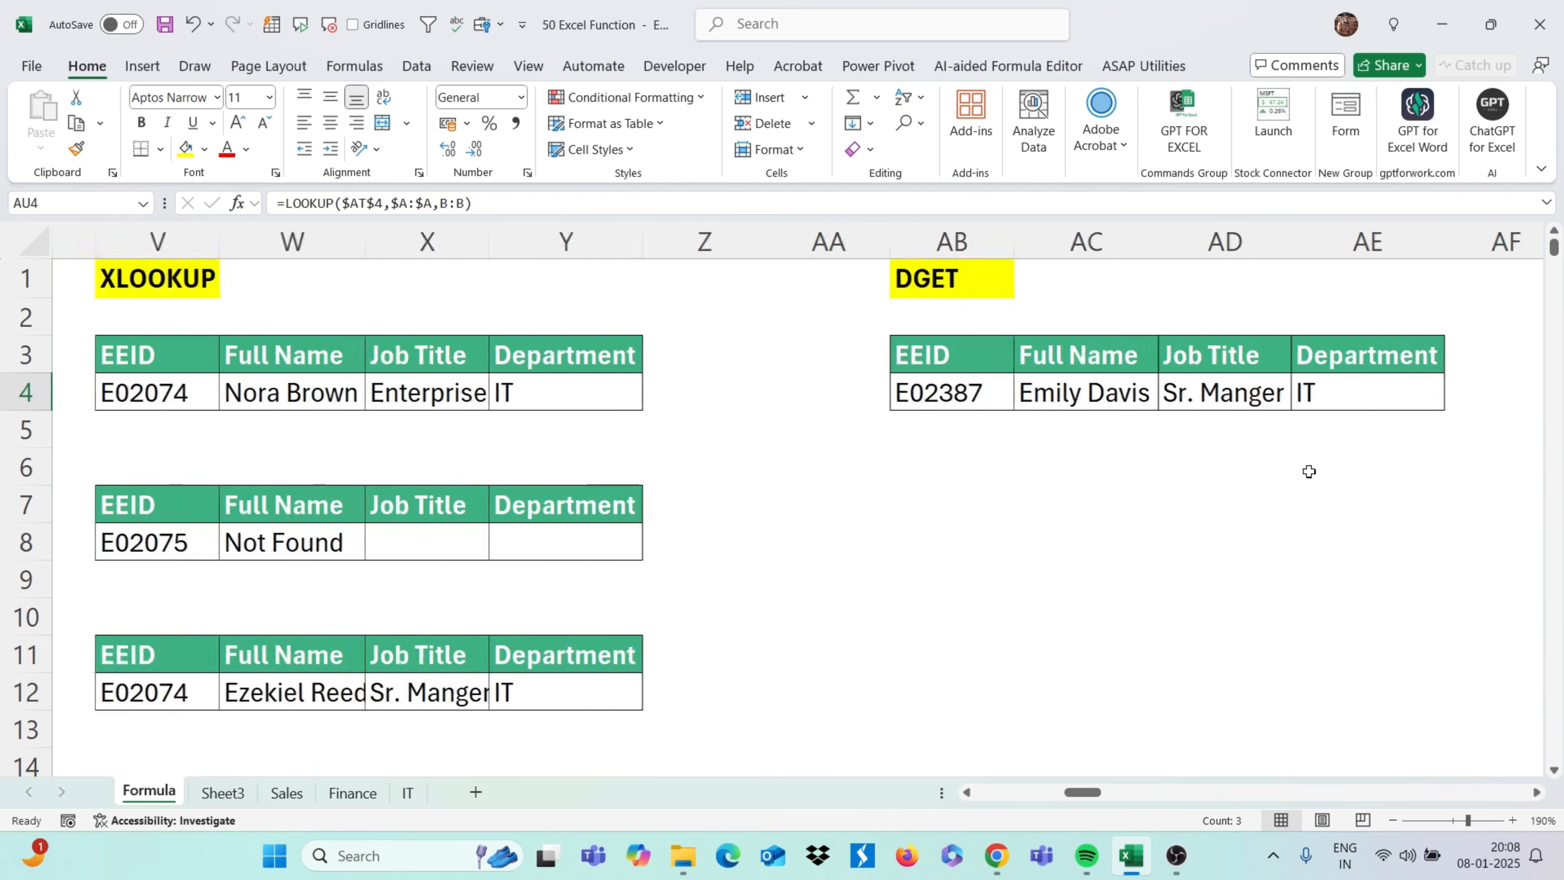
{"action": "scroll", "coordinate": [1309, 471], "scroll_direction": "right", "scroll_amount": 20}
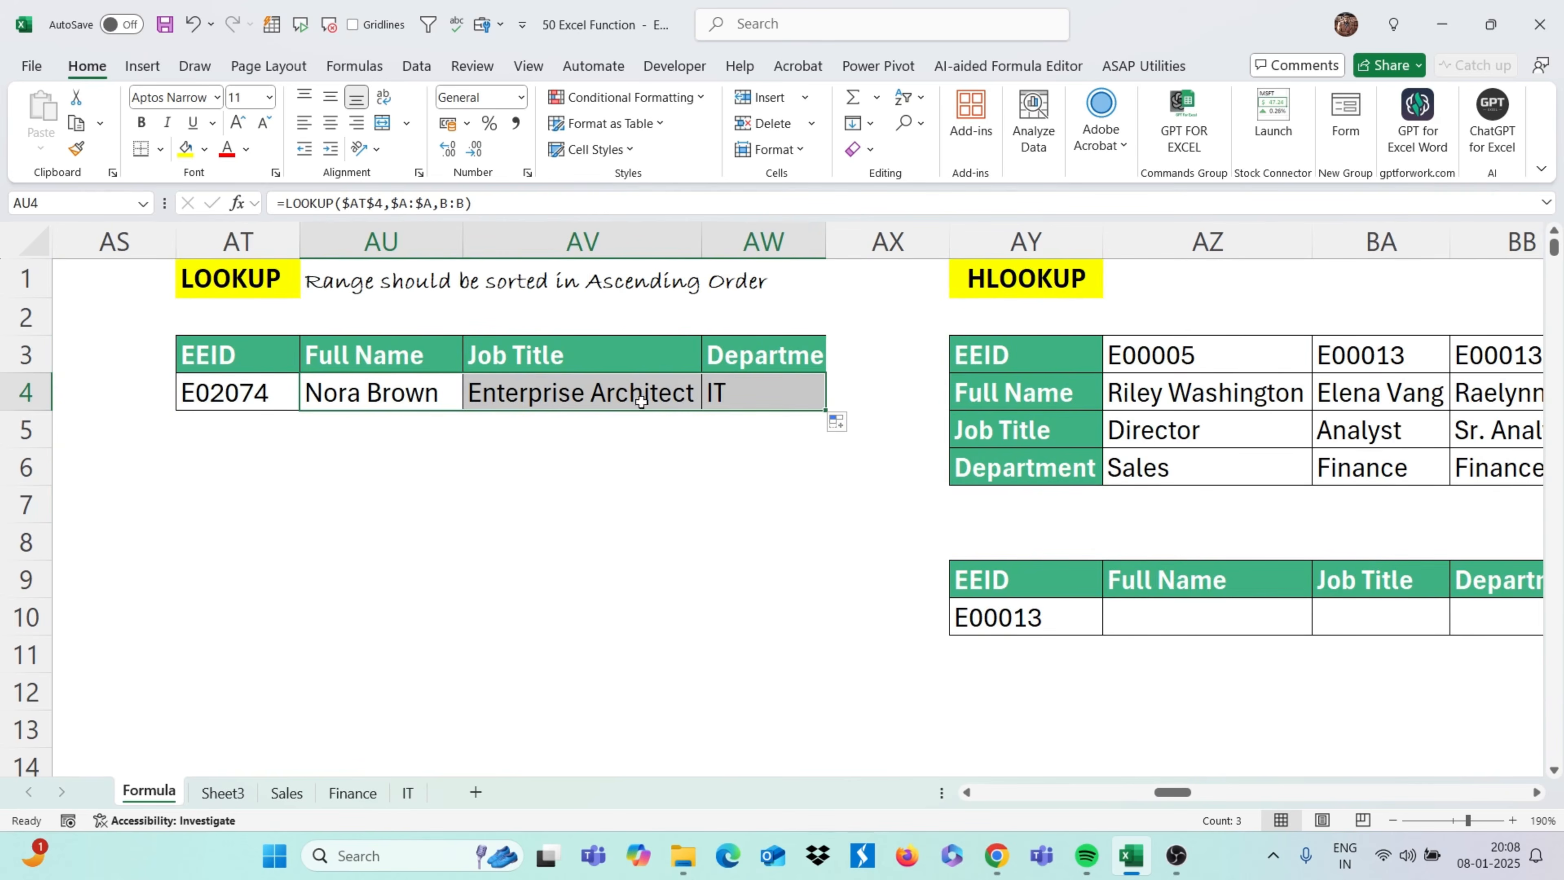
{"action": "left_click", "coordinate": [644, 401]}
Start an HLOOKUP formula in AZ10 under Full Name in the HLOOKUP section, with the EEID cell AY10 as the lookup value
{"action": "scroll", "coordinate": [953, 516], "scroll_direction": "right", "scroll_amount": 4}
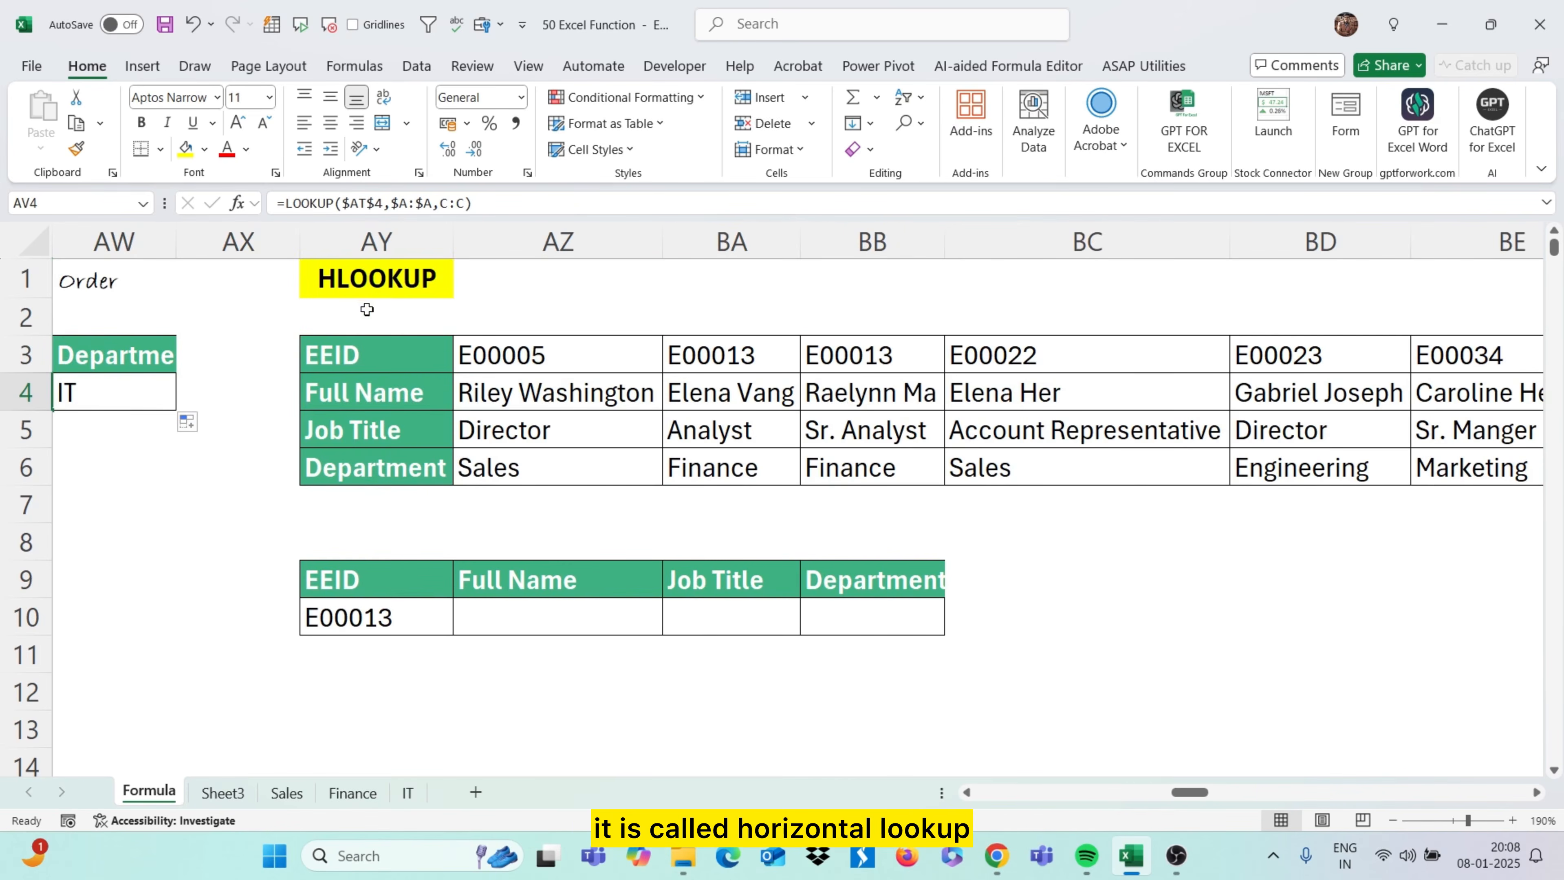
{"action": "left_click_drag", "start_coordinate": [409, 354], "coordinate": [839, 476]}
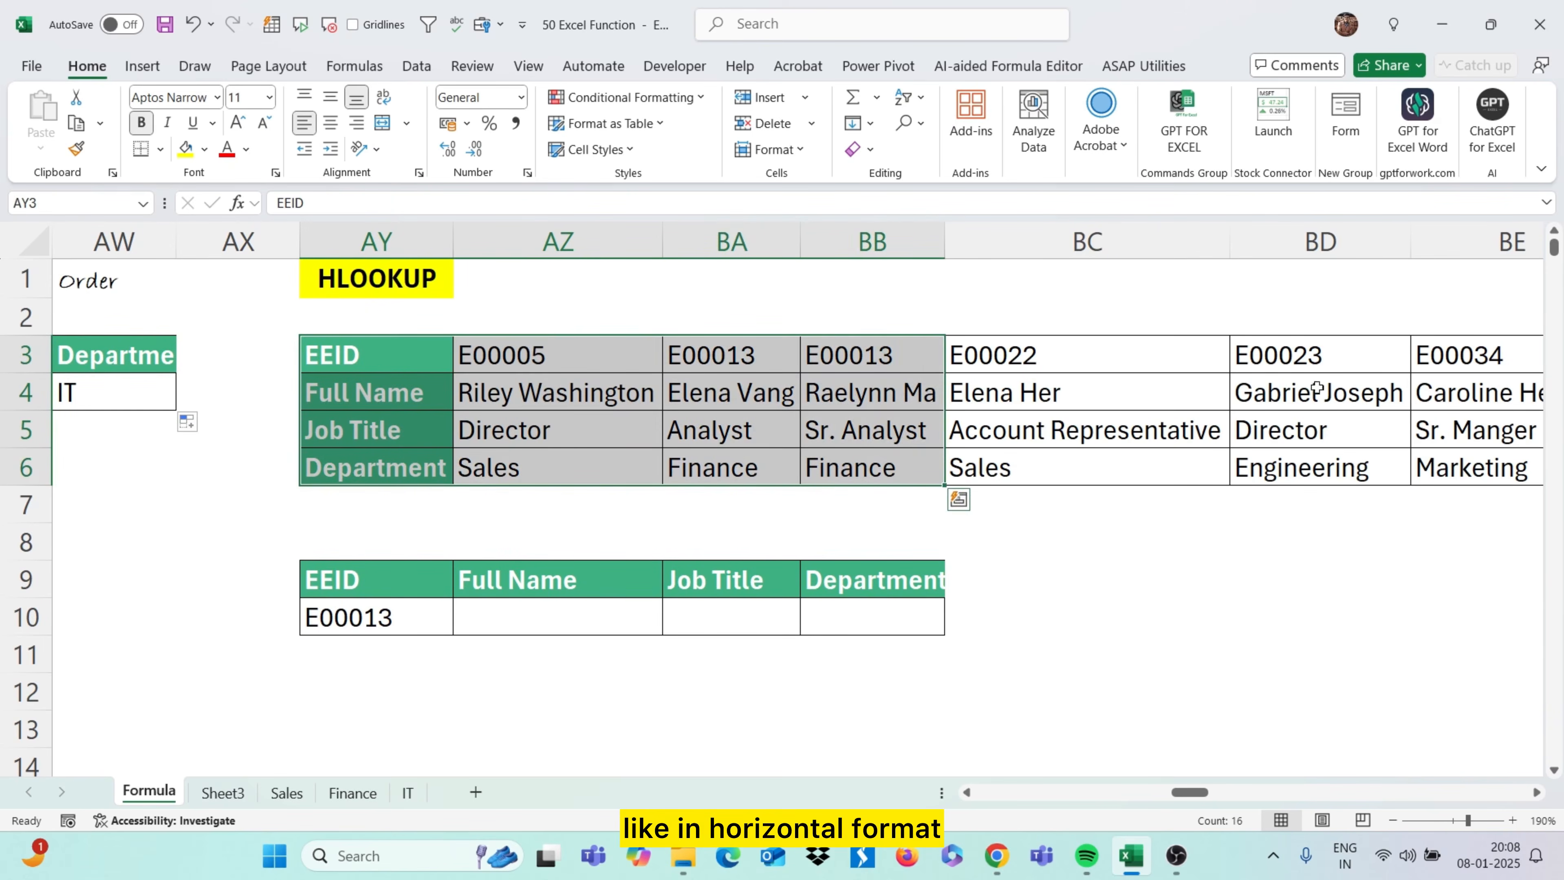
{"action": "left_click", "coordinate": [530, 610]}
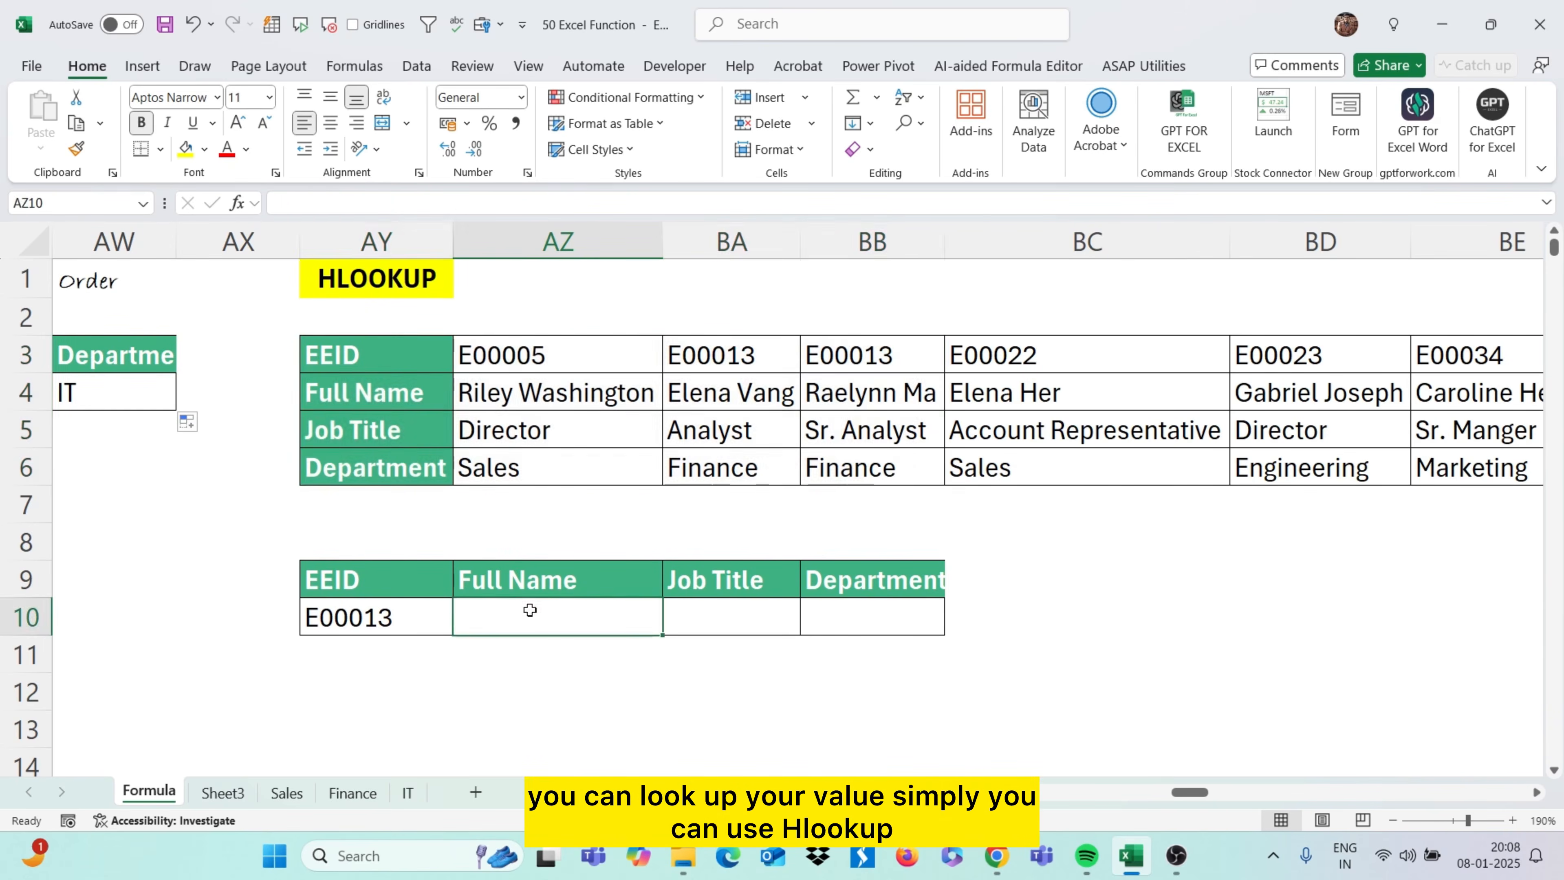
{"action": "type", "text": "="}
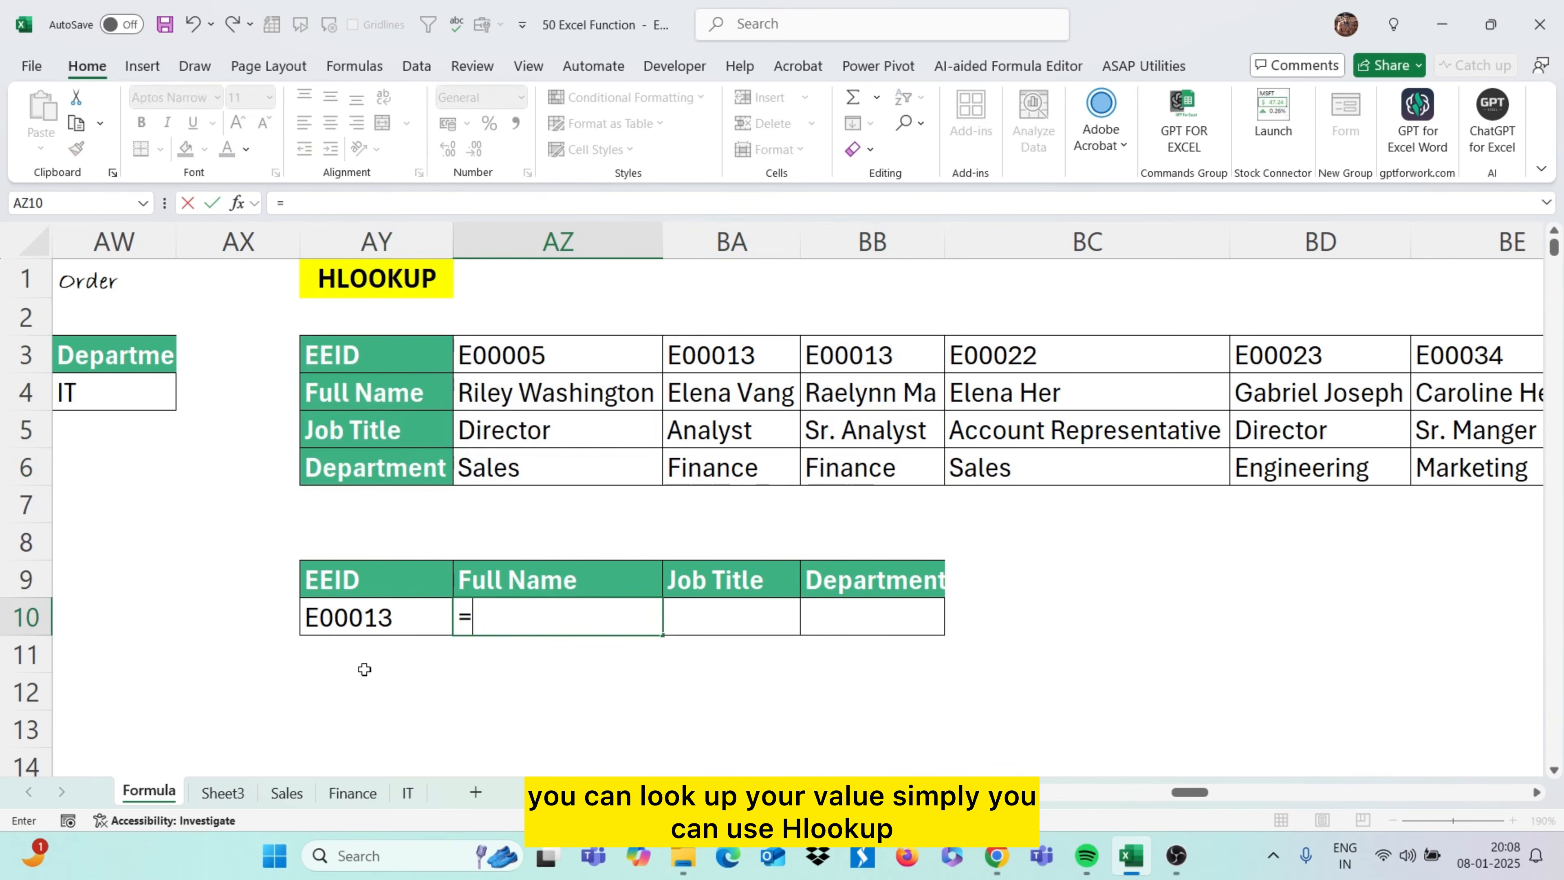
{"action": "type", "text": "hl"}
{"action": "key", "text": "Tab"}
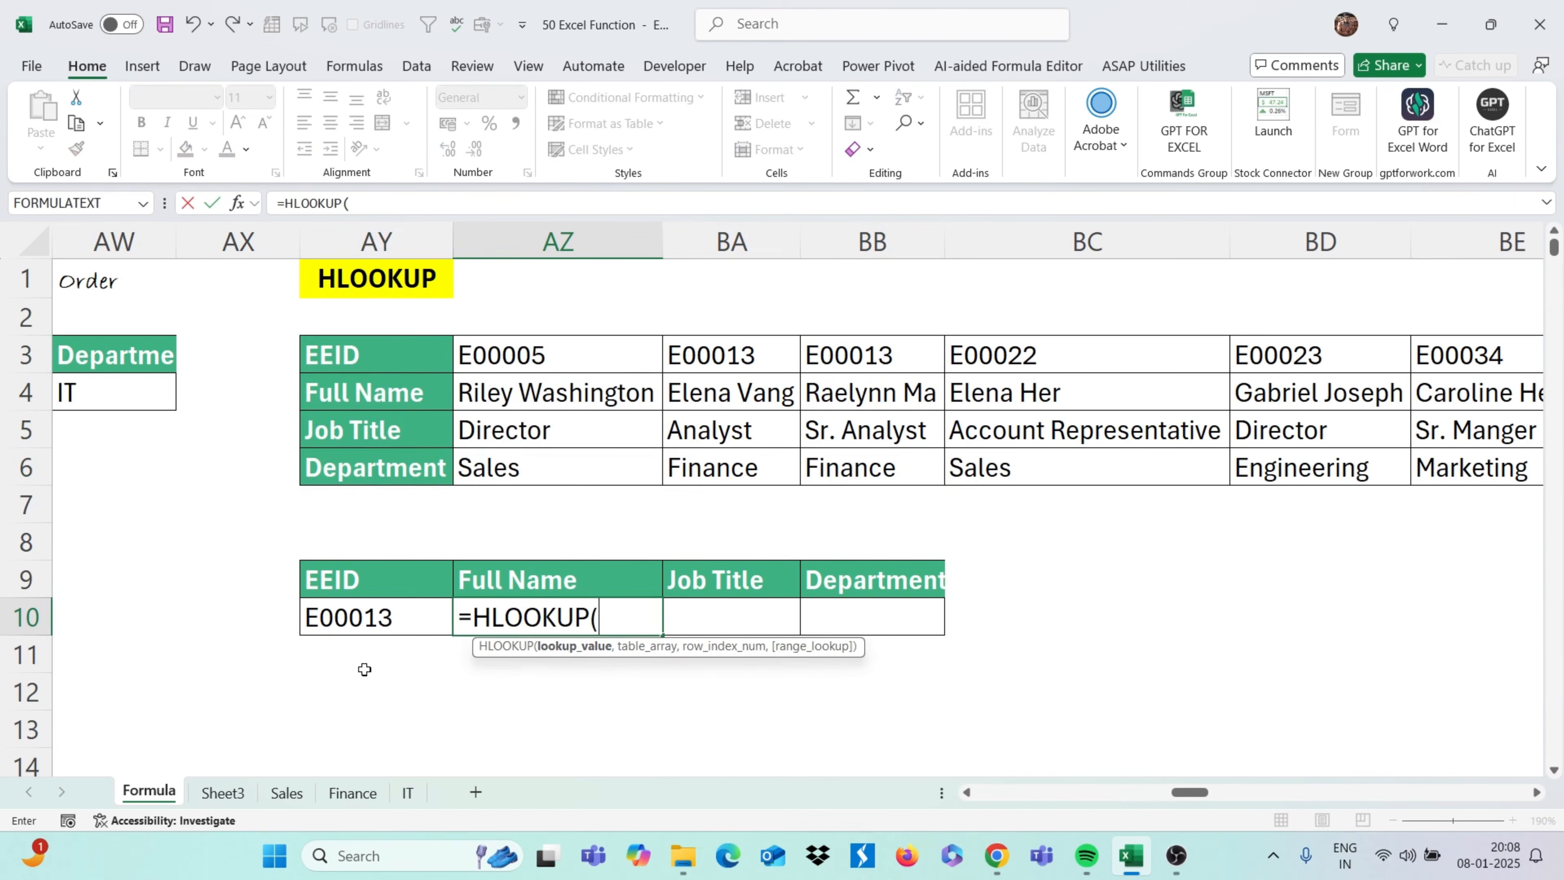
{"action": "left_click", "coordinate": [388, 620]}
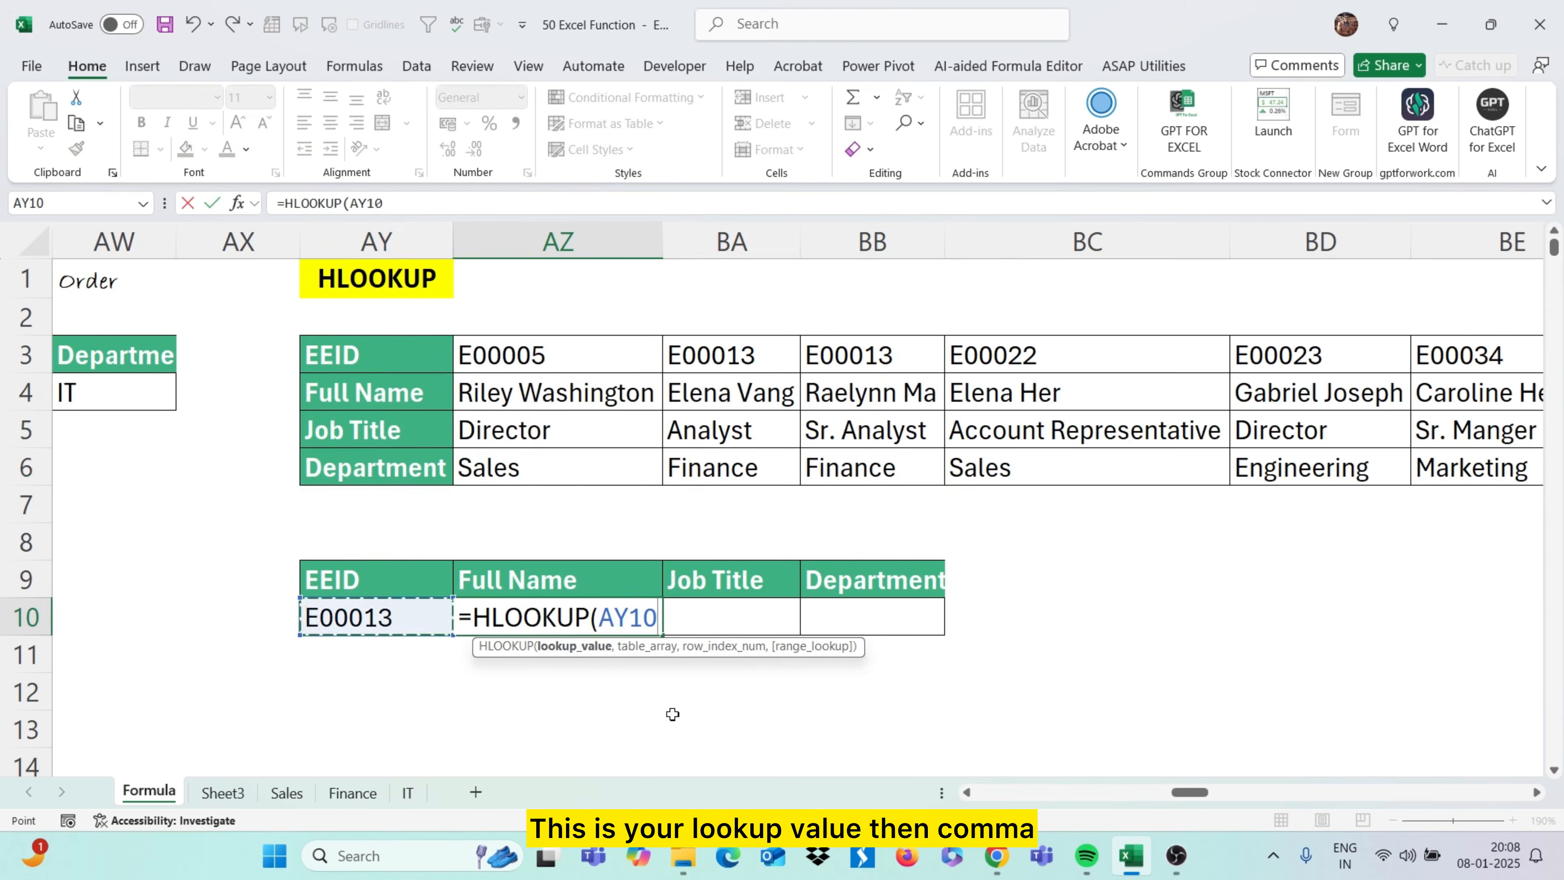
{"action": "type", "text": ","}
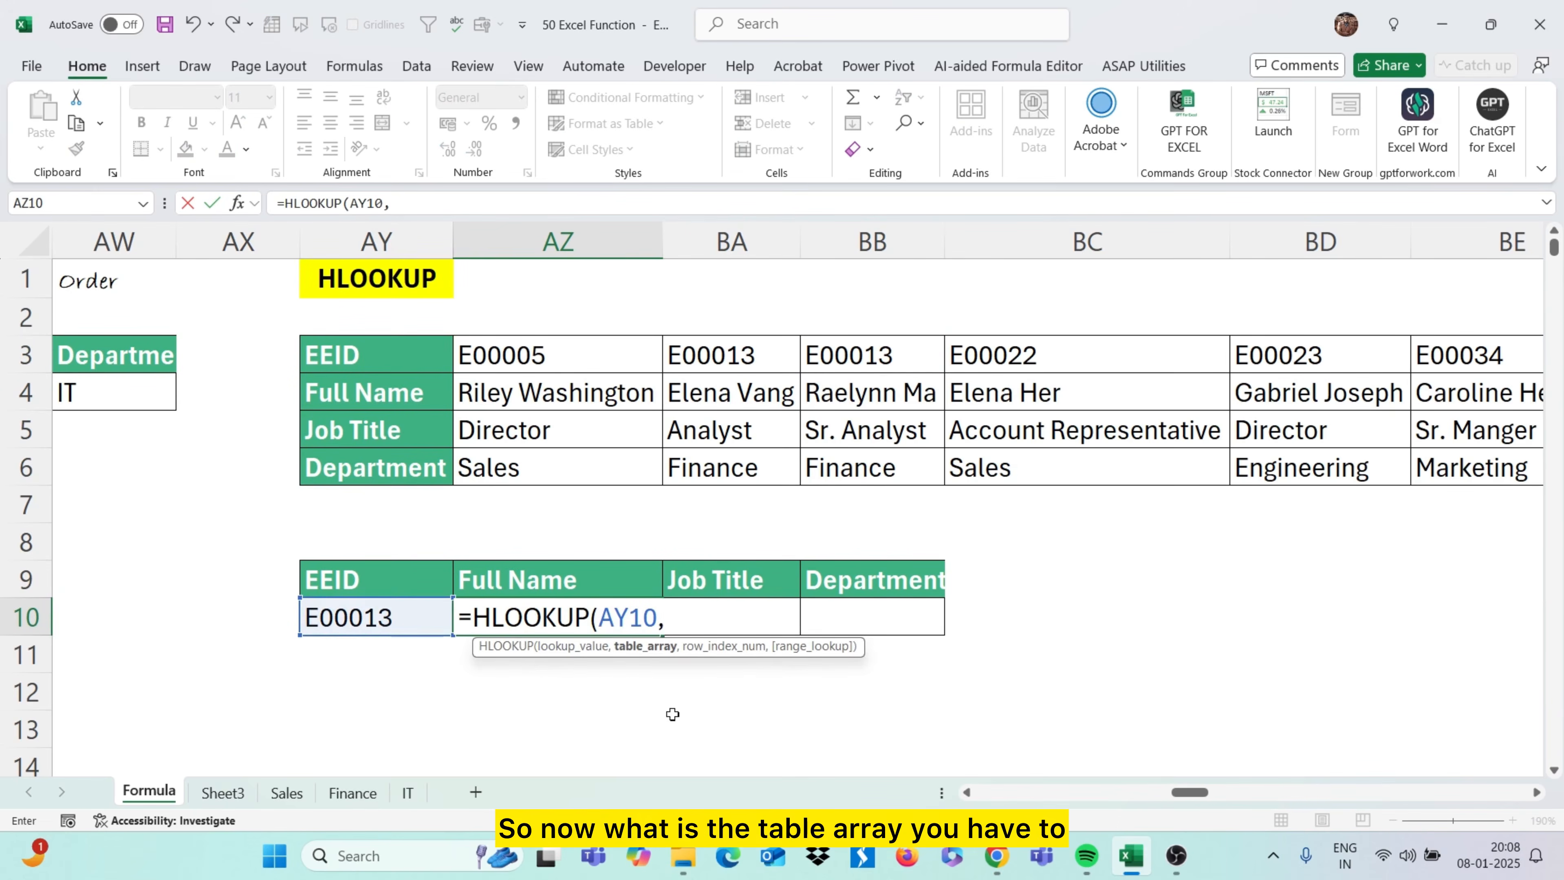
Set the HLOOKUP table array to the horizontal table AY3:BF6 and enter the row index array starting with {2,3
{"action": "left_click", "coordinate": [399, 360]}
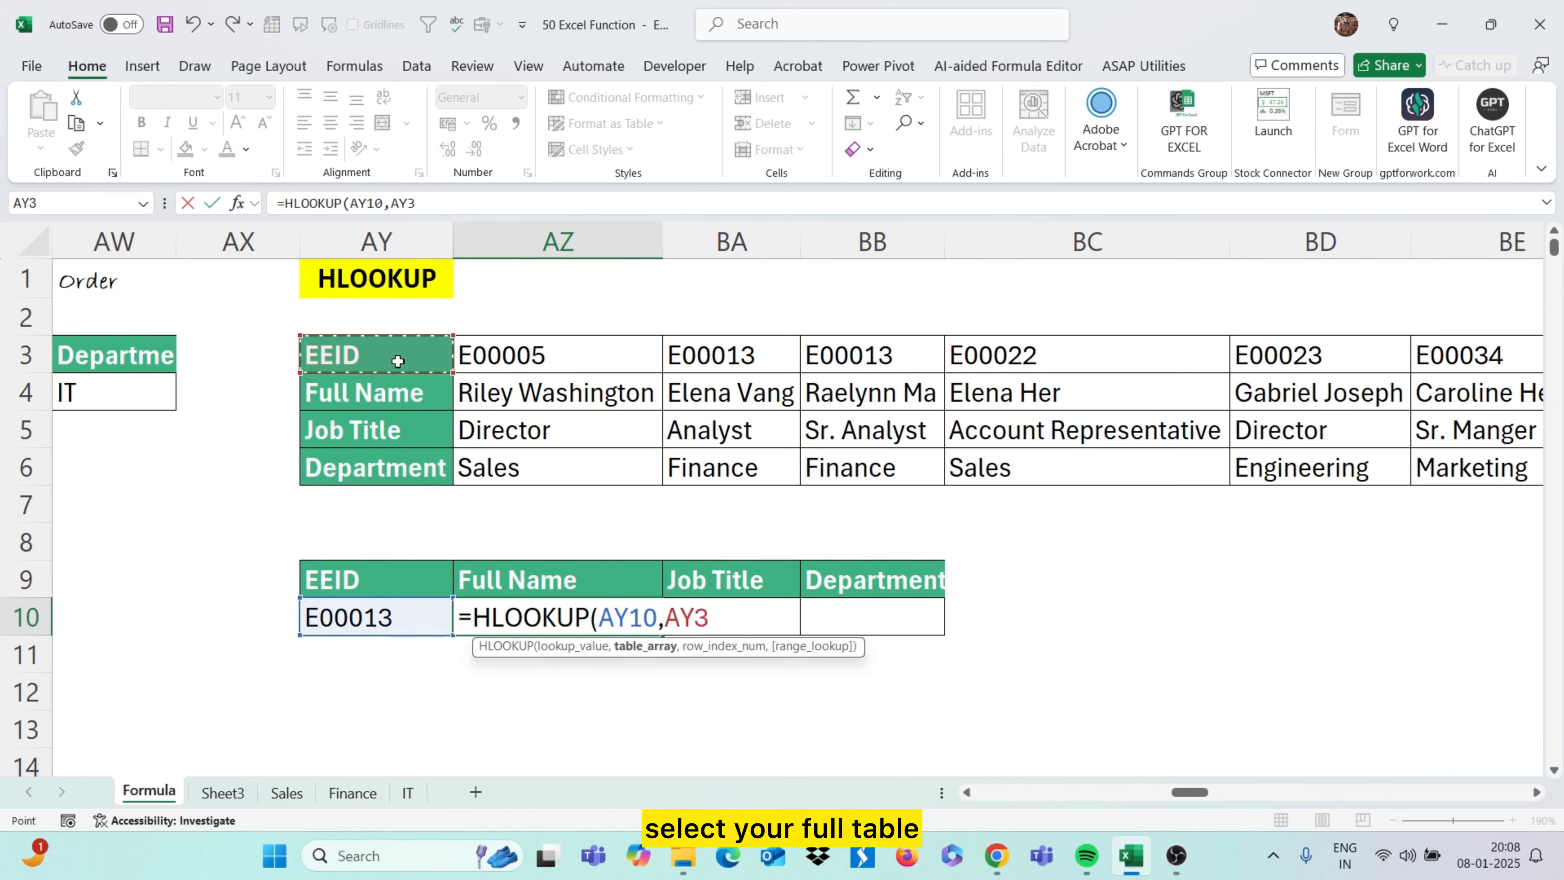
{"action": "key", "text": "ctrl+shift+Down"}
{"action": "key", "text": "ctrl+shift+Right"}
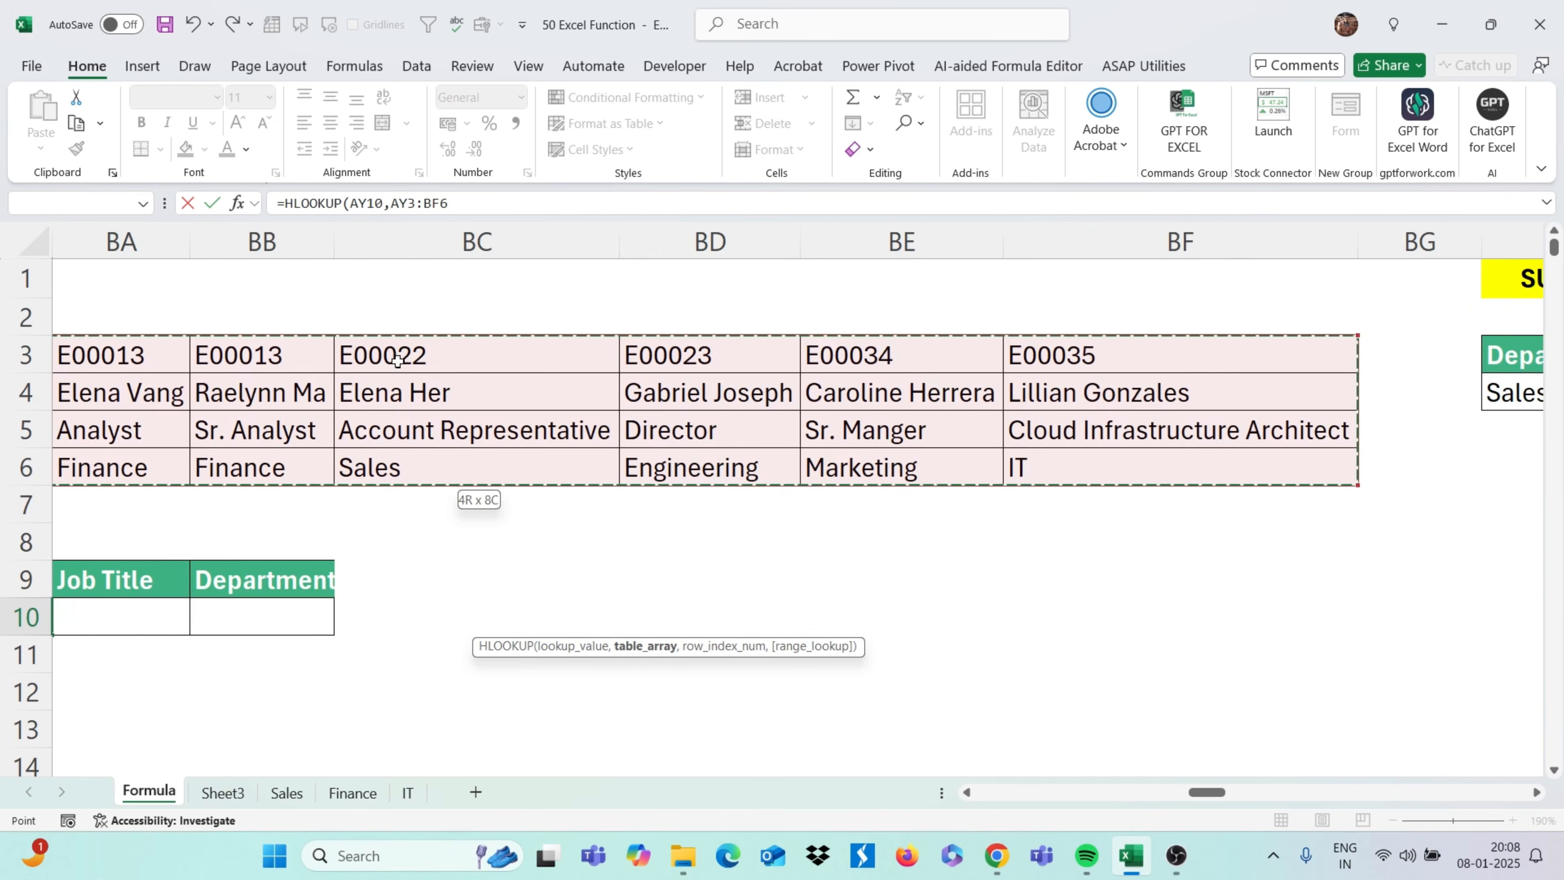
{"action": "type", "text": ",{"}
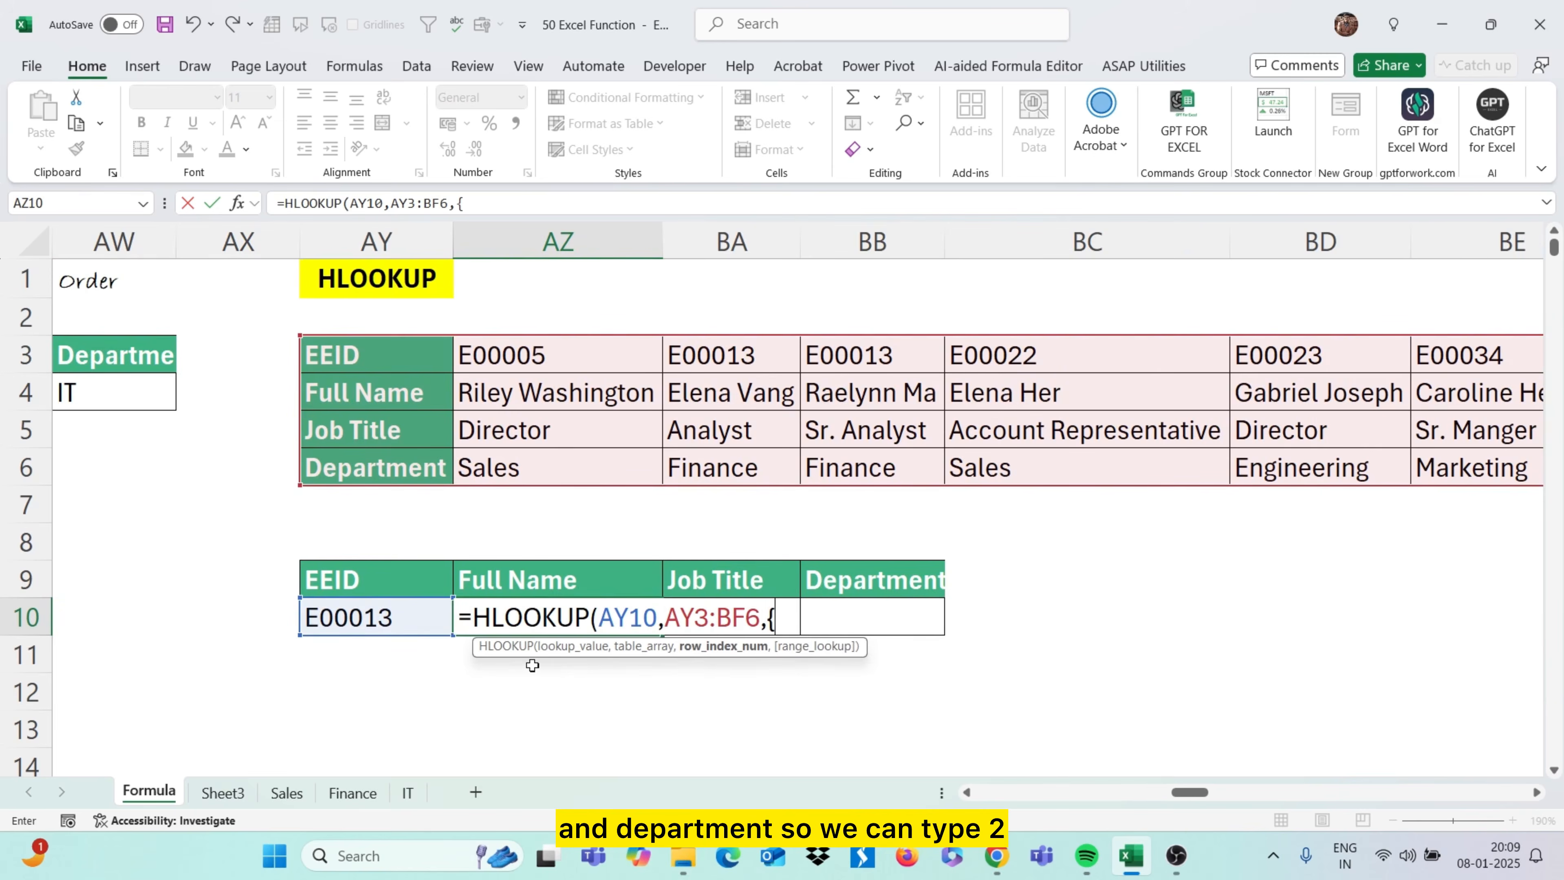
{"action": "type", "text": "2,3,"}
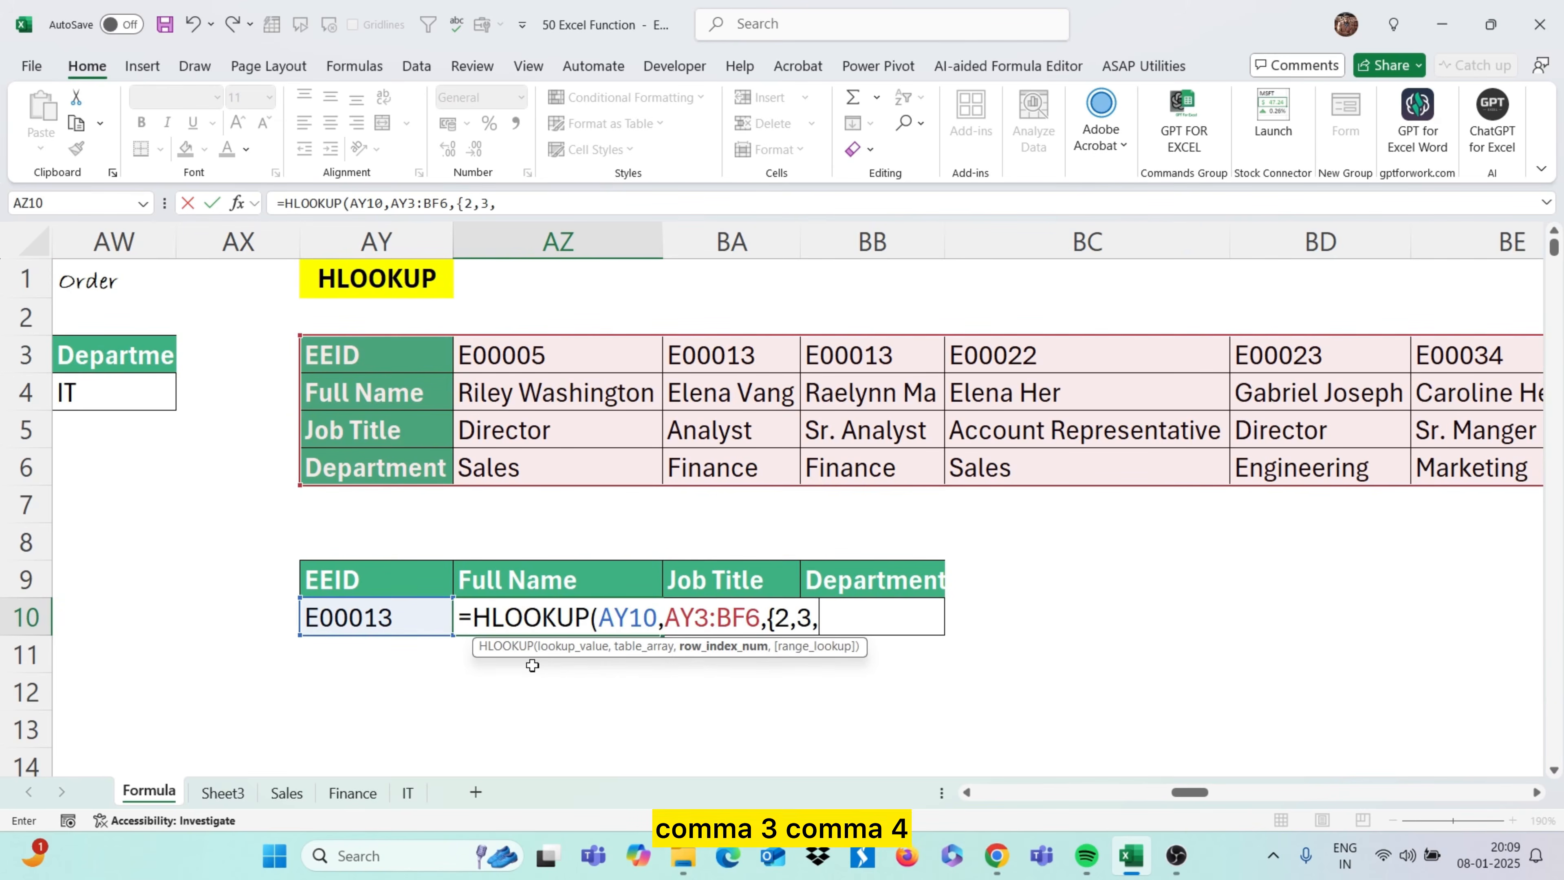
Complete the HLOOKUP formula in AZ10 with row index numbers {2,3,4} and exact match 0
{"action": "type", "text": "4,},"}
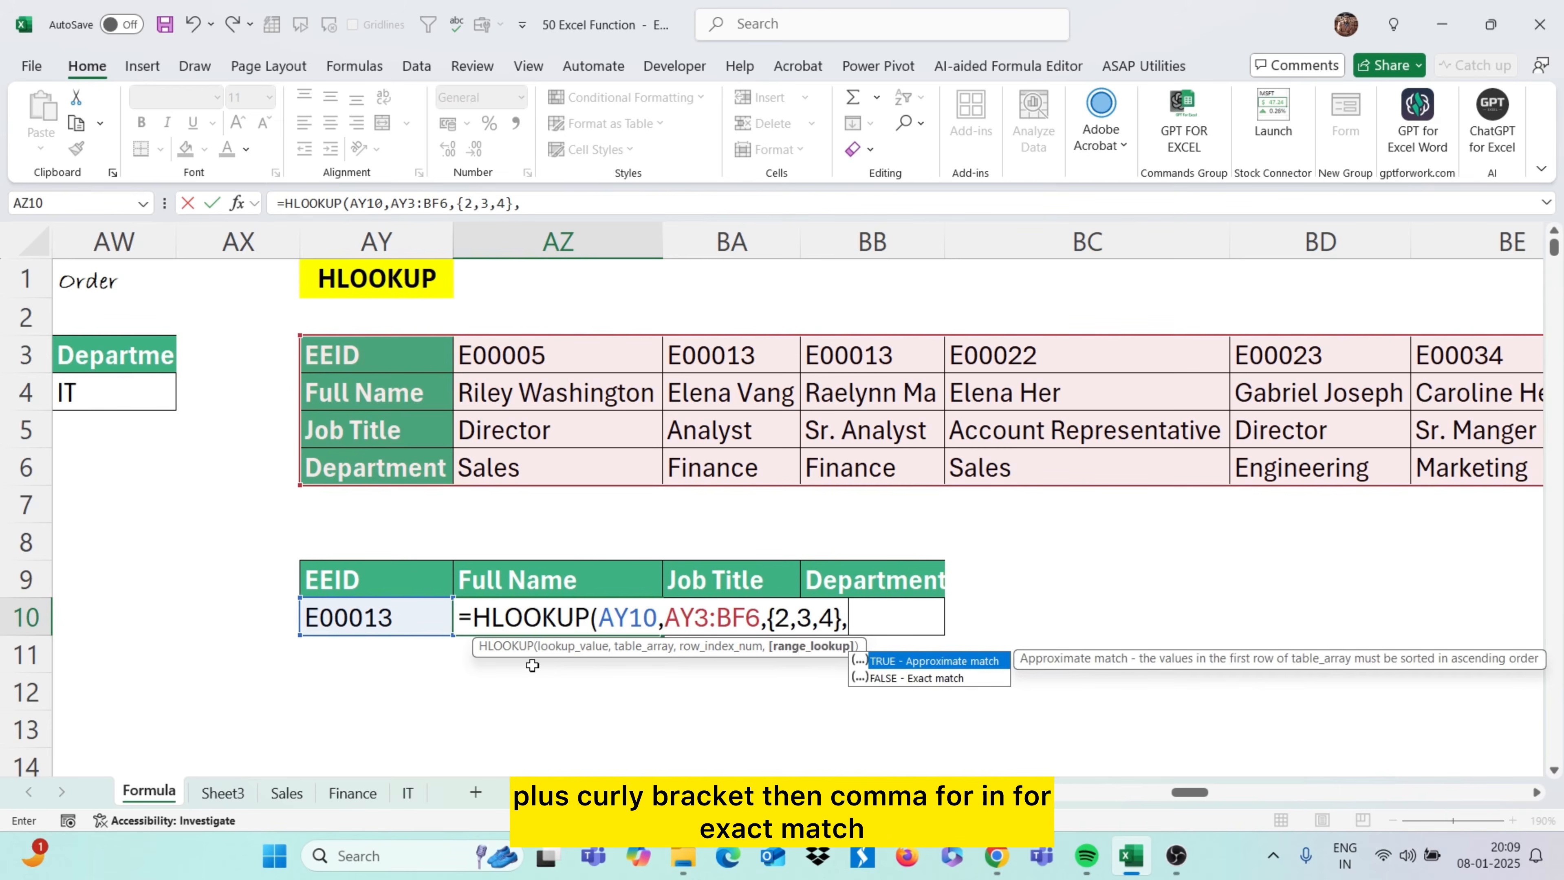
{"action": "type", "text": "0"}
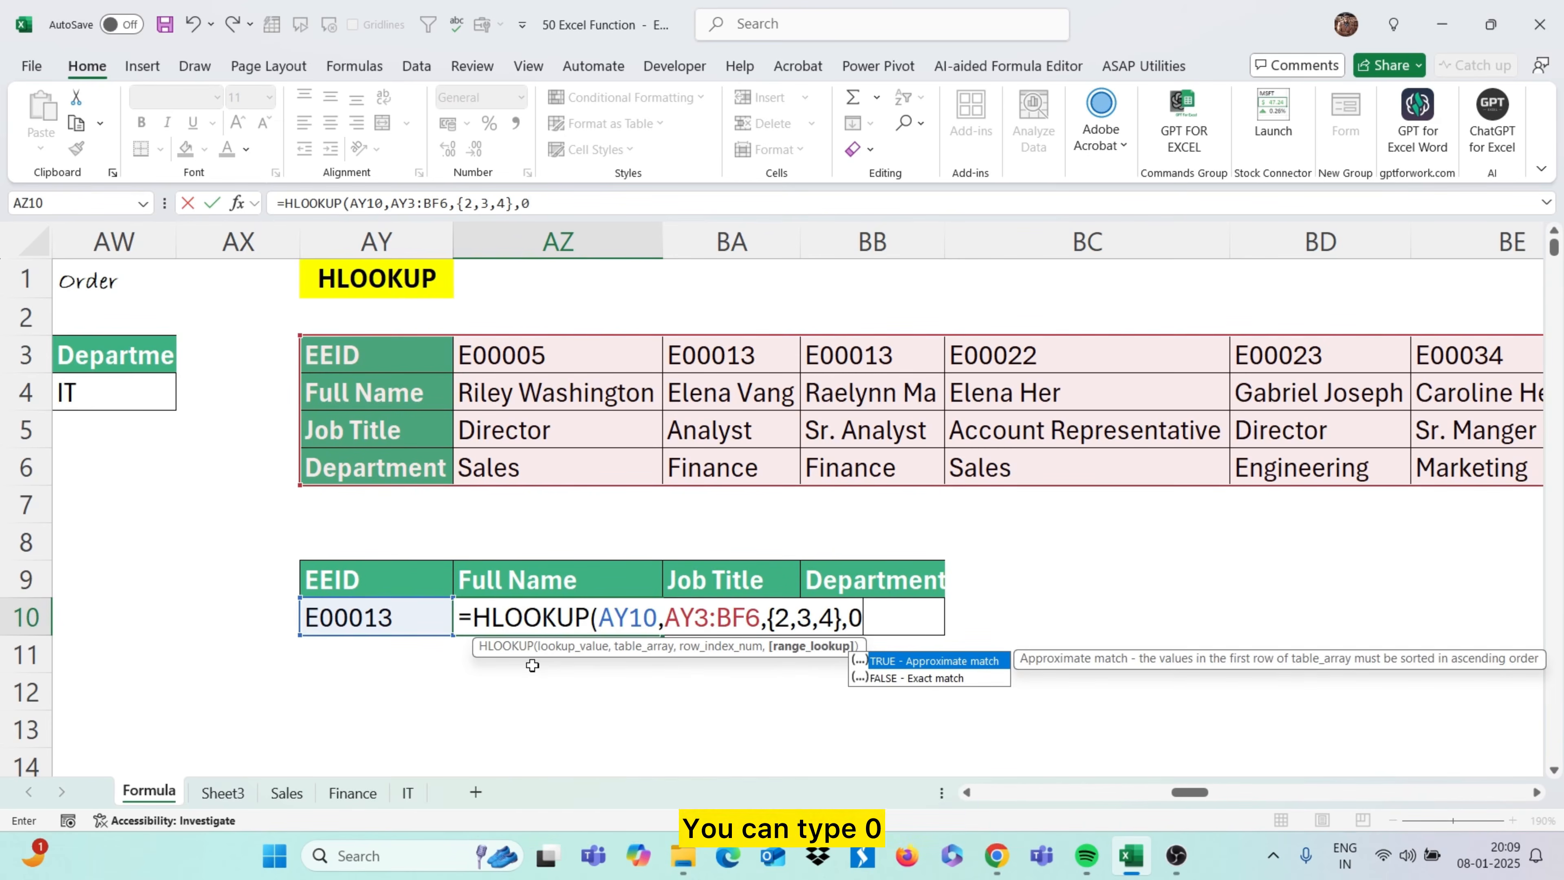
{"action": "type", "text": ")"}
{"action": "key", "text": "Return"}
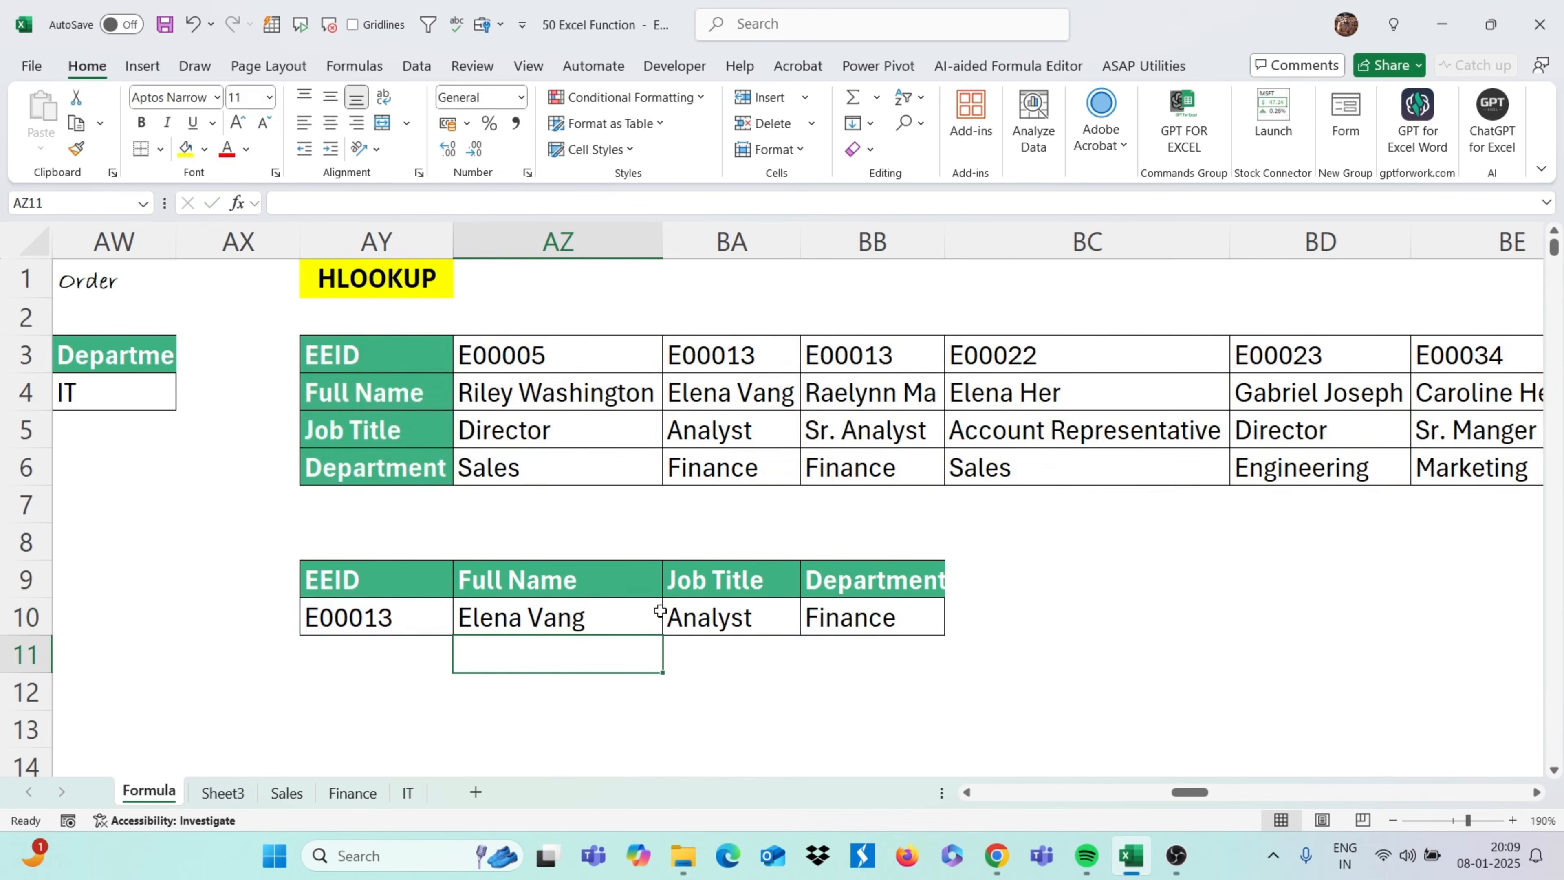
Check the HLOOKUP formula in AZ10 and compare its result with the matching name, job title and department in the source table
{"action": "left_click", "coordinate": [616, 614]}
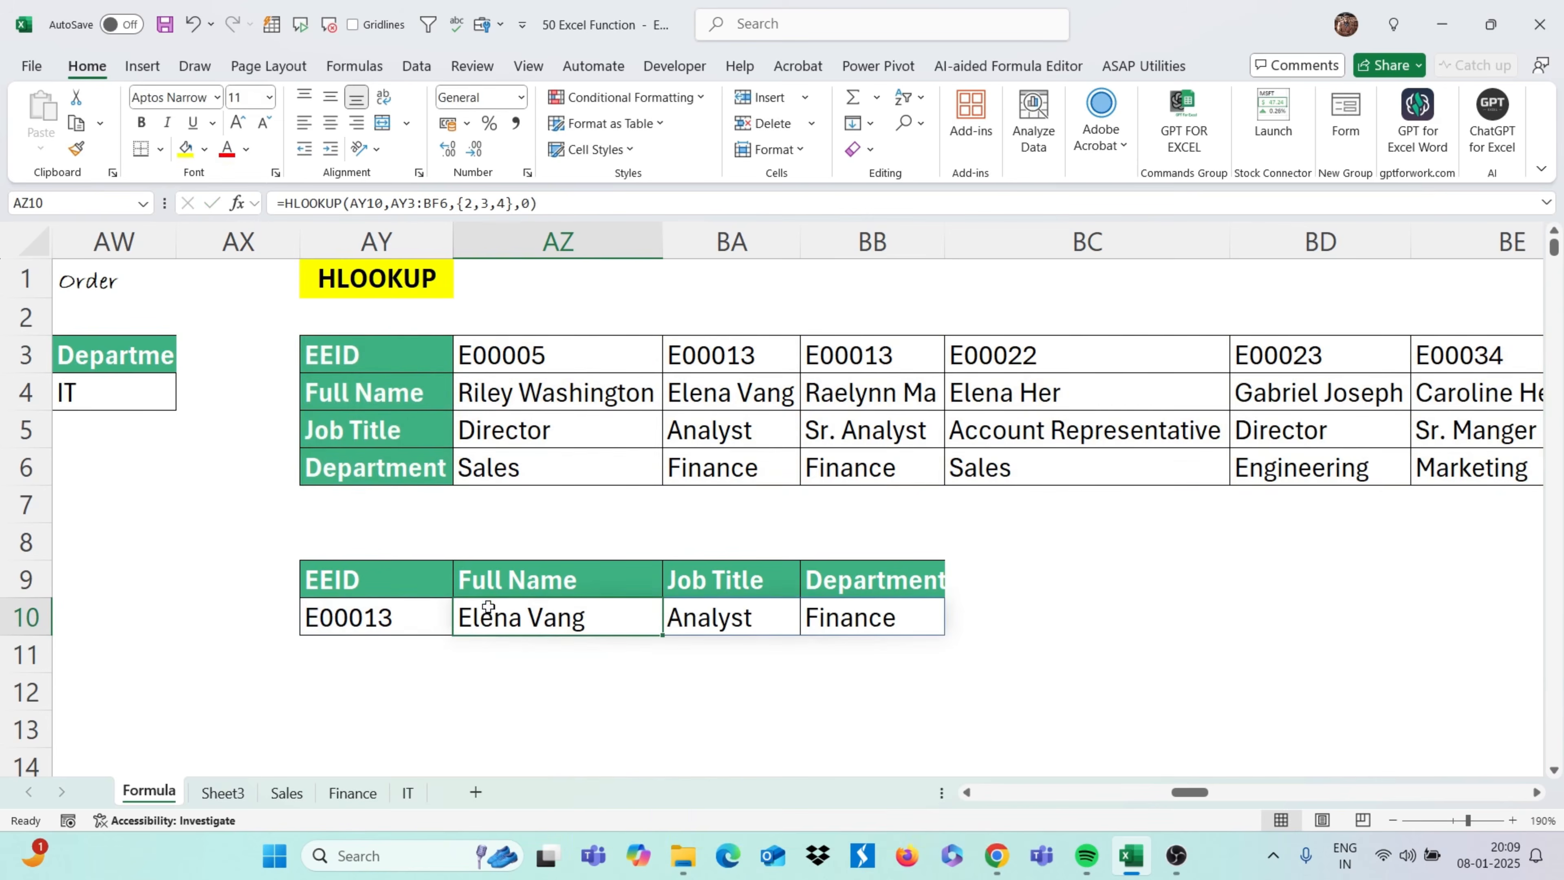
{"action": "left_click", "coordinate": [722, 408]}
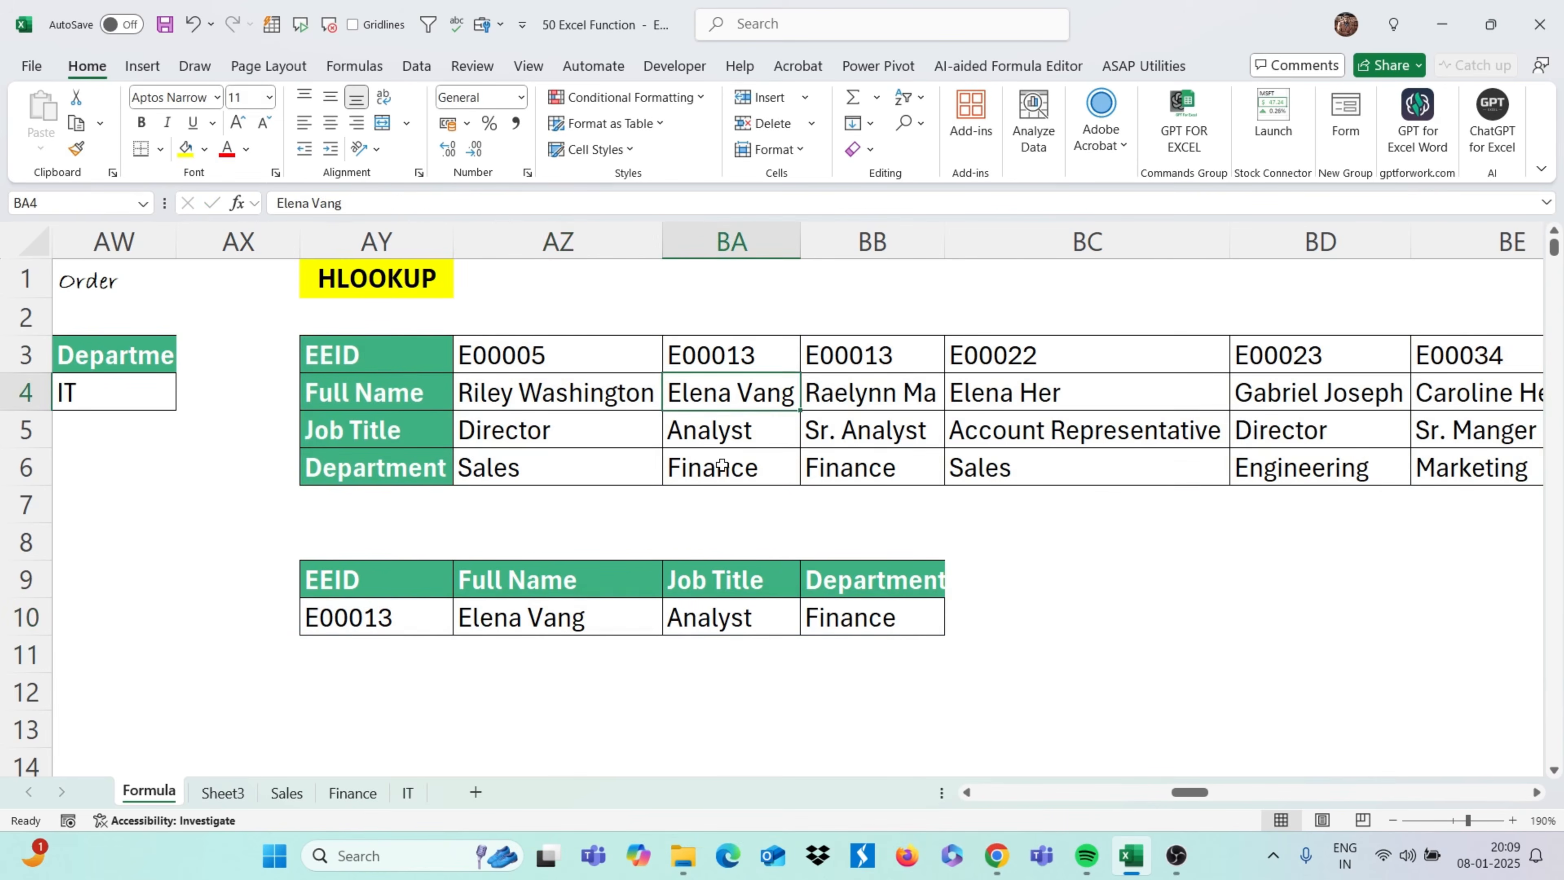
{"action": "left_click_drag", "start_coordinate": [723, 466], "coordinate": [726, 395]}
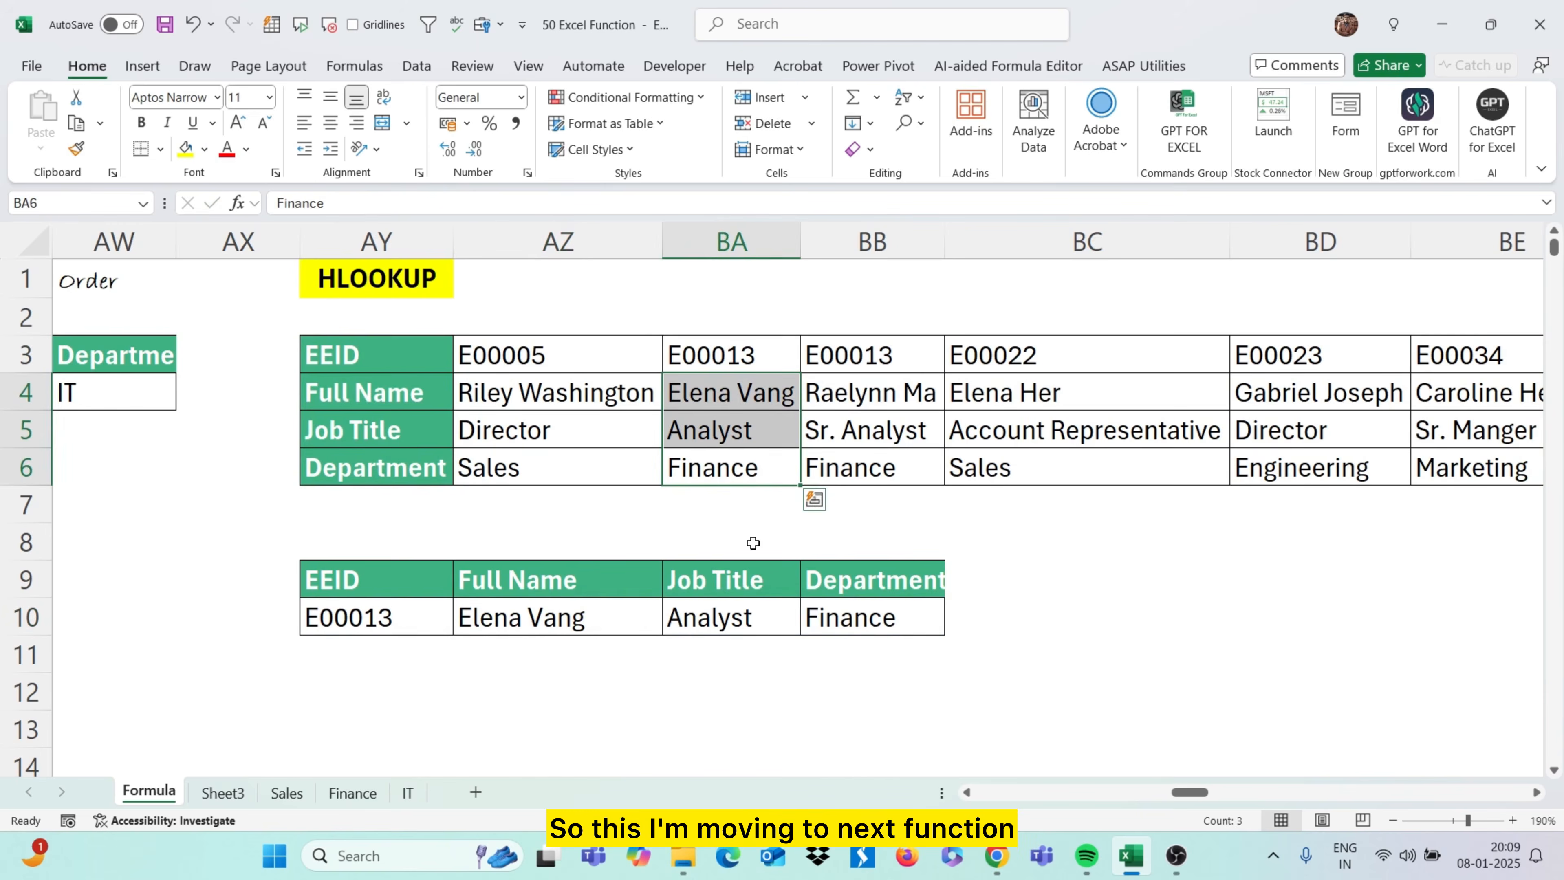
Begin a SUMIF formula in the Sum of Salary cell BI4 for the Sales department
{"action": "scroll", "coordinate": [753, 544], "scroll_direction": "right", "scroll_amount": 10}
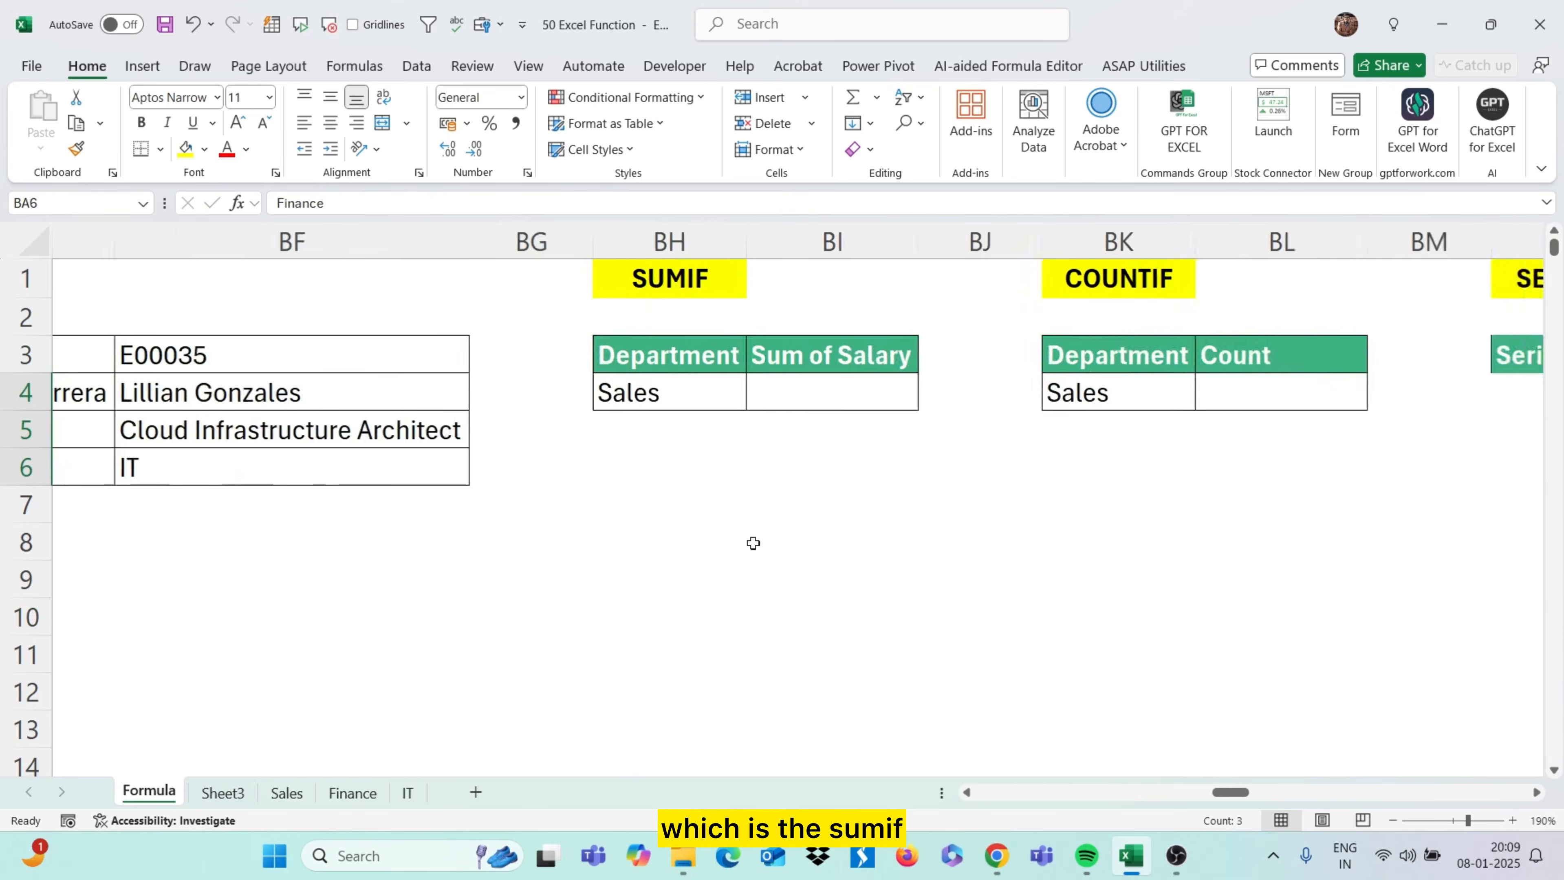
{"action": "scroll", "coordinate": [753, 543], "scroll_direction": "left", "scroll_amount": 3}
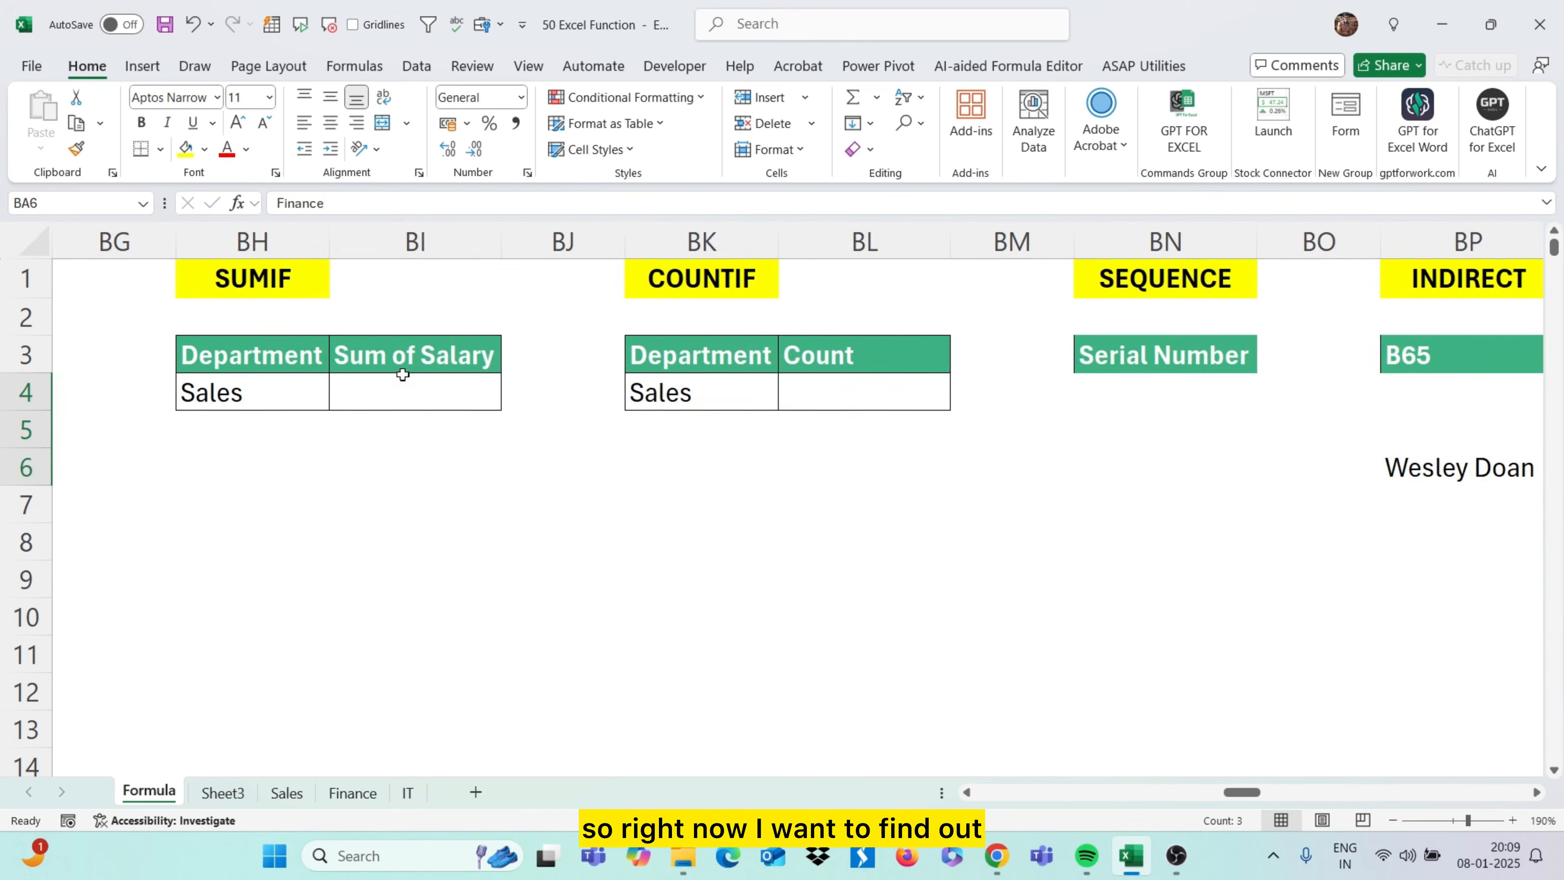
{"action": "left_click", "coordinate": [377, 389]}
{"action": "scroll", "coordinate": [376, 390], "scroll_direction": "left", "scroll_amount": 2}
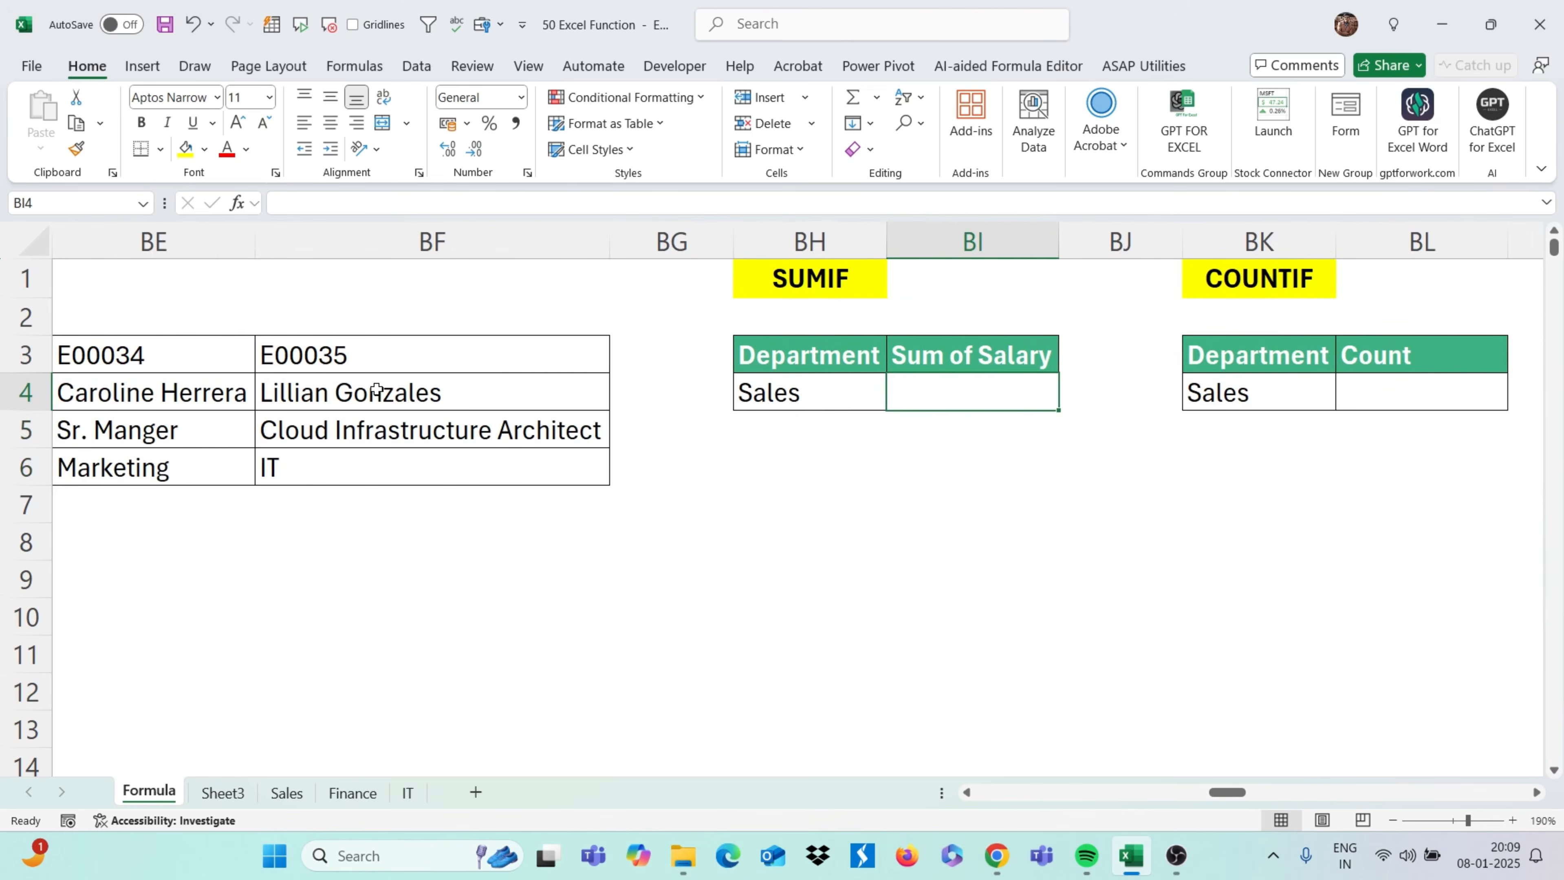
{"action": "left_click", "coordinate": [785, 389]}
{"action": "left_click", "coordinate": [956, 398]}
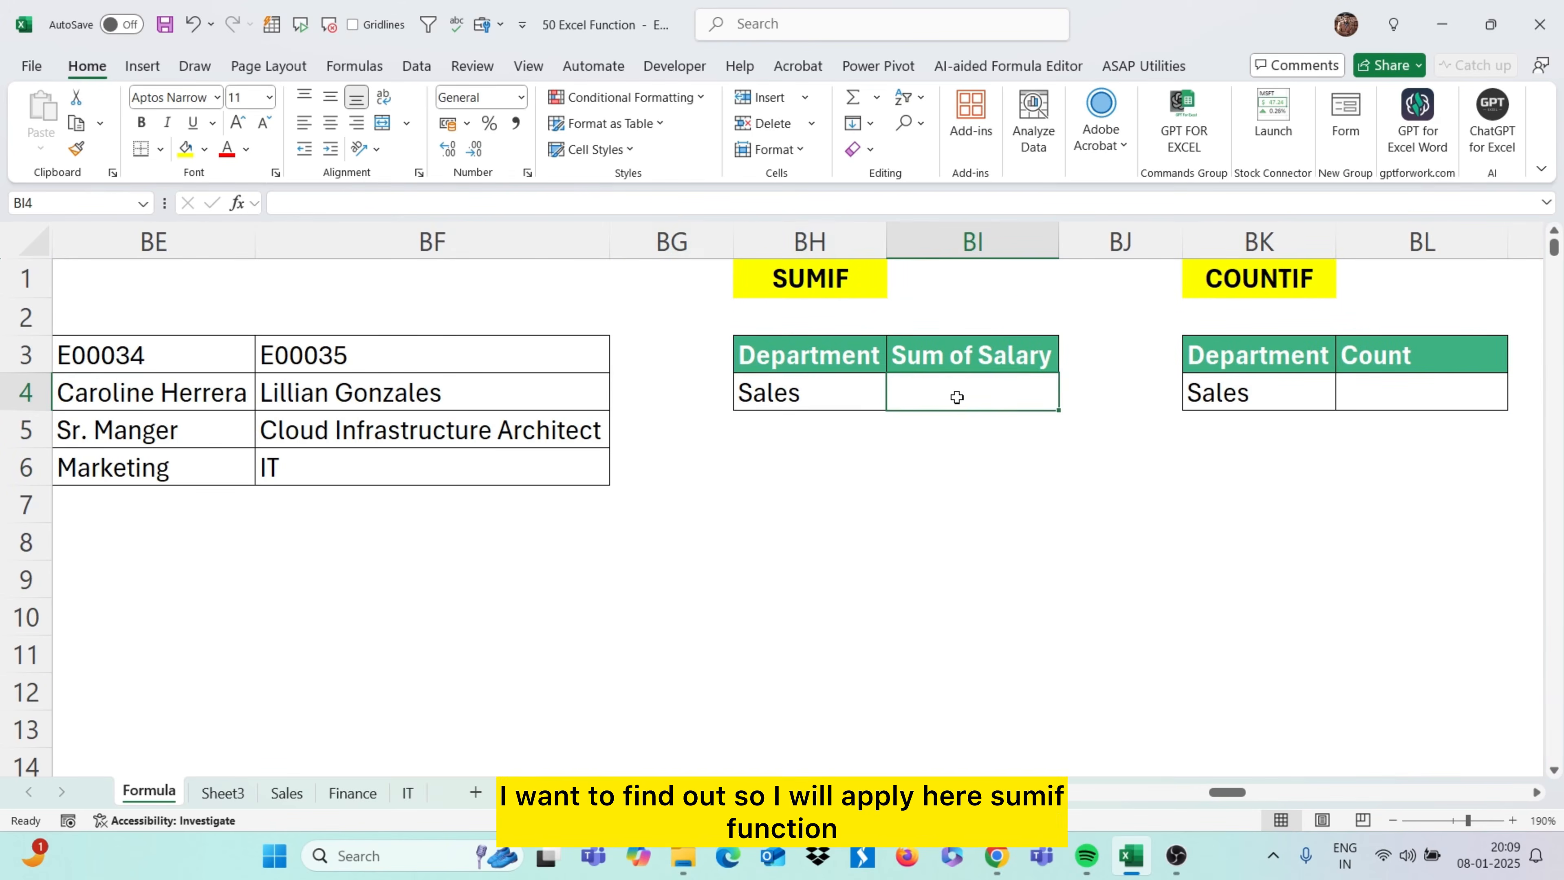
{"action": "type", "text": "=s"}
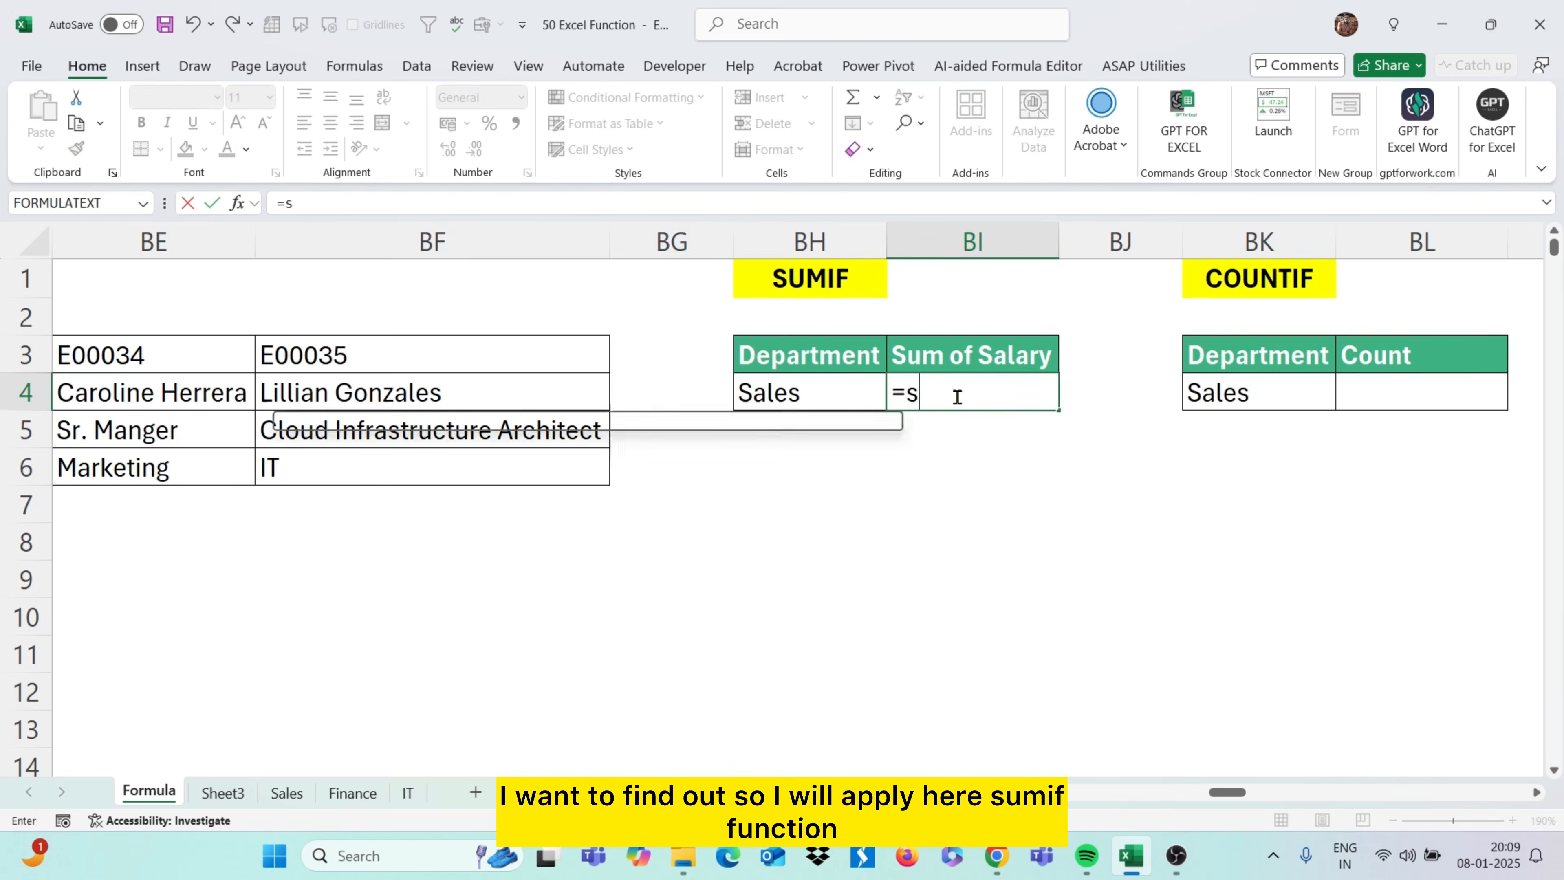
{"action": "type", "text": "umif("}
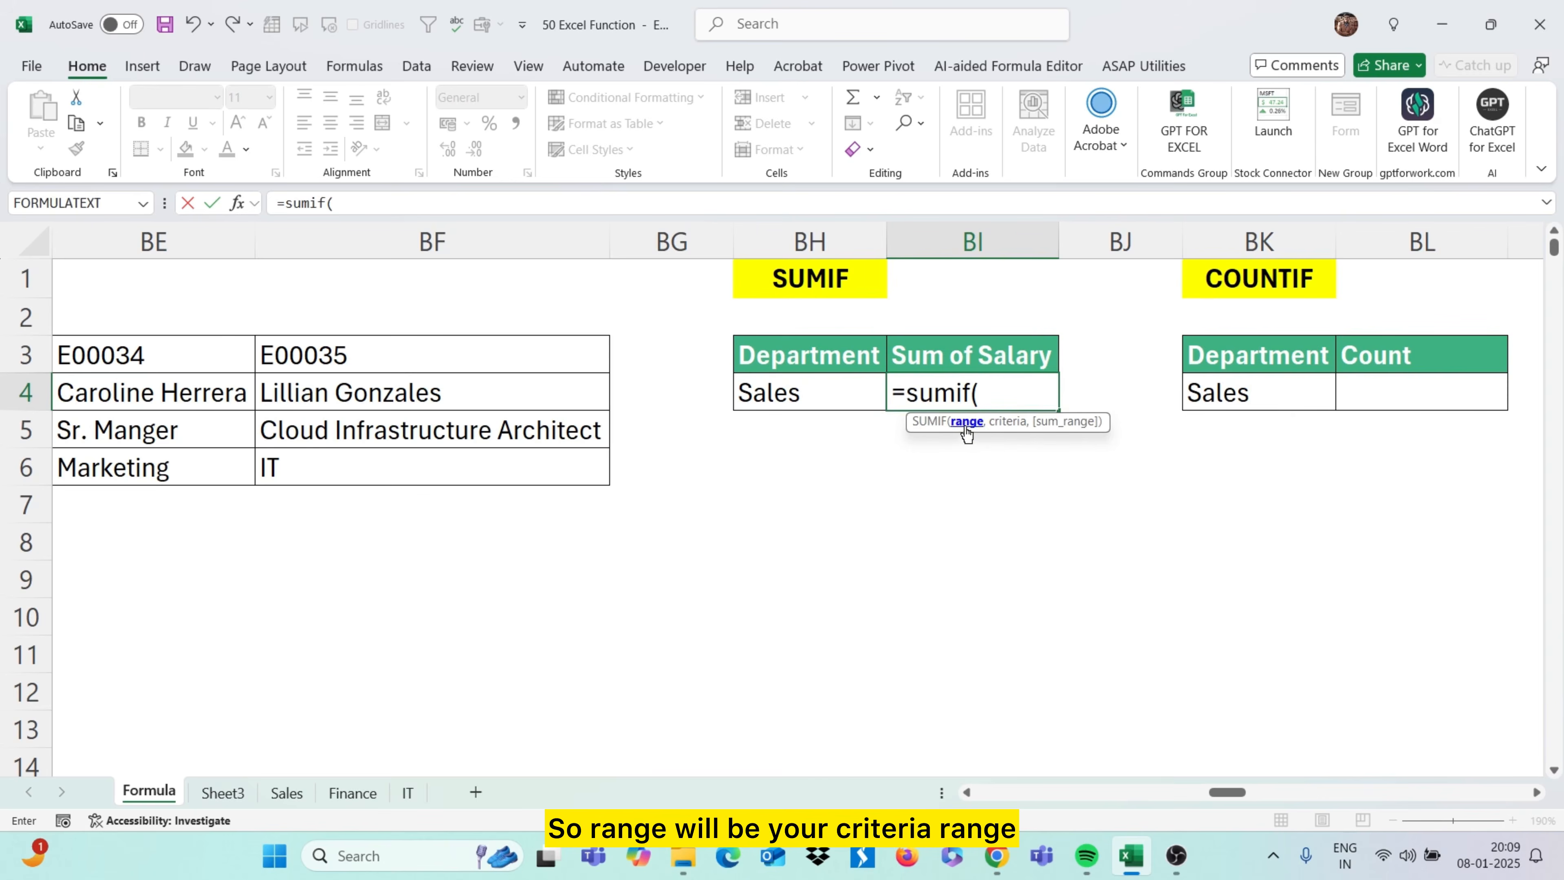
Use the Department column data, D2:D1001, as the range argument of the SUMIF formula
{"action": "scroll", "coordinate": [565, 625], "scroll_direction": "left", "scroll_amount": 10}
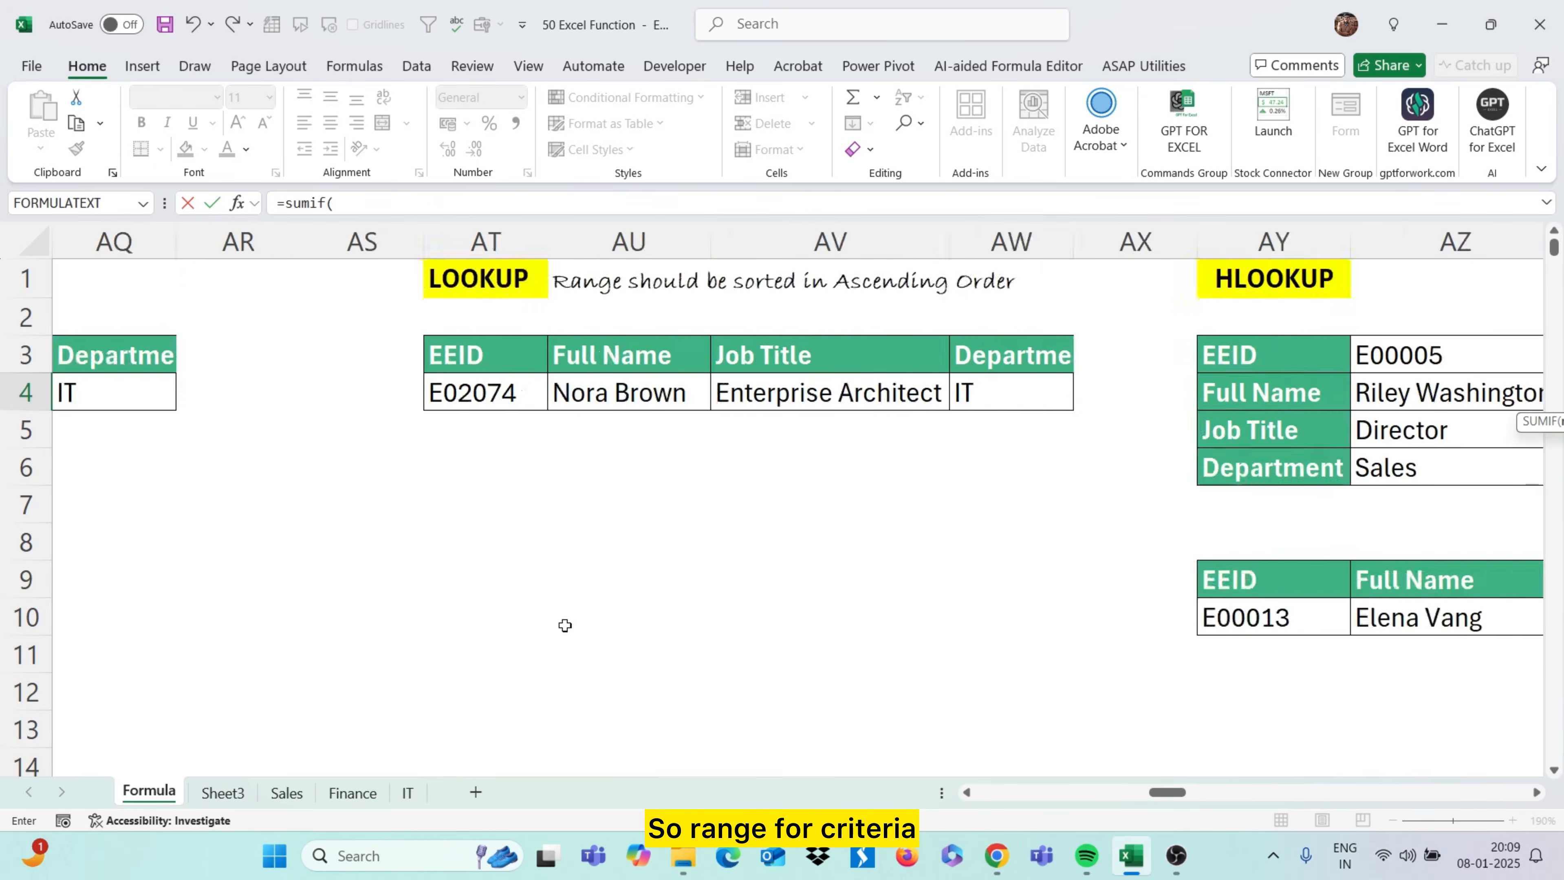
{"action": "scroll", "coordinate": [565, 625], "scroll_direction": "left", "scroll_amount": 7}
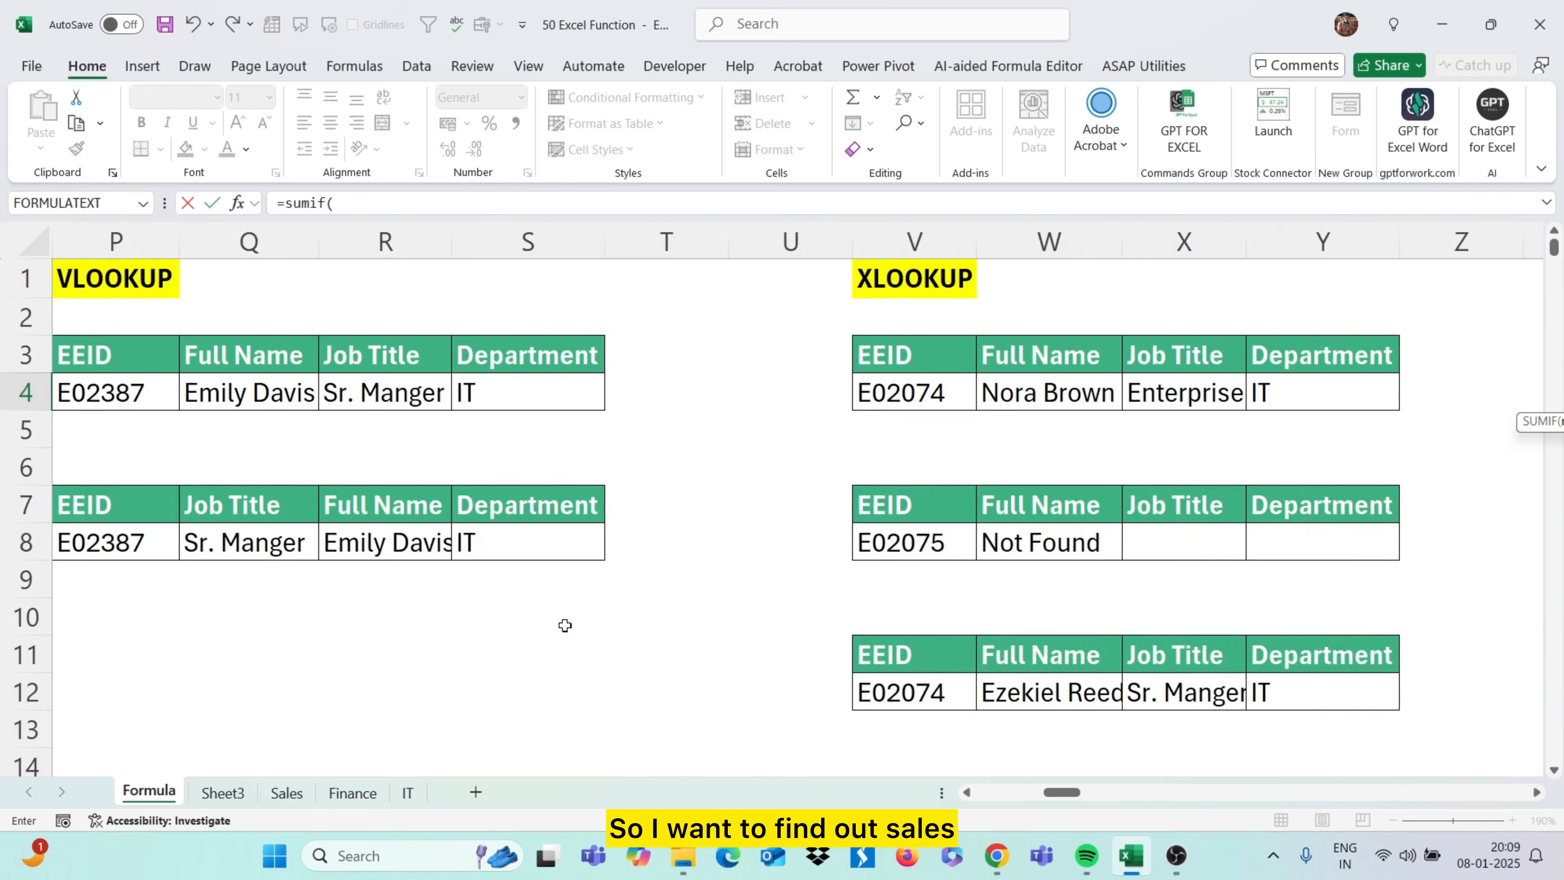
{"action": "scroll", "coordinate": [565, 626], "scroll_direction": "left", "scroll_amount": 4}
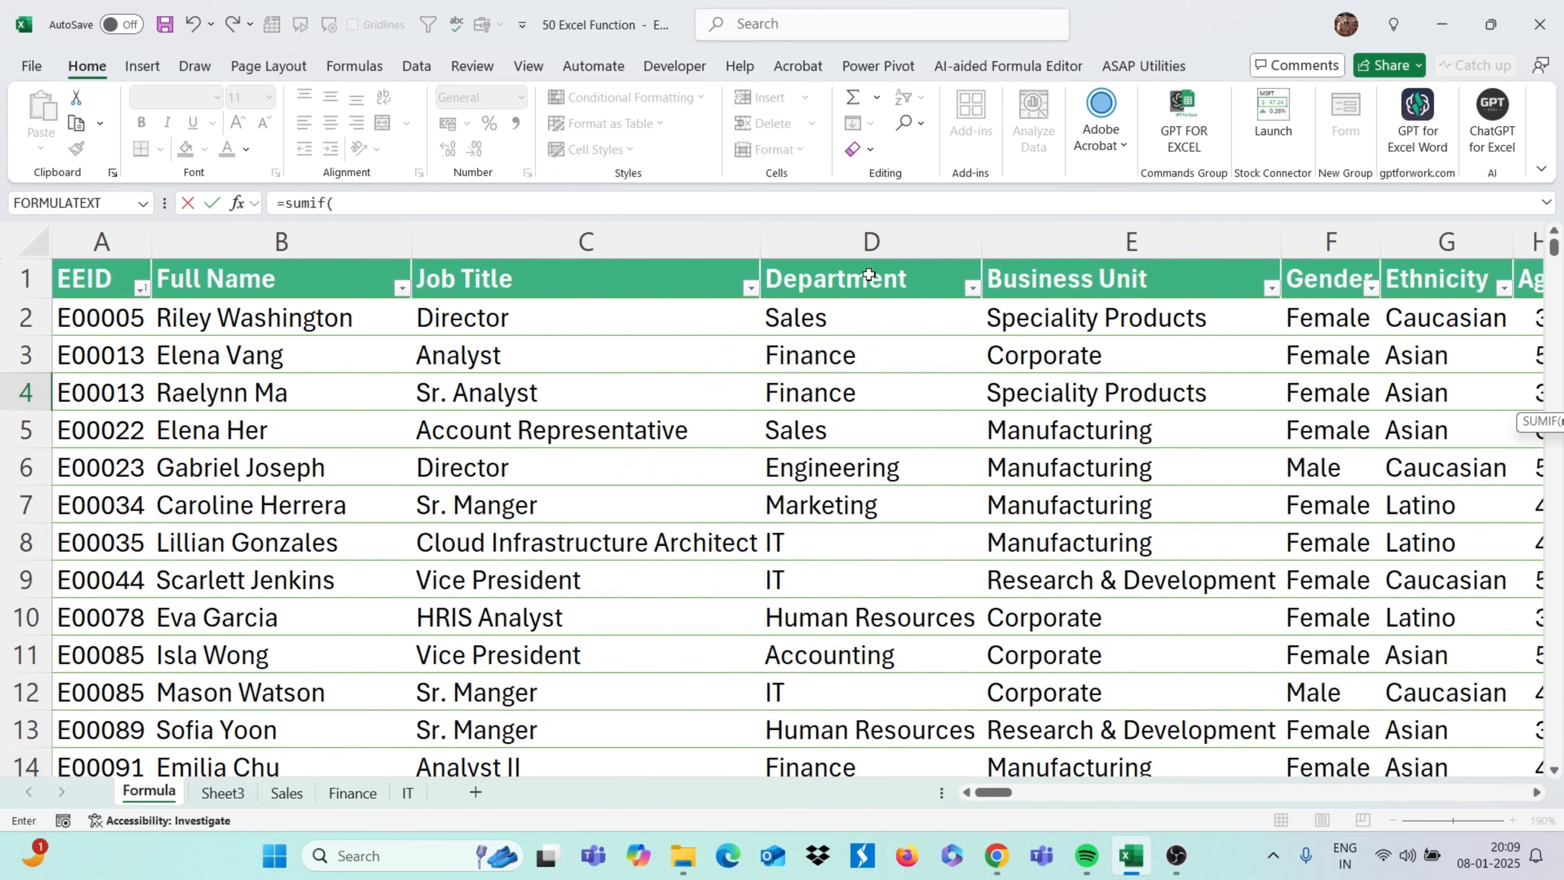
{"action": "left_click", "coordinate": [848, 311]}
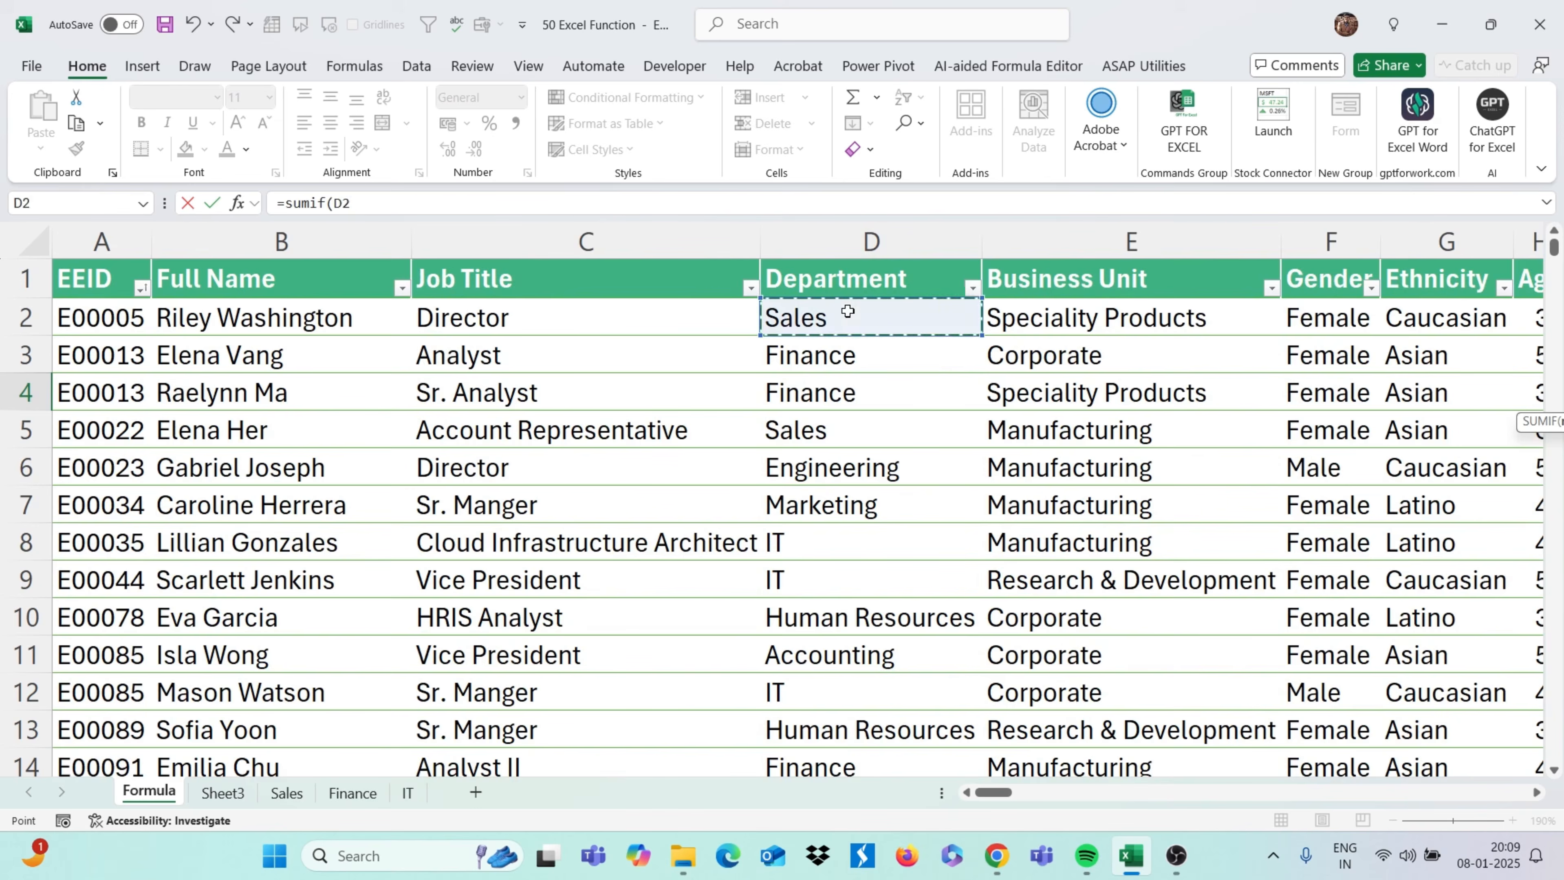
{"action": "key", "text": "ctrl+shift+Down"}
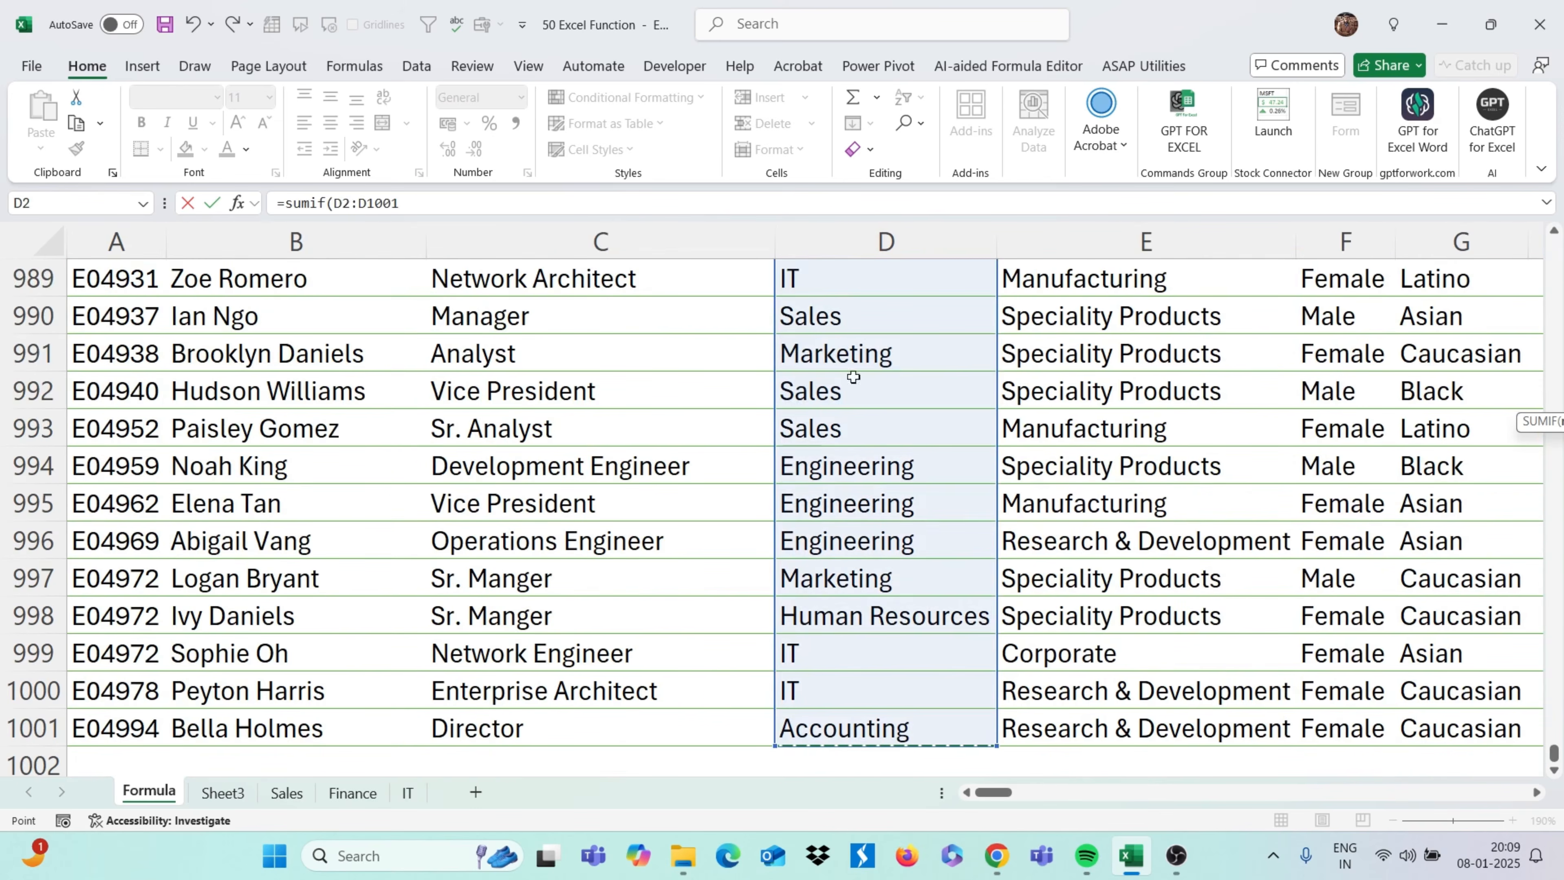
{"action": "type", "text": ","}
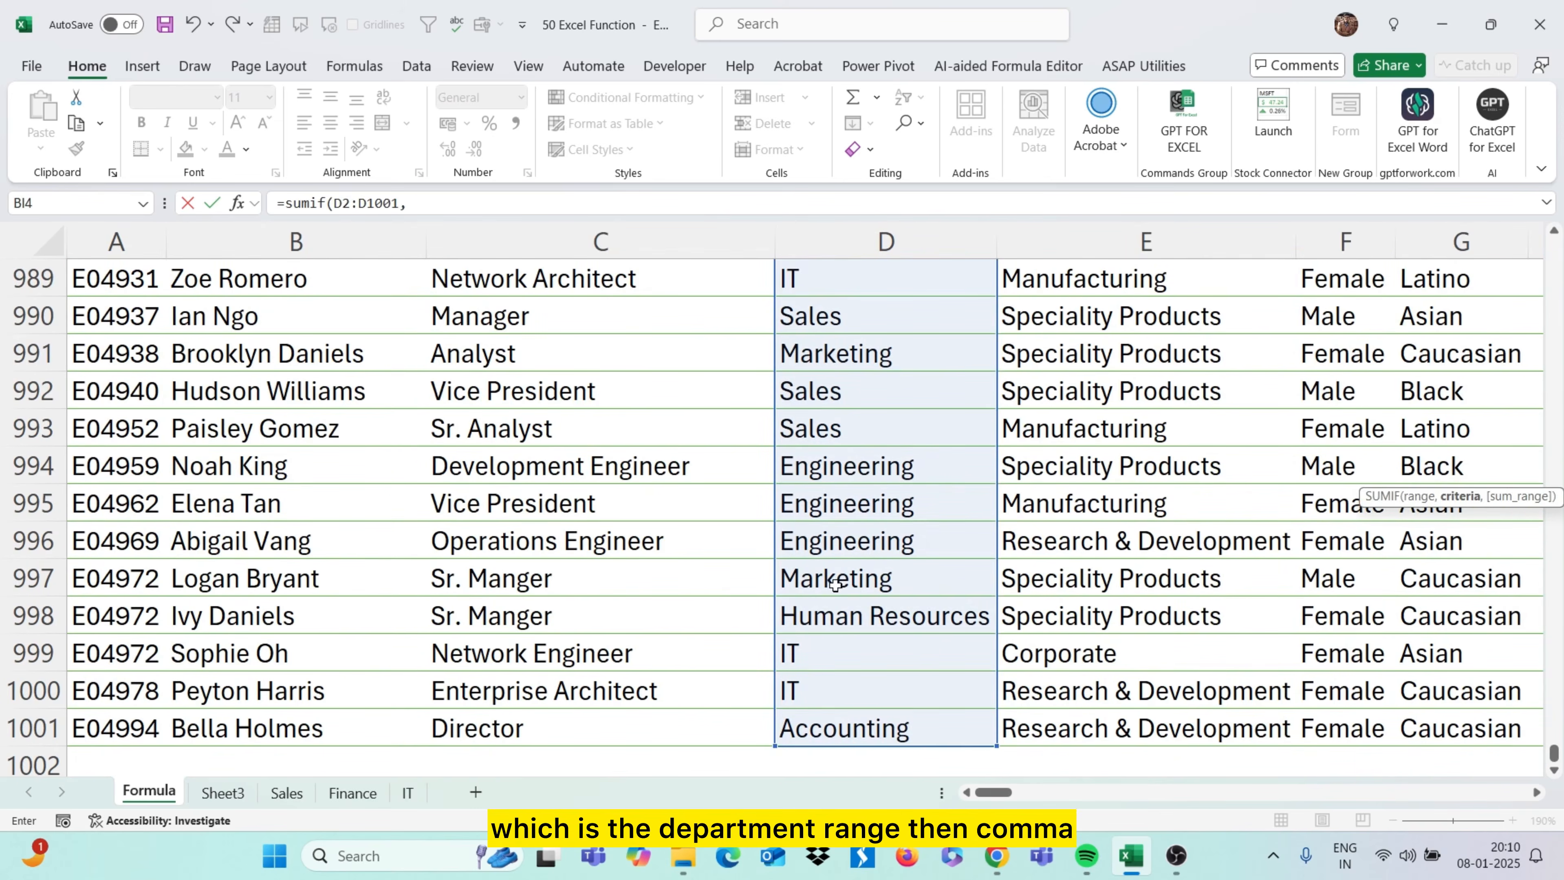
Use the Sales cell BH4 as the criteria argument of the SUMIF formula
{"action": "scroll", "coordinate": [1463, 506], "scroll_direction": "right", "scroll_amount": 3}
{"action": "left_click", "coordinate": [1461, 500]}
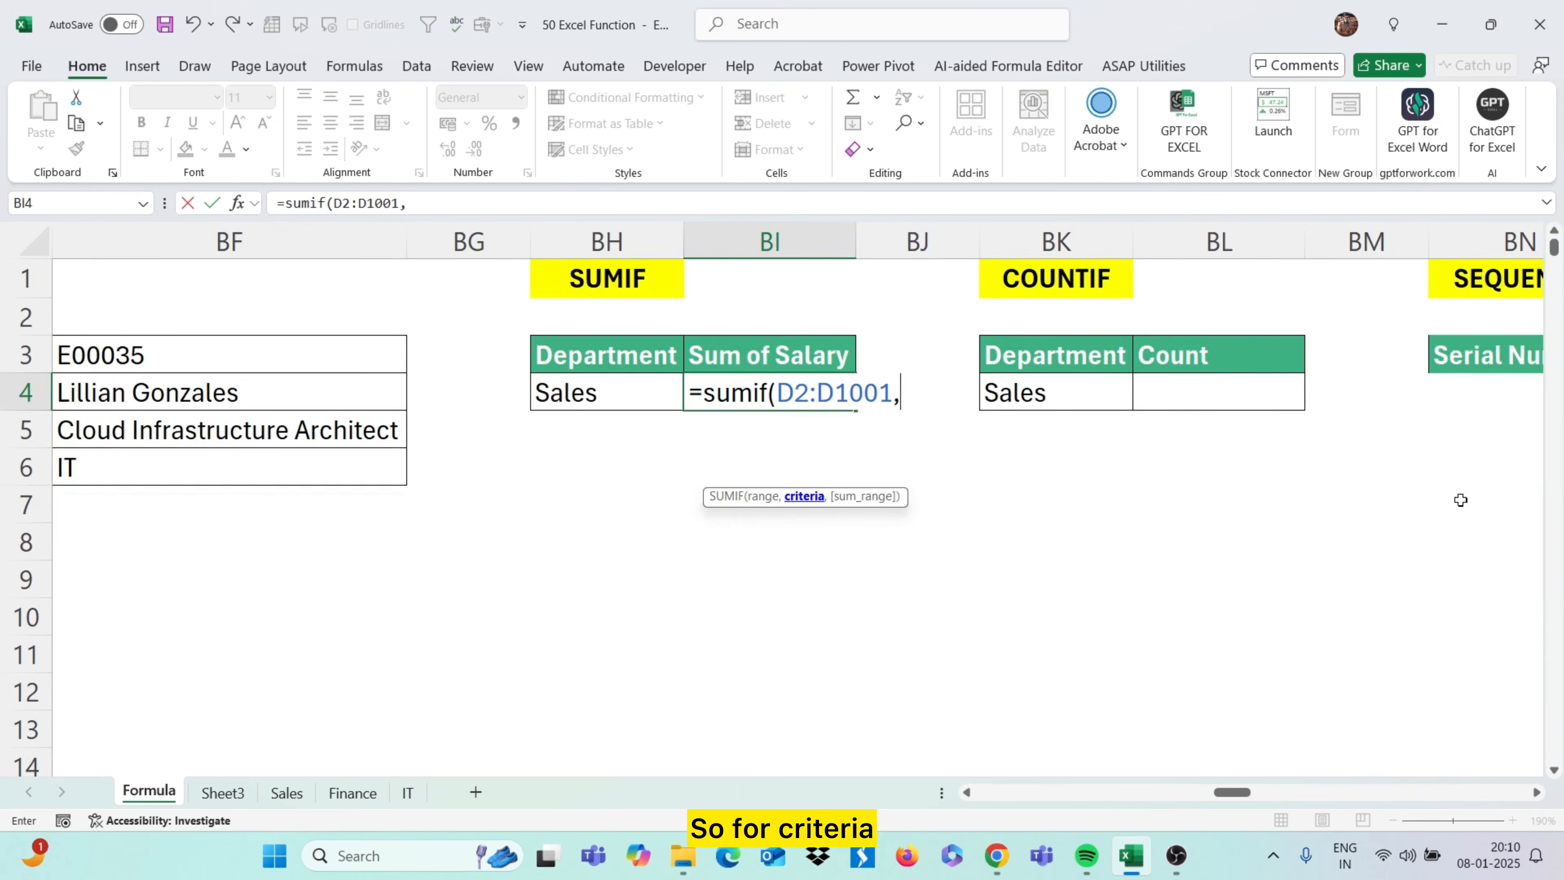
{"action": "left_click", "coordinate": [625, 397]}
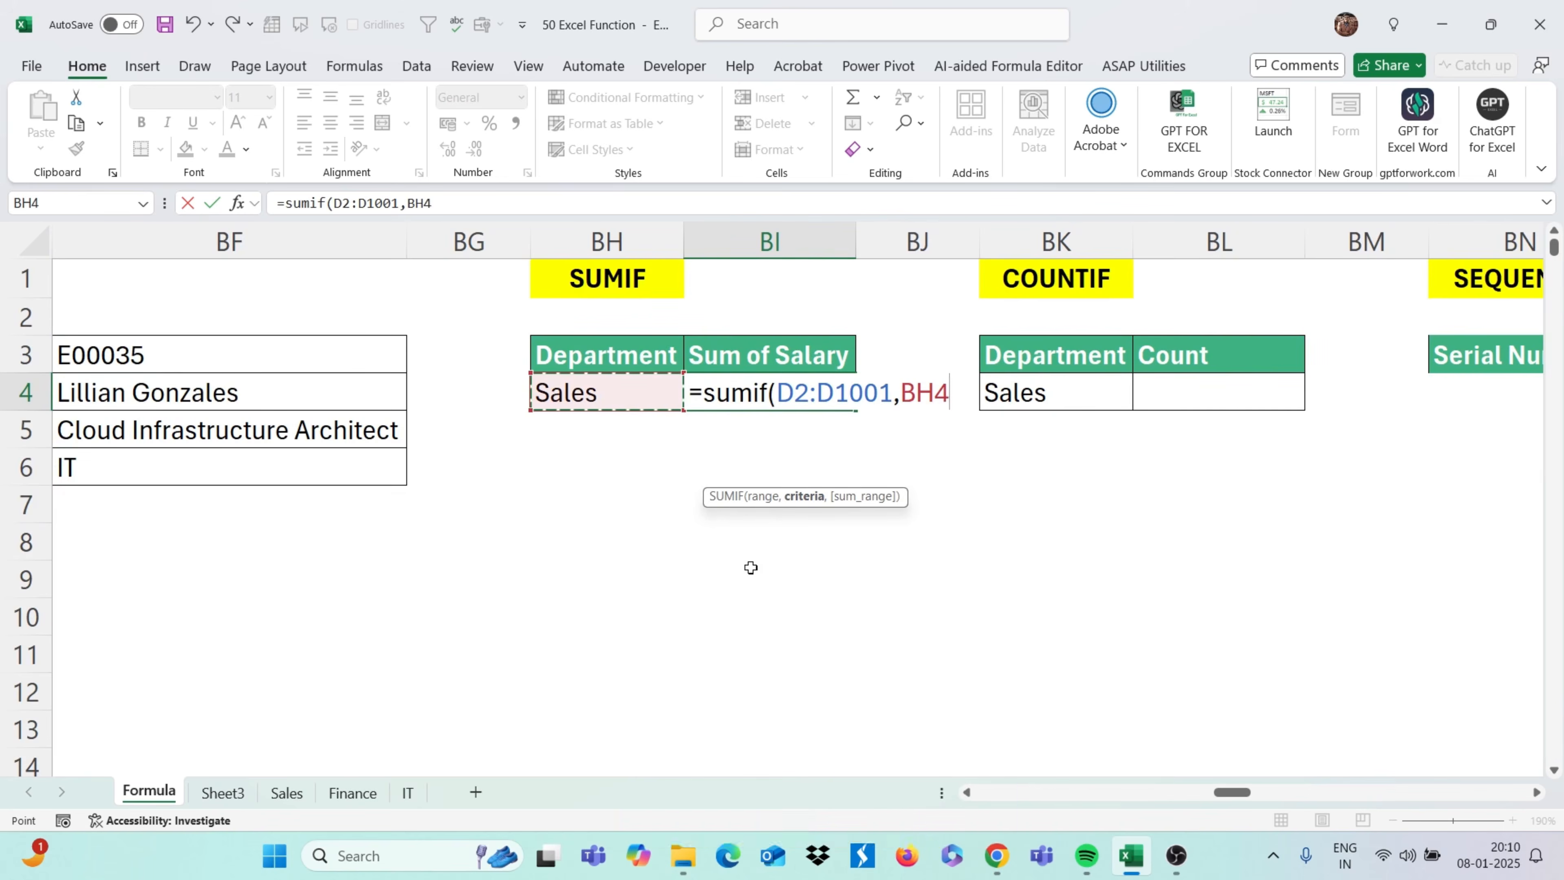
{"action": "type", "text": ","}
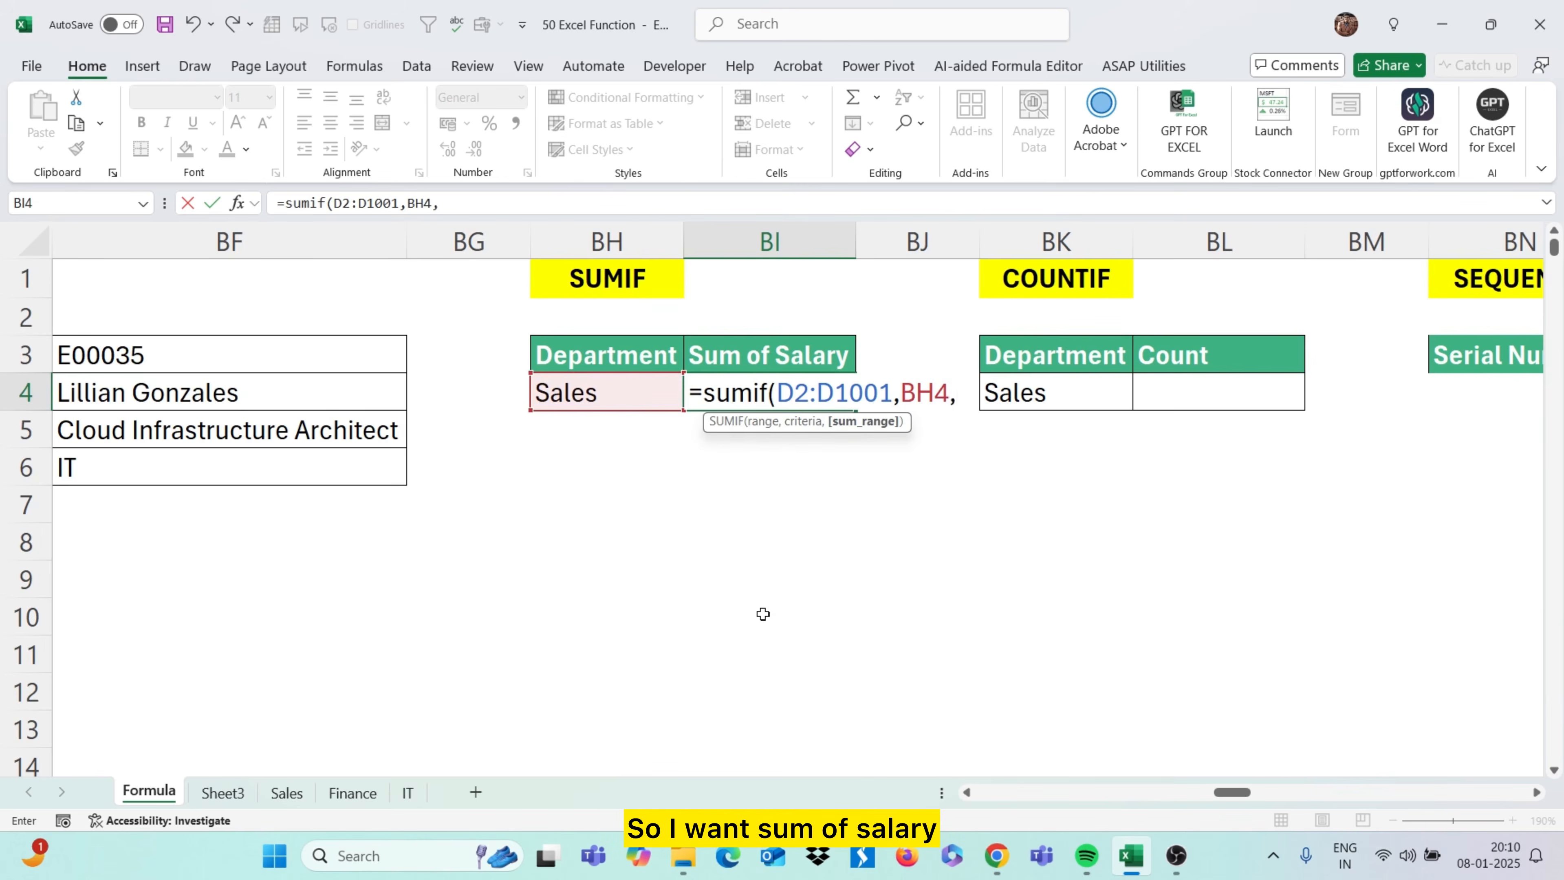
Use the Annual Salary data, J2:J1001, as the sum range and complete the SUMIF formula in BI4
{"action": "scroll", "coordinate": [763, 614], "scroll_direction": "left", "scroll_amount": 10}
{"action": "scroll", "coordinate": [763, 614], "scroll_direction": "left", "scroll_amount": 12}
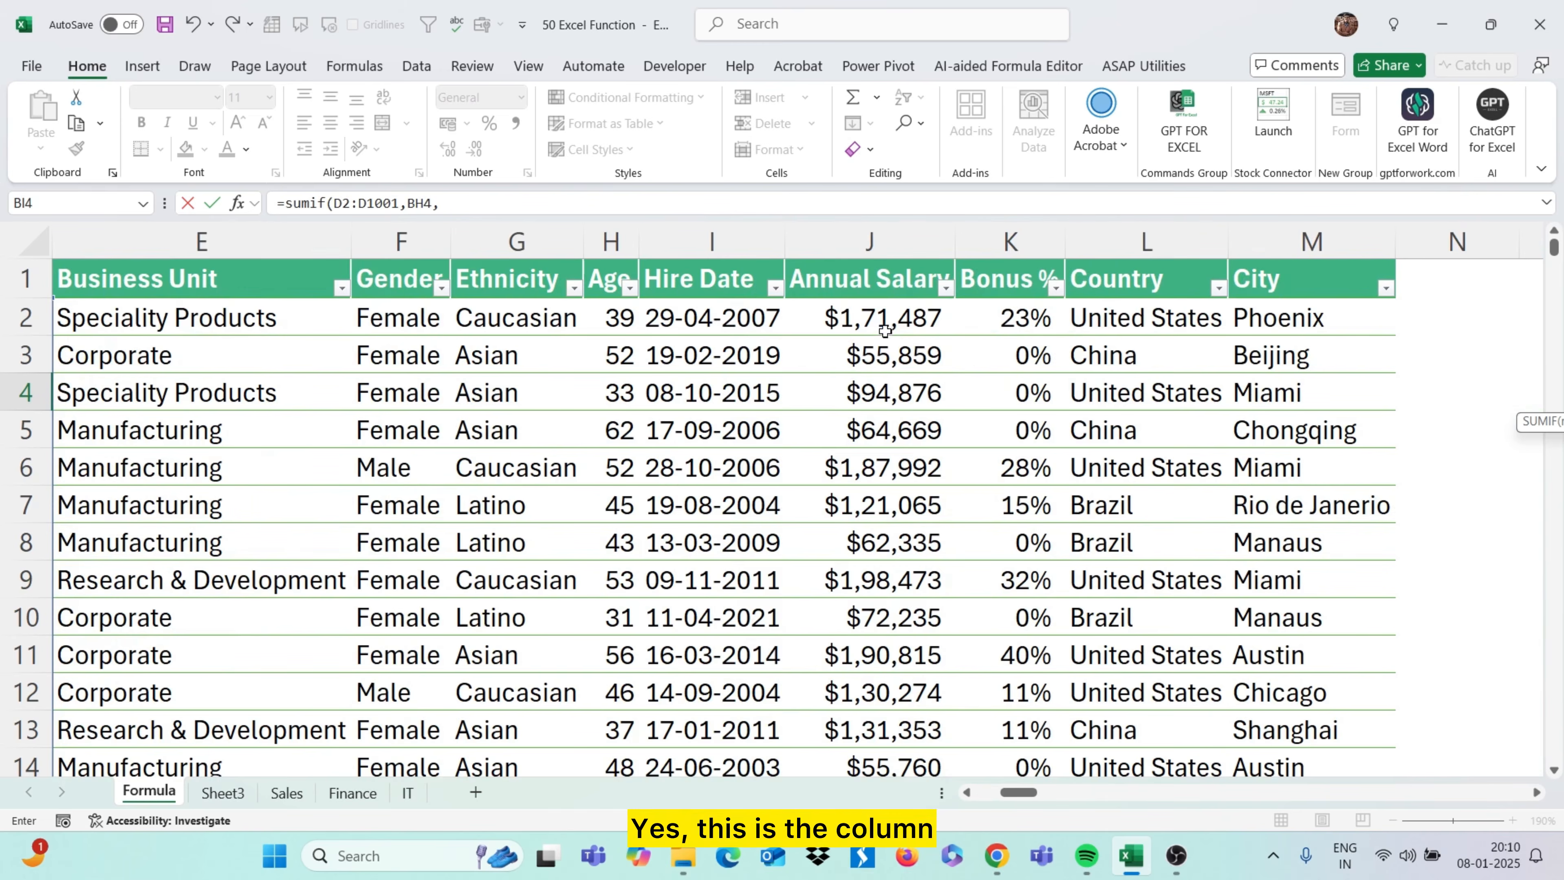
{"action": "left_click", "coordinate": [887, 319]}
{"action": "key", "text": "ctrl+shift+Down"}
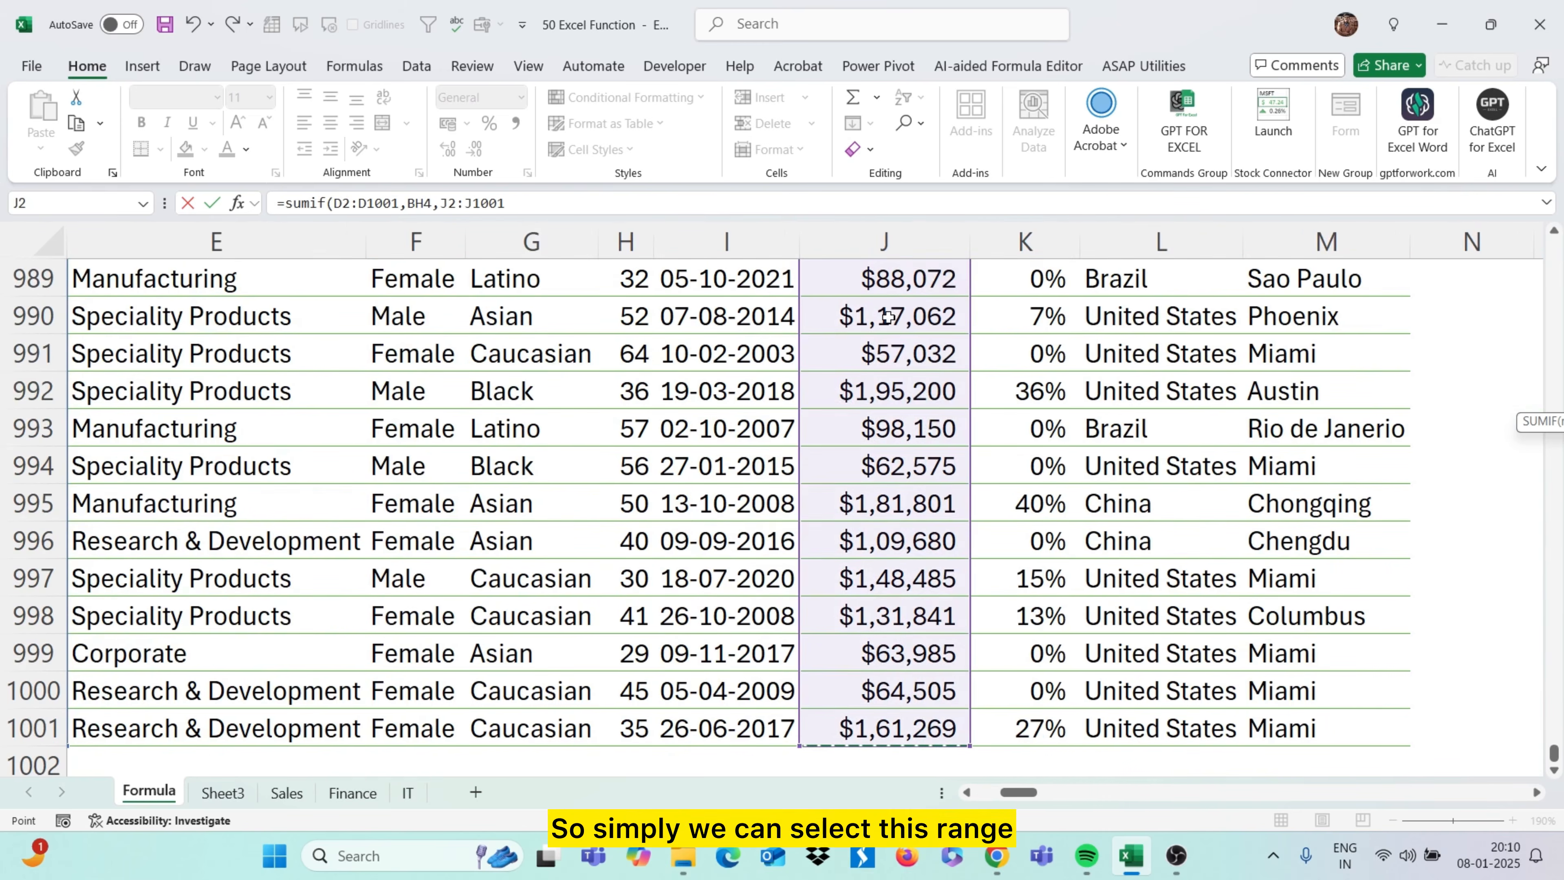
{"action": "type", "text": ")"}
{"action": "key", "text": "Return"}
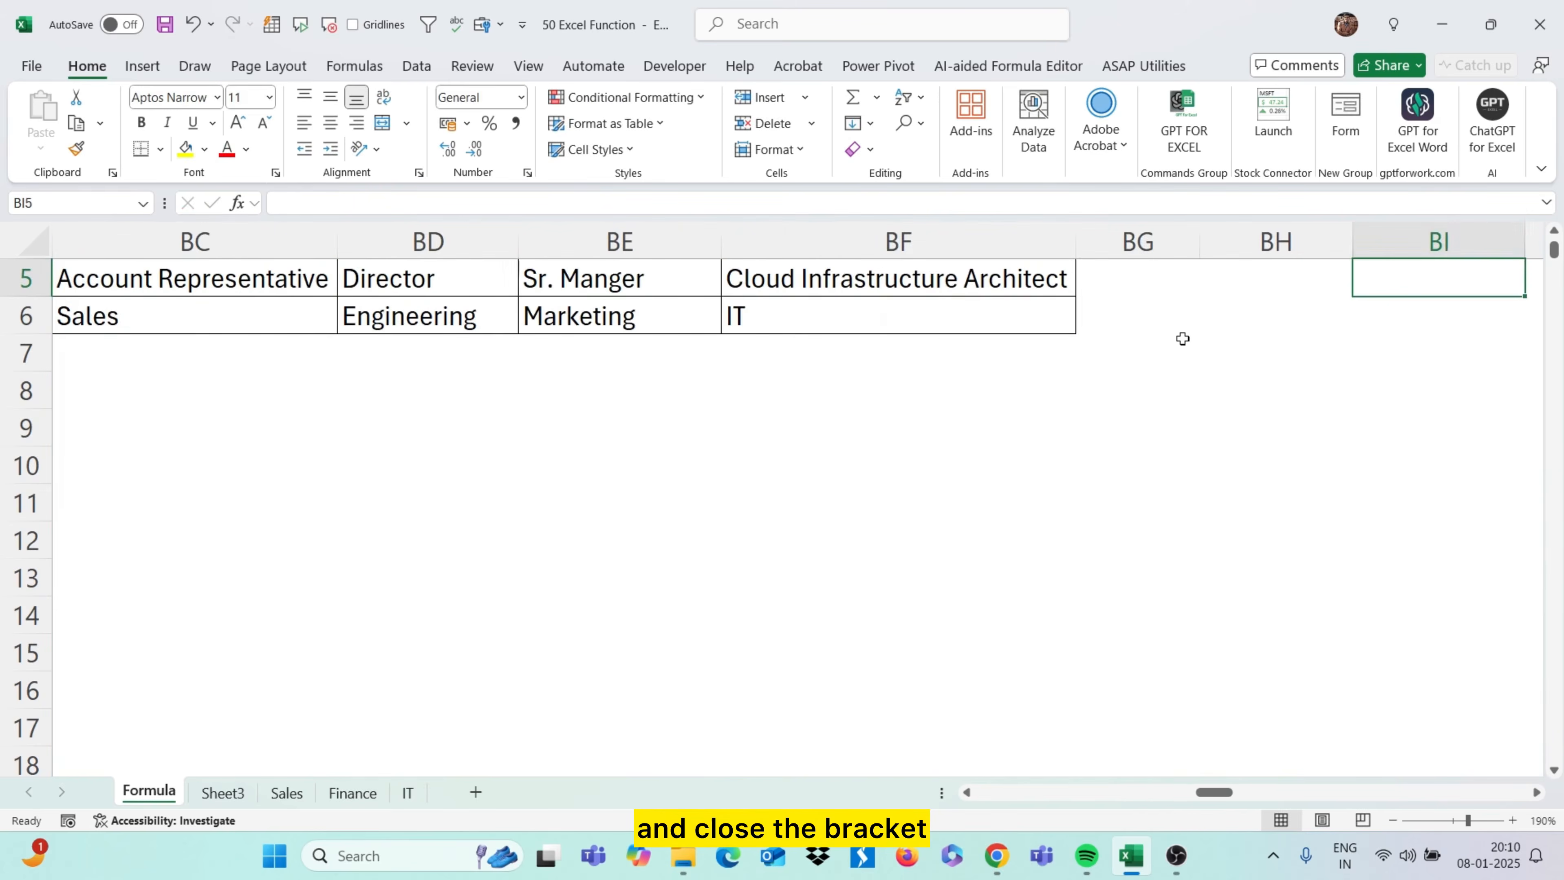
{"action": "left_click", "coordinate": [988, 392]}
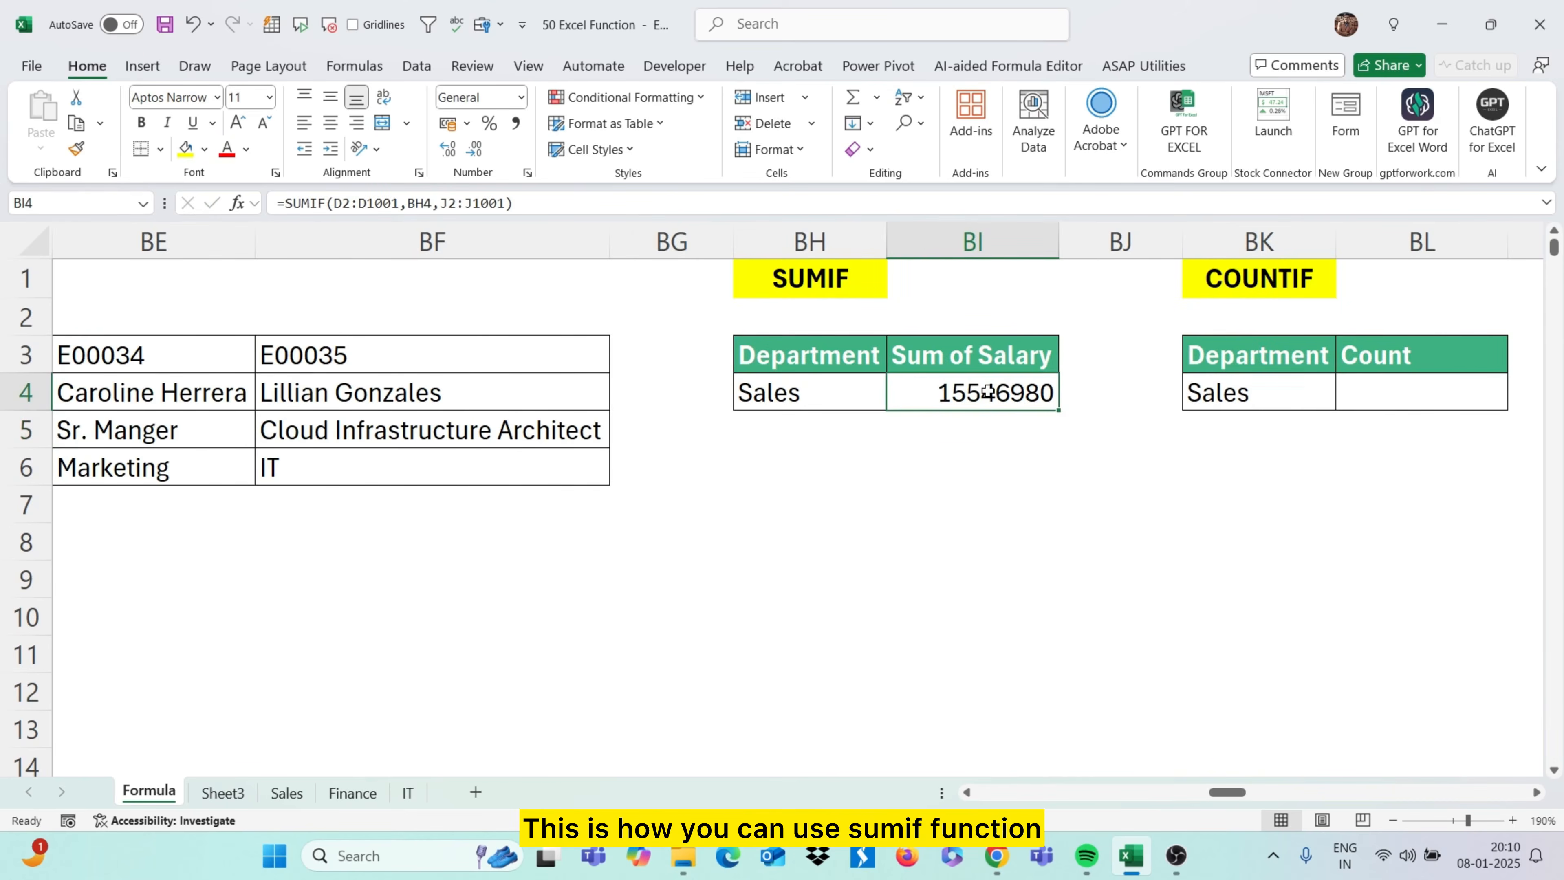
Begin a COUNTIF formula in the Count cell BL4 for the Sales department
{"action": "scroll", "coordinate": [987, 392], "scroll_direction": "right", "scroll_amount": 2}
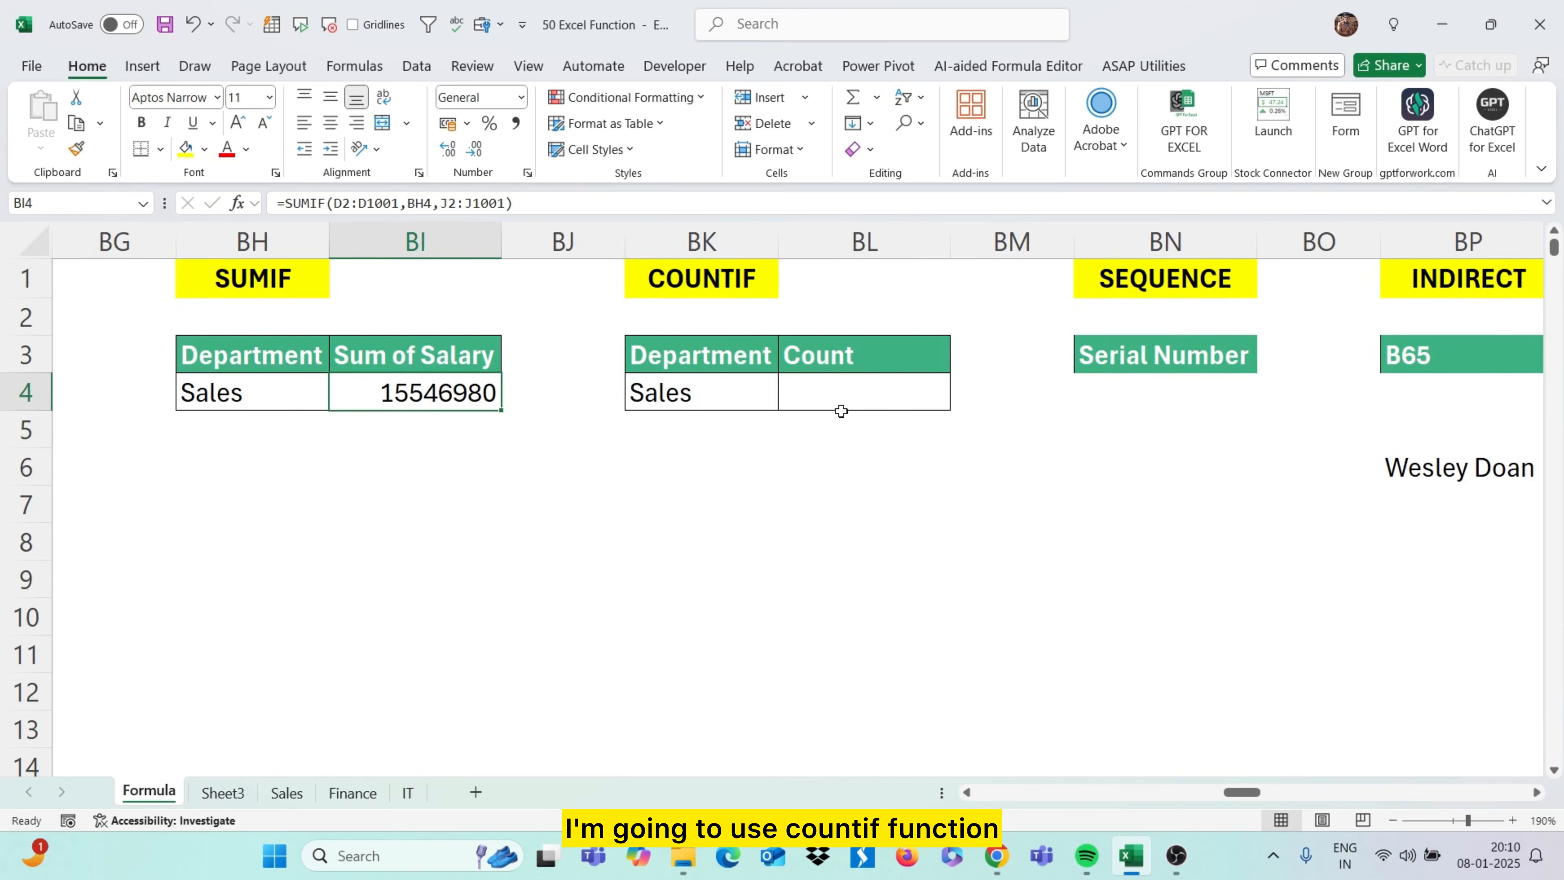
{"action": "left_click", "coordinate": [861, 371]}
{"action": "left_click", "coordinate": [829, 387]}
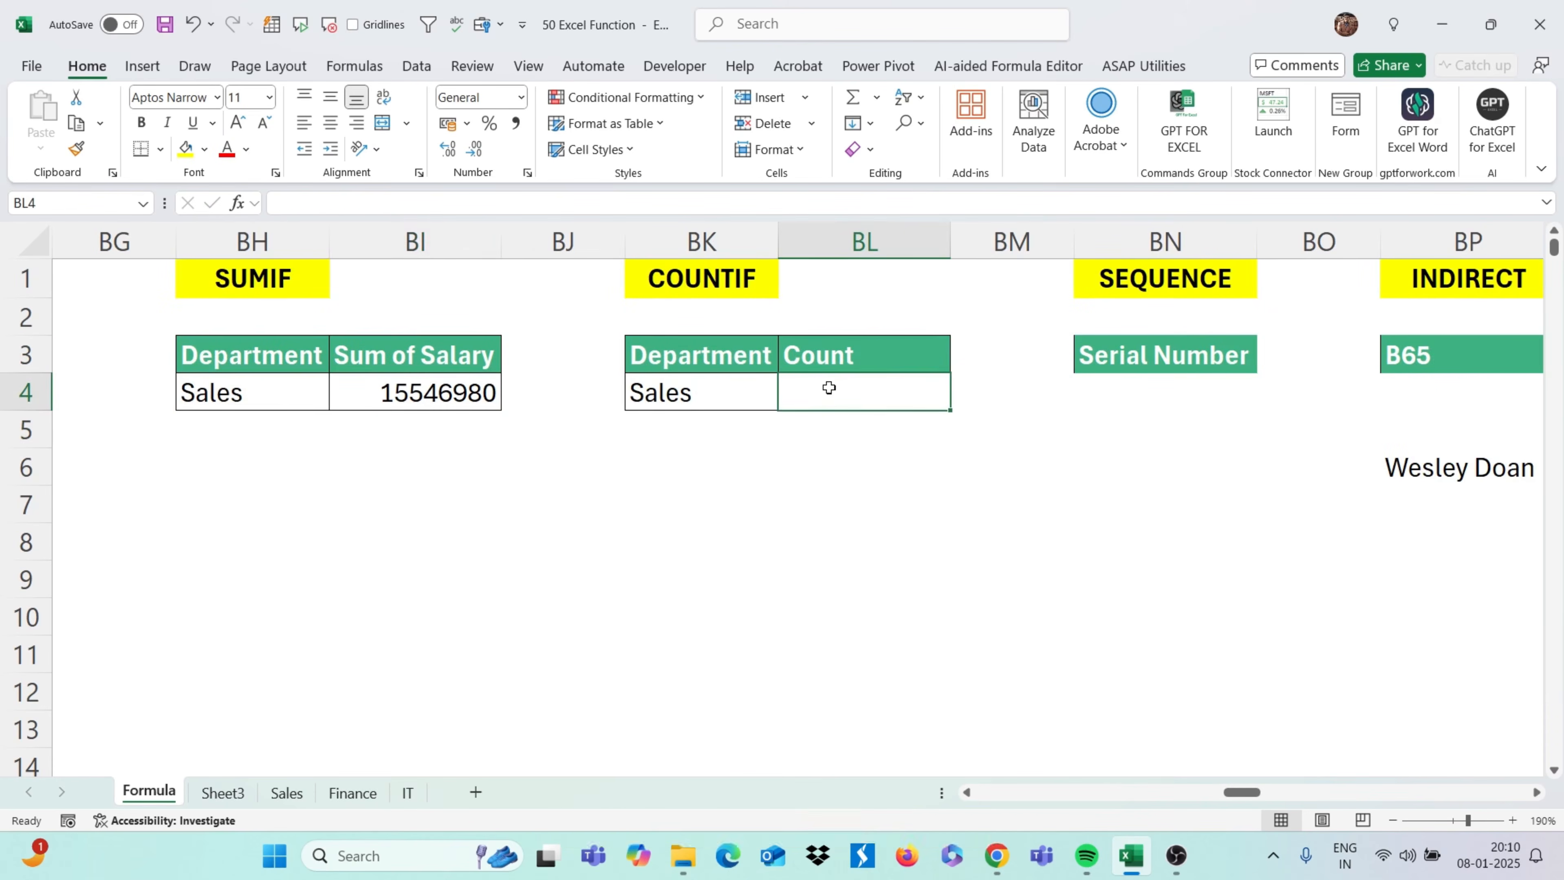
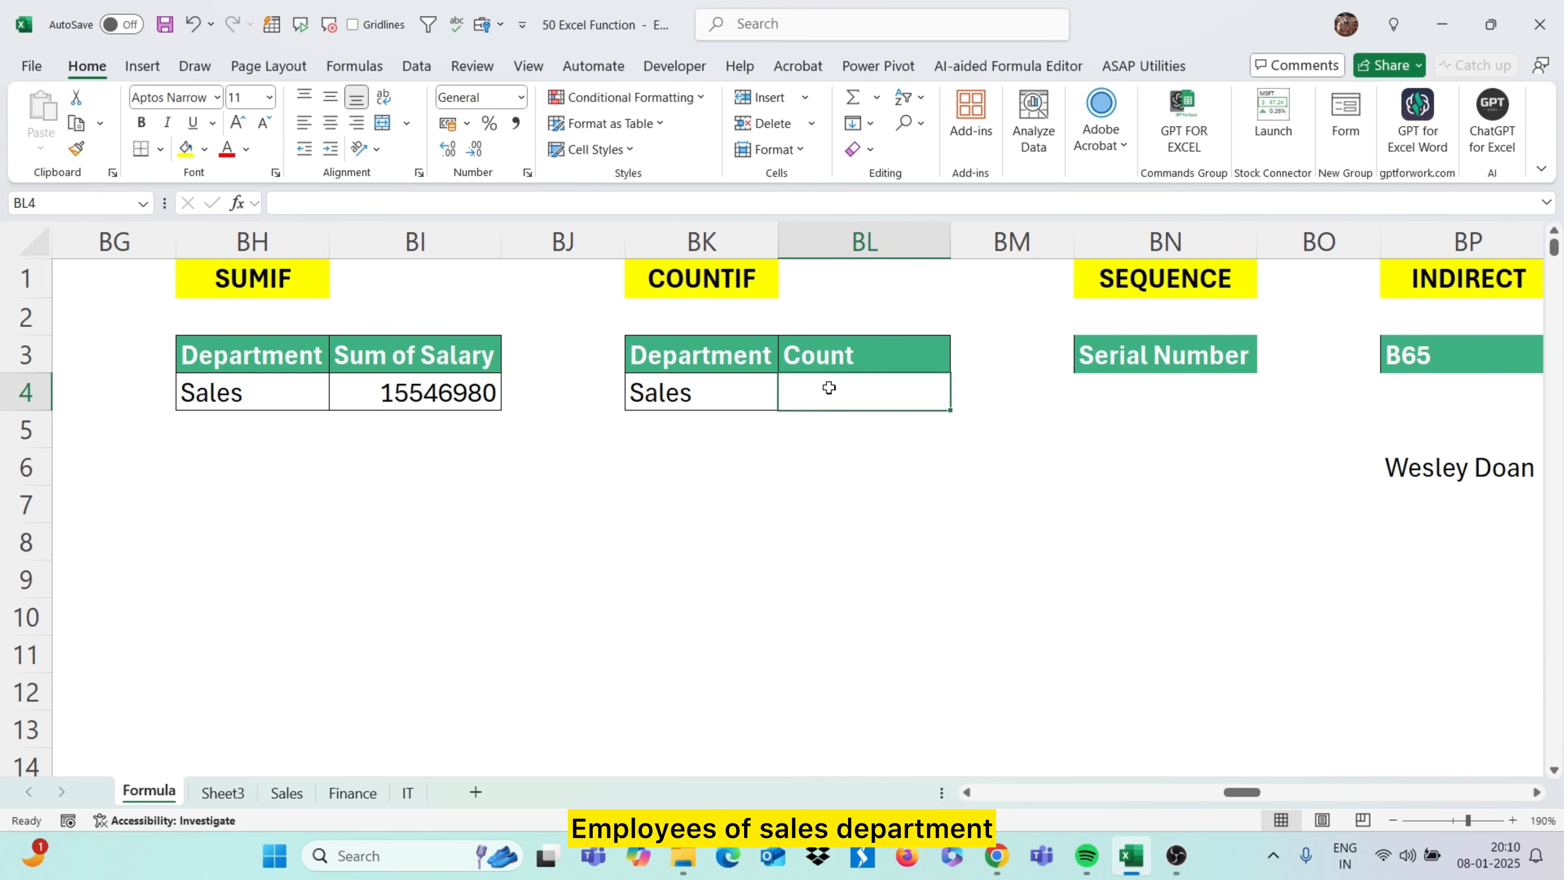
{"action": "type", "text": "="}
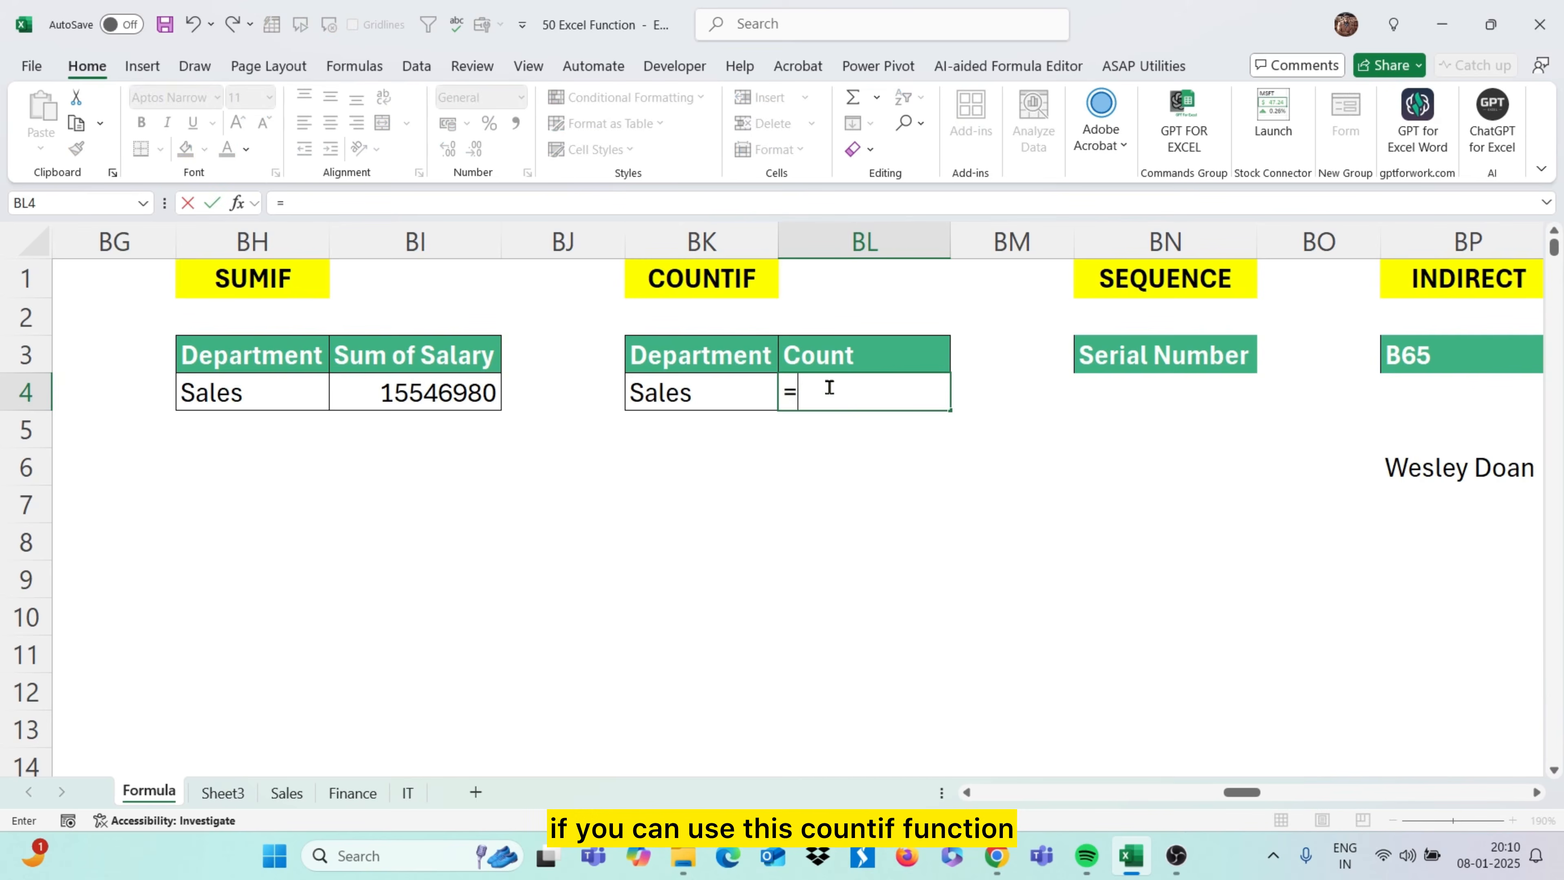
{"action": "type", "text": "countif"}
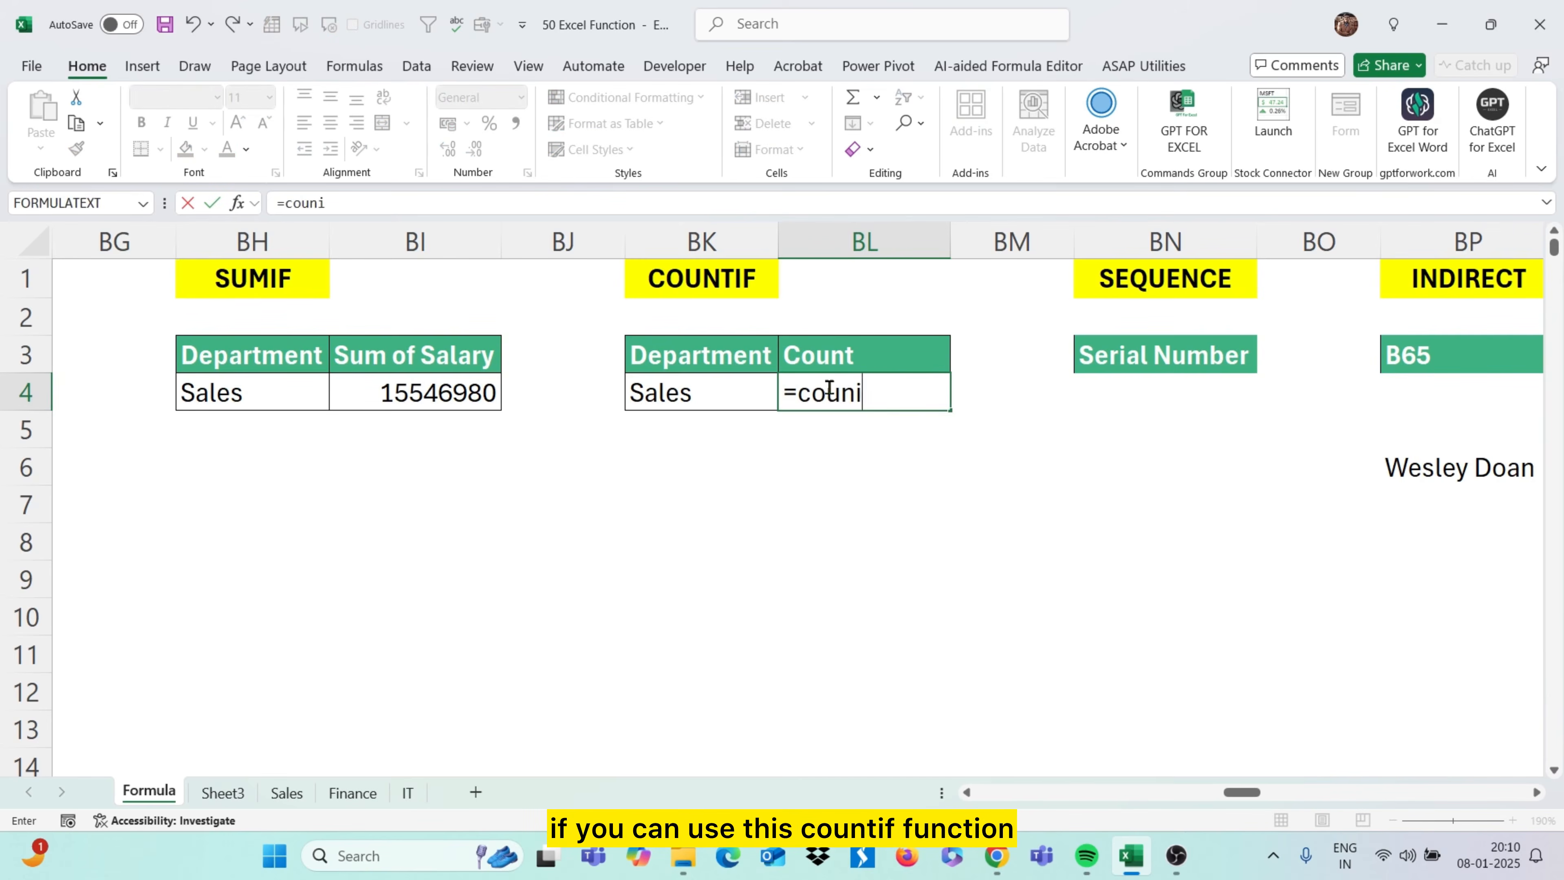
{"action": "type", "text": "("}
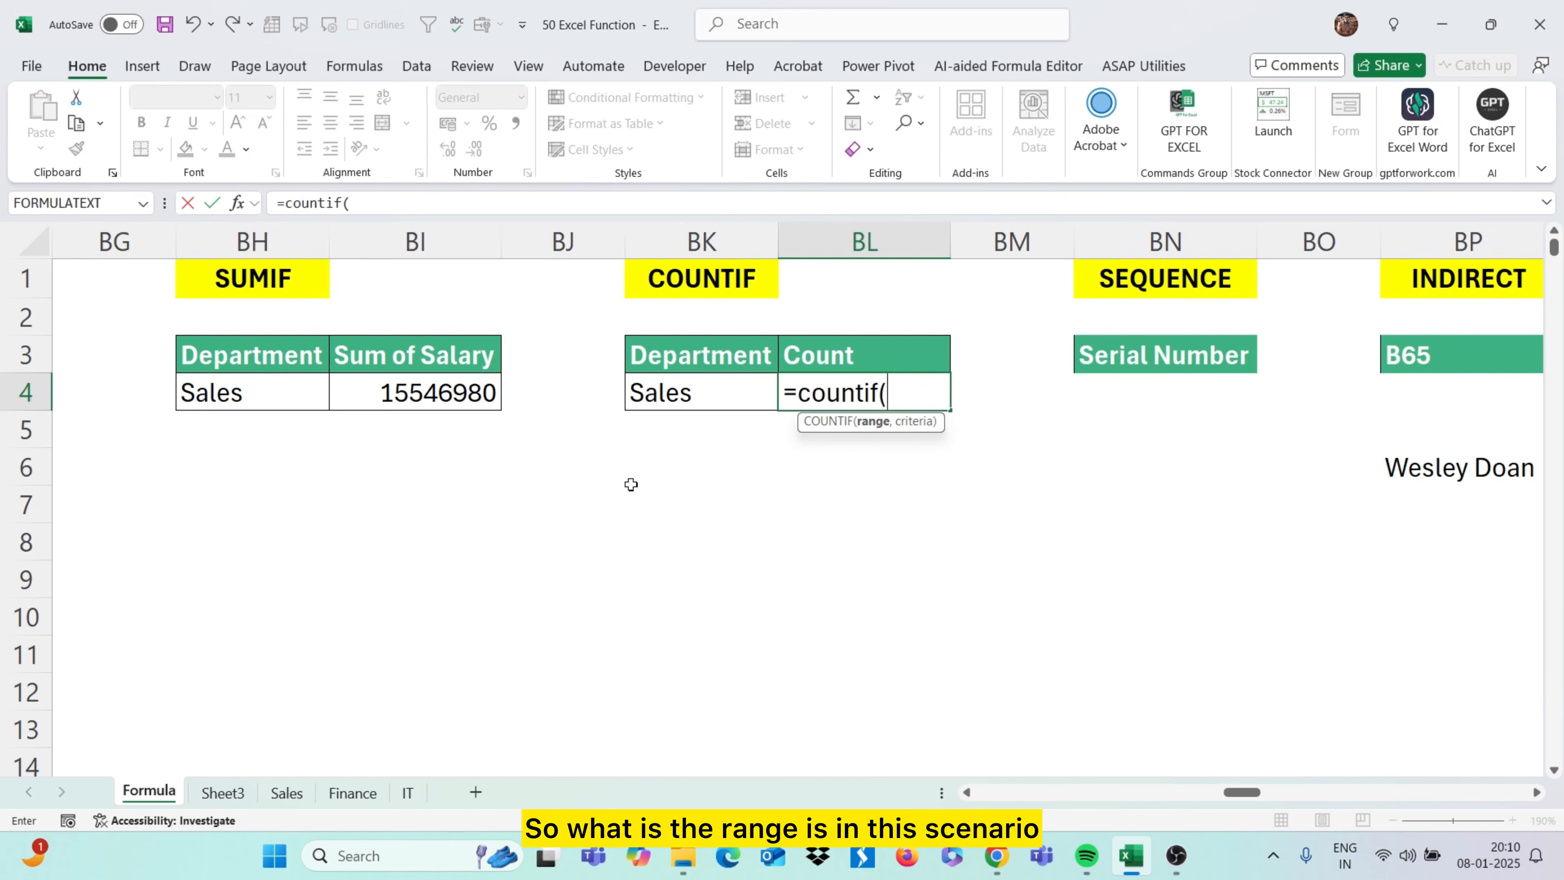
Use the Department column data, D2:D1001, as the range argument of the COUNTIF formula
{"action": "scroll", "coordinate": [632, 485], "scroll_direction": "left", "scroll_amount": 5}
{"action": "scroll", "coordinate": [631, 485], "scroll_direction": "left", "scroll_amount": 15}
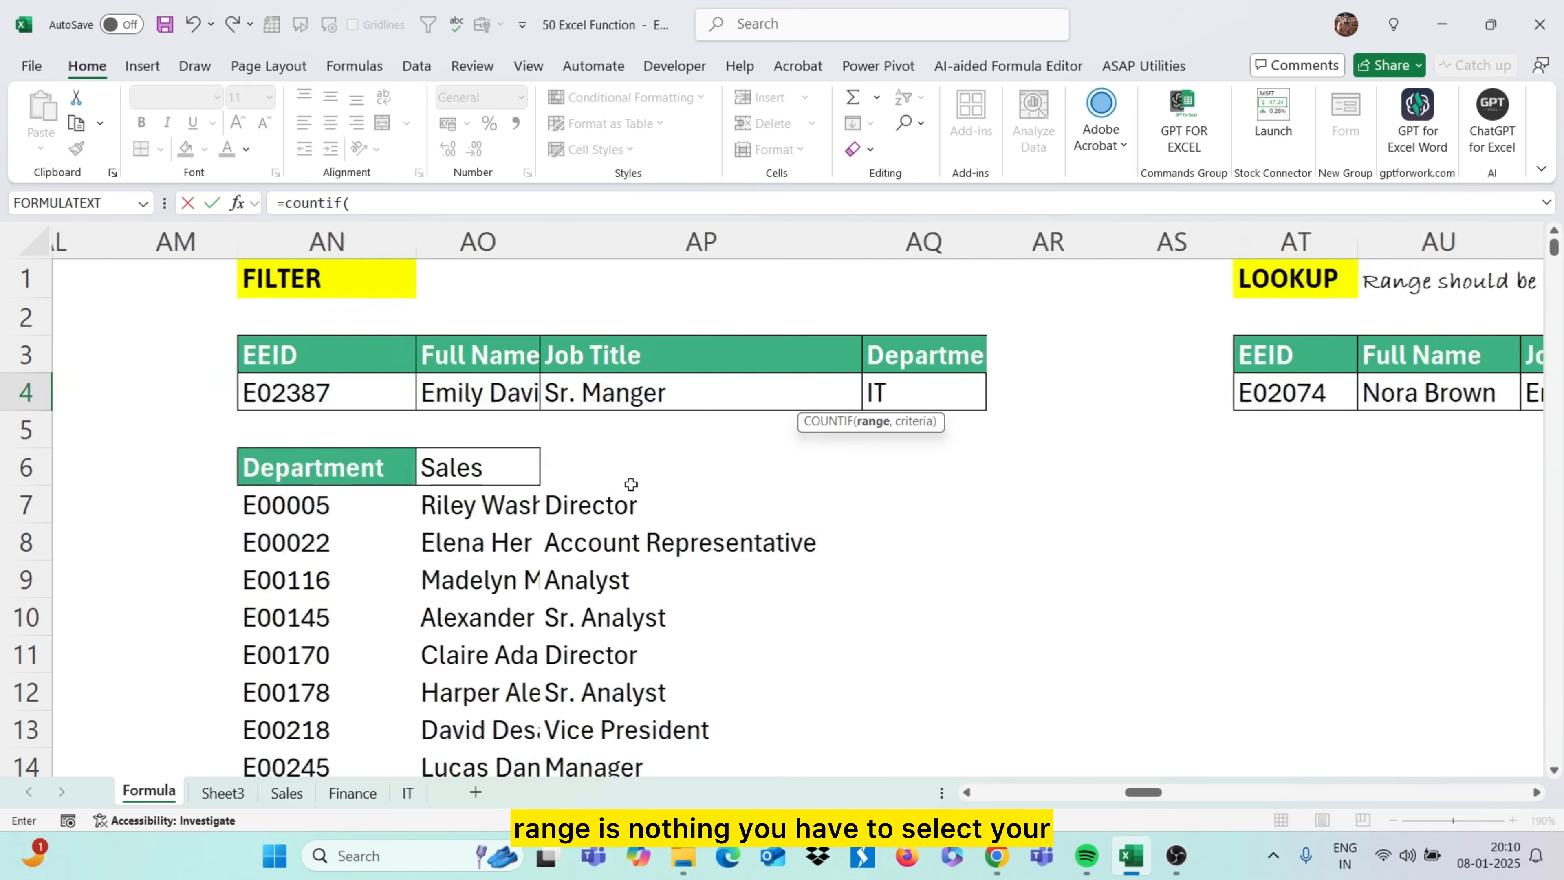
{"action": "scroll", "coordinate": [631, 485], "scroll_direction": "right", "scroll_amount": 2}
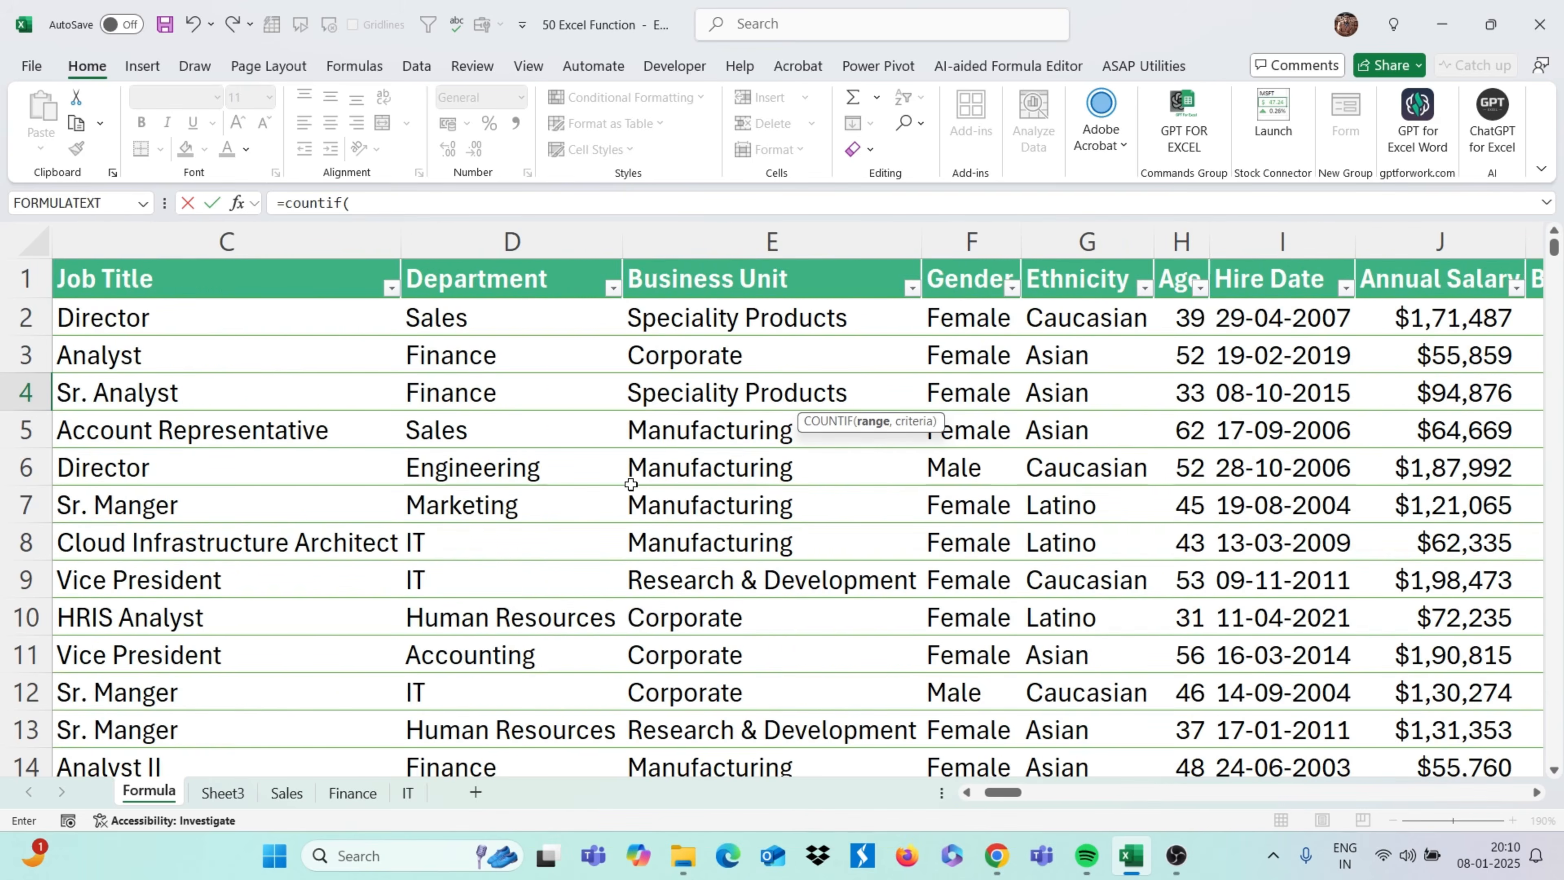
{"action": "left_click", "coordinate": [492, 326]}
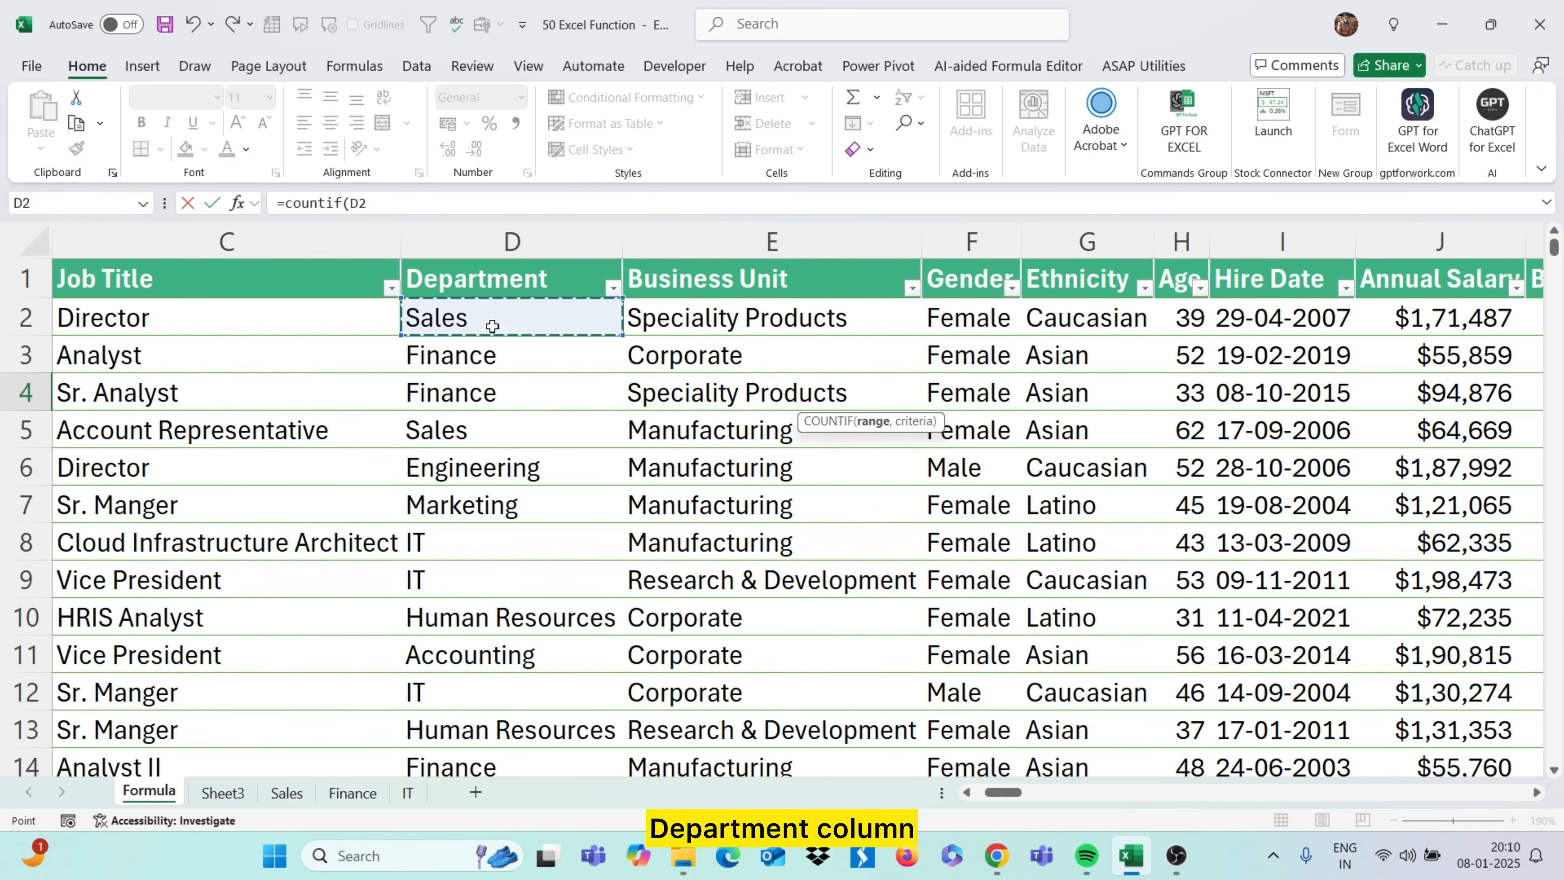
{"action": "key", "text": "ctrl+shift+Down"}
{"action": "type", "text": ","}
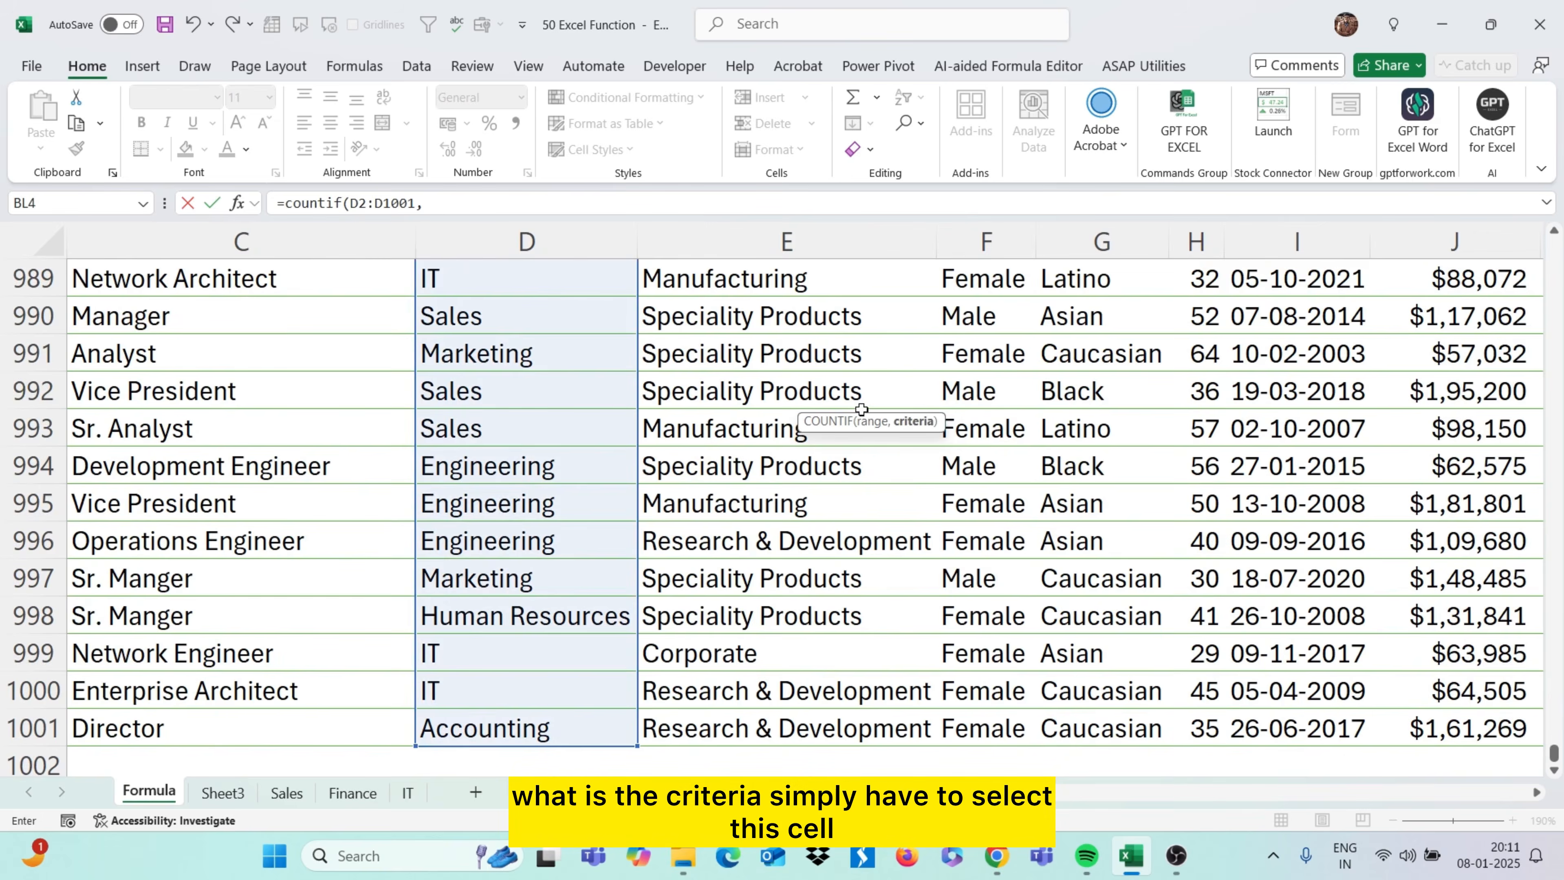
Use the Sales cell BK4 as the criteria argument and complete the COUNTIF formula in BL4
{"action": "key", "text": "ctrl+BackSpace"}
{"action": "left_click", "coordinate": [730, 399]}
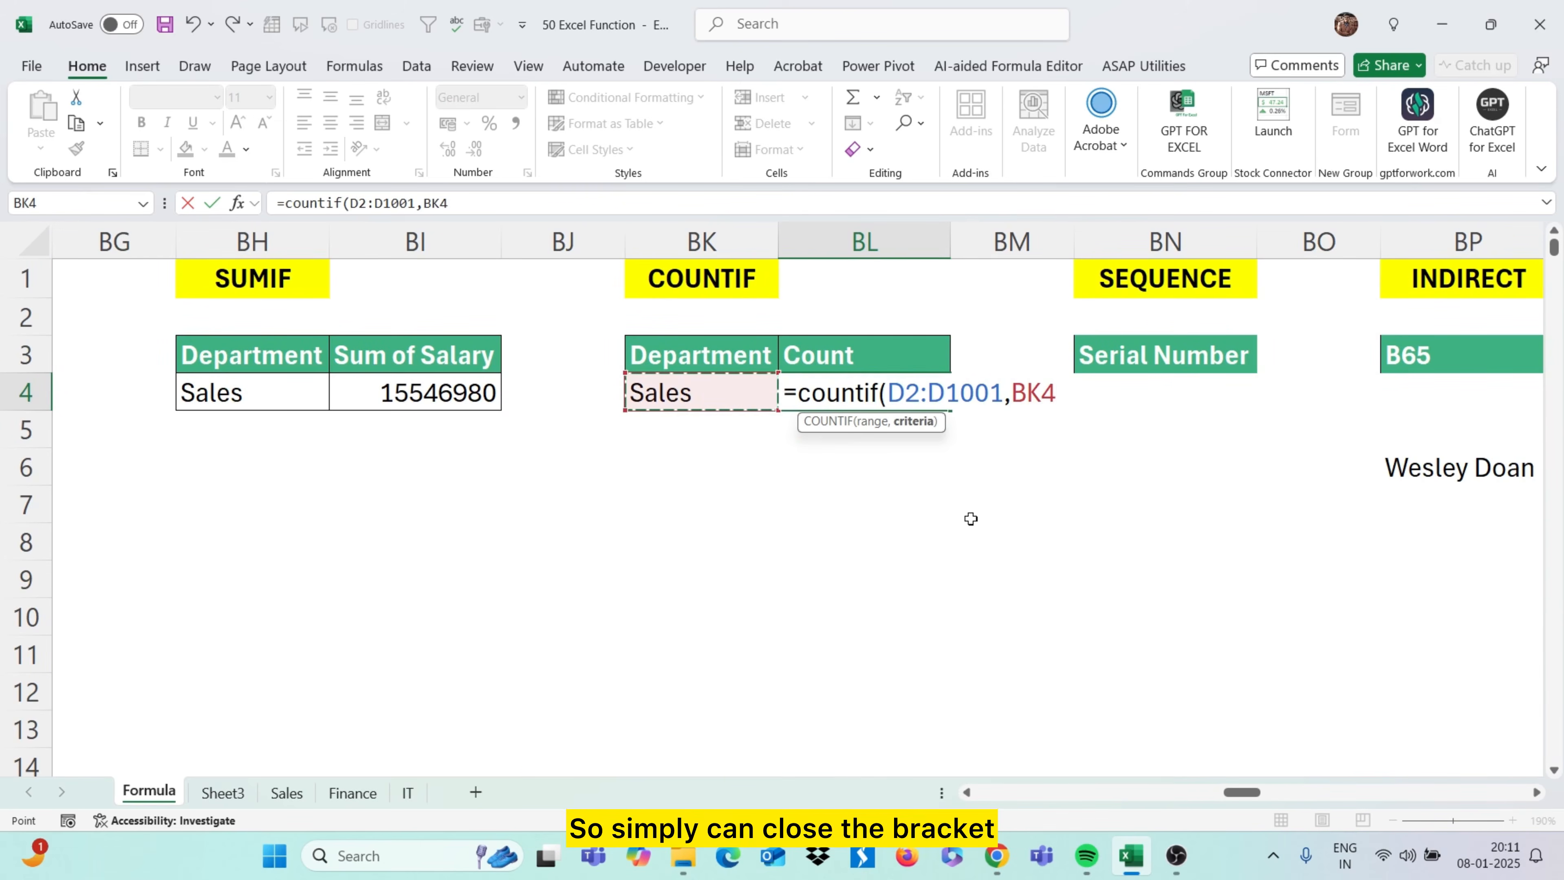
{"action": "type", "text": ")"}
{"action": "key", "text": "Return"}
{"action": "left_click", "coordinate": [854, 391]}
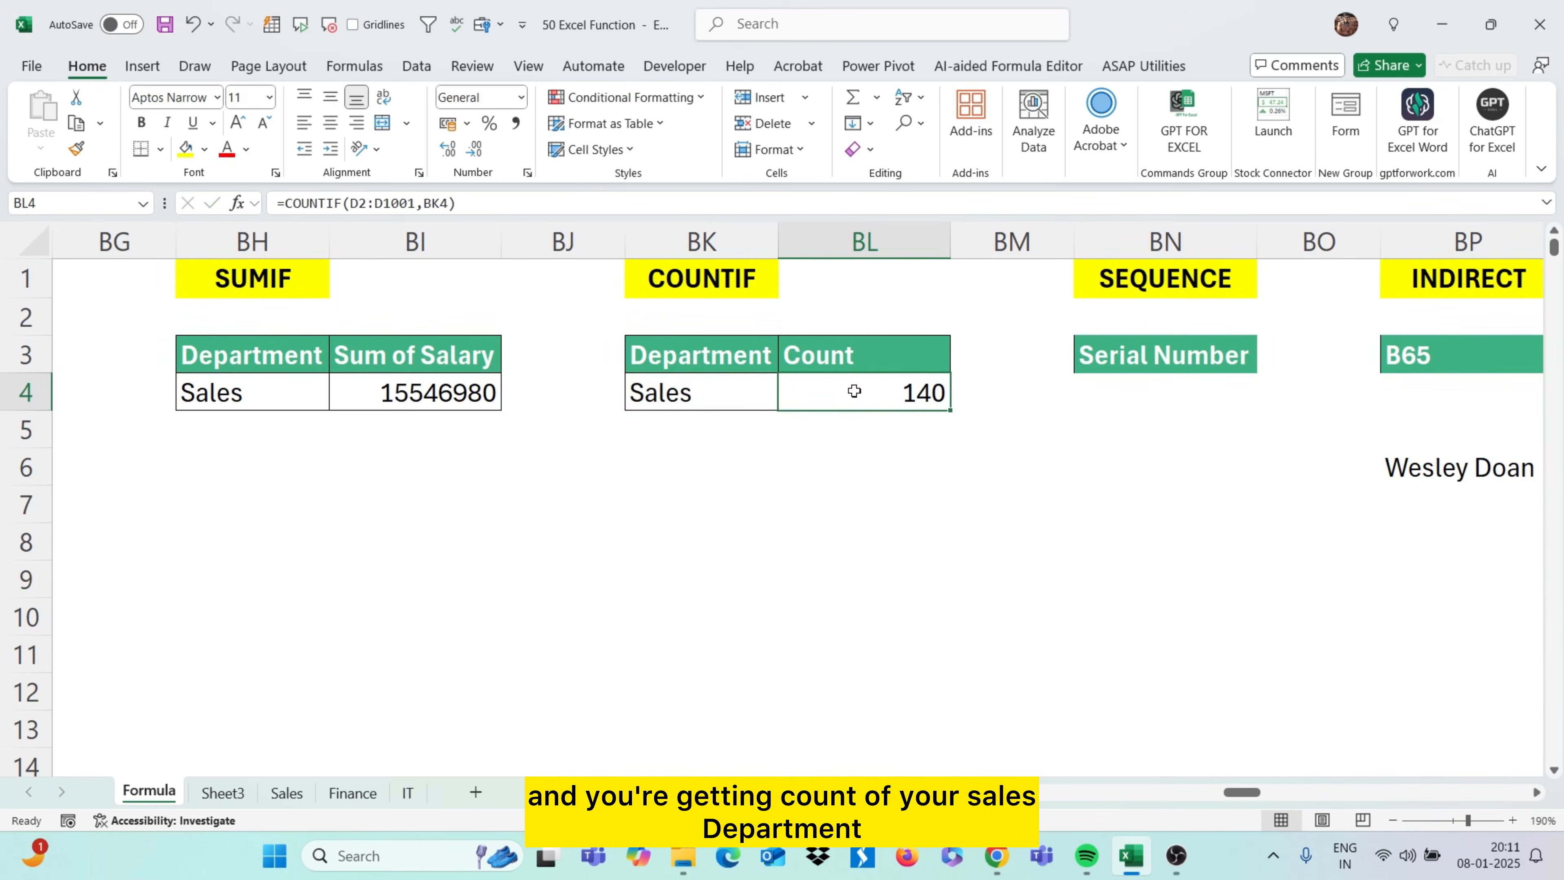
{"action": "left_click", "coordinate": [749, 396]}
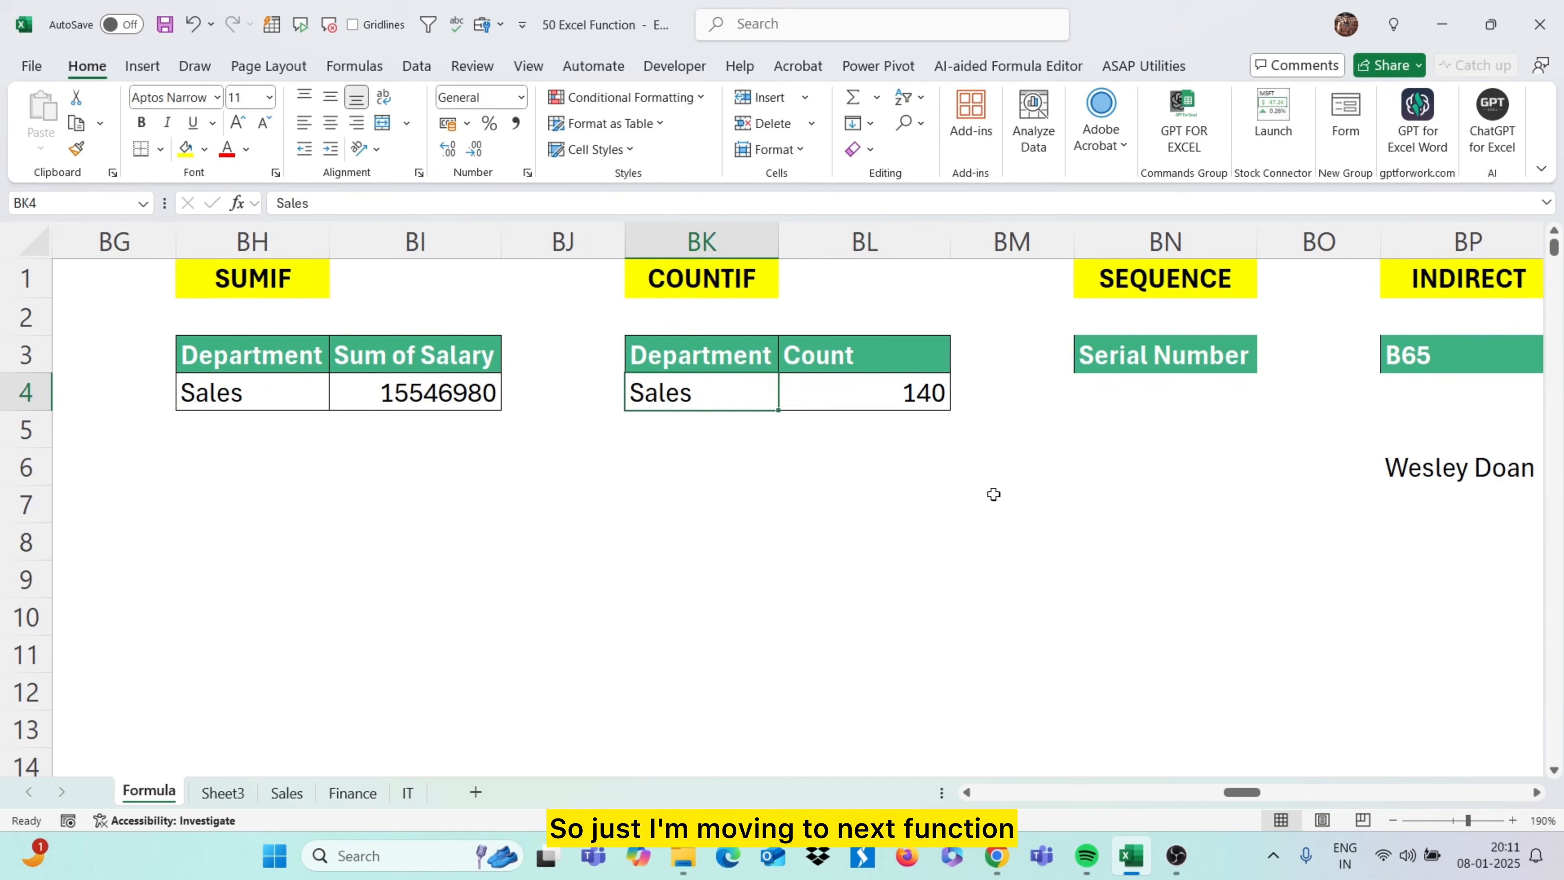
Enter a SEQUENCE formula in BN4 under Serial Number that generates 100 rows in 1 column, and look through the generated list
{"action": "scroll", "coordinate": [994, 494], "scroll_direction": "right", "scroll_amount": 3}
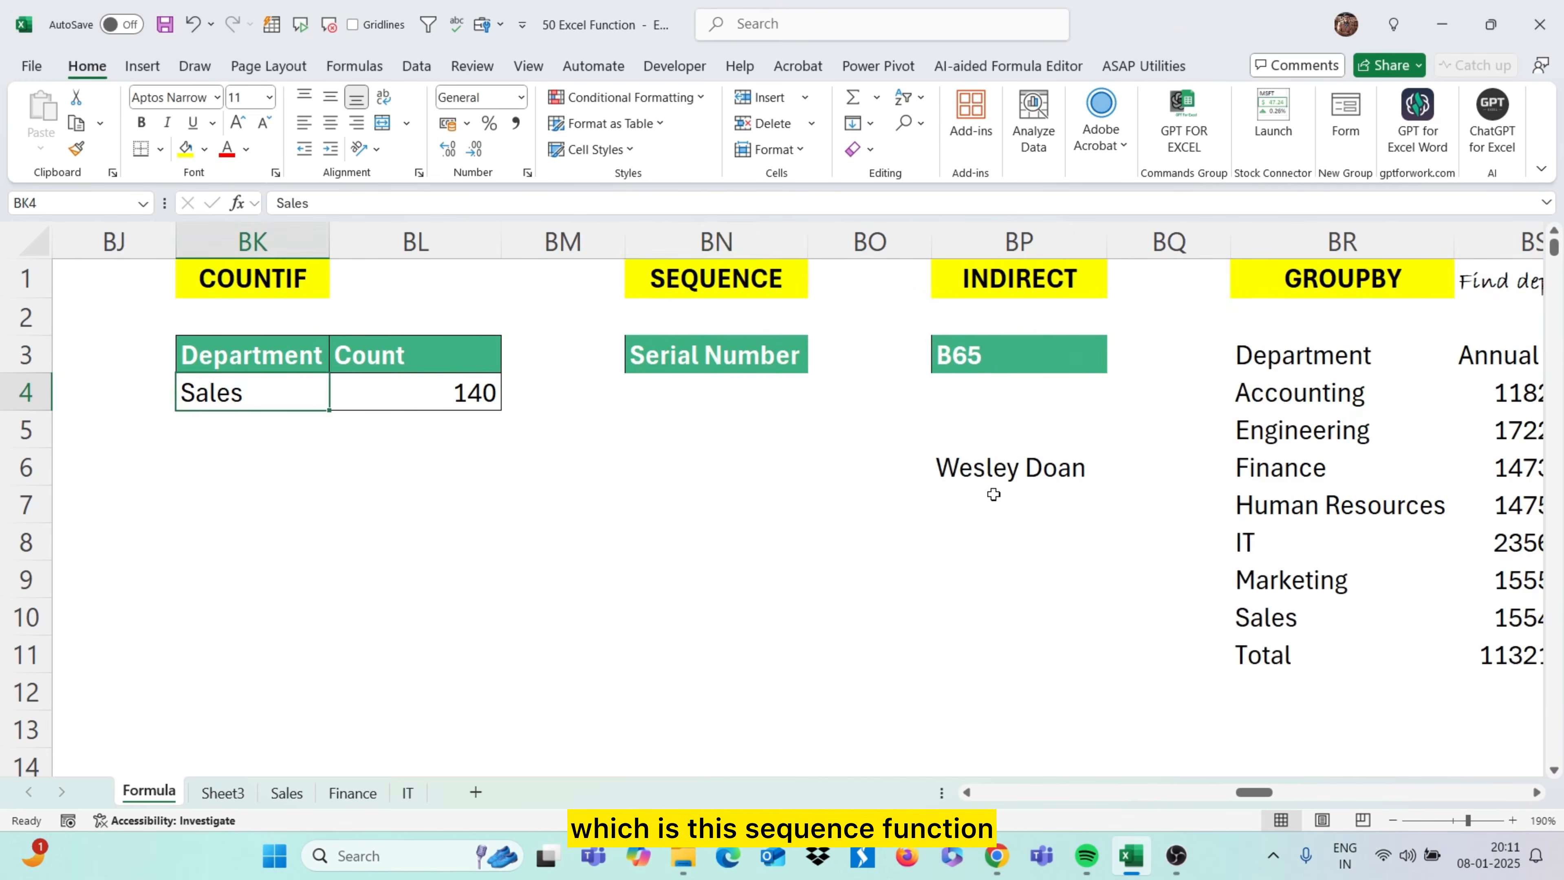
{"action": "left_click", "coordinate": [715, 389]}
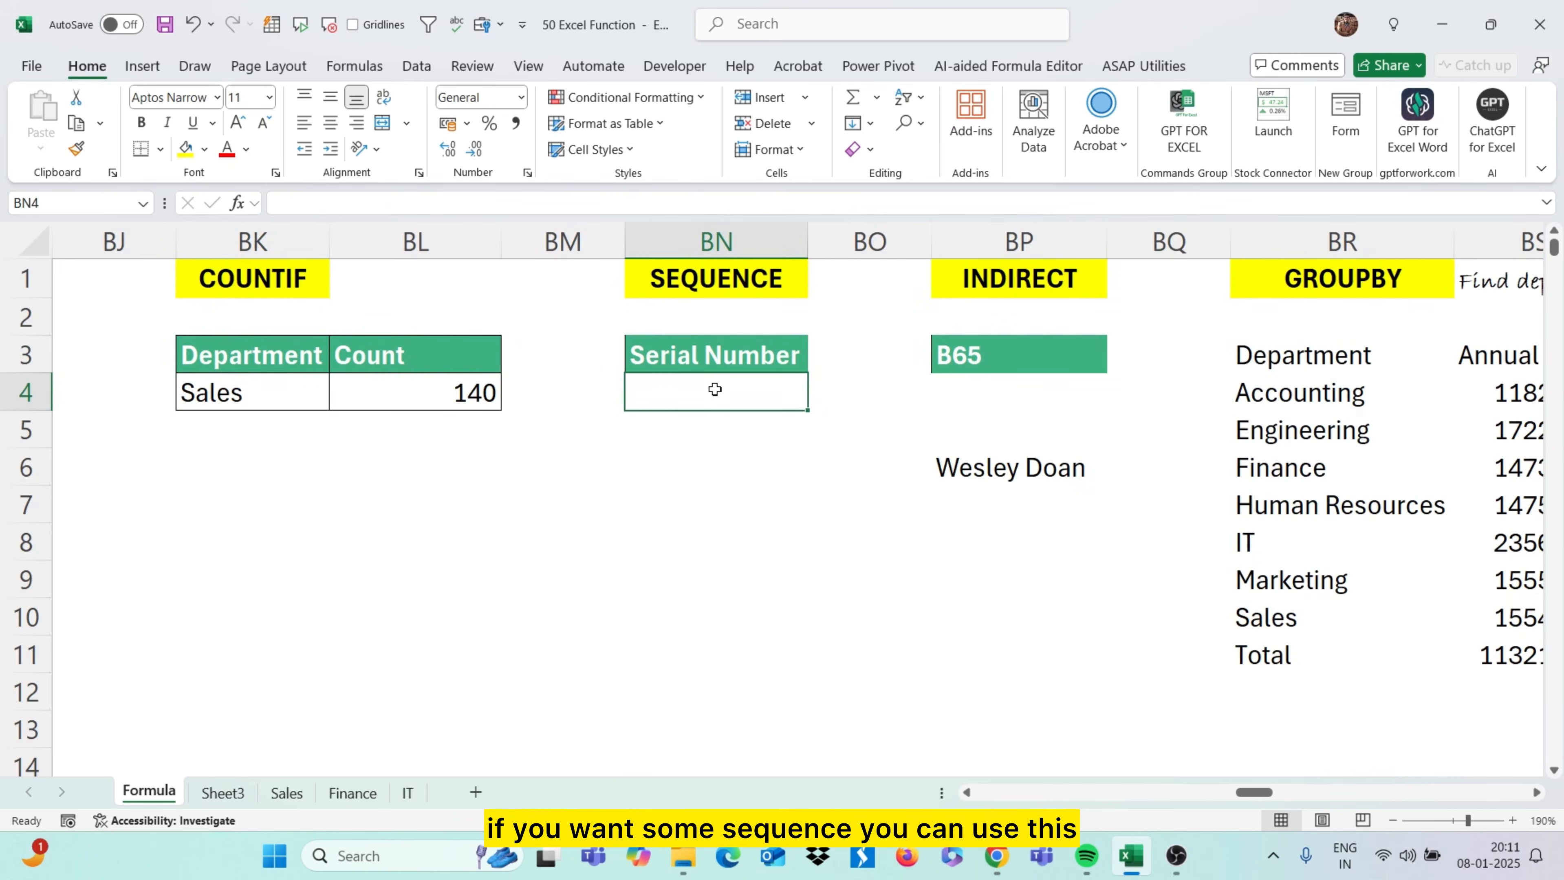
{"action": "type", "text": "=seq"}
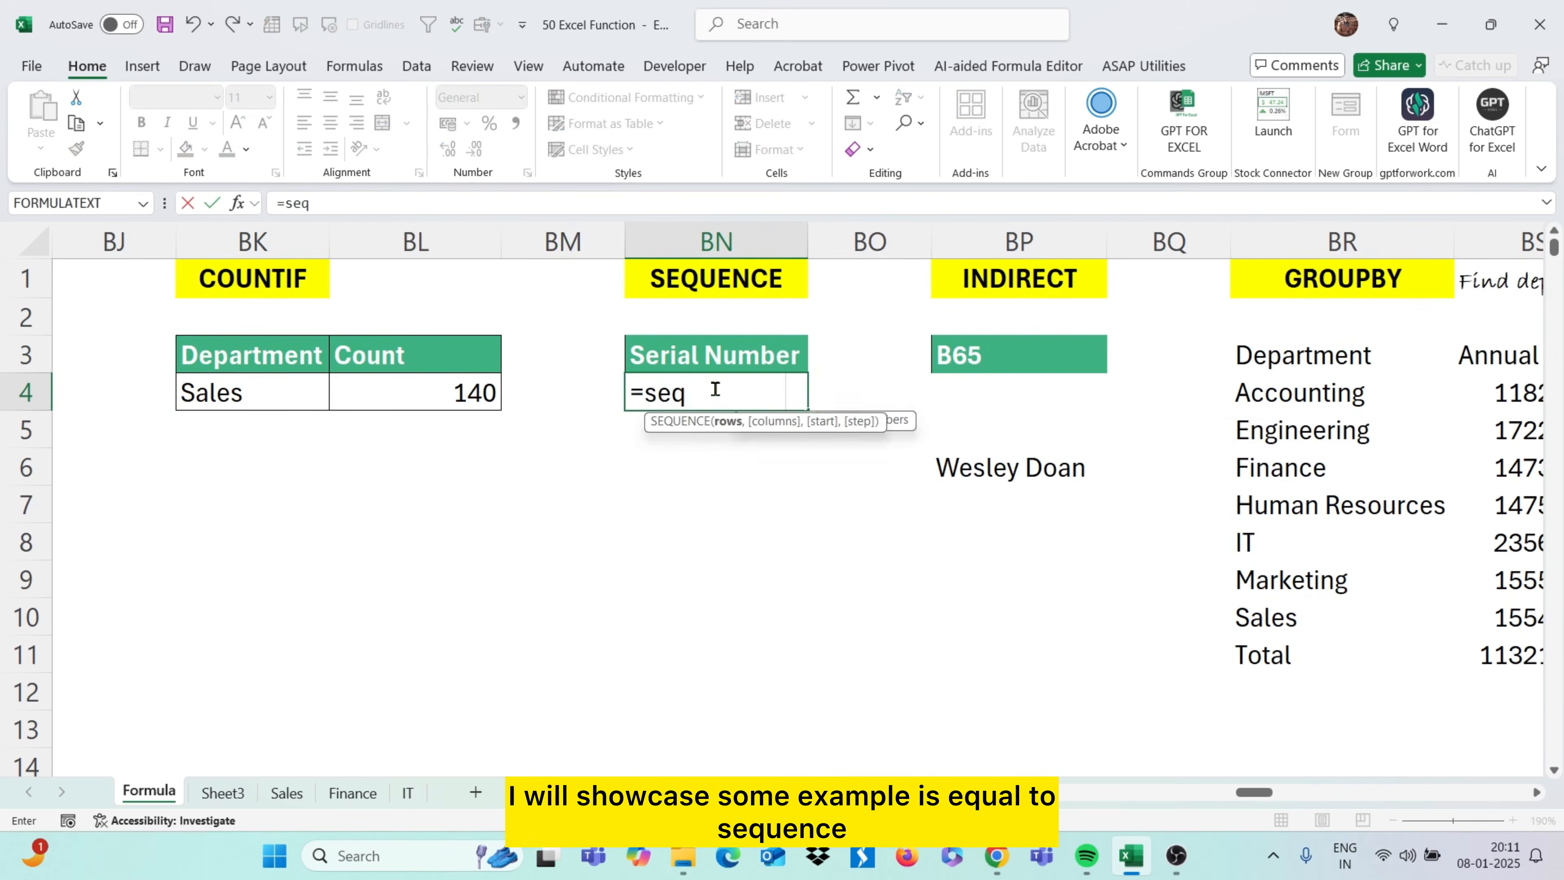
{"action": "key", "text": "Tab"}
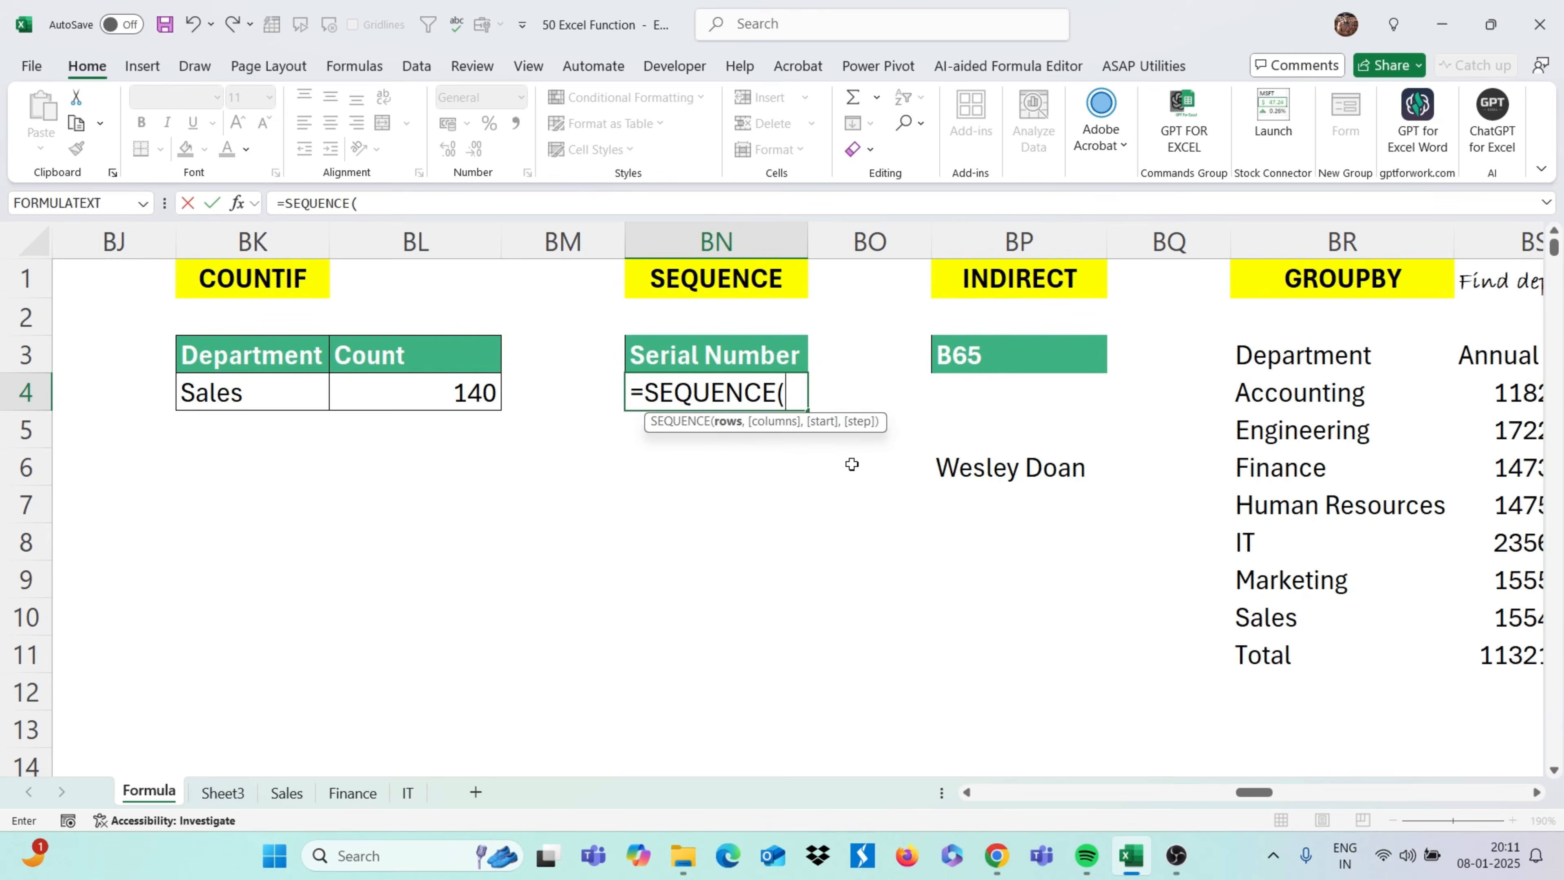
{"action": "type", "text": "100,"}
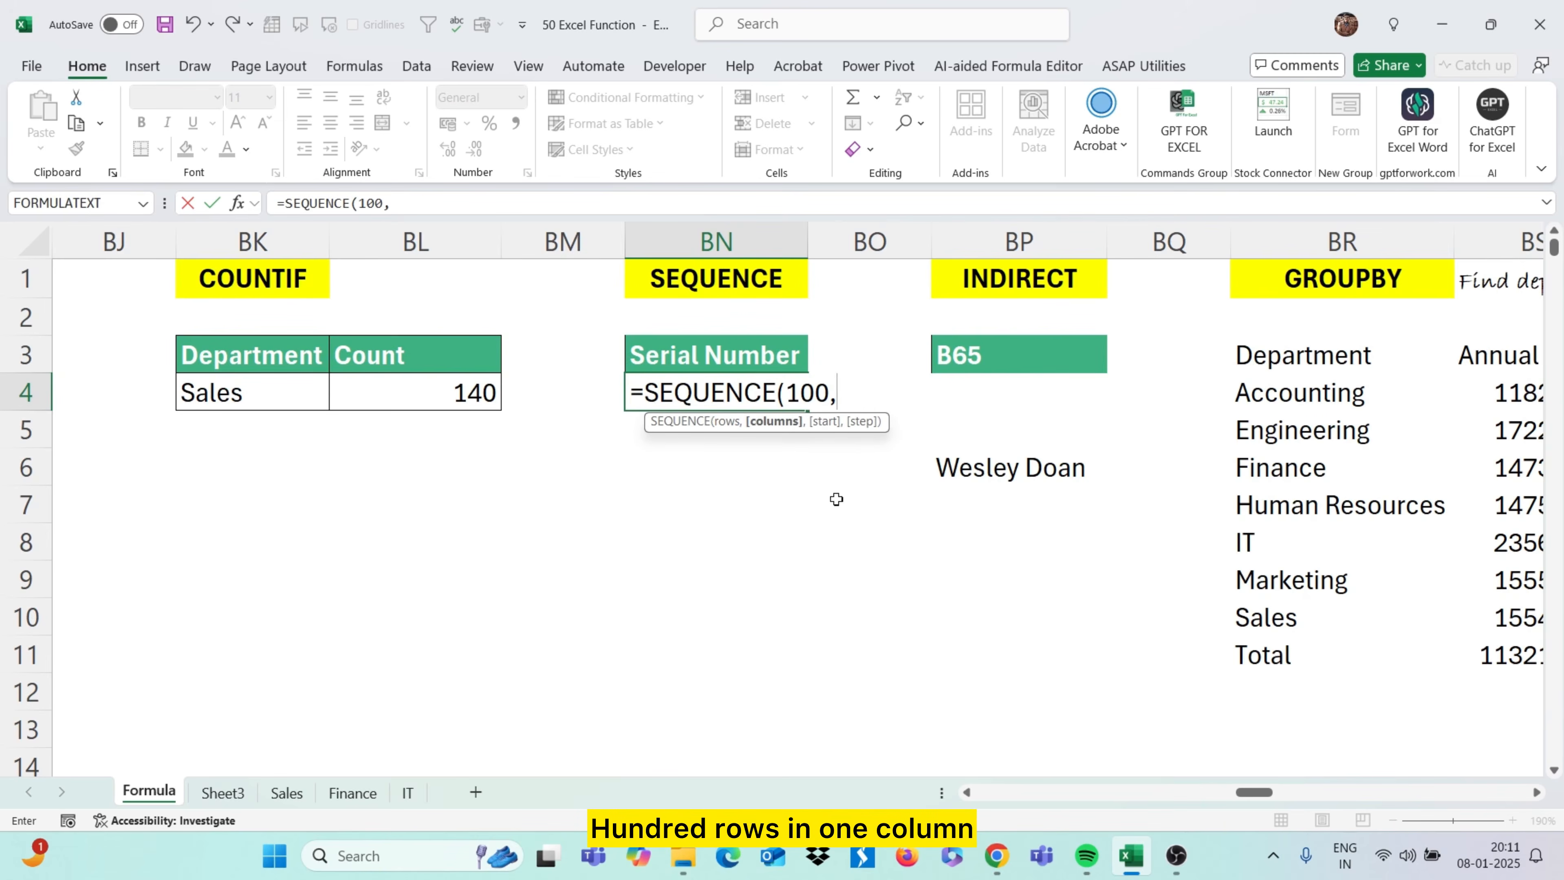
{"action": "type", "text": "1)"}
{"action": "key", "text": "Return"}
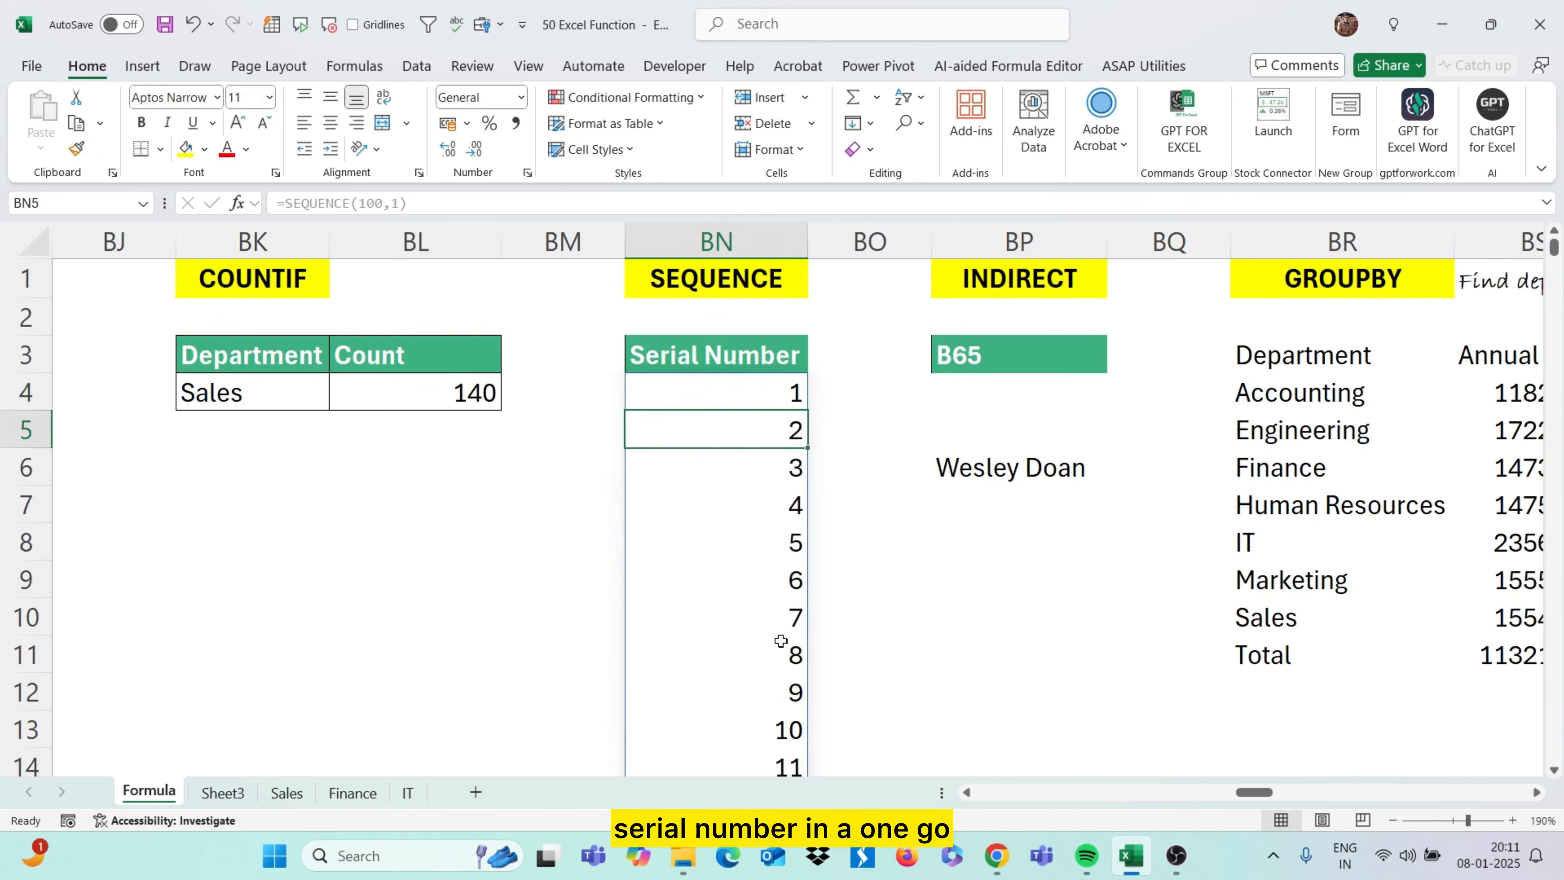
{"action": "scroll", "coordinate": [781, 642], "scroll_direction": "down", "scroll_amount": 15}
{"action": "scroll", "coordinate": [784, 635], "scroll_direction": "up", "scroll_amount": 15}
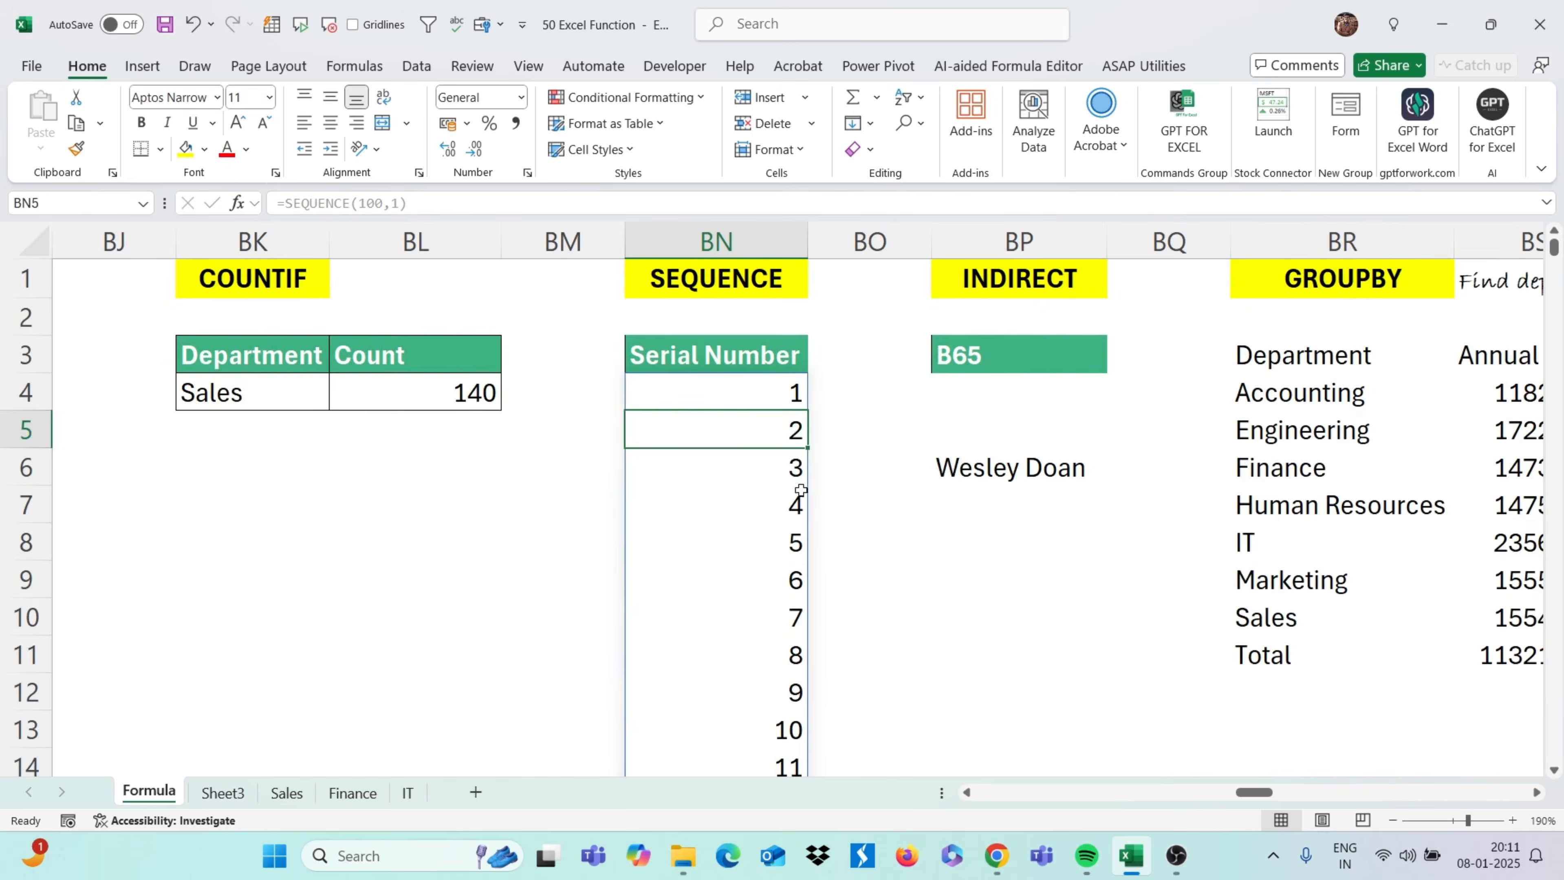
Add a start value of 2 and a step of 2 to the SEQUENCE formula in BN4
{"action": "double_click", "coordinate": [757, 391]}
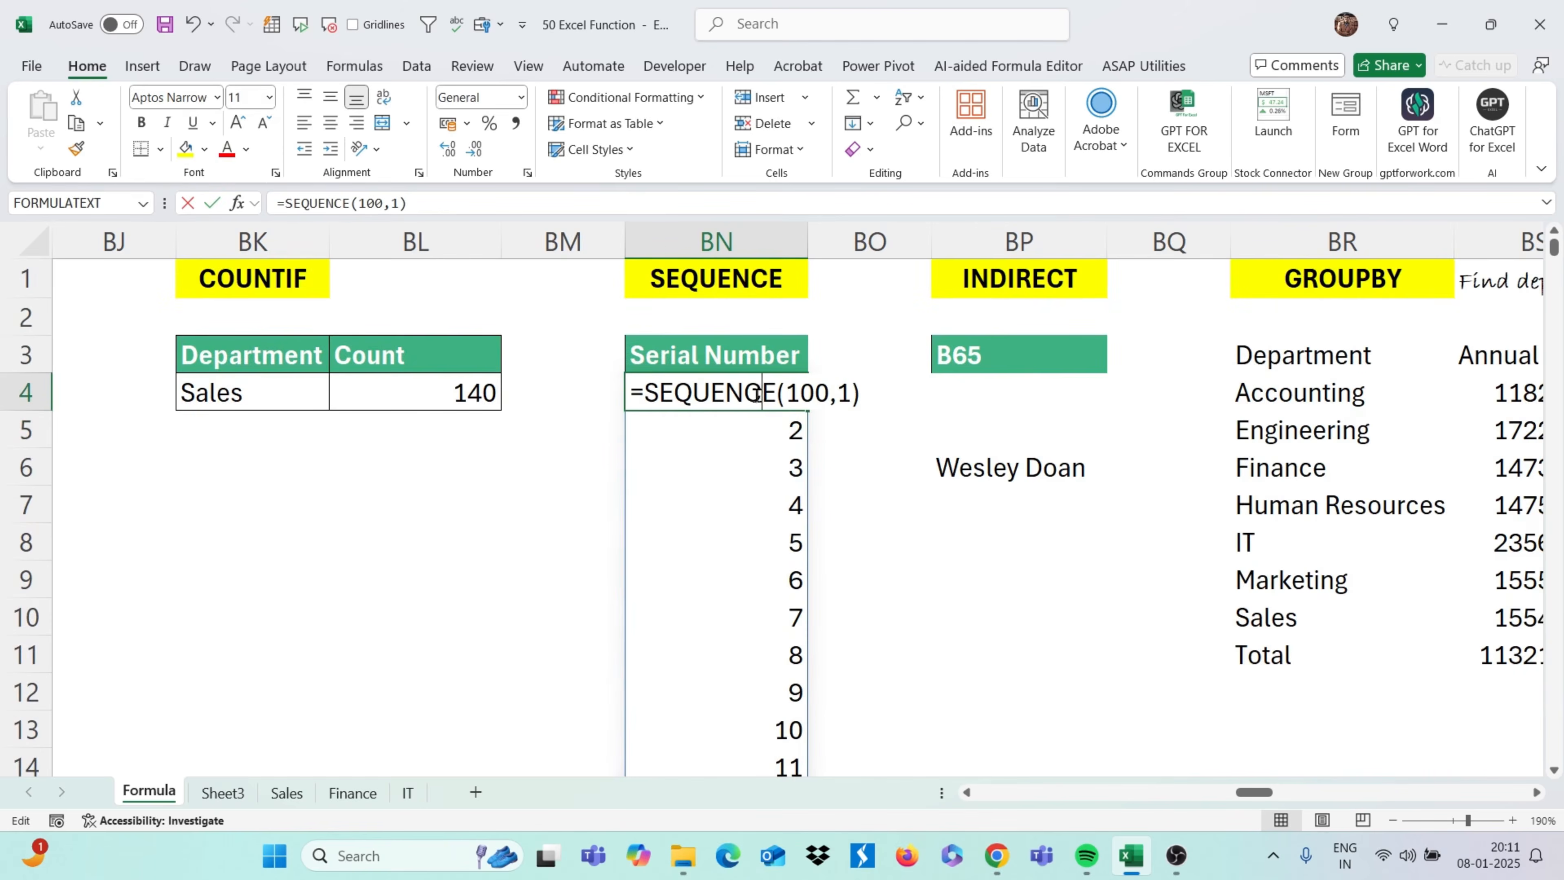
{"action": "left_click", "coordinate": [846, 393]}
{"action": "type", "text": ","}
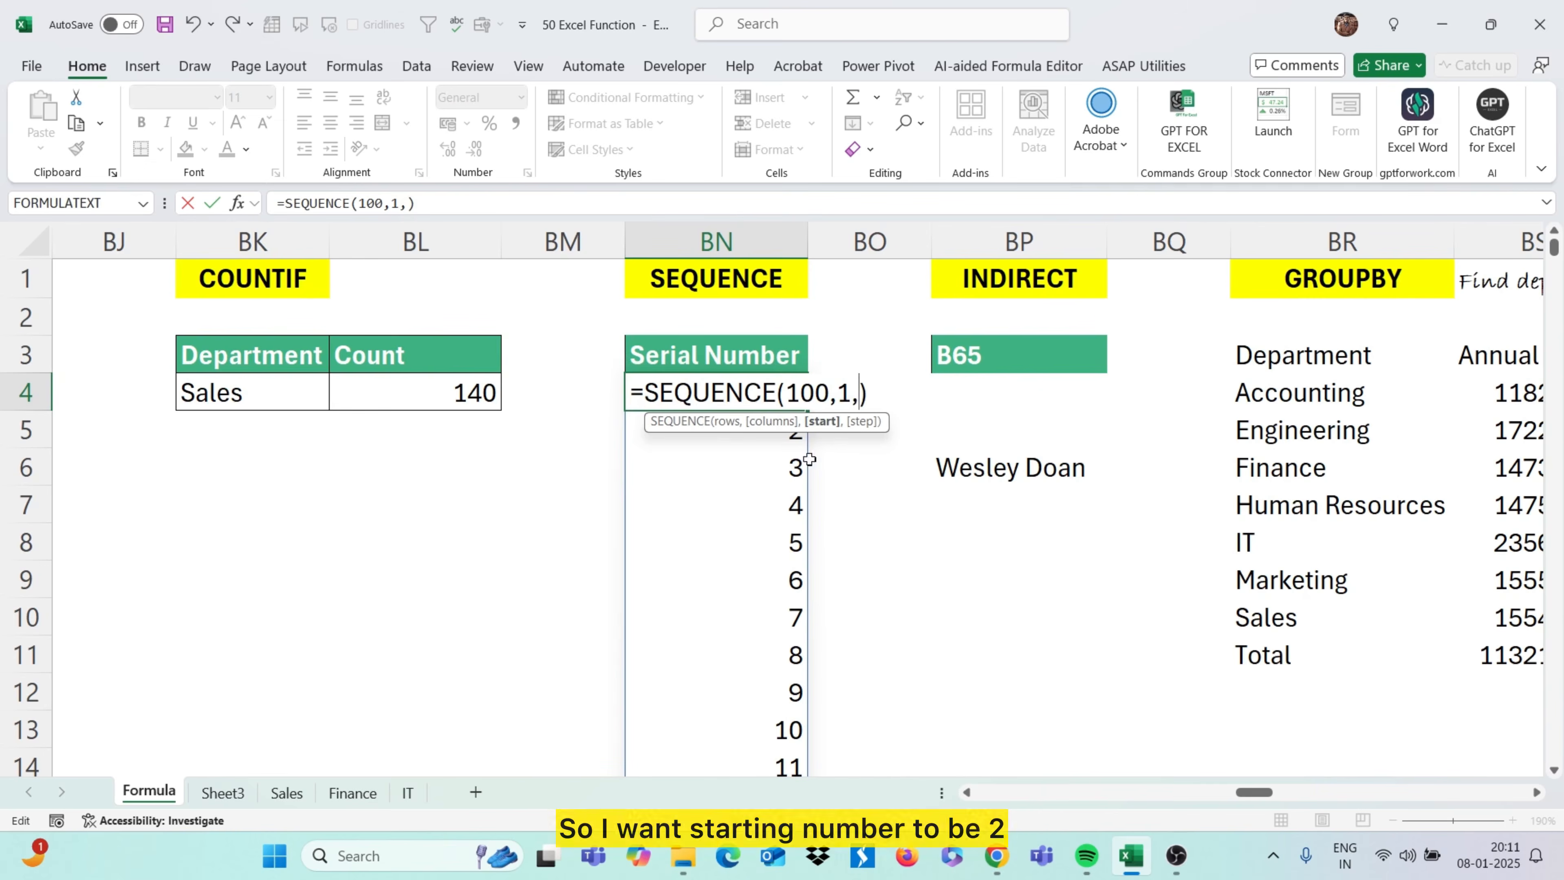
{"action": "type", "text": "2"}
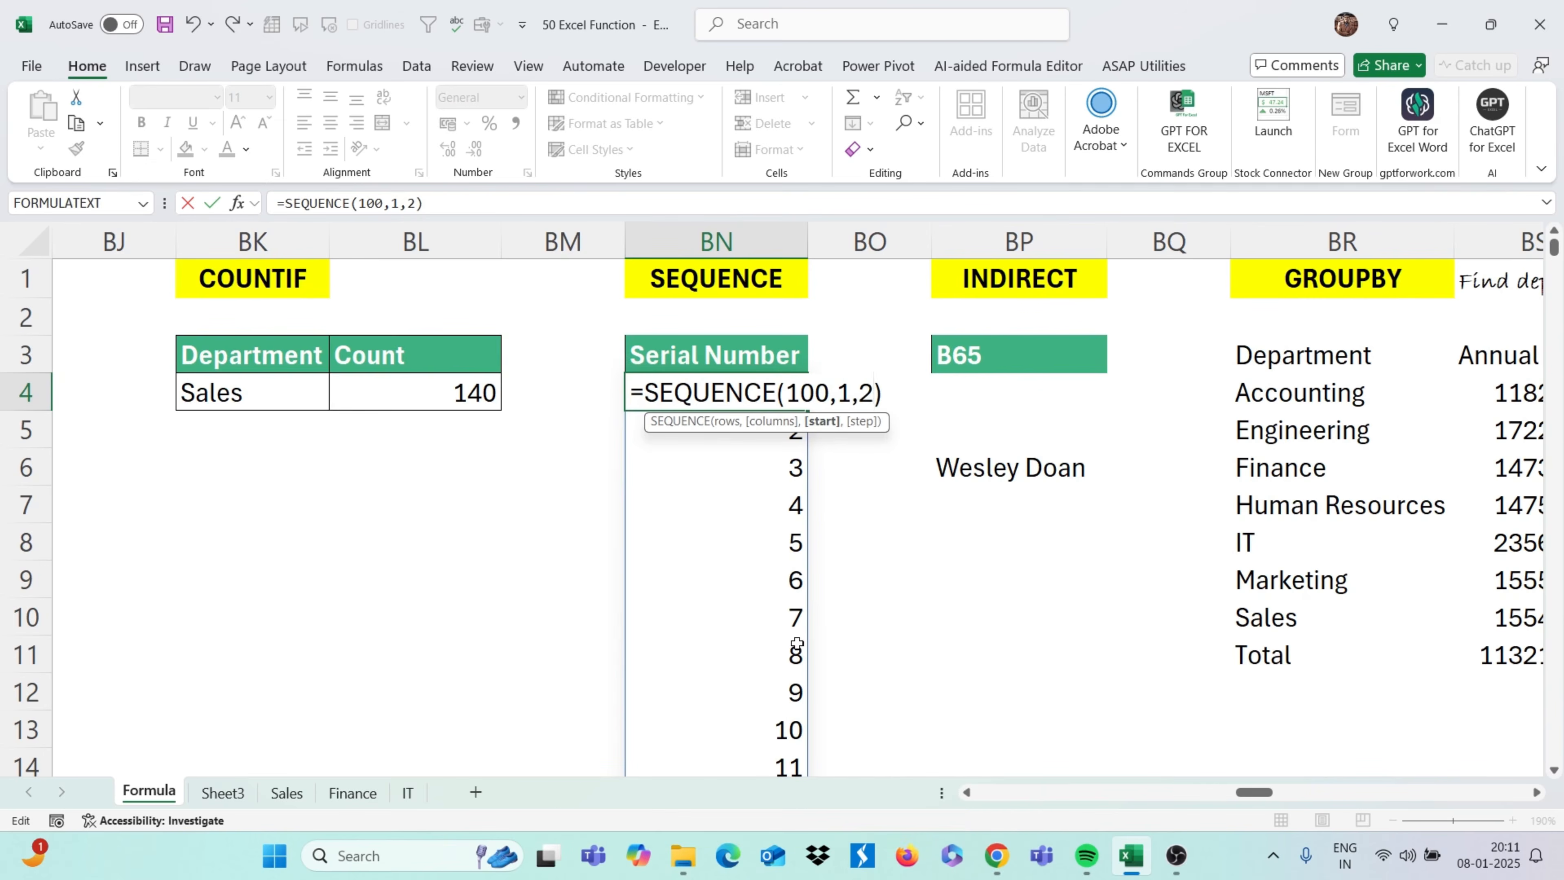
{"action": "type", "text": ","}
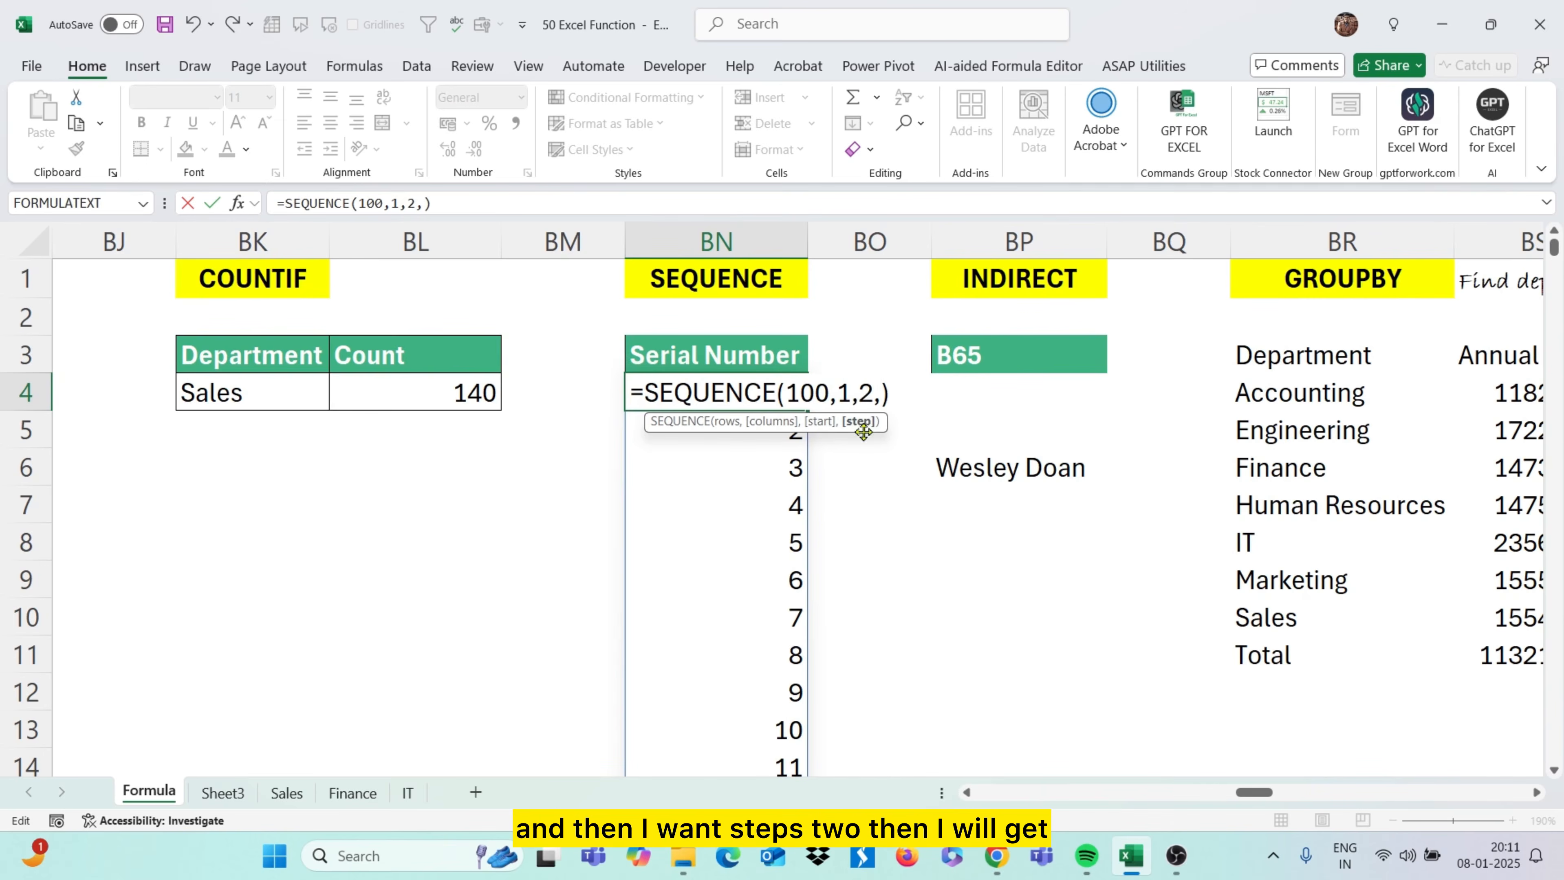
{"action": "type", "text": "2"}
{"action": "key", "text": "Return"}
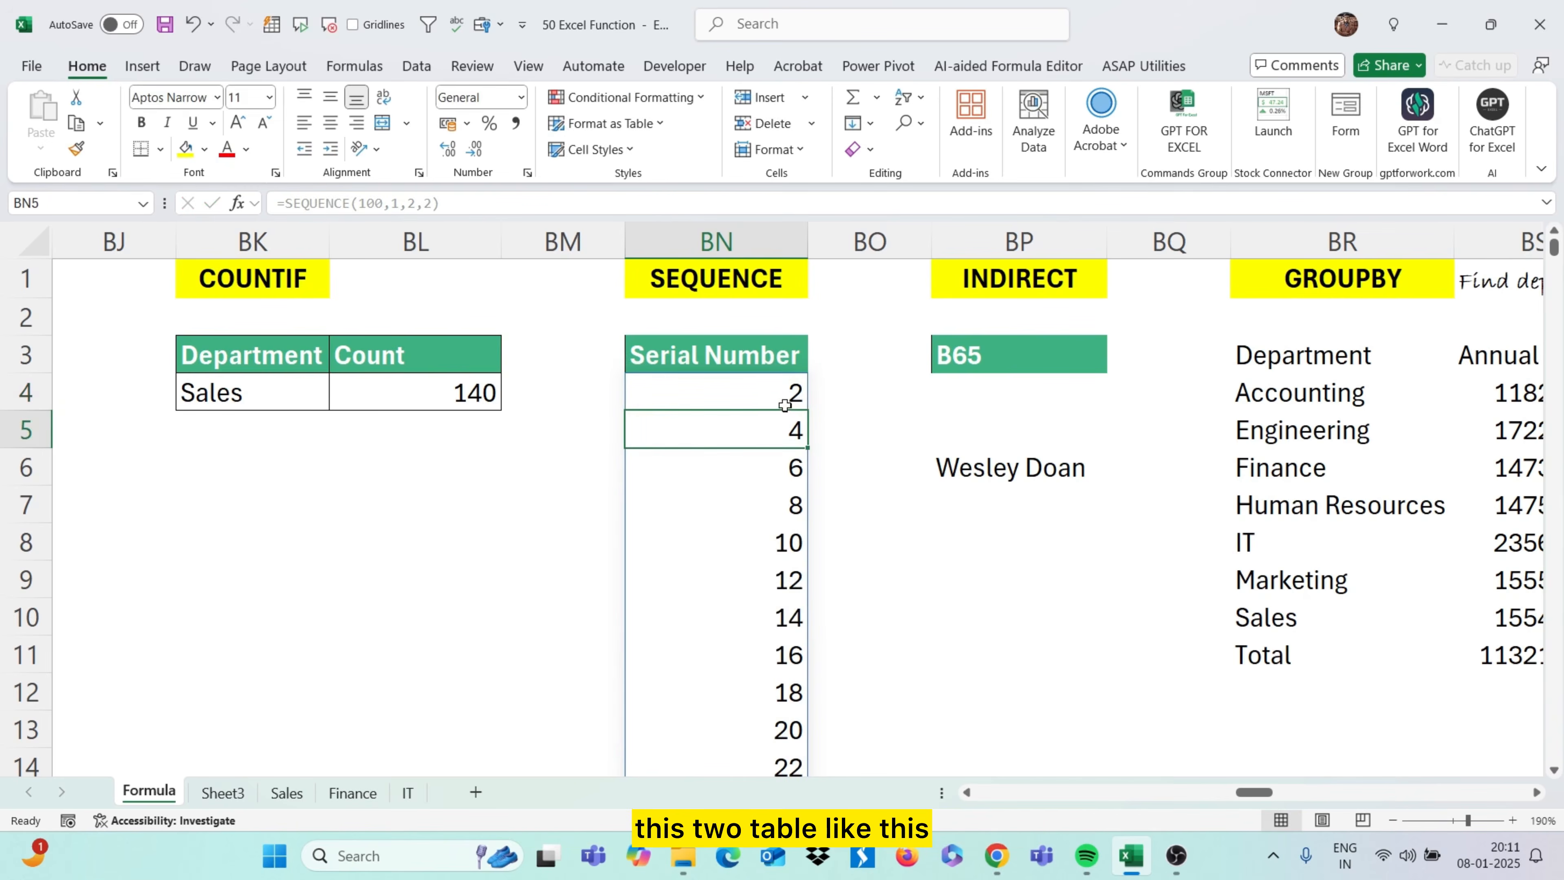
Change the step argument of the SEQUENCE formula in BN4 to 3
{"action": "left_click", "coordinate": [764, 395]}
{"action": "double_click", "coordinate": [764, 395]}
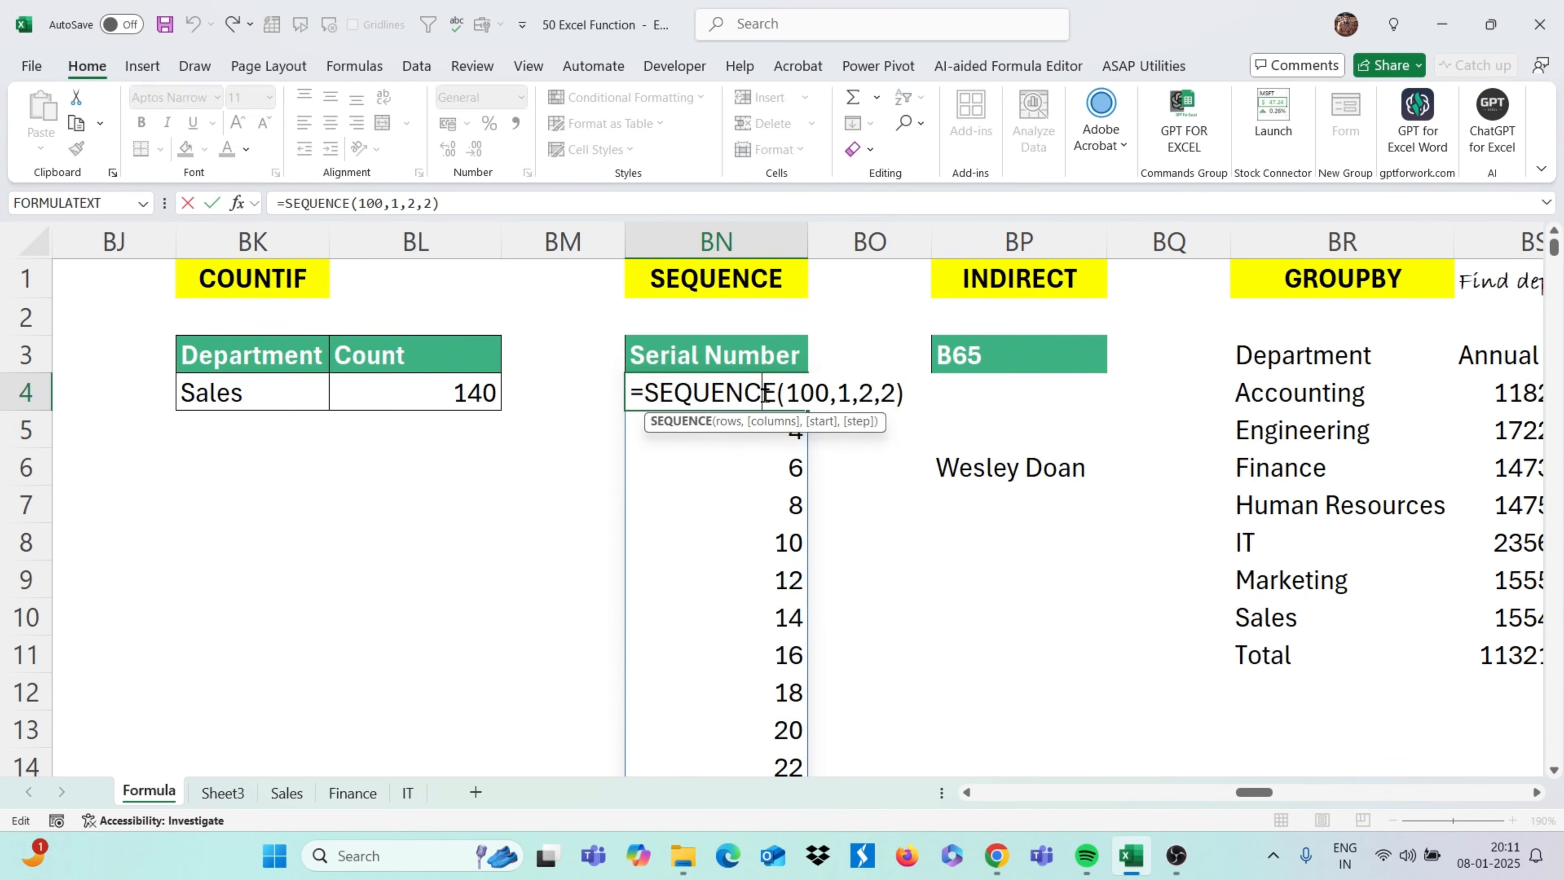
{"action": "left_click", "coordinate": [895, 395]}
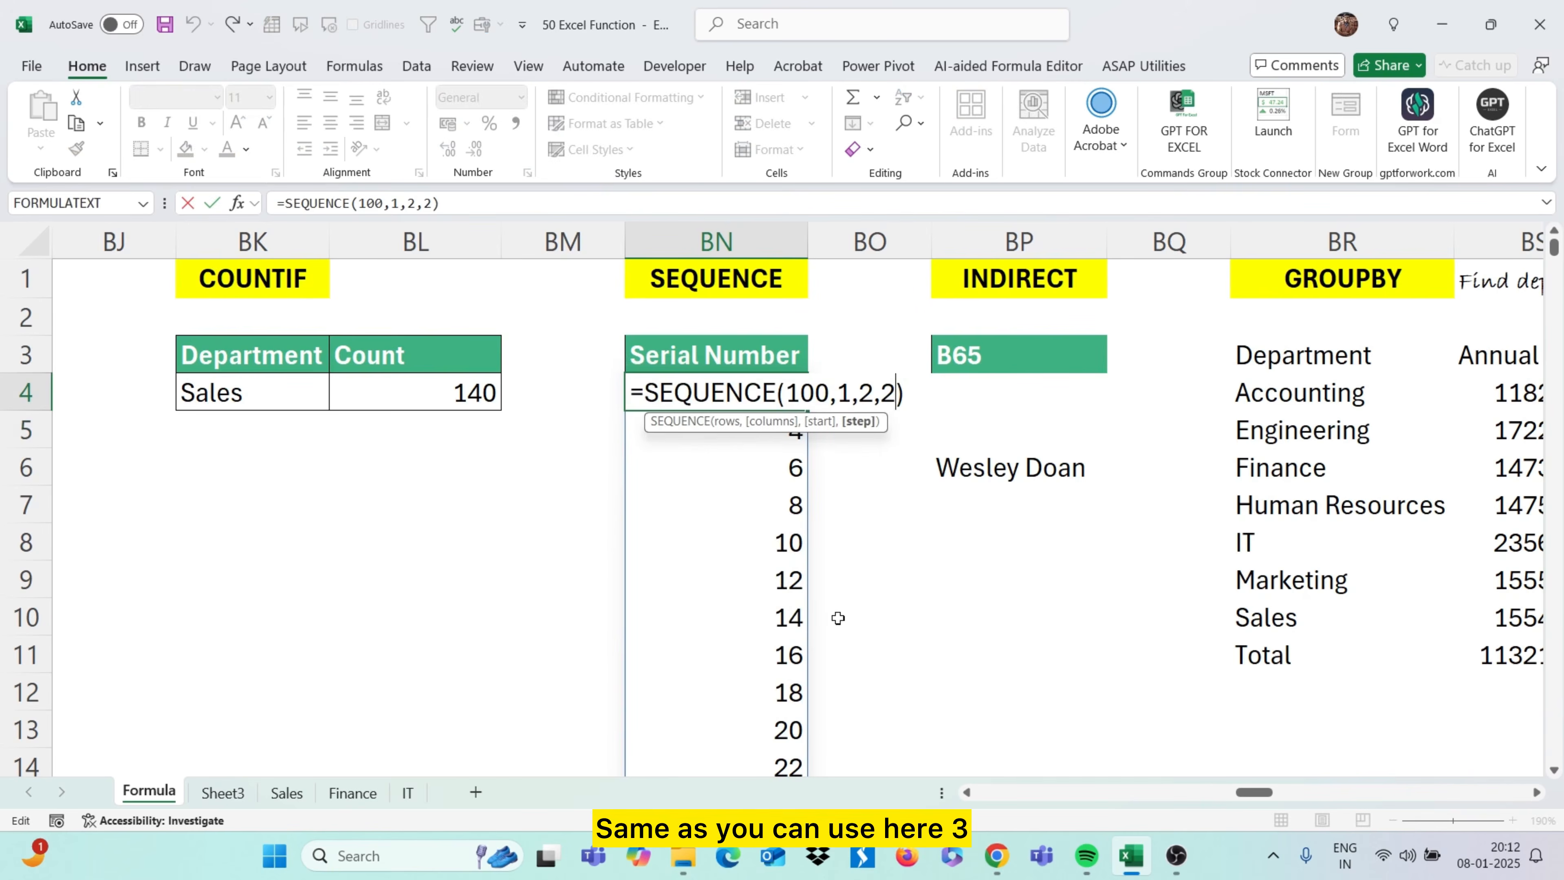
{"action": "key", "text": "BackSpace"}
{"action": "type", "text": "3"}
{"action": "key", "text": "Return"}
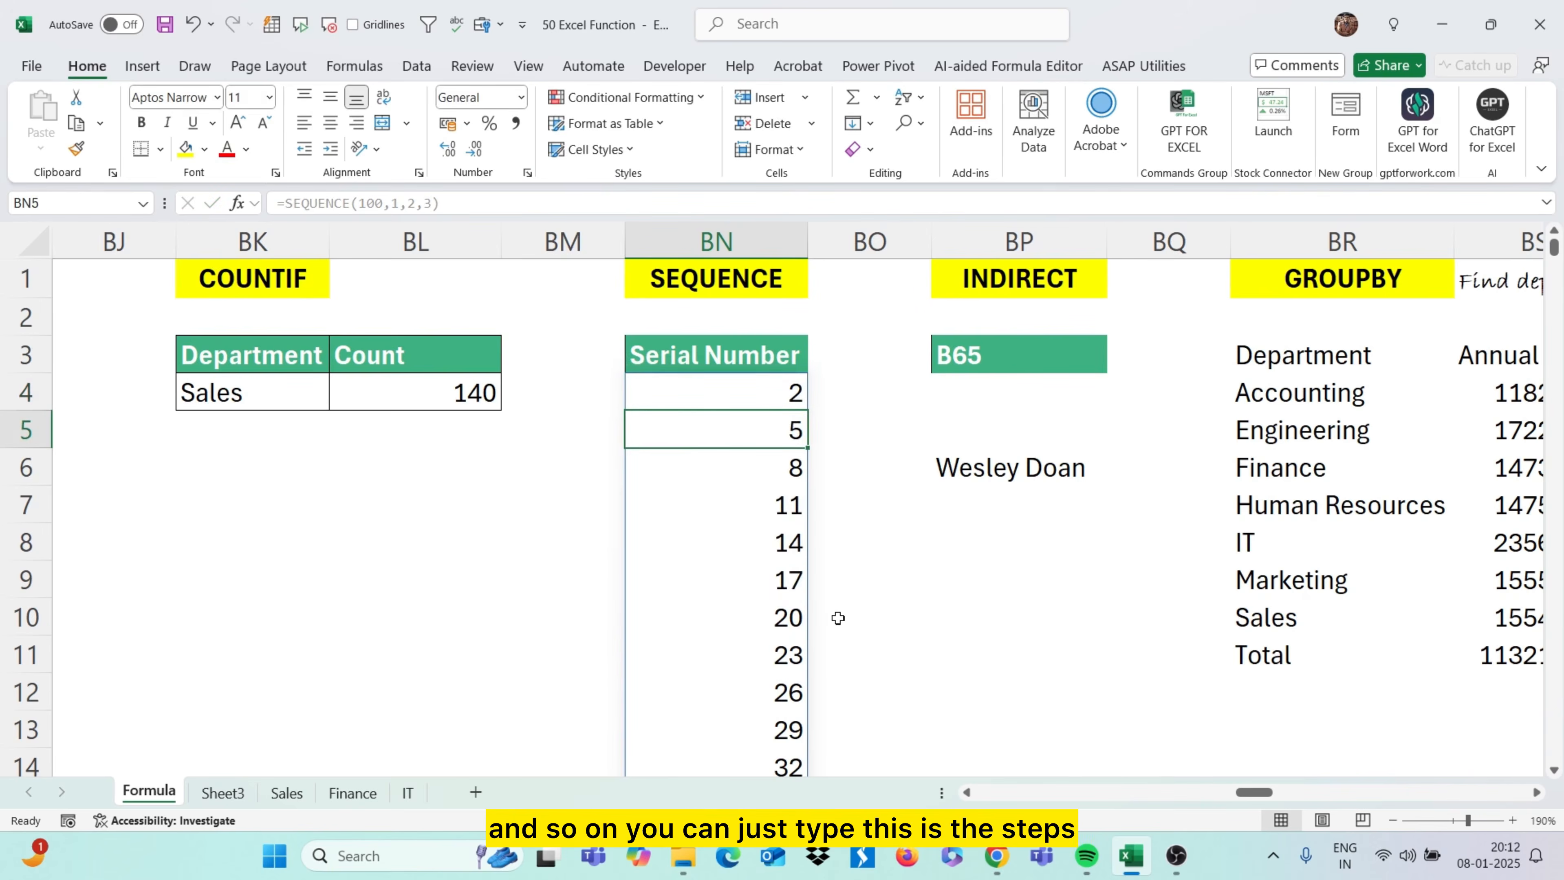
Multiply the result of the SEQUENCE formula in BN4 by 2, keeping its step argument at 3
{"action": "double_click", "coordinate": [785, 397]}
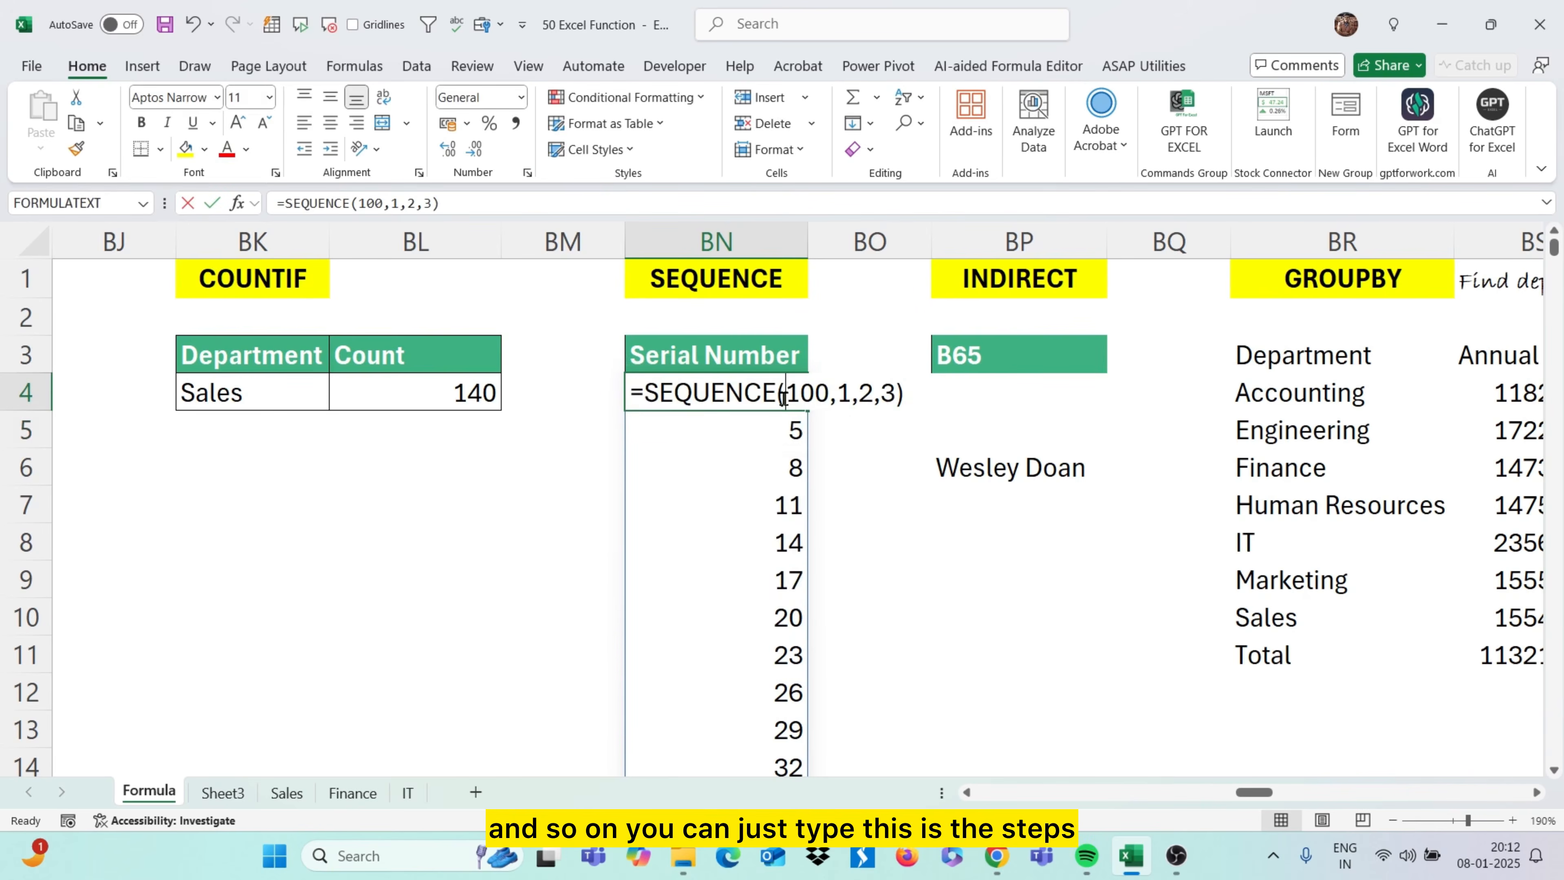
{"action": "double_click", "coordinate": [895, 395]}
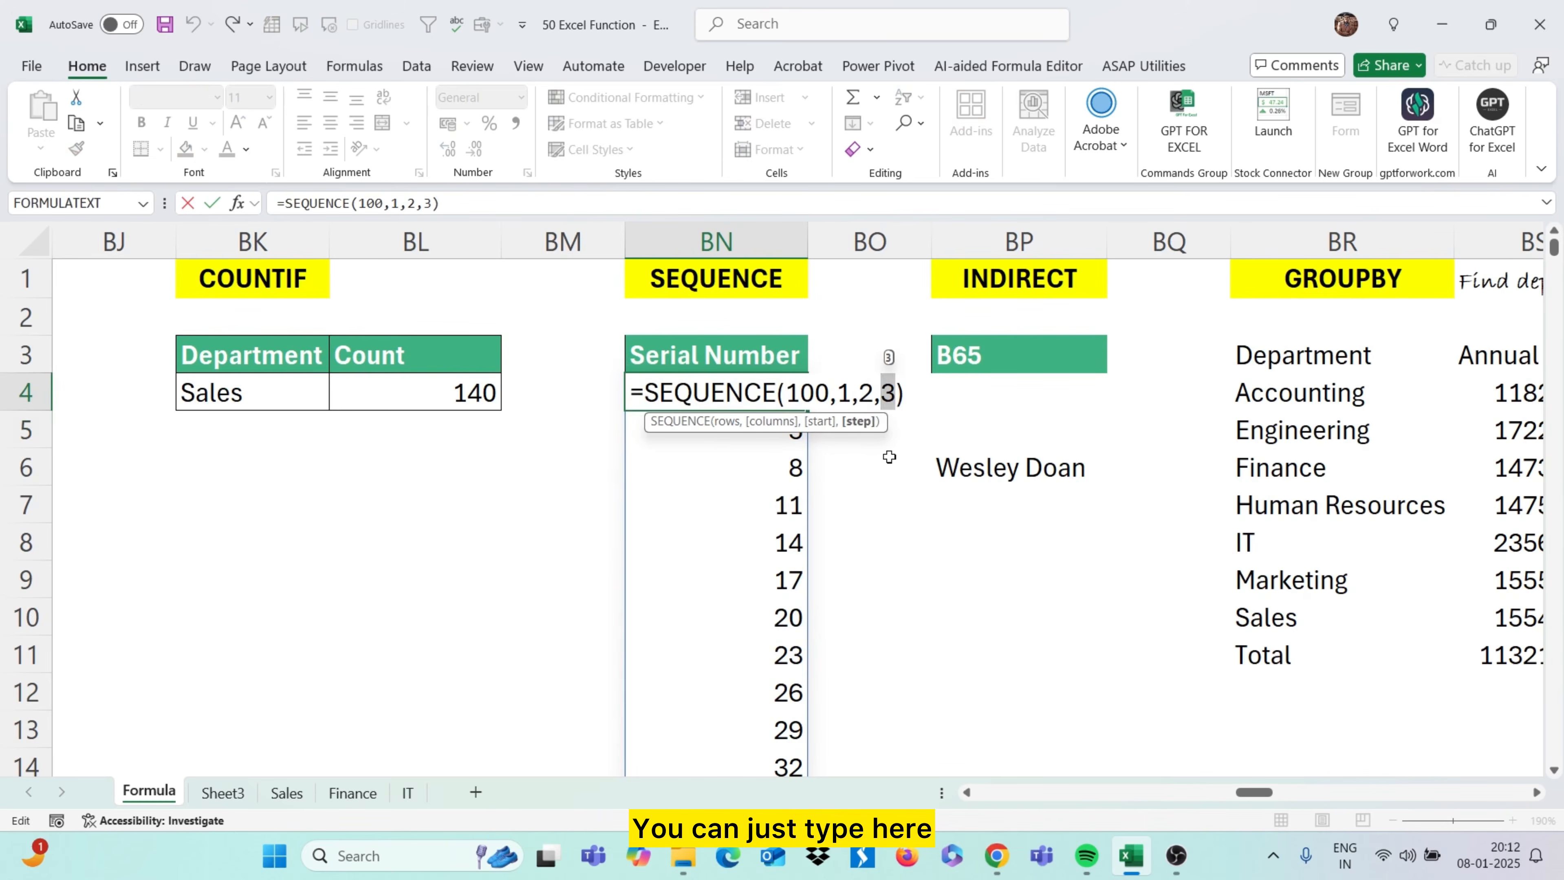
{"action": "type", "text": "3"}
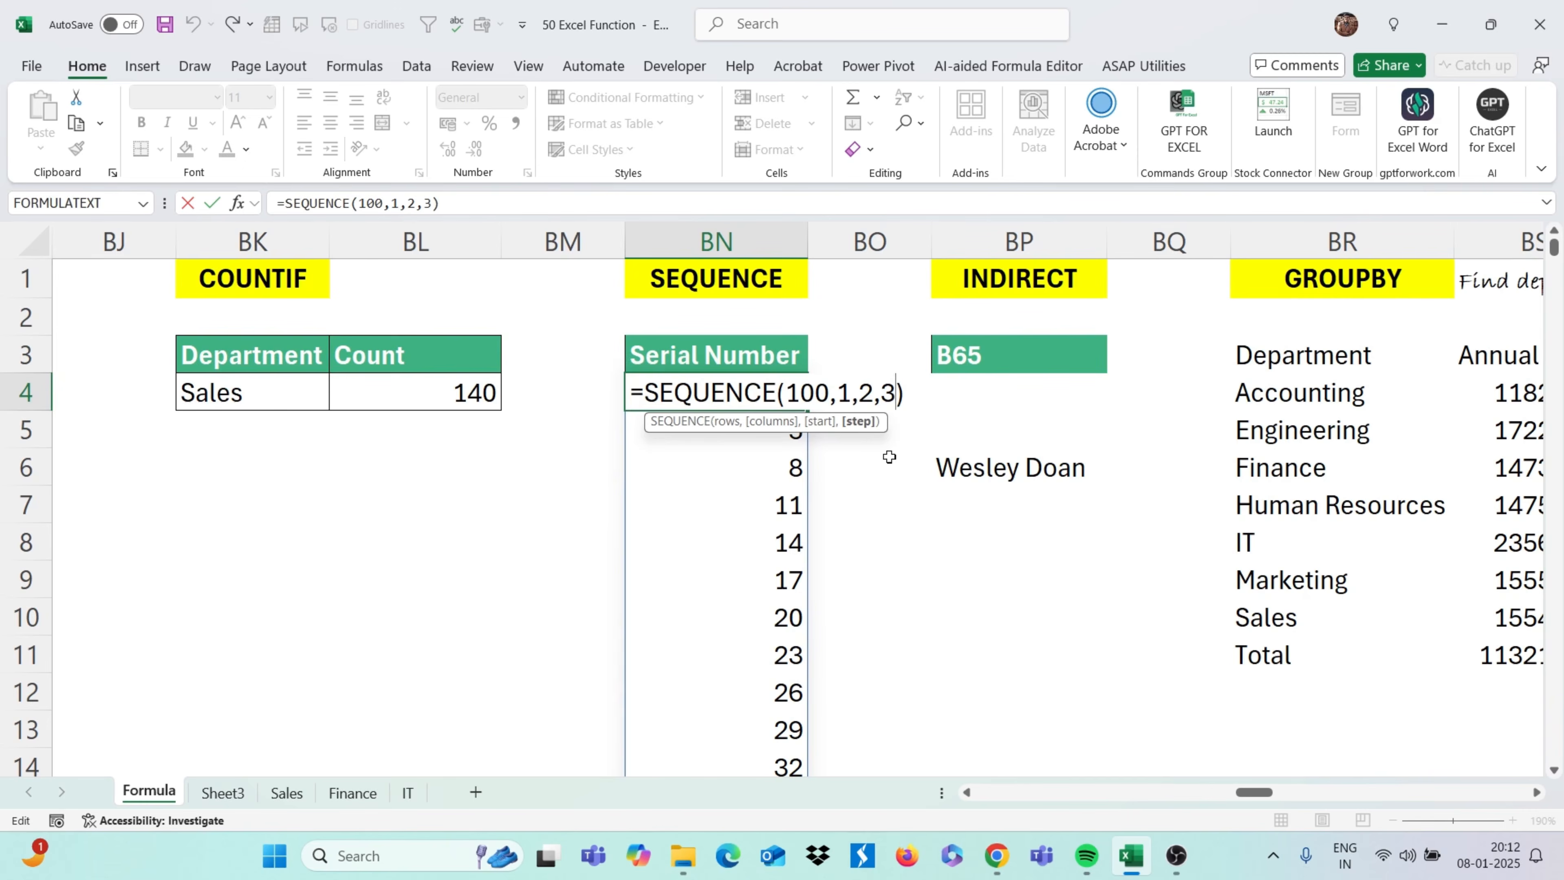
{"action": "key", "text": "Left"}
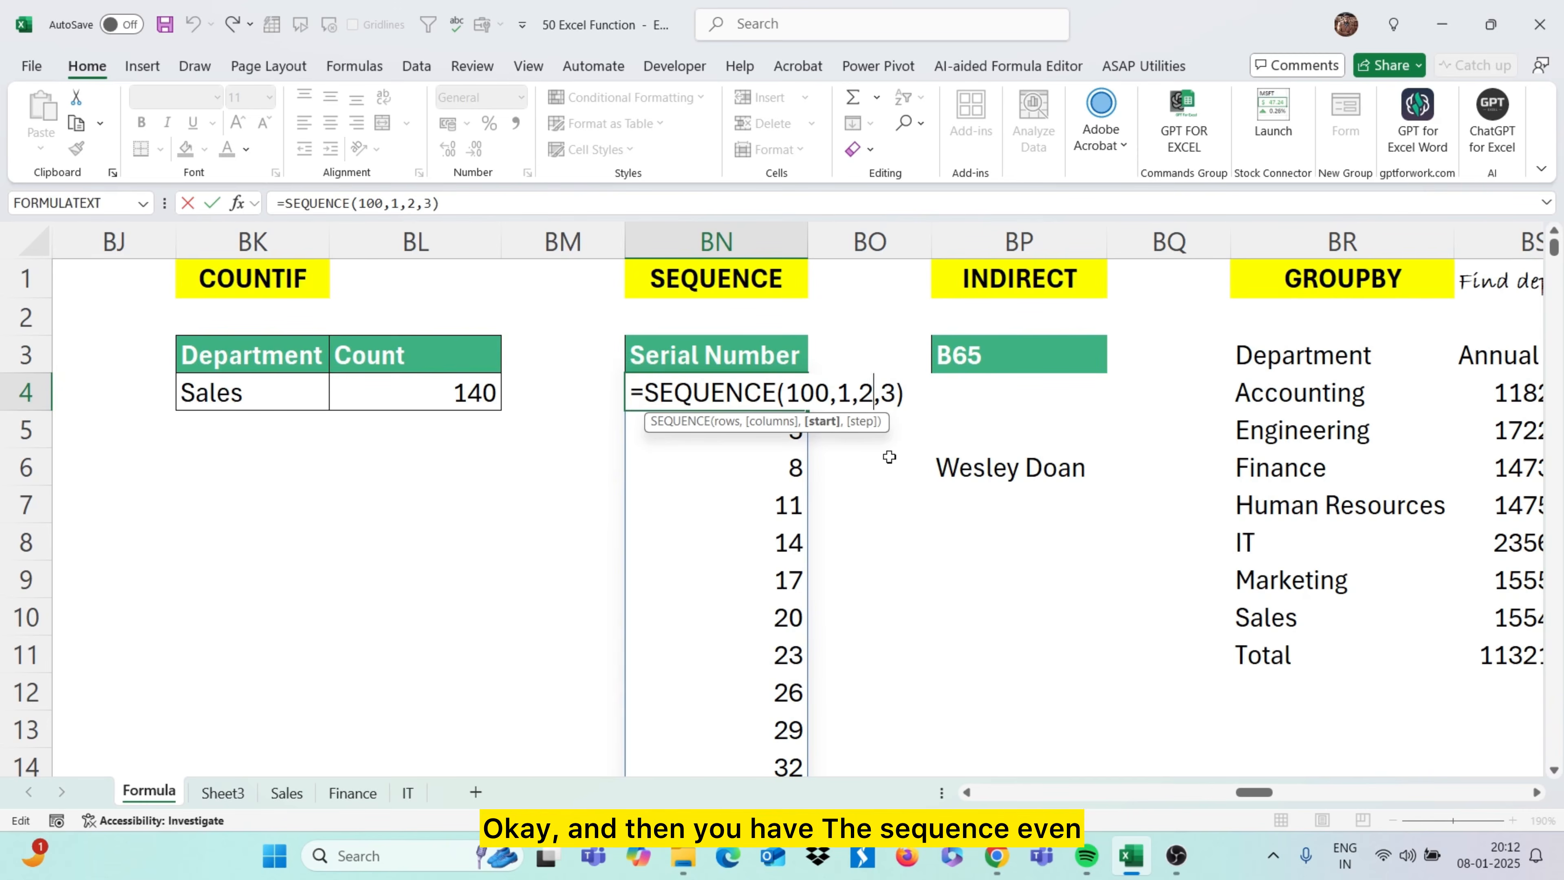
{"action": "key", "text": "Right"}
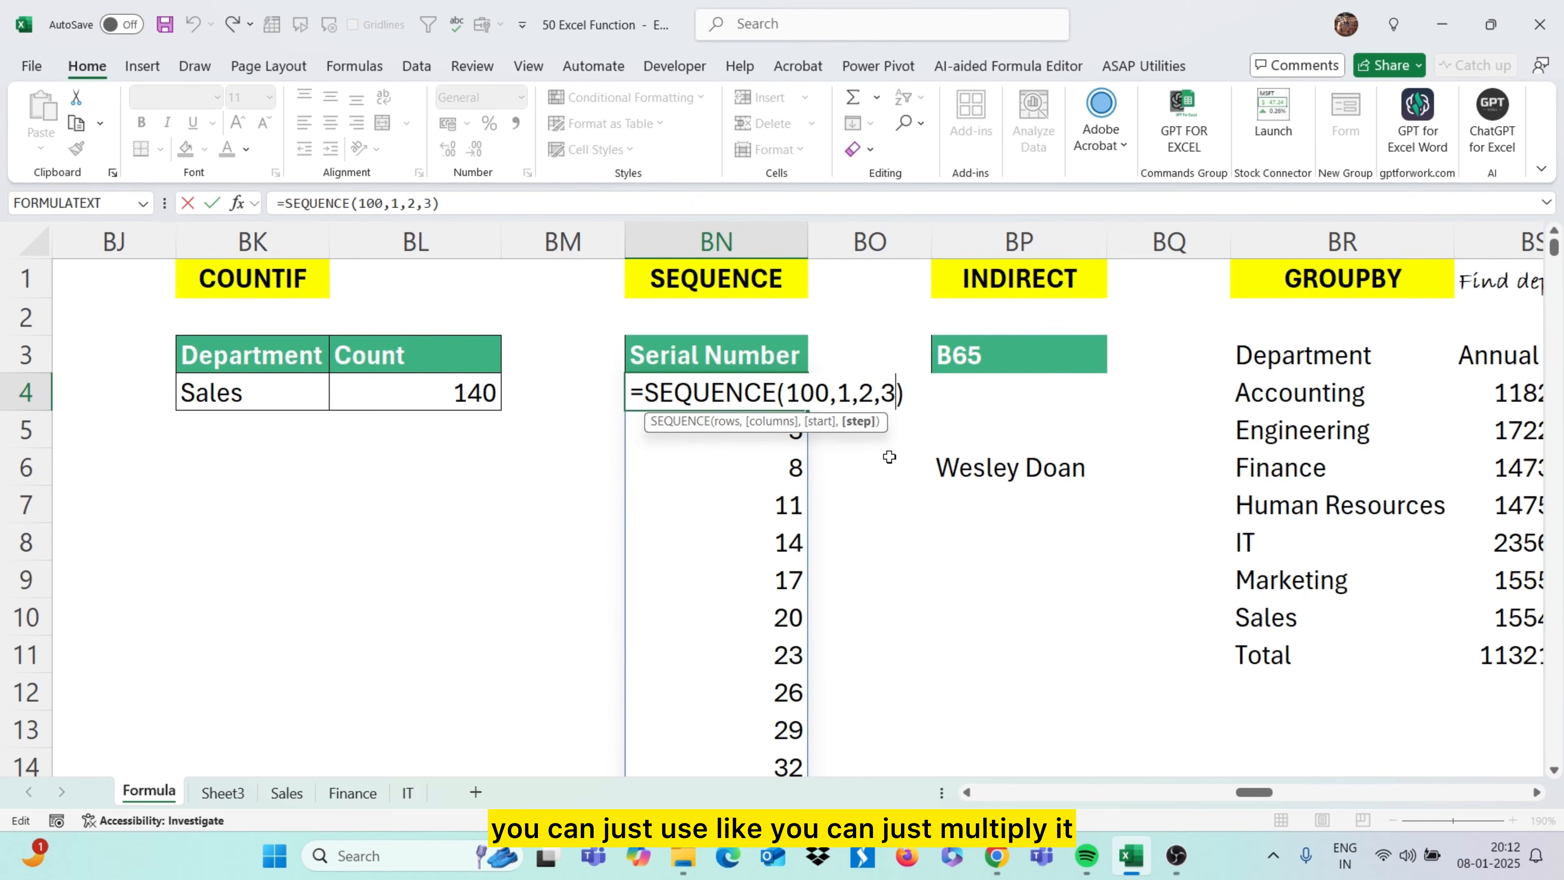
{"action": "key", "text": "End"}
{"action": "type", "text": "*2"}
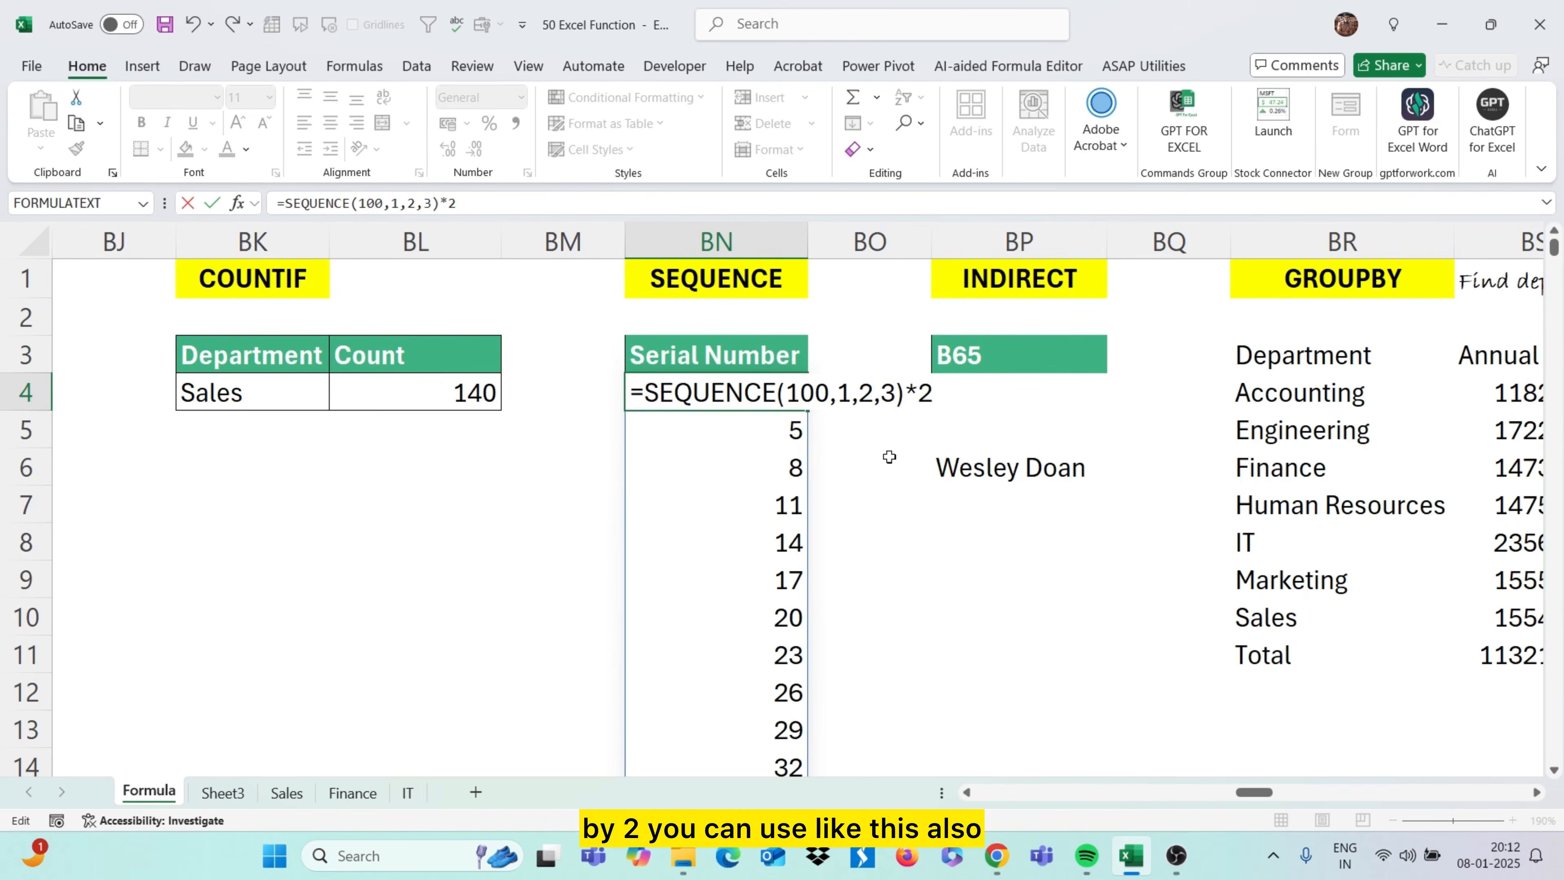
{"action": "key", "text": "Return"}
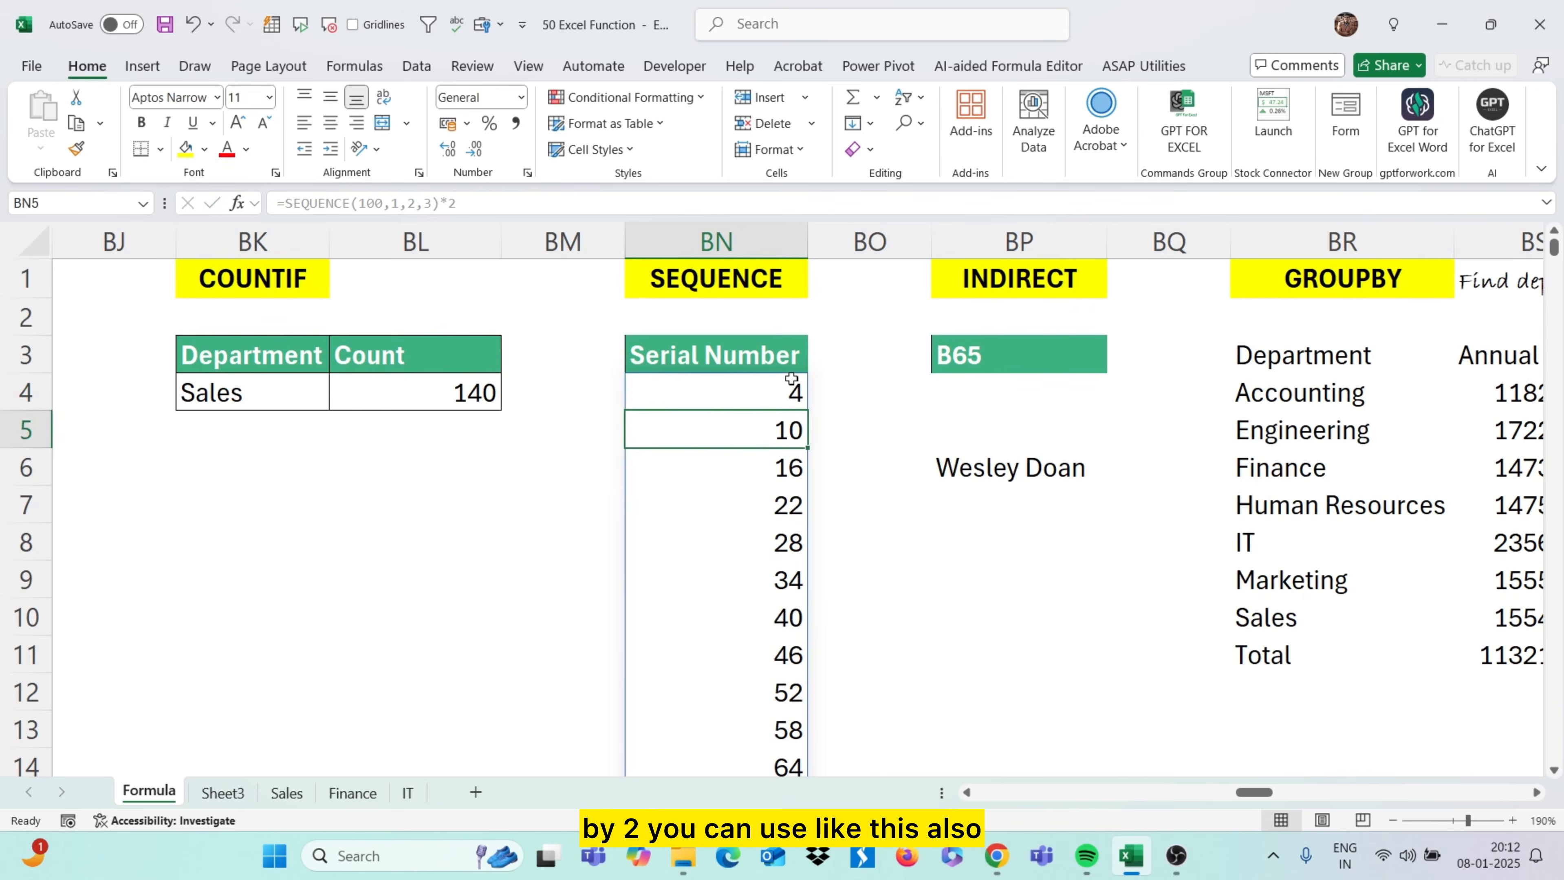
Remove the multiplication by 2 from the SEQUENCE formula in BN4
{"action": "double_click", "coordinate": [764, 392]}
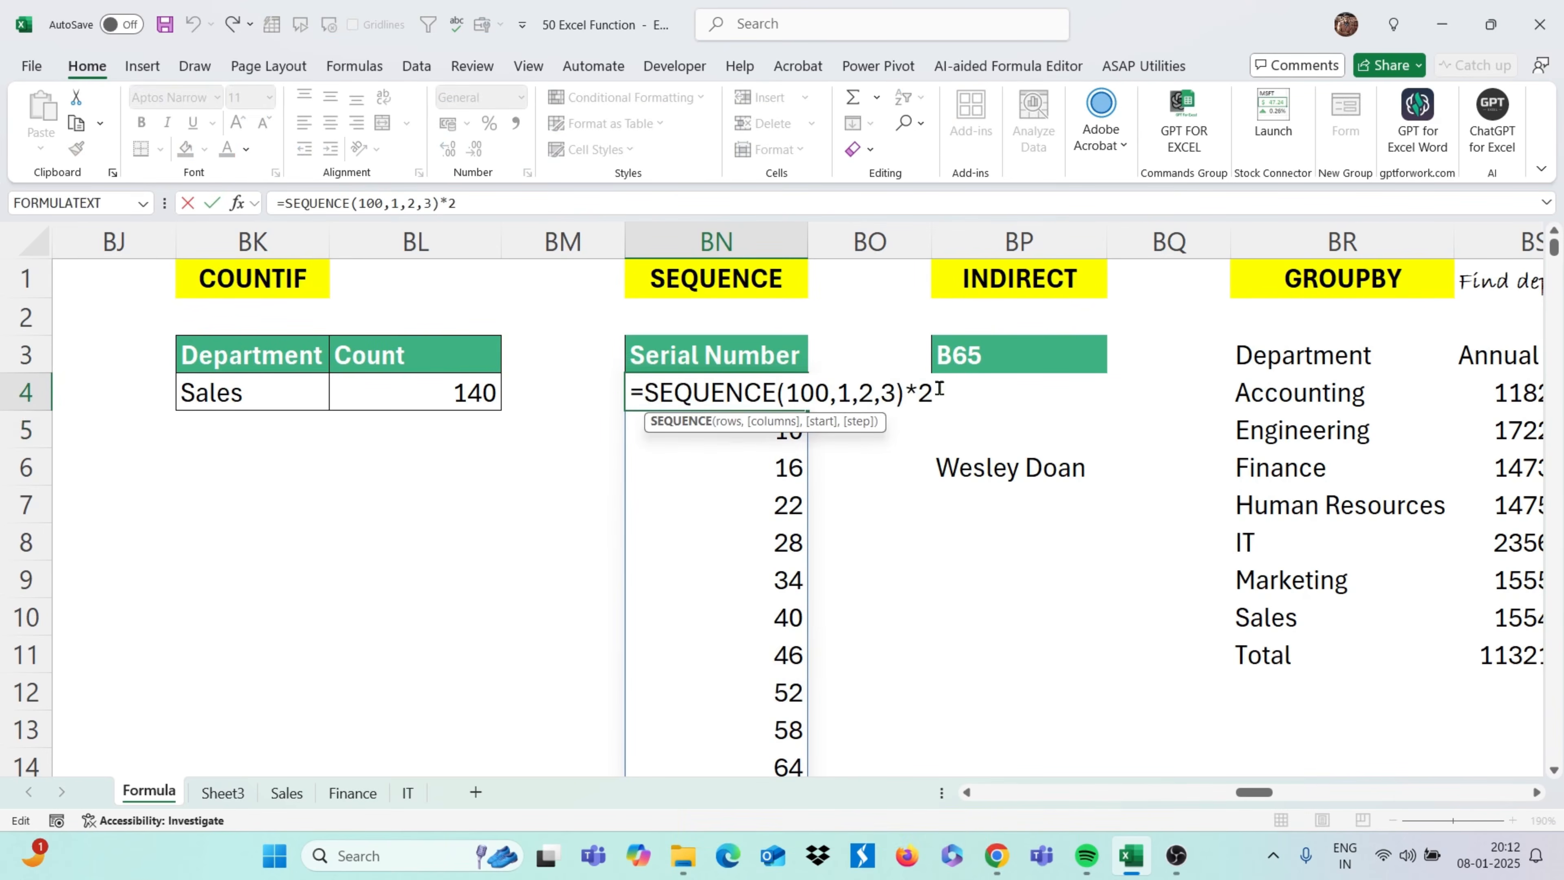
{"action": "key", "text": "End"}
{"action": "key", "text": "BackSpace"}
{"action": "key", "text": "BackSpace"}
{"action": "key", "text": "Return"}
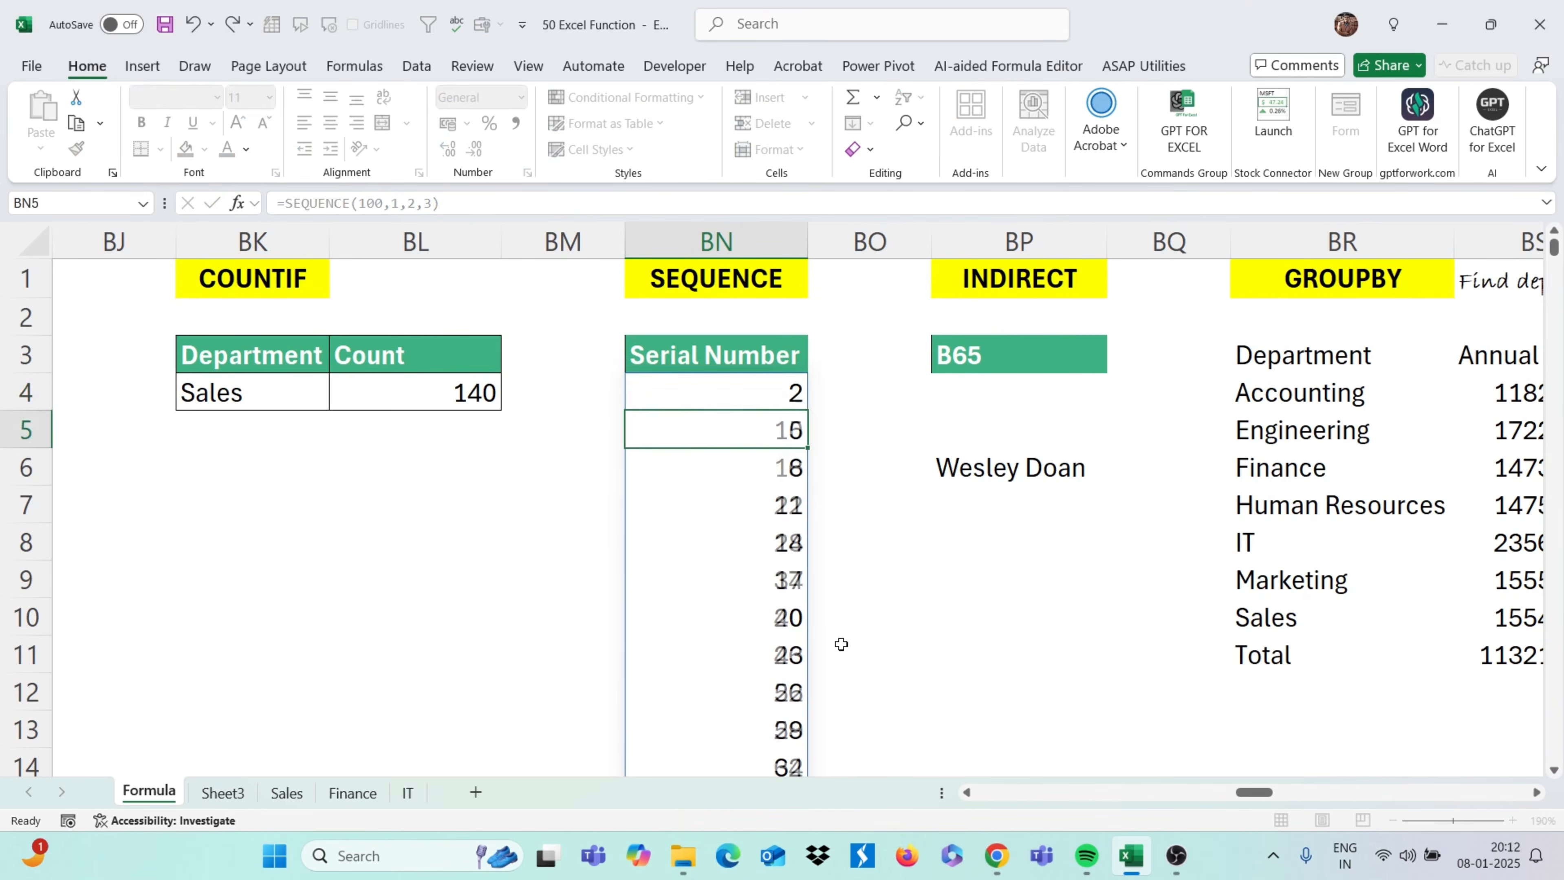
{"action": "left_click", "coordinate": [775, 397]}
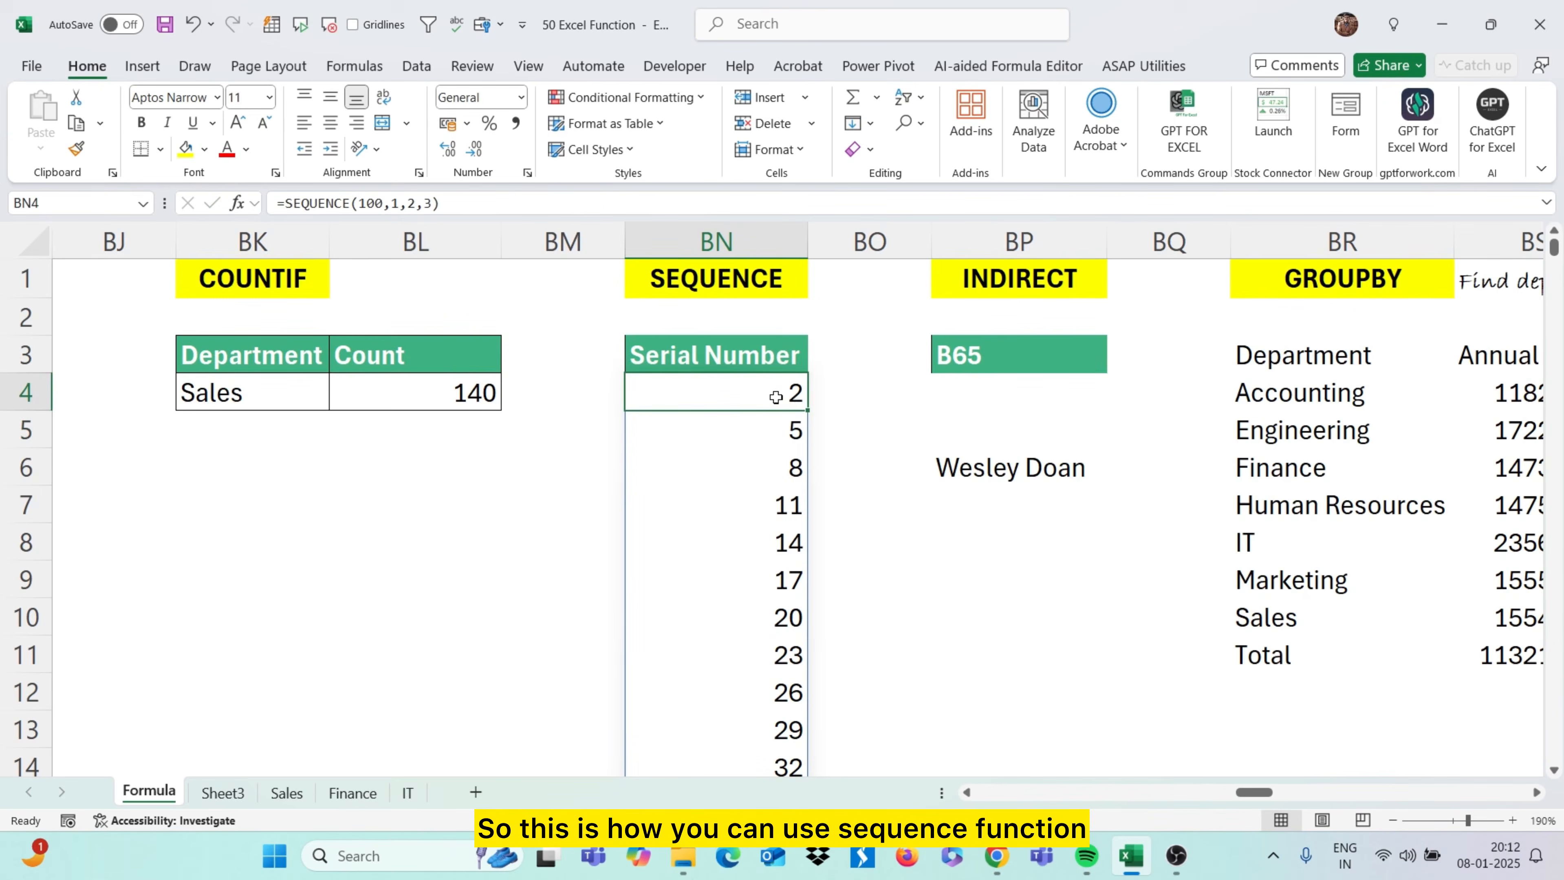
Go to cell B65 in the employee table to check the full name stored there
{"action": "scroll", "coordinate": [947, 678], "scroll_direction": "right", "scroll_amount": 2}
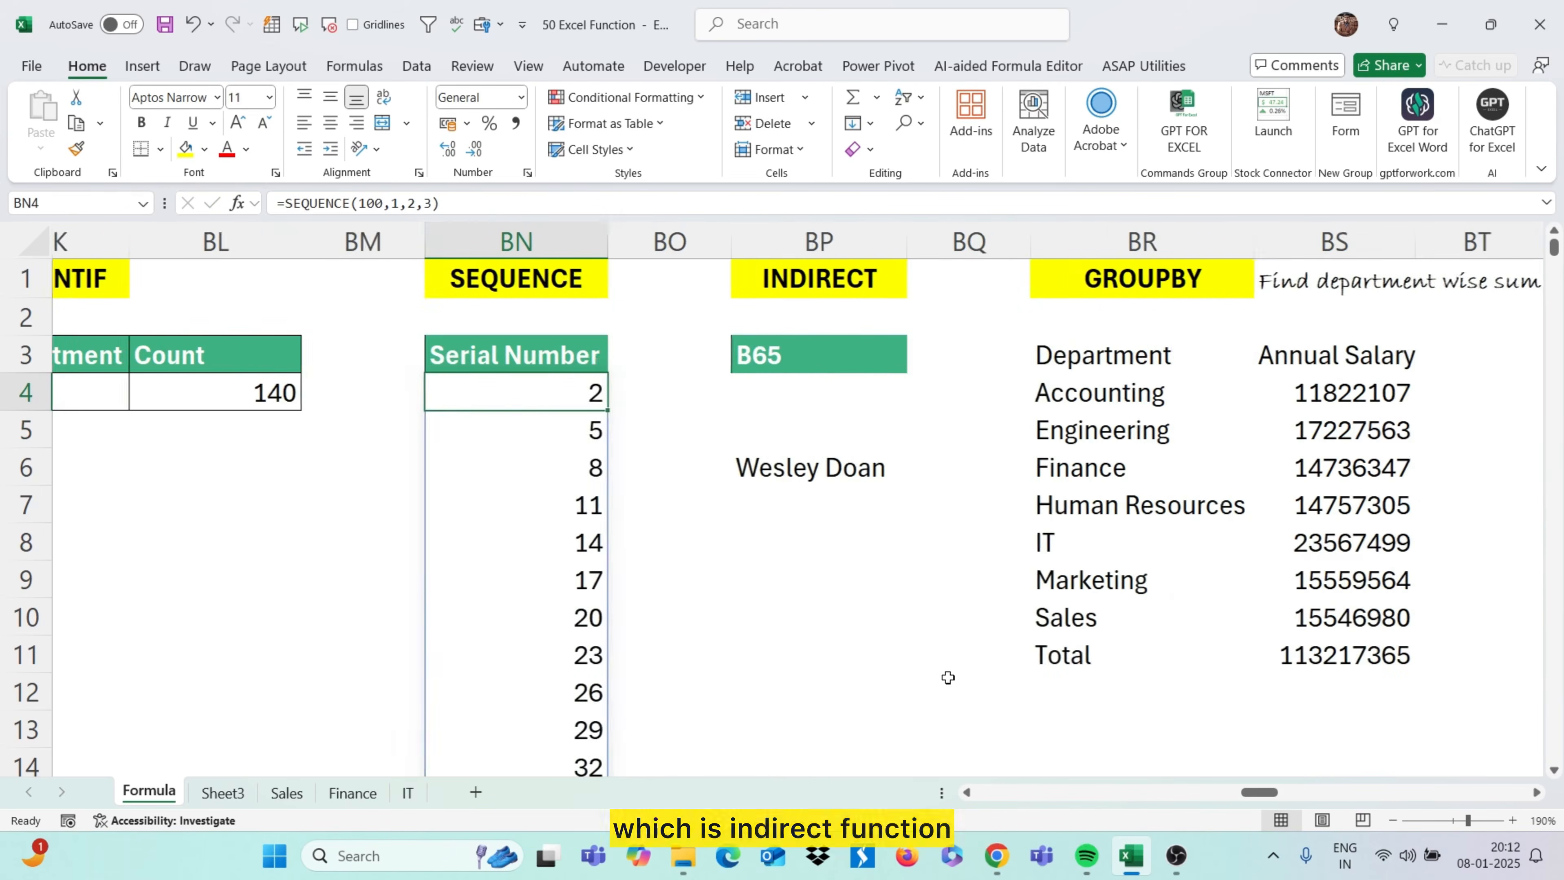
{"action": "scroll", "coordinate": [947, 677], "scroll_direction": "right", "scroll_amount": 2}
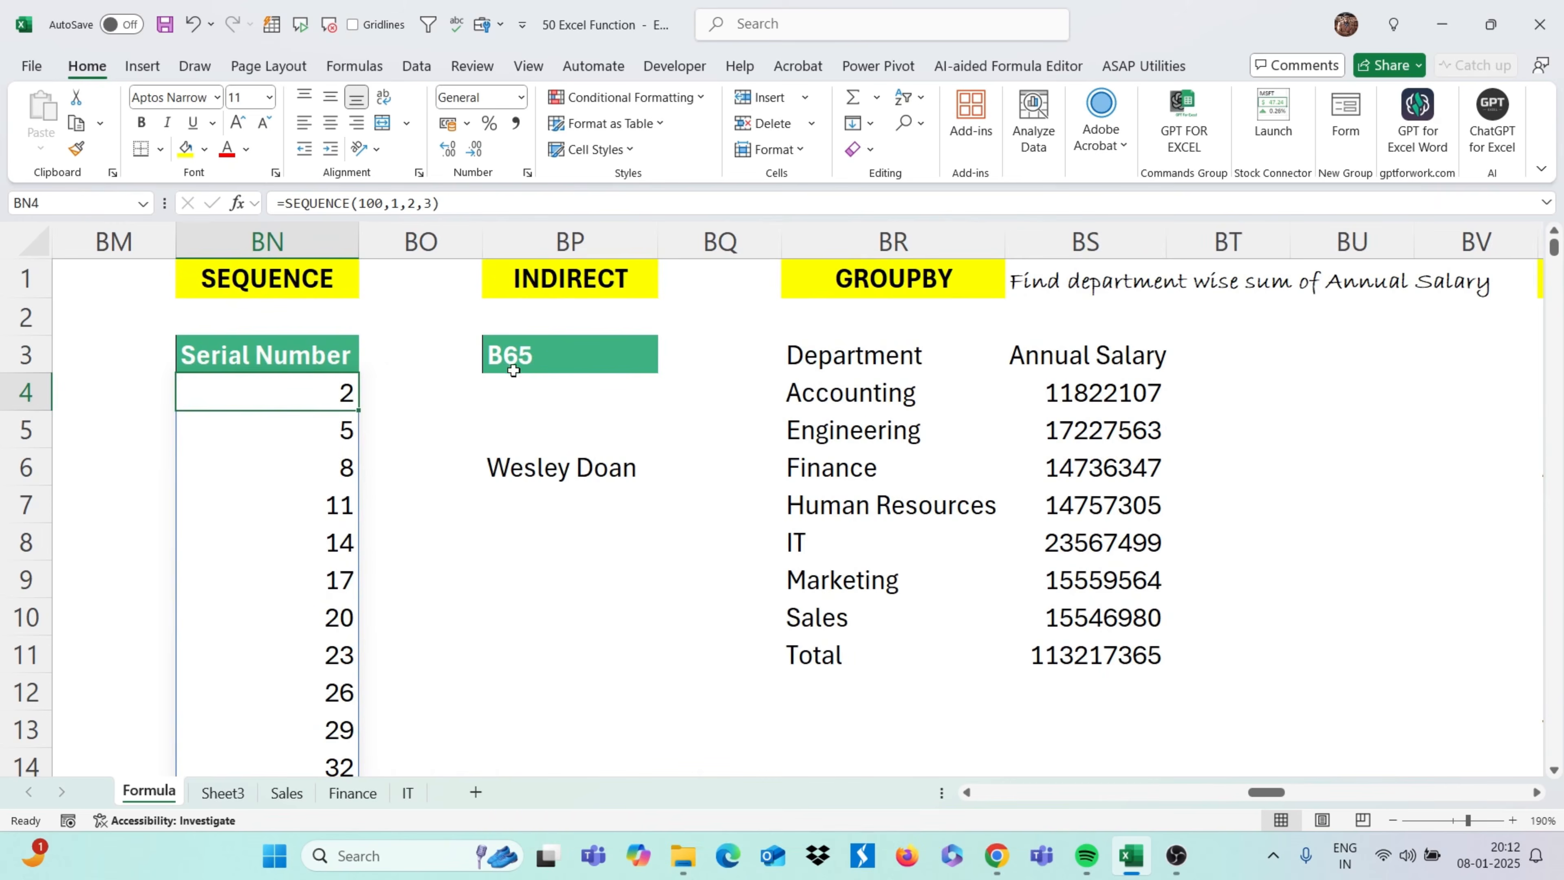
{"action": "left_click", "coordinate": [52, 204]}
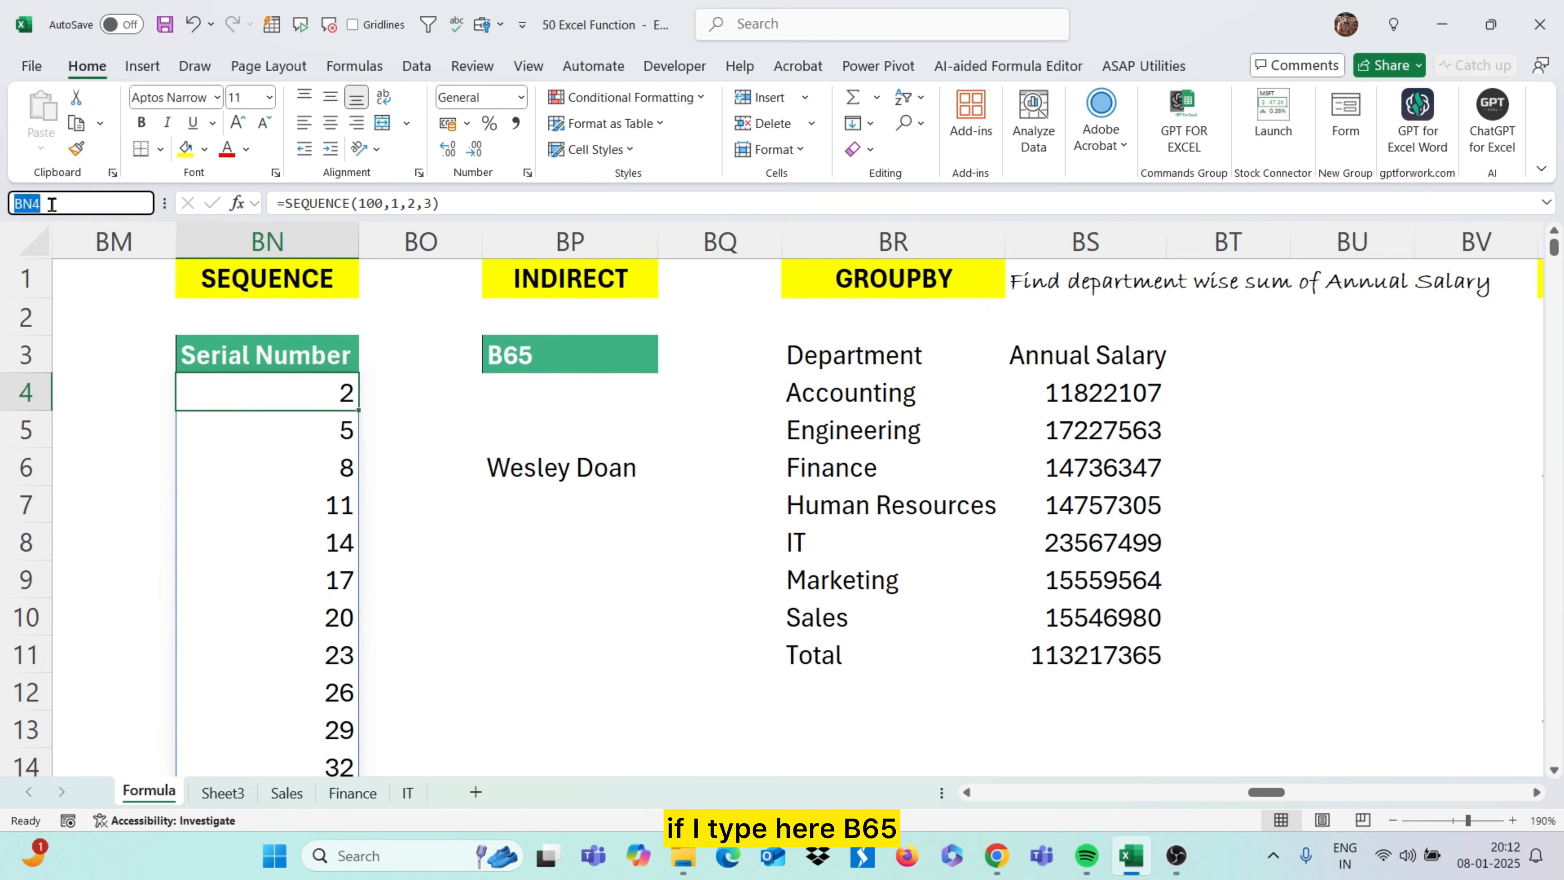
{"action": "type", "text": "b65"}
{"action": "key", "text": "Return"}
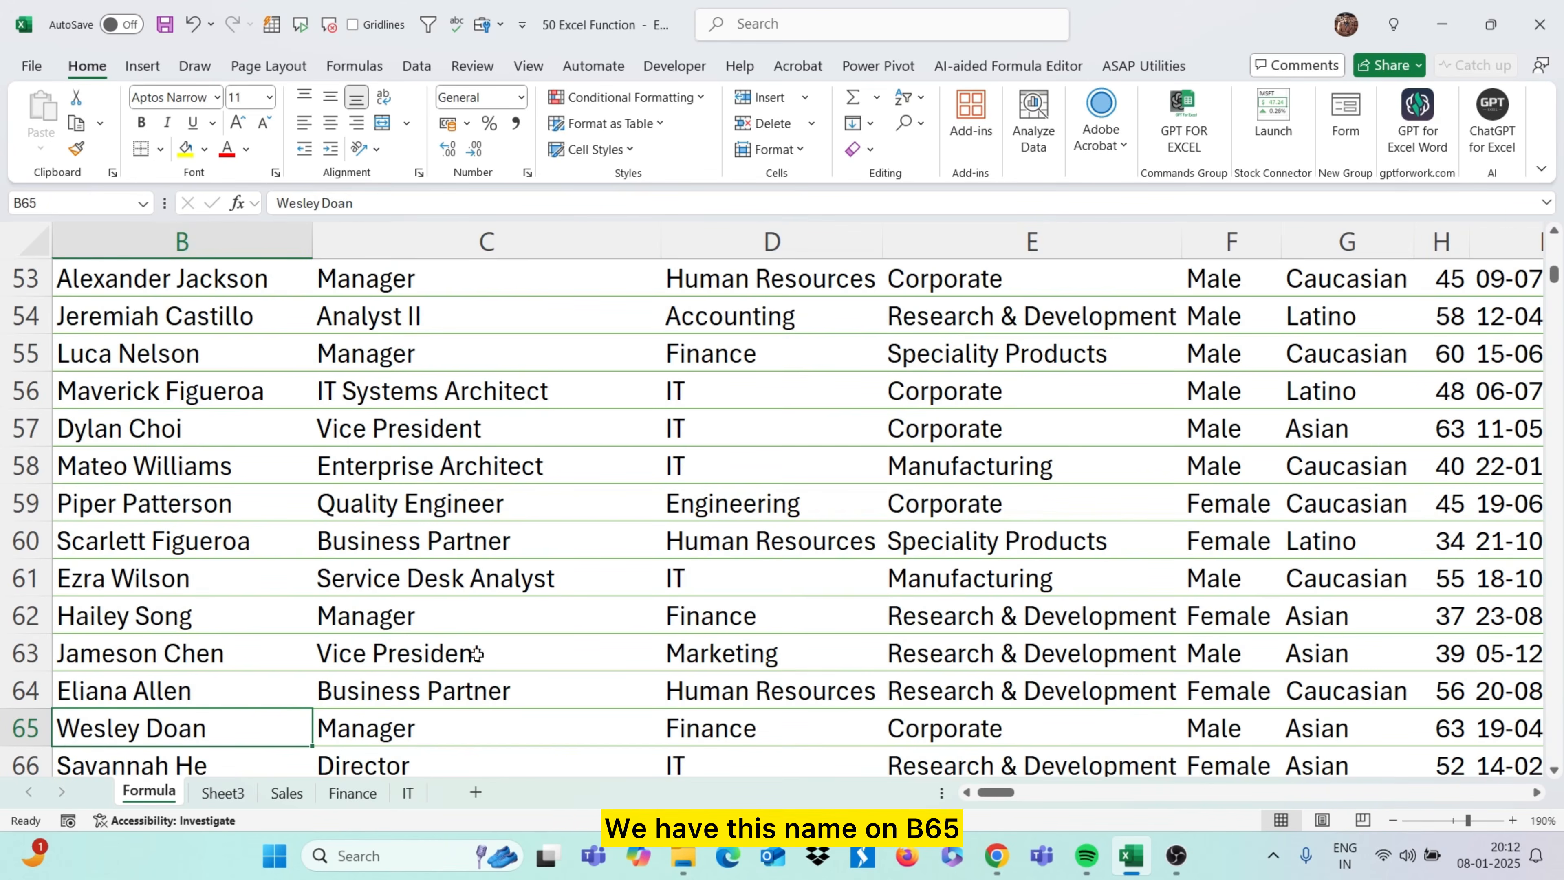
Enter an INDIRECT formula in BP8 that uses BP3 as its reference text
{"action": "scroll", "coordinate": [929, 572], "scroll_direction": "right", "scroll_amount": 5}
{"action": "scroll", "coordinate": [930, 574], "scroll_direction": "up", "scroll_amount": 14}
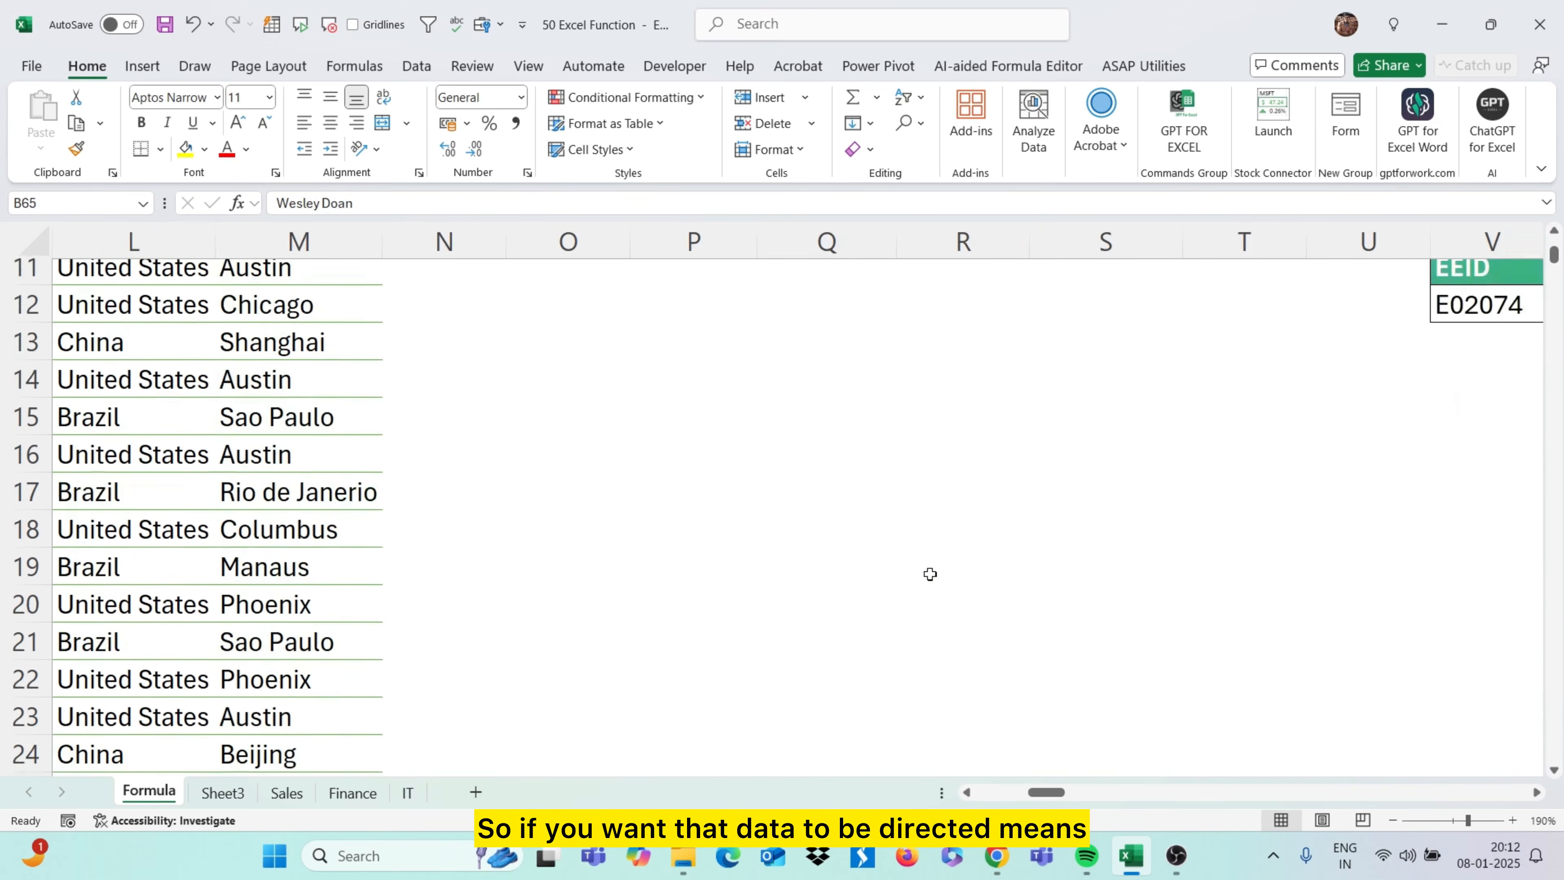
{"action": "scroll", "coordinate": [930, 574], "scroll_direction": "up", "scroll_amount": 3}
{"action": "scroll", "coordinate": [930, 574], "scroll_direction": "right", "scroll_amount": 14}
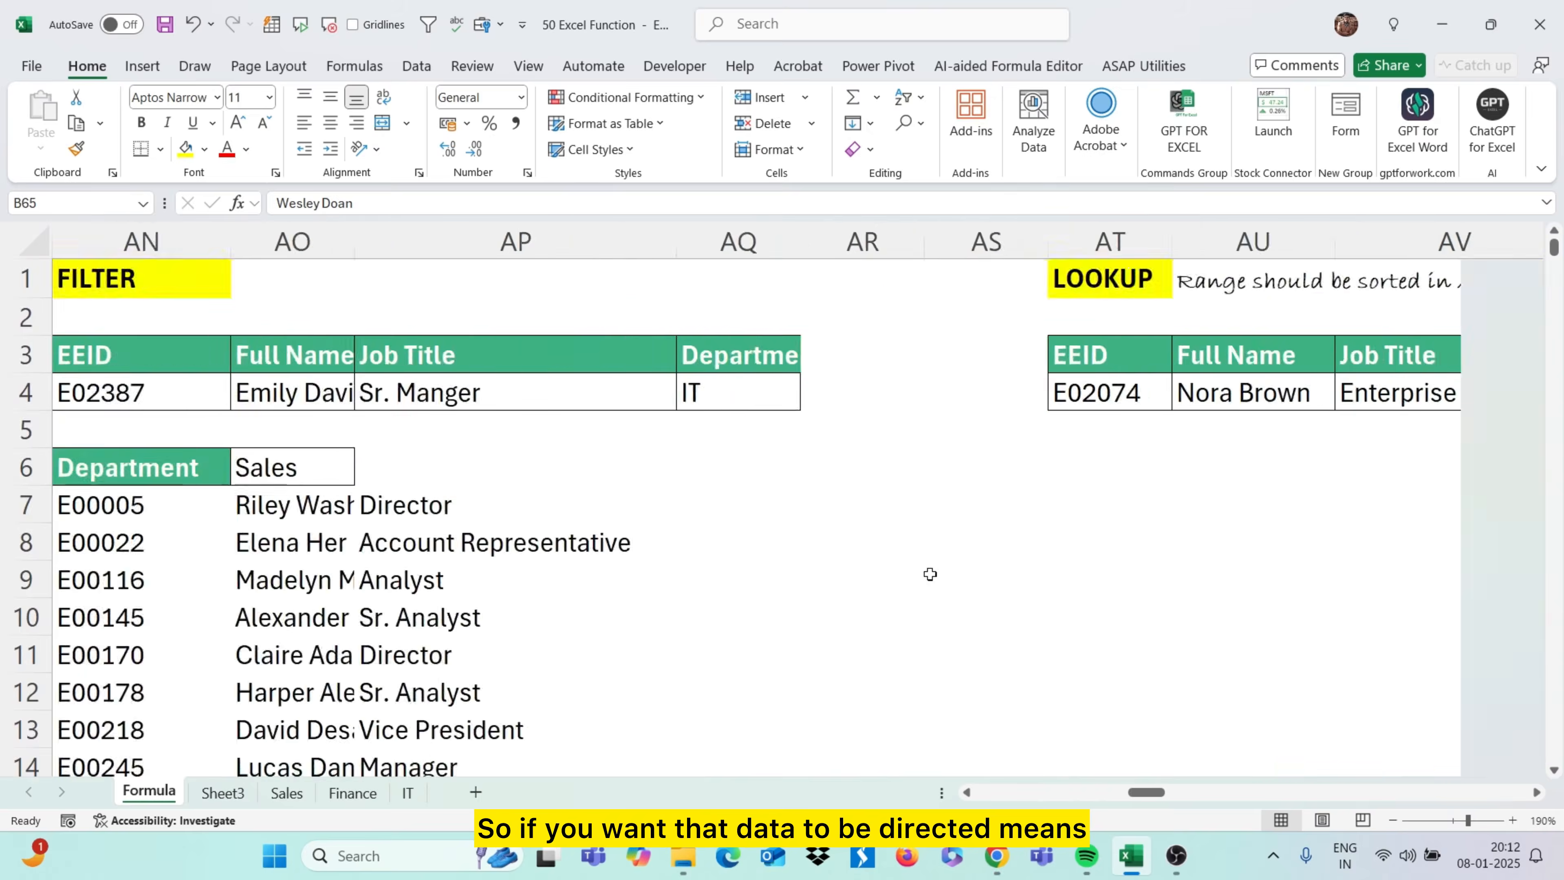
{"action": "scroll", "coordinate": [930, 574], "scroll_direction": "right", "scroll_amount": 10}
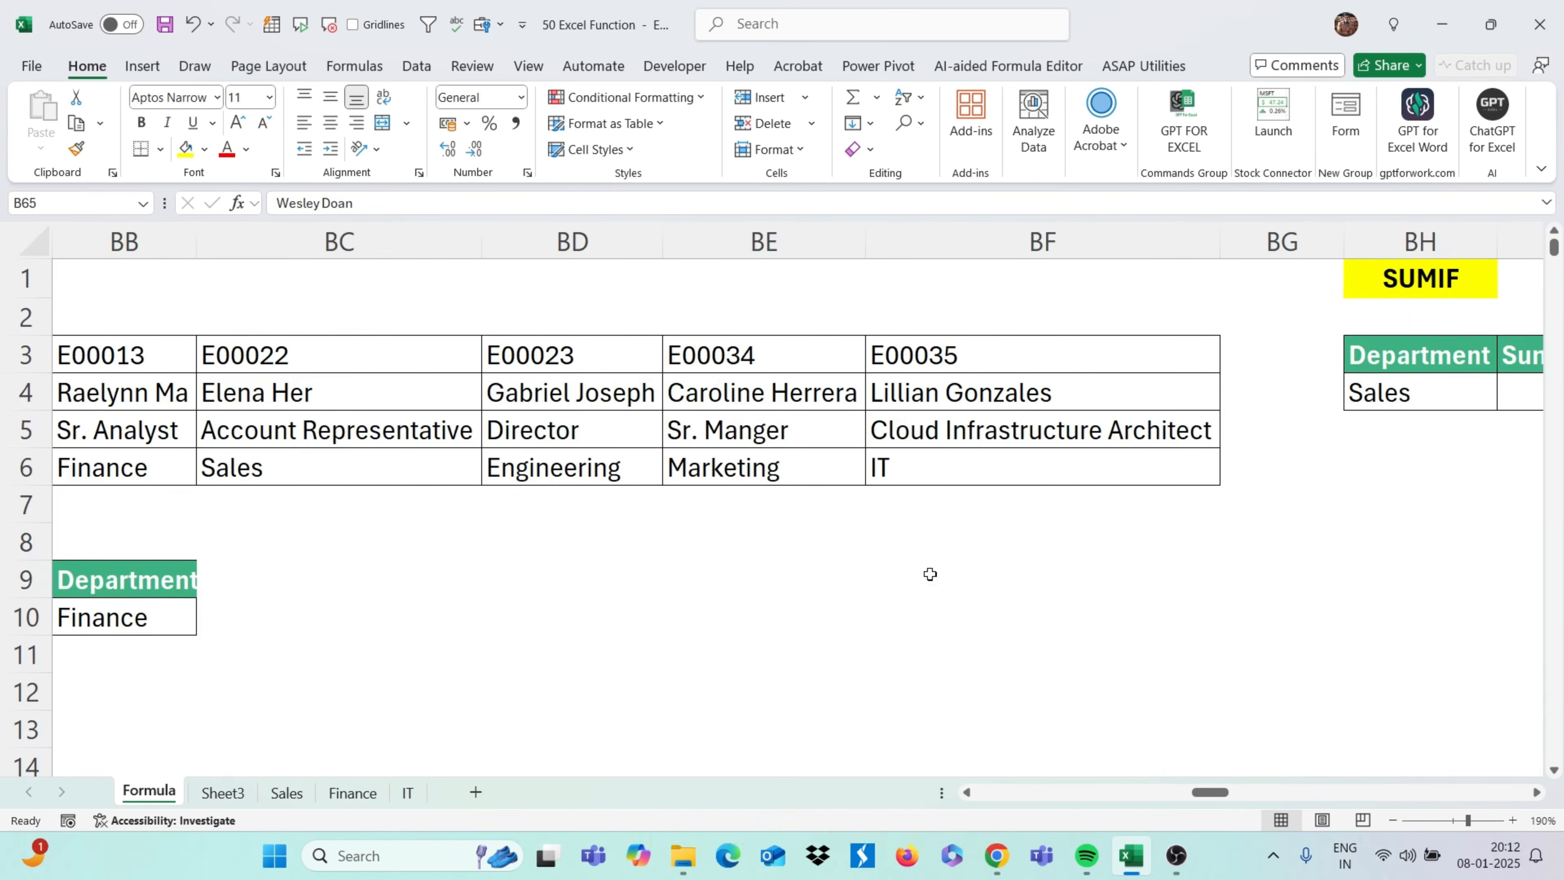
{"action": "scroll", "coordinate": [931, 574], "scroll_direction": "right", "scroll_amount": 12}
{"action": "scroll", "coordinate": [930, 574], "scroll_direction": "left", "scroll_amount": 2}
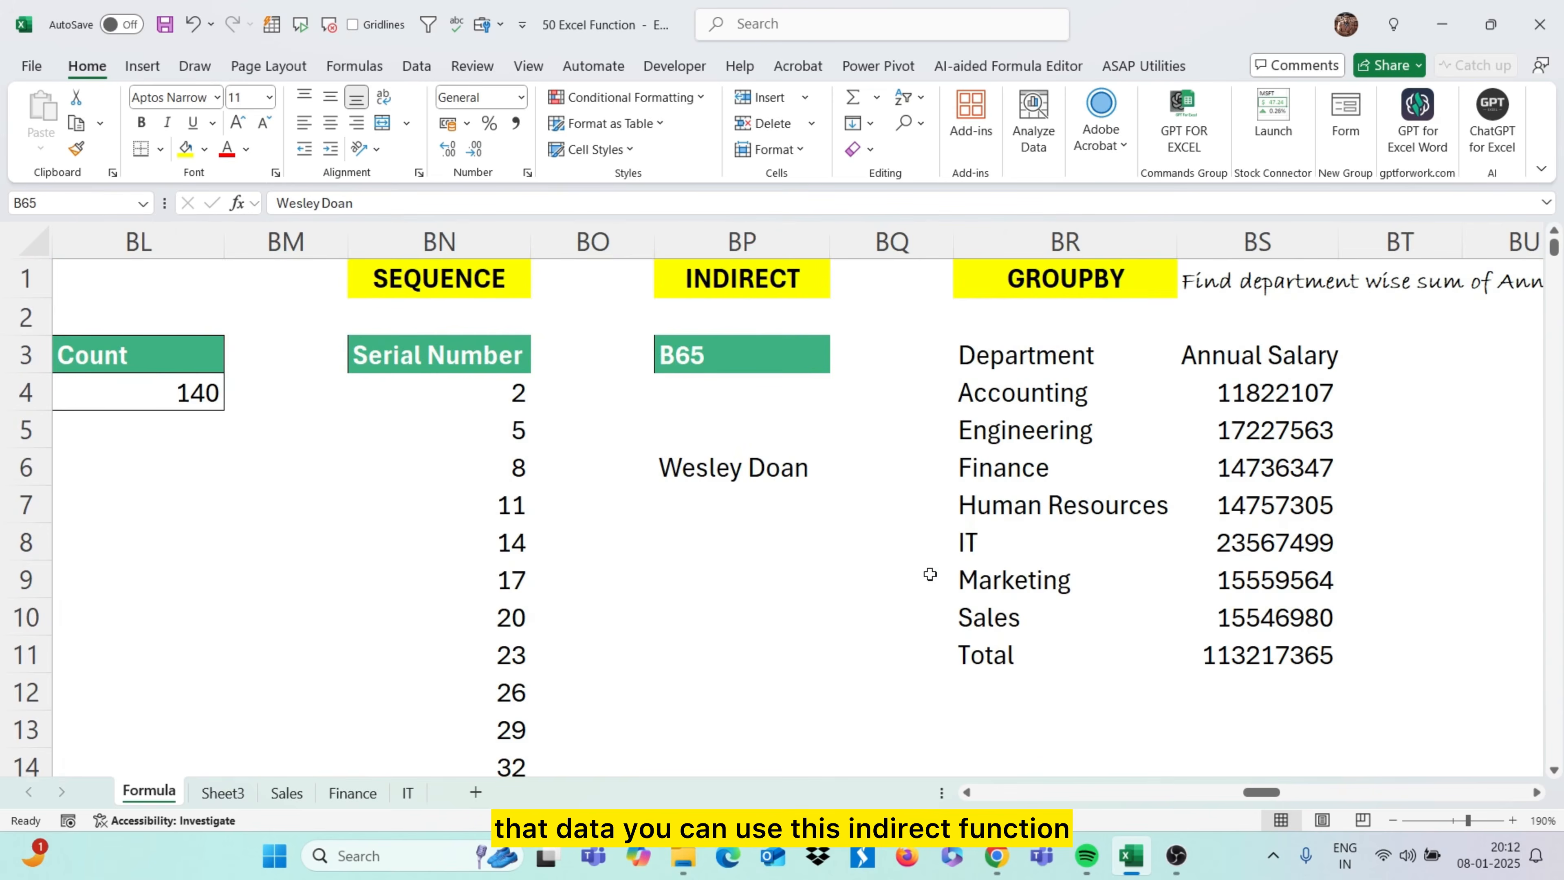
{"action": "left_click", "coordinate": [734, 541]}
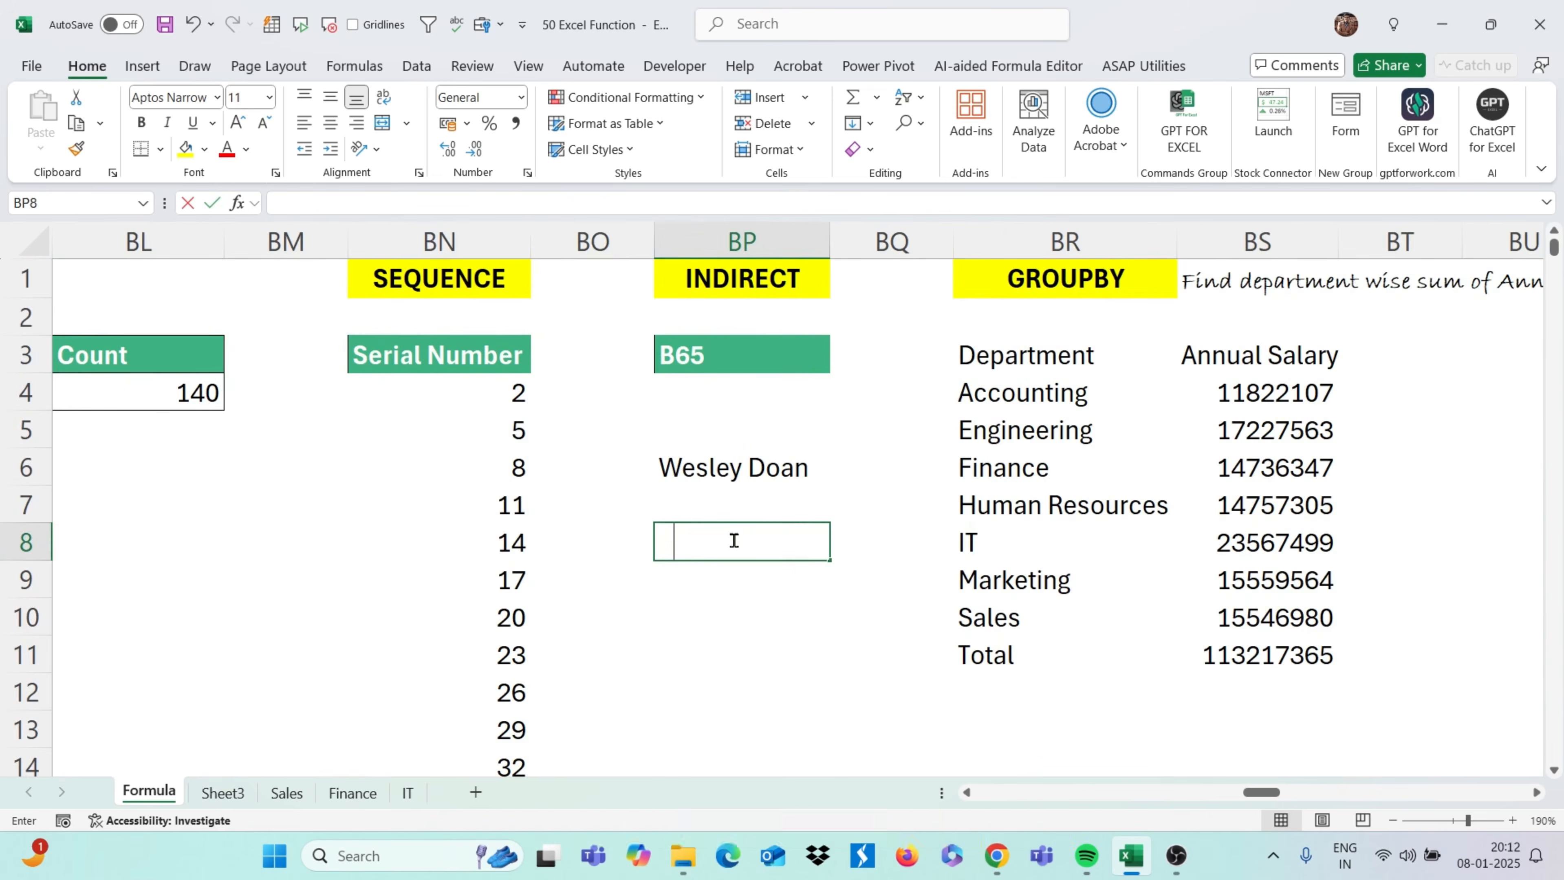
{"action": "type", "text": "=indi"}
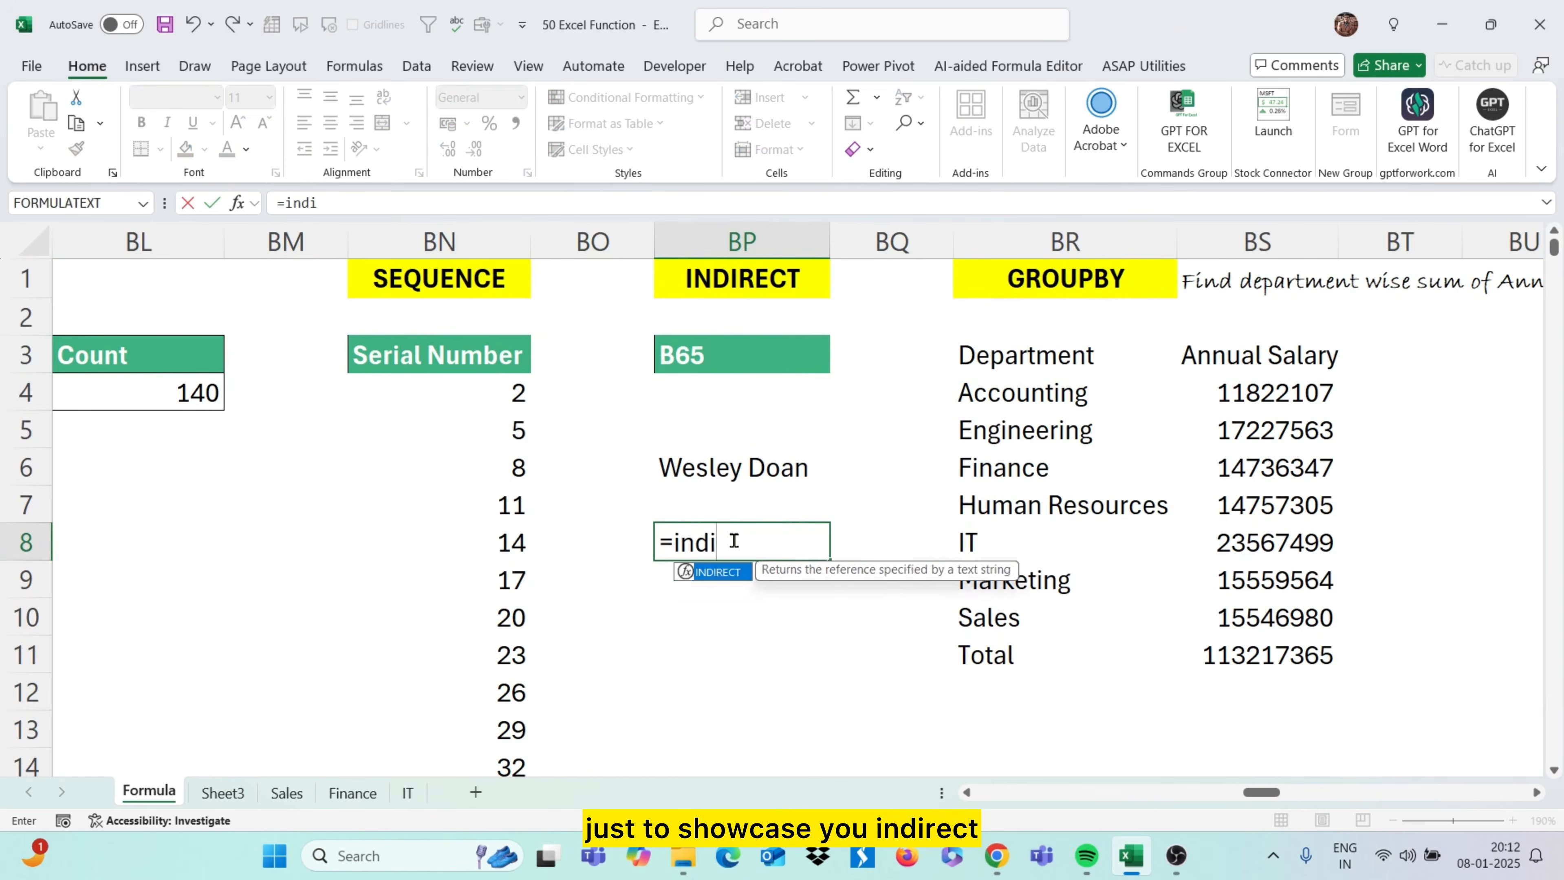
{"action": "key", "text": "Tab"}
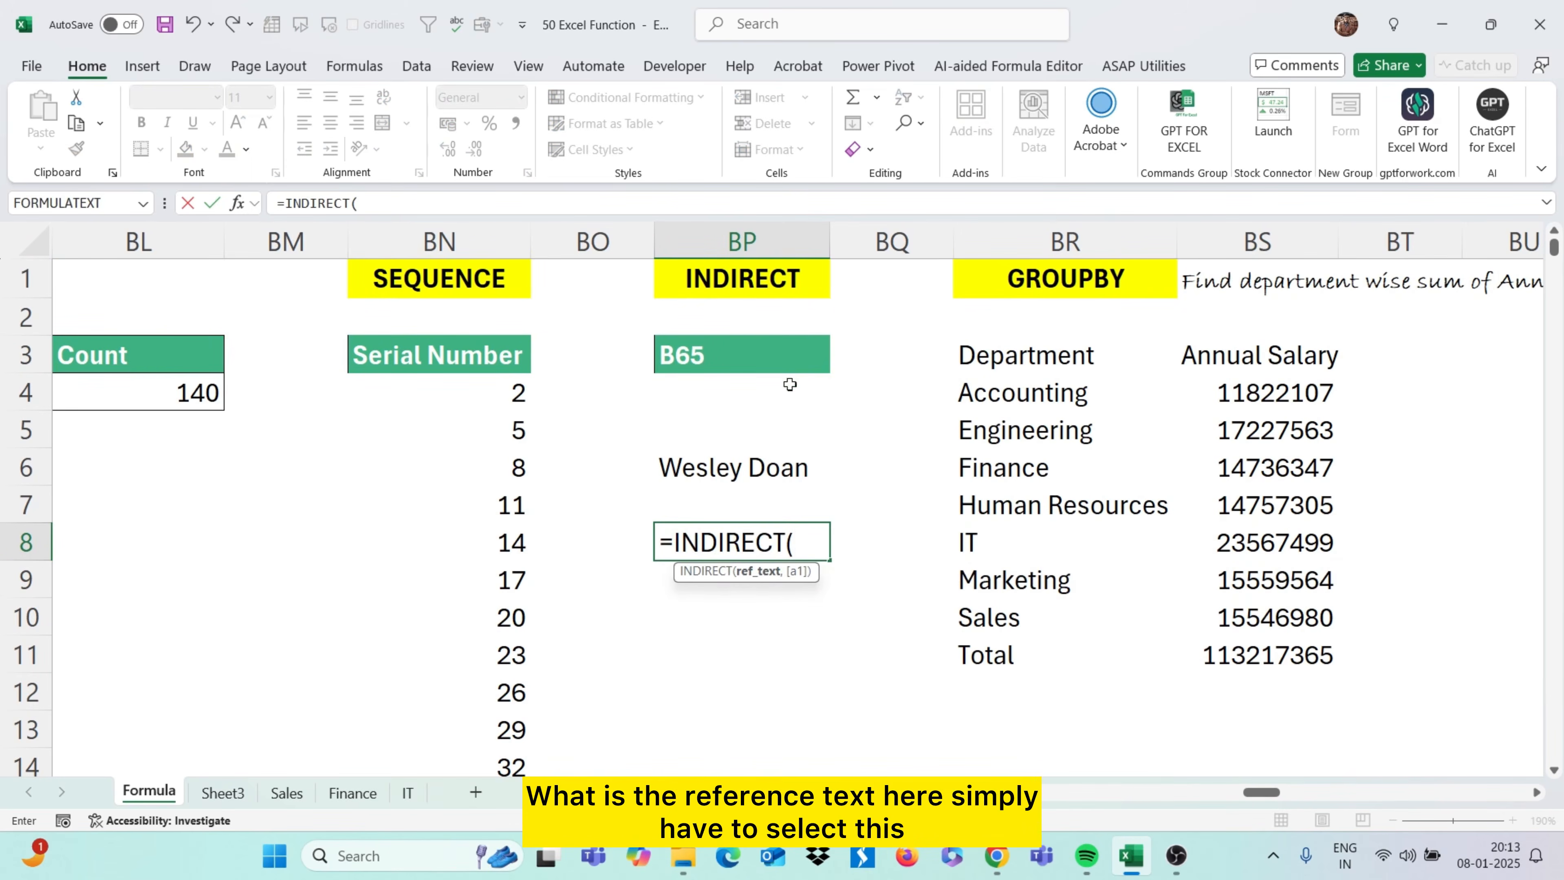
{"action": "left_click", "coordinate": [800, 361]}
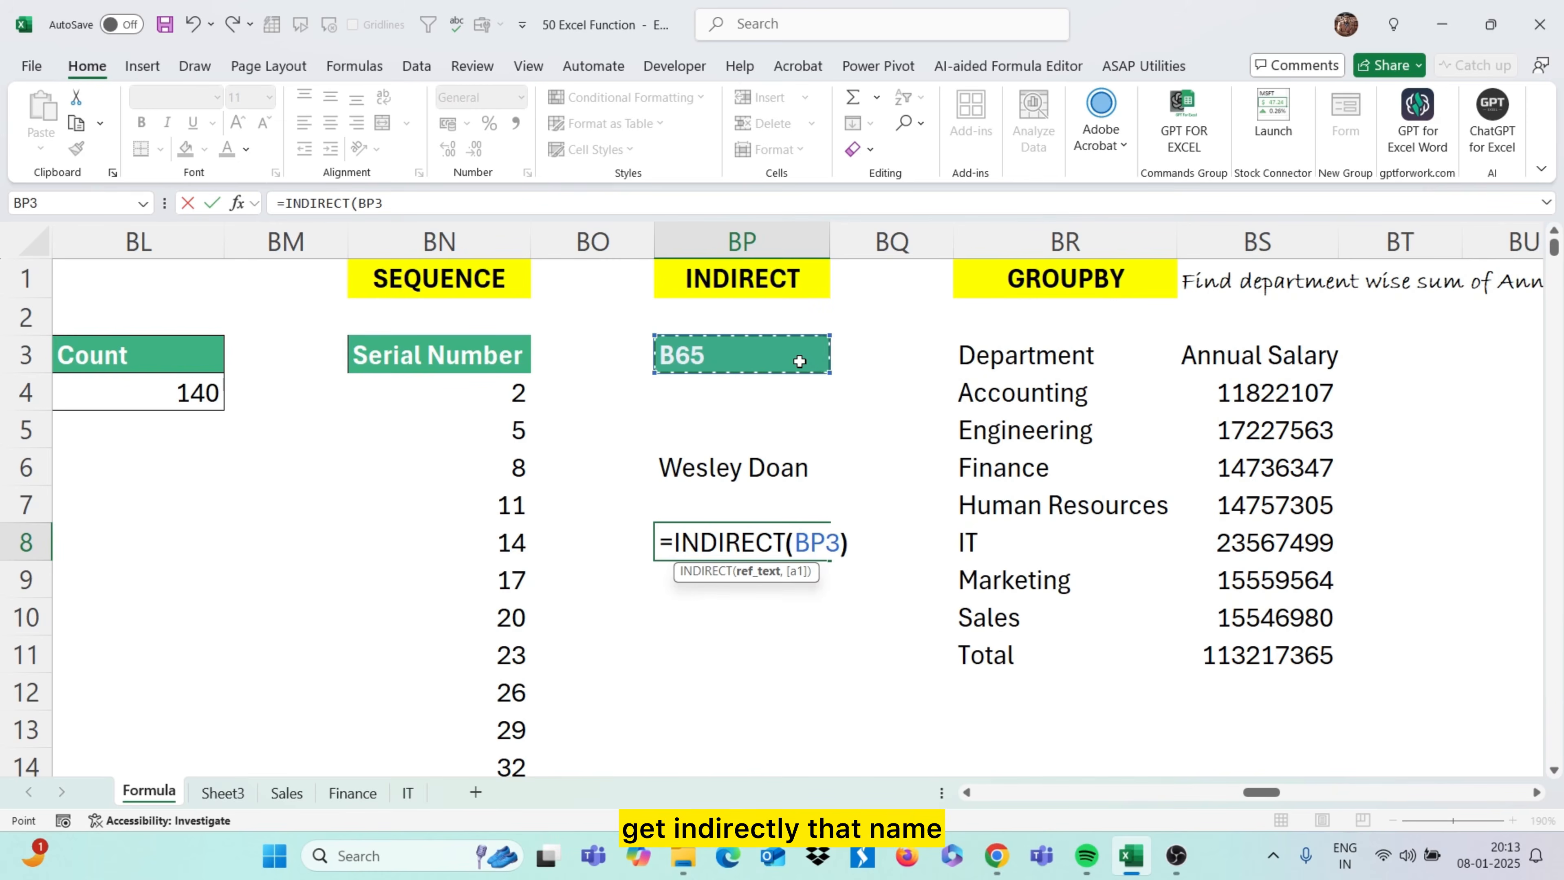
{"action": "type", "text": ")"}
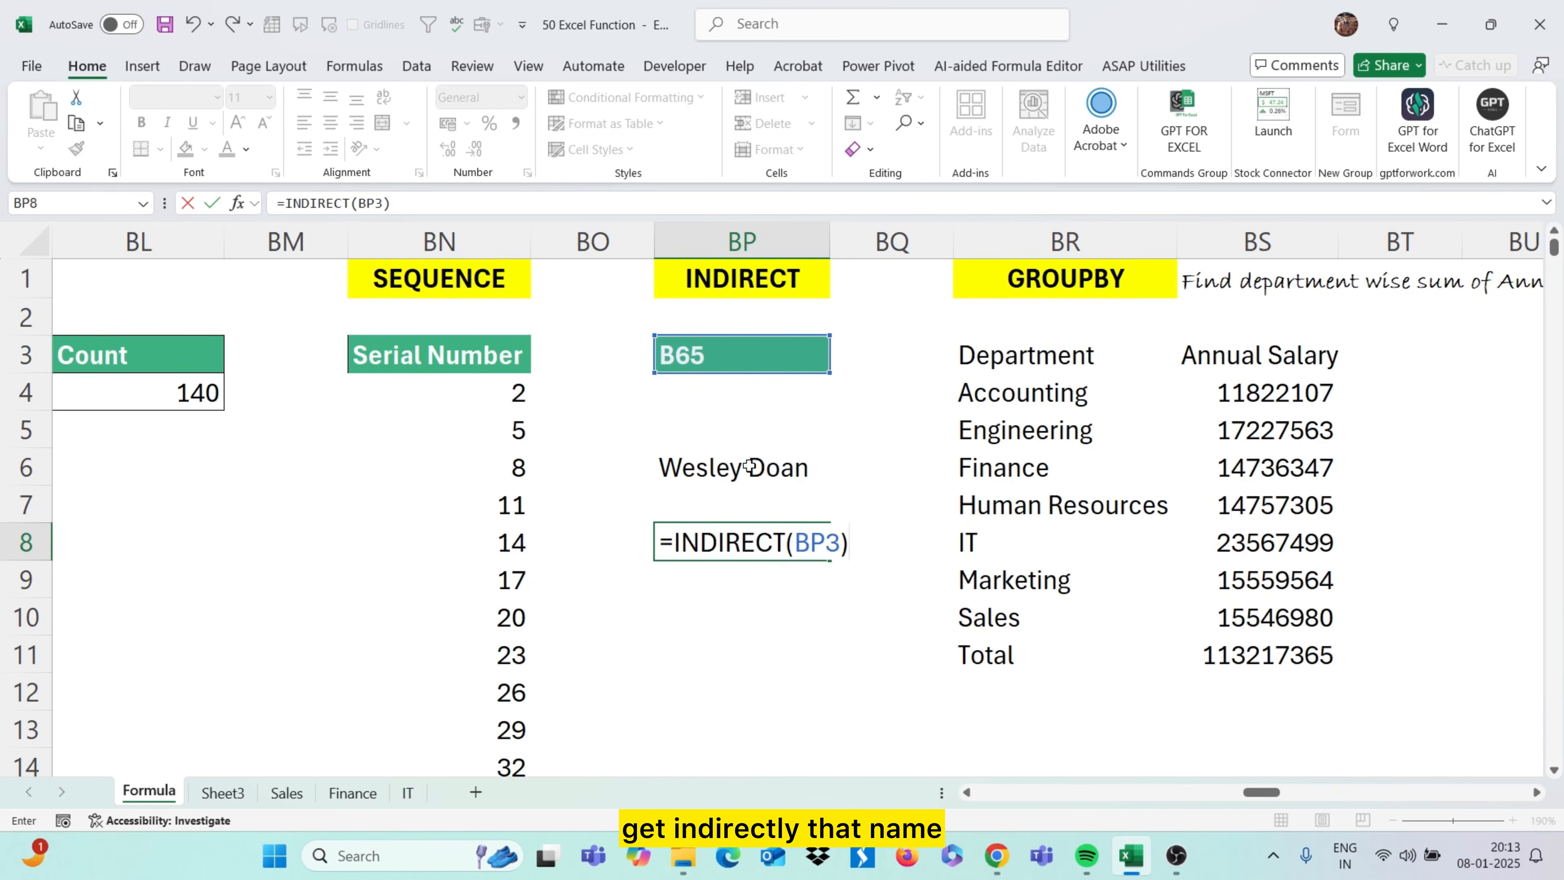
{"action": "key", "text": "Return"}
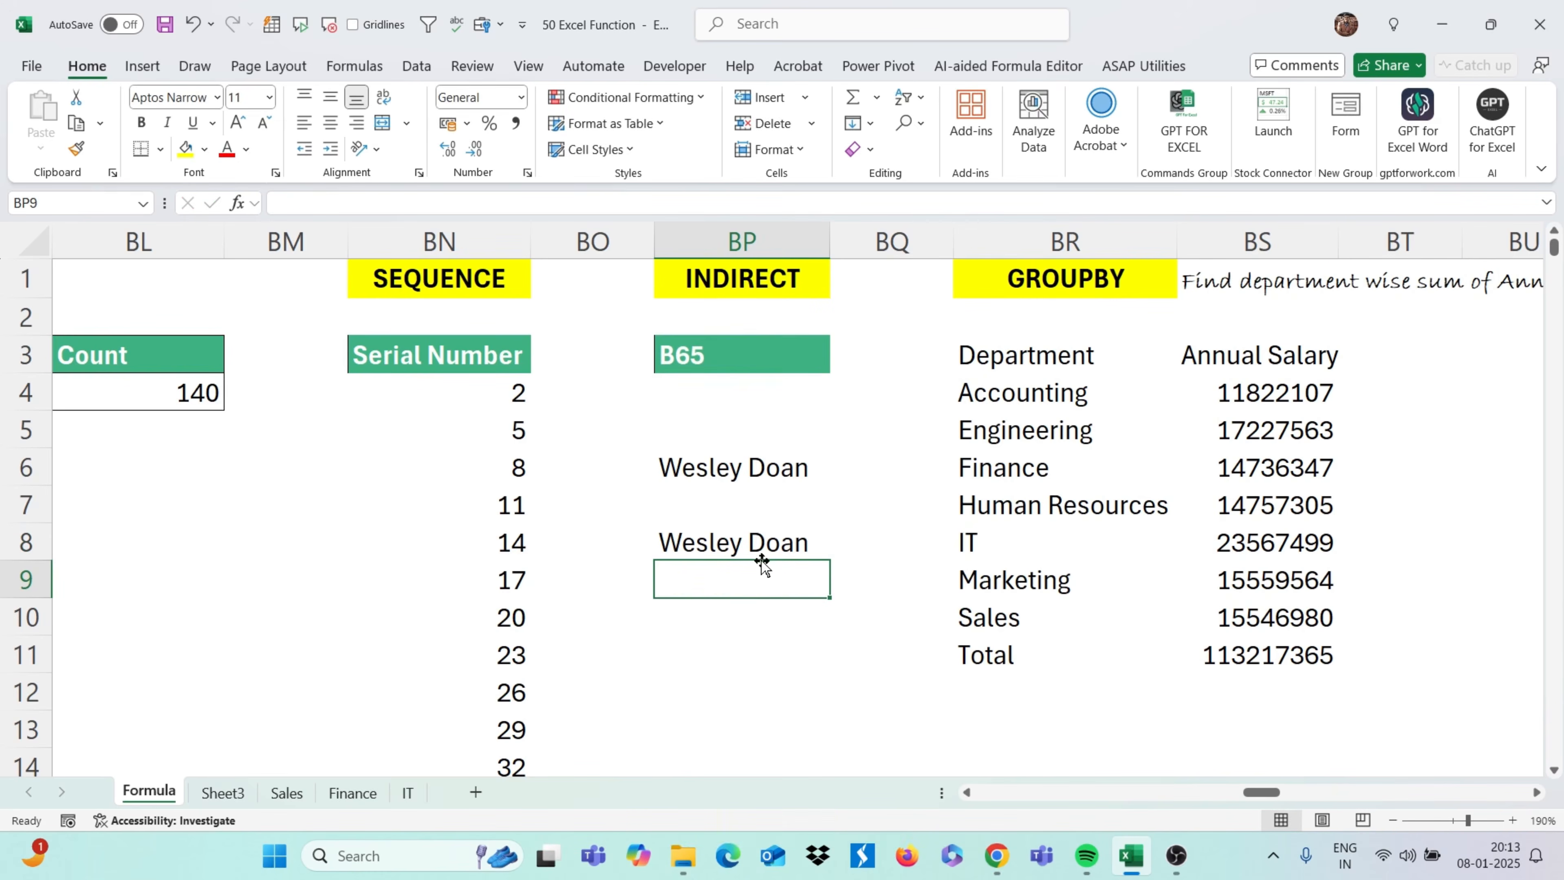
{"action": "left_click", "coordinate": [771, 543]}
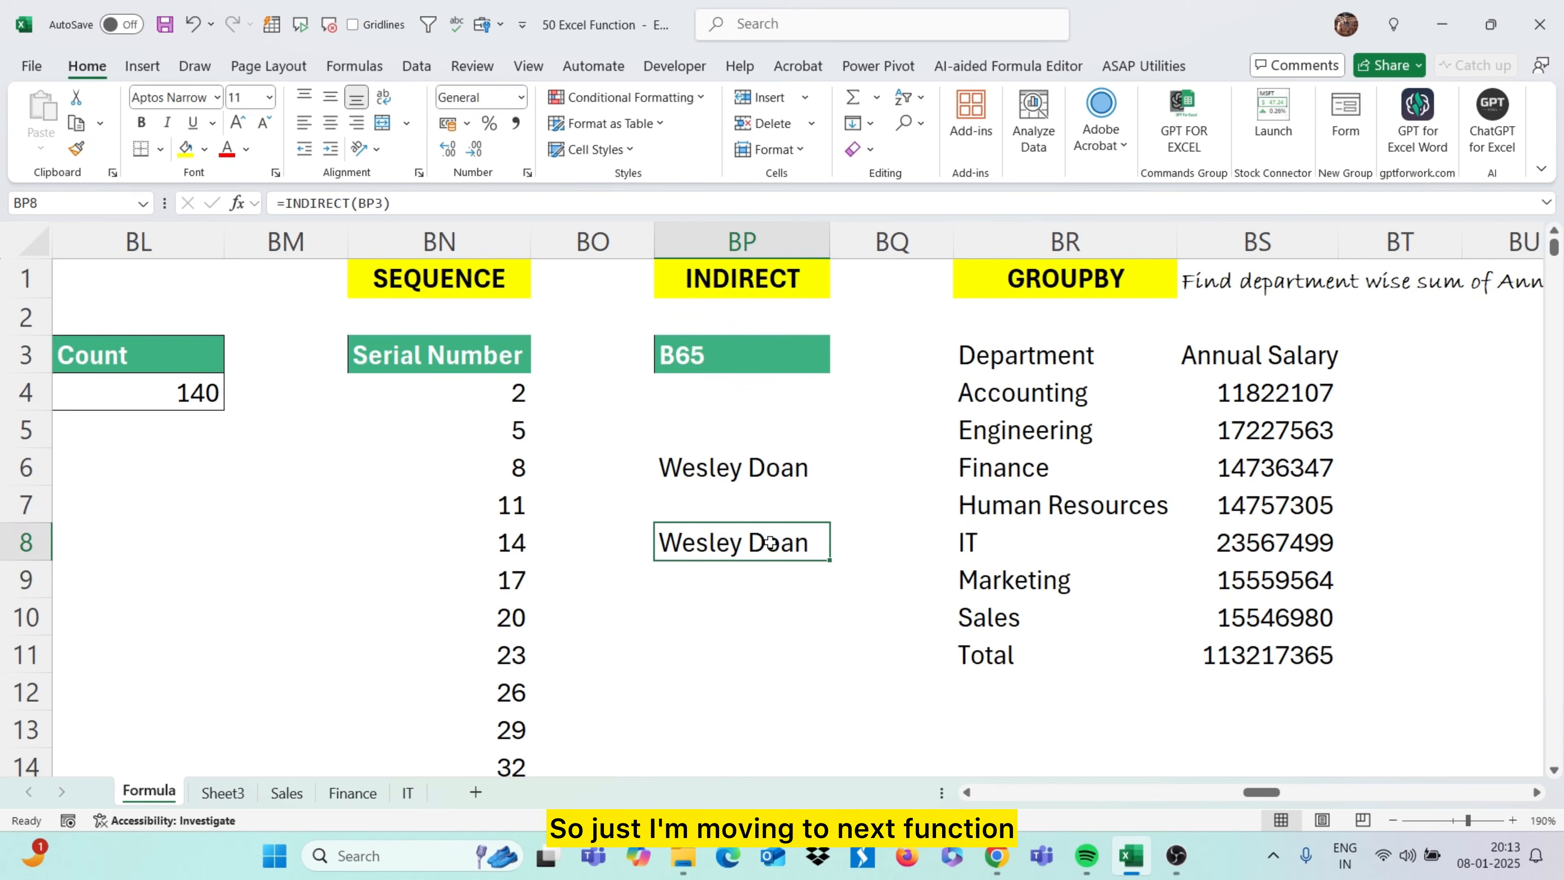
Clear the existing department and salary summary from BR3:BS12 under the GROUPBY heading
{"action": "scroll", "coordinate": [771, 543], "scroll_direction": "right", "scroll_amount": 3}
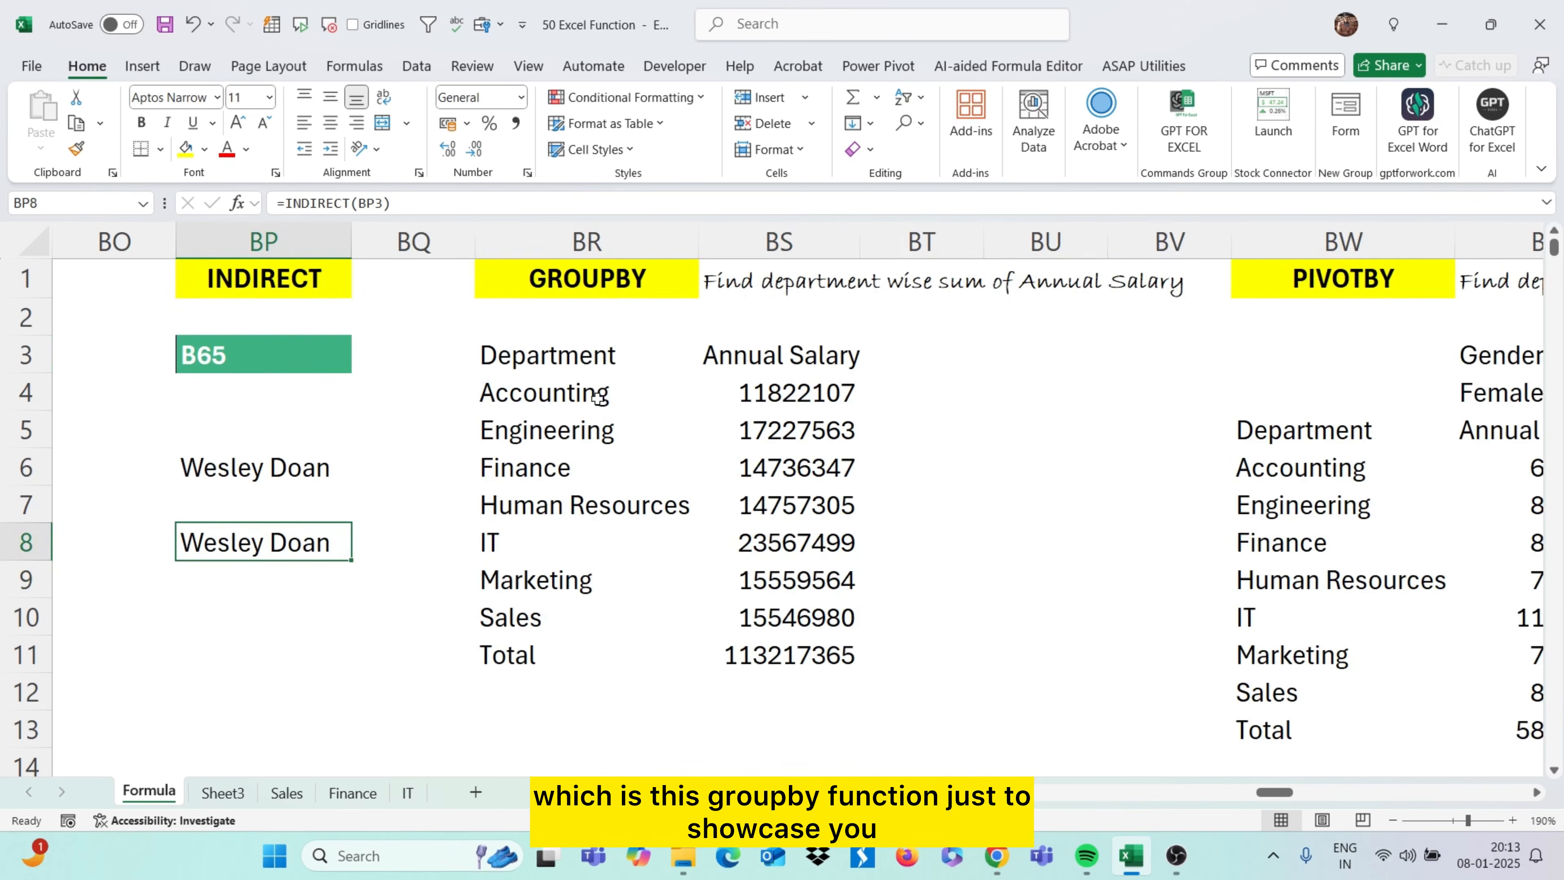
{"action": "left_click_drag", "start_coordinate": [593, 361], "coordinate": [773, 677]}
{"action": "key", "text": "Delete"}
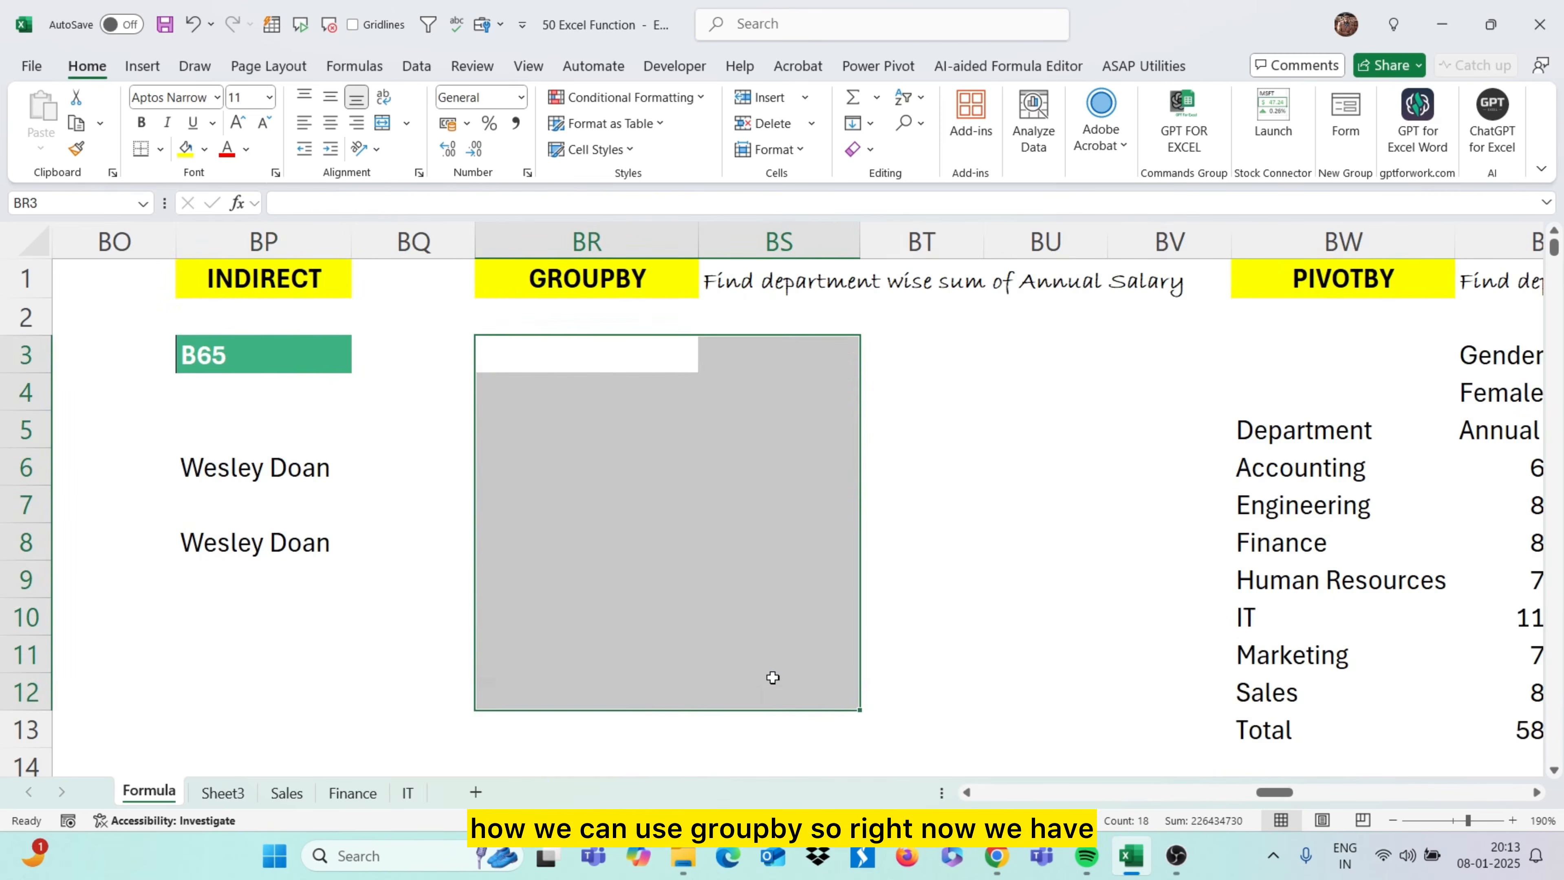
Begin a GROUPBY formula in BR3 with the Department range D2:D1001 as the row fields
{"action": "key", "text": "Up"}
{"action": "key", "text": "Down"}
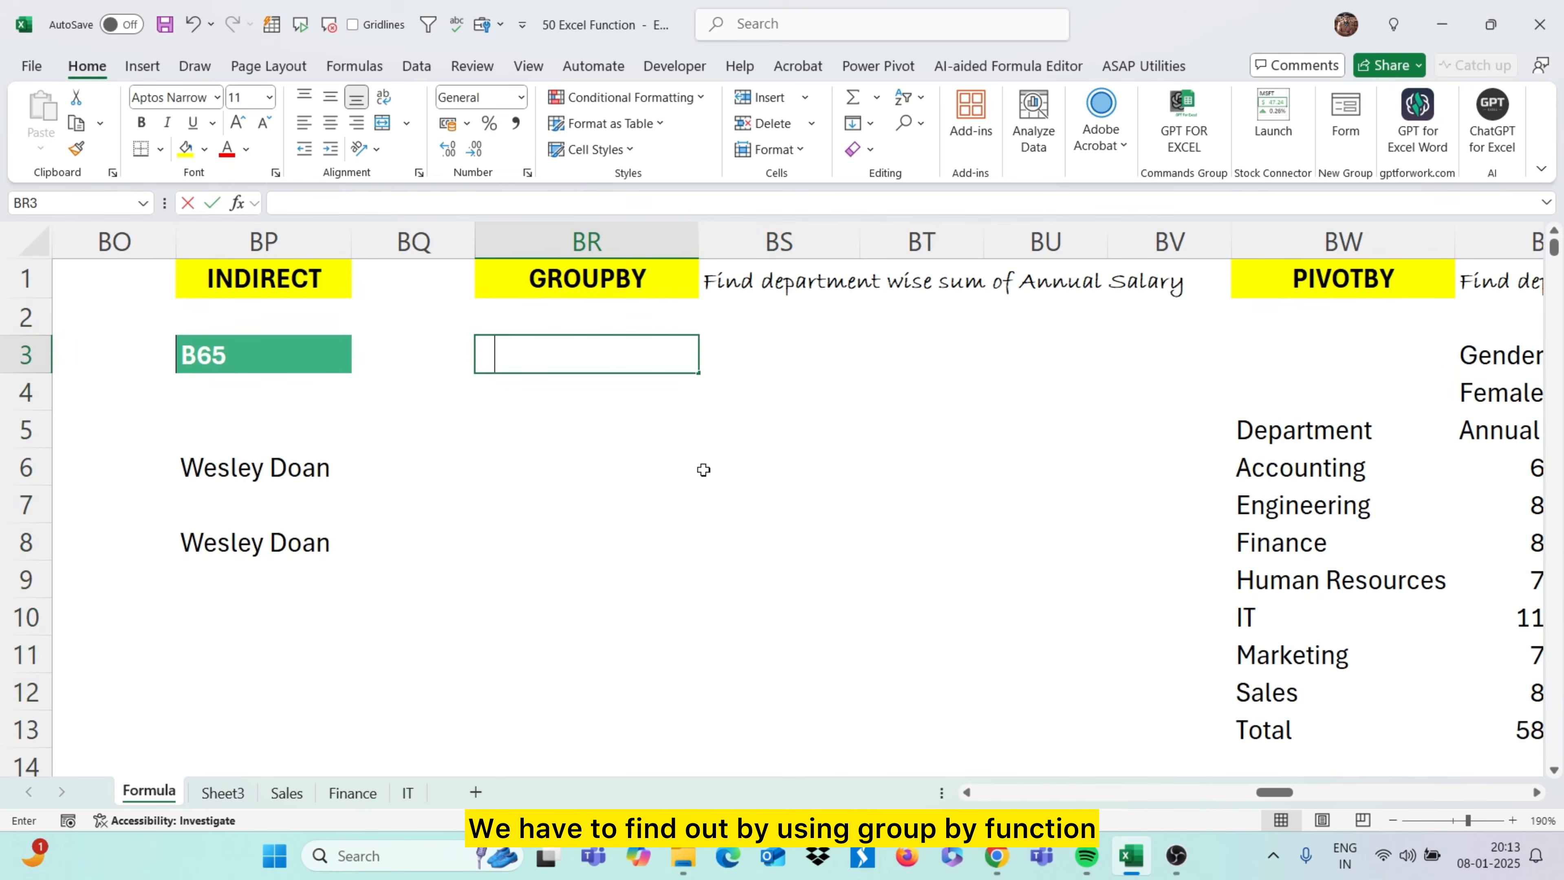
{"action": "type", "text": "=grou"}
{"action": "key", "text": "Tab"}
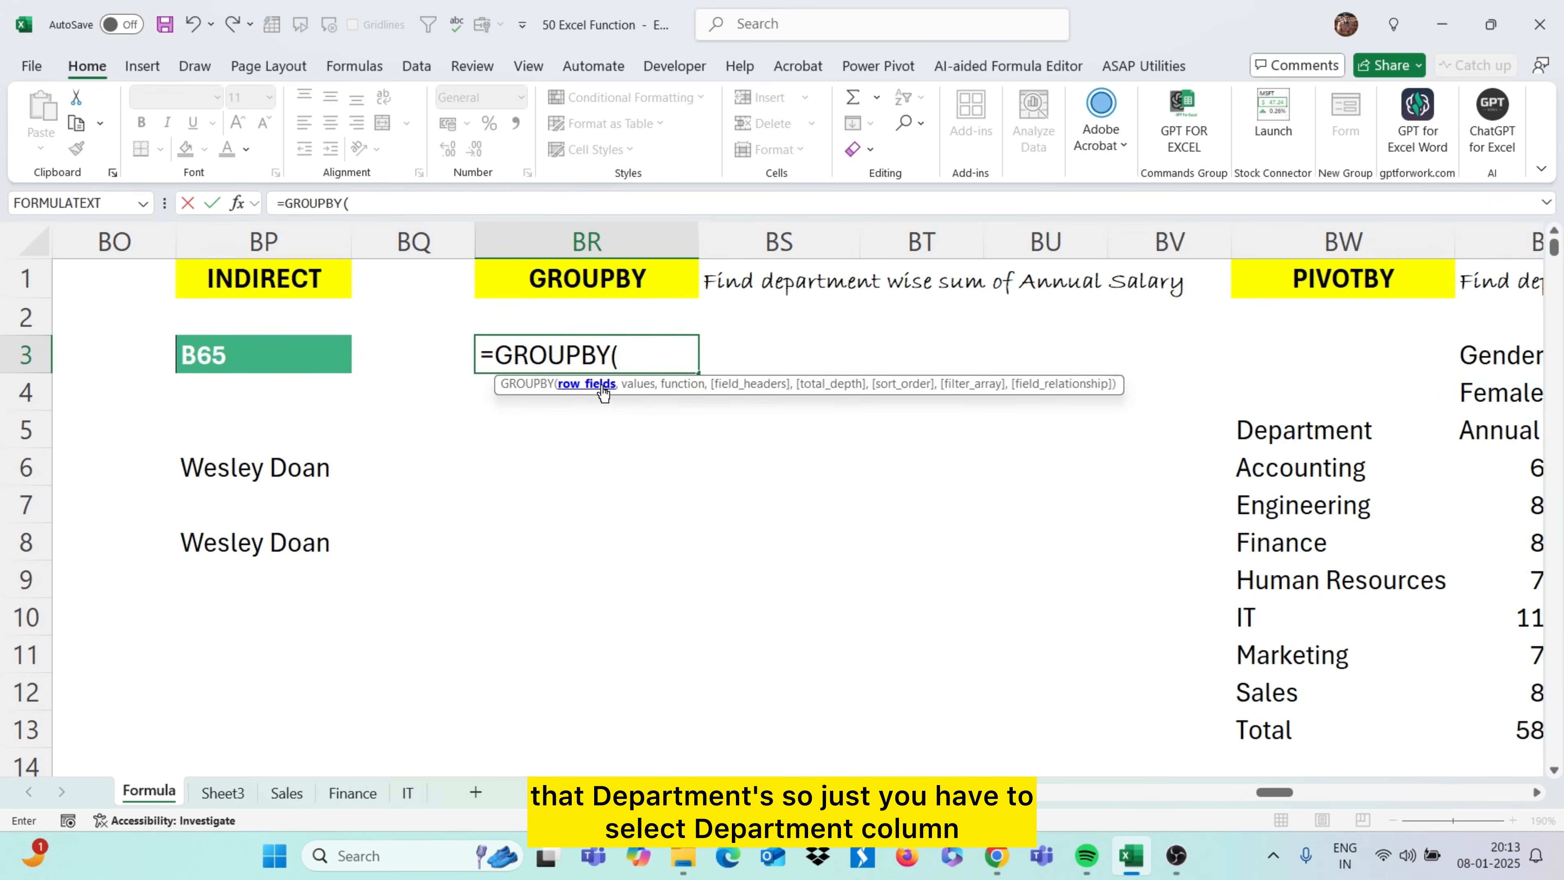
{"action": "scroll", "coordinate": [603, 393], "scroll_direction": "left", "scroll_amount": 20}
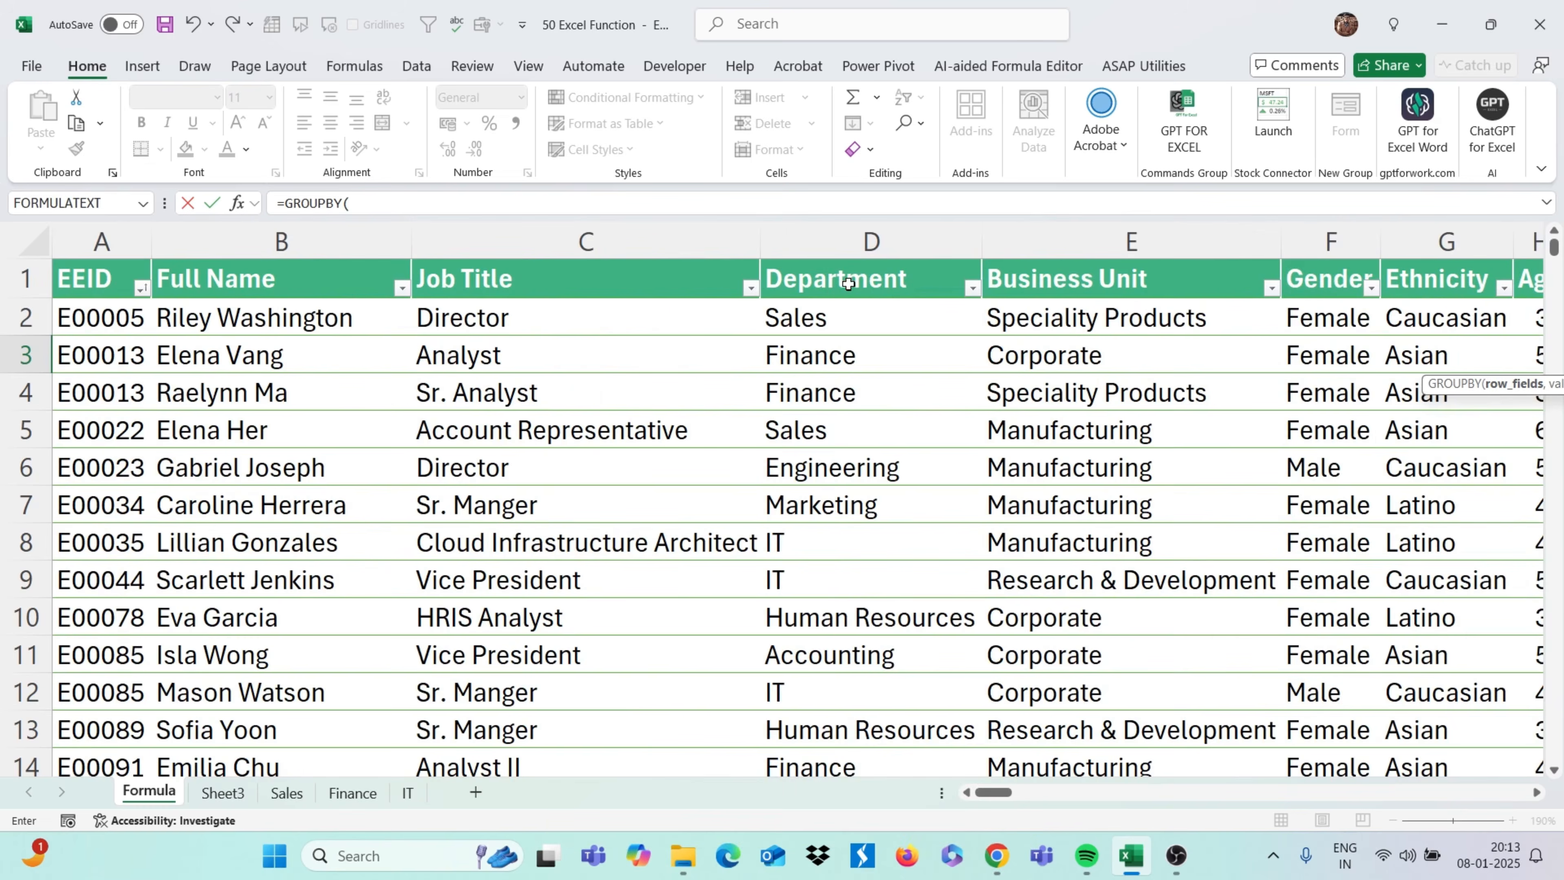
{"action": "left_click", "coordinate": [813, 311]}
{"action": "key", "text": "ctrl+shift+Down"}
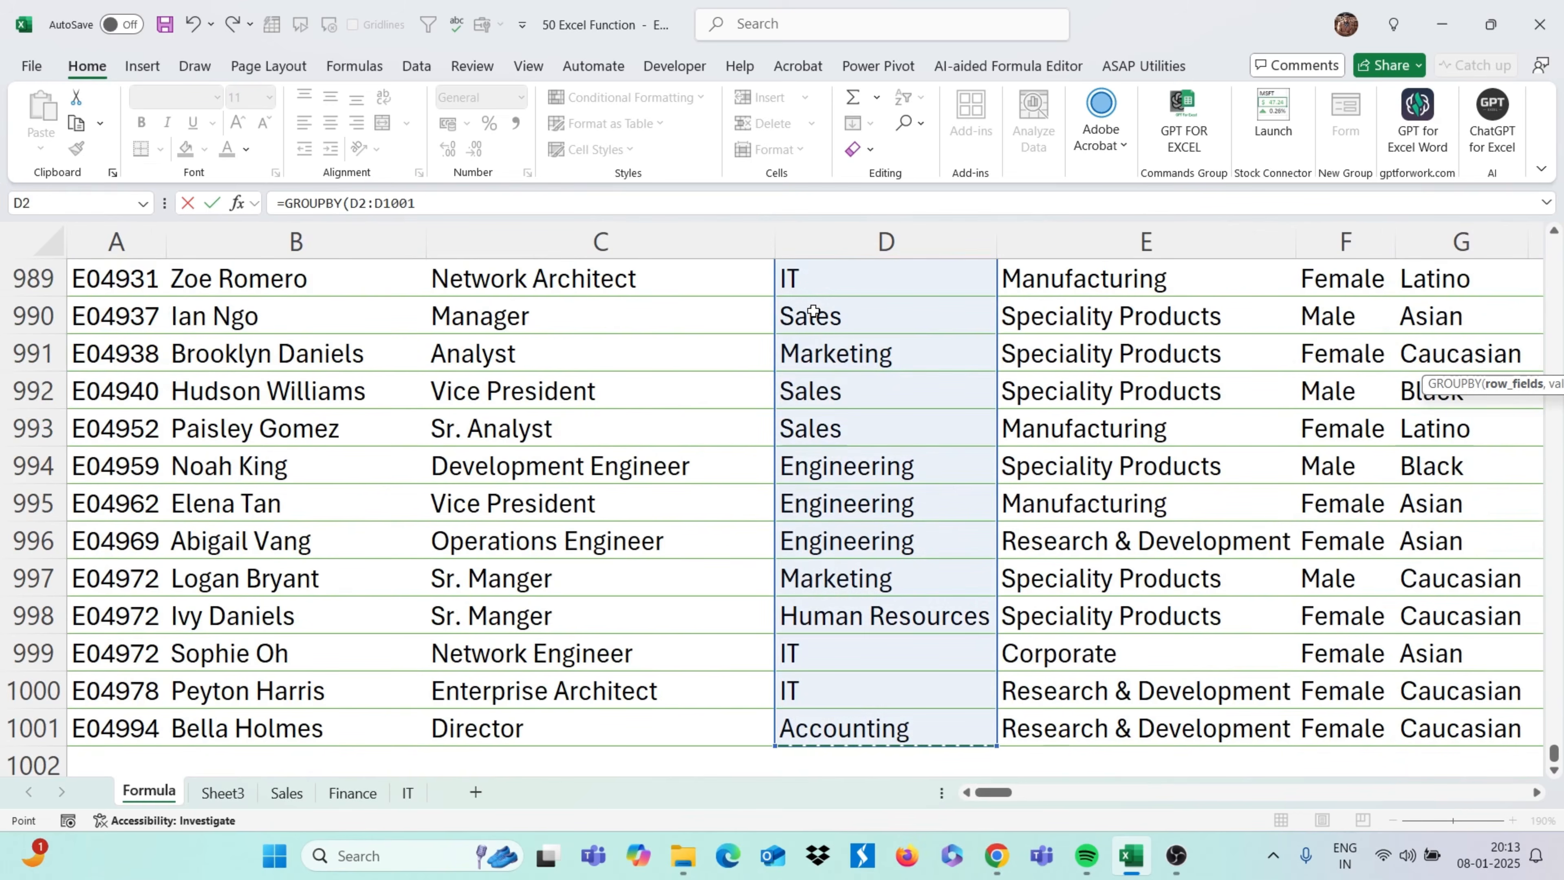
{"action": "type", "text": ","}
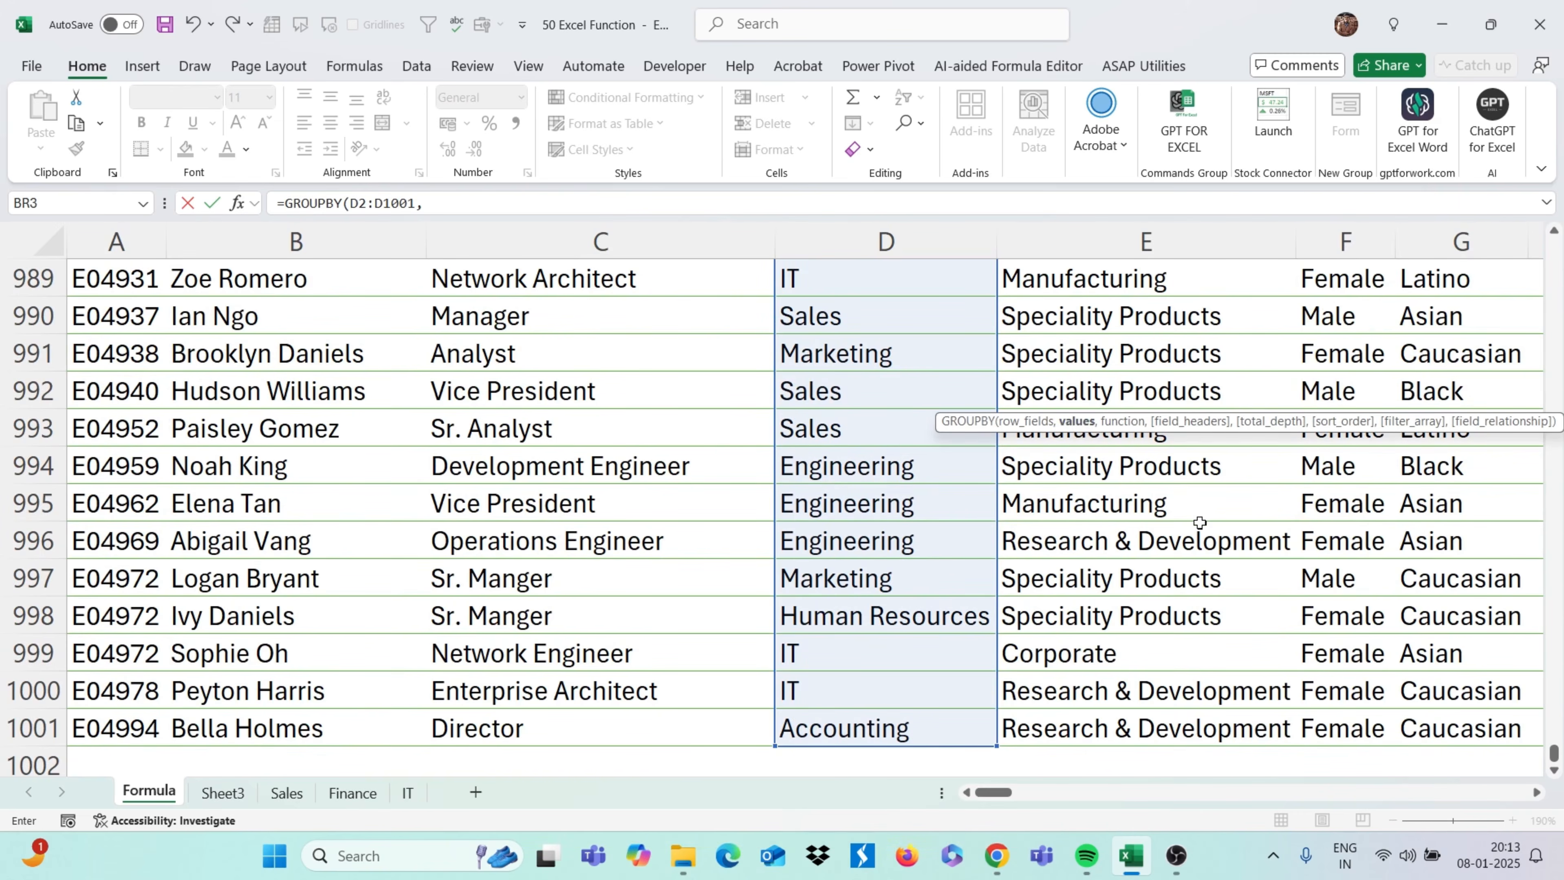
Add the Annual Salary range J2:J1001 as the GROUPBY values and SUM as the function
{"action": "scroll", "coordinate": [1200, 523], "scroll_direction": "right", "scroll_amount": 3}
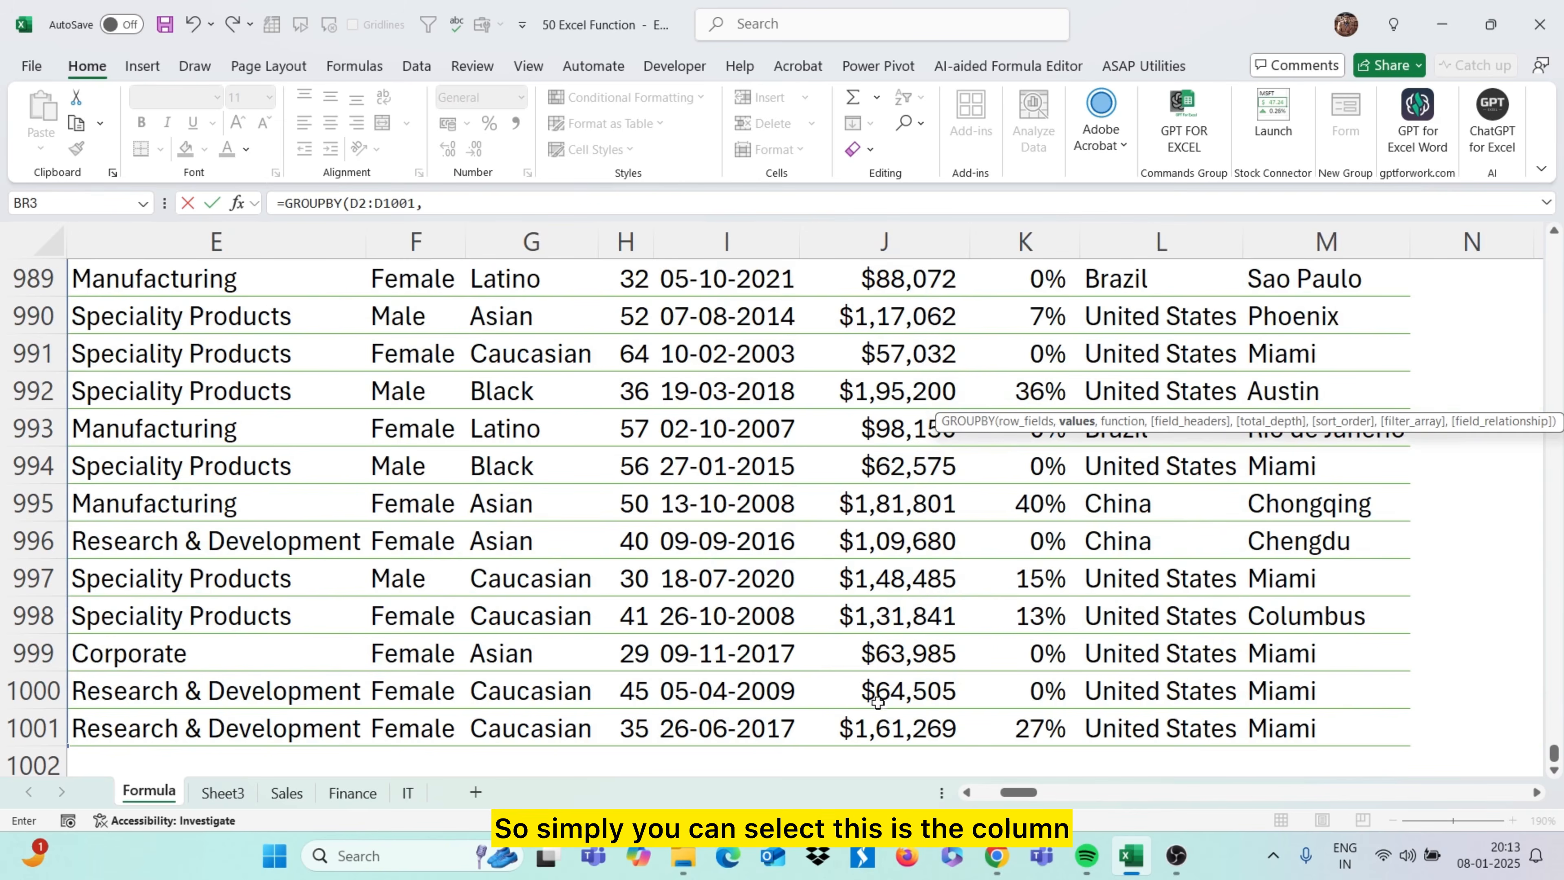
{"action": "left_click", "coordinate": [878, 723]}
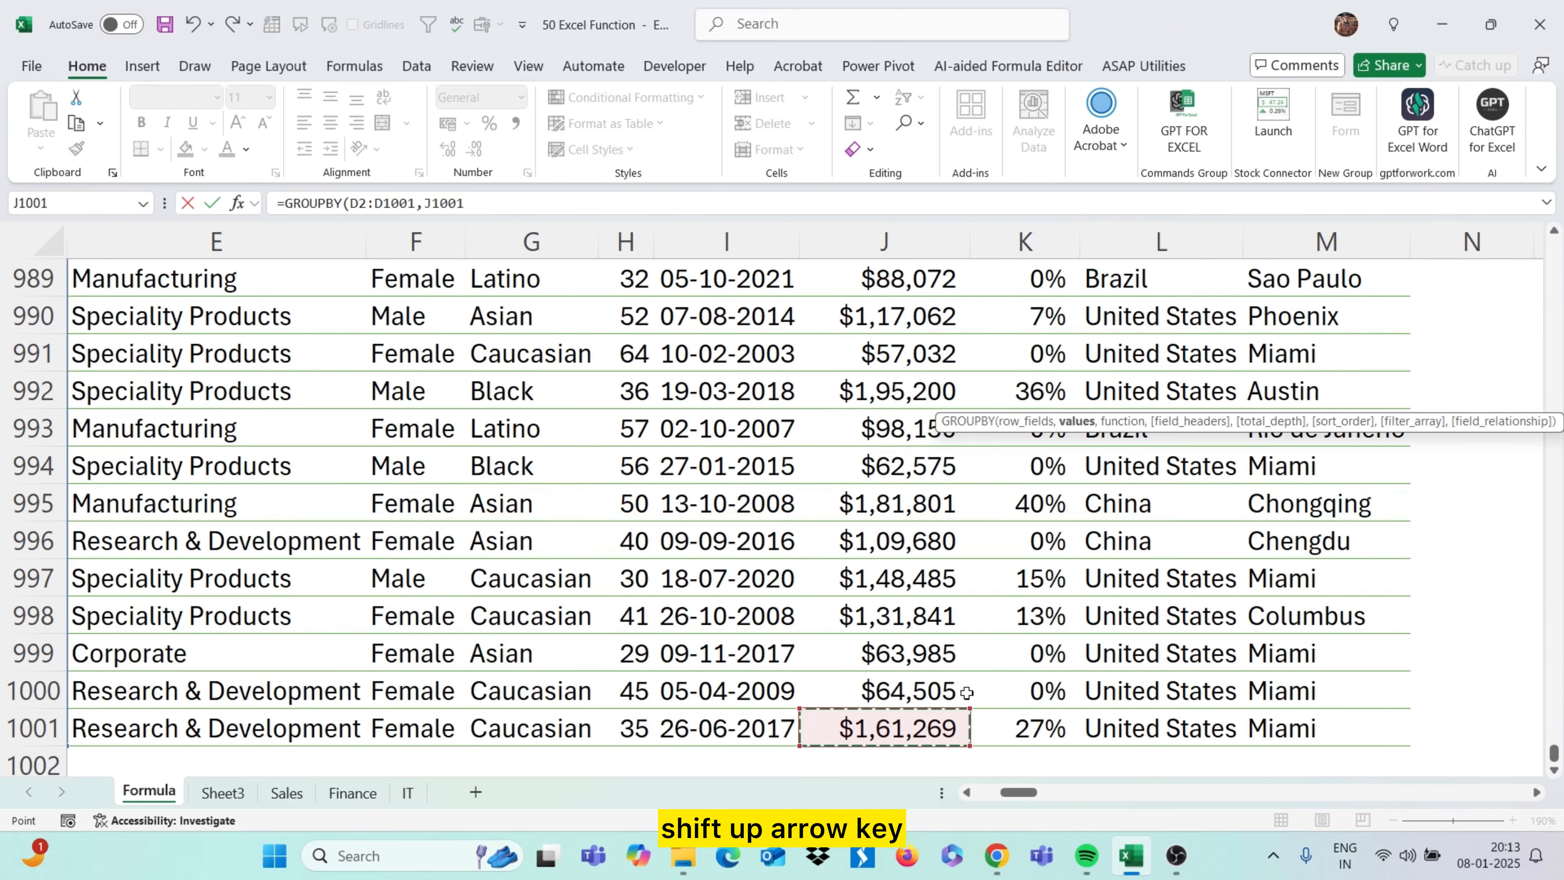
{"action": "key", "text": "ctrl+shift+Up"}
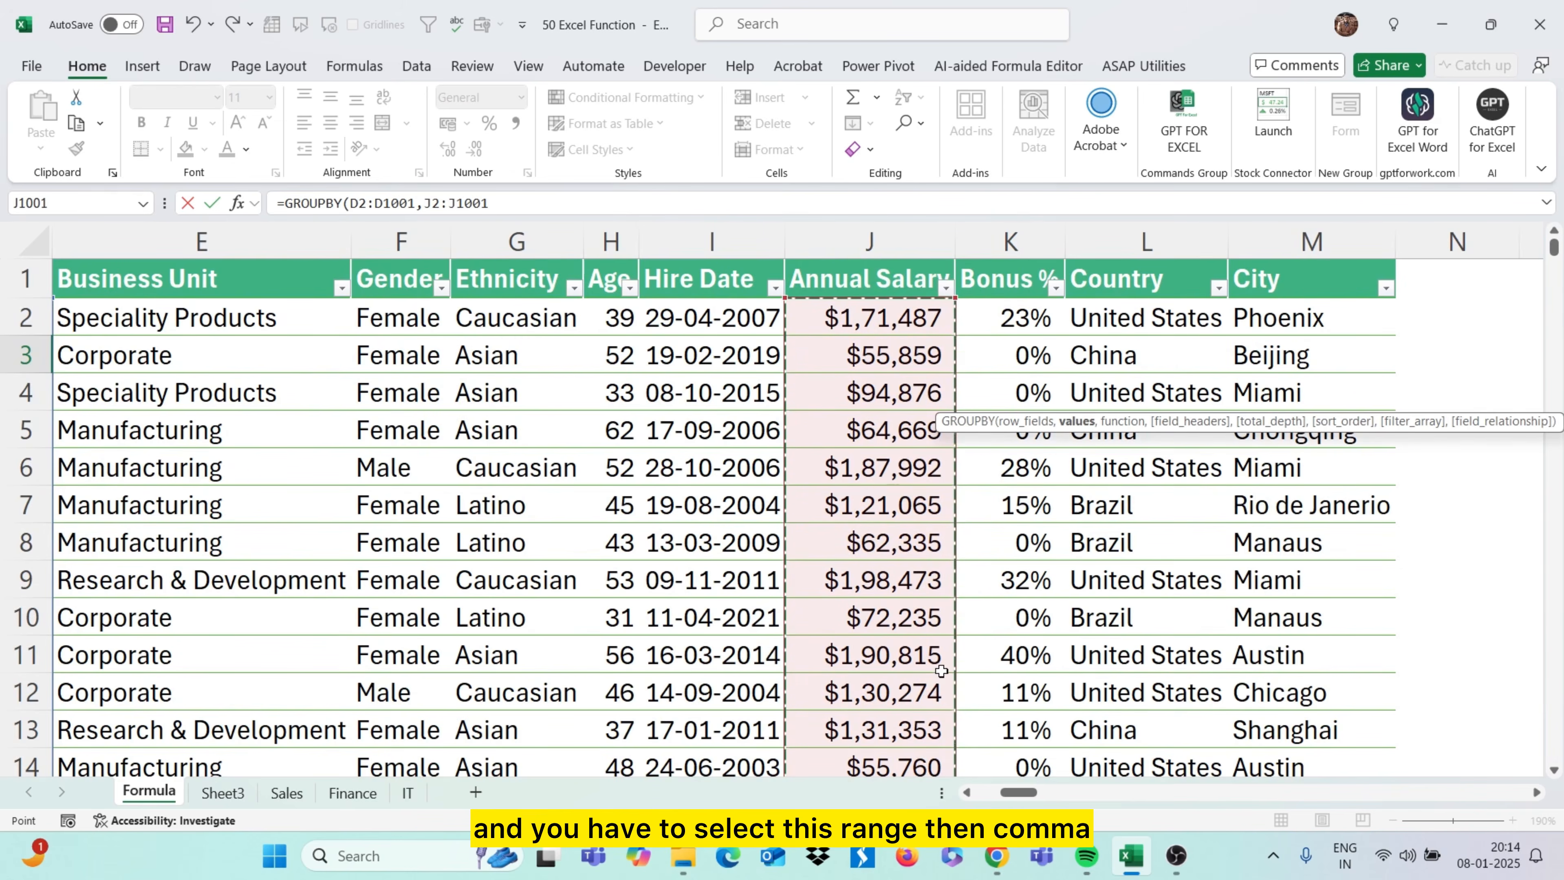
{"action": "type", "text": ","}
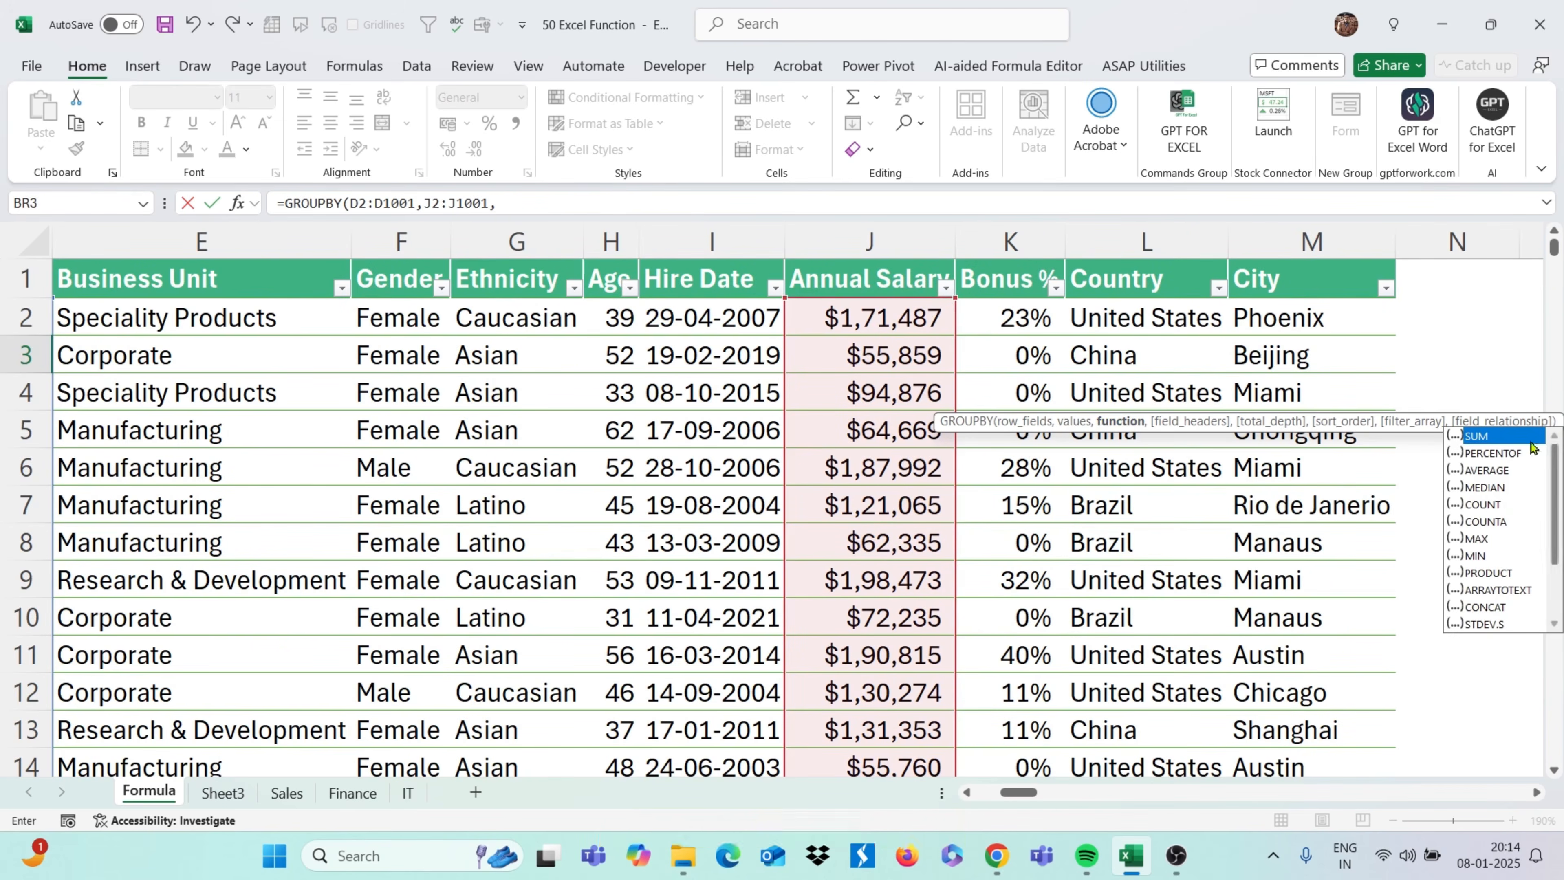
{"action": "double_click", "coordinate": [1496, 437]}
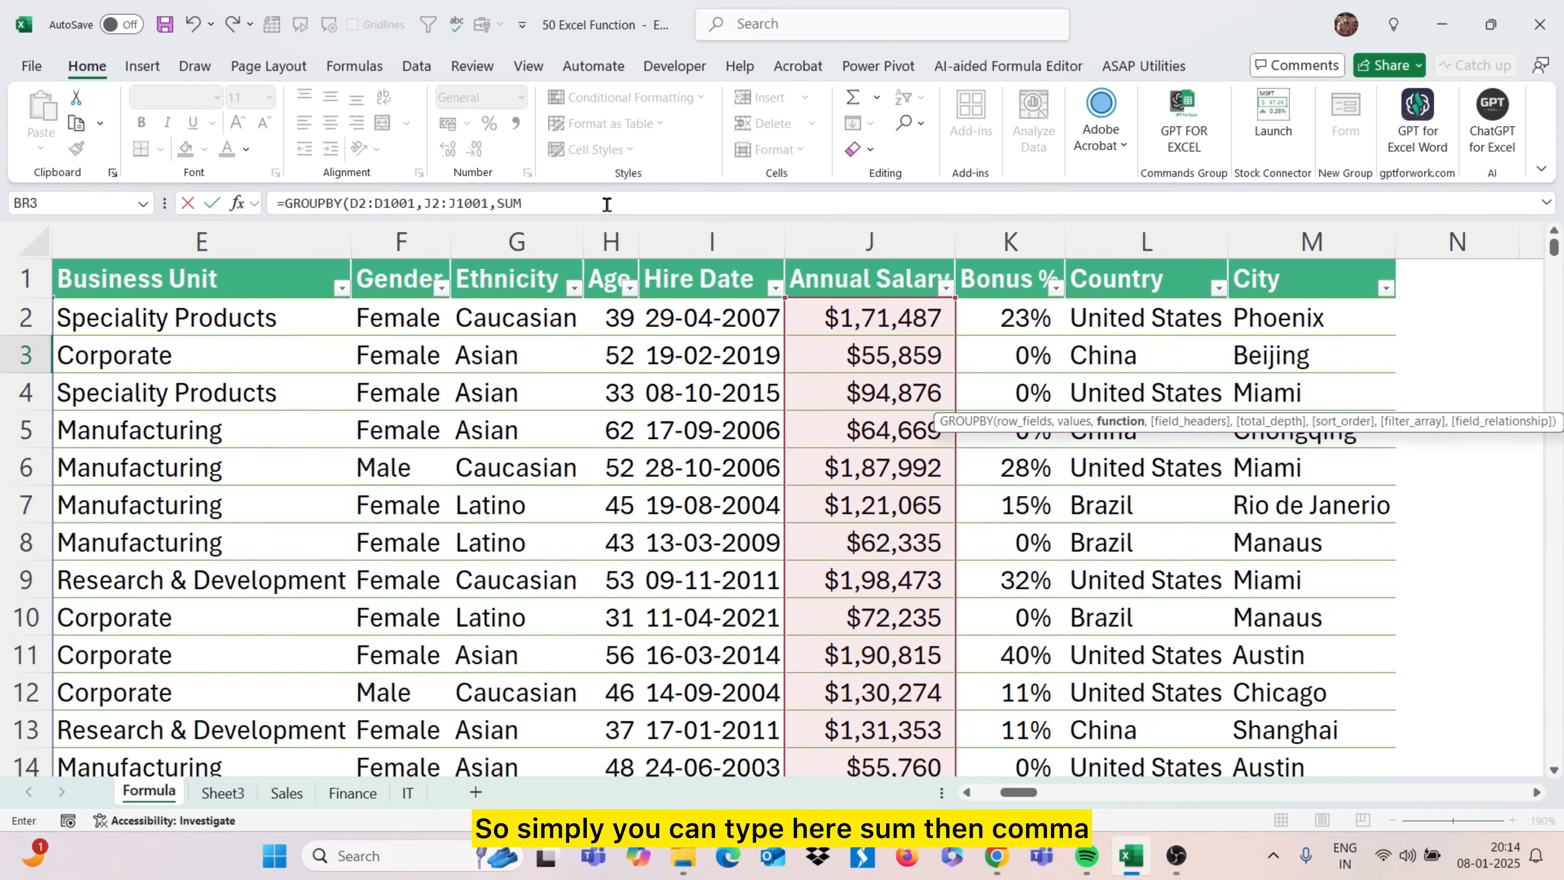
{"action": "type", "text": ","}
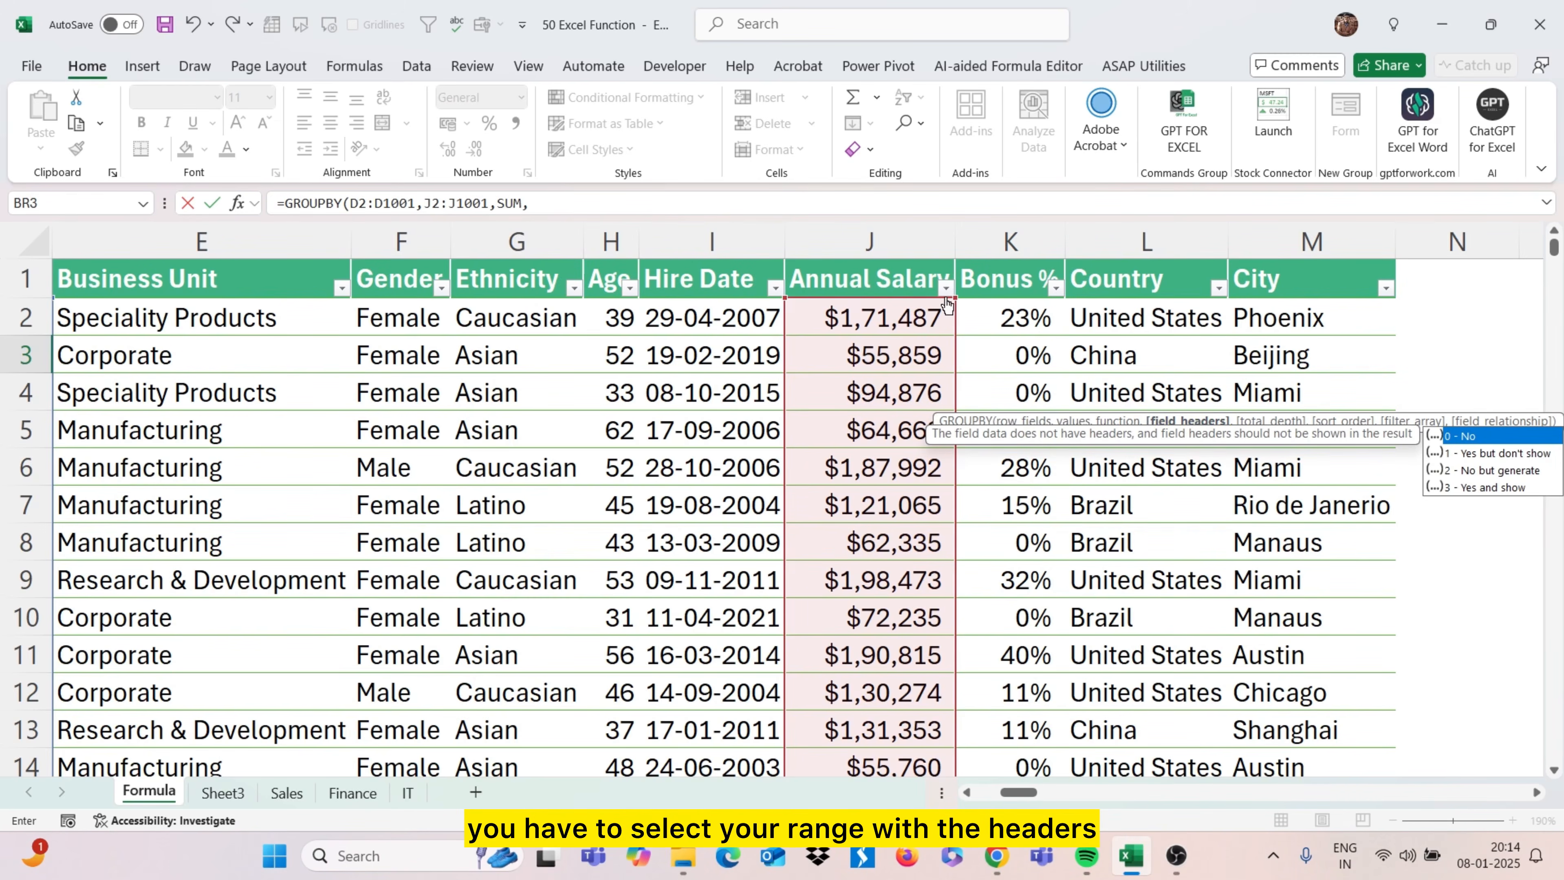
Extend both GROUPBY ranges to include their header cells, making them D1:D1001 and J1:J1001
{"action": "left_click_drag", "start_coordinate": [956, 305], "coordinate": [957, 266]}
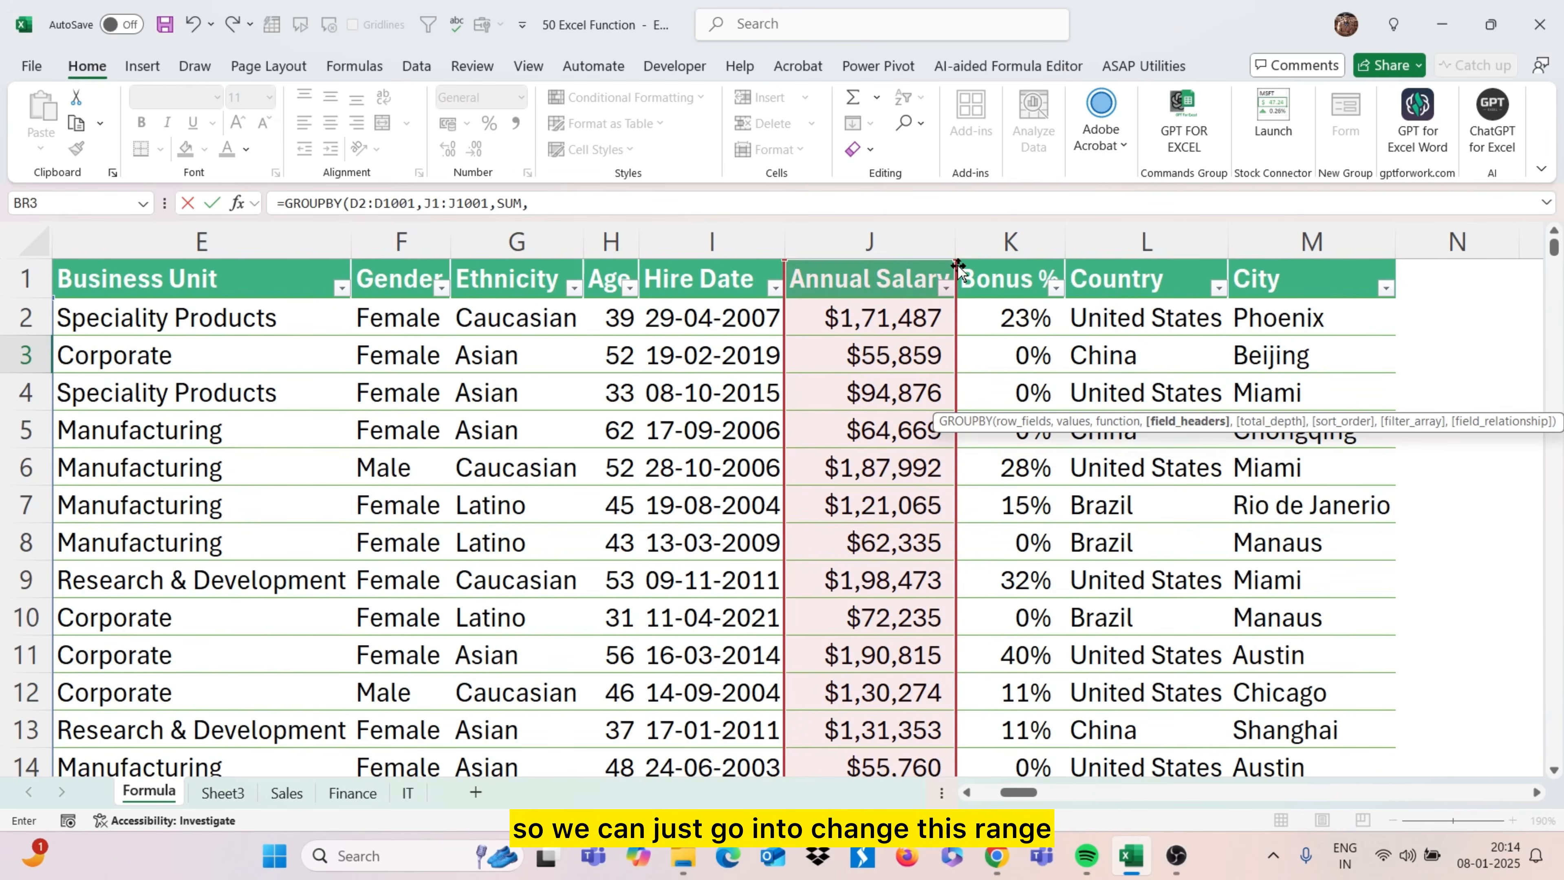
{"action": "left_click", "coordinate": [407, 204]}
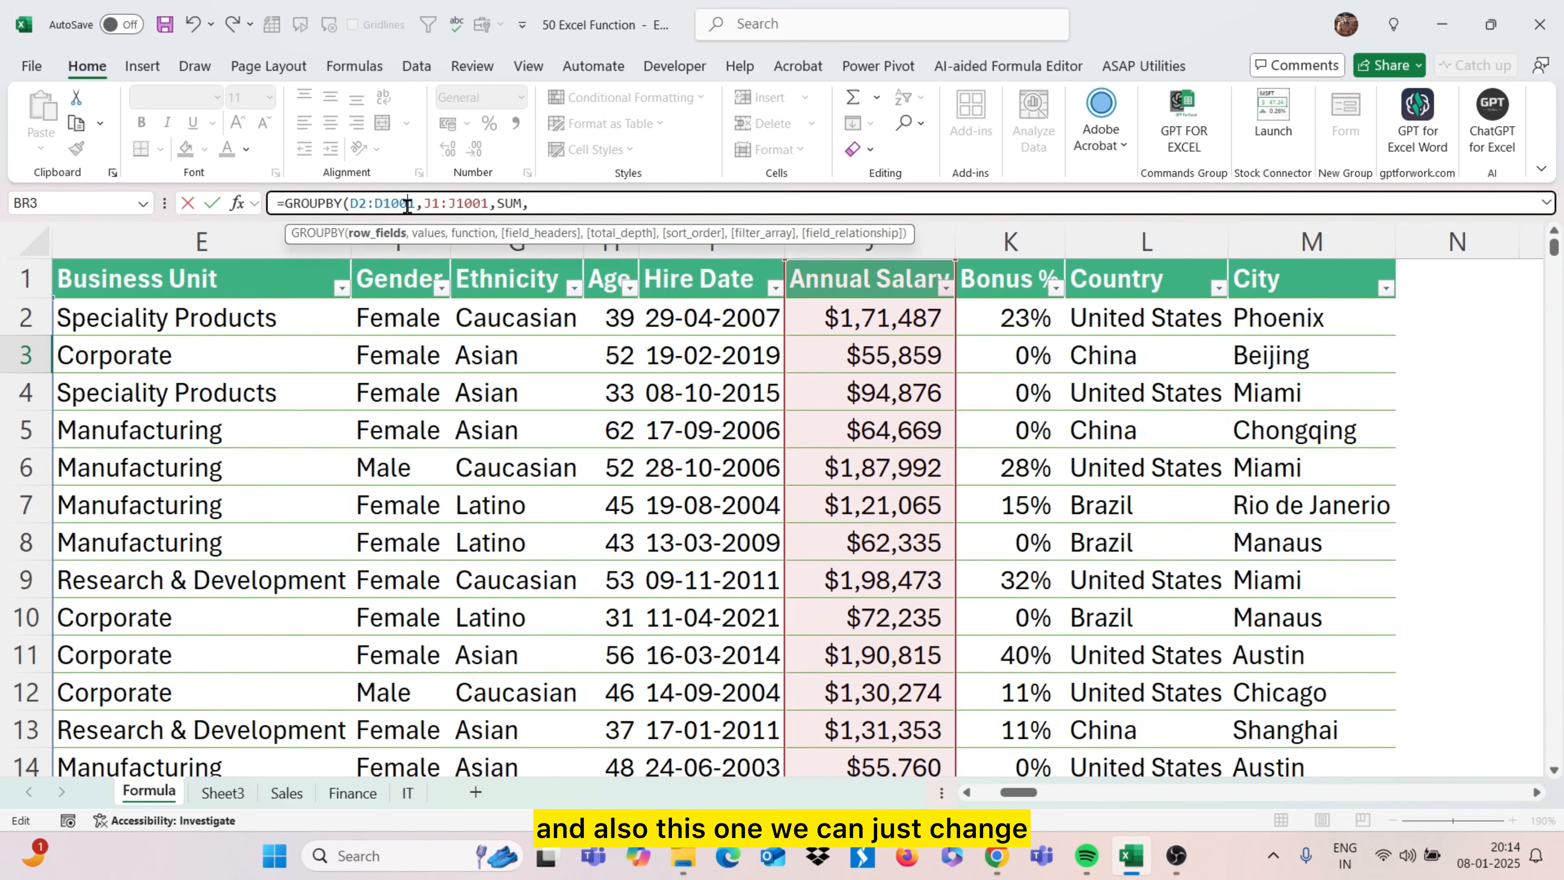
{"action": "double_click", "coordinate": [363, 203]}
{"action": "type", "text": "D1"}
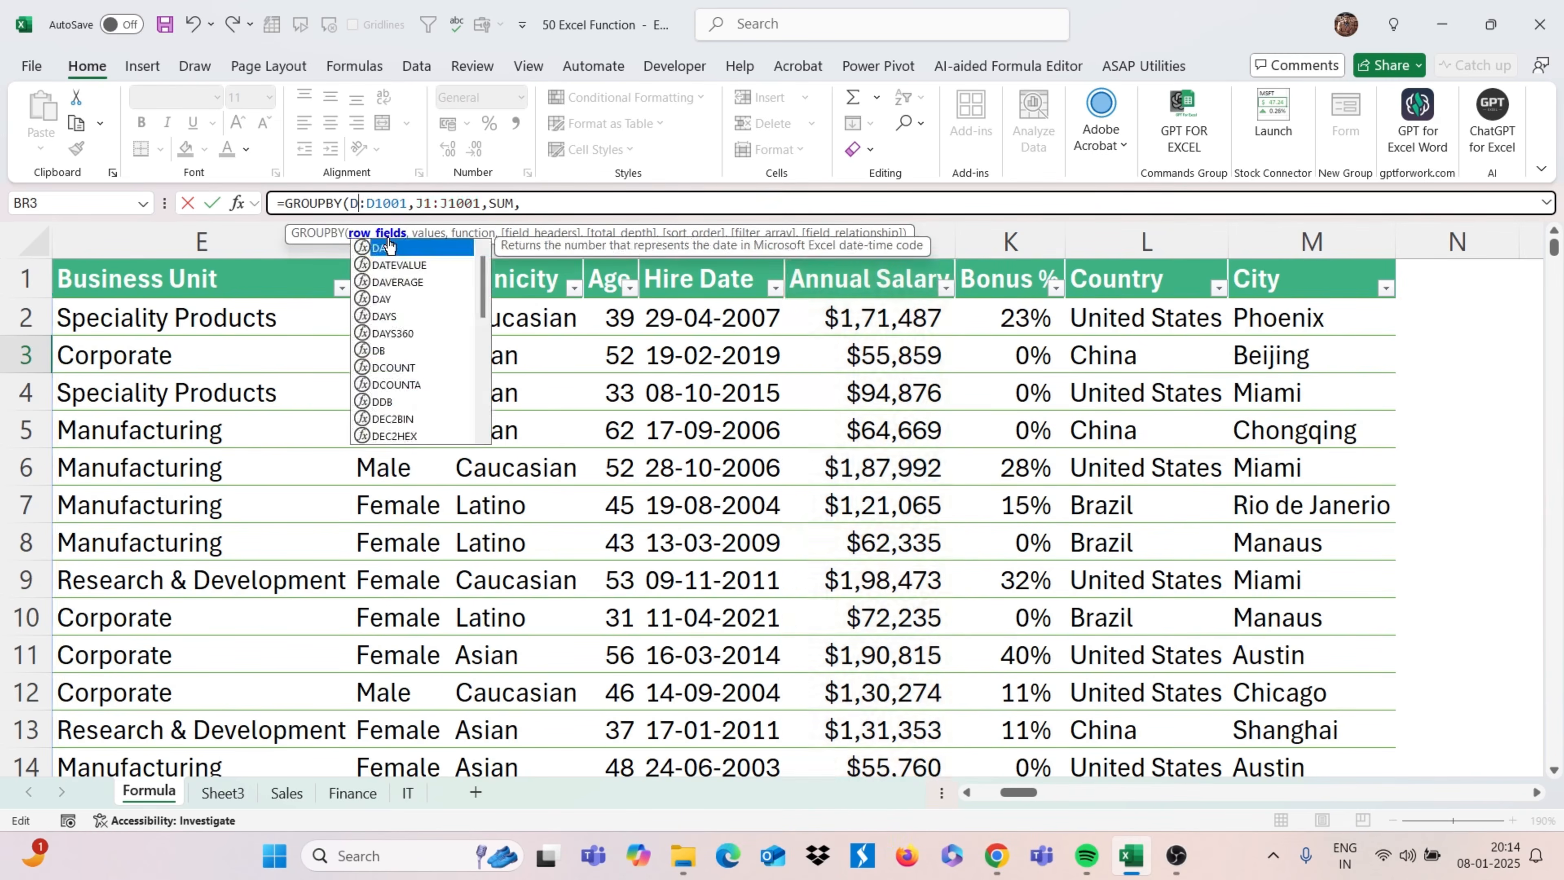
{"action": "left_click", "coordinate": [534, 203]}
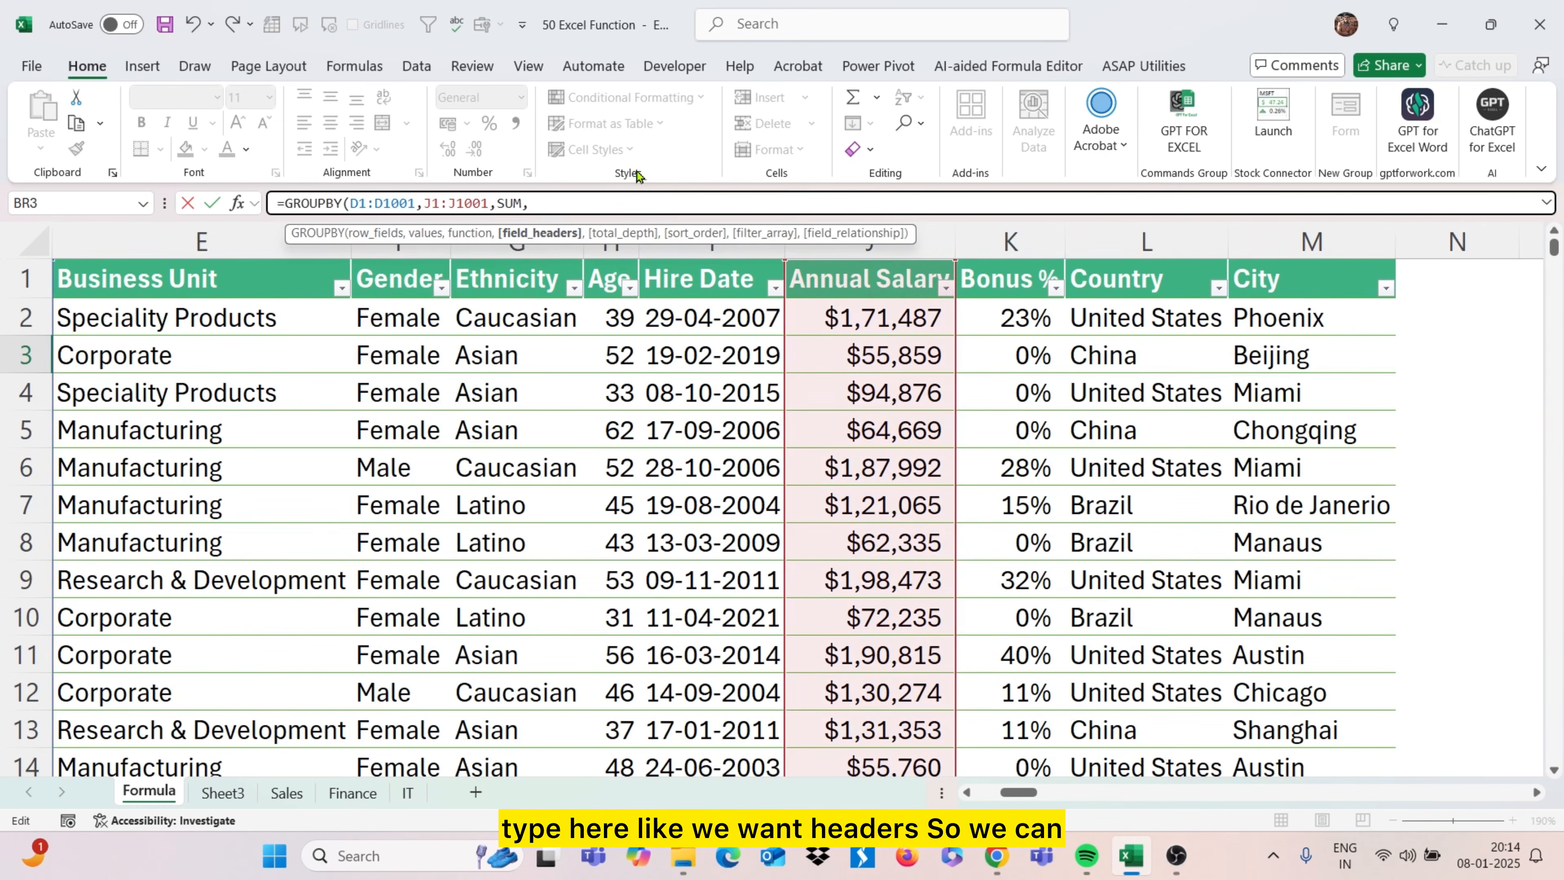
Set the GROUPBY field headers argument to 3 - Yes and show, and complete the formula in BR3
{"action": "key", "text": "BackSpace"}
{"action": "type", "text": ","}
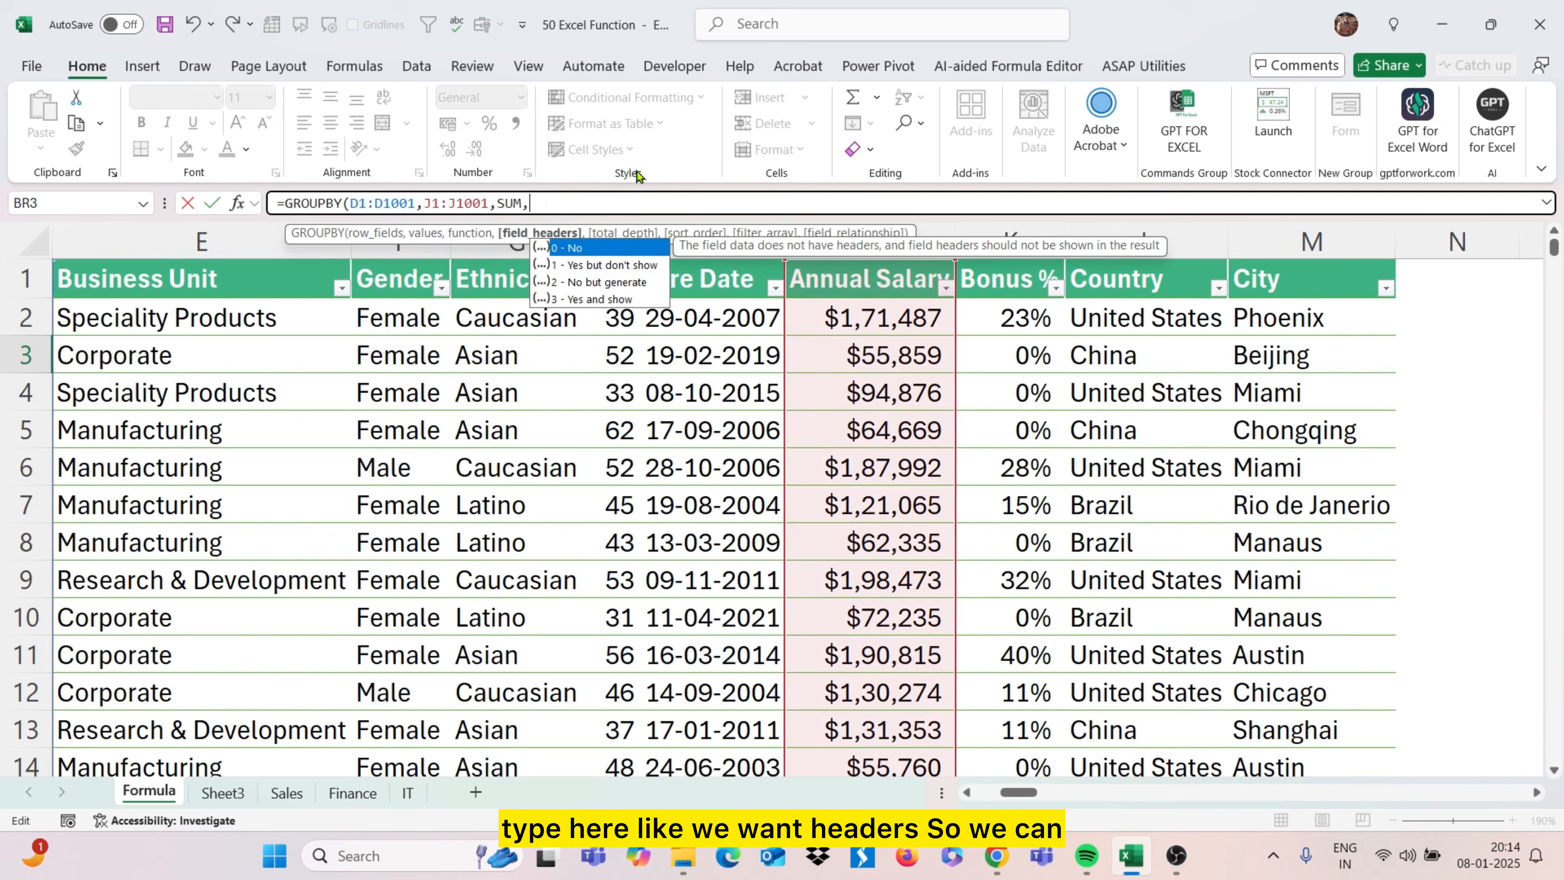
{"action": "double_click", "coordinate": [601, 300]}
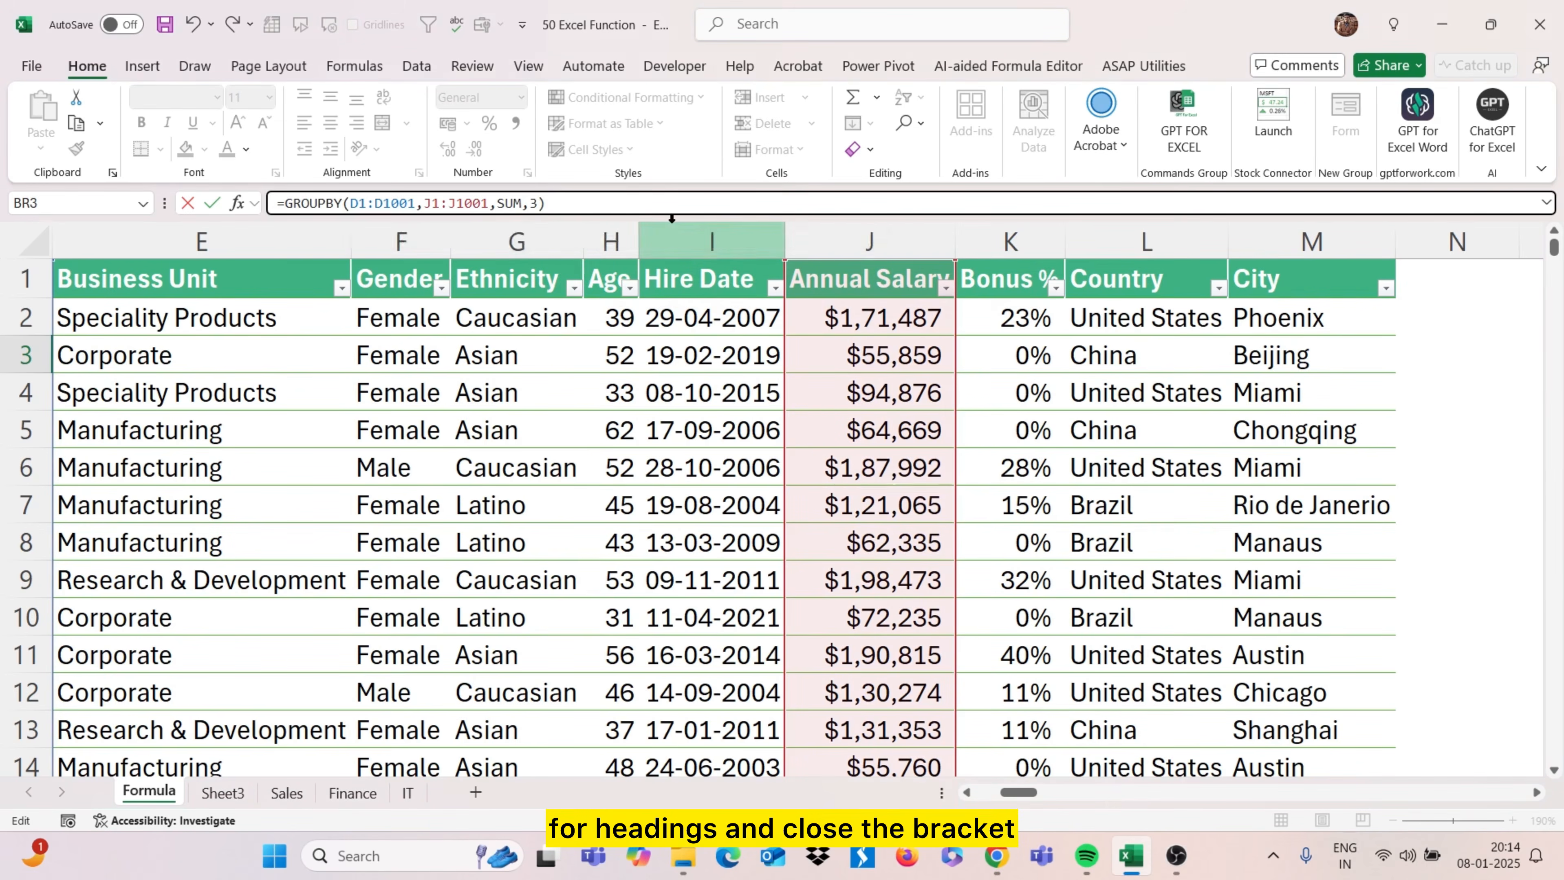
{"action": "key", "text": "Return"}
{"action": "scroll", "coordinate": [999, 447], "scroll_direction": "right", "scroll_amount": 3}
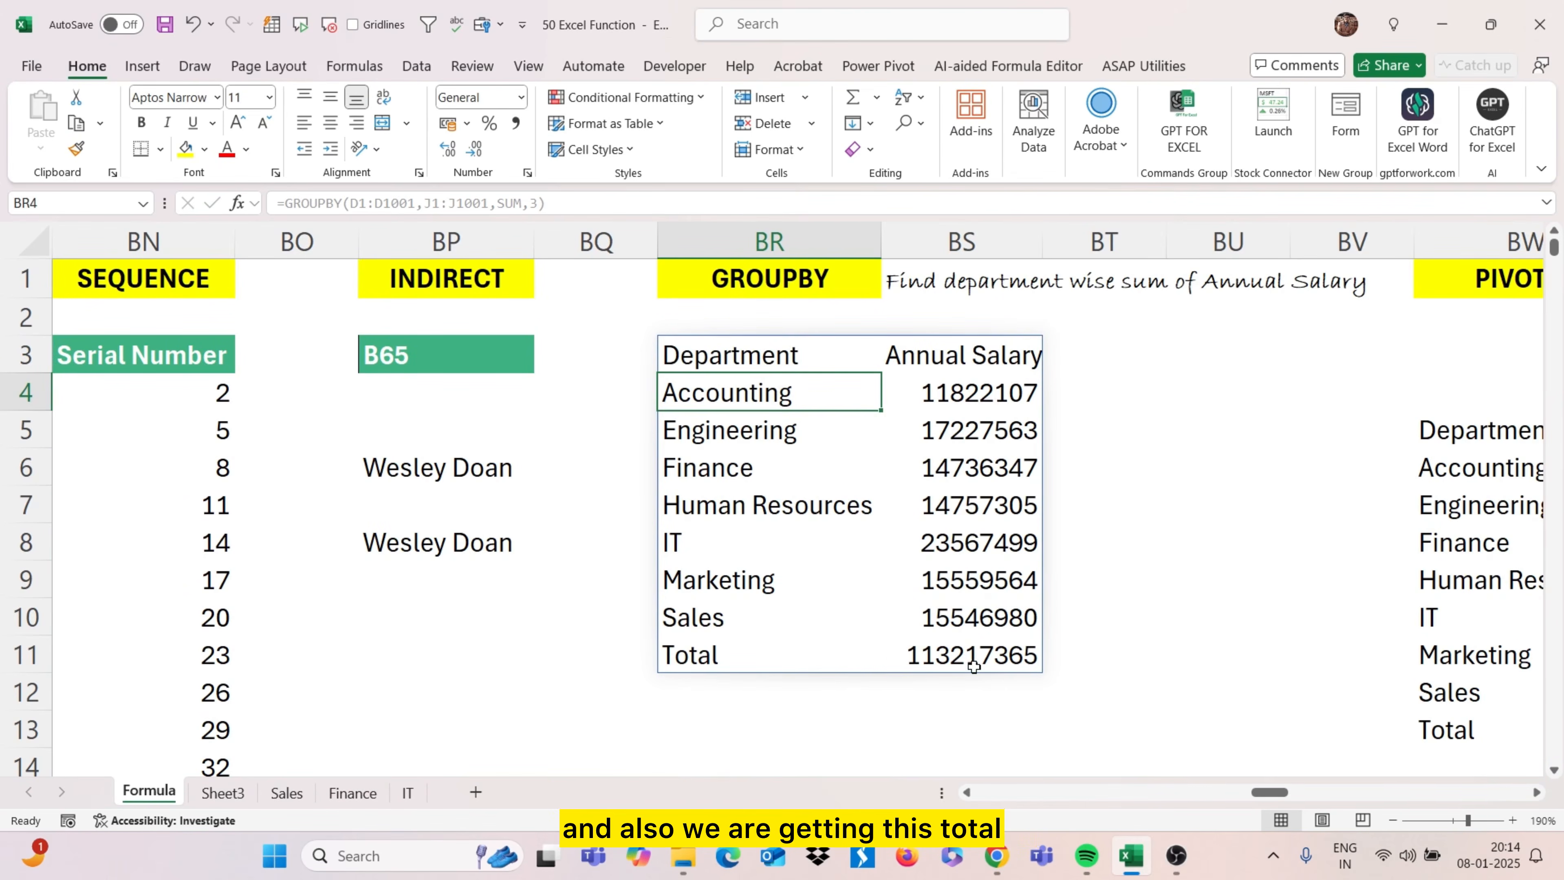
Clear the existing PIVOTBY result in BW3:BZ13, leaving BW3 ready for a new formula
{"action": "left_click_drag", "start_coordinate": [974, 667], "coordinate": [761, 657]}
{"action": "left_click", "coordinate": [832, 707]}
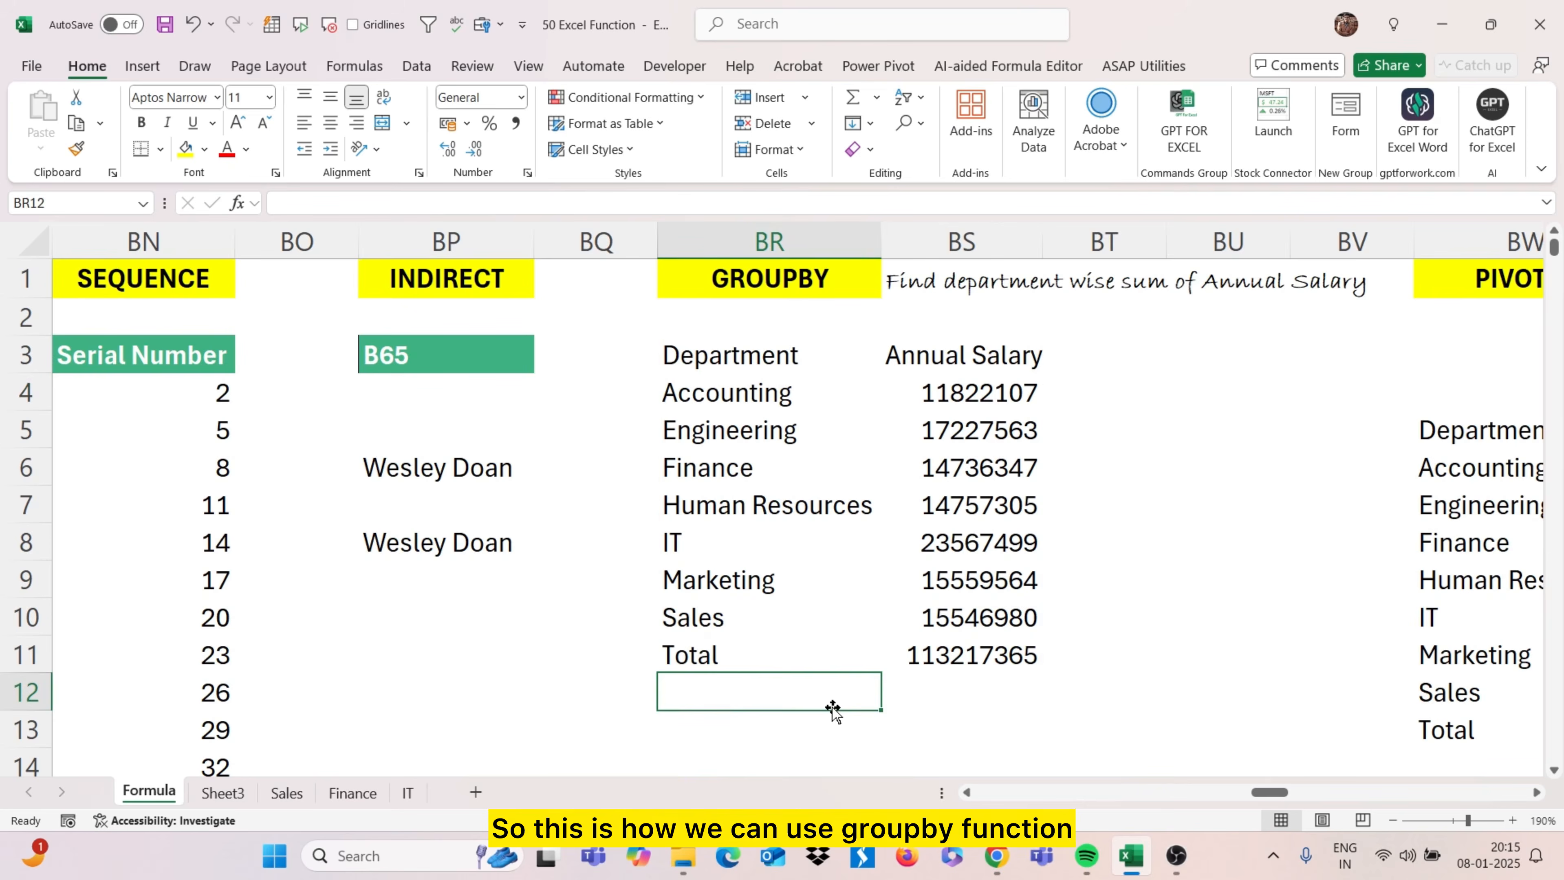
{"action": "scroll", "coordinate": [832, 707], "scroll_direction": "right", "scroll_amount": 5}
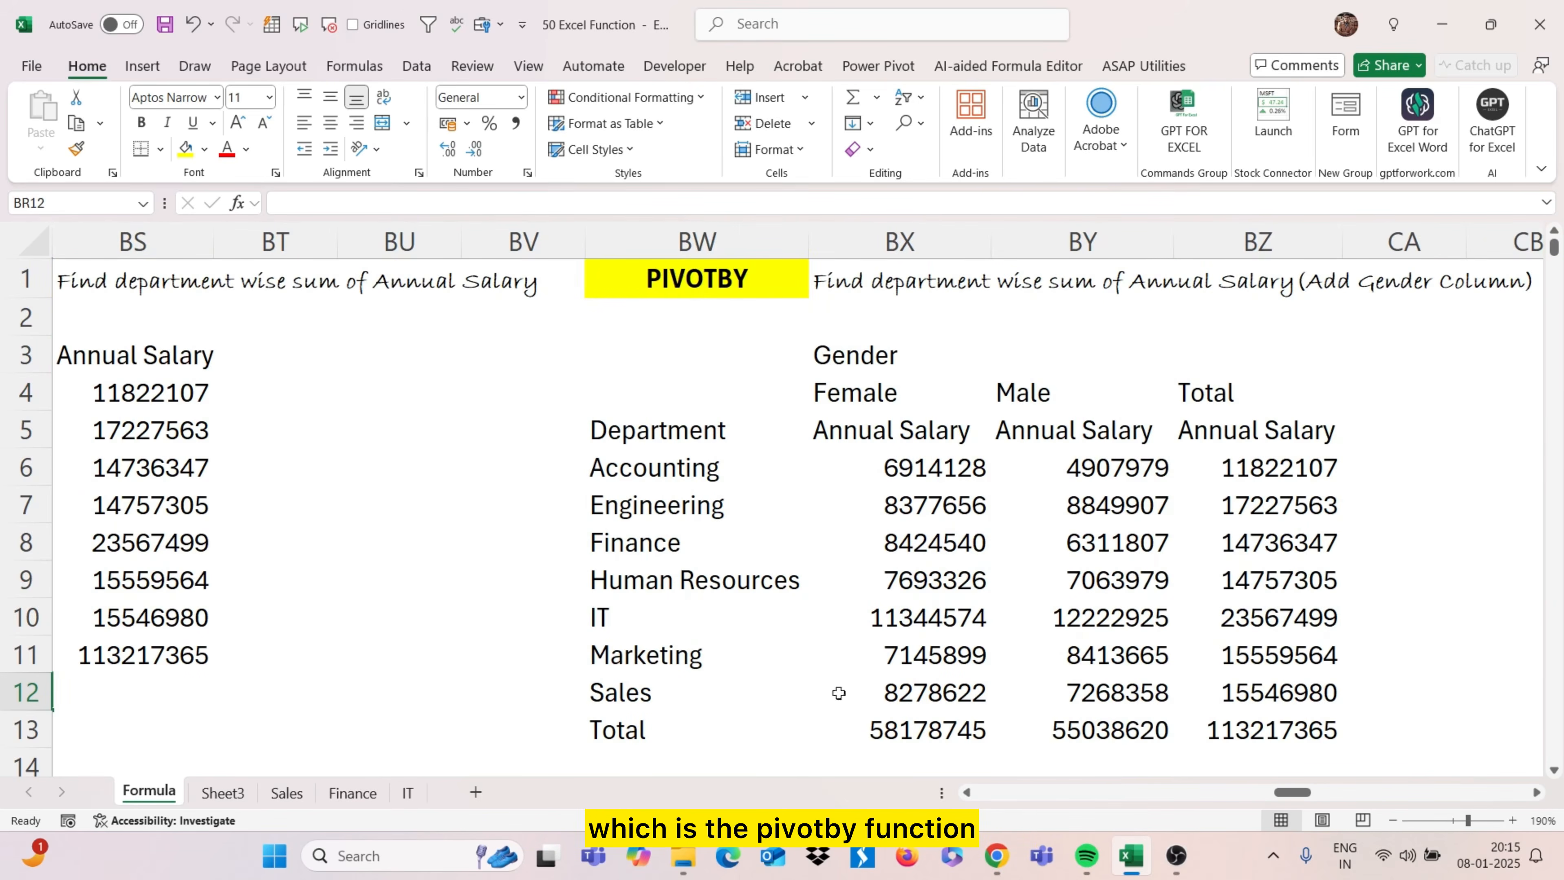
{"action": "left_click", "coordinate": [702, 409]}
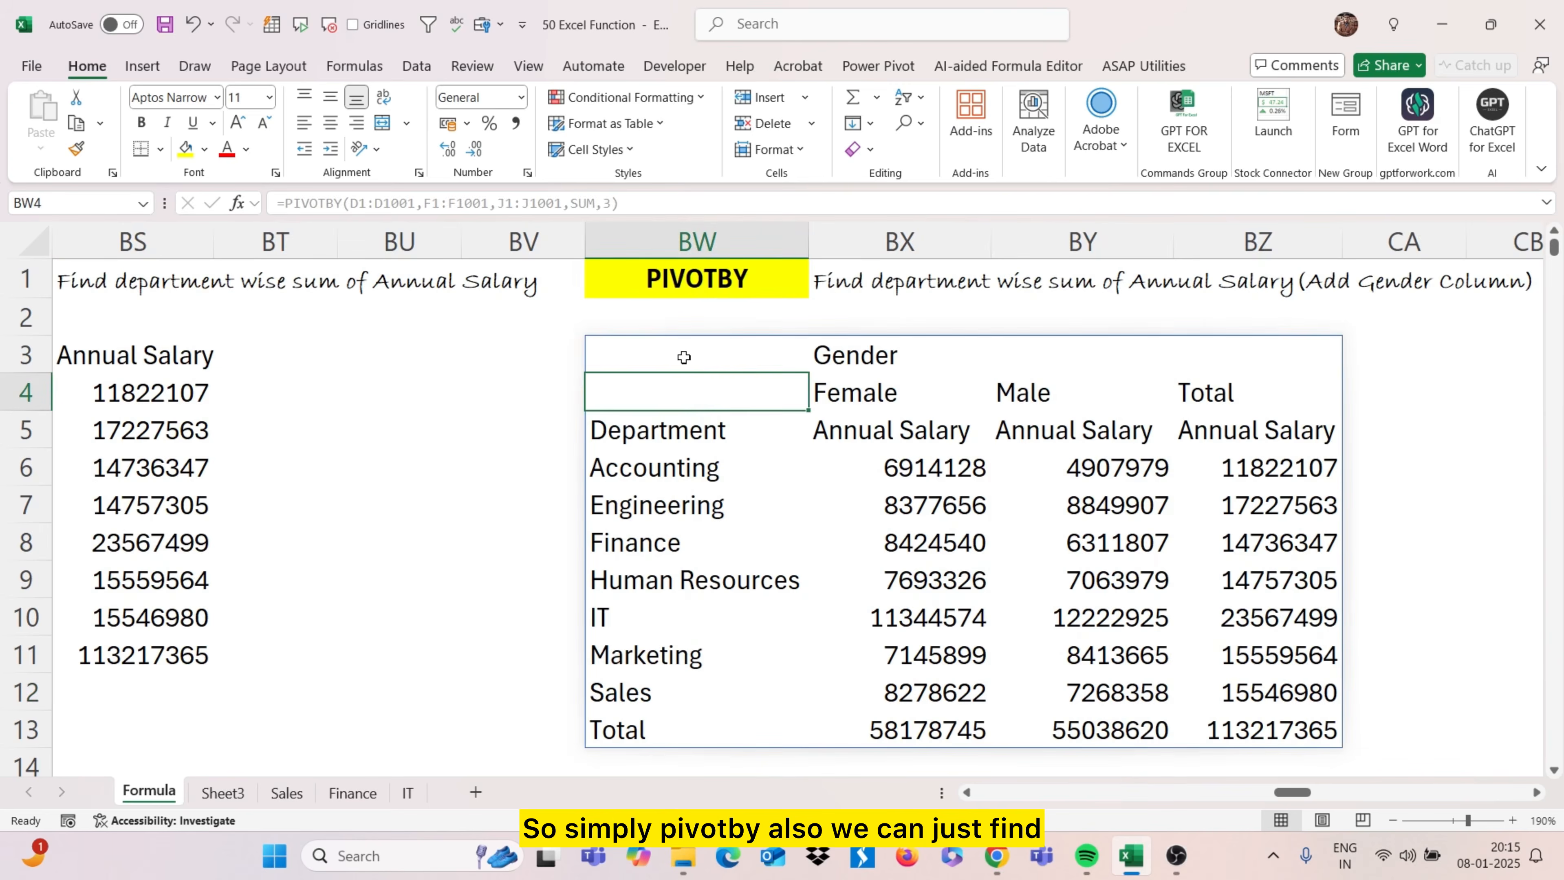
{"action": "left_click_drag", "start_coordinate": [683, 356], "coordinate": [1313, 744]}
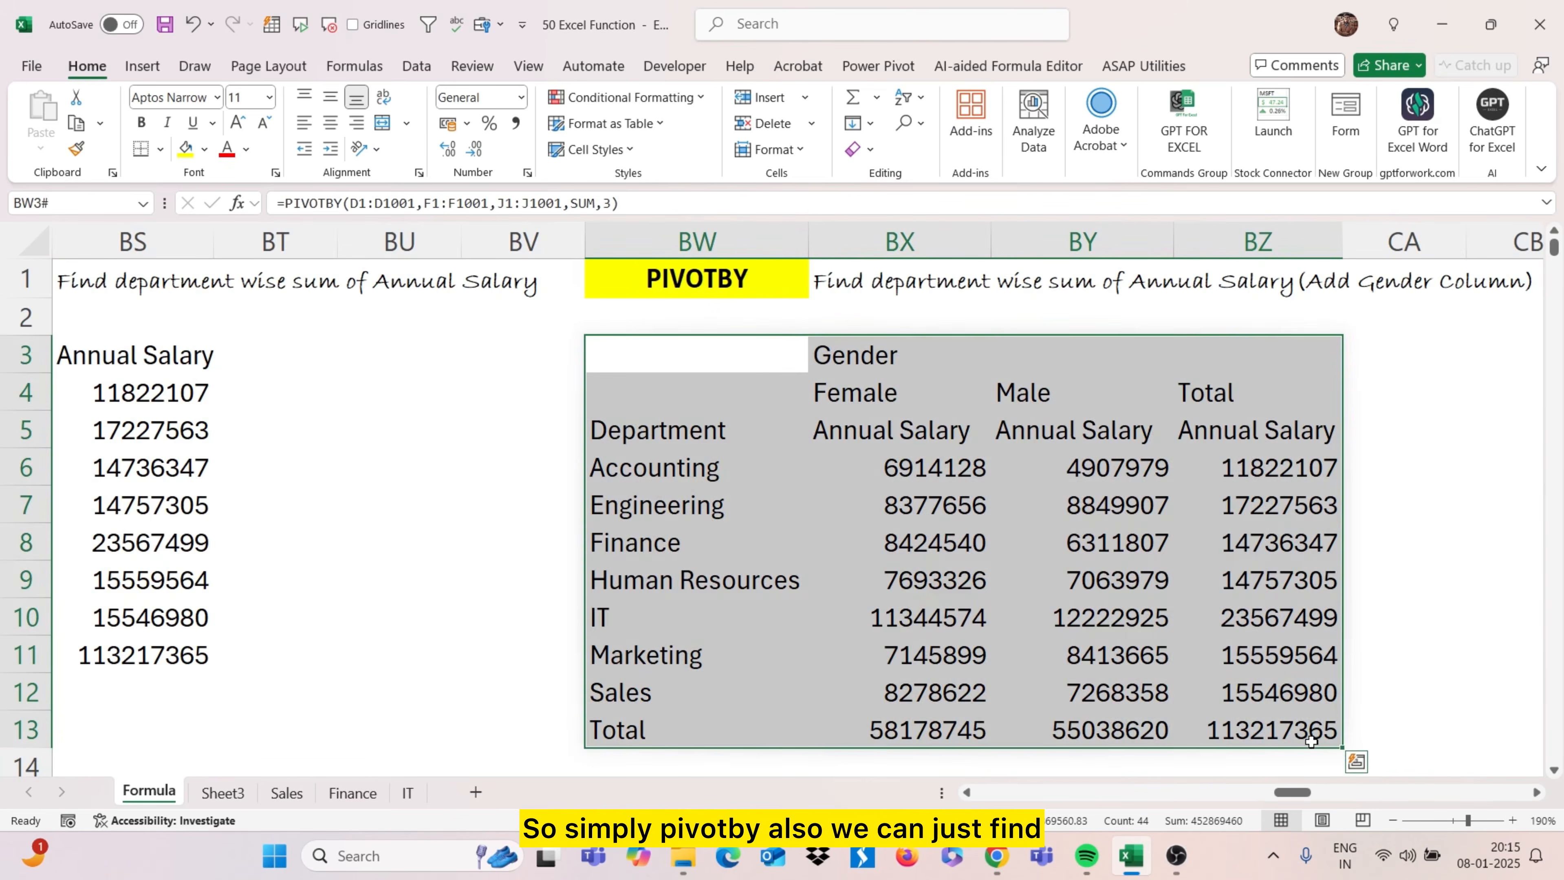
{"action": "key", "text": "Delete"}
{"action": "key", "text": "Left"}
{"action": "key", "text": "Right"}
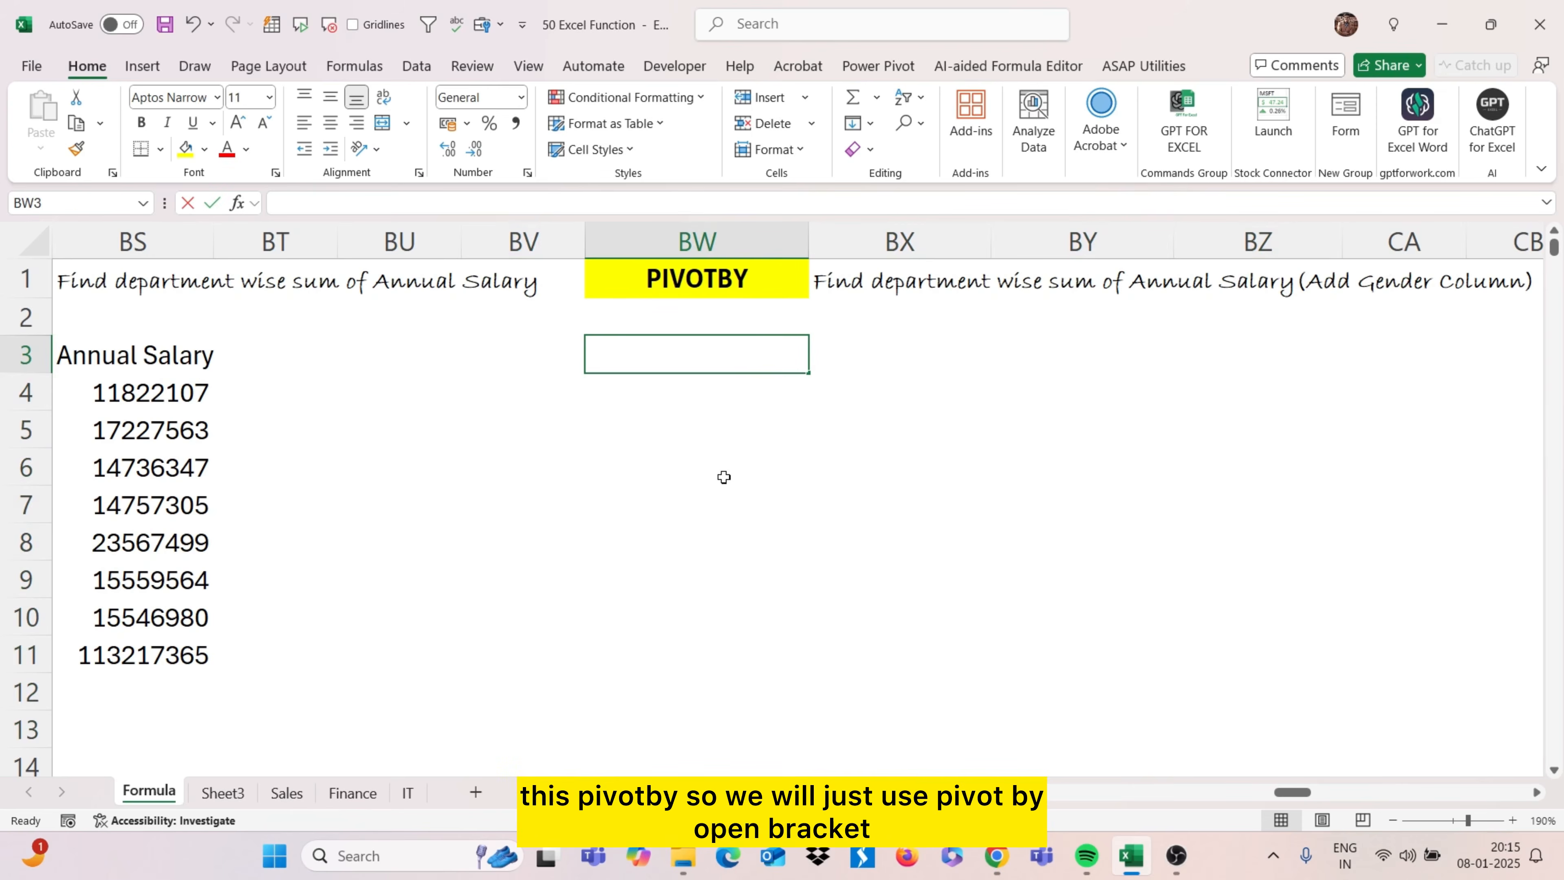
Begin a PIVOTBY formula in BW3 with the entire Department column D:D as the row fields
{"action": "type", "text": "=pivo"}
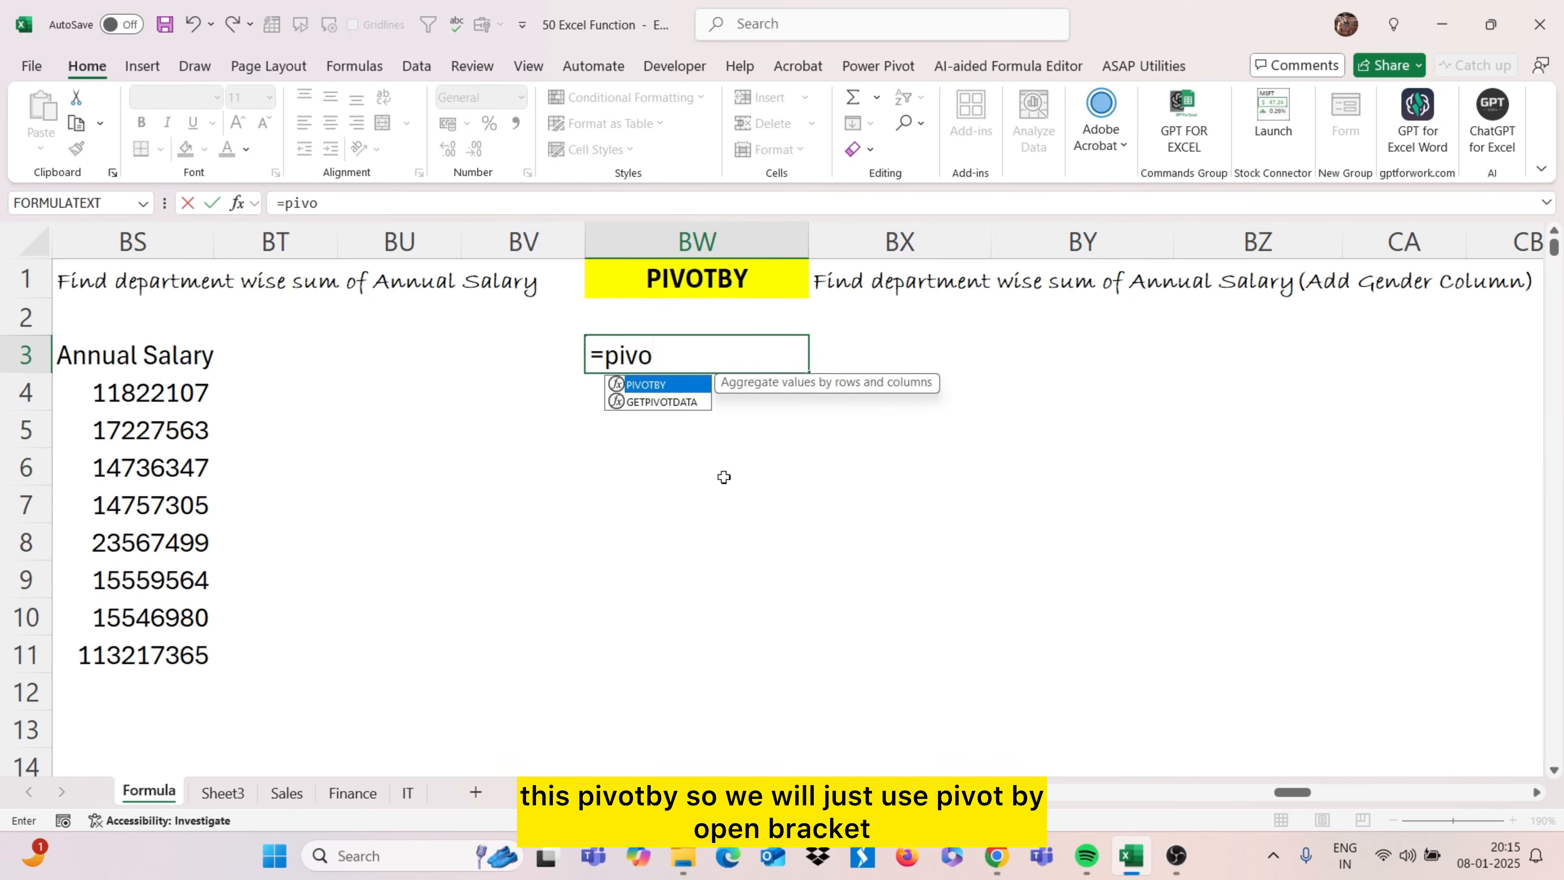
{"action": "type", "text": "tby("}
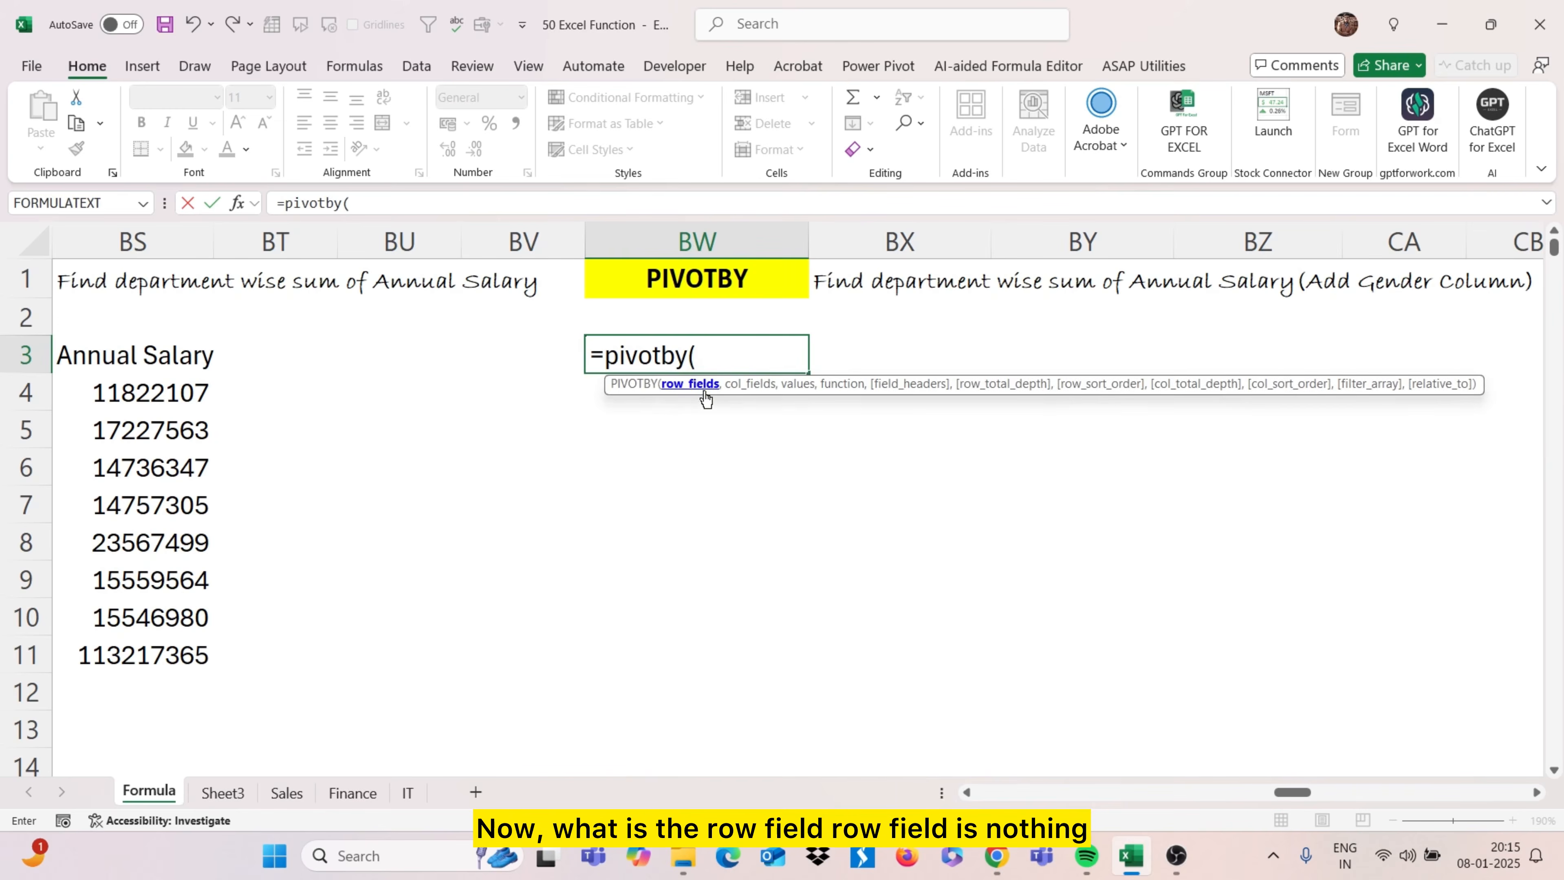
{"action": "scroll", "coordinate": [705, 400], "scroll_direction": "left", "scroll_amount": 20}
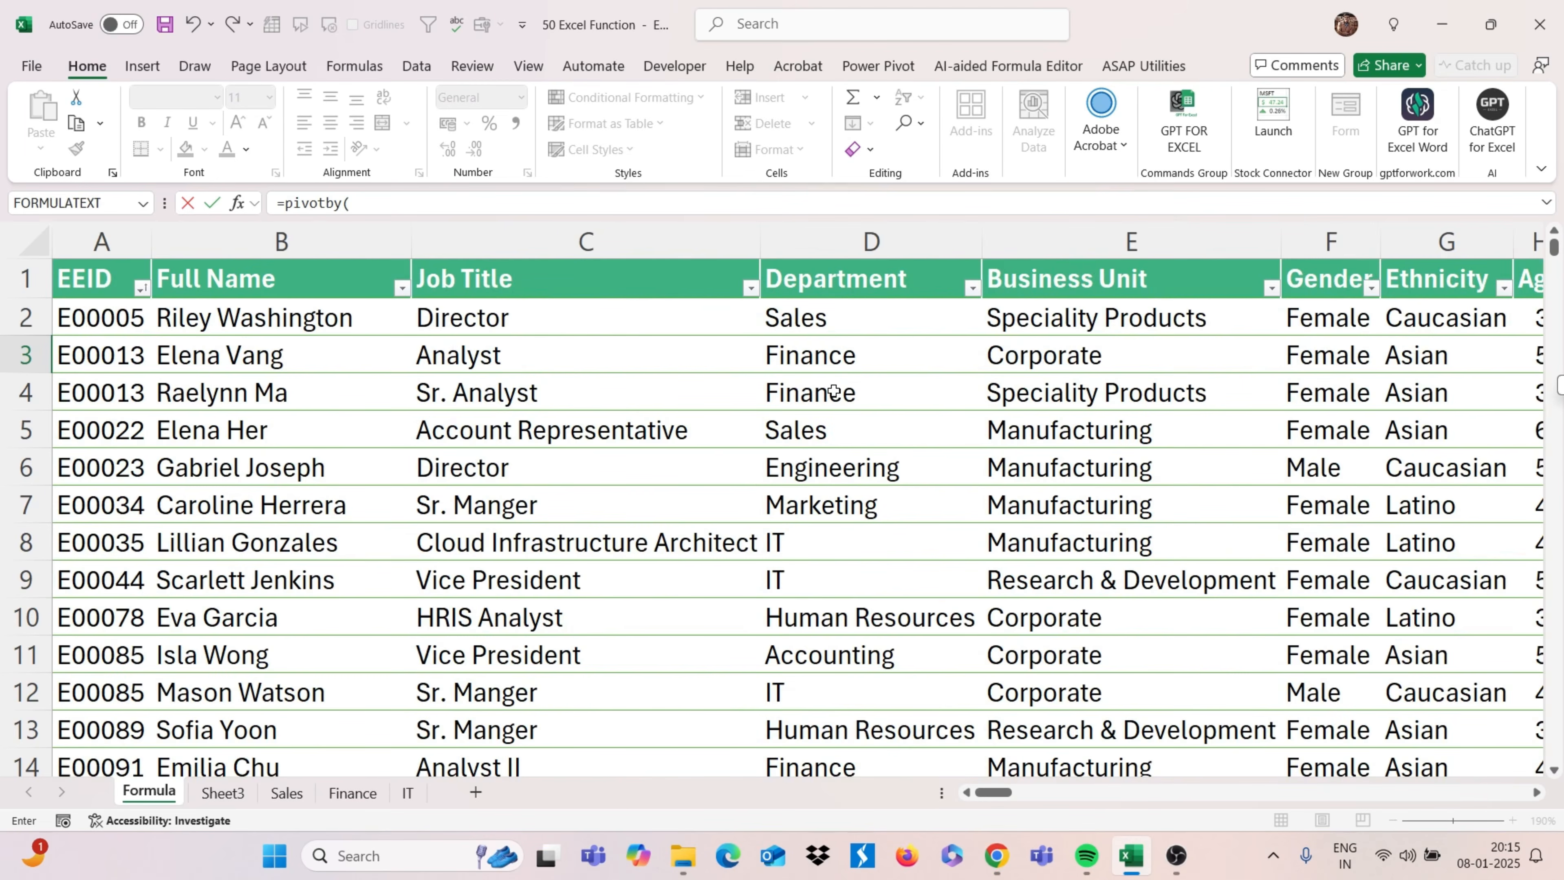
{"action": "left_click", "coordinate": [888, 248]}
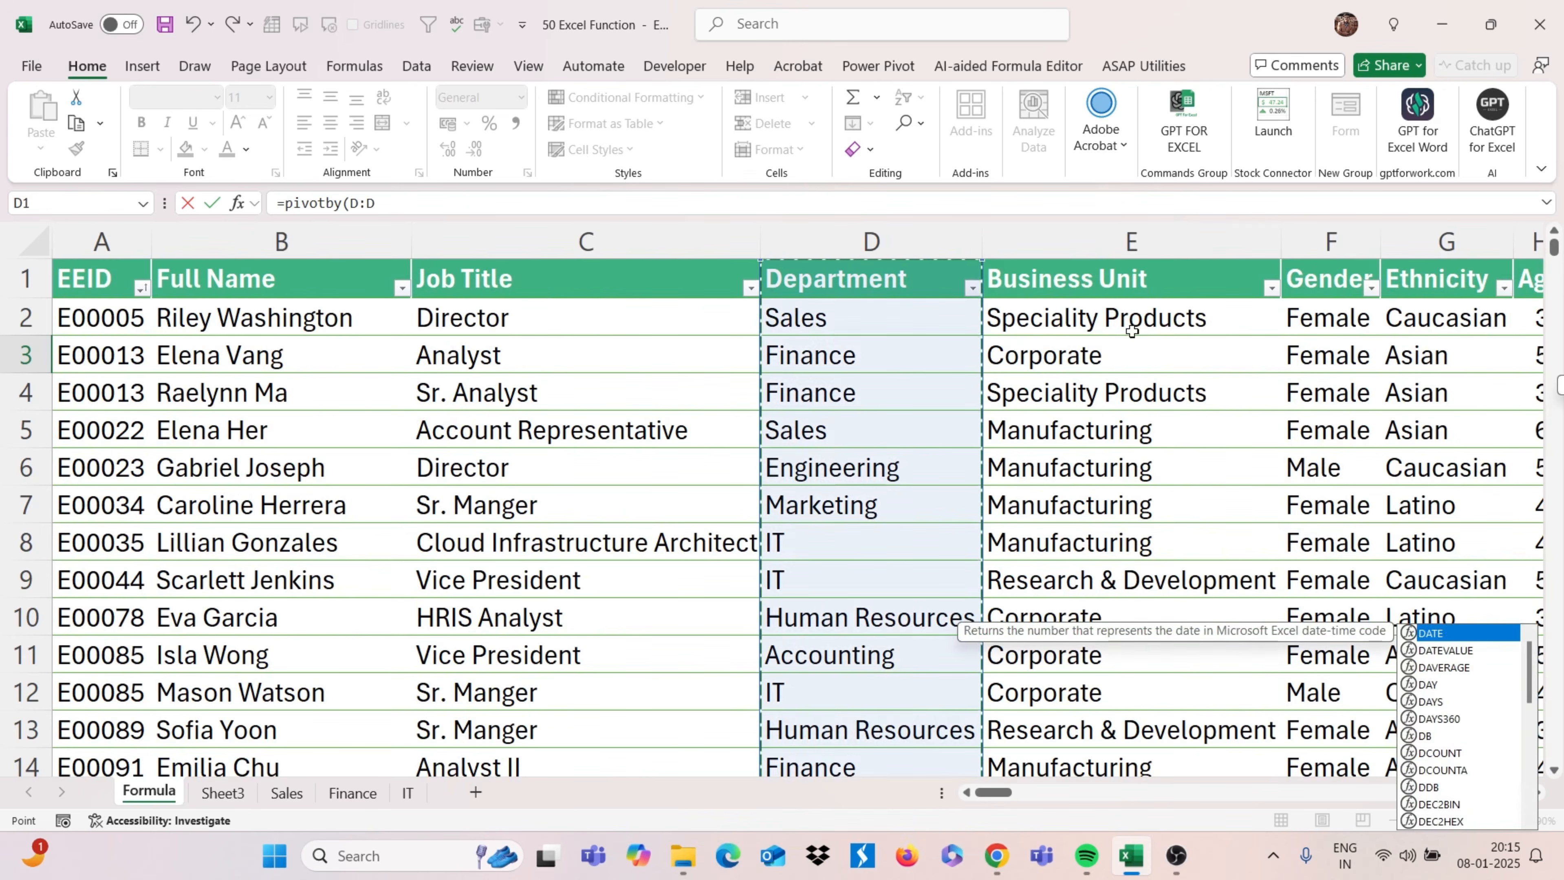
{"action": "type", "text": ","}
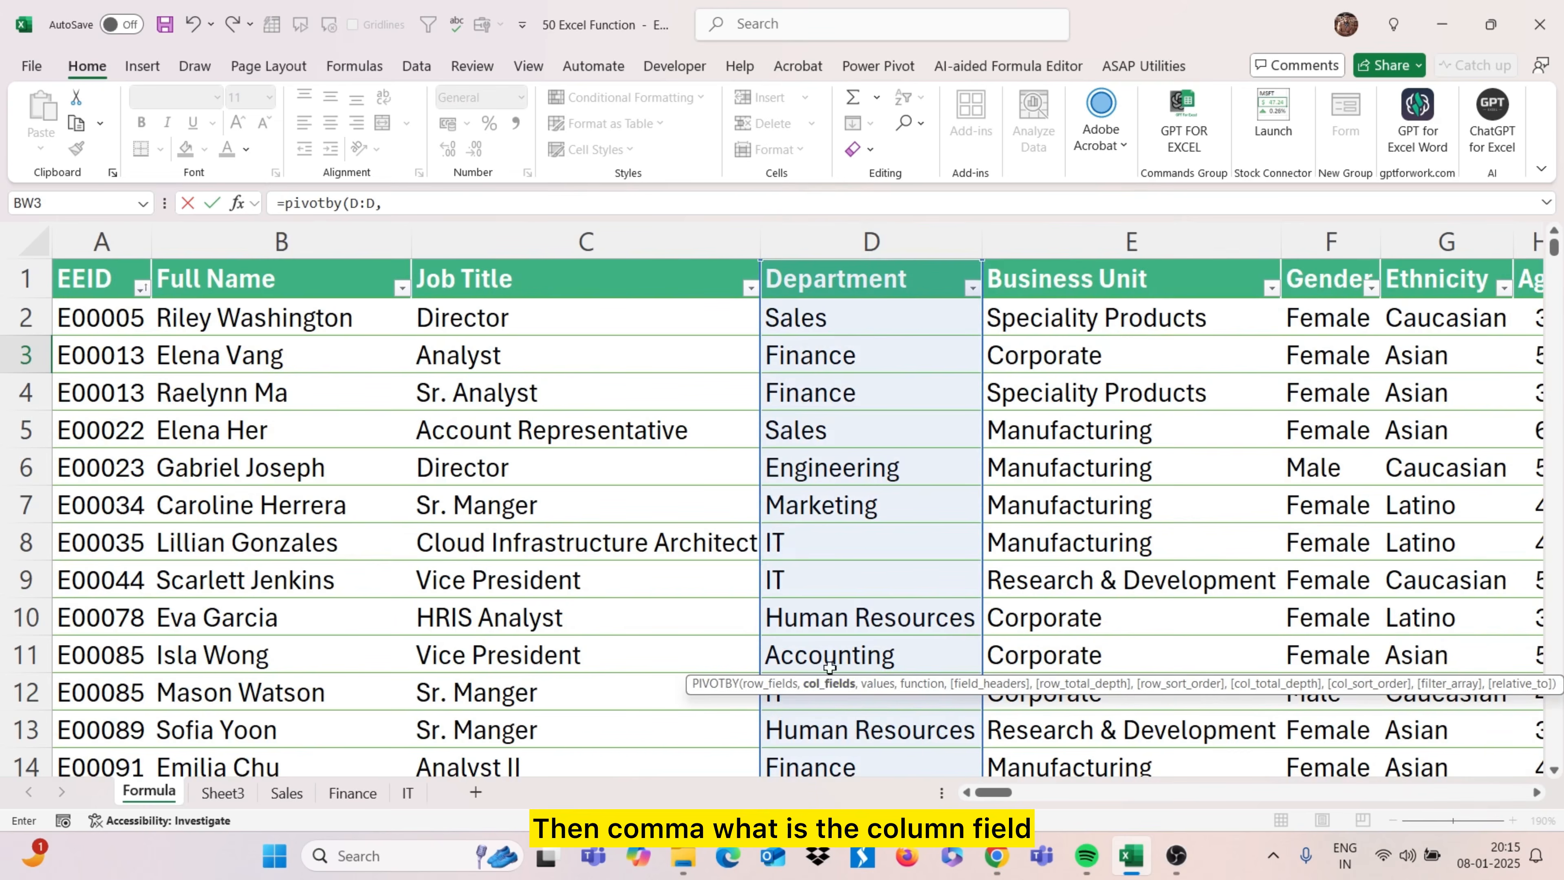
Add the Gender column F:F as the PIVOTBY column fields and the Annual Salary column J:J as the values
{"action": "scroll", "coordinate": [799, 354], "scroll_direction": "right", "scroll_amount": 3}
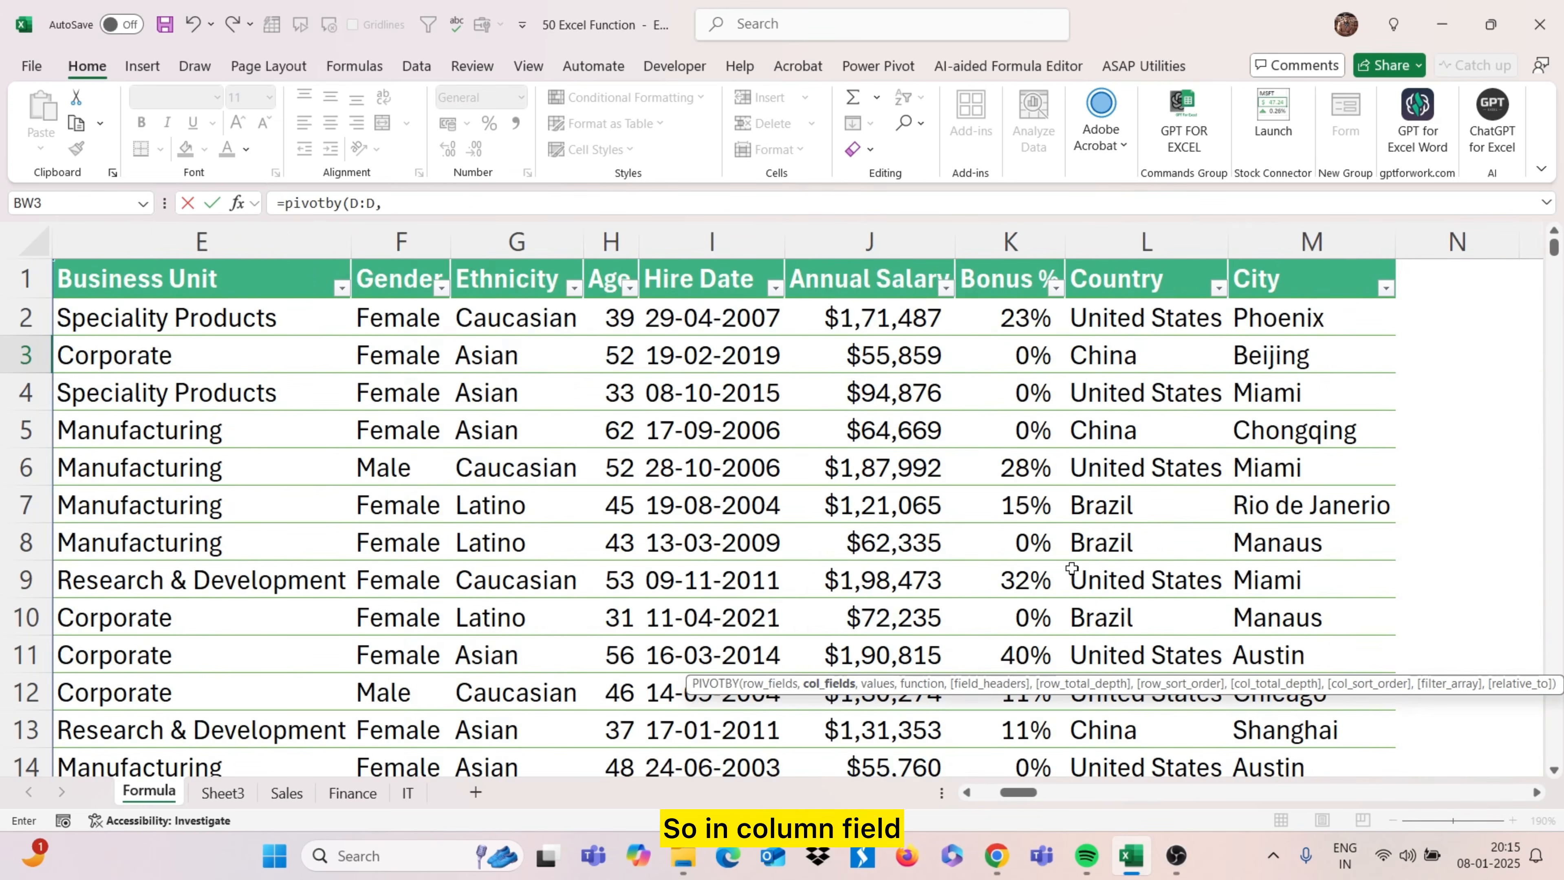
{"action": "left_click", "coordinate": [421, 242]}
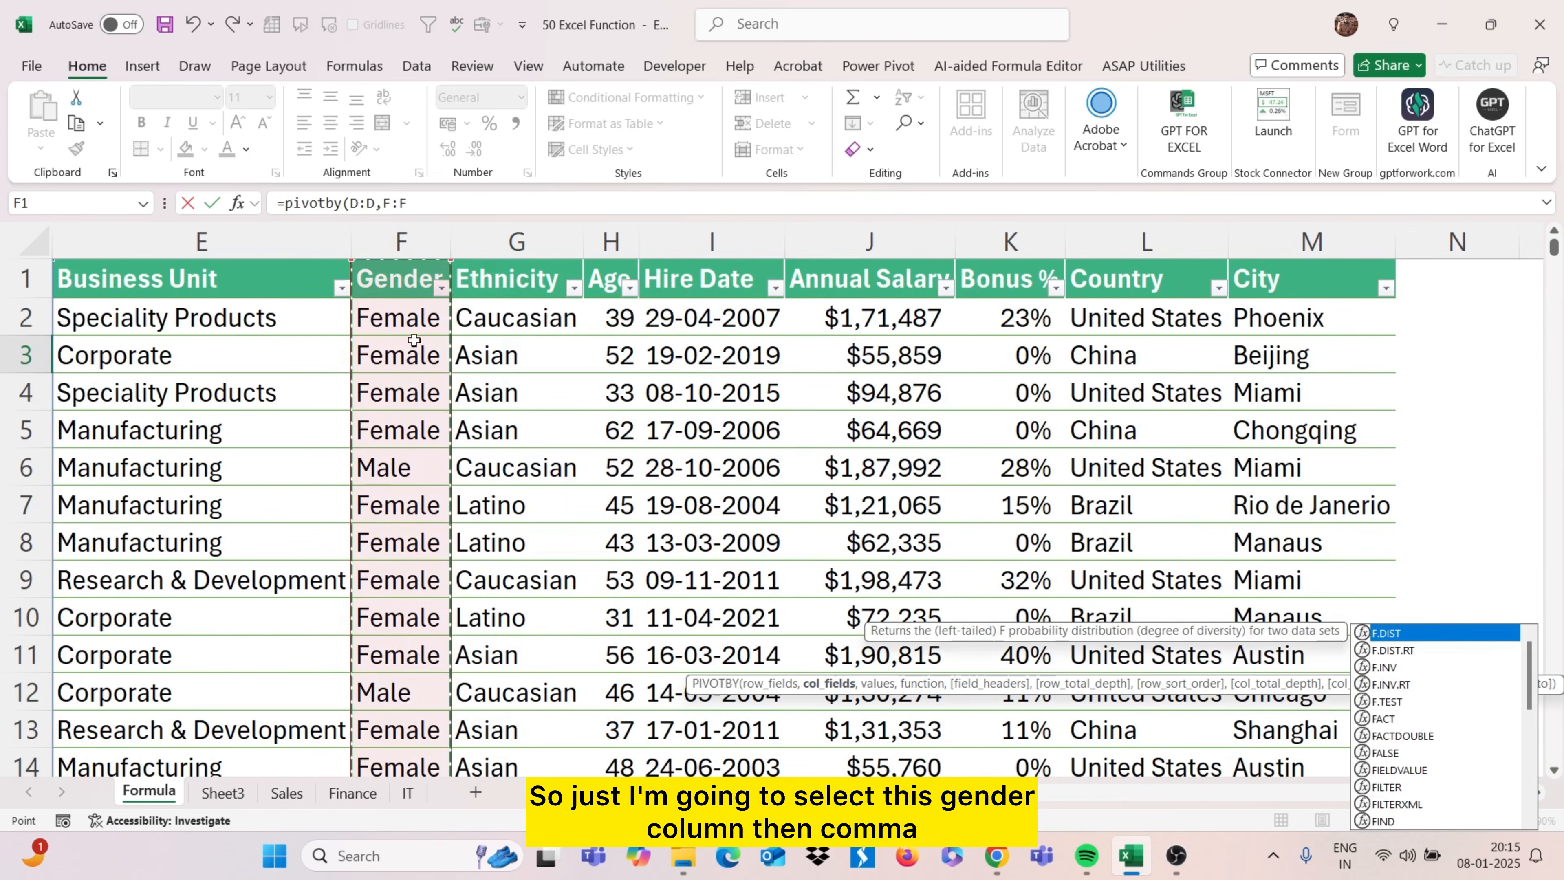
{"action": "type", "text": ","}
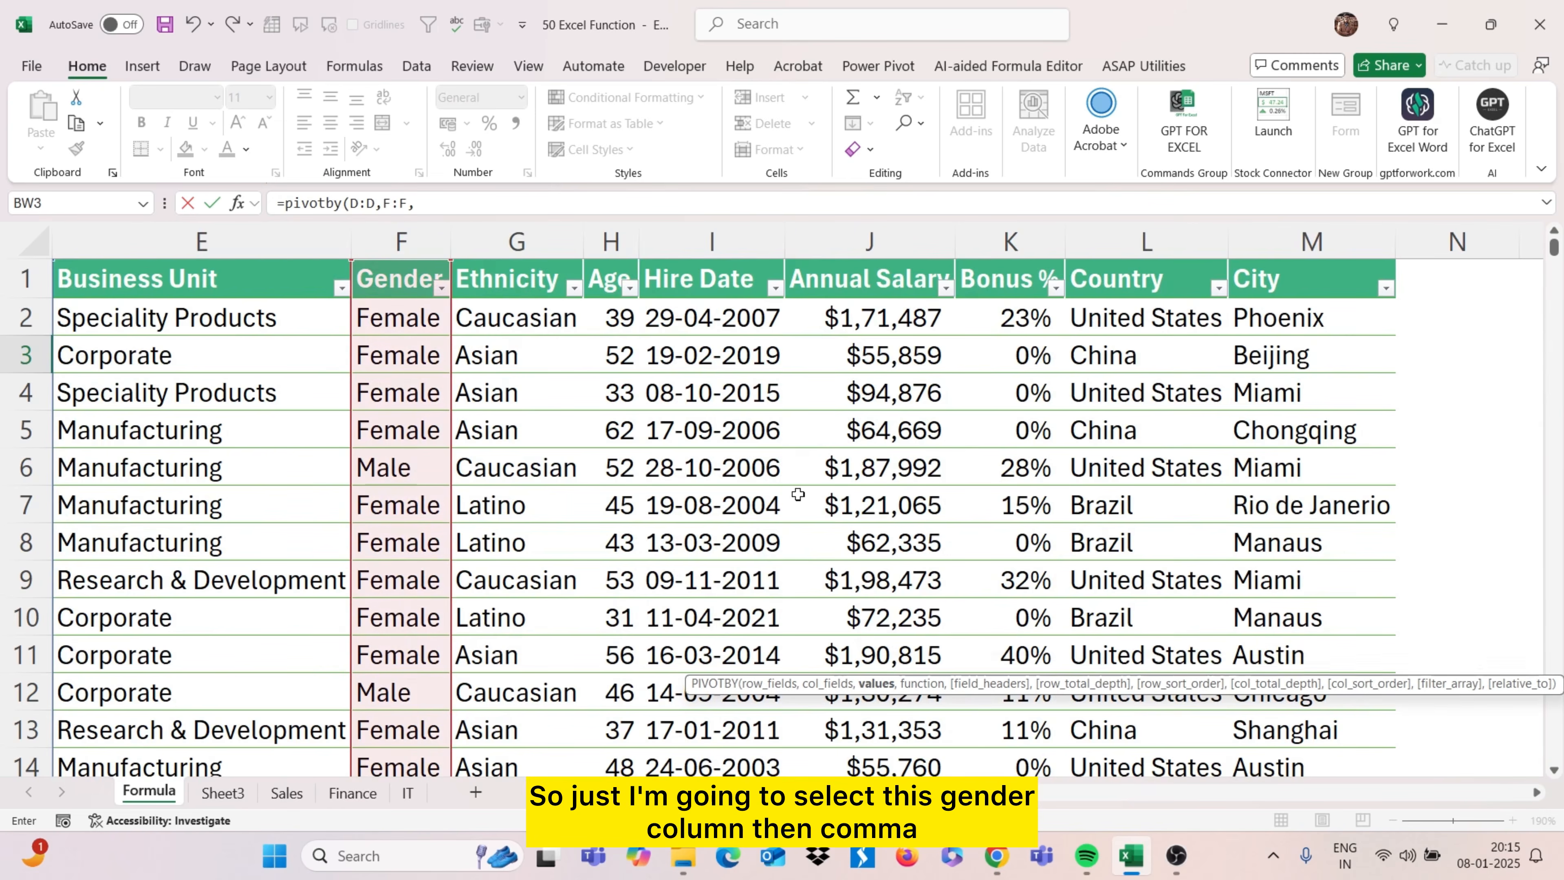
{"action": "left_click", "coordinate": [888, 246]}
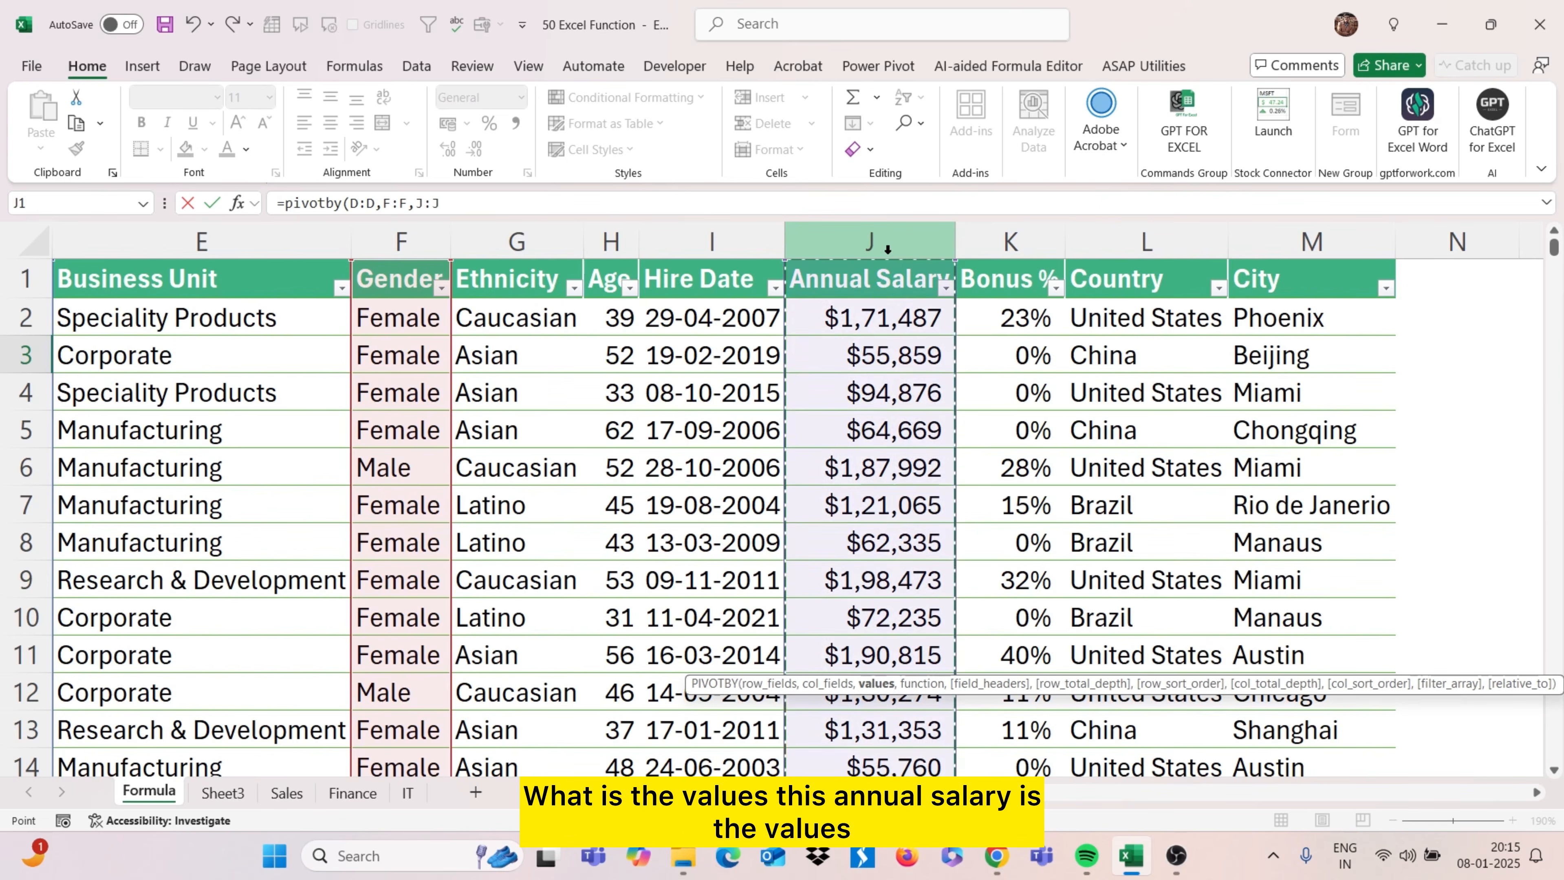
{"action": "type", "text": ","}
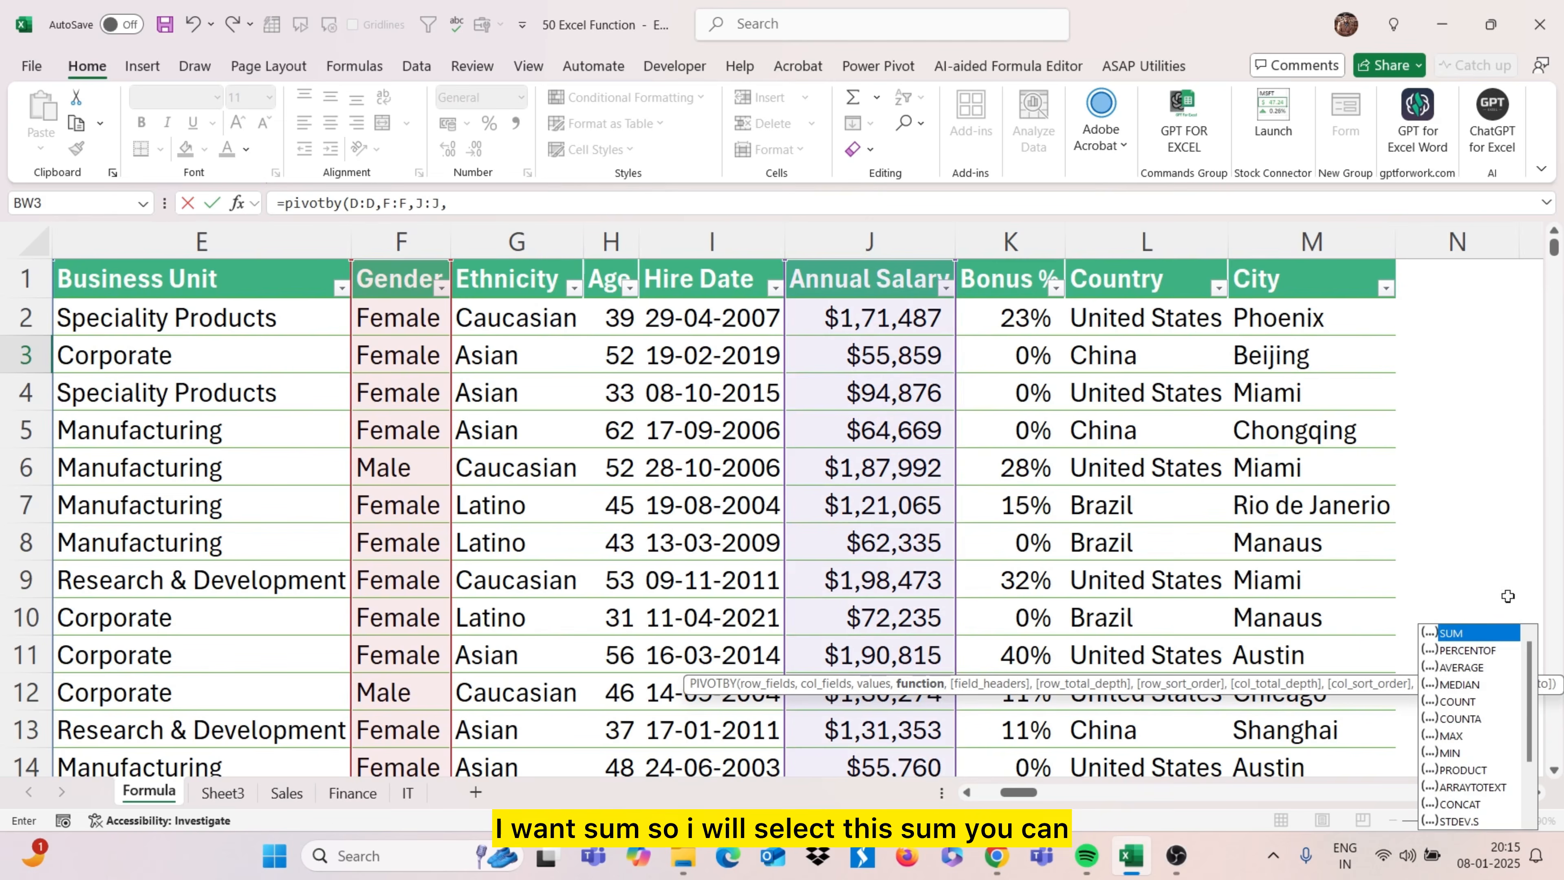
Choose SUM as the PIVOTBY function, set field headers to 3 - Yes and show, and complete the formula in BW3
{"action": "double_click", "coordinate": [1462, 635]}
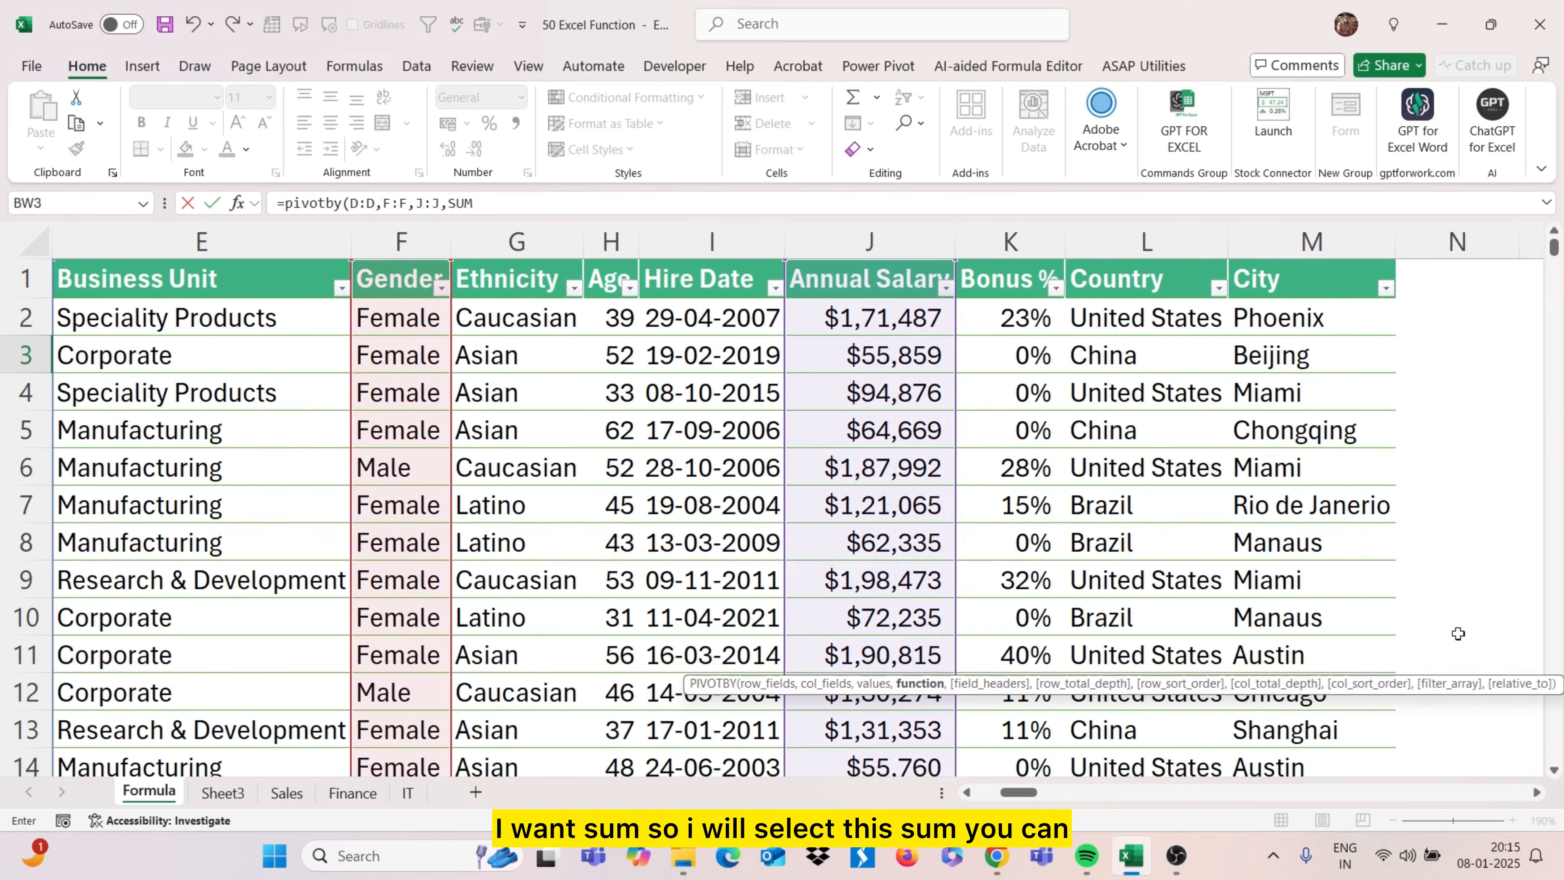
{"action": "type", "text": ","}
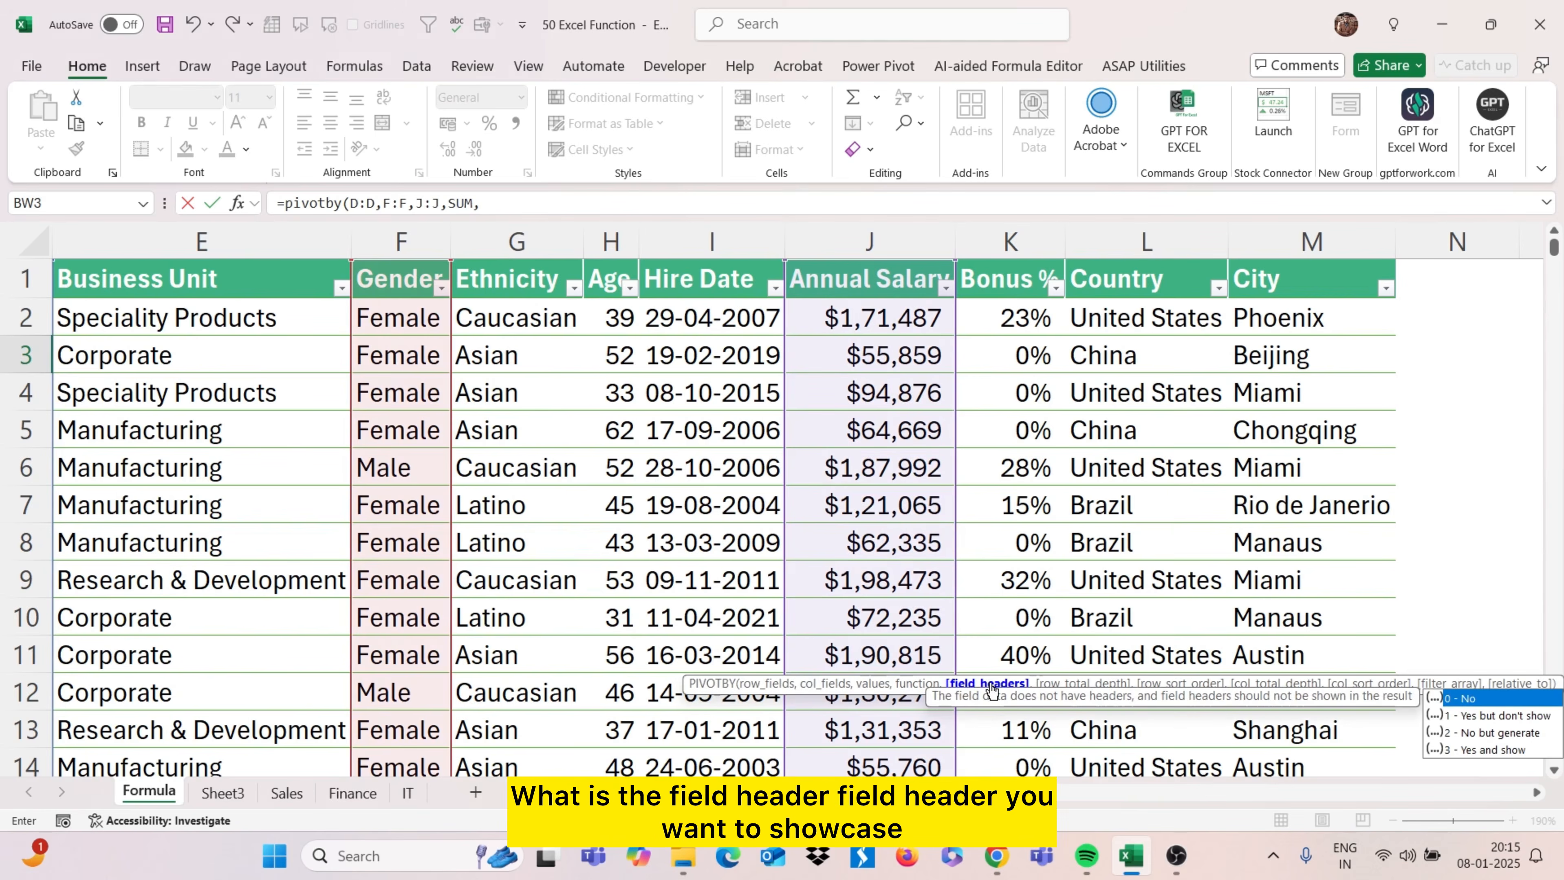
{"action": "double_click", "coordinate": [1464, 748]}
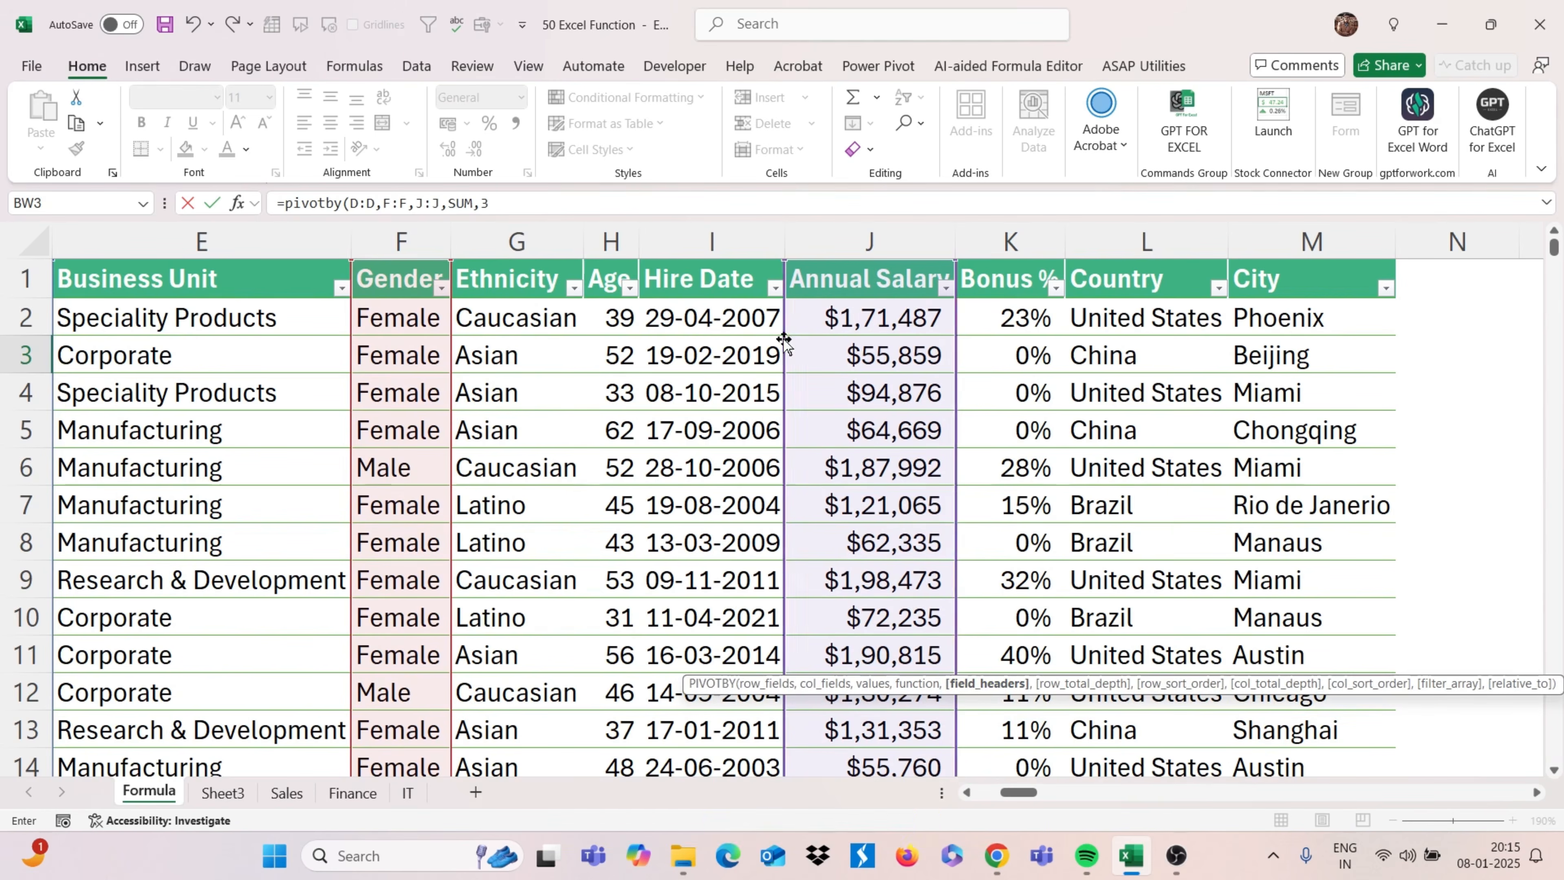
{"action": "type", "text": ")"}
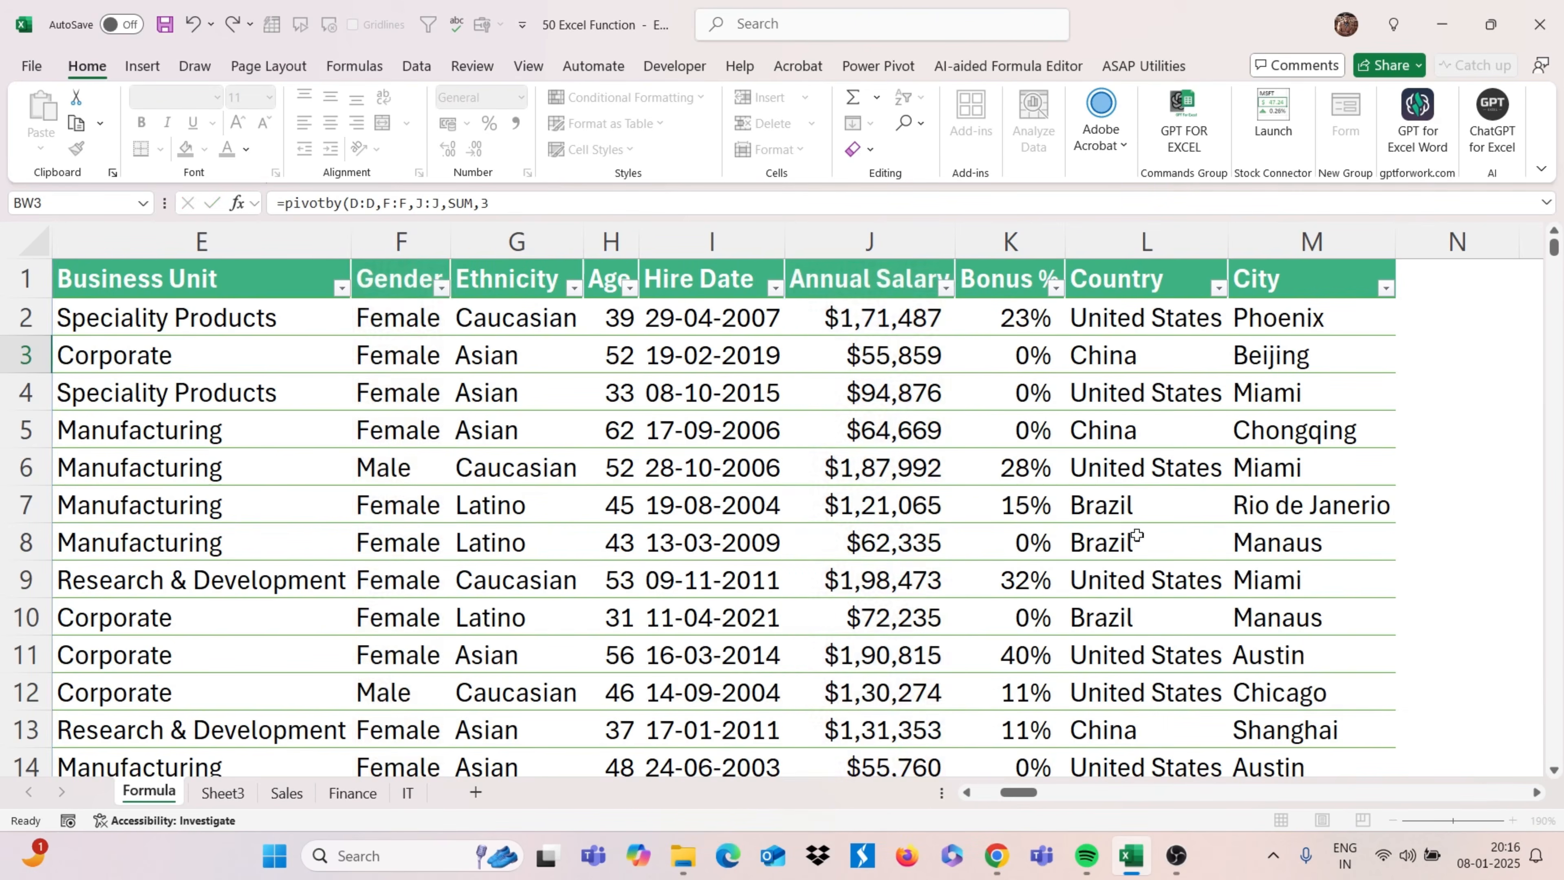
{"action": "key", "text": "Return"}
{"action": "scroll", "coordinate": [962, 369], "scroll_direction": "right", "scroll_amount": 4}
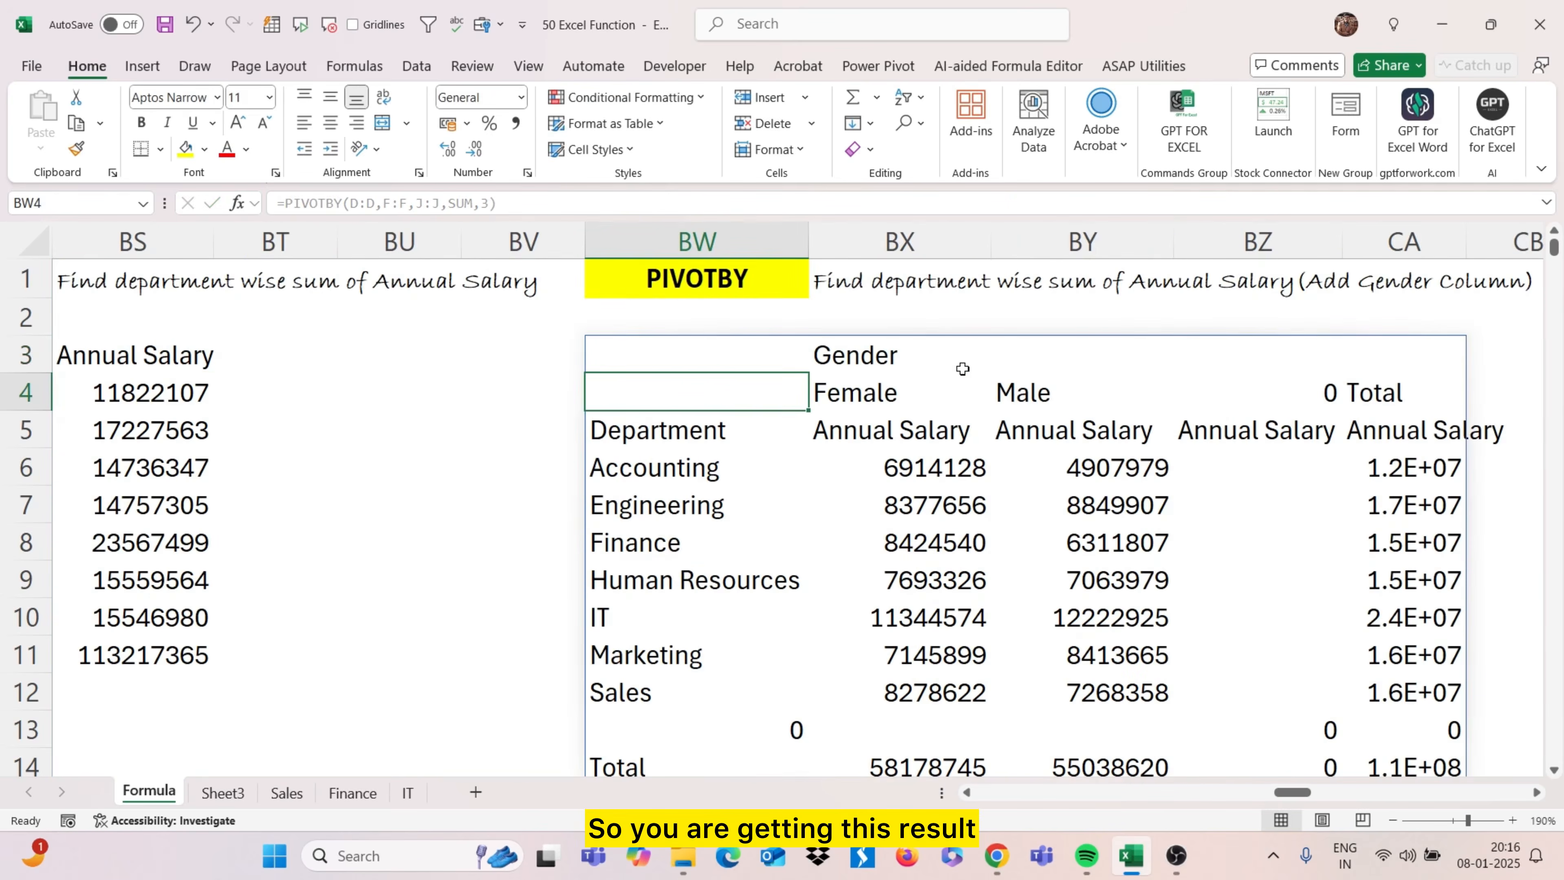
Autofit column CA so the PIVOTBY totals show in full
{"action": "scroll", "coordinate": [962, 368], "scroll_direction": "down", "scroll_amount": 1}
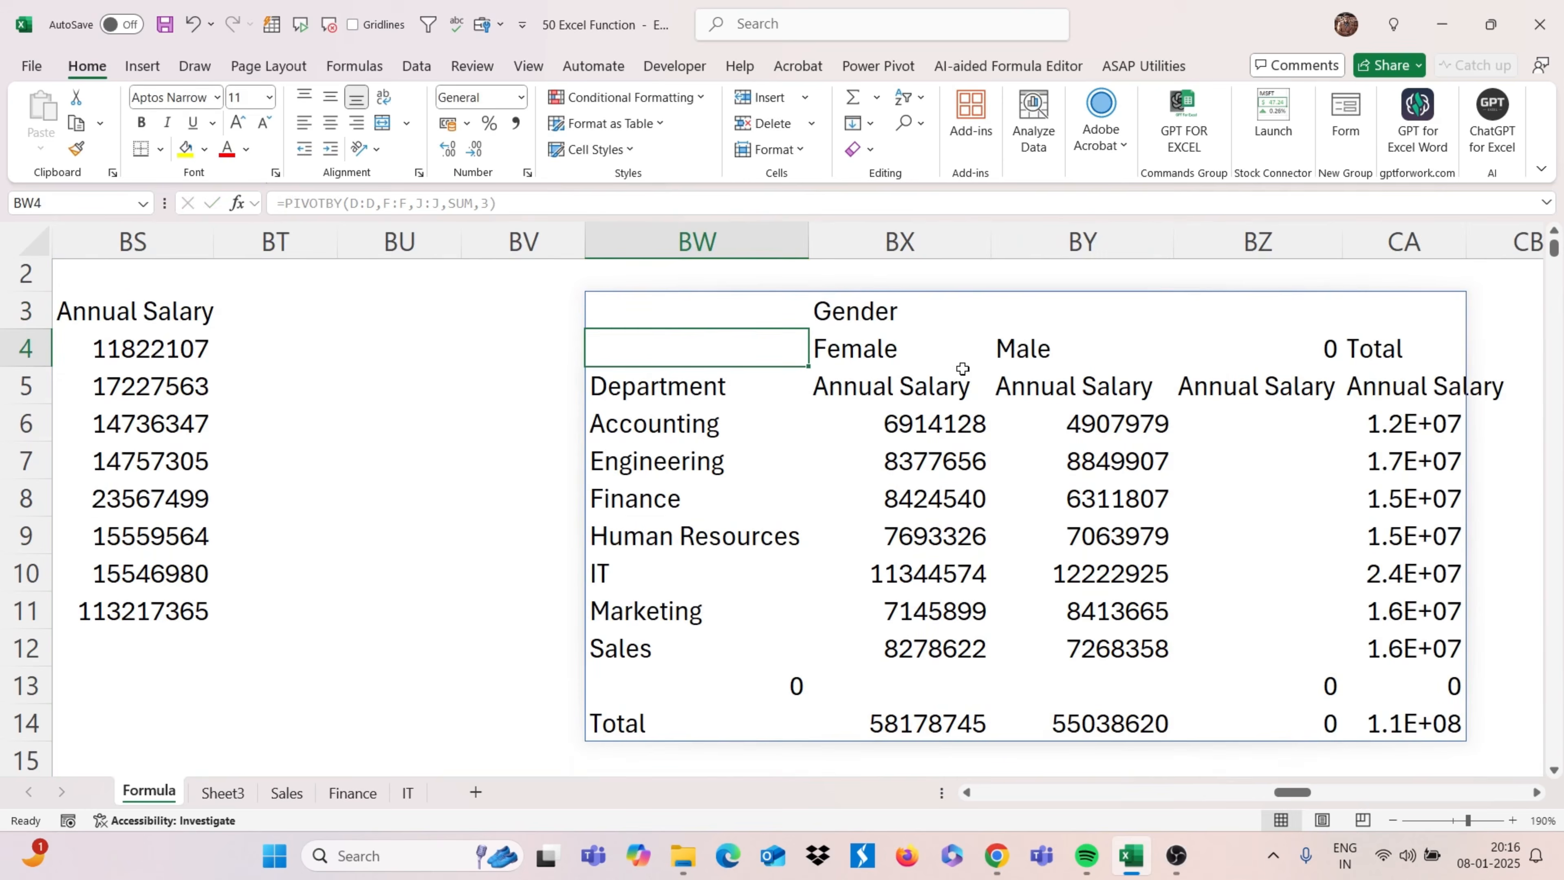
{"action": "left_click", "coordinate": [1088, 599]}
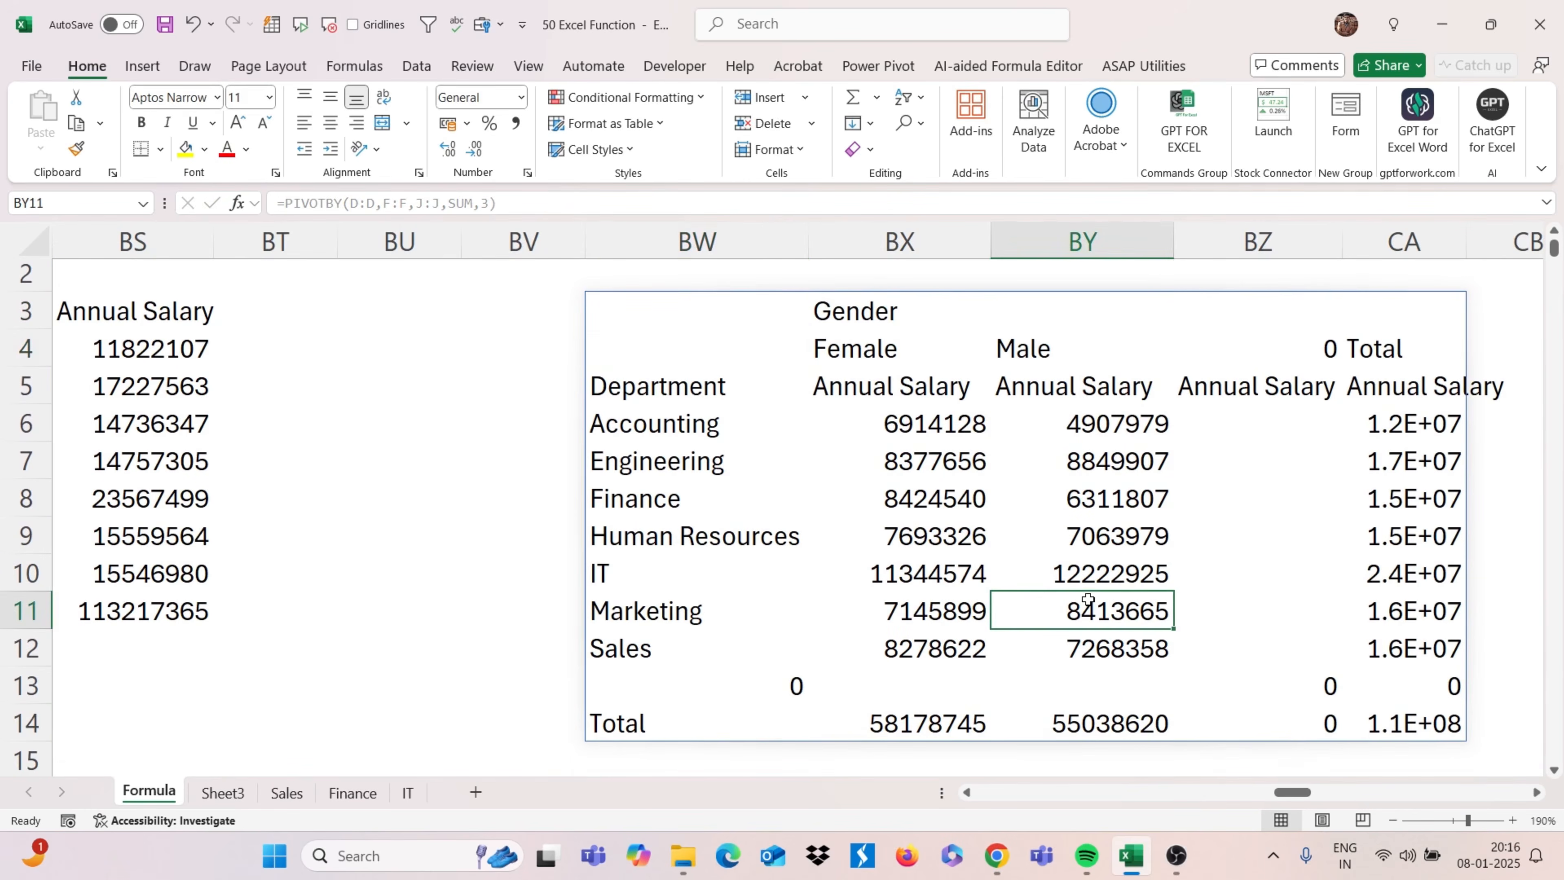
{"action": "double_click", "coordinate": [1467, 242]}
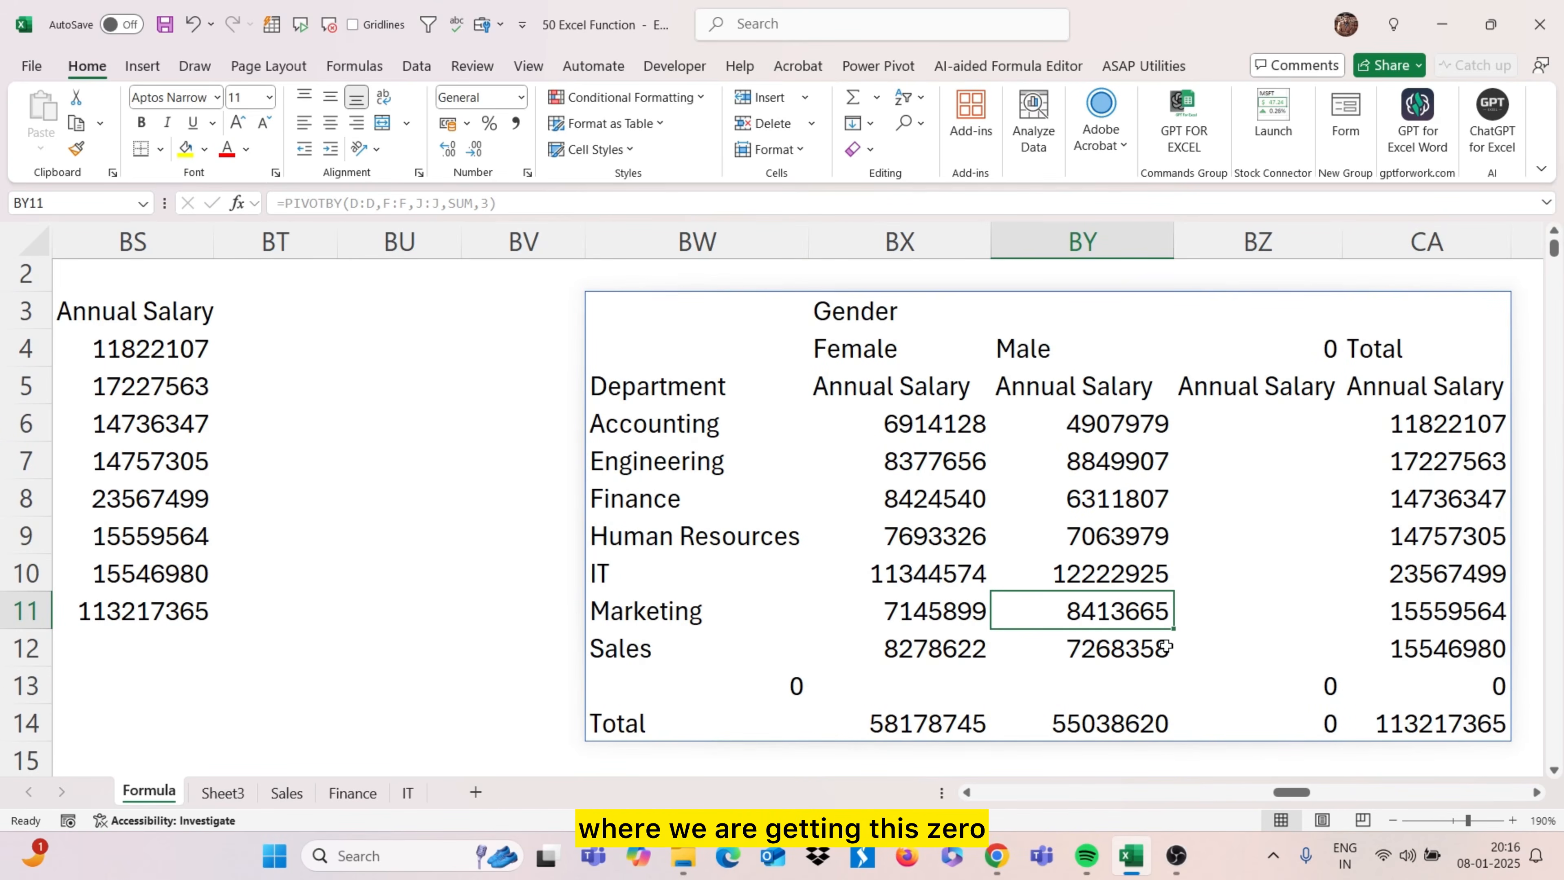
{"action": "scroll", "coordinate": [1166, 647], "scroll_direction": "up", "scroll_amount": 1}
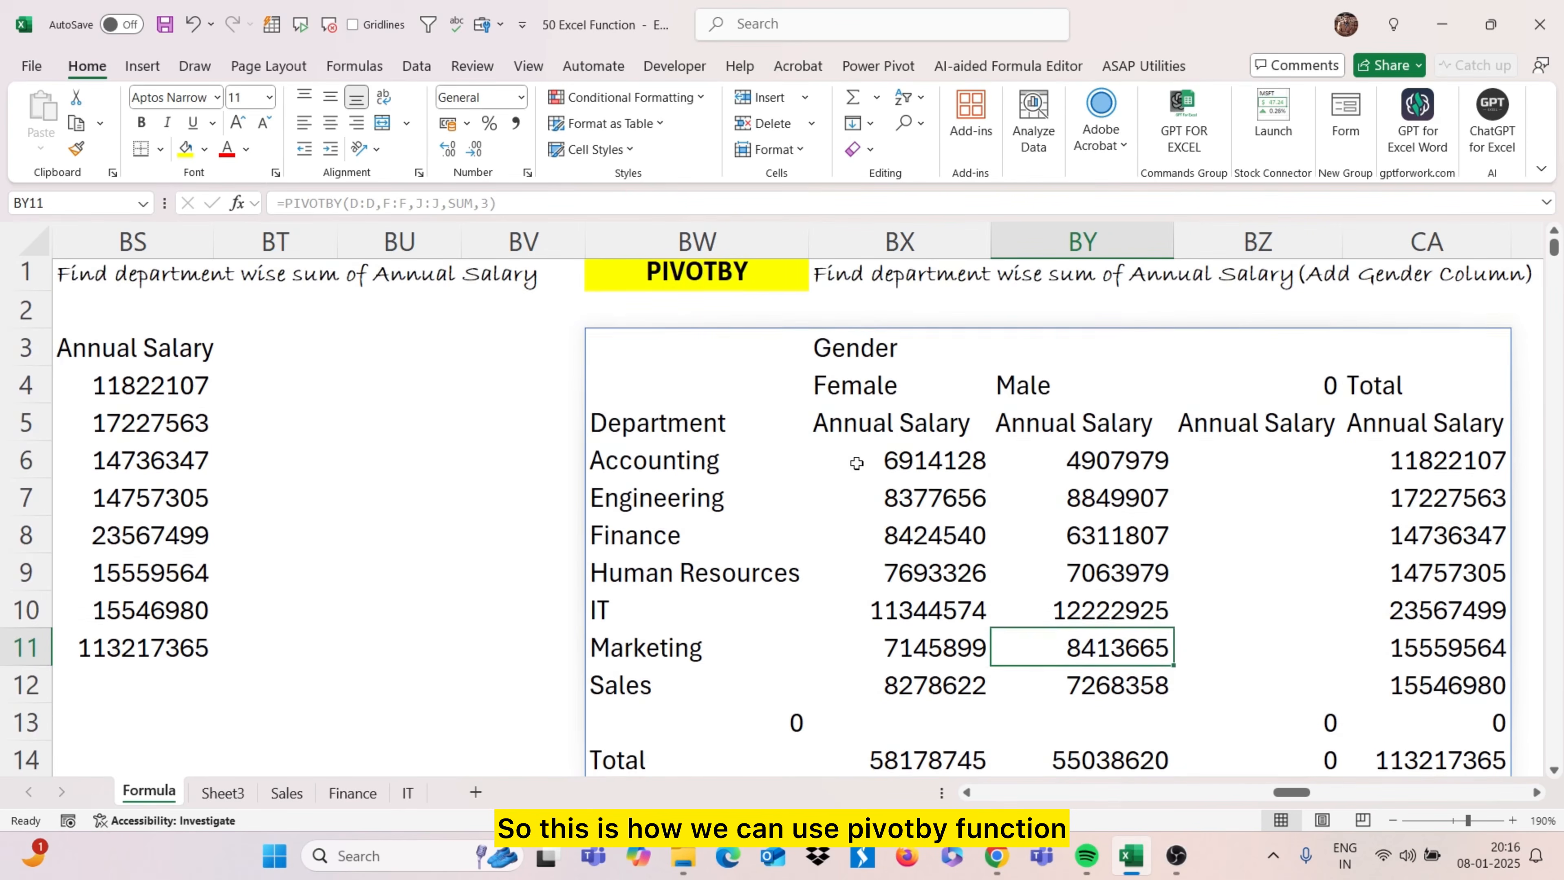
Examine the WRAPROWS sample list in column CD, from the three field labels through the first employee's ID, name and job title
{"action": "scroll", "coordinate": [856, 463], "scroll_direction": "right", "scroll_amount": 2}
{"action": "scroll", "coordinate": [857, 463], "scroll_direction": "right", "scroll_amount": 2}
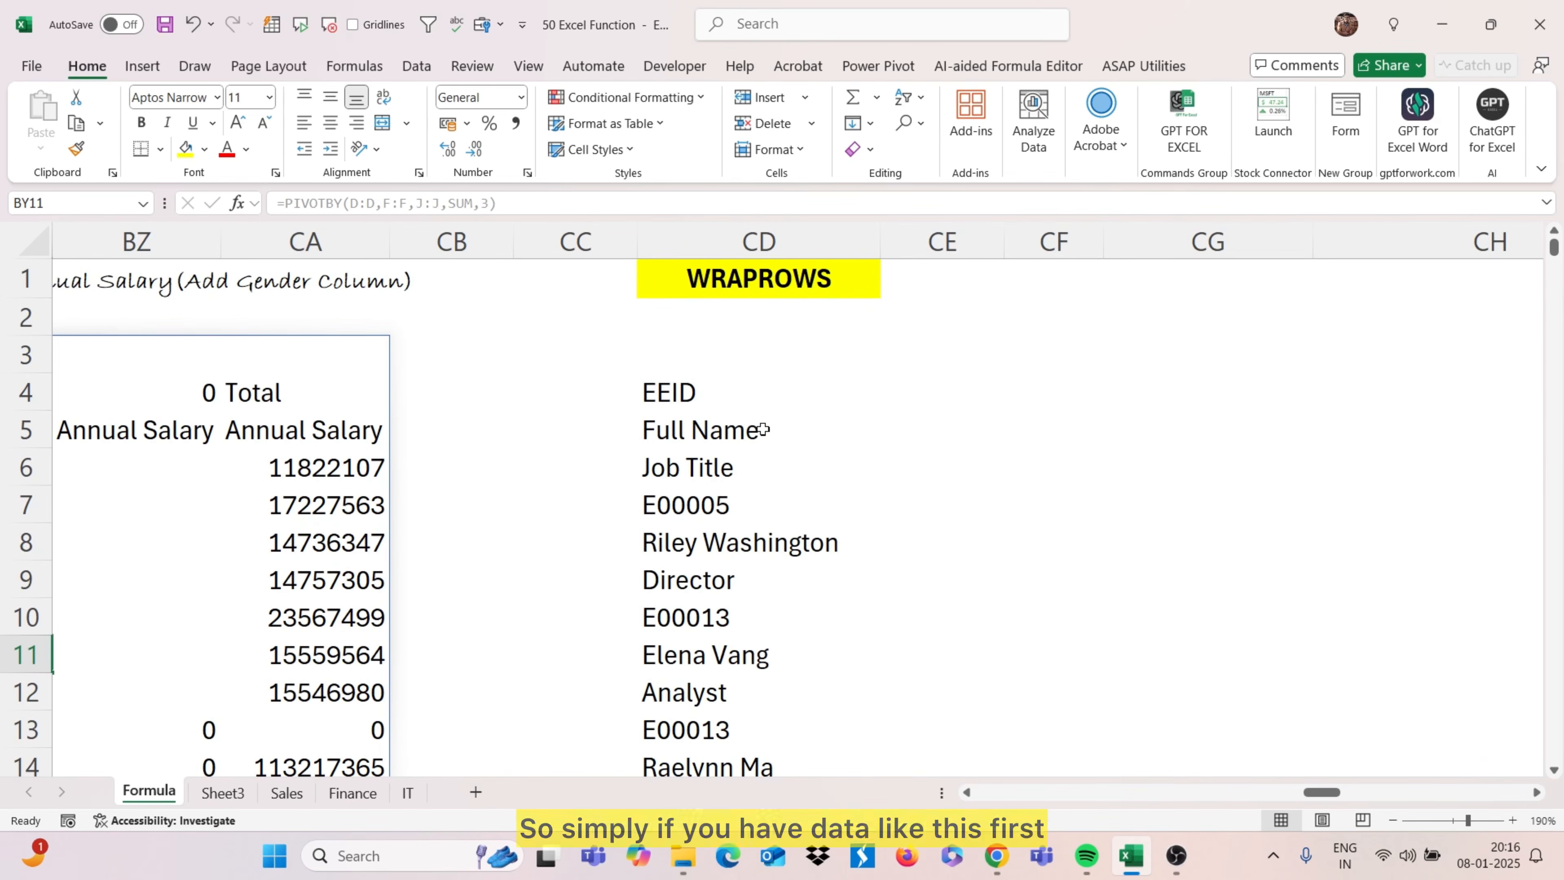
{"action": "left_click", "coordinate": [701, 392]}
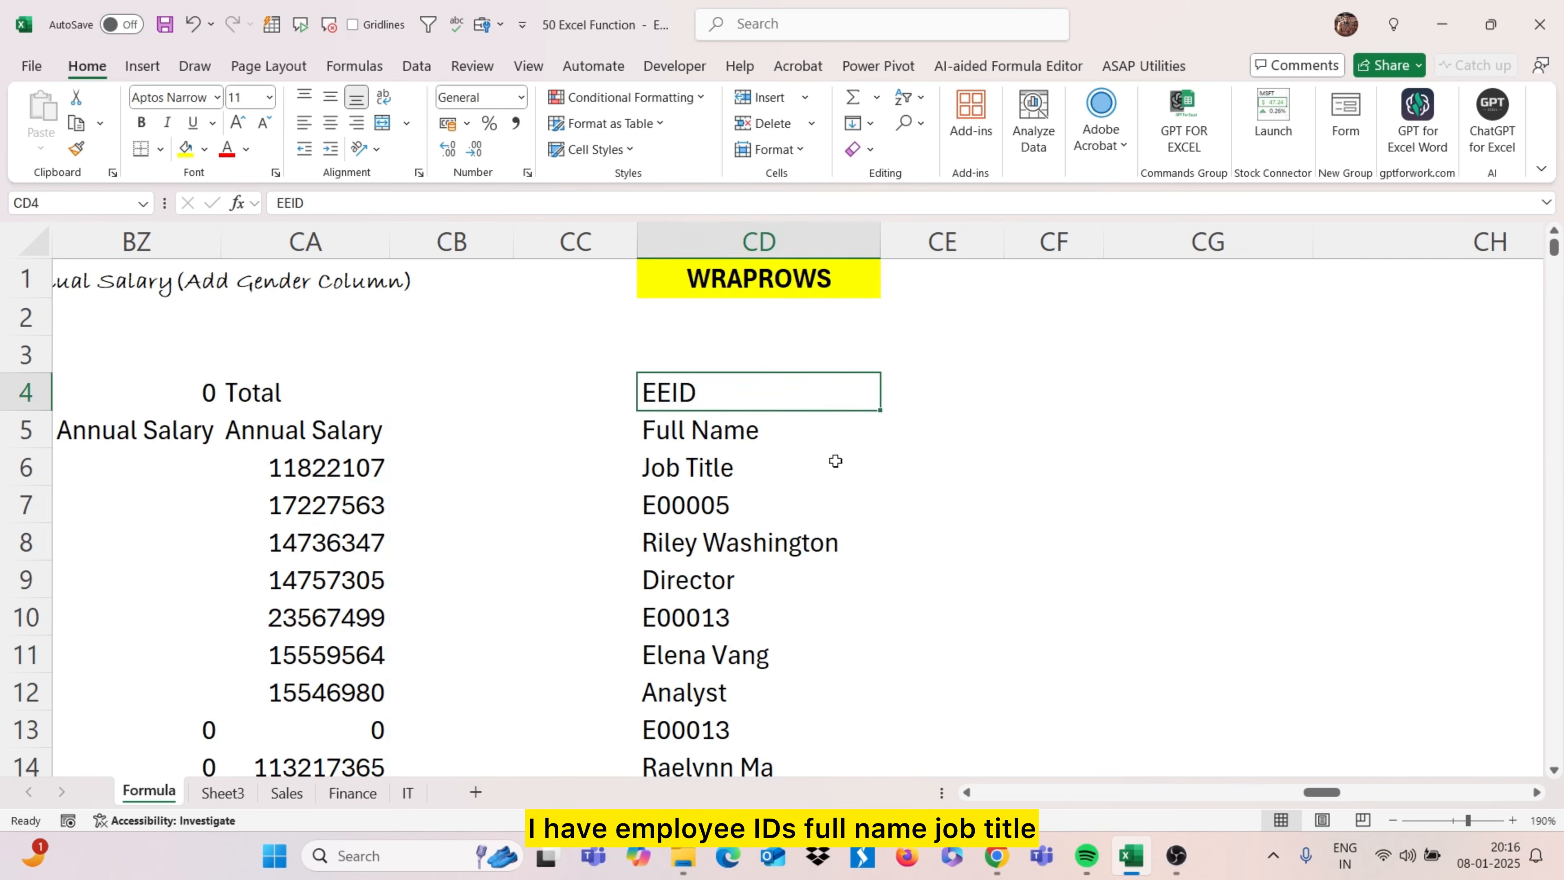
{"action": "left_click", "coordinate": [697, 499]}
{"action": "left_click", "coordinate": [738, 528]}
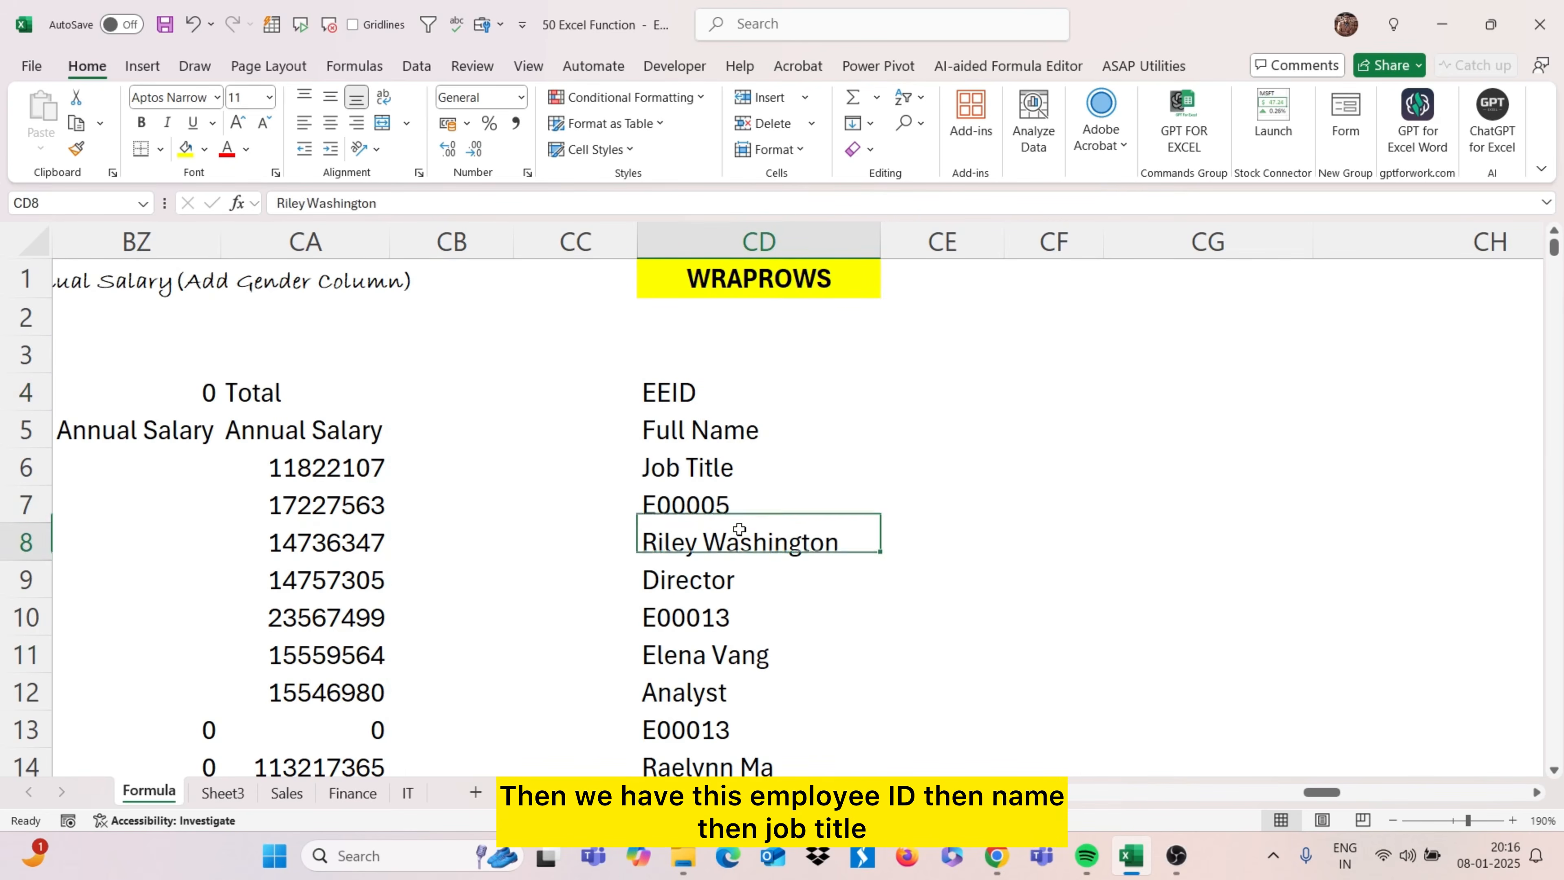
{"action": "left_click", "coordinate": [680, 576]}
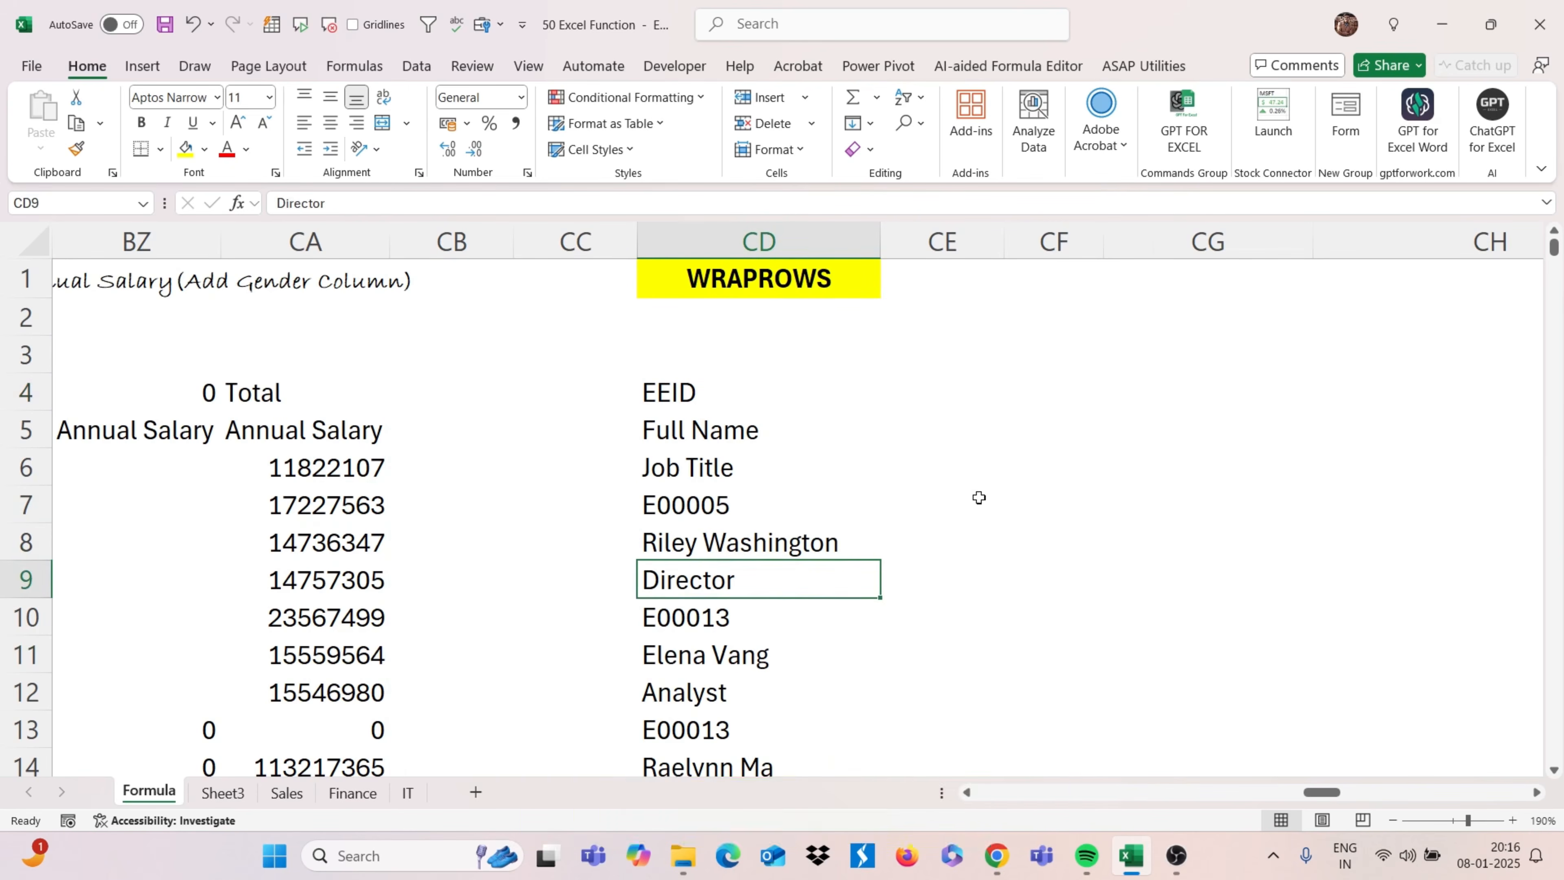
Begin a WRAPROWS formula in CE4 with the list CD4:CD39 as the vector, ready for the wrap count argument
{"action": "scroll", "coordinate": [981, 497], "scroll_direction": "right", "scroll_amount": 2}
{"action": "left_click", "coordinate": [698, 387]}
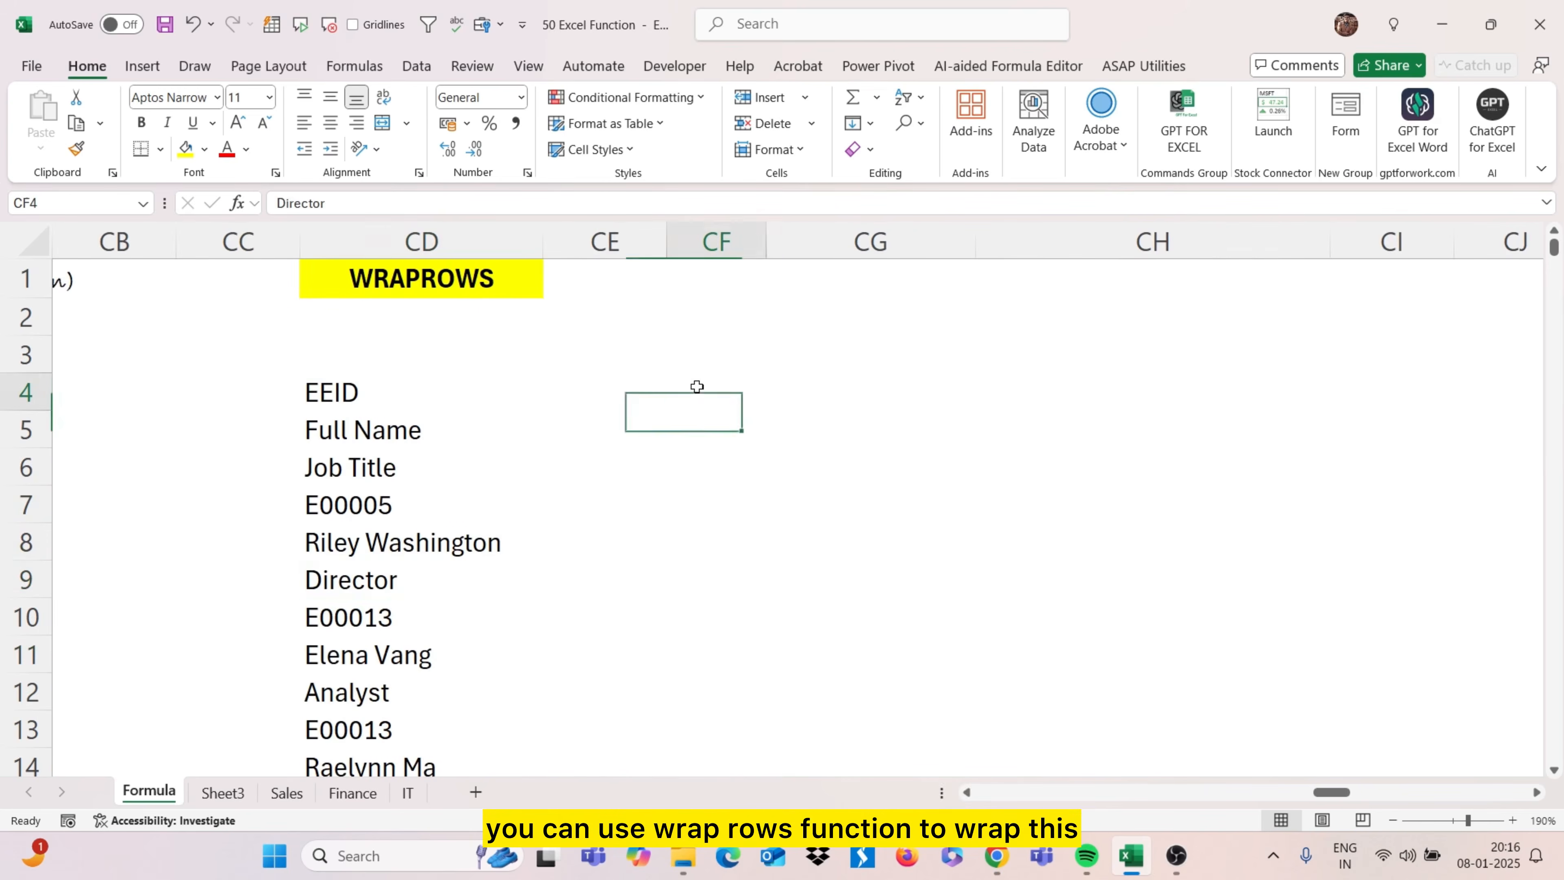
{"action": "left_click", "coordinate": [617, 388]}
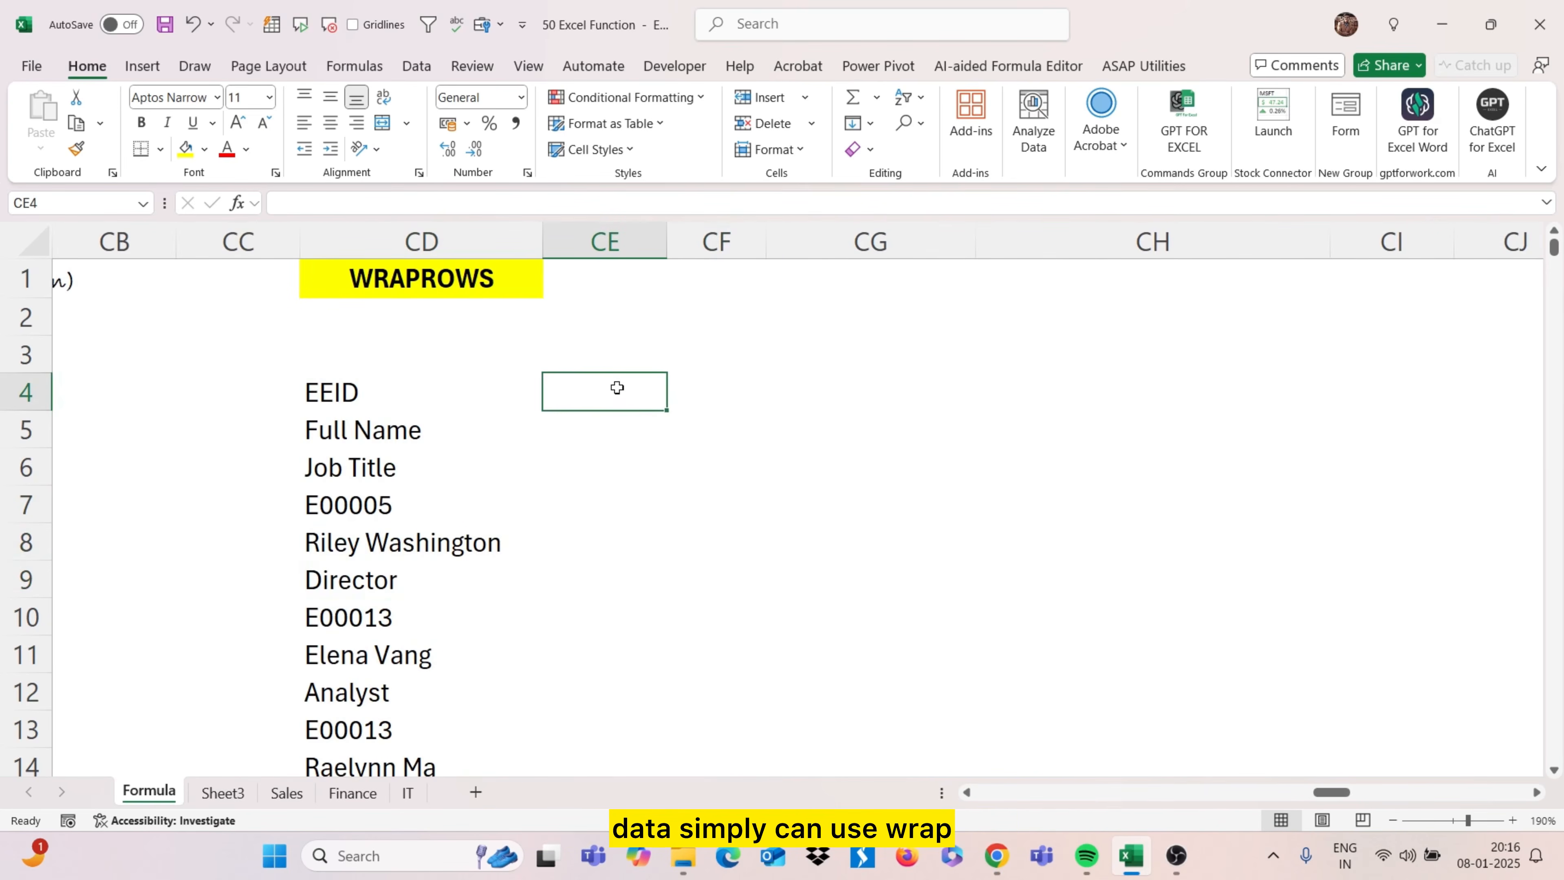
{"action": "type", "text": "=wrap"}
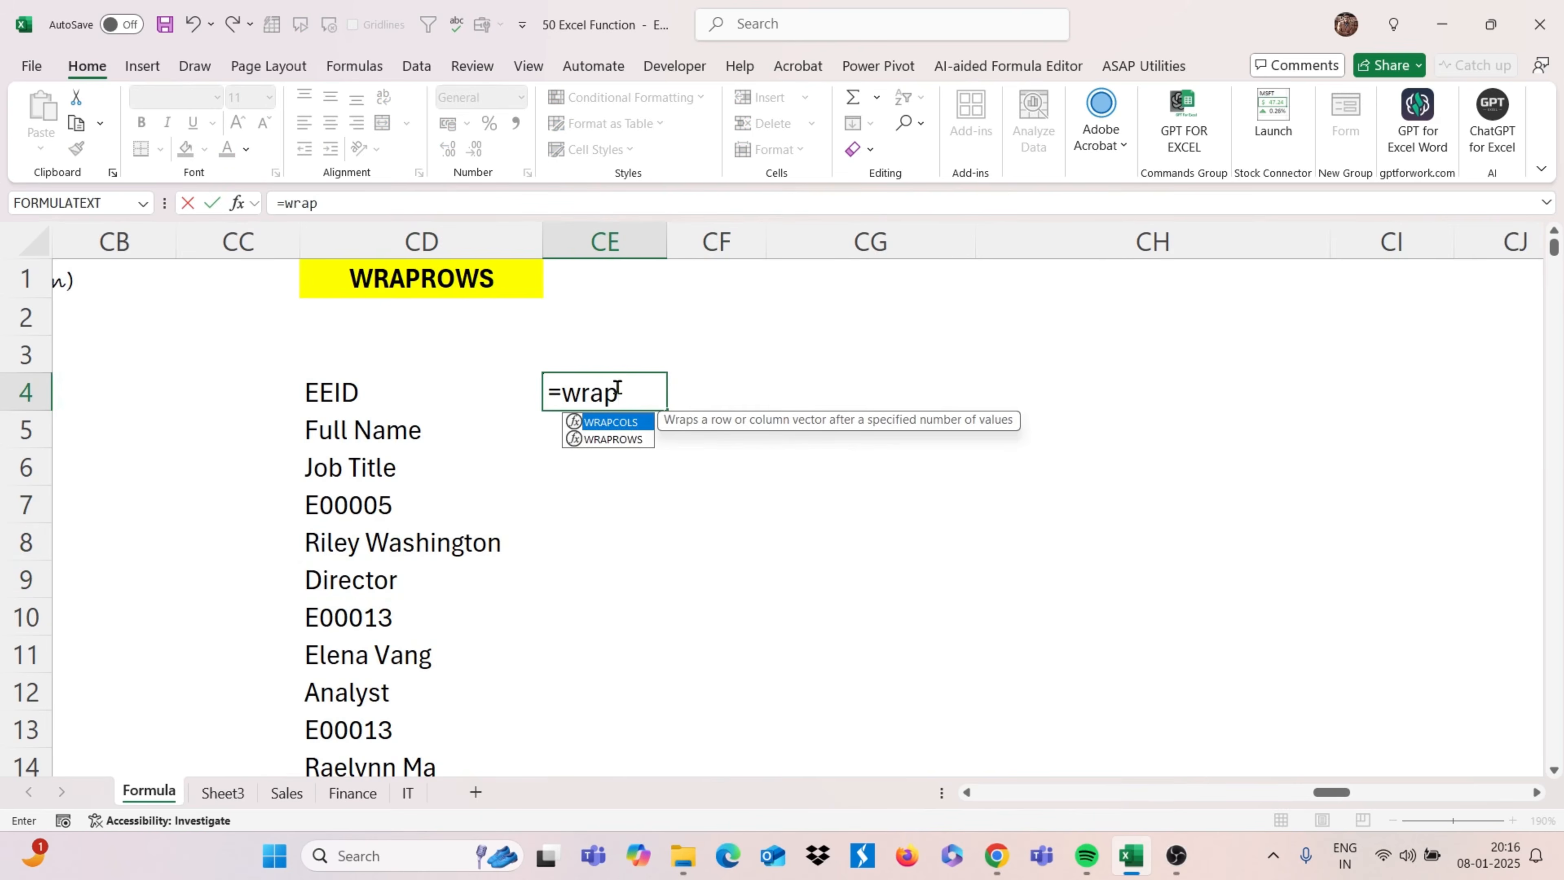
{"action": "key", "text": "Down"}
{"action": "key", "text": "Tab"}
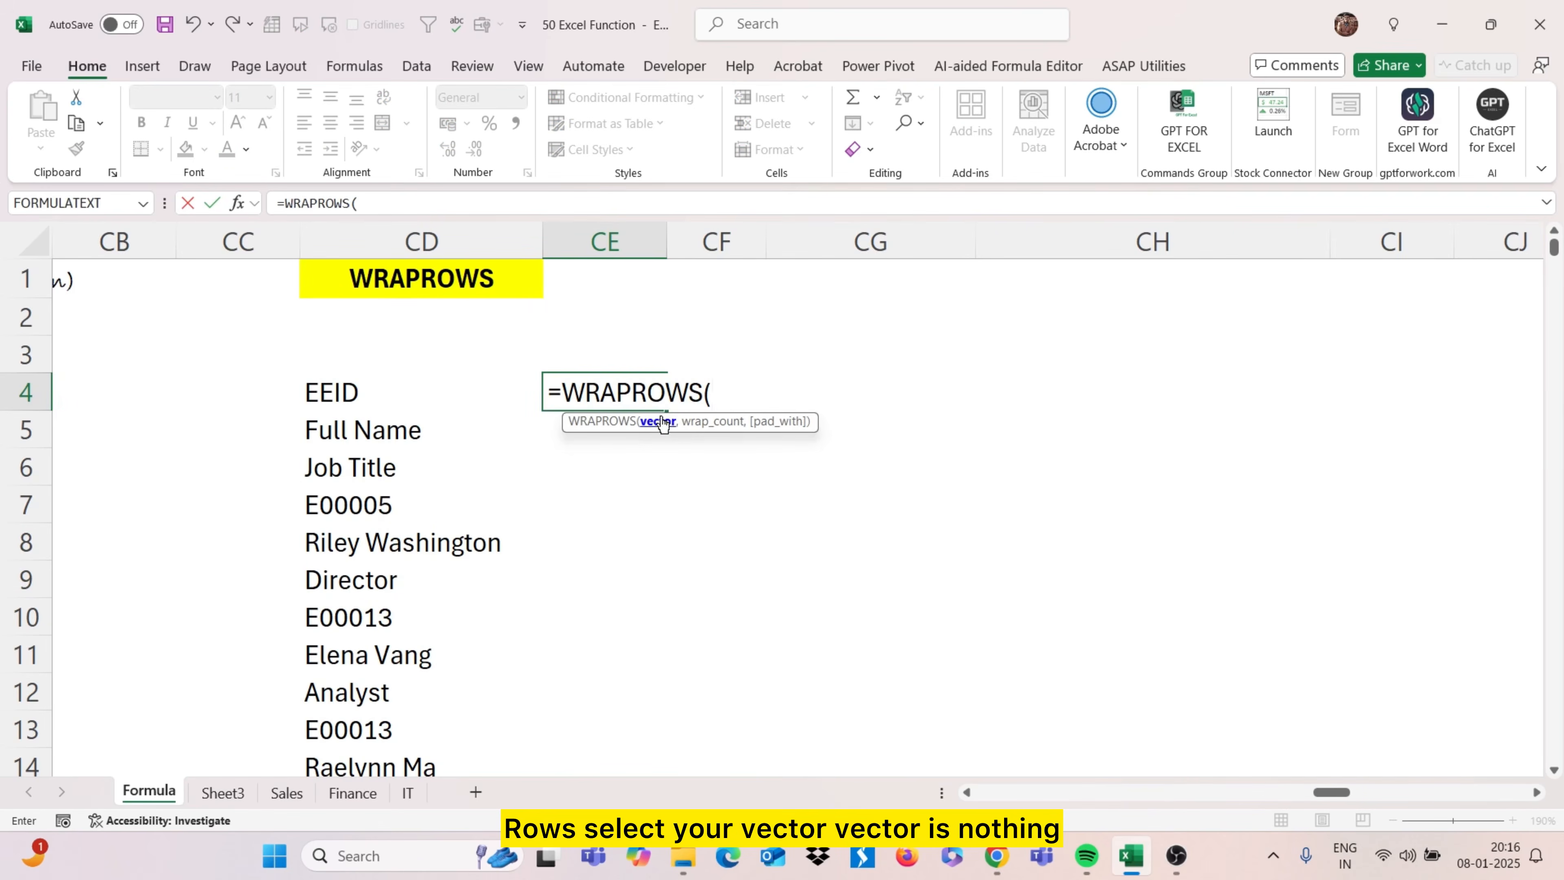
{"action": "left_click", "coordinate": [371, 387]}
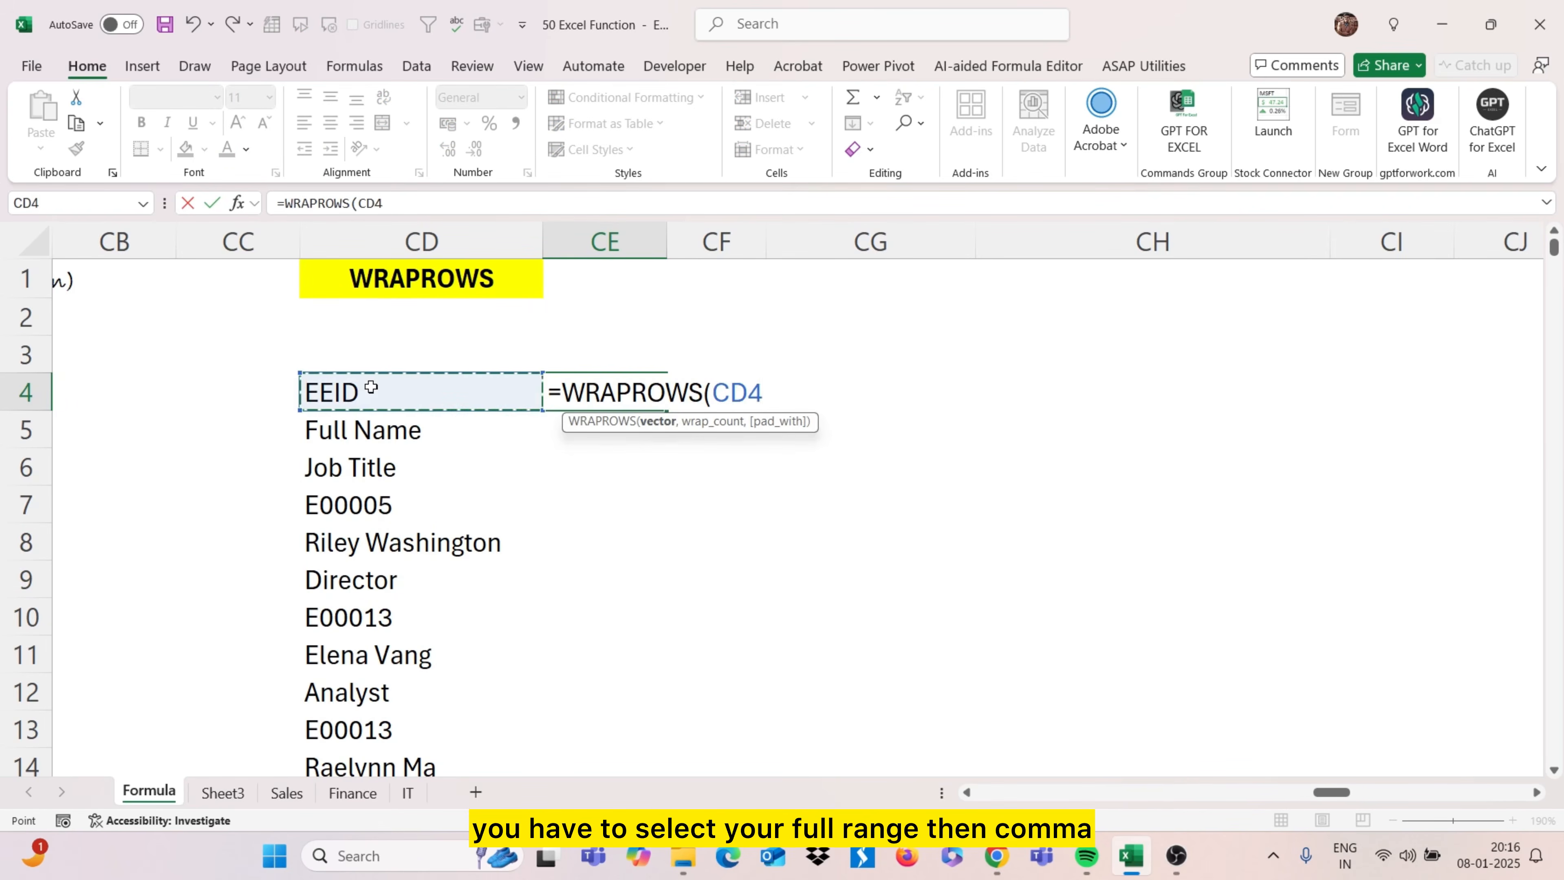
{"action": "key", "text": "ctrl+shift+Down"}
{"action": "type", "text": ","}
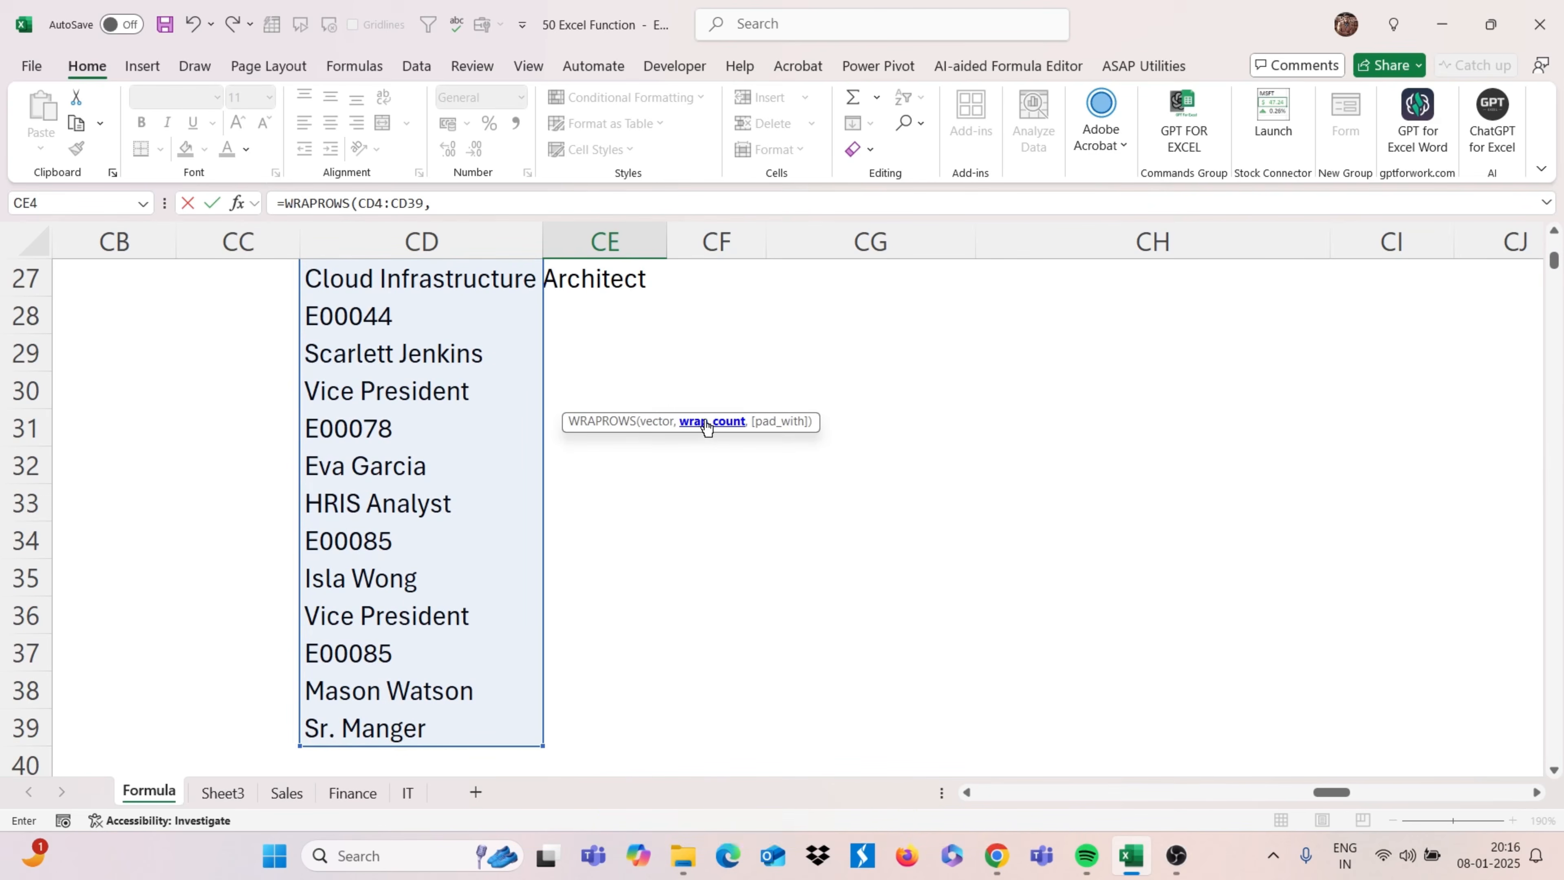
{"action": "scroll", "coordinate": [463, 415], "scroll_direction": "up", "scroll_amount": 4}
{"action": "scroll", "coordinate": [463, 415], "scroll_direction": "up", "scroll_amount": 4}
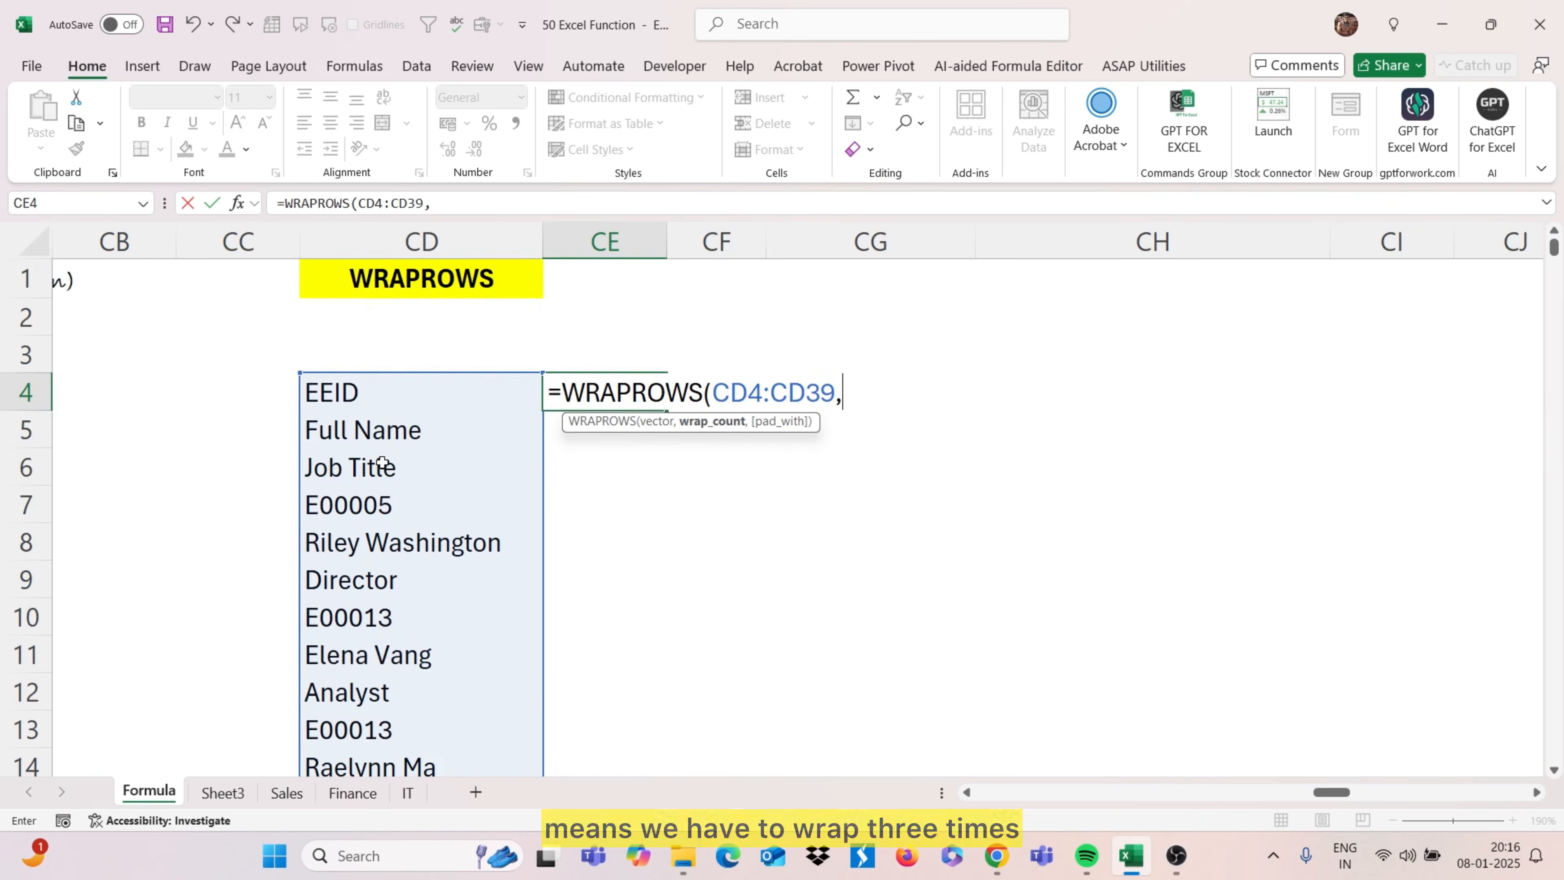
Set the WRAPROWS wrap count to 3 and complete the formula in CE4
{"action": "type", "text": "3"}
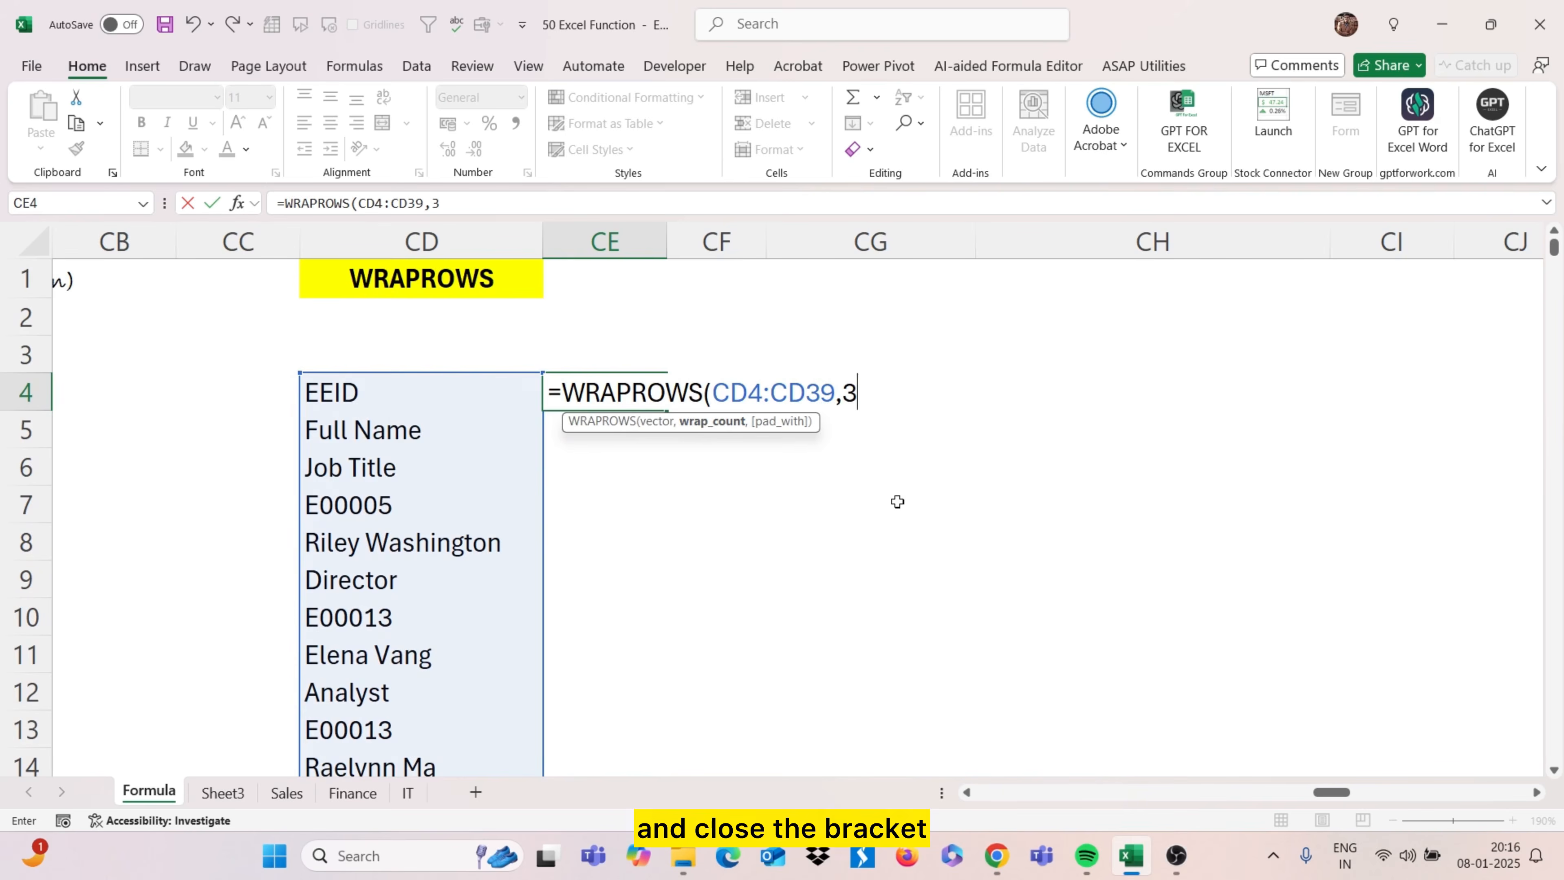
{"action": "type", "text": ")"}
{"action": "key", "text": "Return"}
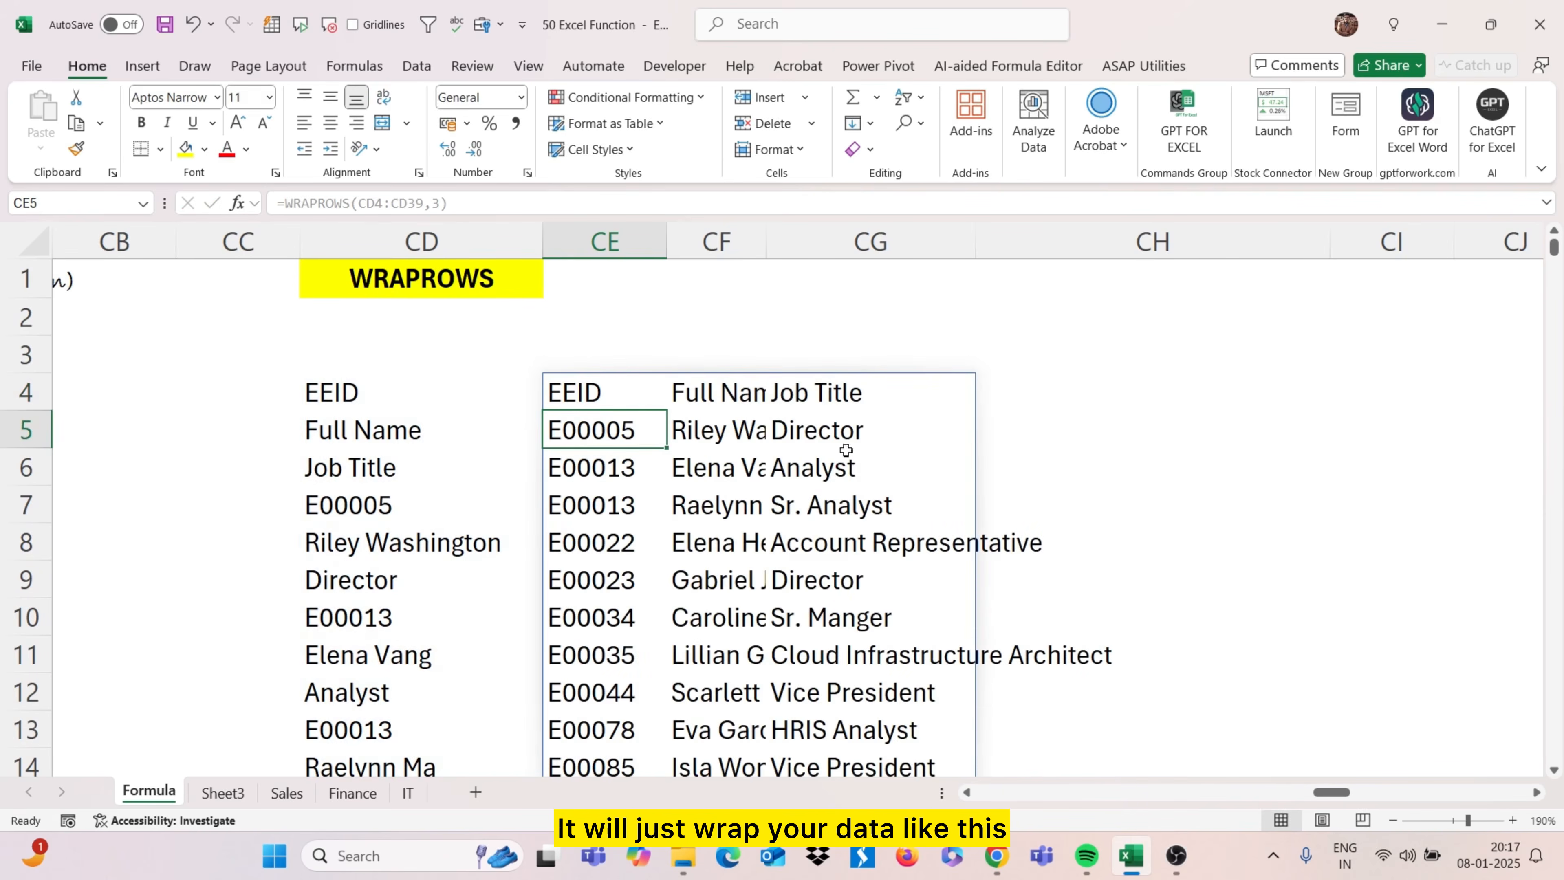
{"action": "scroll", "coordinate": [871, 689], "scroll_direction": "down", "scroll_amount": 3}
{"action": "scroll", "coordinate": [871, 689], "scroll_direction": "up", "scroll_amount": 3}
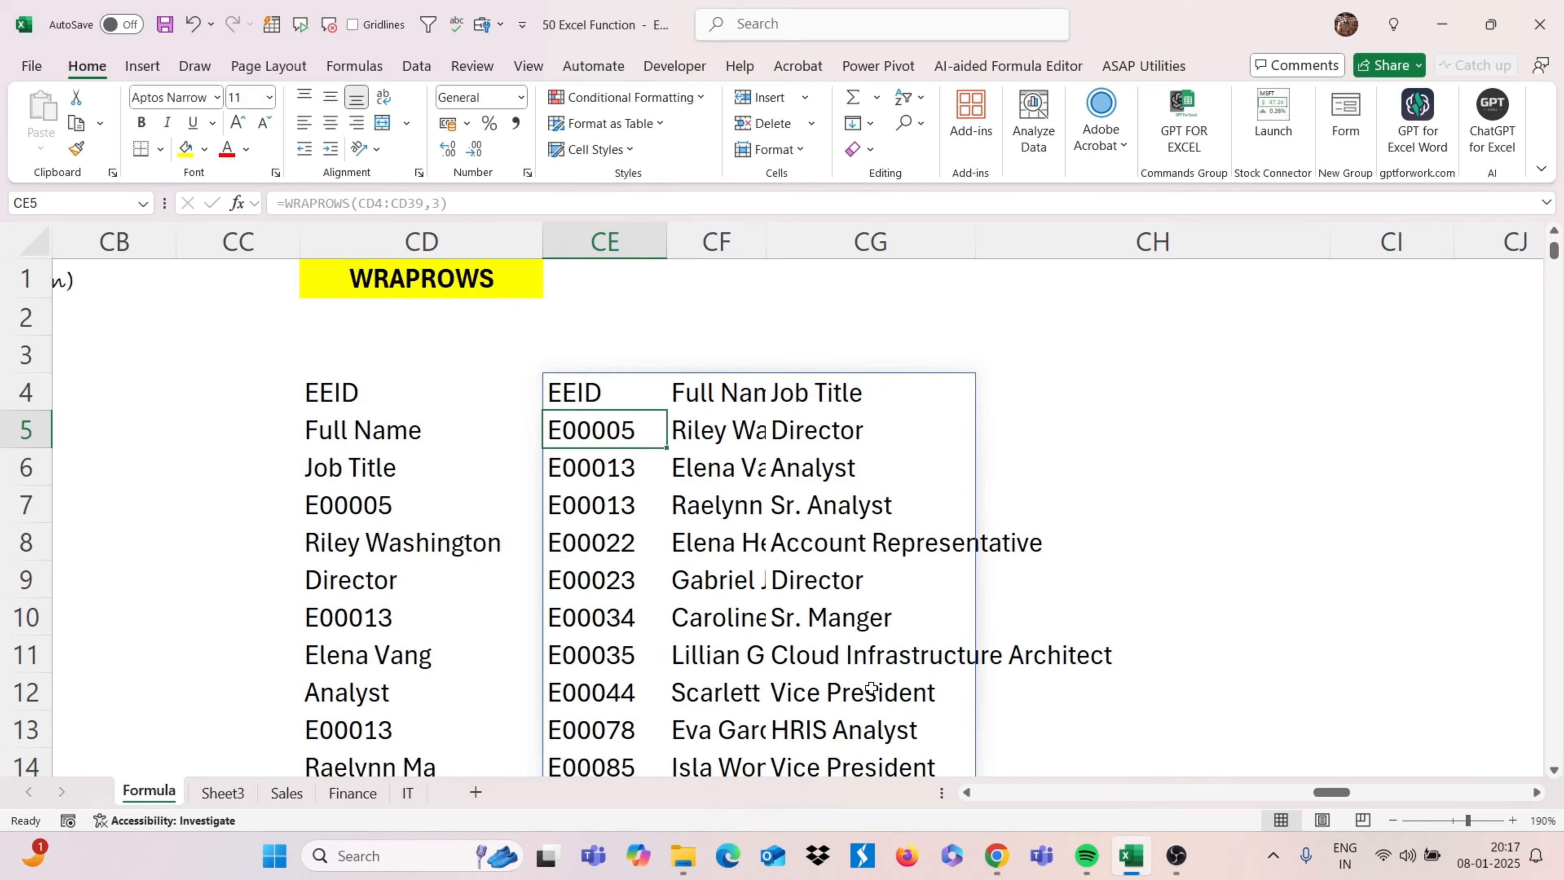
Begin a WRAPCOLS formula in CK4 with the list CD4:CD39 as the vector, ready for the wrap count argument
{"action": "scroll", "coordinate": [871, 689], "scroll_direction": "right", "scroll_amount": 7}
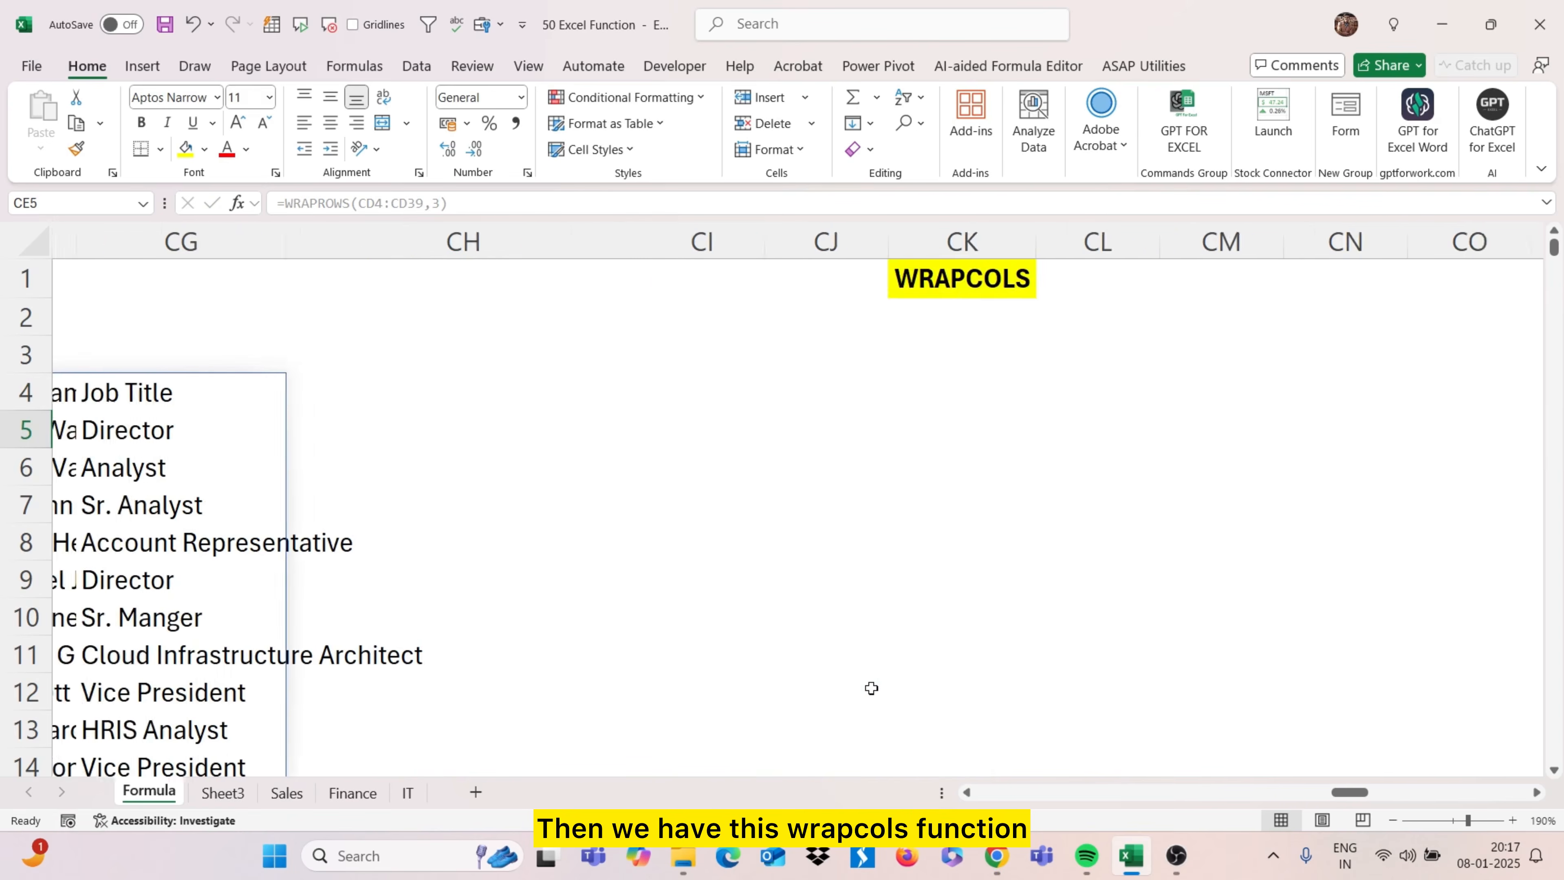
{"action": "scroll", "coordinate": [703, 592], "scroll_direction": "left", "scroll_amount": 3}
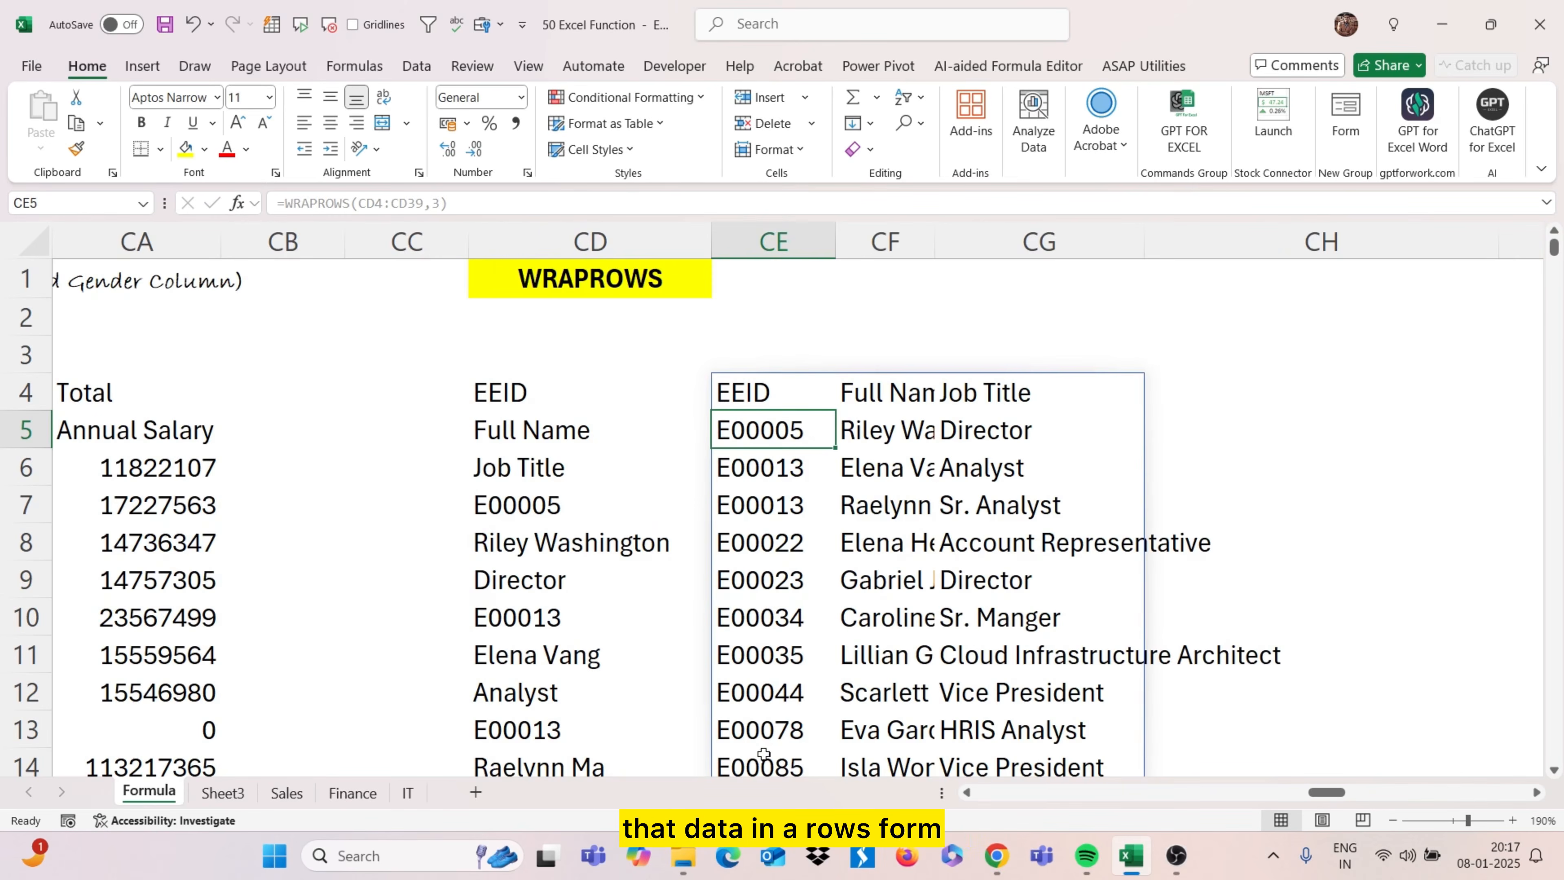
{"action": "scroll", "coordinate": [1067, 644], "scroll_direction": "right", "scroll_amount": 4}
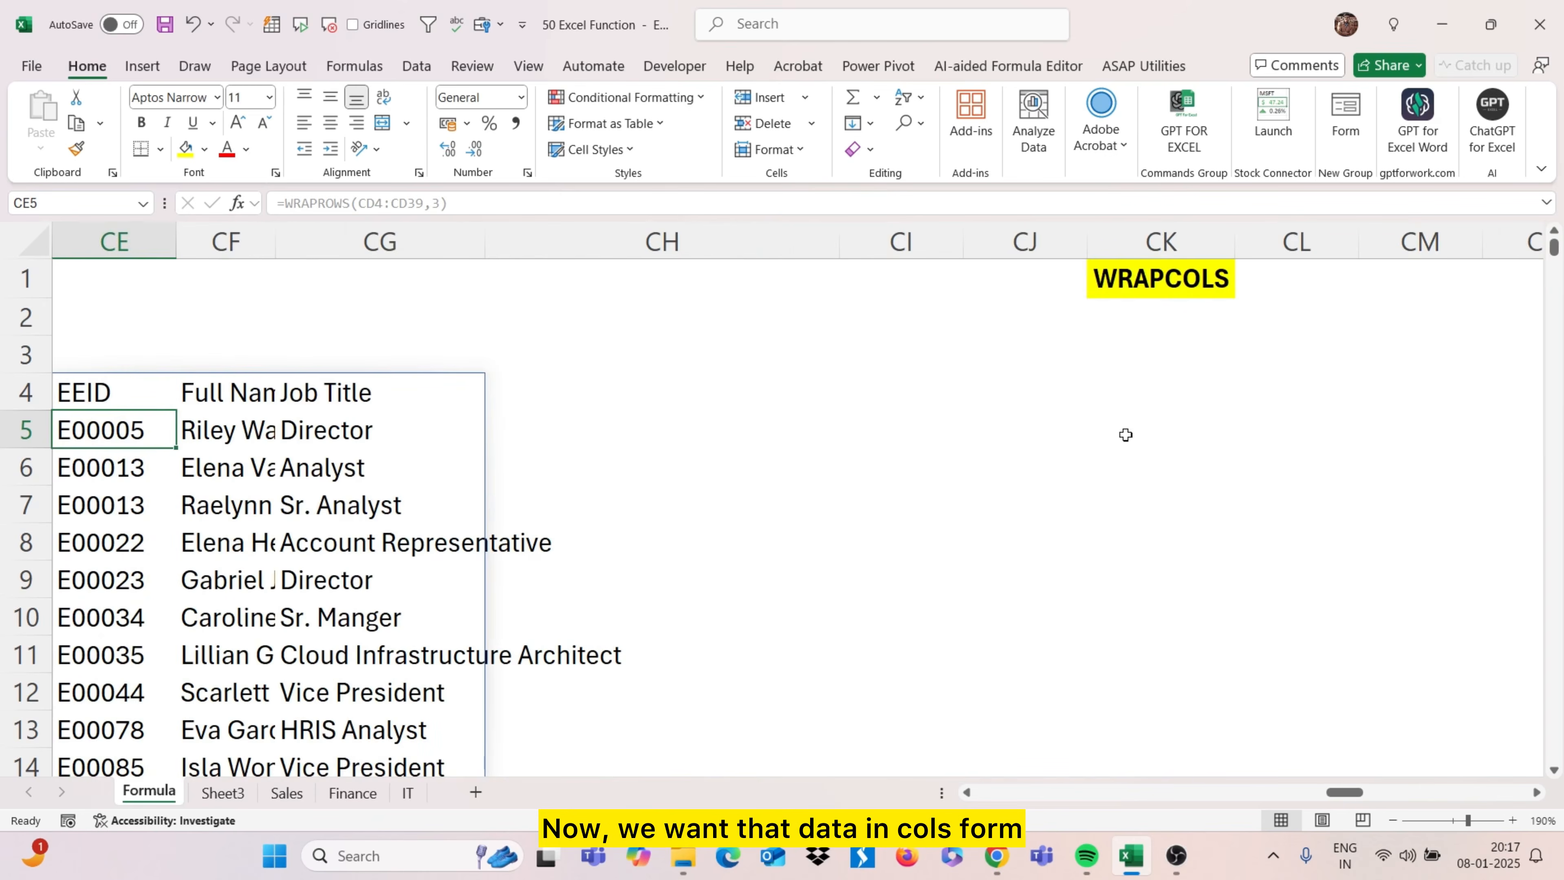
{"action": "left_click", "coordinate": [1123, 384]}
{"action": "type", "text": "="}
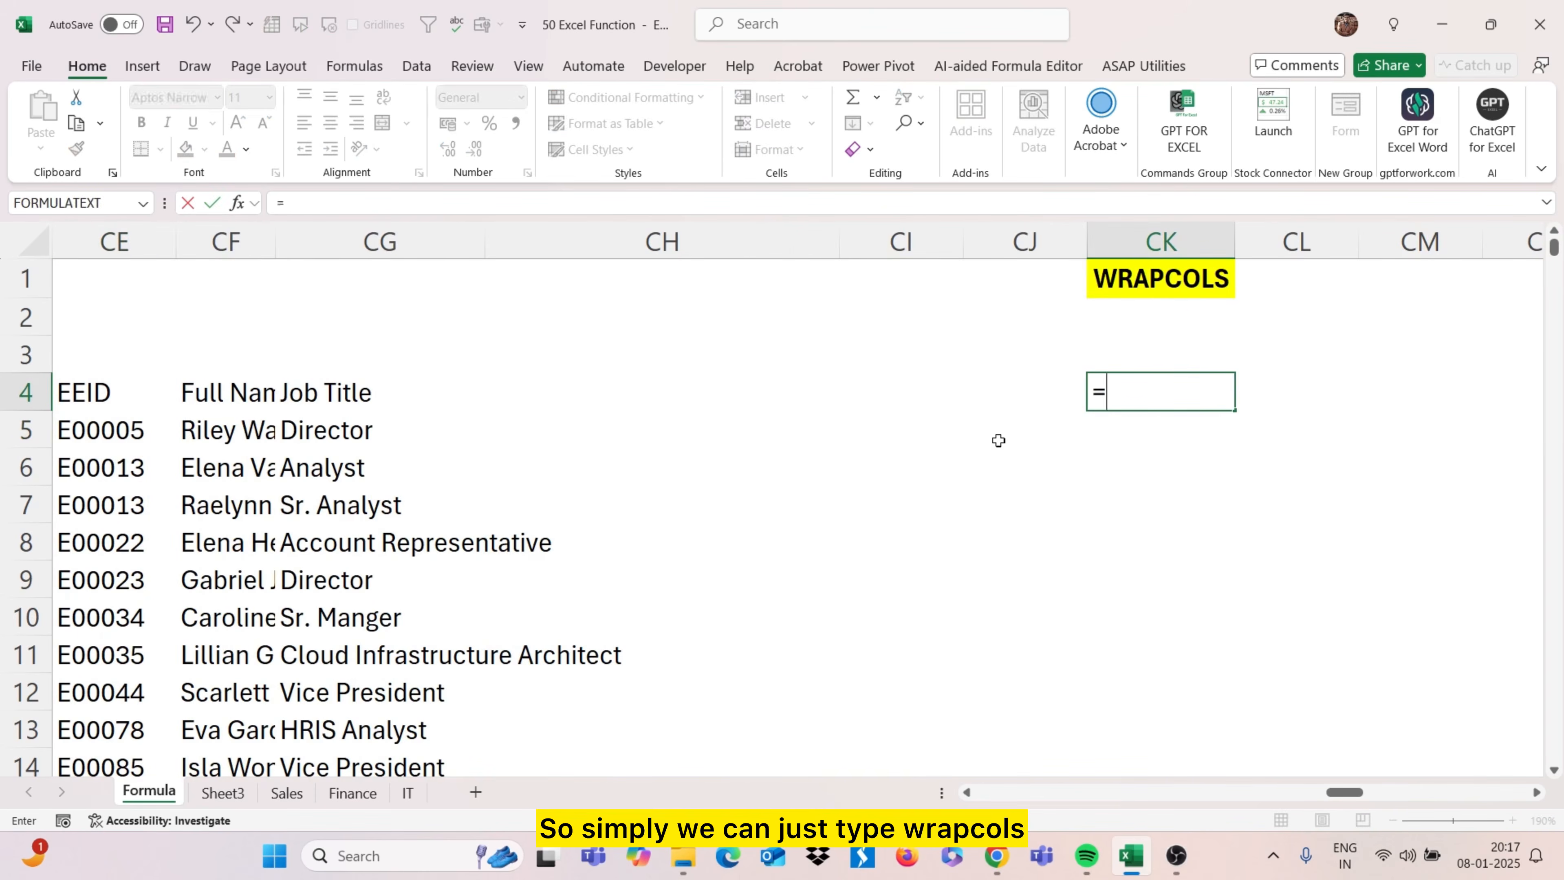
{"action": "type", "text": "wrap"}
{"action": "key", "text": "Tab"}
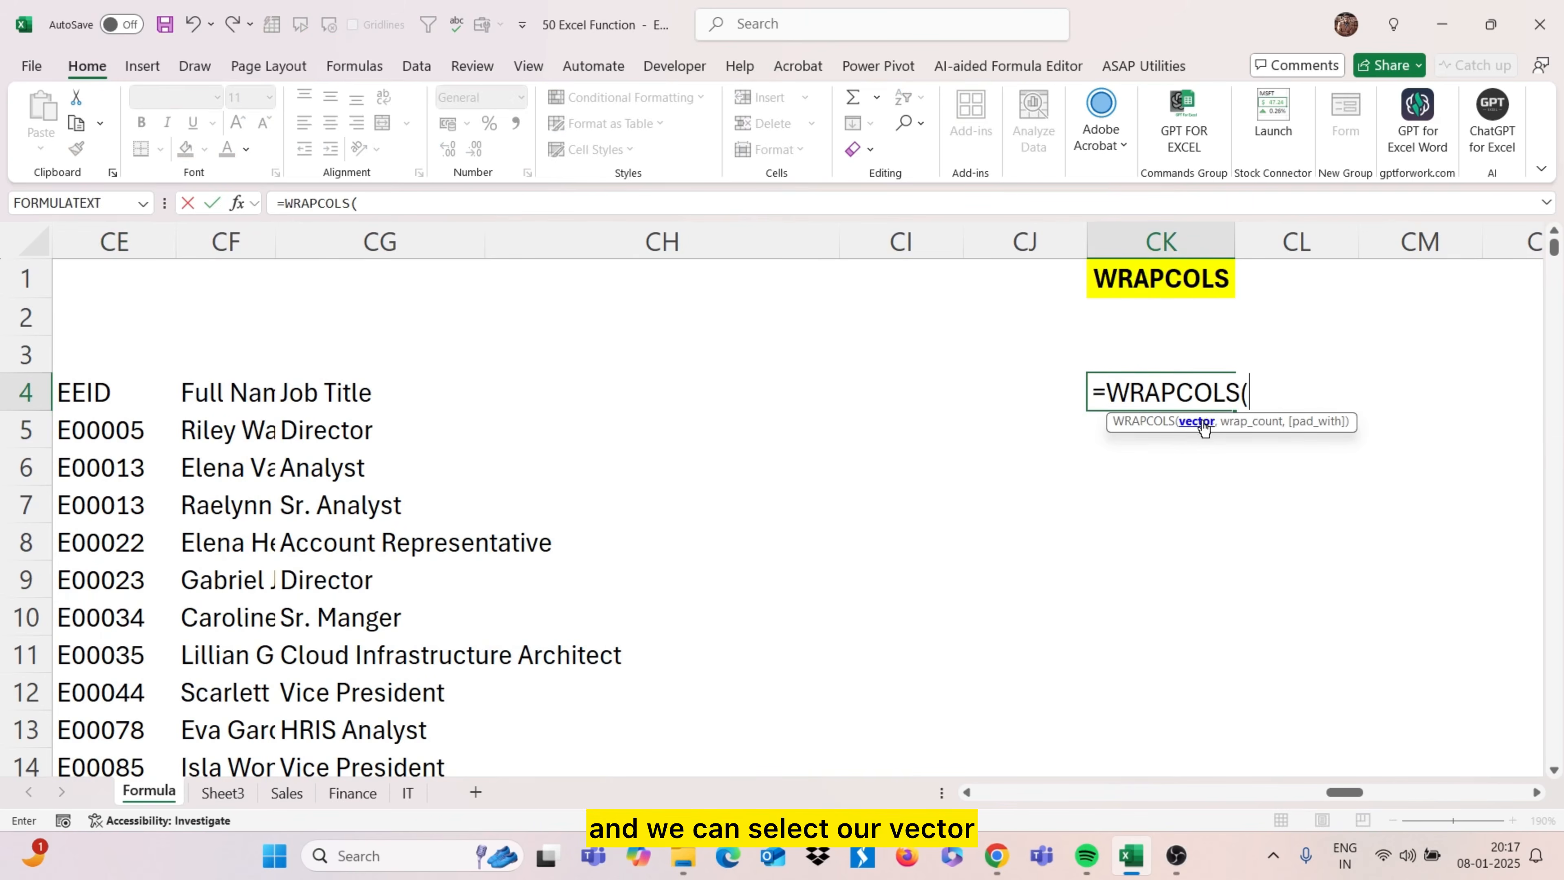
{"action": "scroll", "coordinate": [960, 464], "scroll_direction": "left", "scroll_amount": 3}
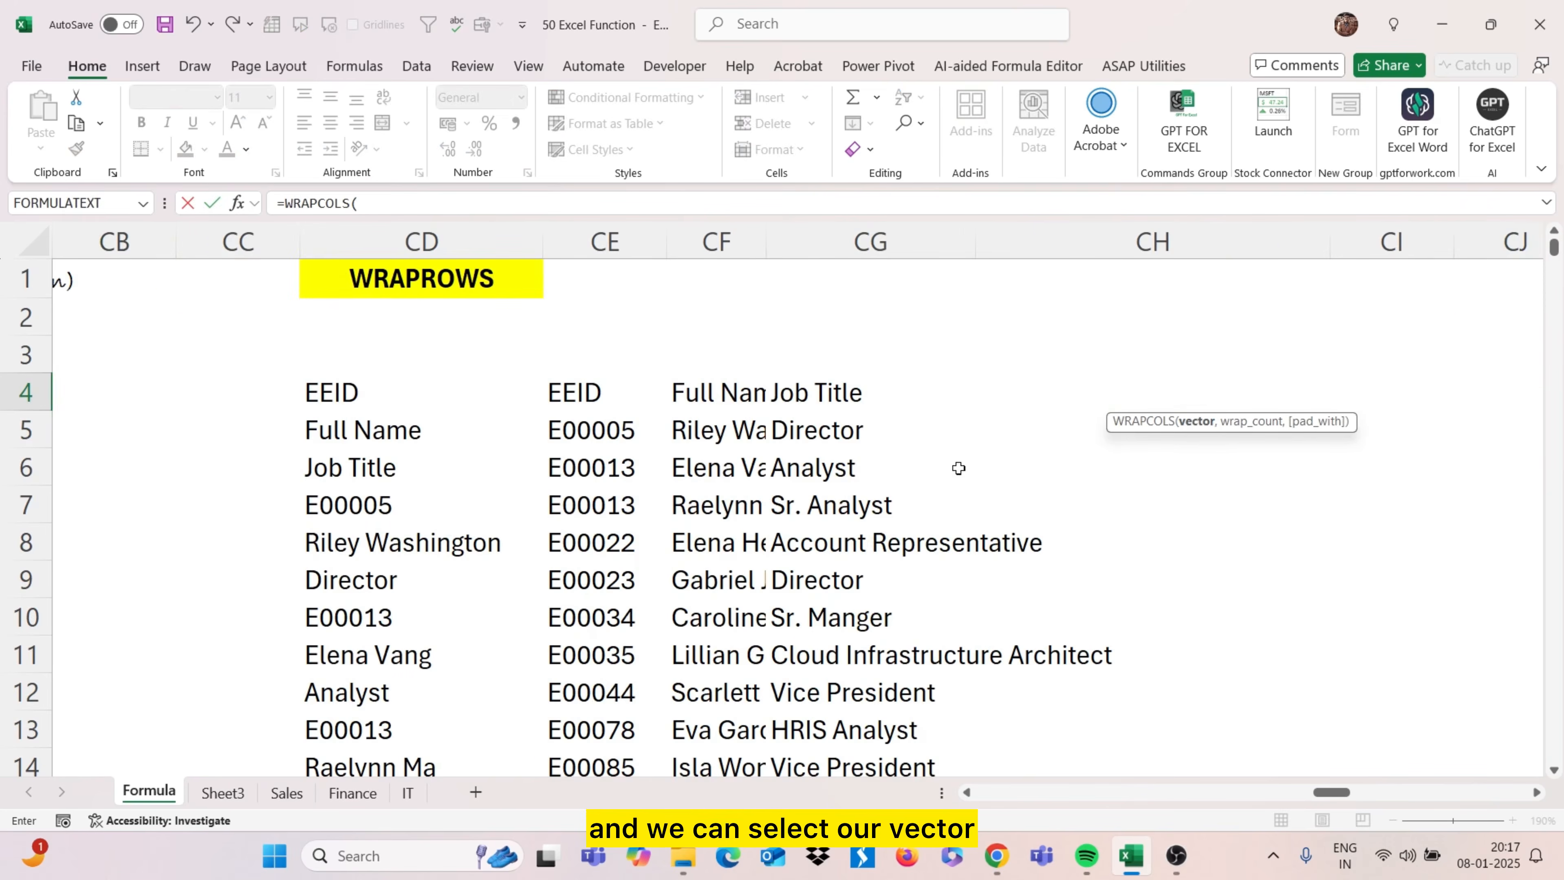
{"action": "left_click", "coordinate": [392, 393]}
{"action": "key", "text": "ctrl+shift+Down"}
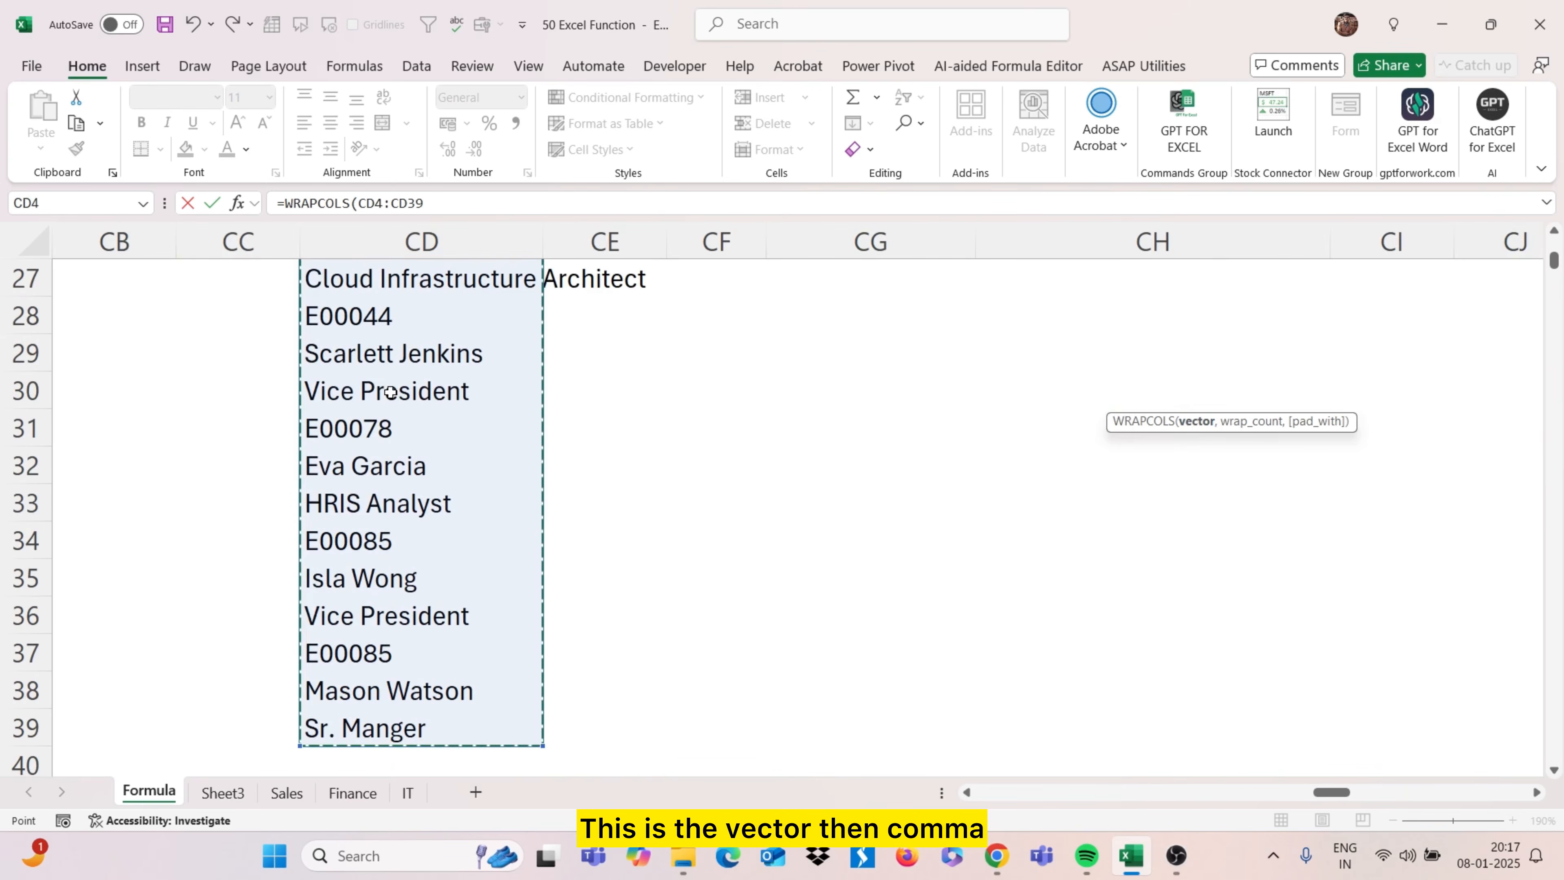
{"action": "type", "text": ","}
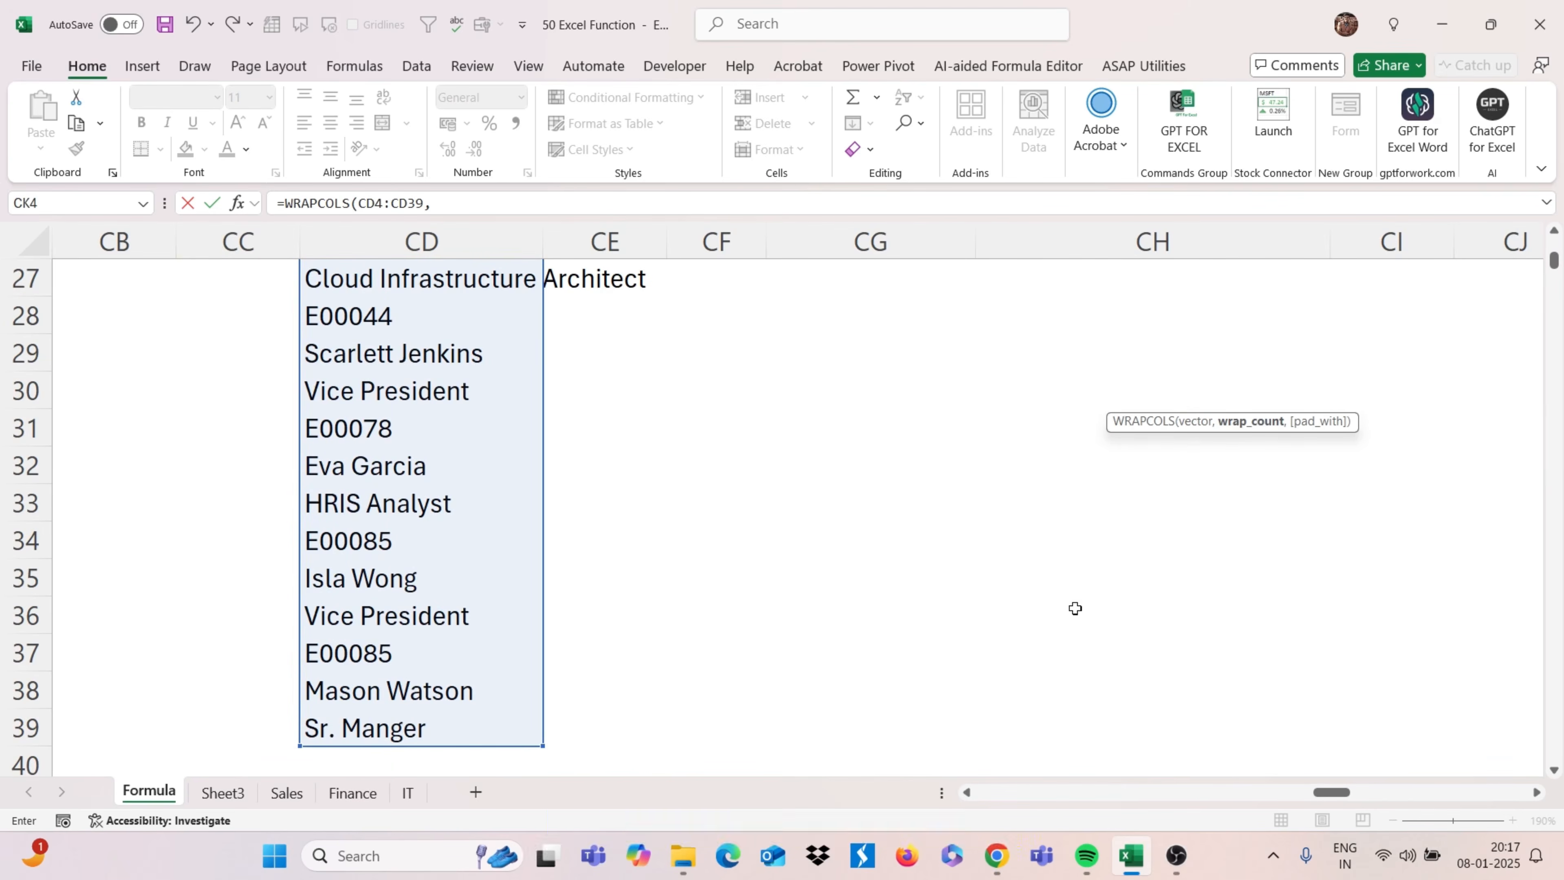
Set the WRAPCOLS wrap count to 3, complete the formula in CK4 and review the wrapped data across its columns
{"action": "scroll", "coordinate": [1075, 609], "scroll_direction": "up", "scroll_amount": 8}
{"action": "scroll", "coordinate": [1074, 609], "scroll_direction": "right", "scroll_amount": 3}
{"action": "scroll", "coordinate": [1074, 609], "scroll_direction": "up", "scroll_amount": 1}
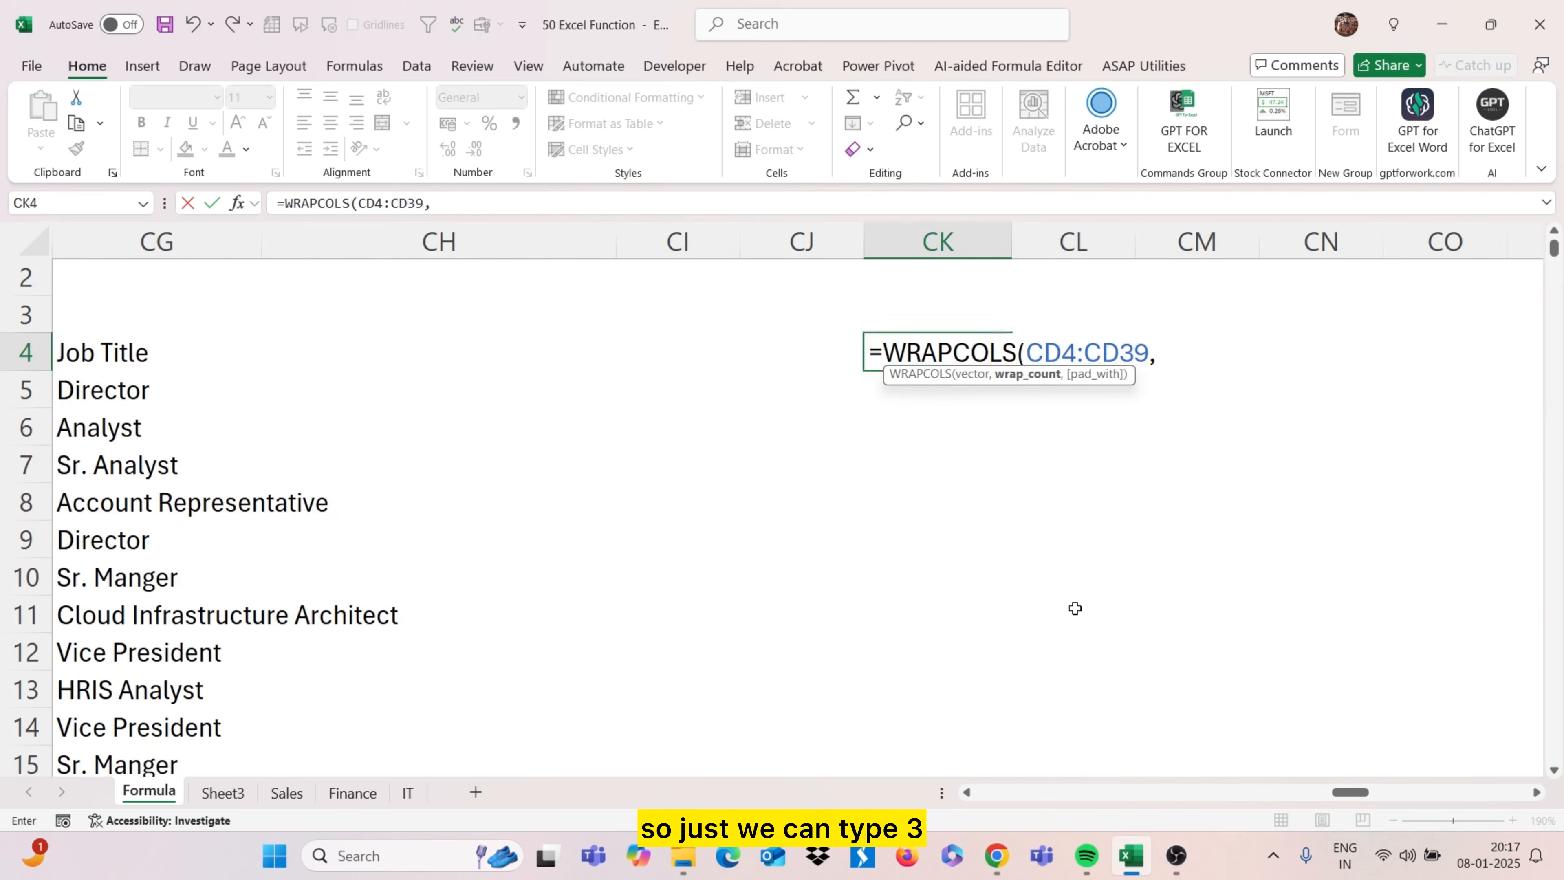
{"action": "type", "text": "3"}
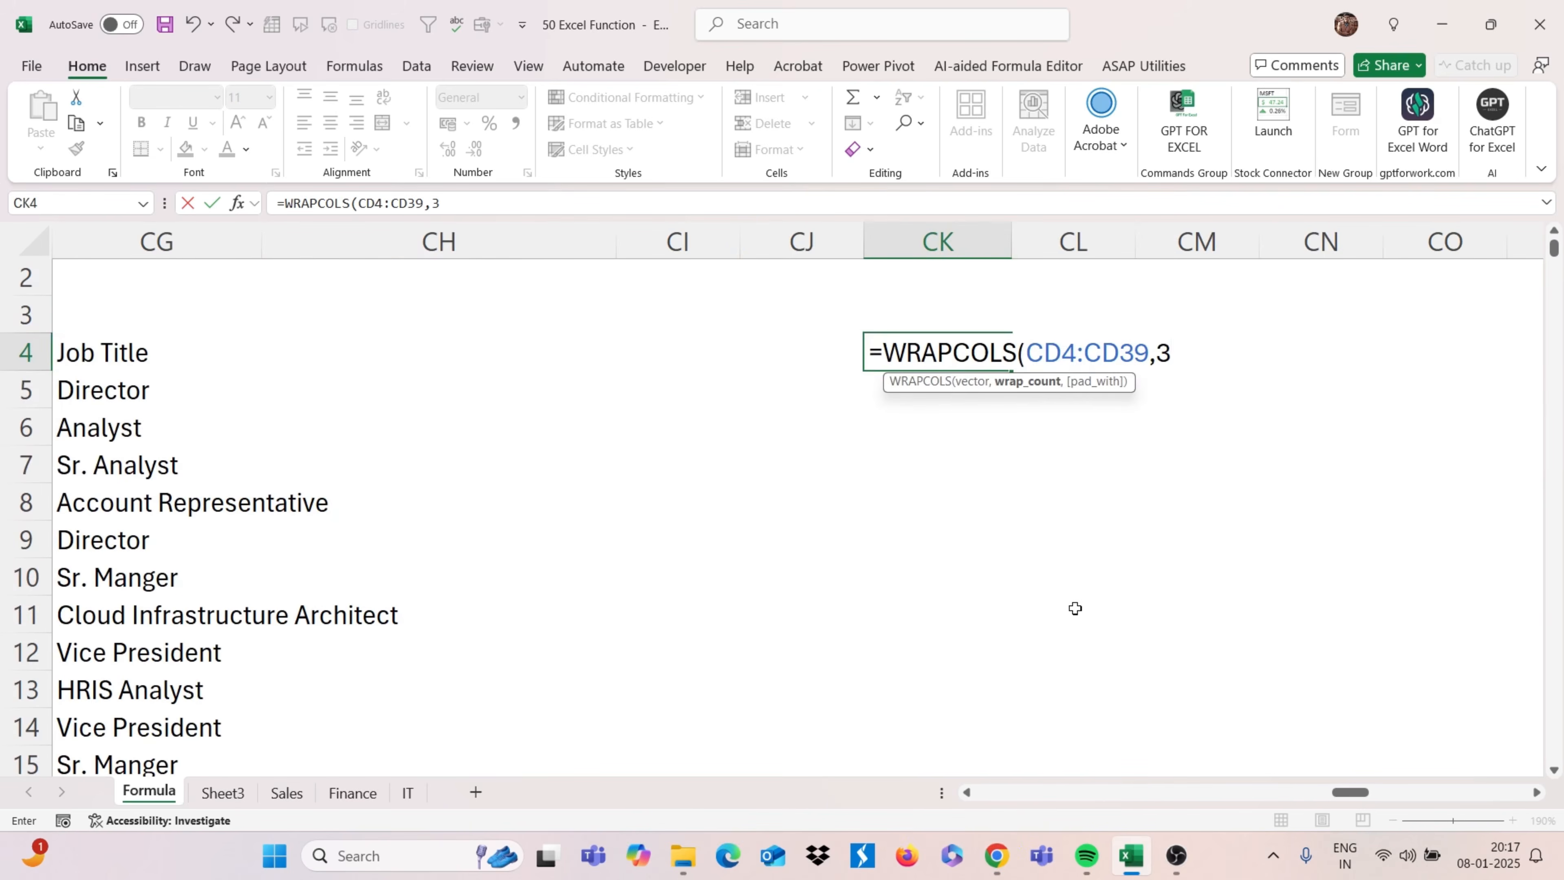
{"action": "key", "text": "Return"}
{"action": "scroll", "coordinate": [1100, 615], "scroll_direction": "right", "scroll_amount": 3}
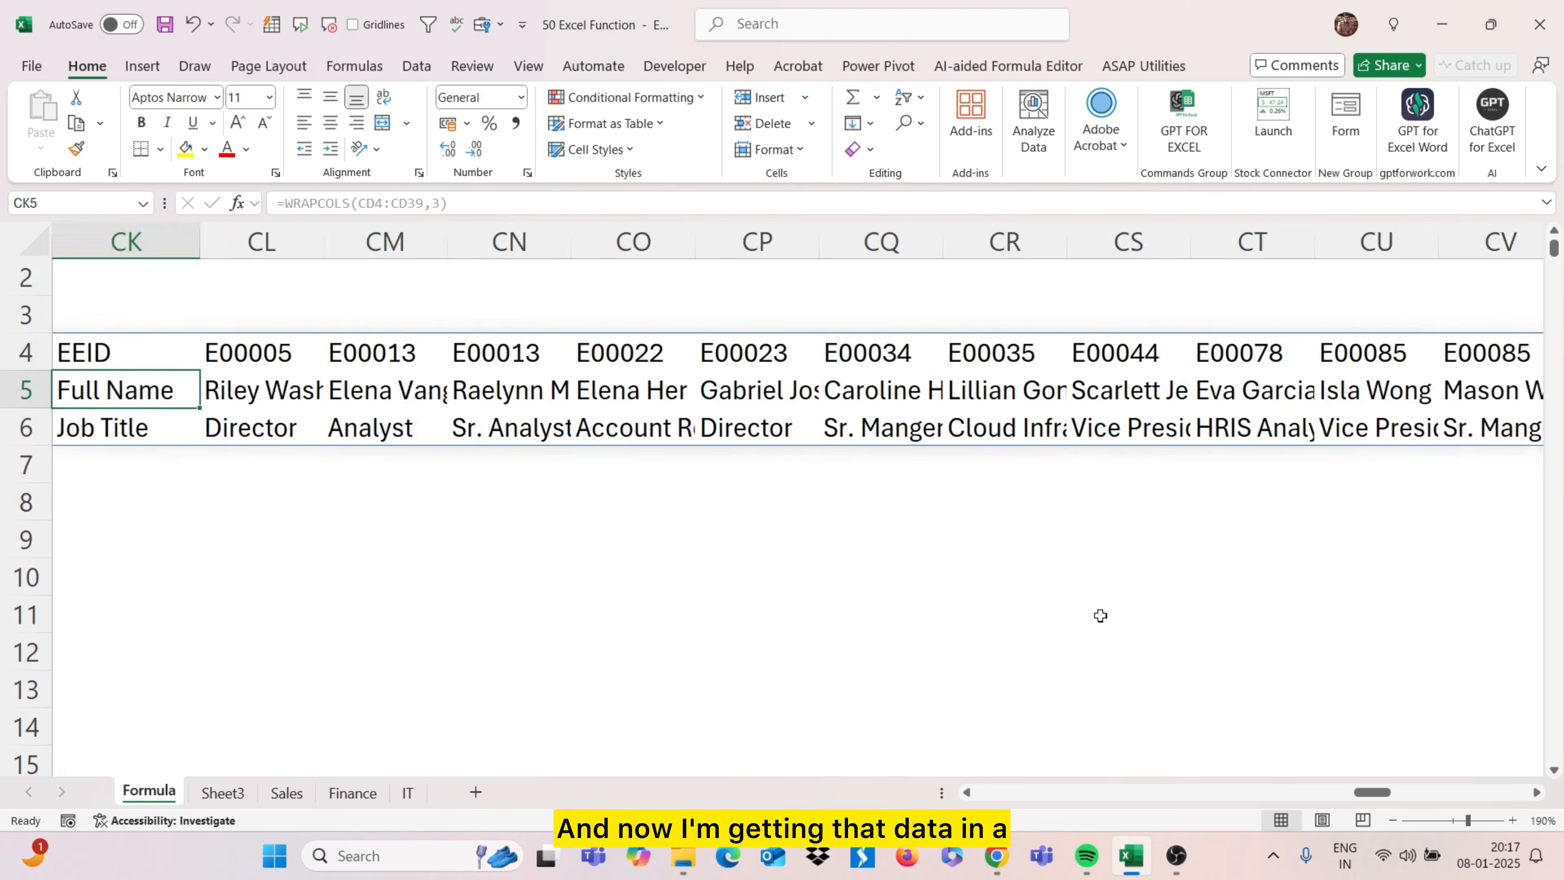
{"action": "scroll", "coordinate": [1100, 616], "scroll_direction": "right", "scroll_amount": 3}
{"action": "scroll", "coordinate": [1100, 616], "scroll_direction": "right", "scroll_amount": 2}
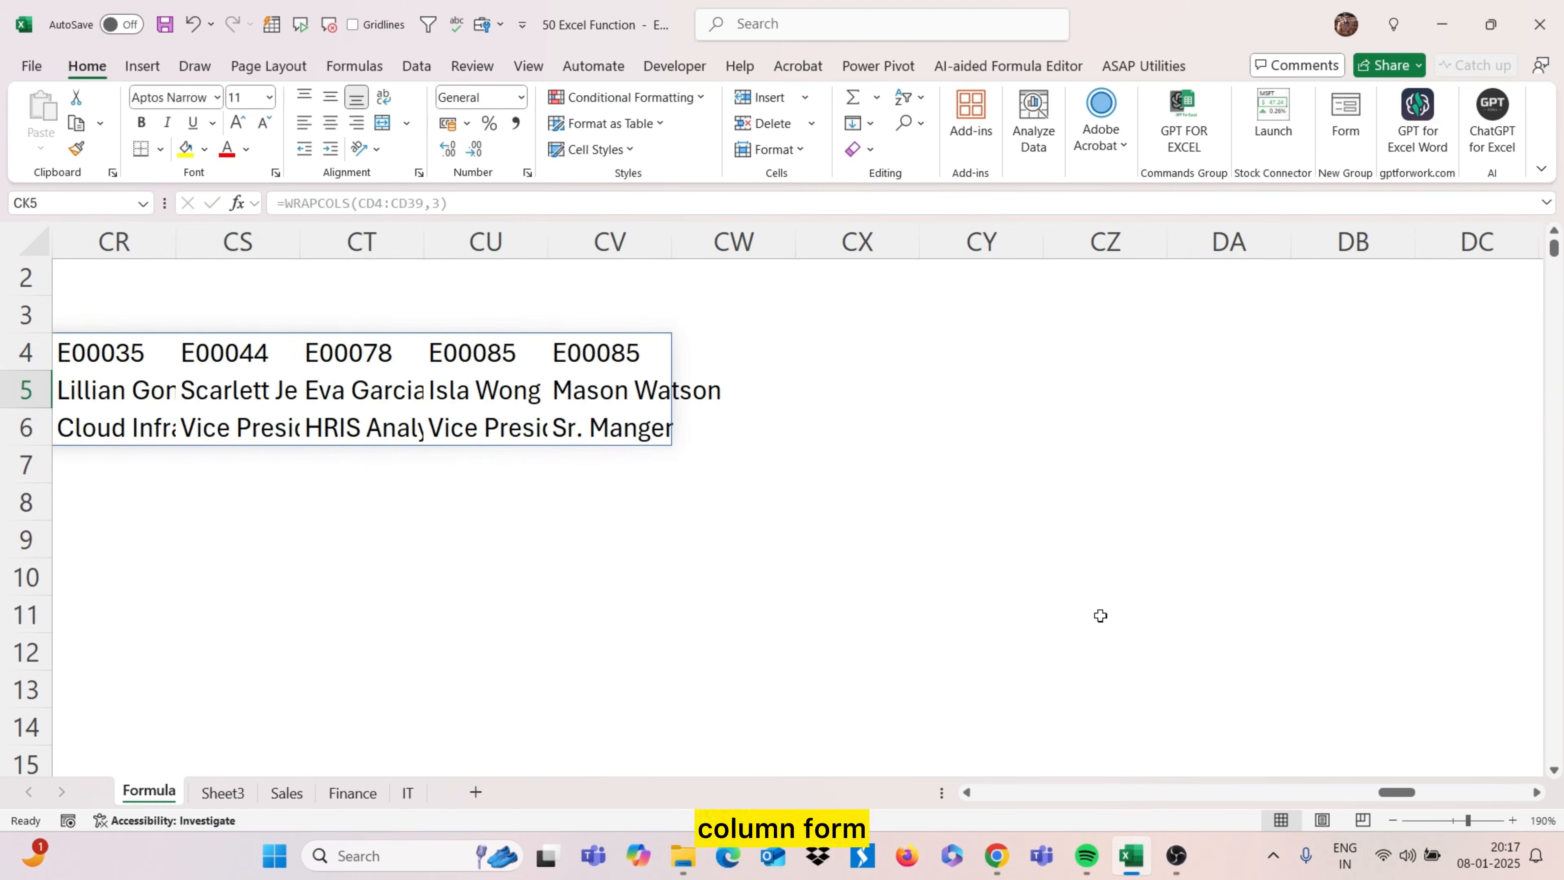
Enter =TOCOL(CK4#) in CX4 to stack the WRAPCOLS result in one column, and review the stacked list
{"action": "scroll", "coordinate": [1100, 615], "scroll_direction": "up", "scroll_amount": 1}
{"action": "left_click", "coordinate": [825, 376]}
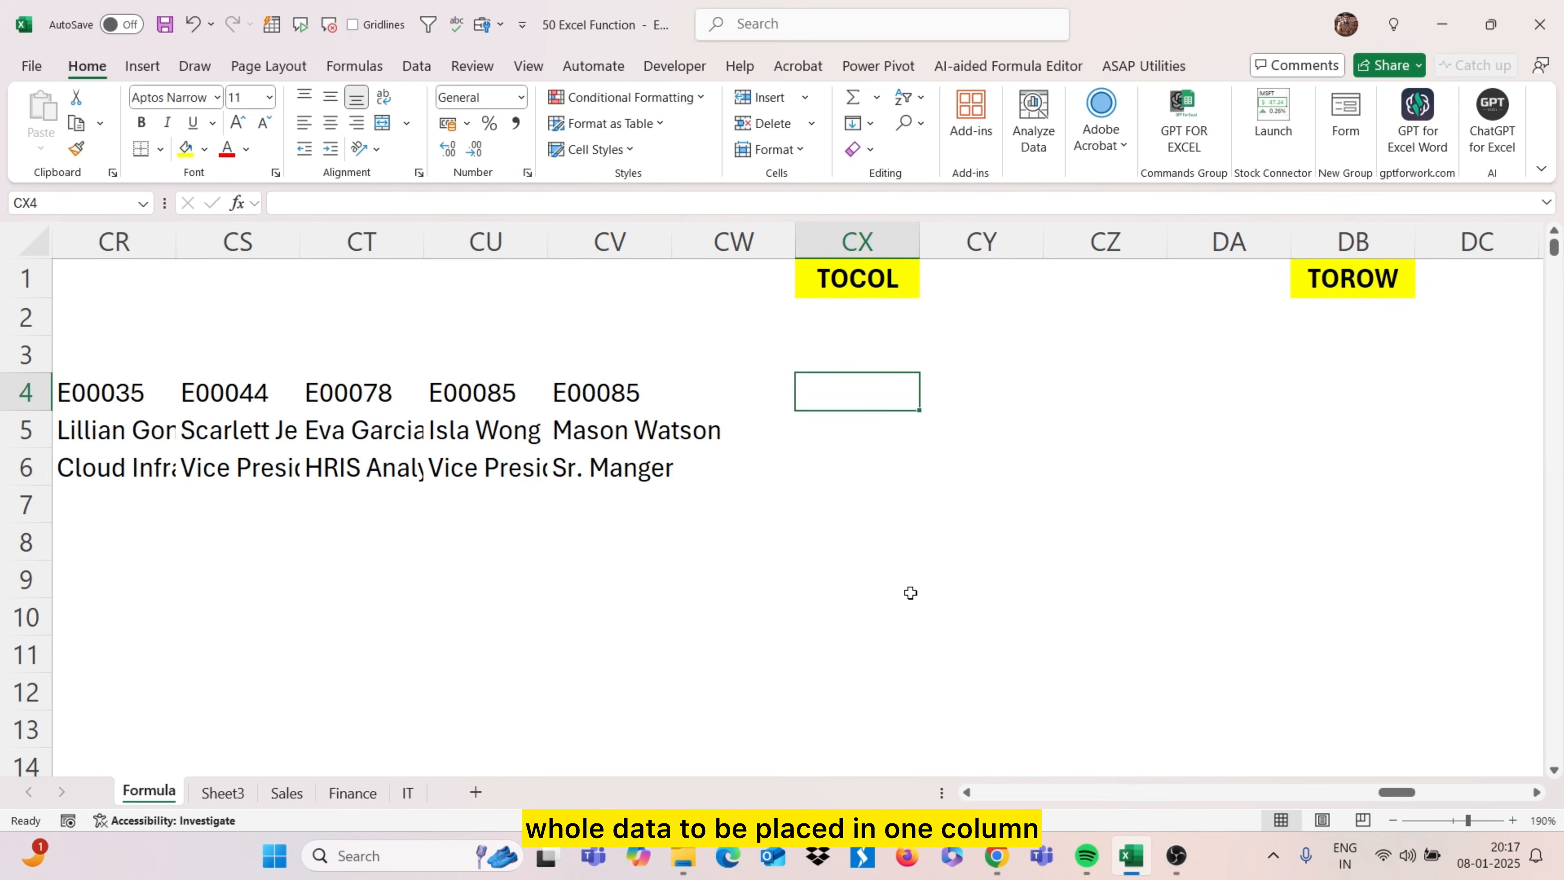
{"action": "type", "text": "=to"}
{"action": "key", "text": "Tab"}
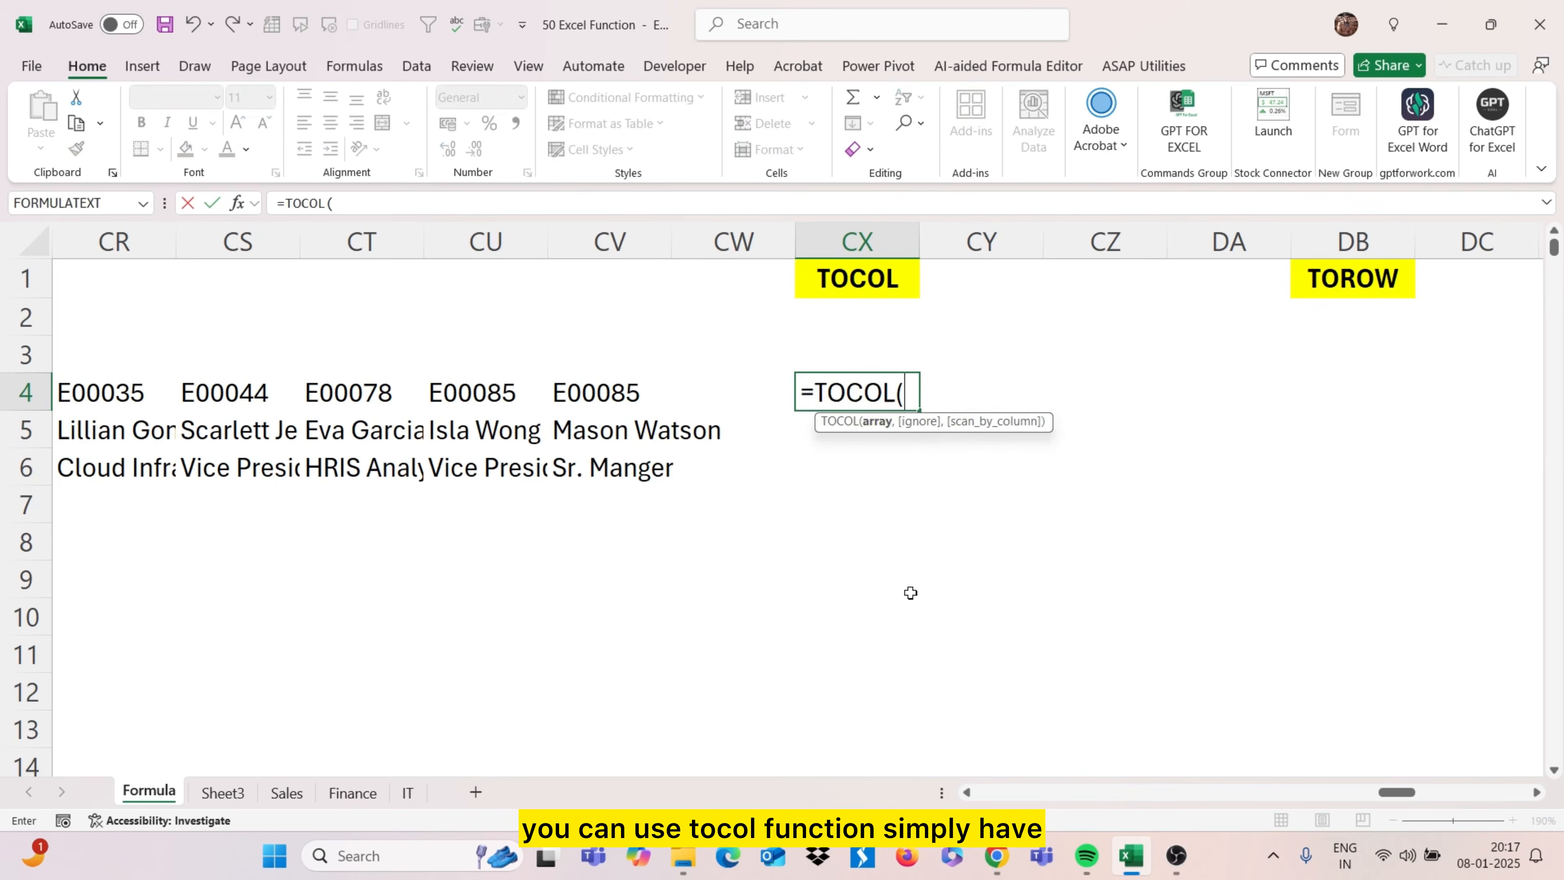
{"action": "scroll", "coordinate": [399, 539], "scroll_direction": "left", "scroll_amount": 3}
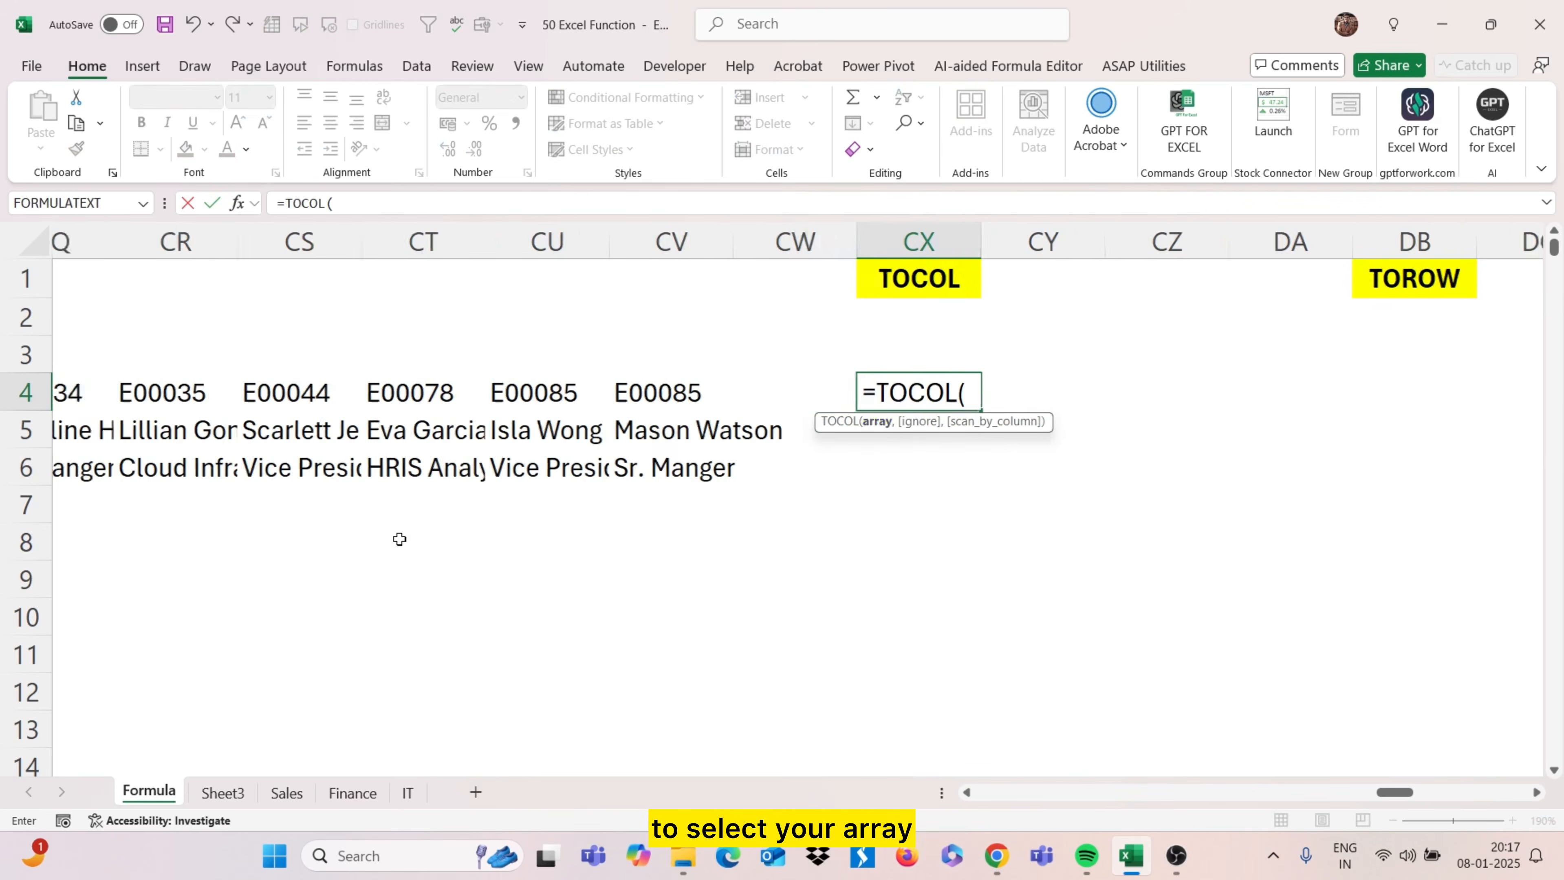
{"action": "scroll", "coordinate": [399, 539], "scroll_direction": "left", "scroll_amount": 3}
{"action": "left_click", "coordinate": [244, 377]}
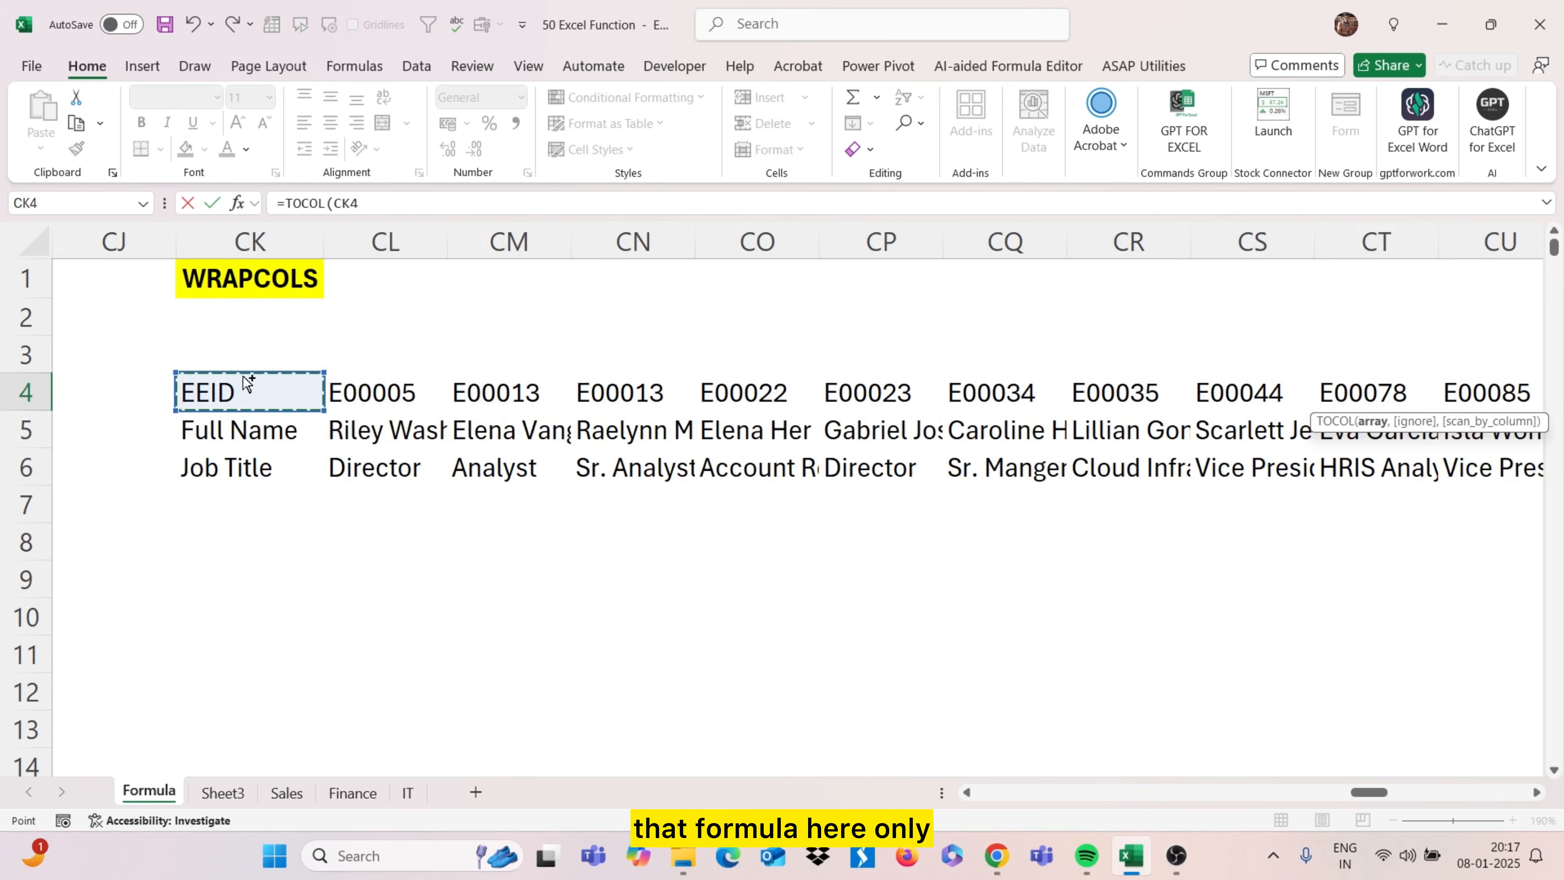
{"action": "type", "text": "#"}
{"action": "key", "text": "Return"}
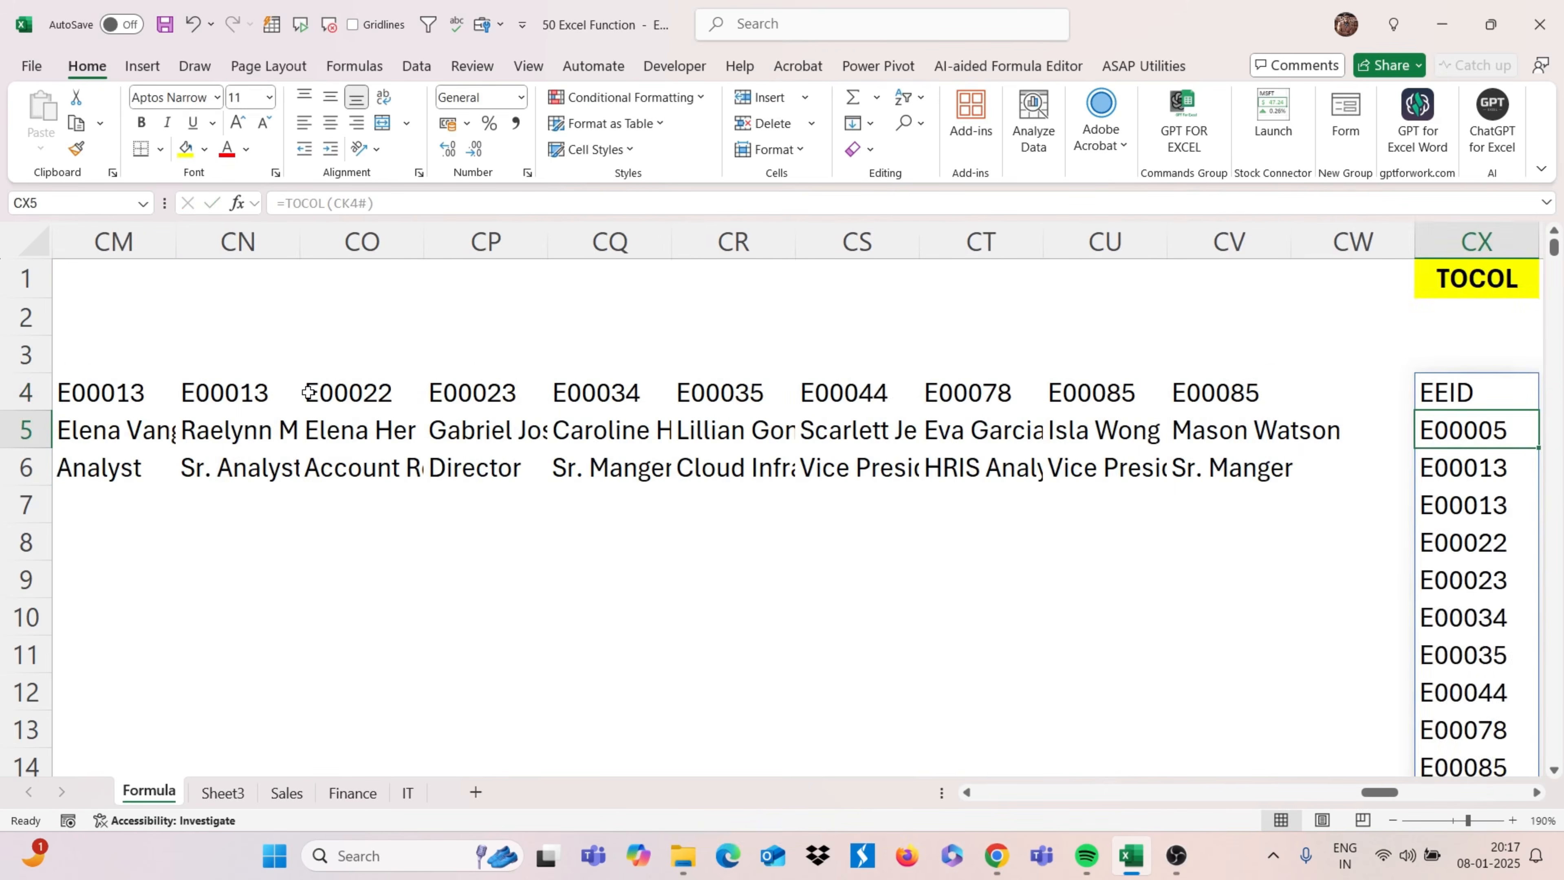
{"action": "scroll", "coordinate": [477, 445], "scroll_direction": "right", "scroll_amount": 3}
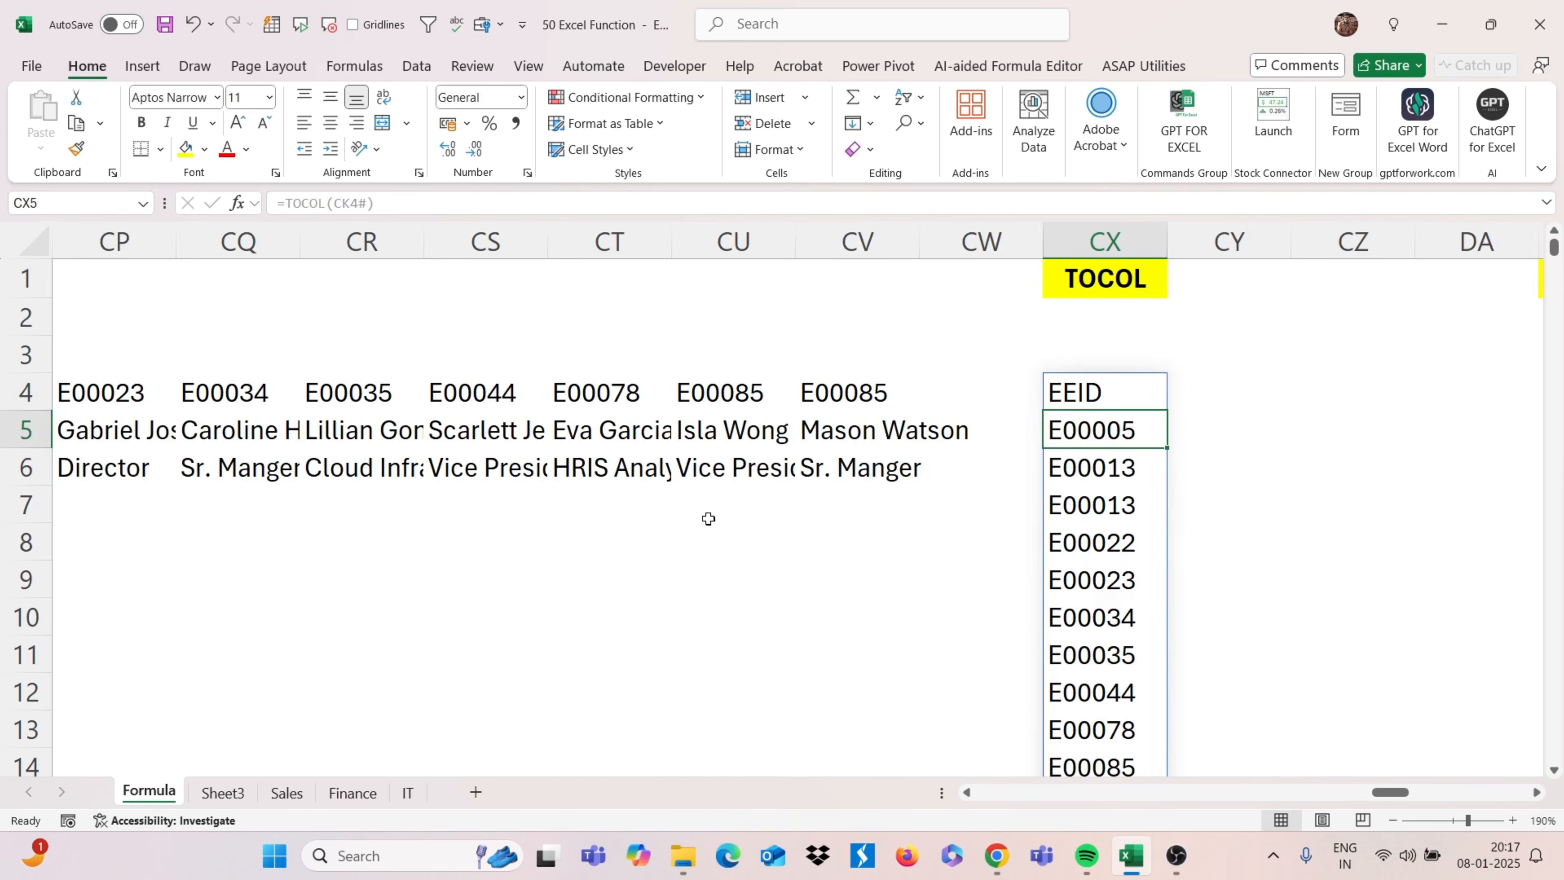
{"action": "scroll", "coordinate": [708, 520], "scroll_direction": "right", "scroll_amount": 1}
{"action": "scroll", "coordinate": [885, 509], "scroll_direction": "down", "scroll_amount": 14}
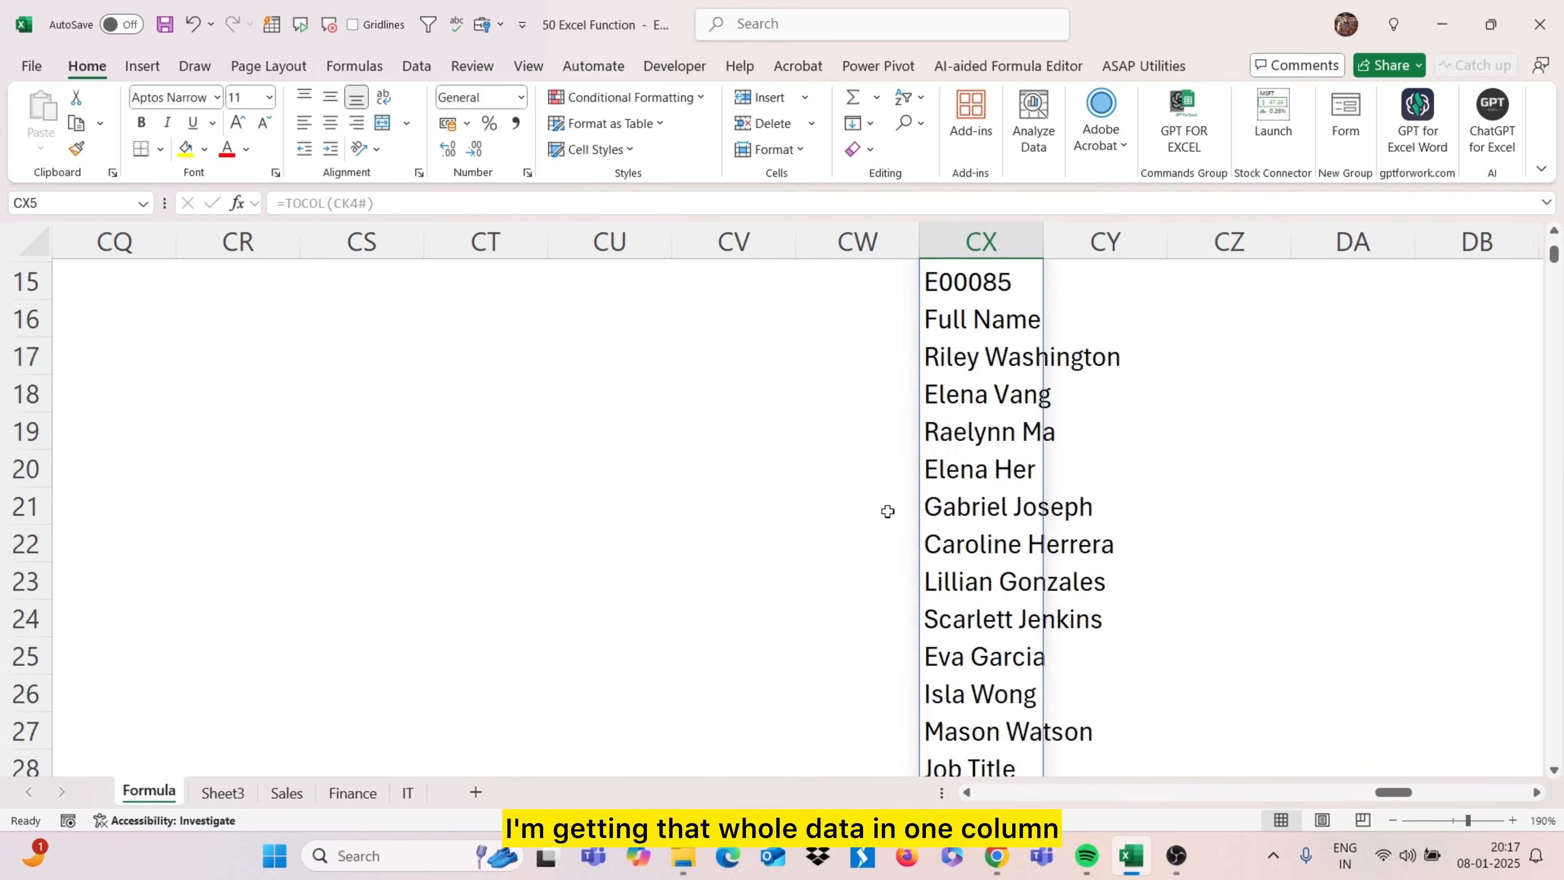
{"action": "scroll", "coordinate": [887, 512], "scroll_direction": "up", "scroll_amount": 14}
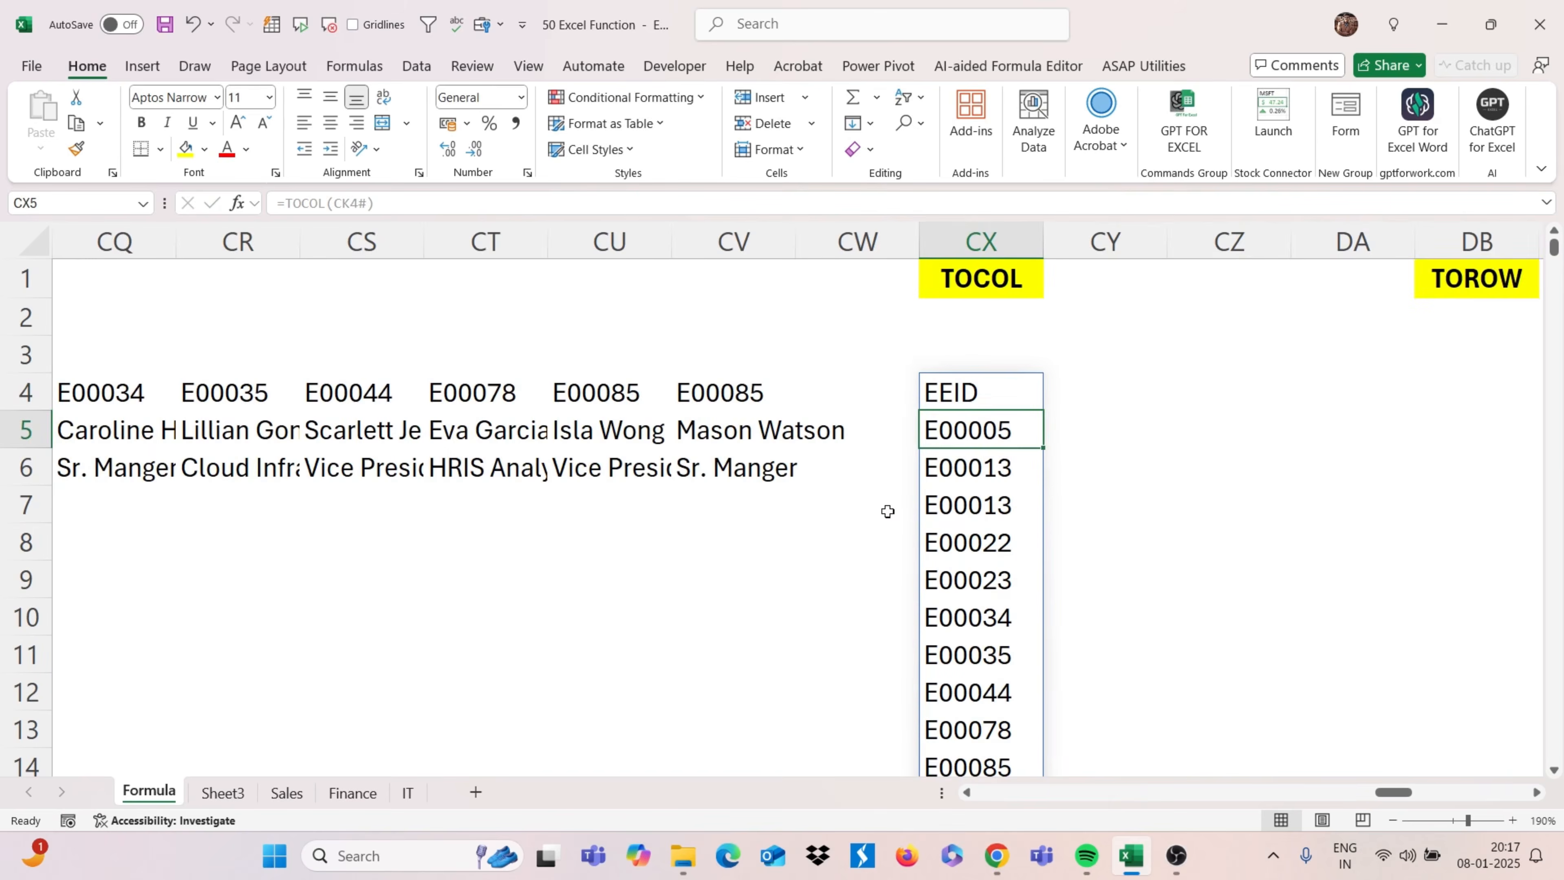
Enter a TOROW formula in DB4 that uses the WRAPCOLS spill range CK4# as its array
{"action": "scroll", "coordinate": [888, 512], "scroll_direction": "right", "scroll_amount": 3}
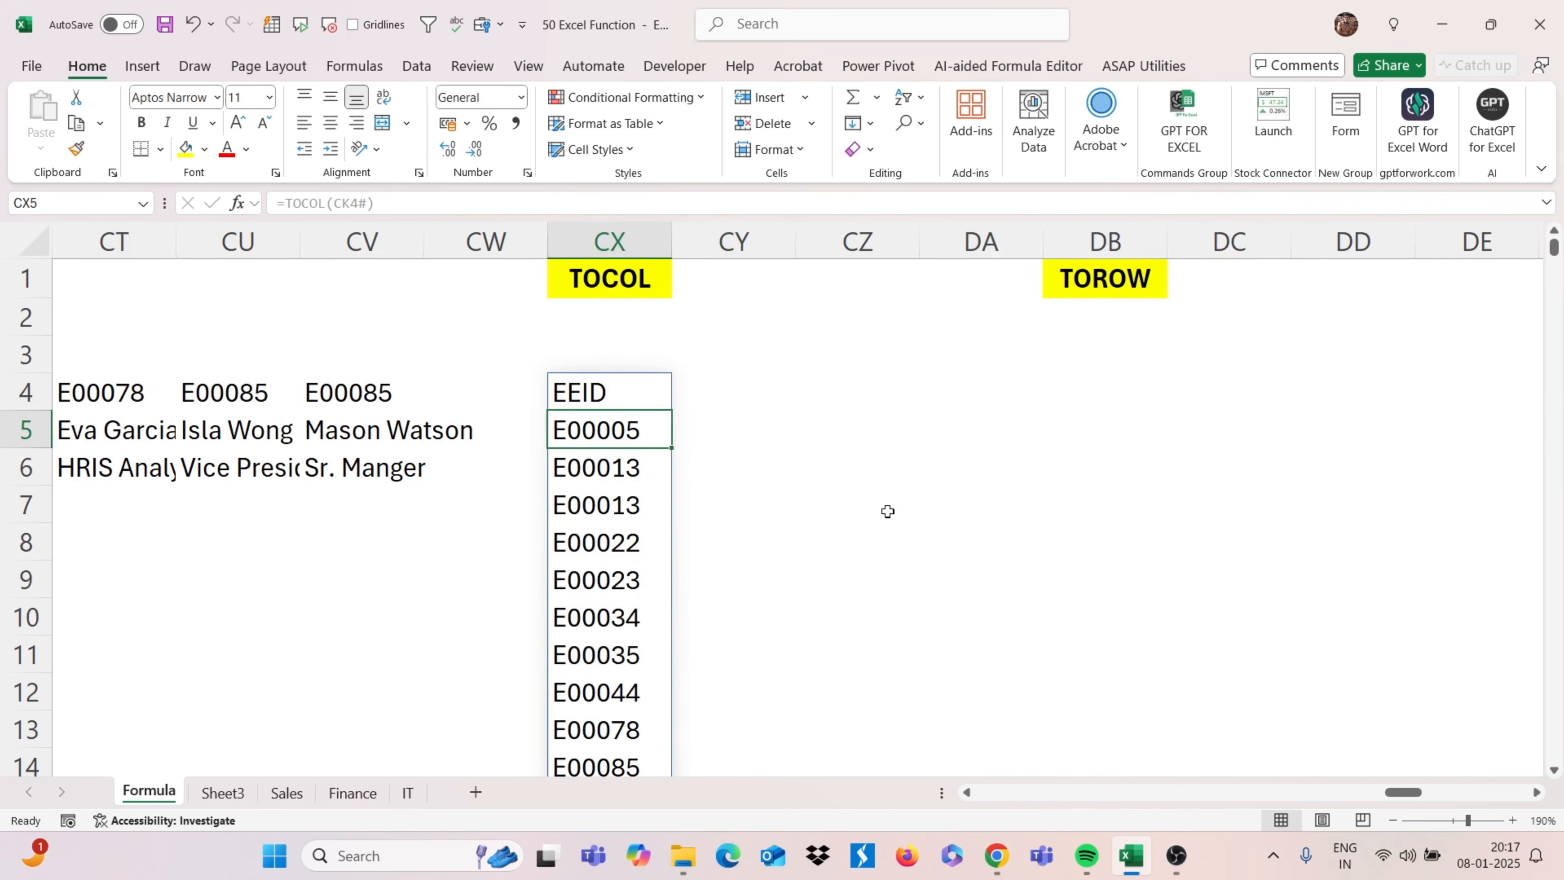
{"action": "left_click", "coordinate": [1102, 383]}
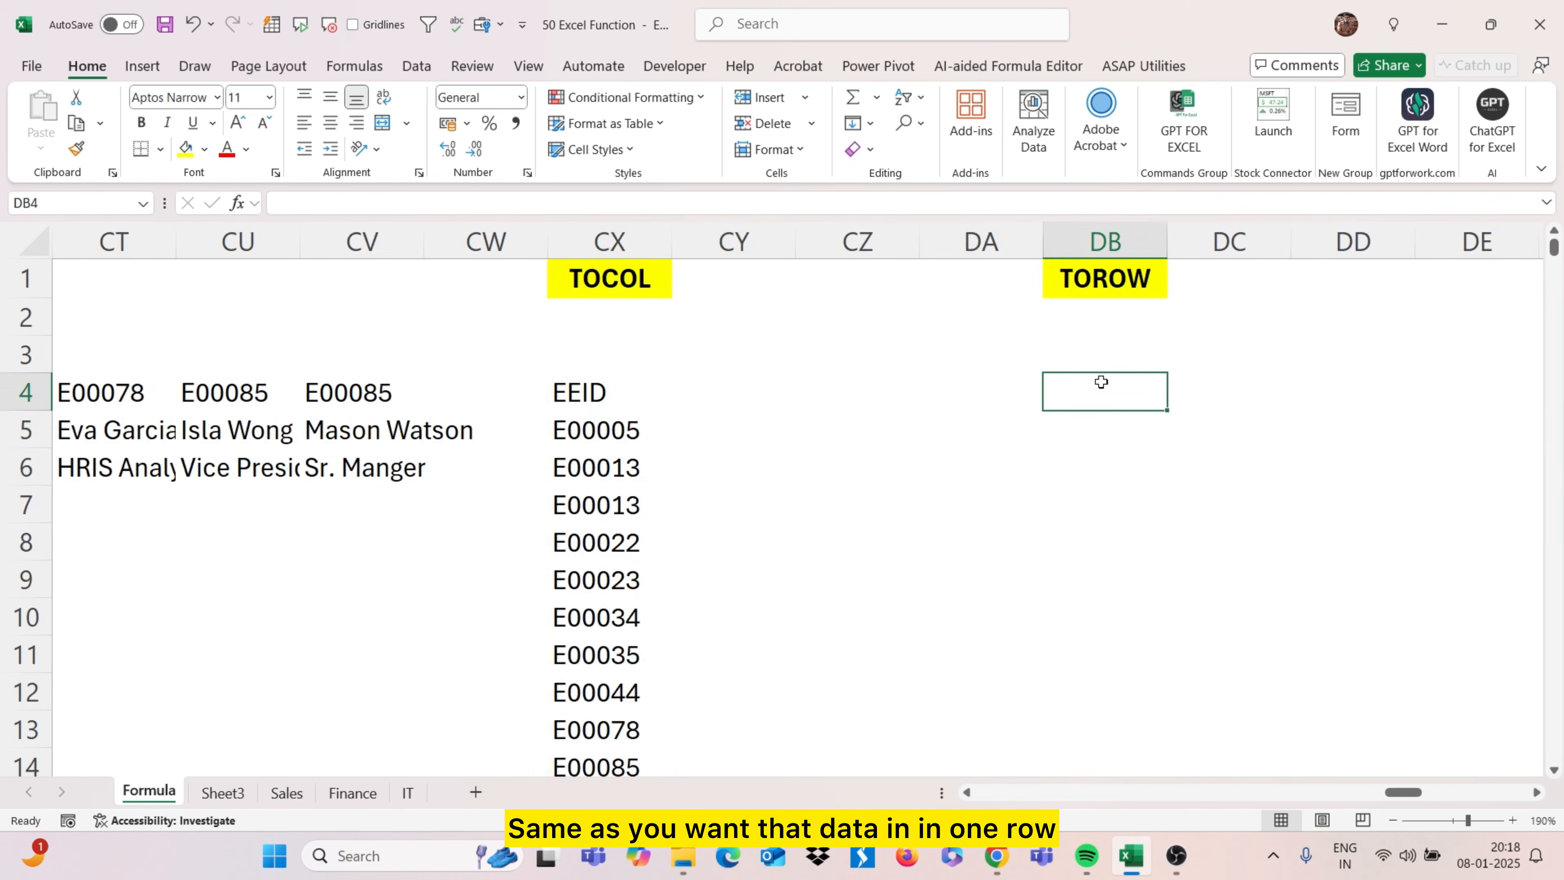
{"action": "type", "text": "=to"}
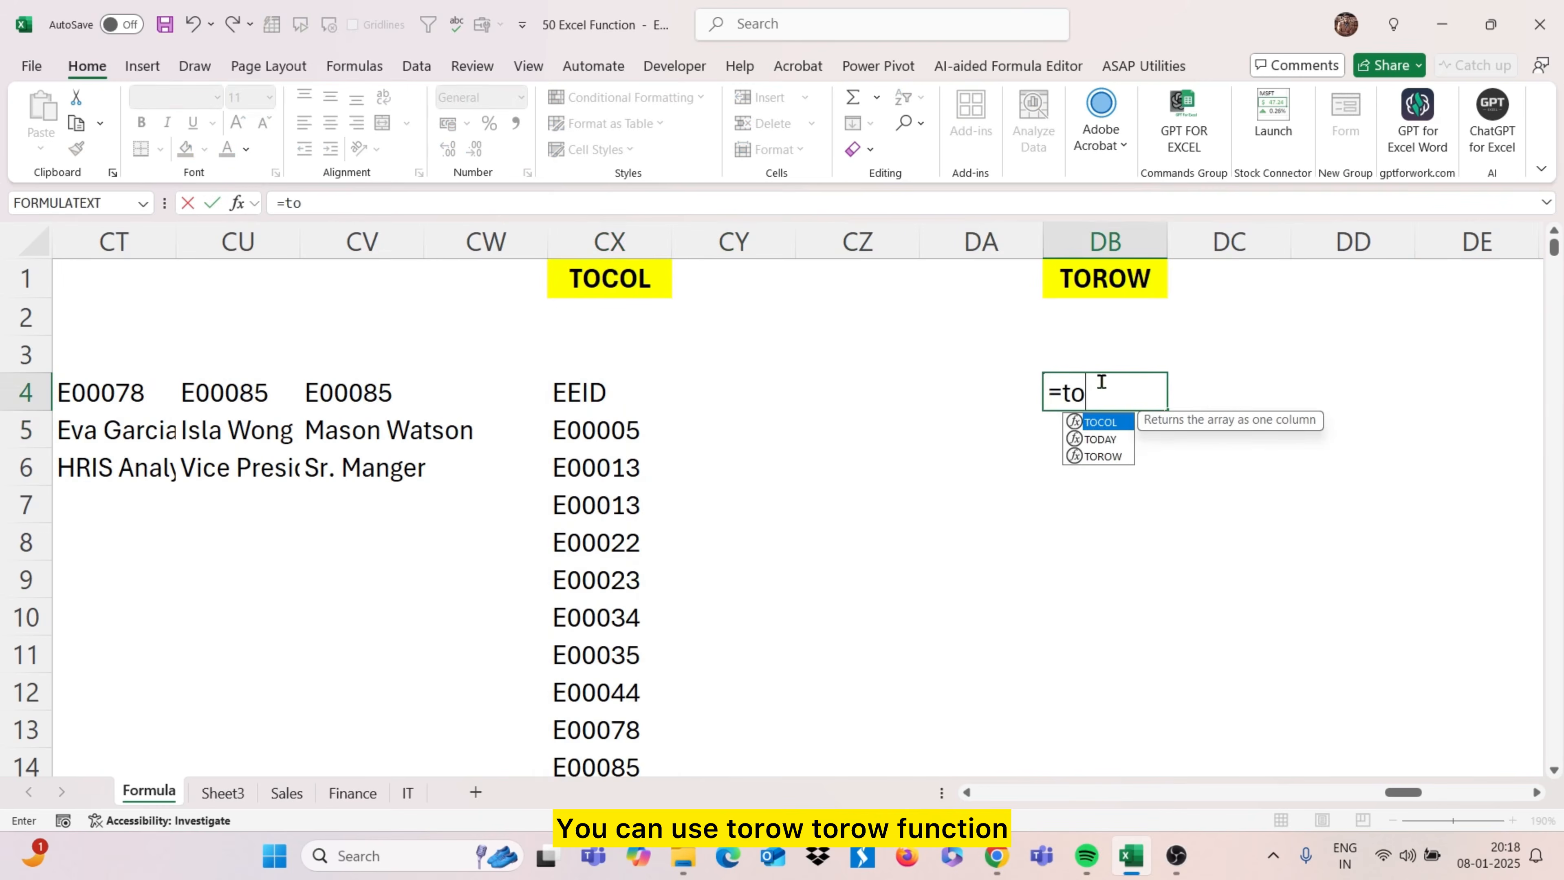
{"action": "type", "text": "row("}
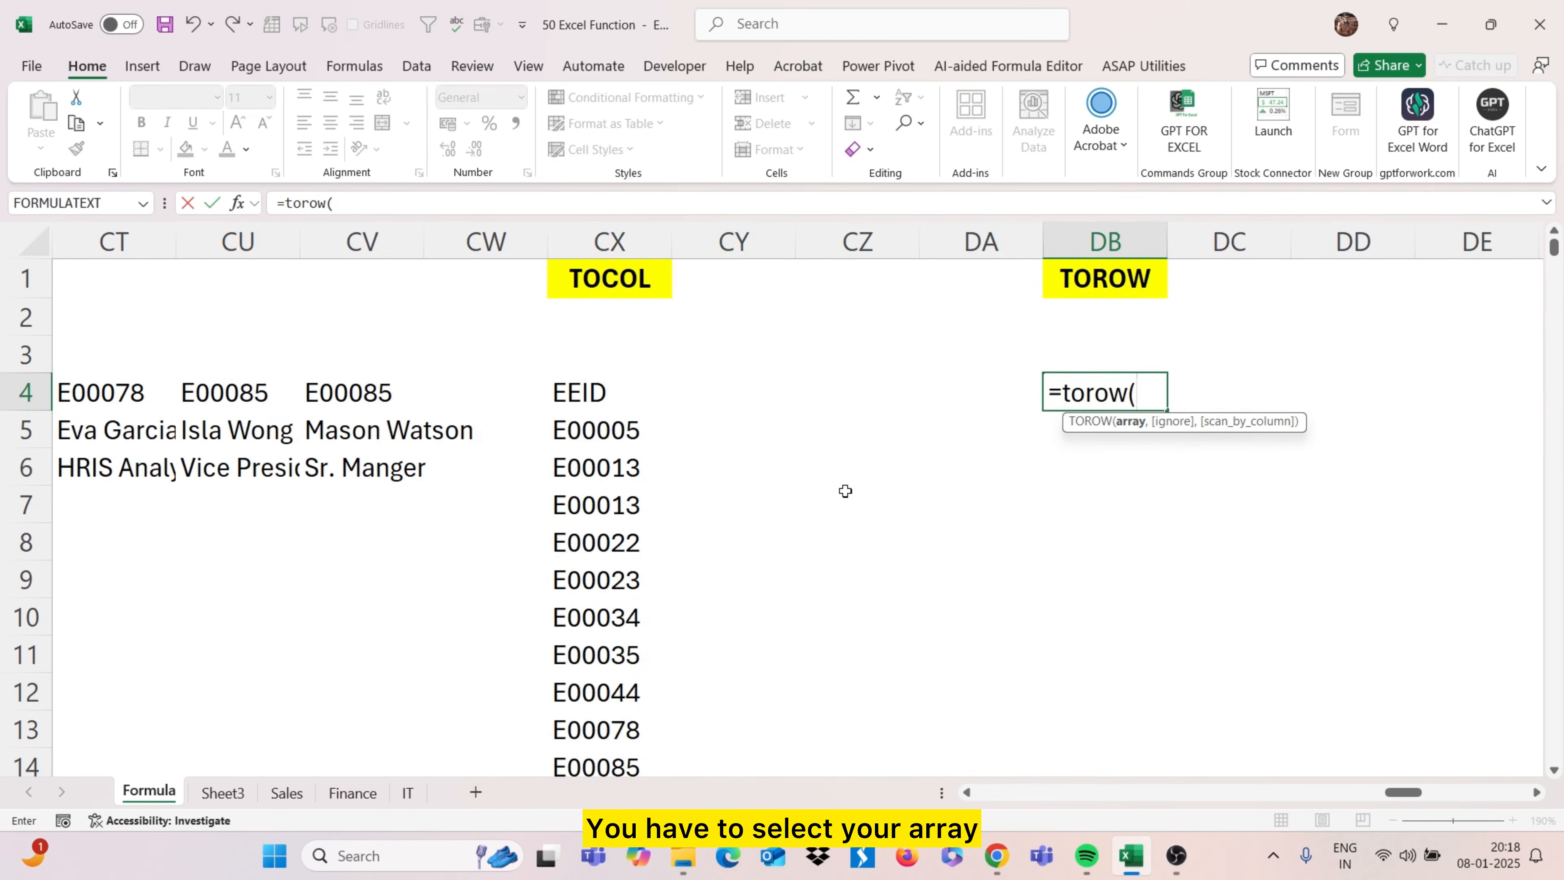
{"action": "scroll", "coordinate": [845, 491], "scroll_direction": "left", "scroll_amount": 5}
{"action": "scroll", "coordinate": [628, 484], "scroll_direction": "left", "scroll_amount": 3}
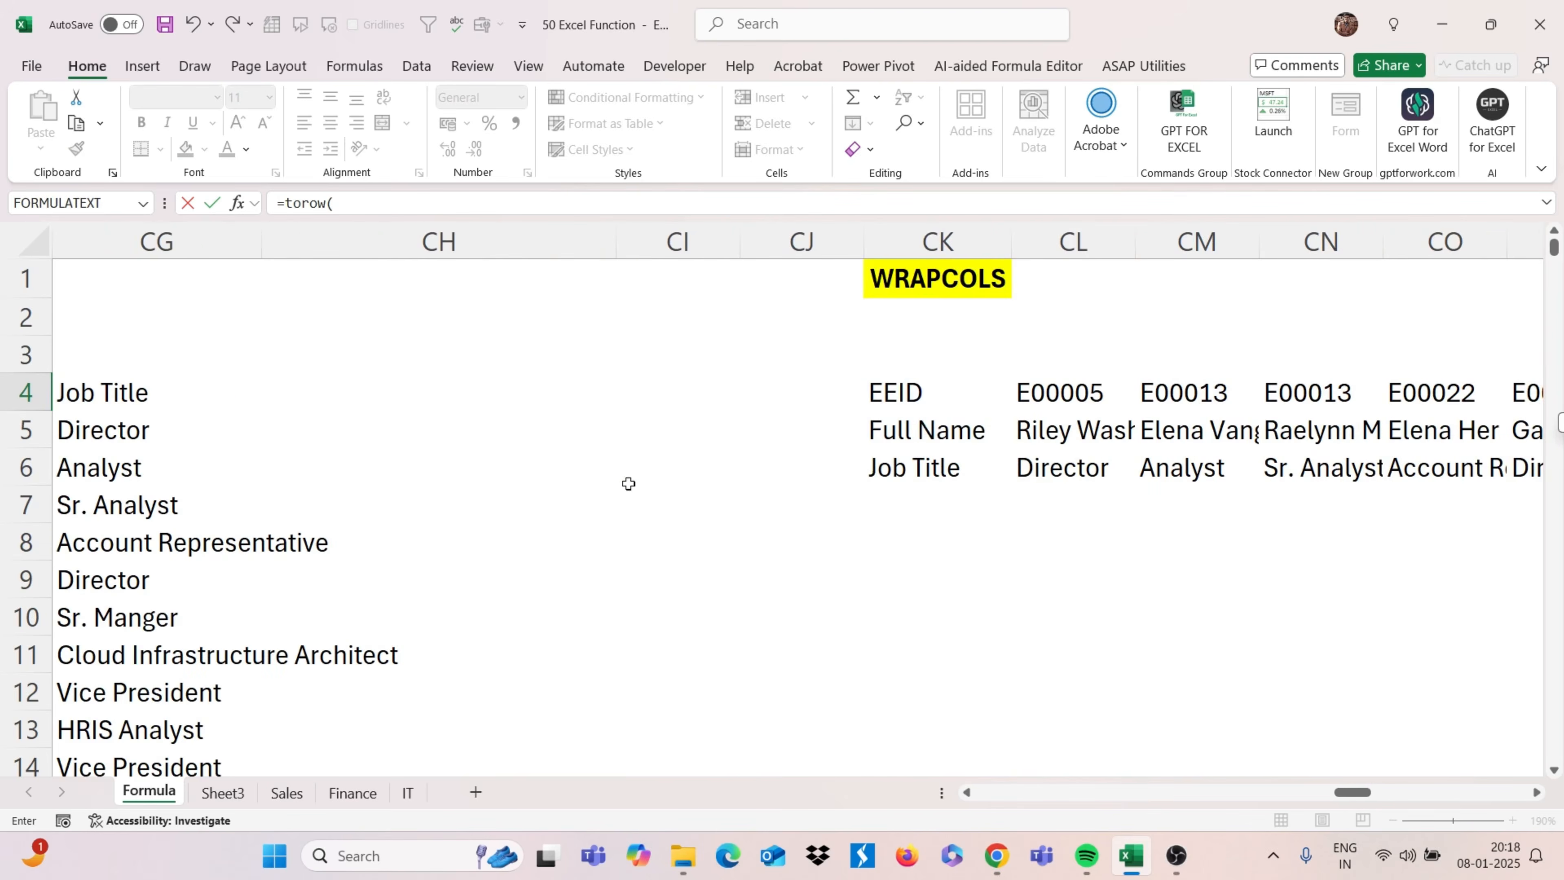
{"action": "left_click_drag", "start_coordinate": [922, 388], "coordinate": [1415, 453]}
{"action": "scroll", "coordinate": [1417, 457], "scroll_direction": "right", "scroll_amount": 5}
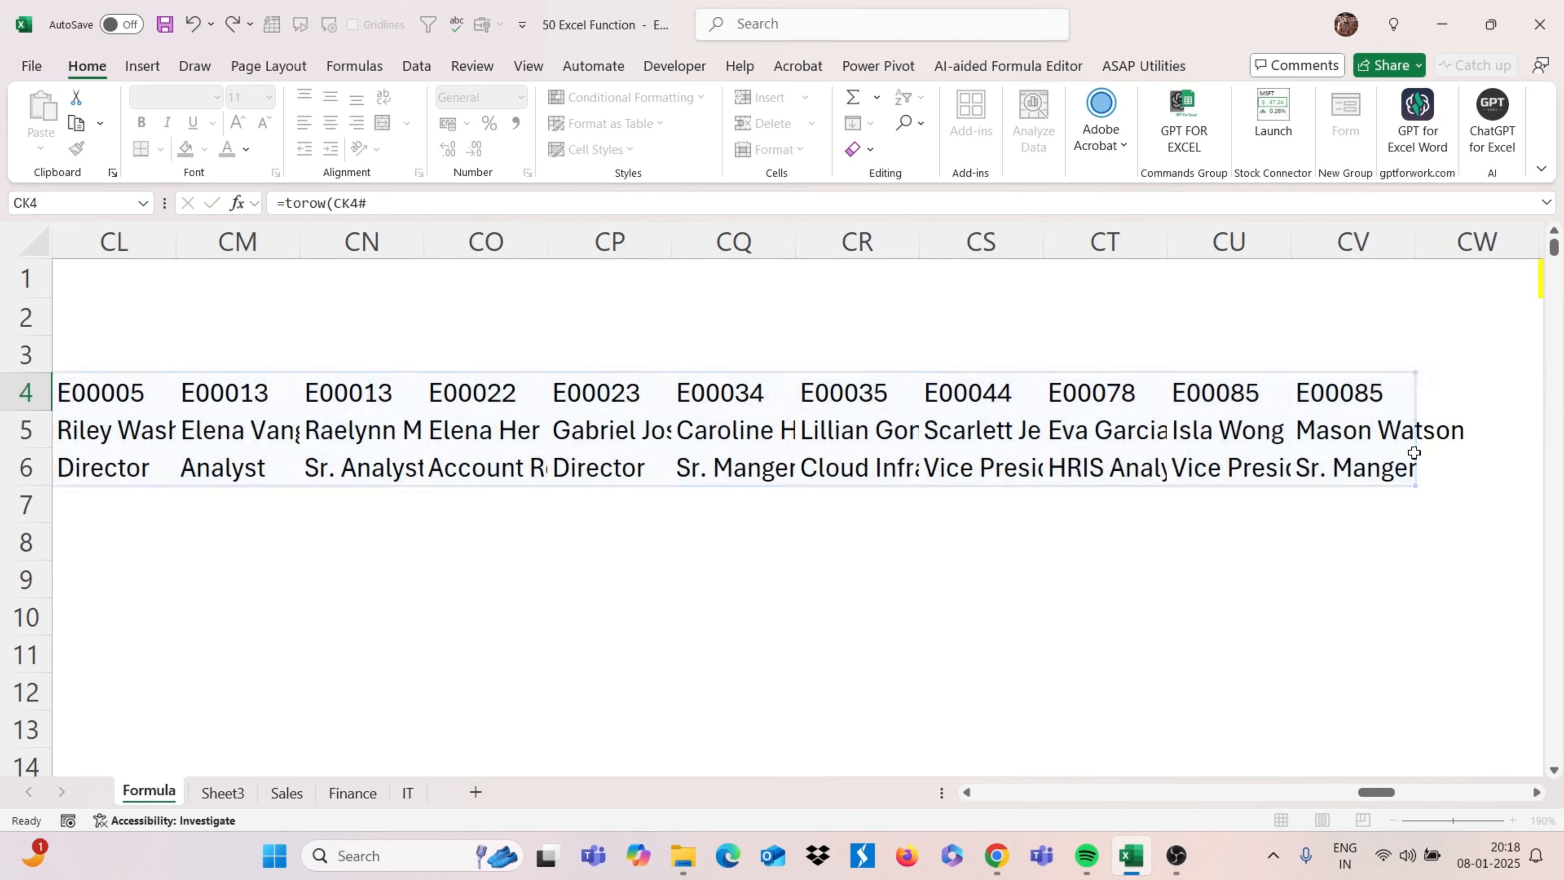
{"action": "key", "text": "Return"}
{"action": "scroll", "coordinate": [1358, 466], "scroll_direction": "right", "scroll_amount": 2}
{"action": "scroll", "coordinate": [1358, 466], "scroll_direction": "right", "scroll_amount": 1}
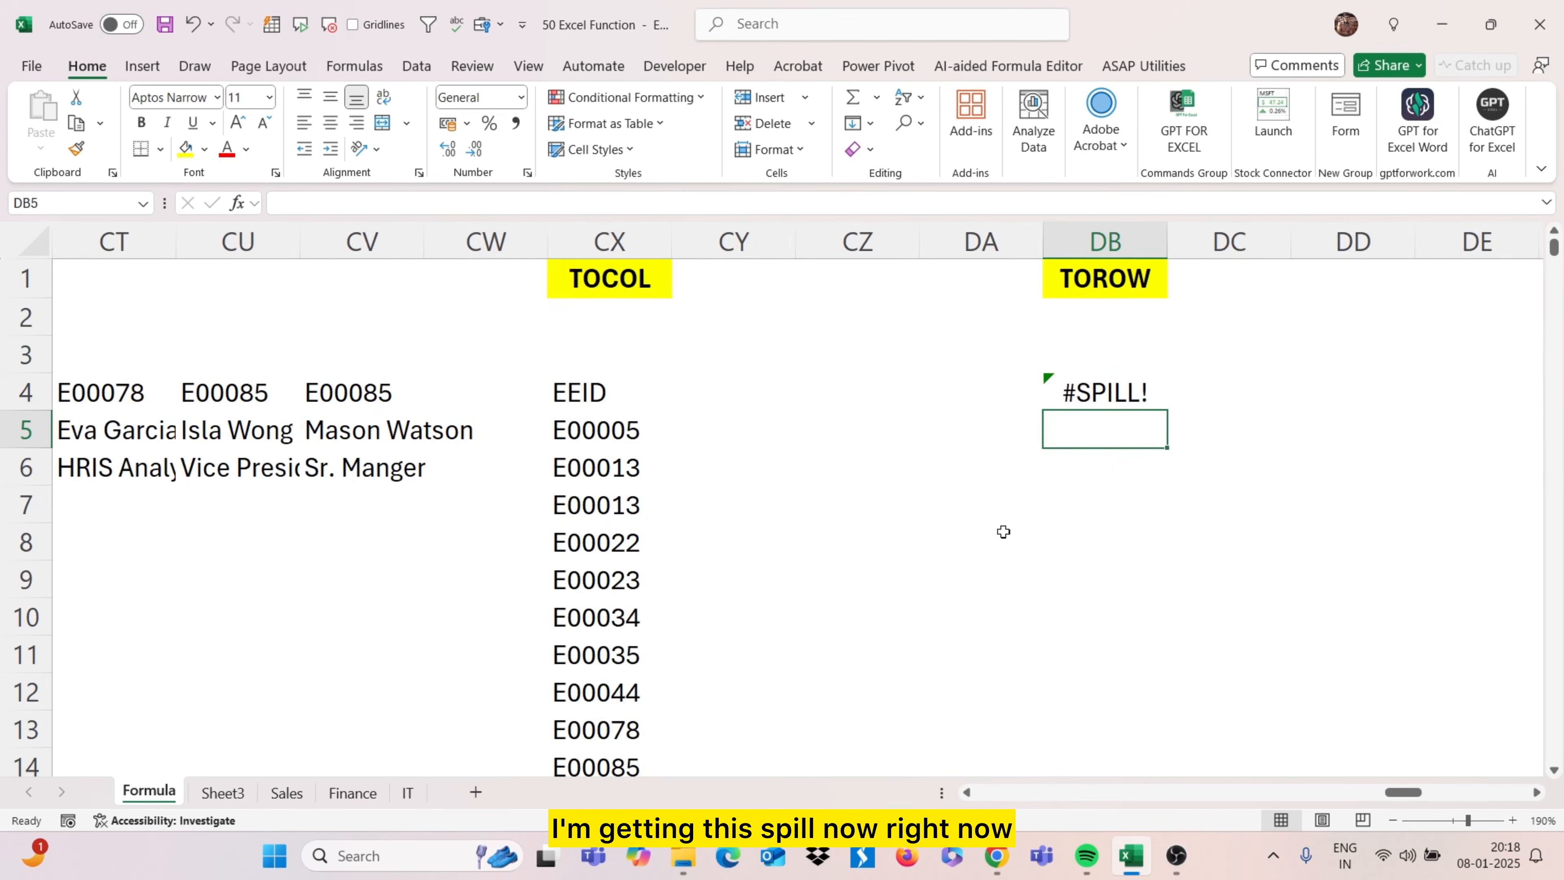
Insert six blank columns at column DG, between the TOROW formula and the PMT loan table
{"action": "scroll", "coordinate": [1104, 663], "scroll_direction": "down", "scroll_amount": 16}
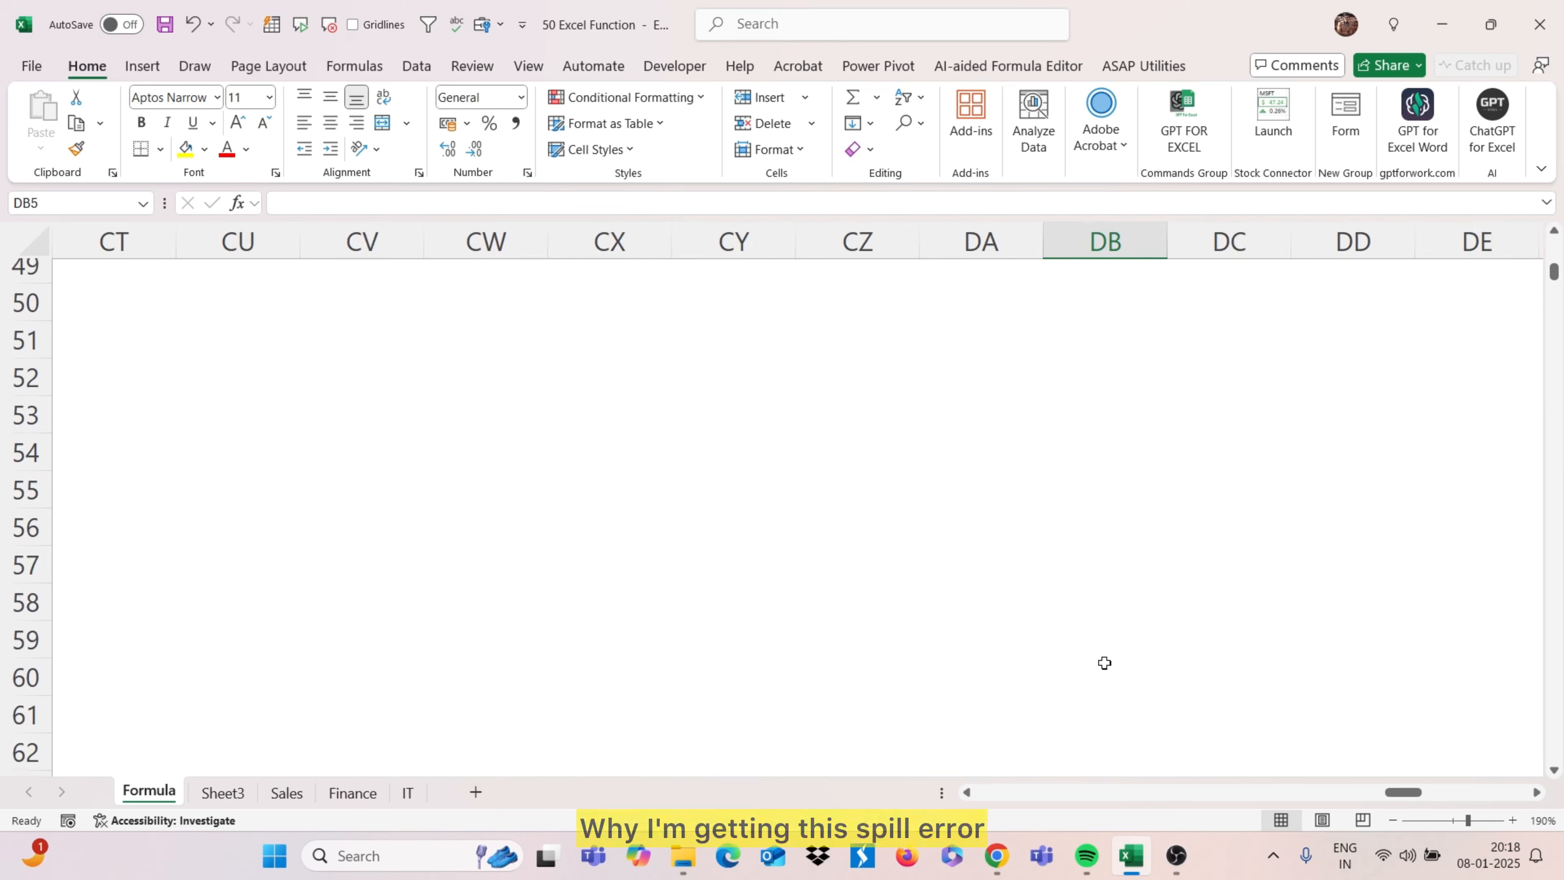
{"action": "scroll", "coordinate": [1105, 663], "scroll_direction": "up", "scroll_amount": 16}
{"action": "scroll", "coordinate": [1104, 663], "scroll_direction": "right", "scroll_amount": 6}
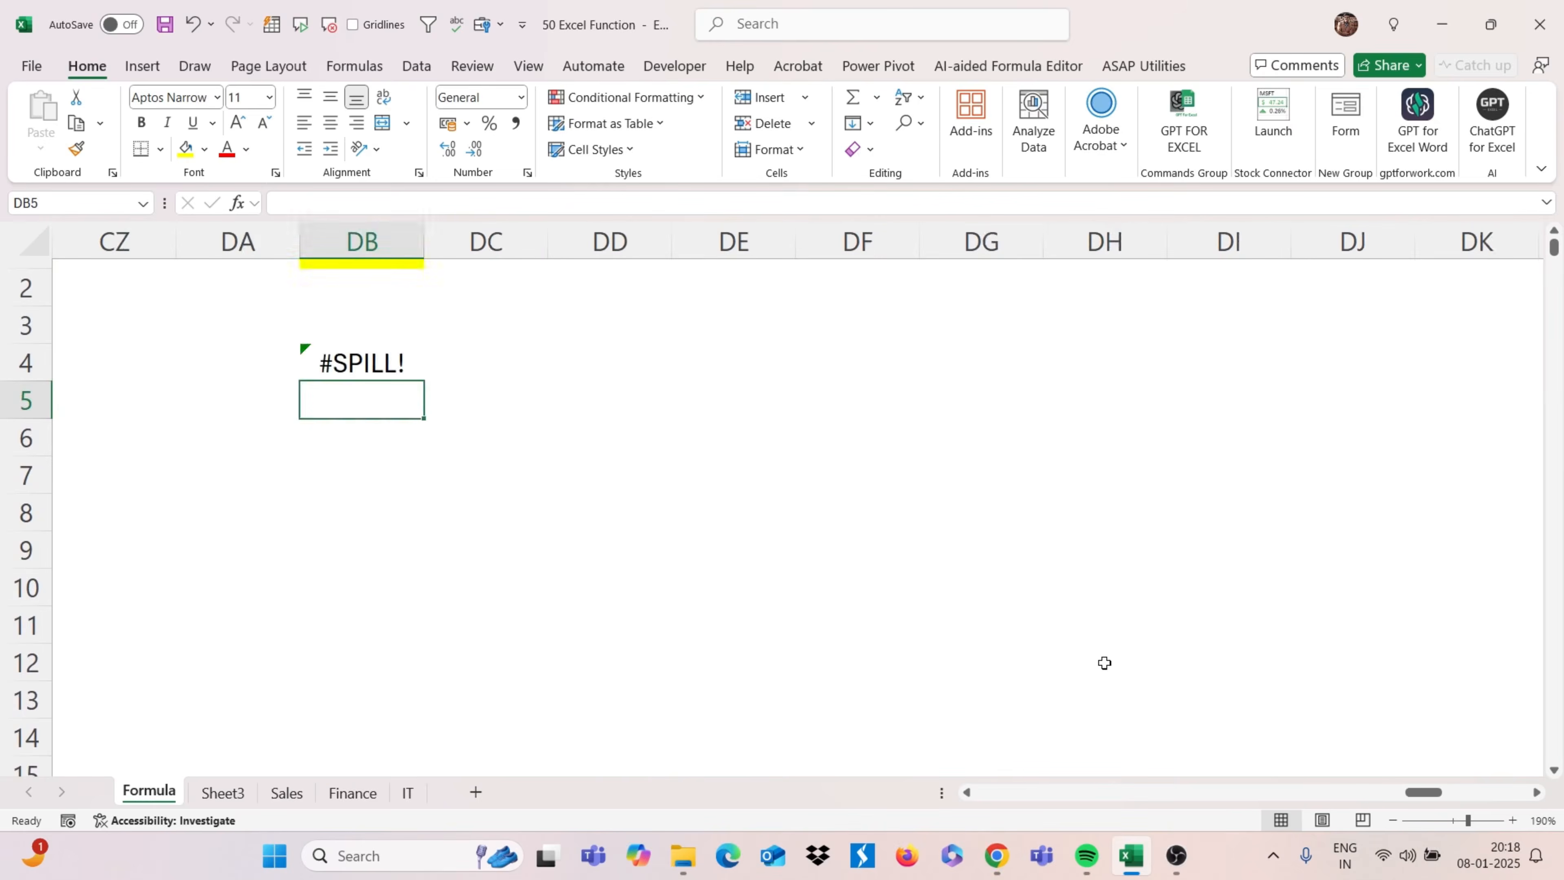
{"action": "scroll", "coordinate": [1104, 663], "scroll_direction": "right", "scroll_amount": 8}
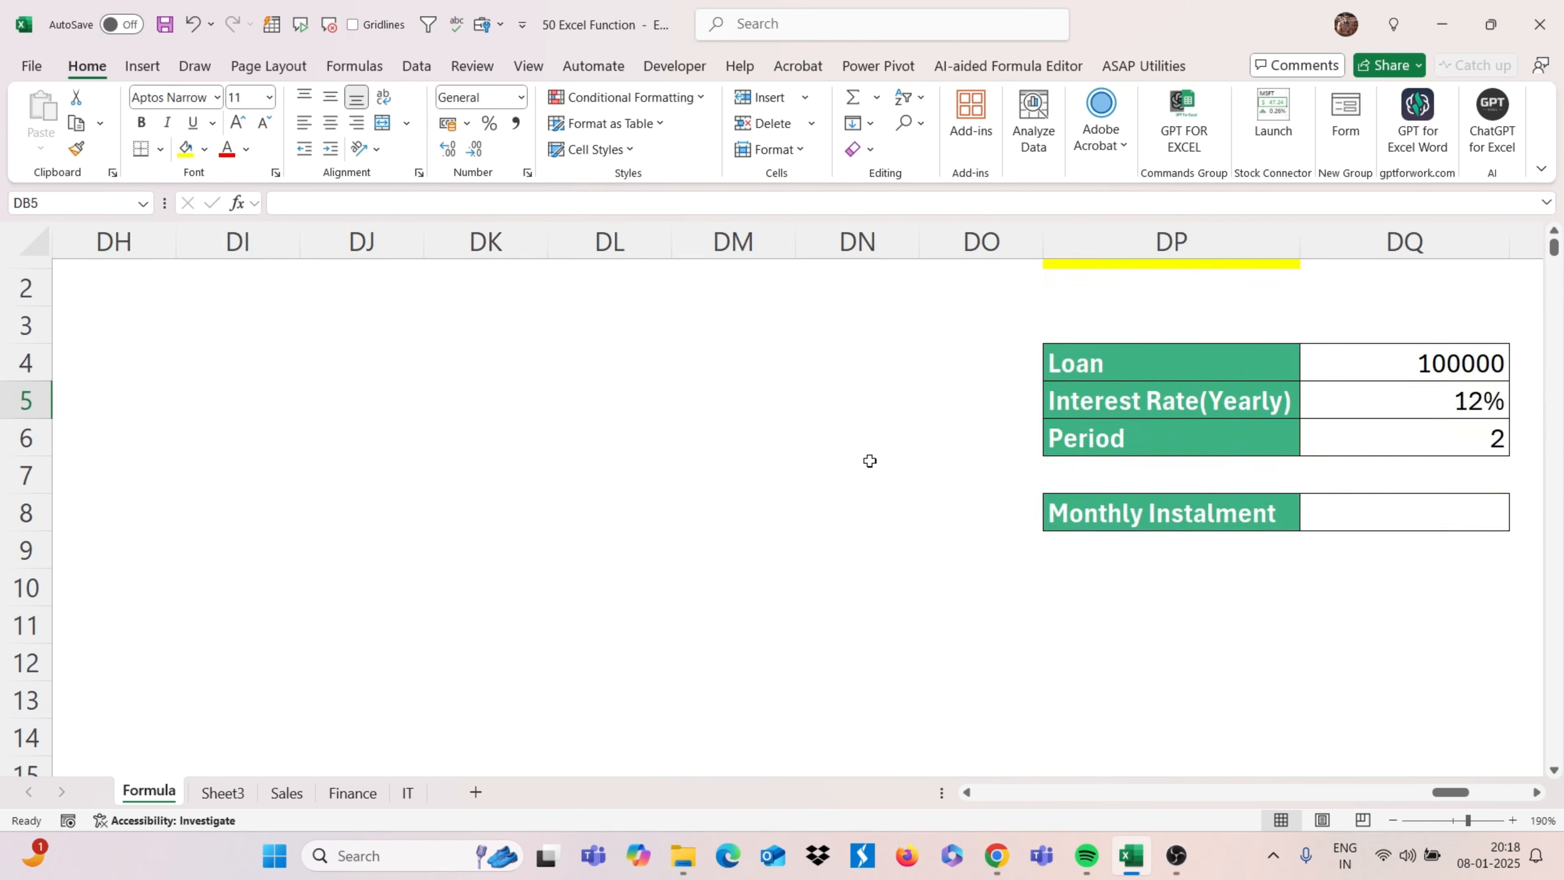
{"action": "scroll", "coordinate": [870, 461], "scroll_direction": "left", "scroll_amount": 4}
{"action": "scroll", "coordinate": [869, 461], "scroll_direction": "left", "scroll_amount": 5}
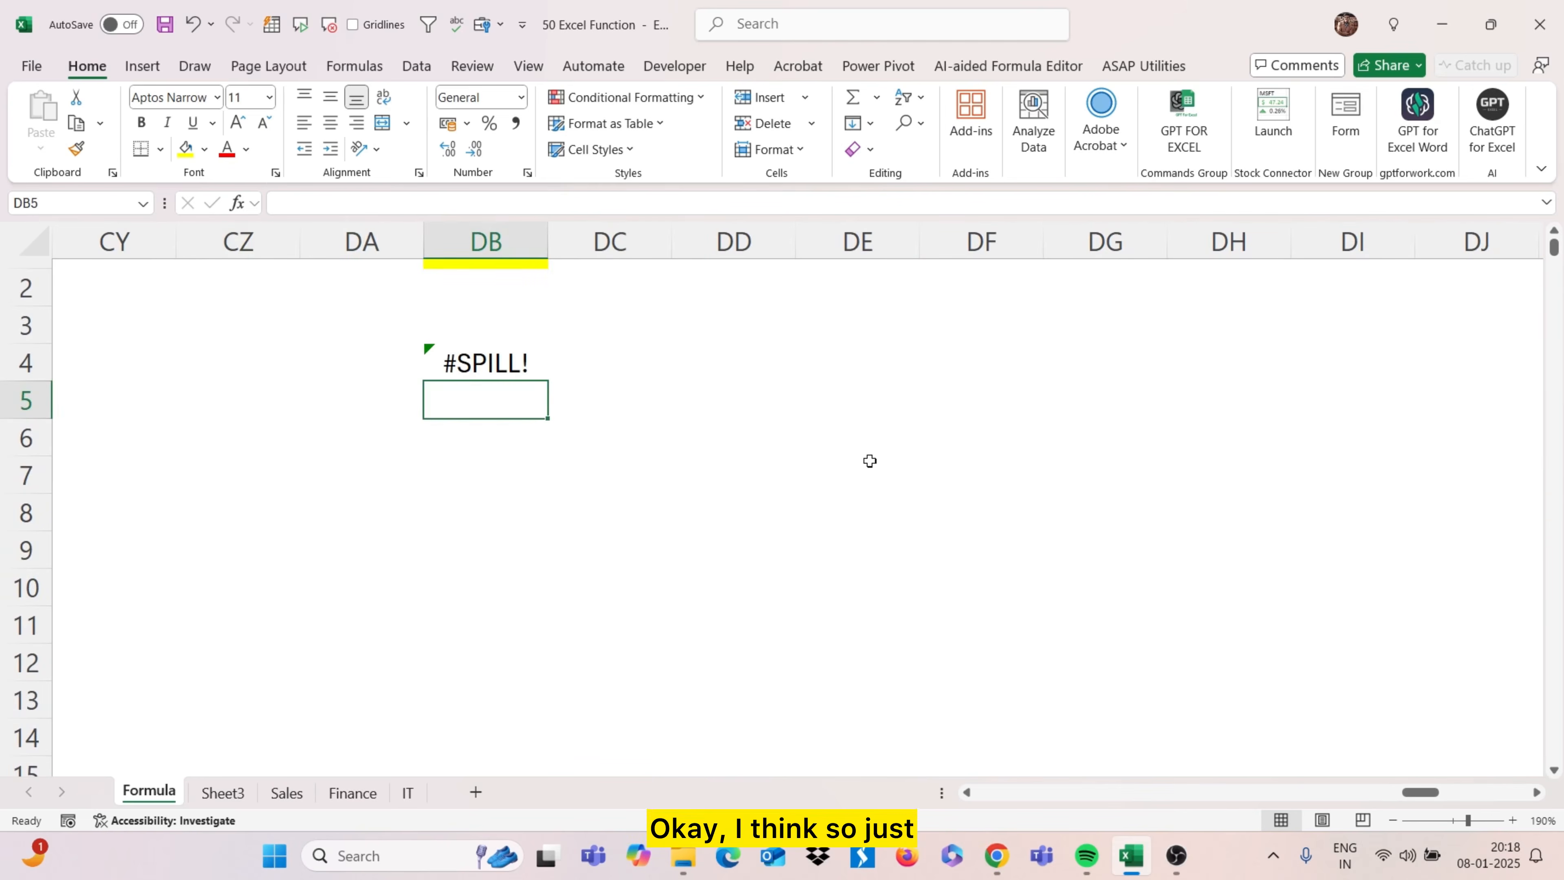
{"action": "left_click", "coordinate": [1142, 237]}
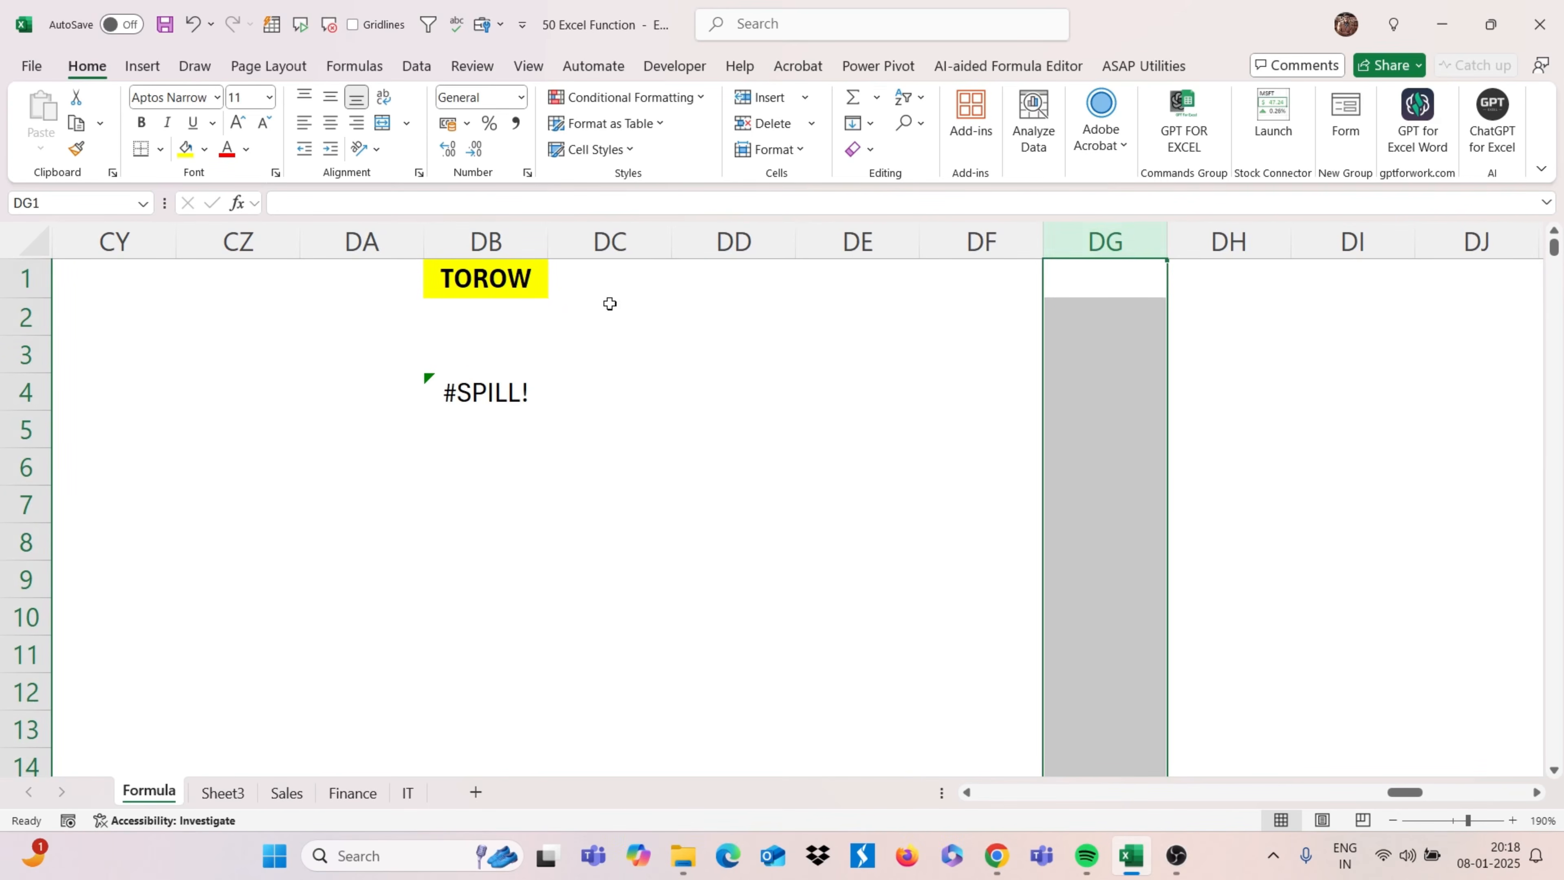
Examine how far the spill range of the TOROW formula in DB4 extends across row 4 and what lies in its way
{"action": "left_click", "coordinate": [496, 388]}
{"action": "scroll", "coordinate": [494, 389], "scroll_direction": "right", "scroll_amount": 10}
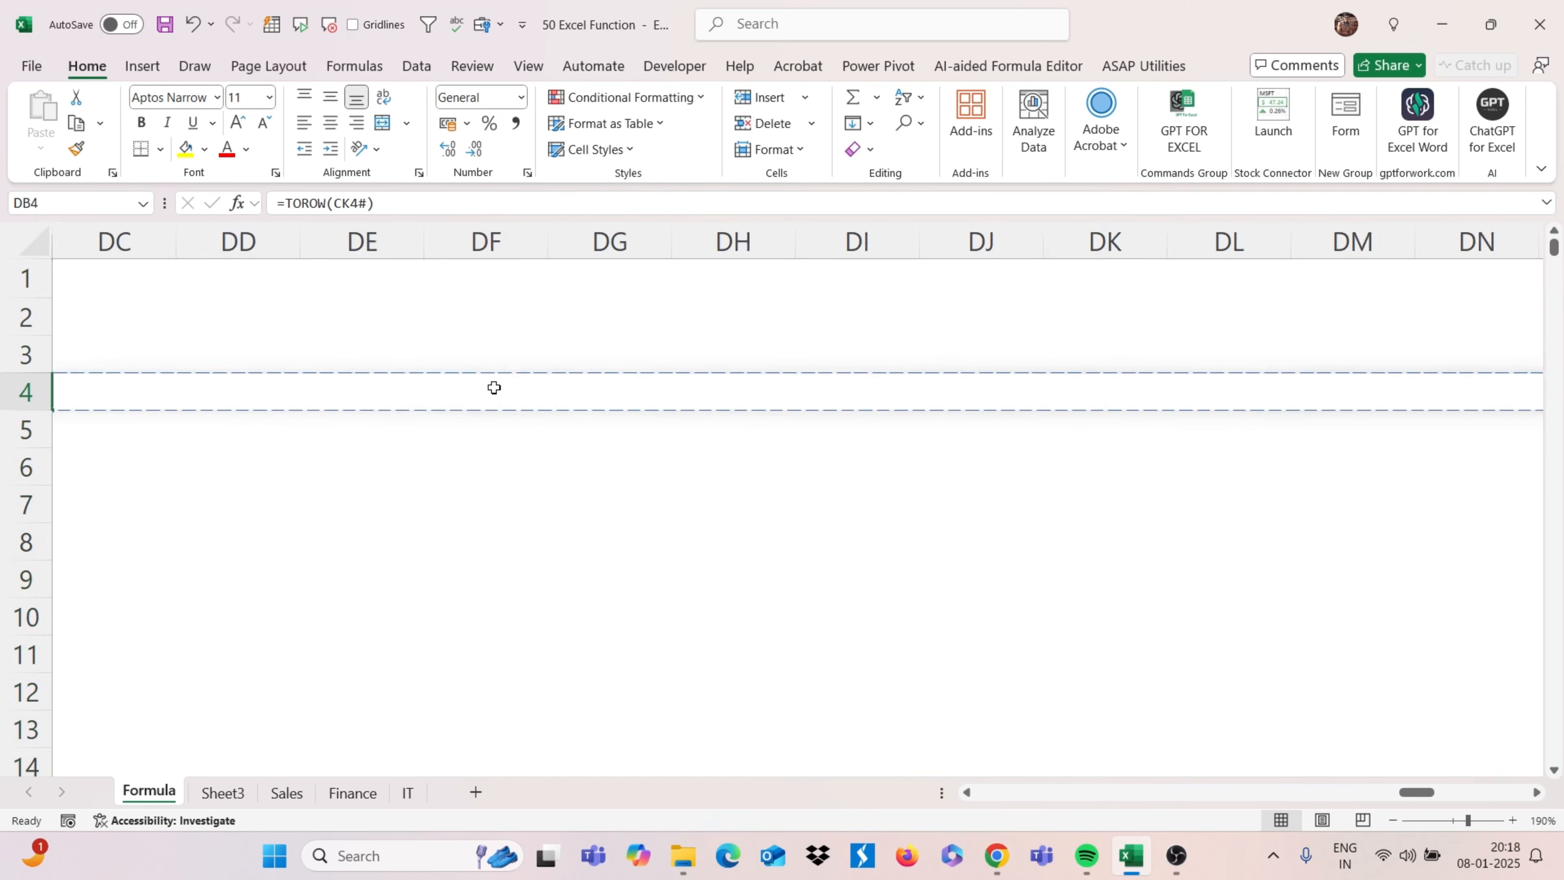
{"action": "scroll", "coordinate": [494, 389], "scroll_direction": "right", "scroll_amount": 8}
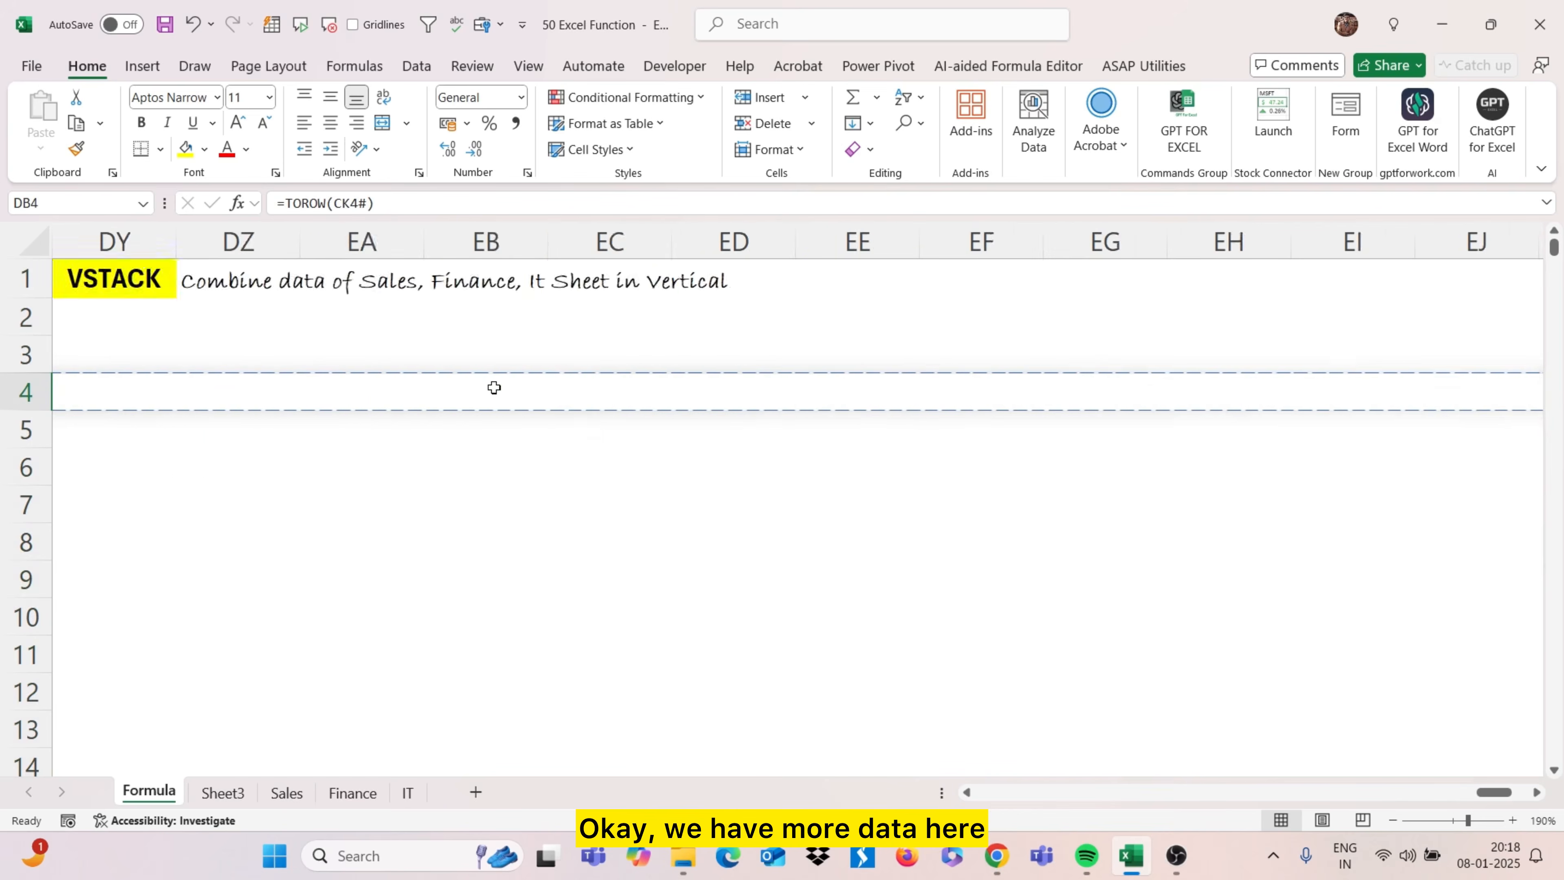
{"action": "scroll", "coordinate": [495, 389], "scroll_direction": "left", "scroll_amount": 12}
{"action": "scroll", "coordinate": [495, 389], "scroll_direction": "left", "scroll_amount": 10}
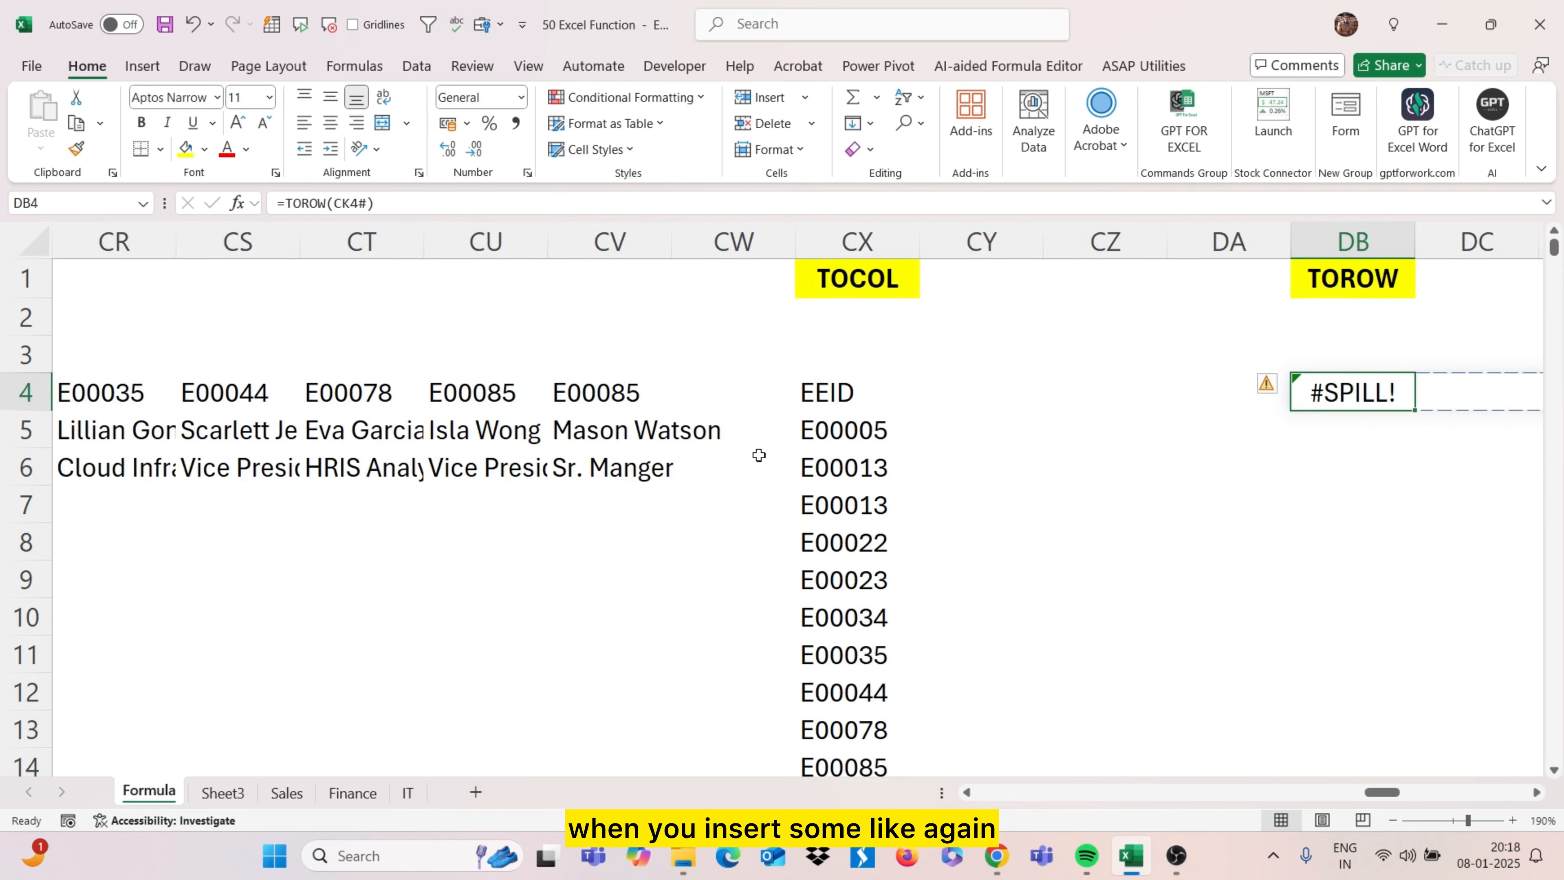
Try to shrink the TOROW array in DB4 to the range CK4:CQ6
{"action": "double_click", "coordinate": [1343, 393]}
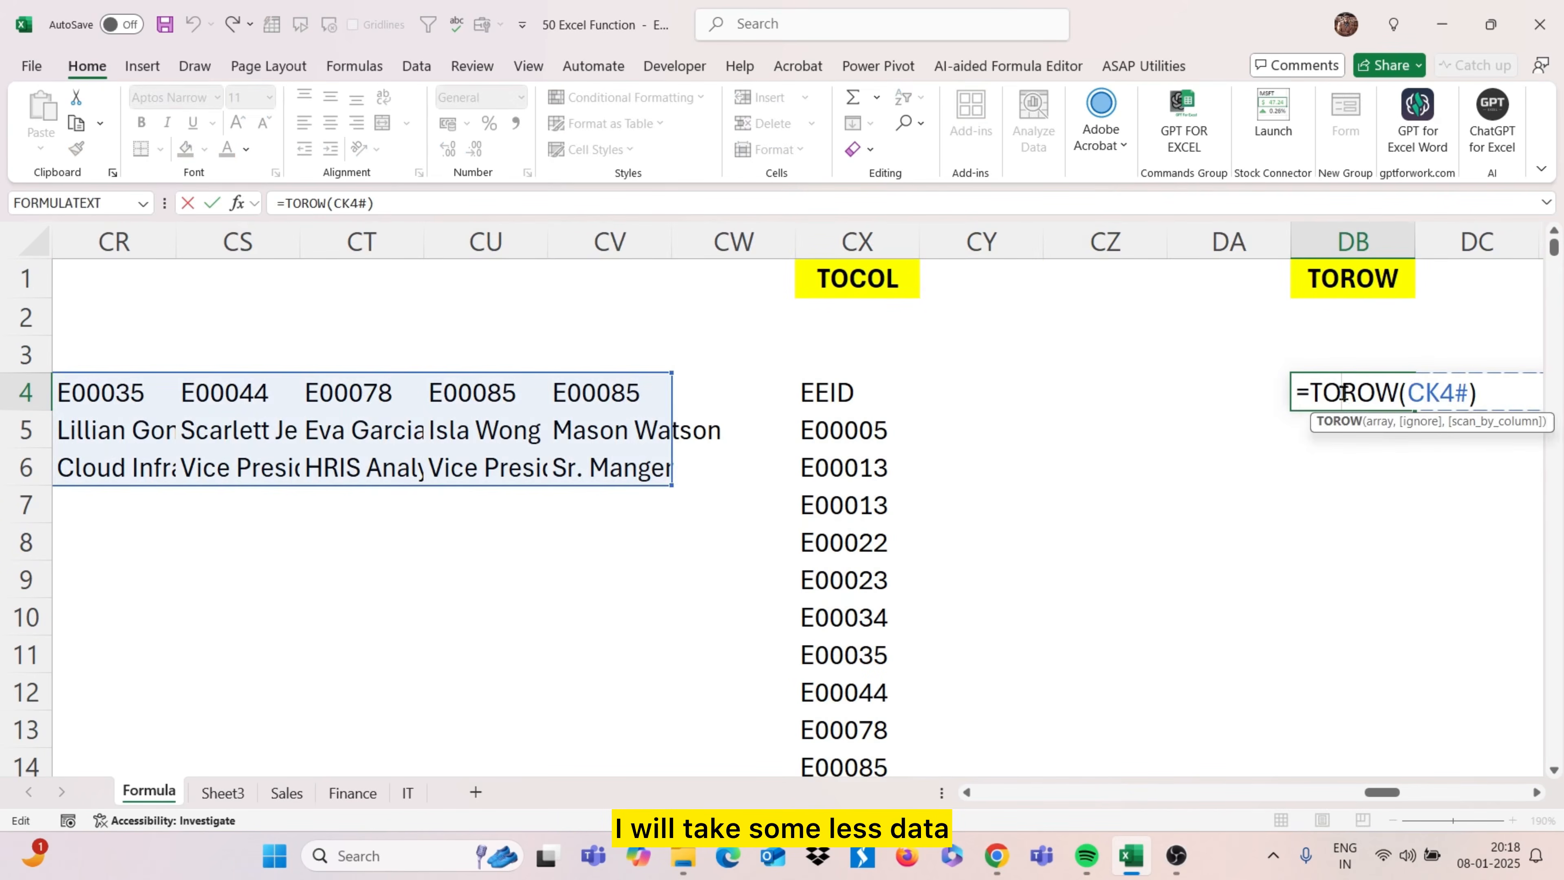
{"action": "left_click_drag", "start_coordinate": [671, 485], "coordinate": [95, 465]}
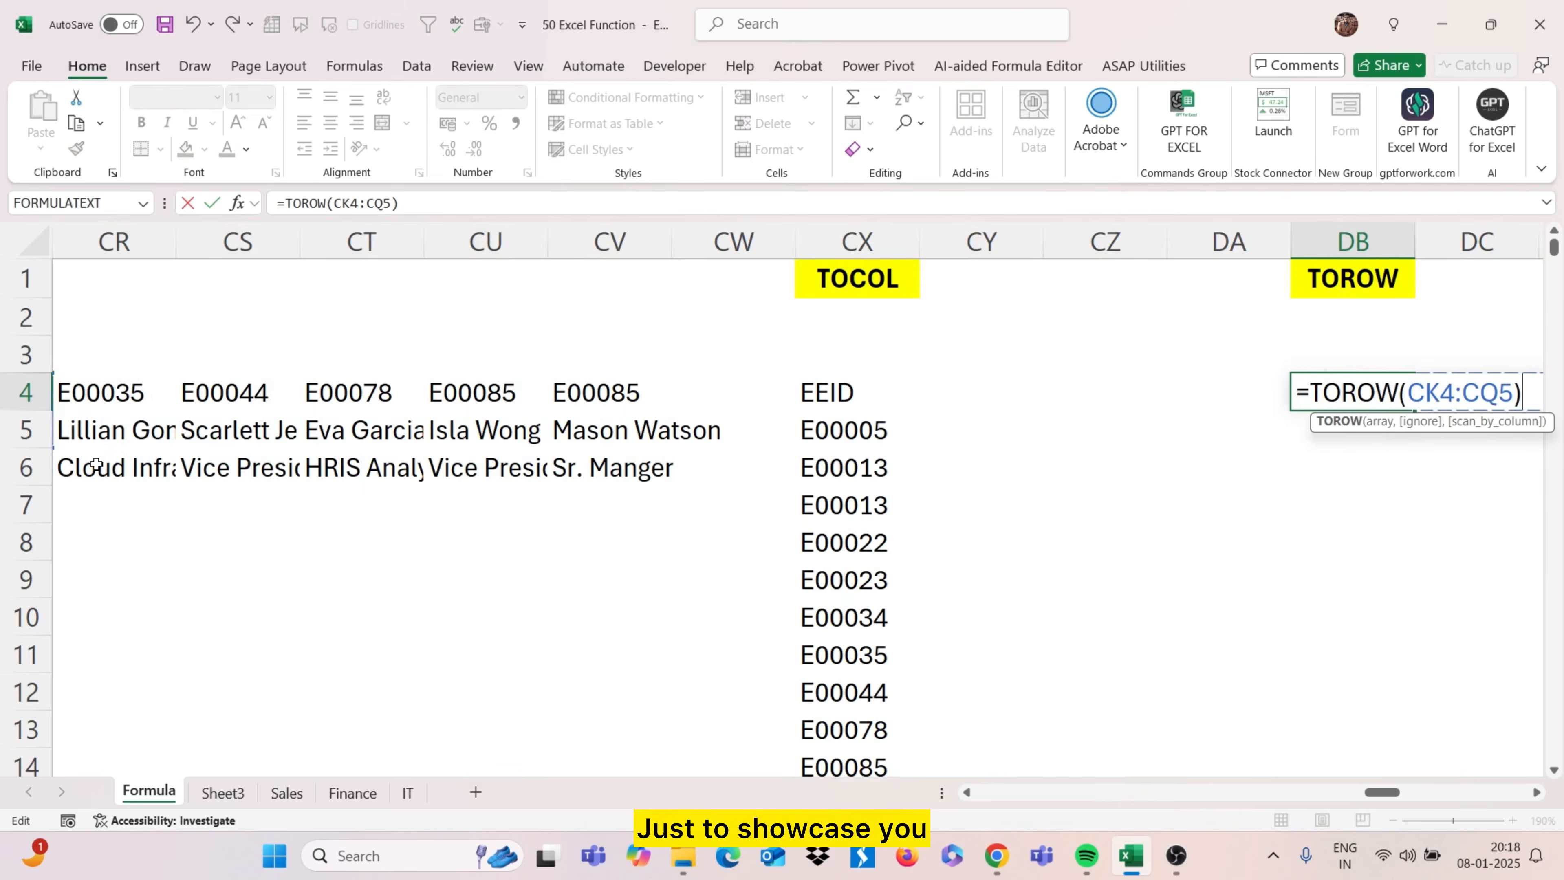
{"action": "scroll", "coordinate": [96, 466], "scroll_direction": "left", "scroll_amount": 4}
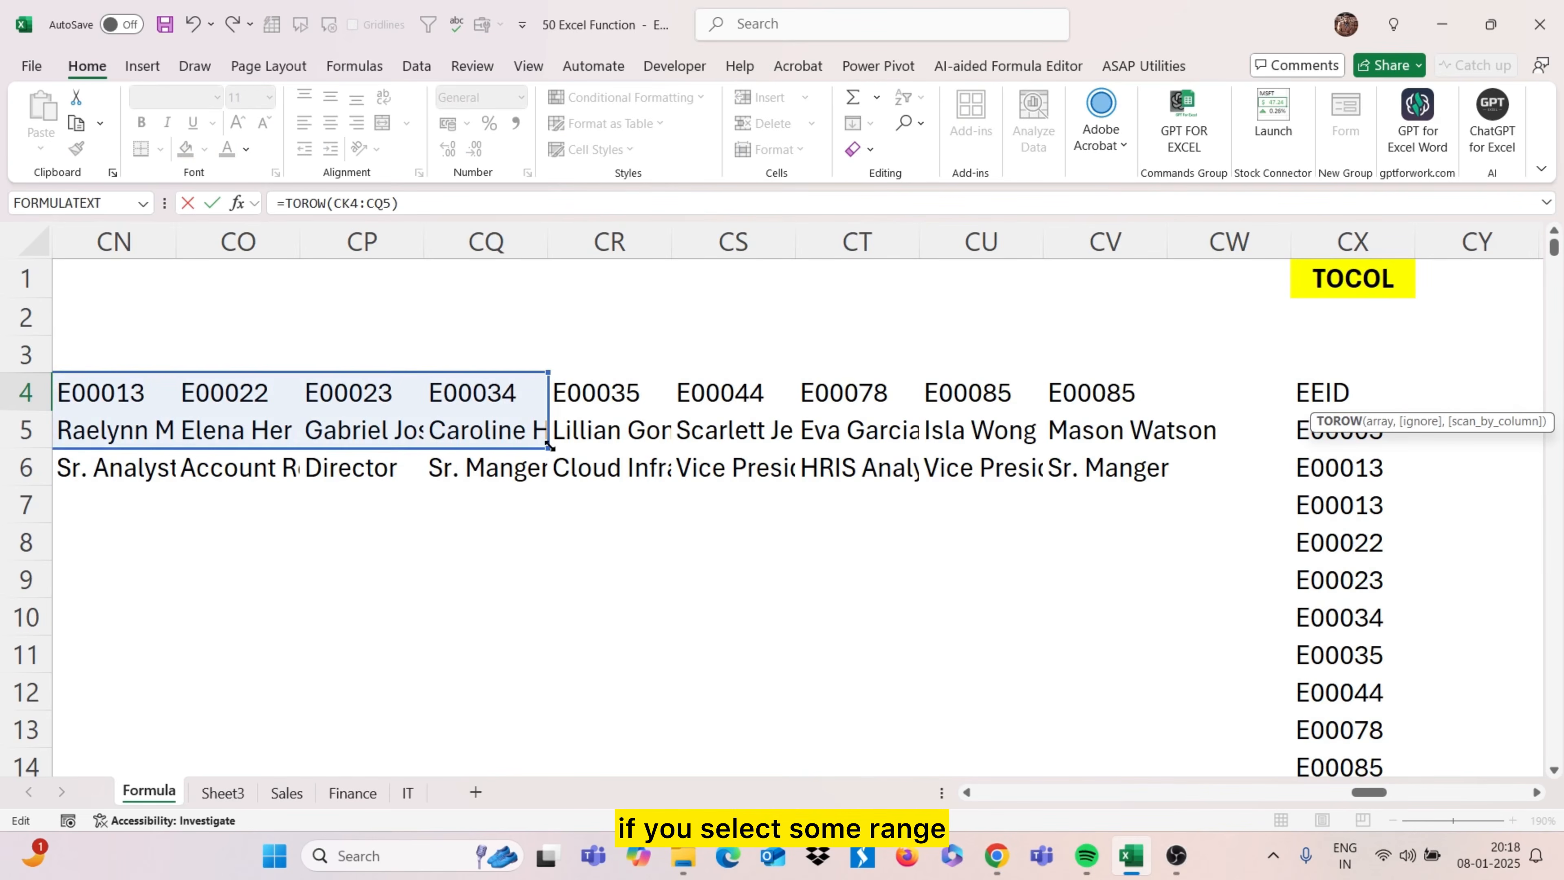
{"action": "left_click_drag", "start_coordinate": [549, 445], "coordinate": [547, 480]}
{"action": "key", "text": "Return"}
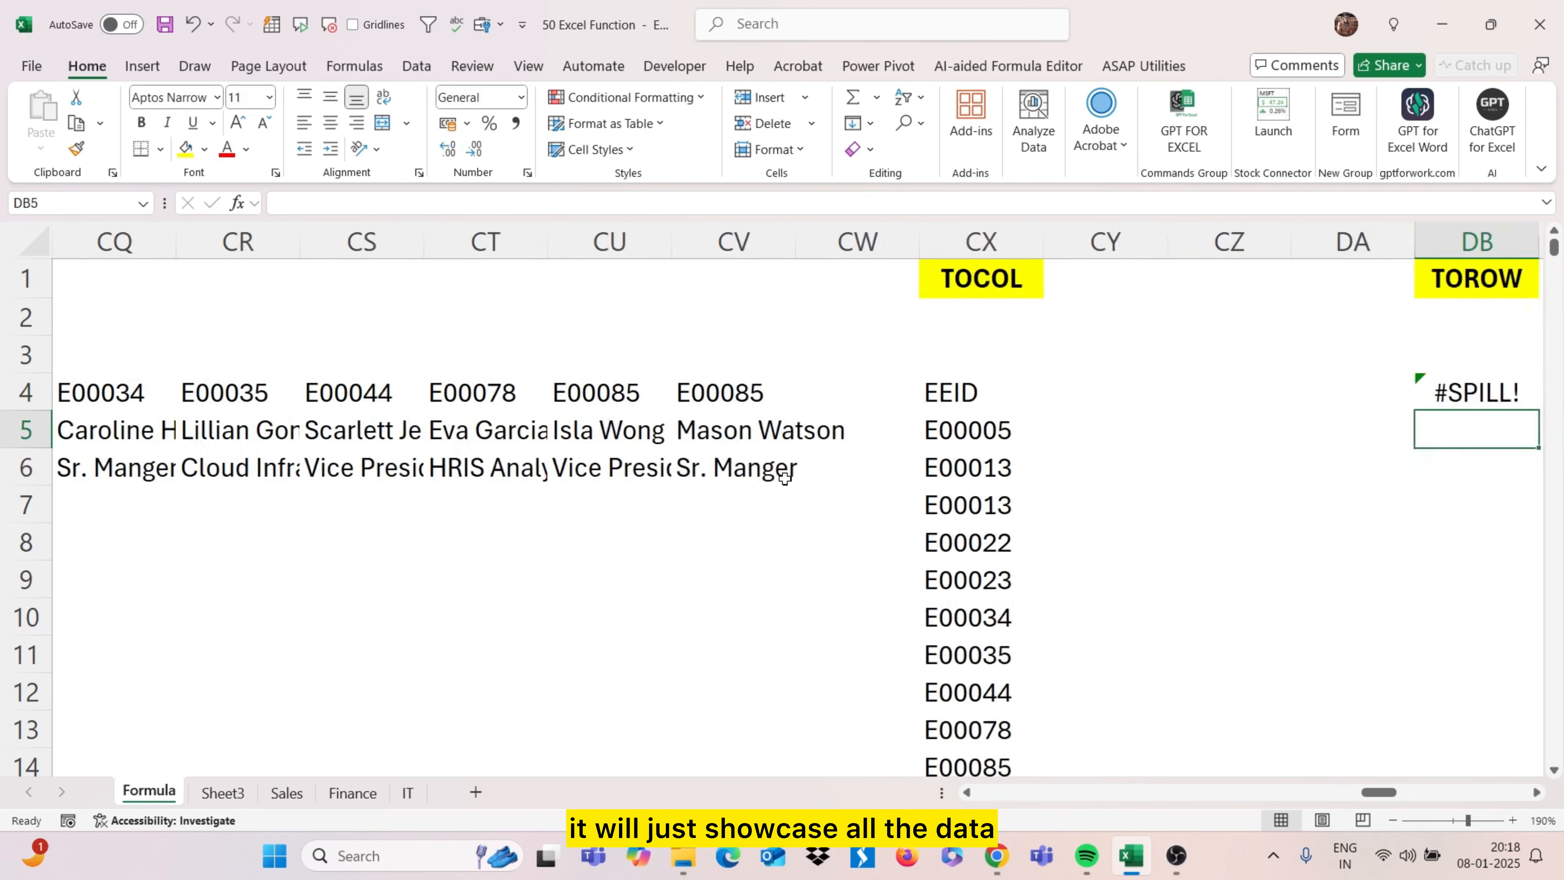
Reduce the TOROW array in DB4 to CK4:CM6 and review the result along row 4
{"action": "scroll", "coordinate": [785, 479], "scroll_direction": "right", "scroll_amount": 3}
{"action": "scroll", "coordinate": [785, 479], "scroll_direction": "left", "scroll_amount": 4}
{"action": "scroll", "coordinate": [785, 479], "scroll_direction": "right", "scroll_amount": 3}
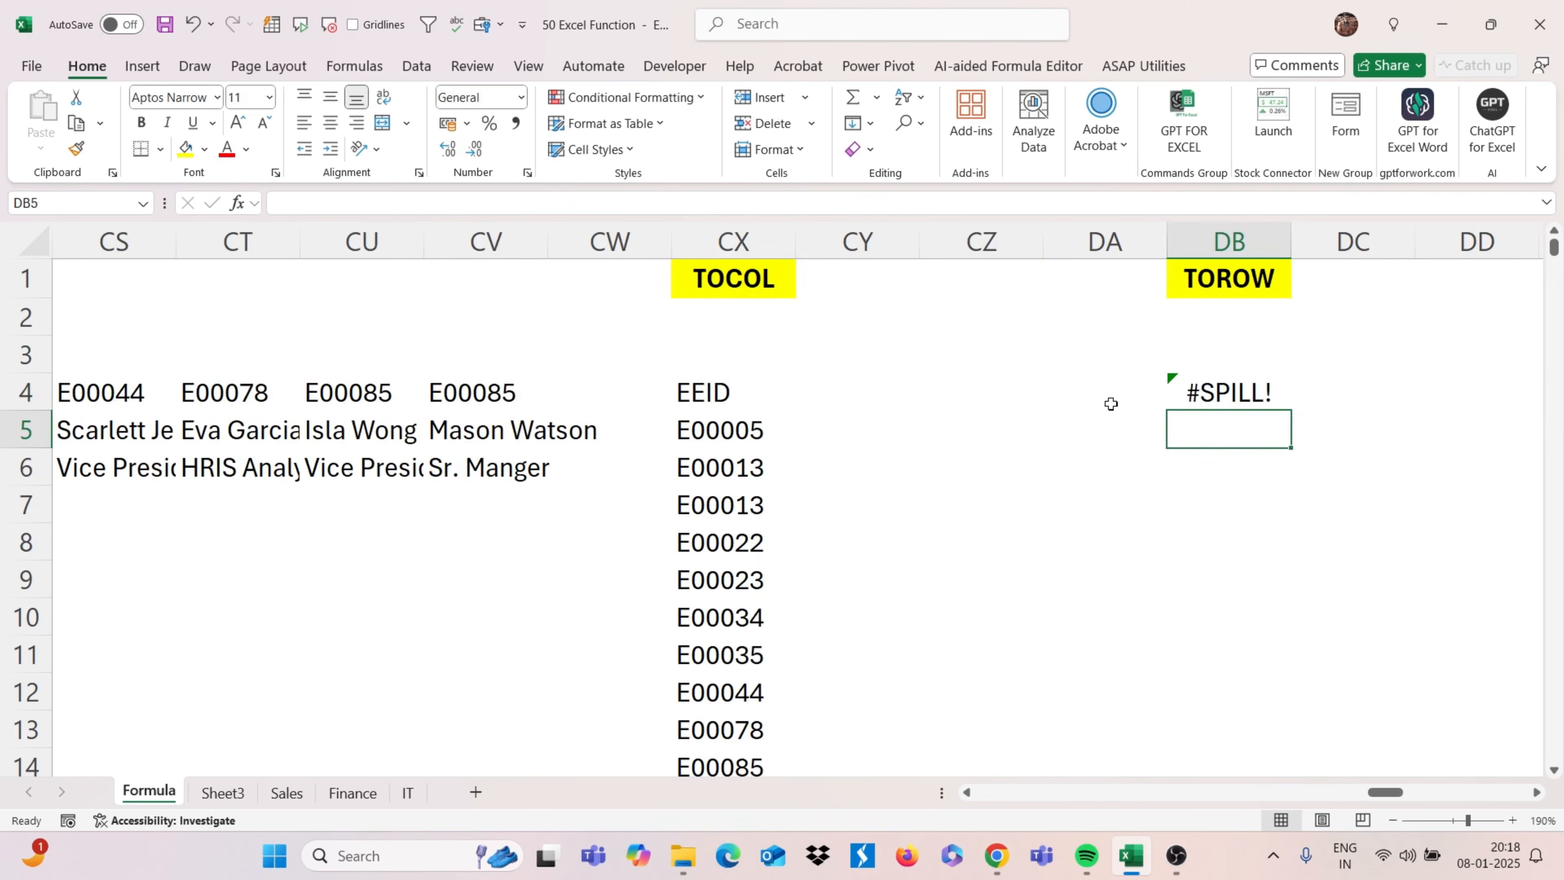
{"action": "double_click", "coordinate": [1191, 393]}
{"action": "scroll", "coordinate": [908, 482], "scroll_direction": "left", "scroll_amount": 8}
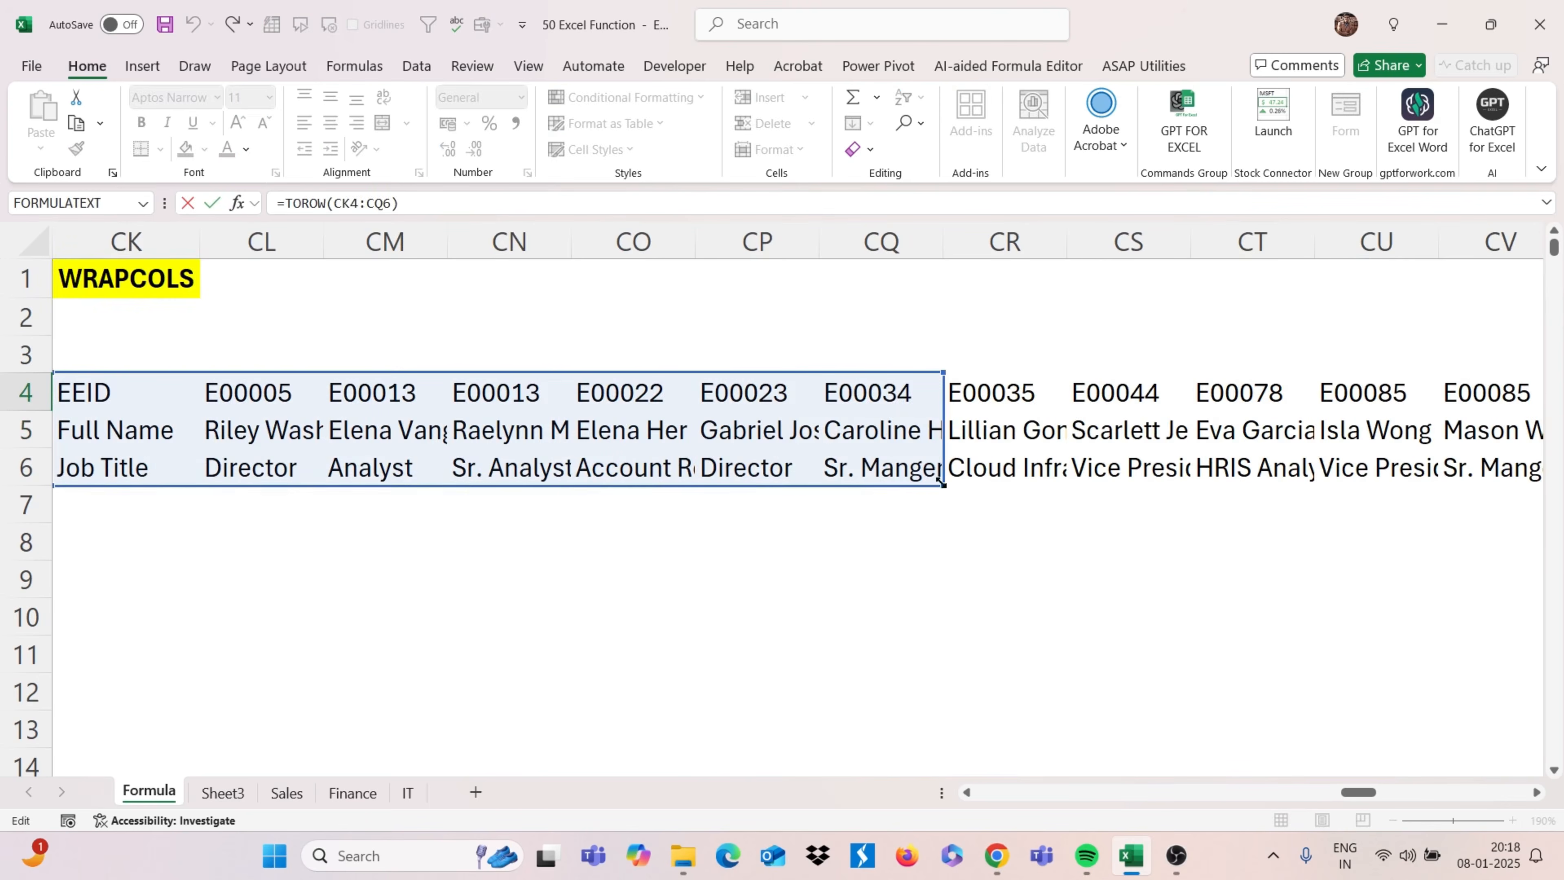
{"action": "left_click_drag", "start_coordinate": [938, 483], "coordinate": [487, 478]}
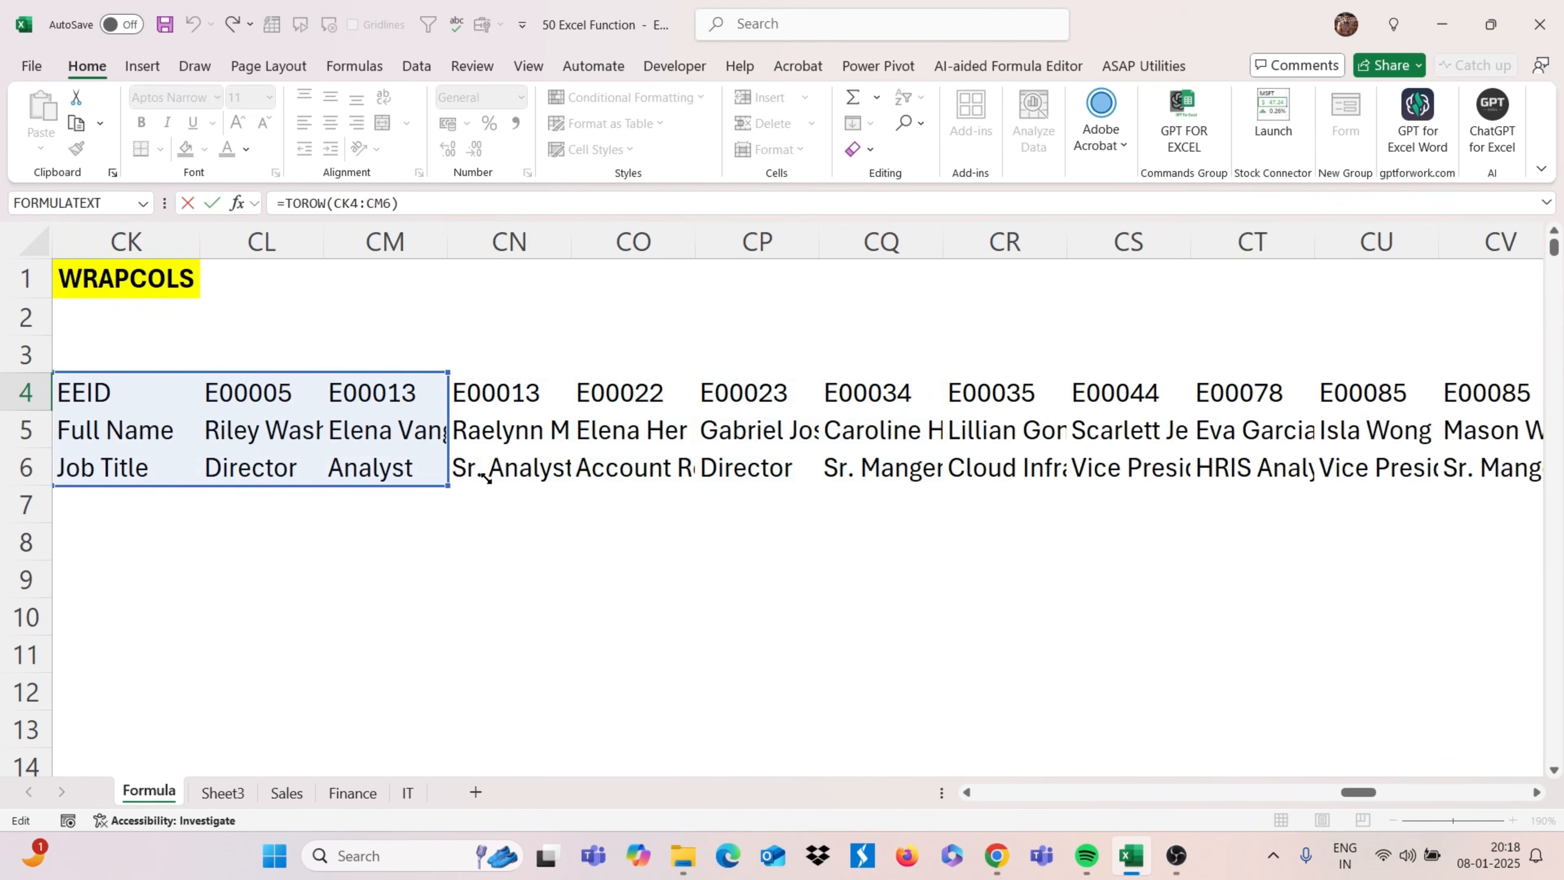
{"action": "key", "text": "Return"}
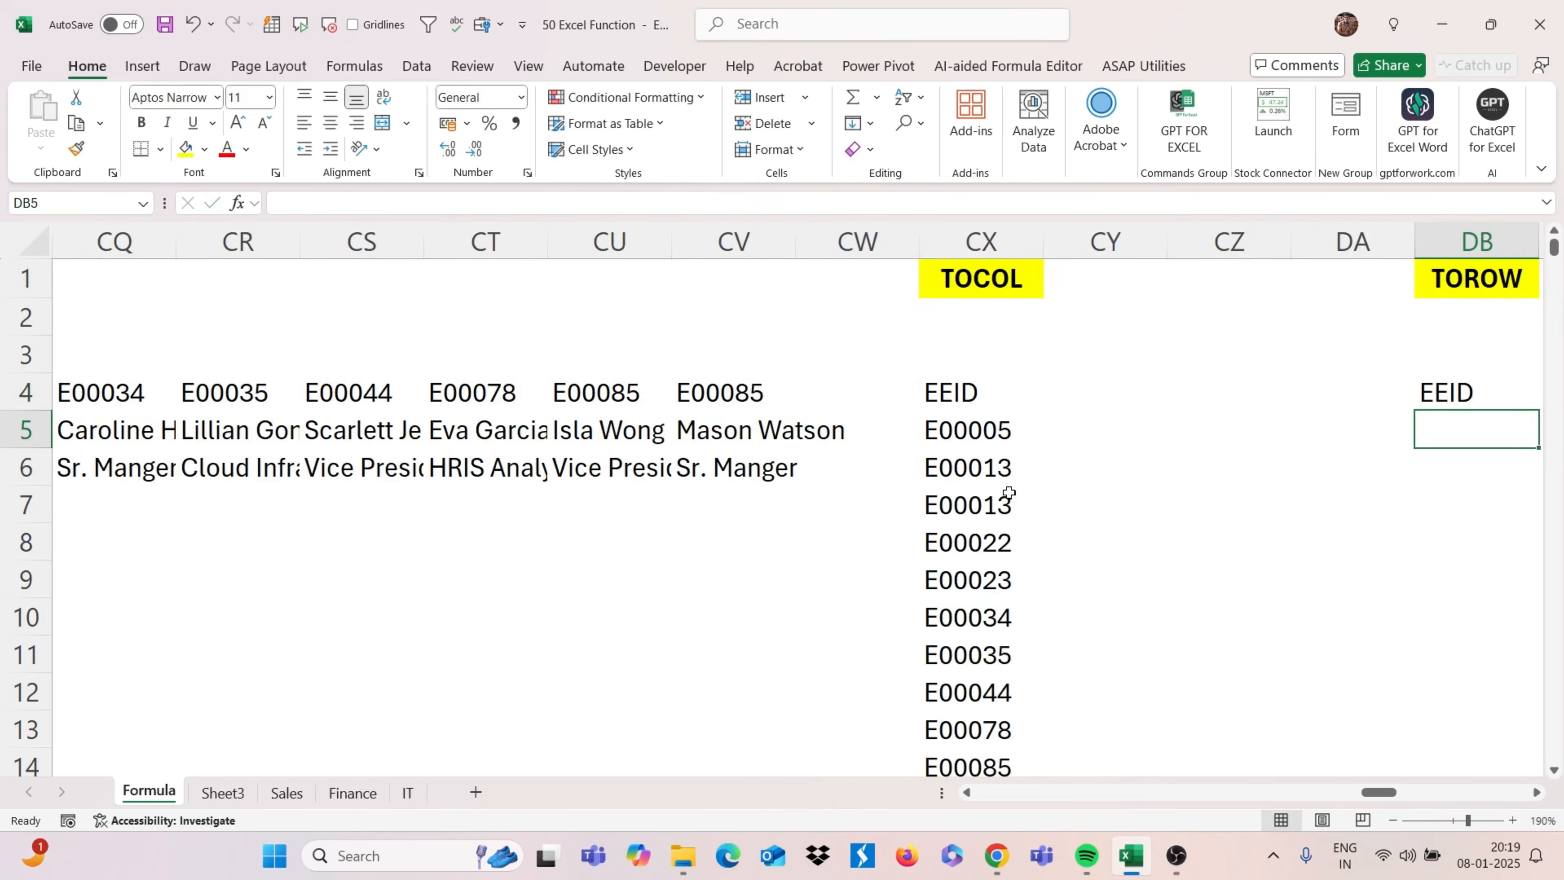
{"action": "scroll", "coordinate": [1008, 493], "scroll_direction": "right", "scroll_amount": 5}
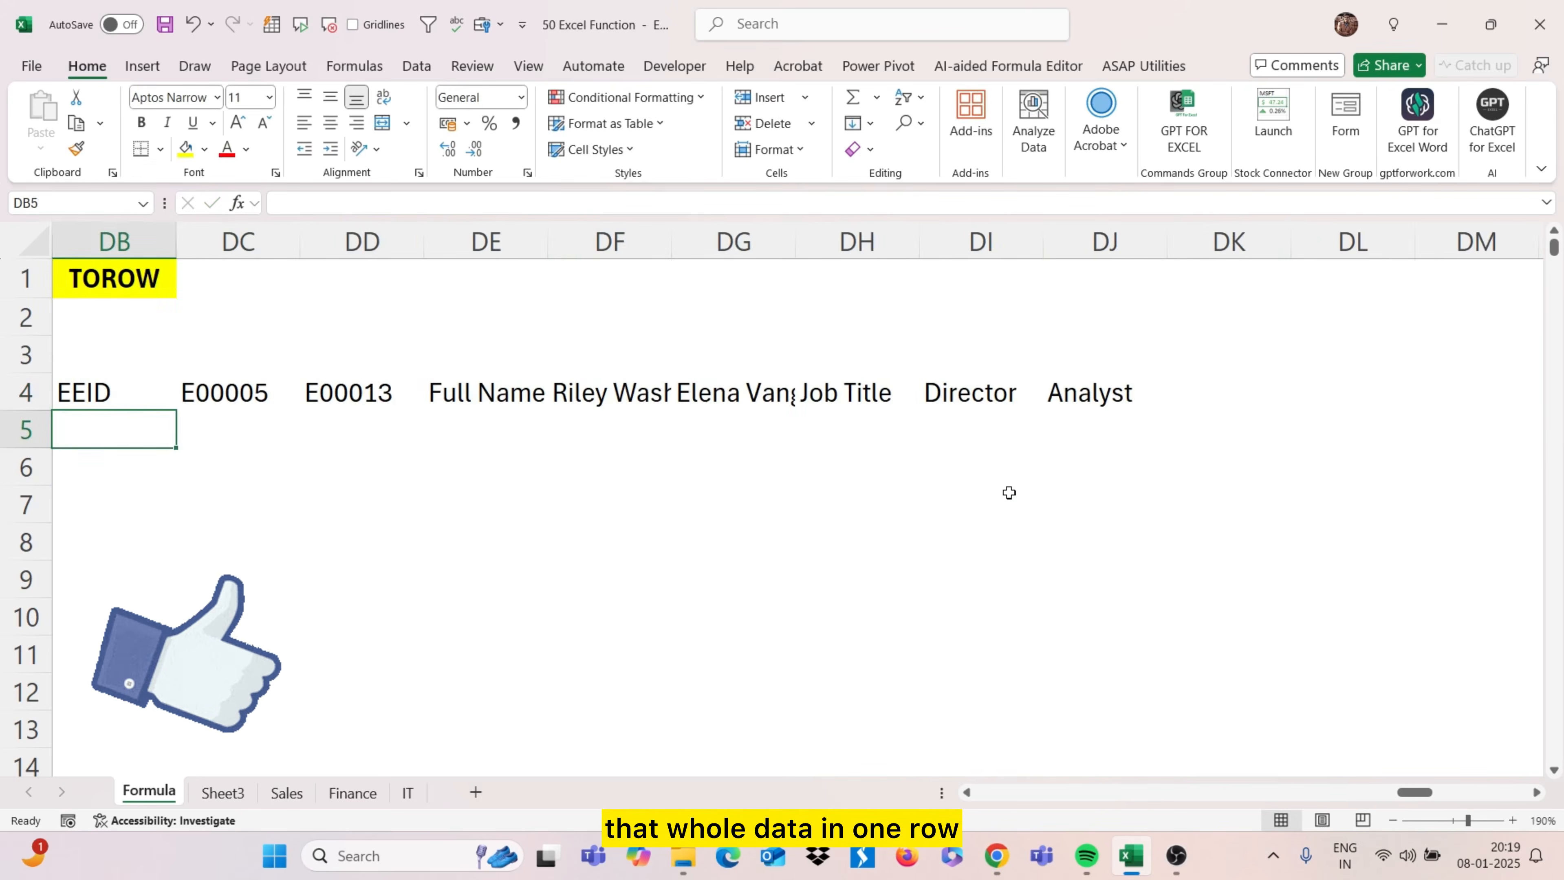
Begin a PMT formula in the Monthly Instalment cell DW8 with the yearly interest rate divided by 12, DW5/12, as the rate
{"action": "scroll", "coordinate": [1008, 492], "scroll_direction": "right", "scroll_amount": 5}
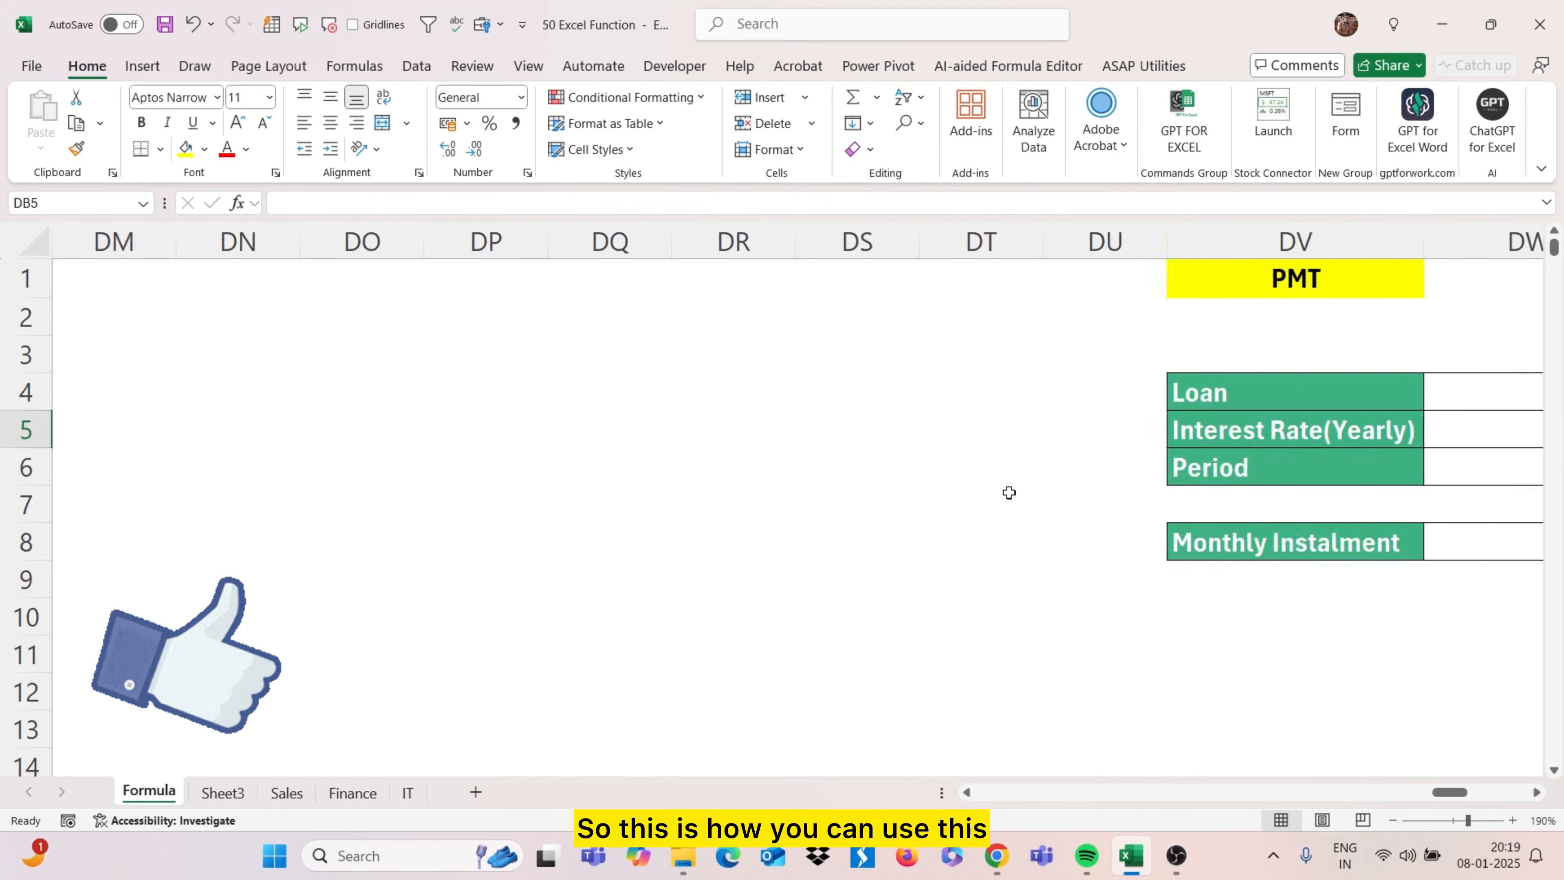
{"action": "scroll", "coordinate": [1009, 493], "scroll_direction": "right", "scroll_amount": 3}
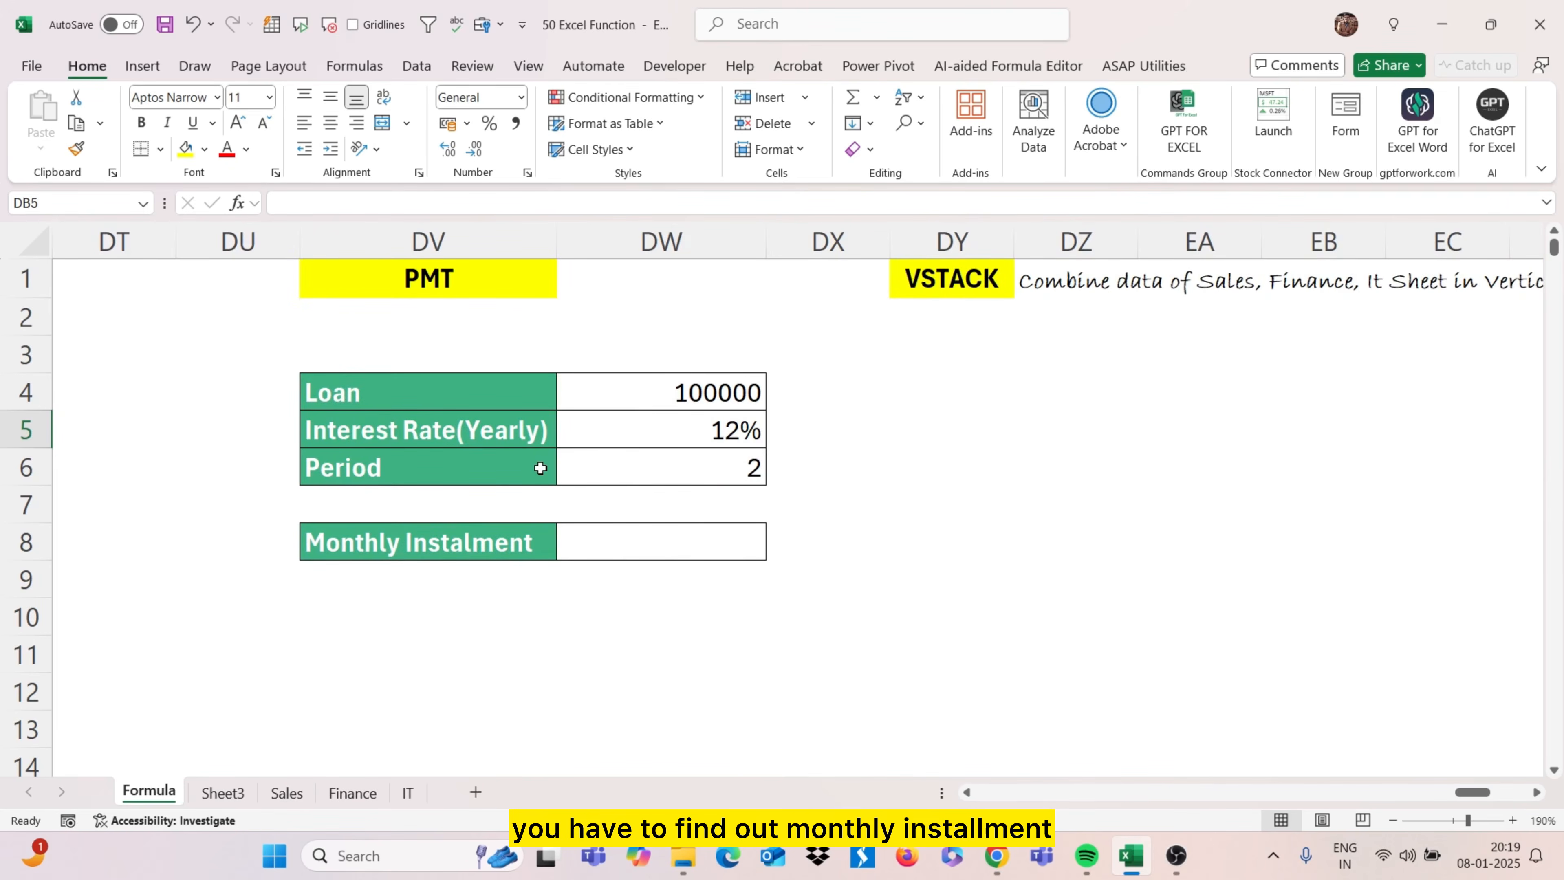
{"action": "left_click", "coordinate": [680, 545]}
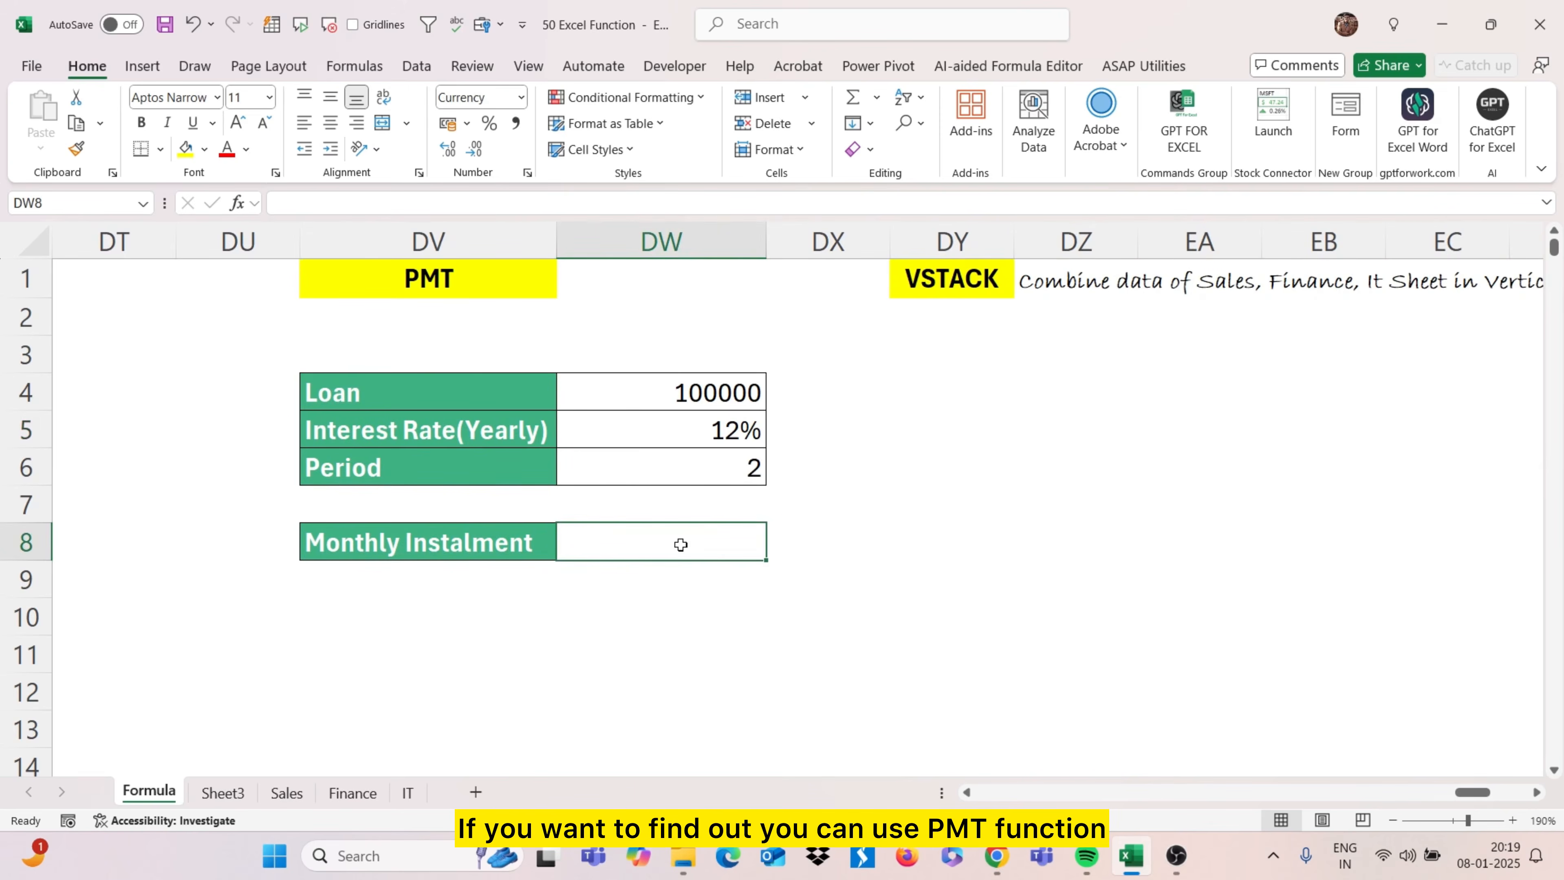
{"action": "type", "text": "="}
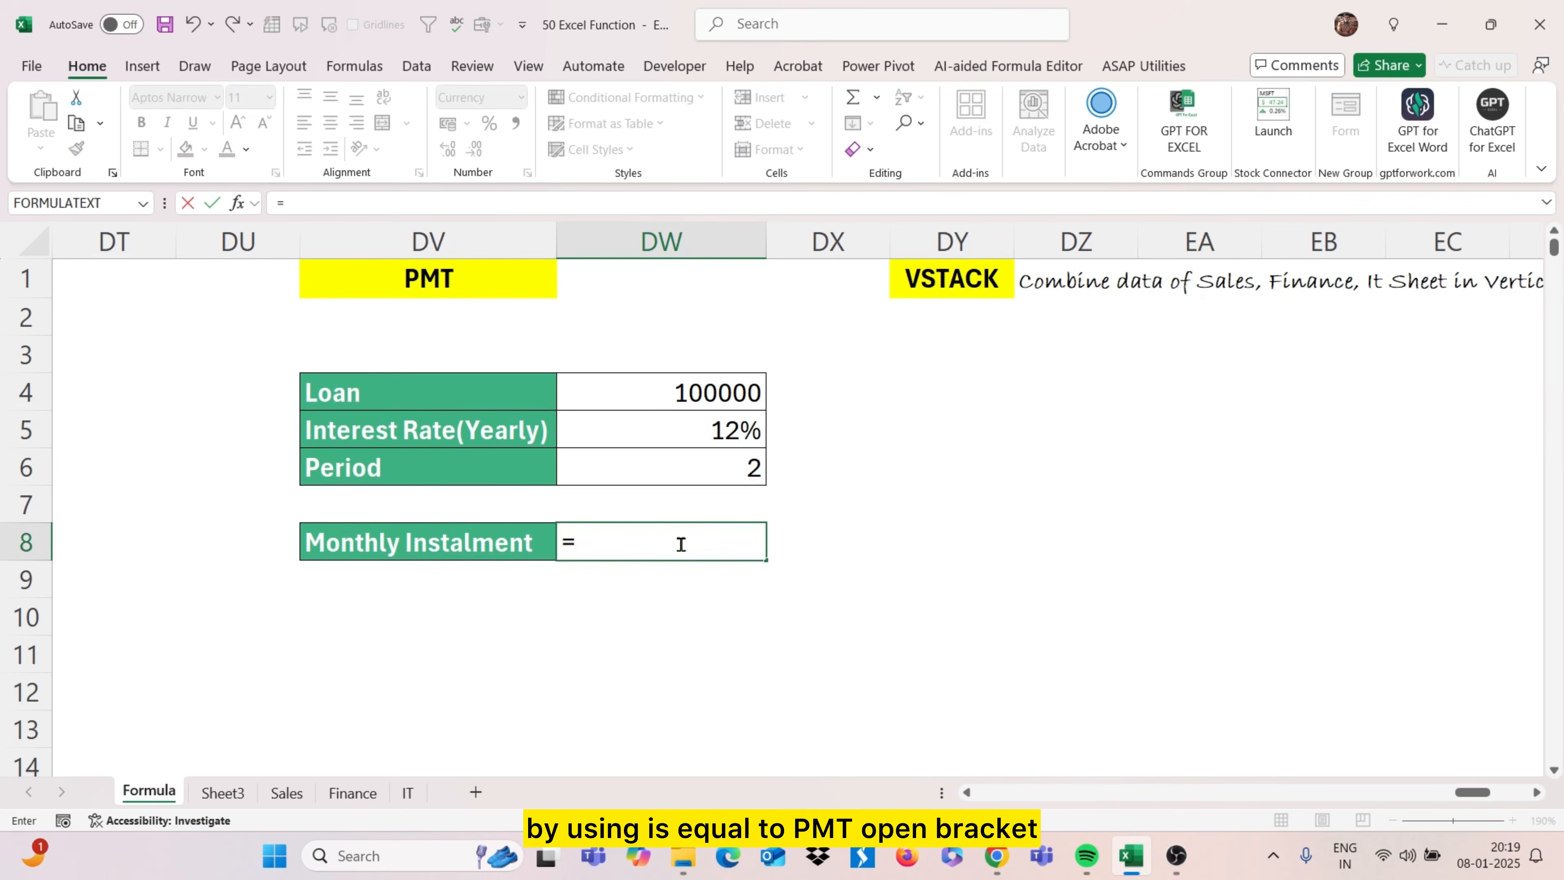
{"action": "type", "text": "pmt"}
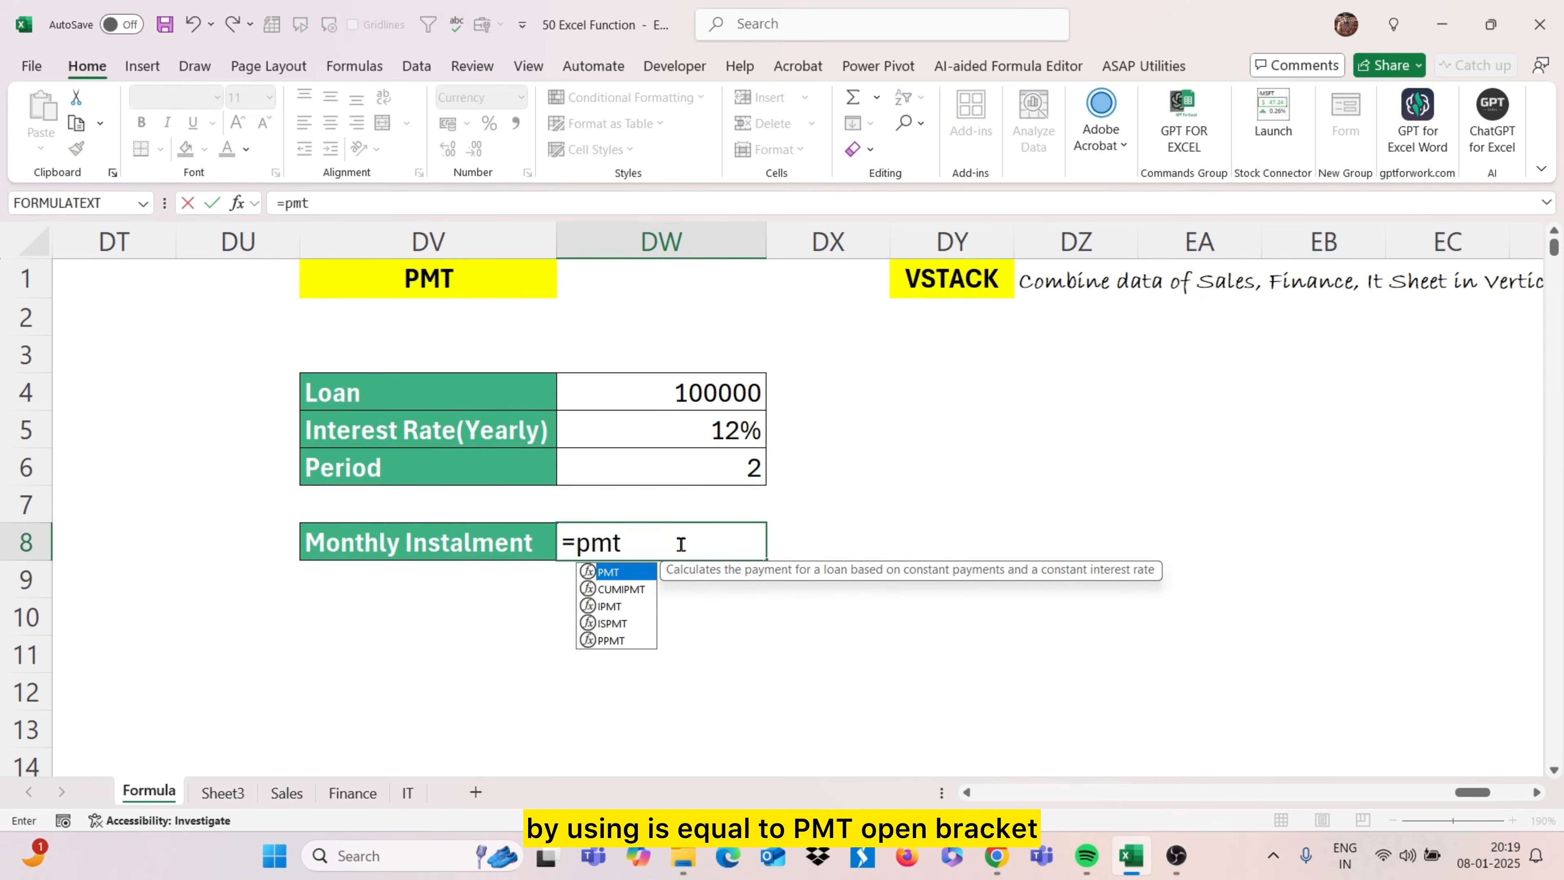
{"action": "type", "text": "("}
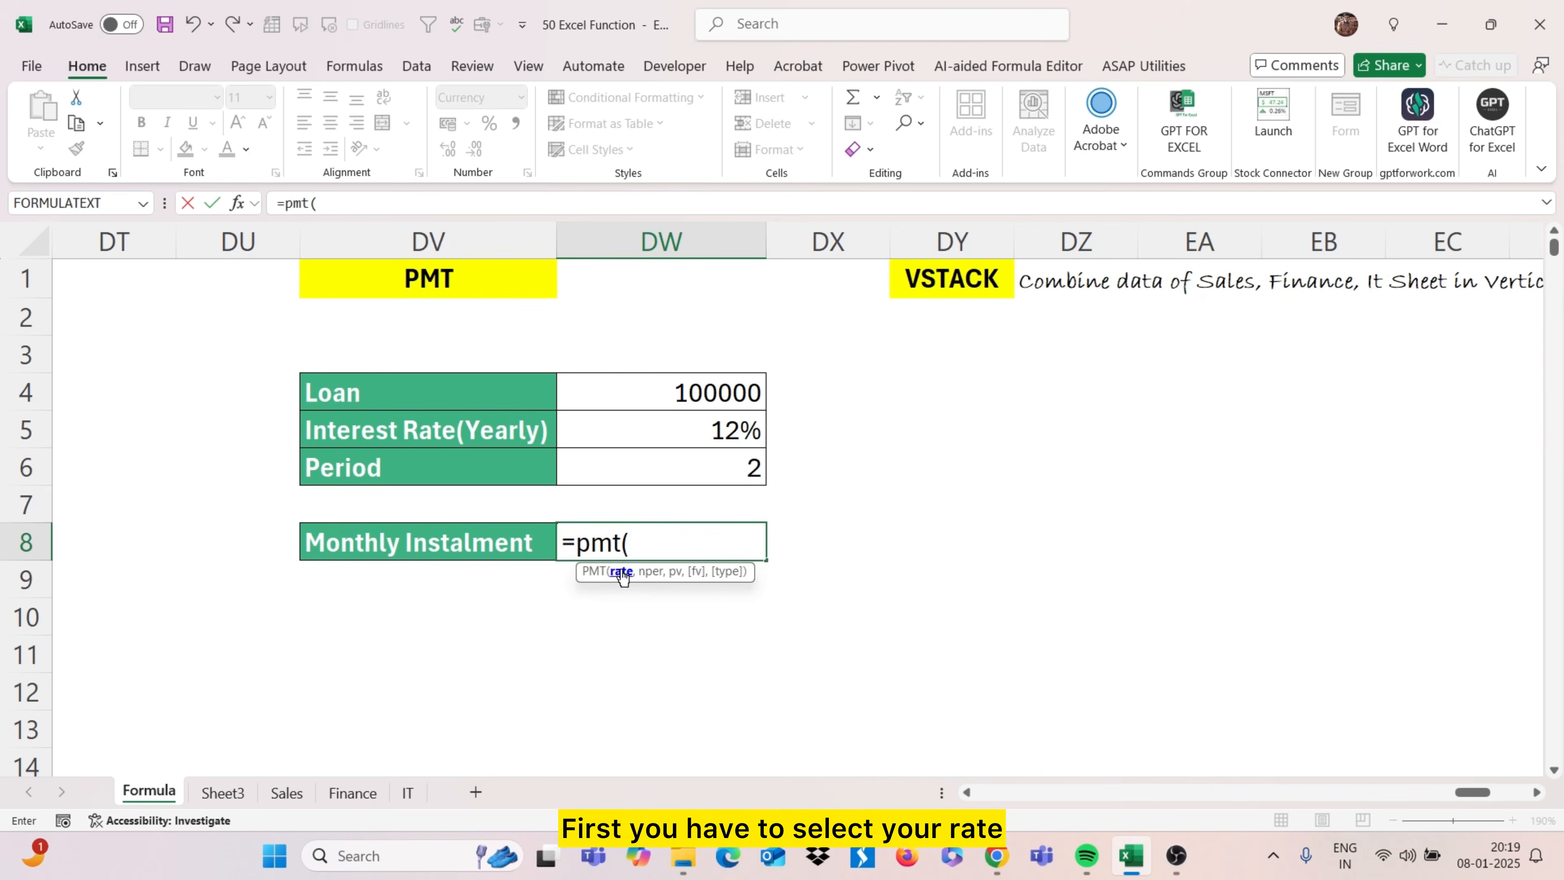
{"action": "left_click", "coordinate": [695, 430]}
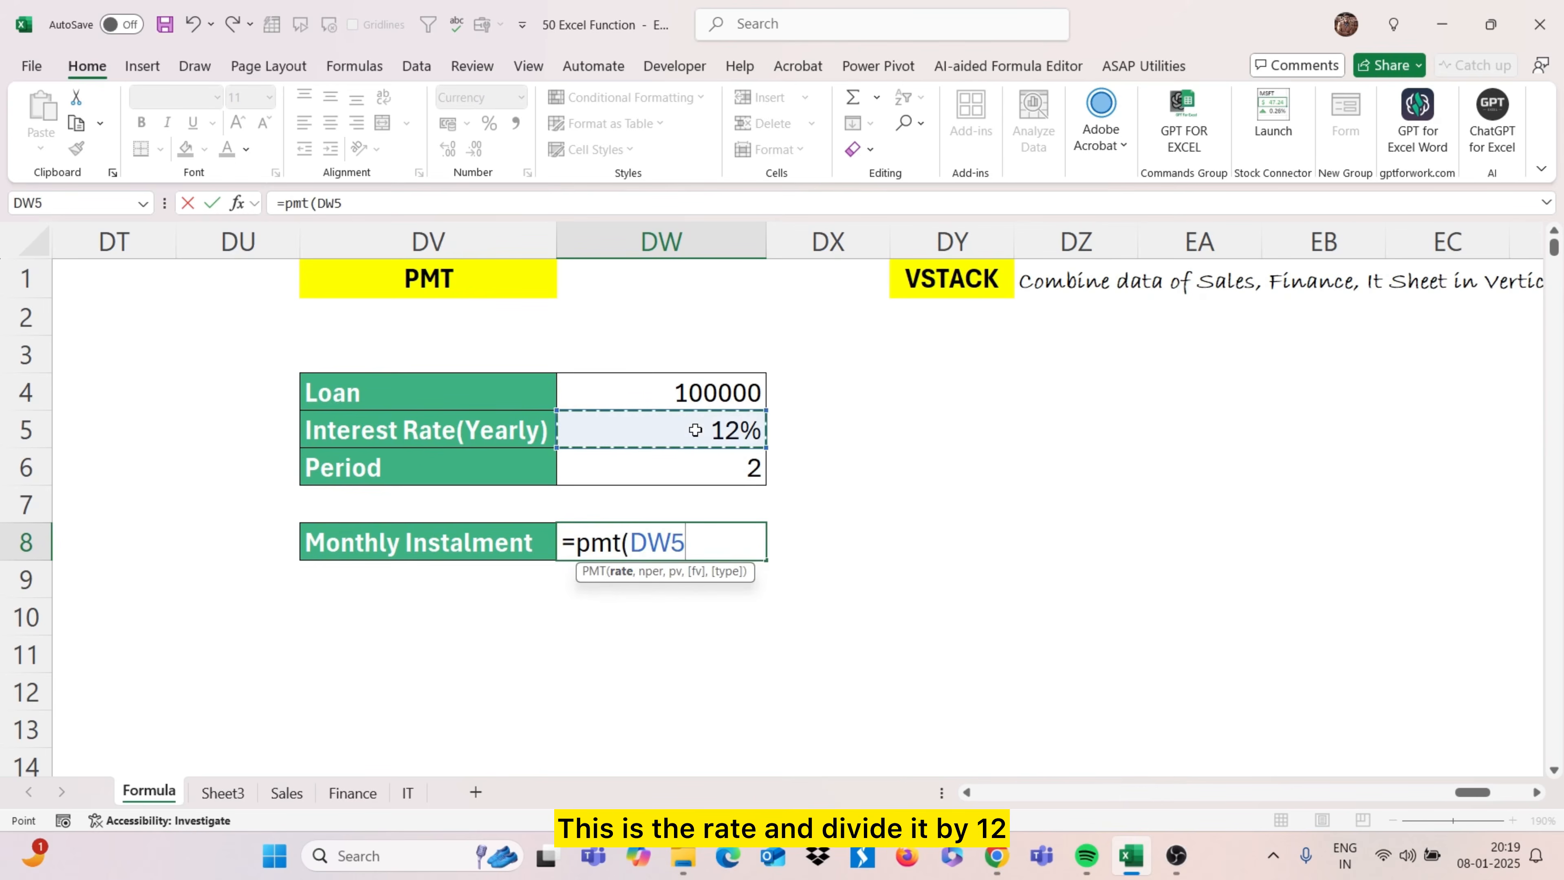
{"action": "type", "text": "/12"}
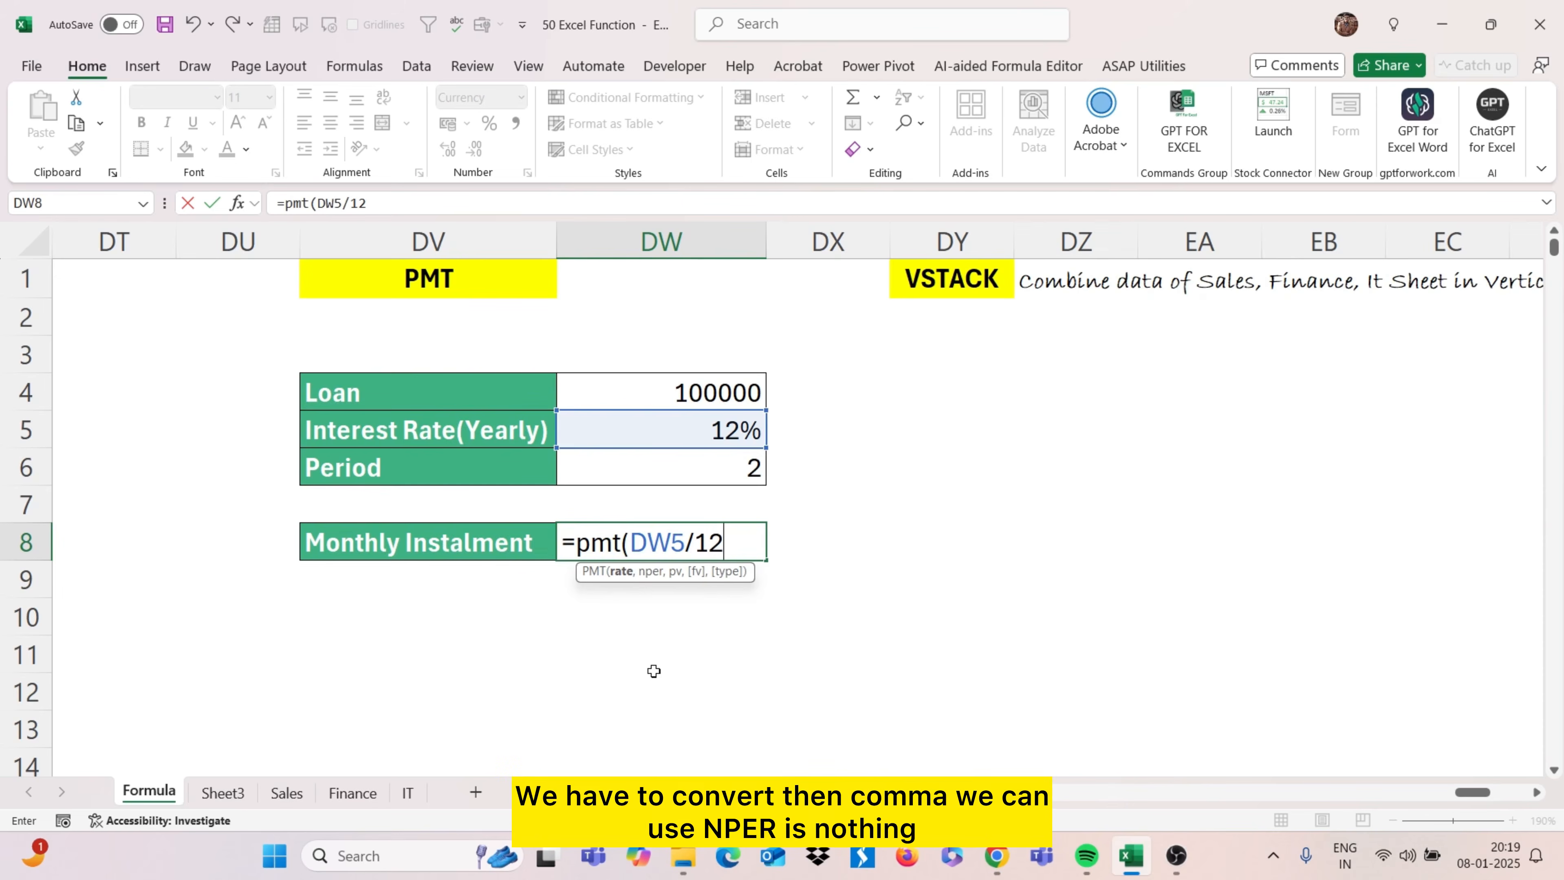
Complete the PMT formula in DW8 with DW6*12 as the number of periods and the loan cell DW4 as present value
{"action": "type", "text": ","}
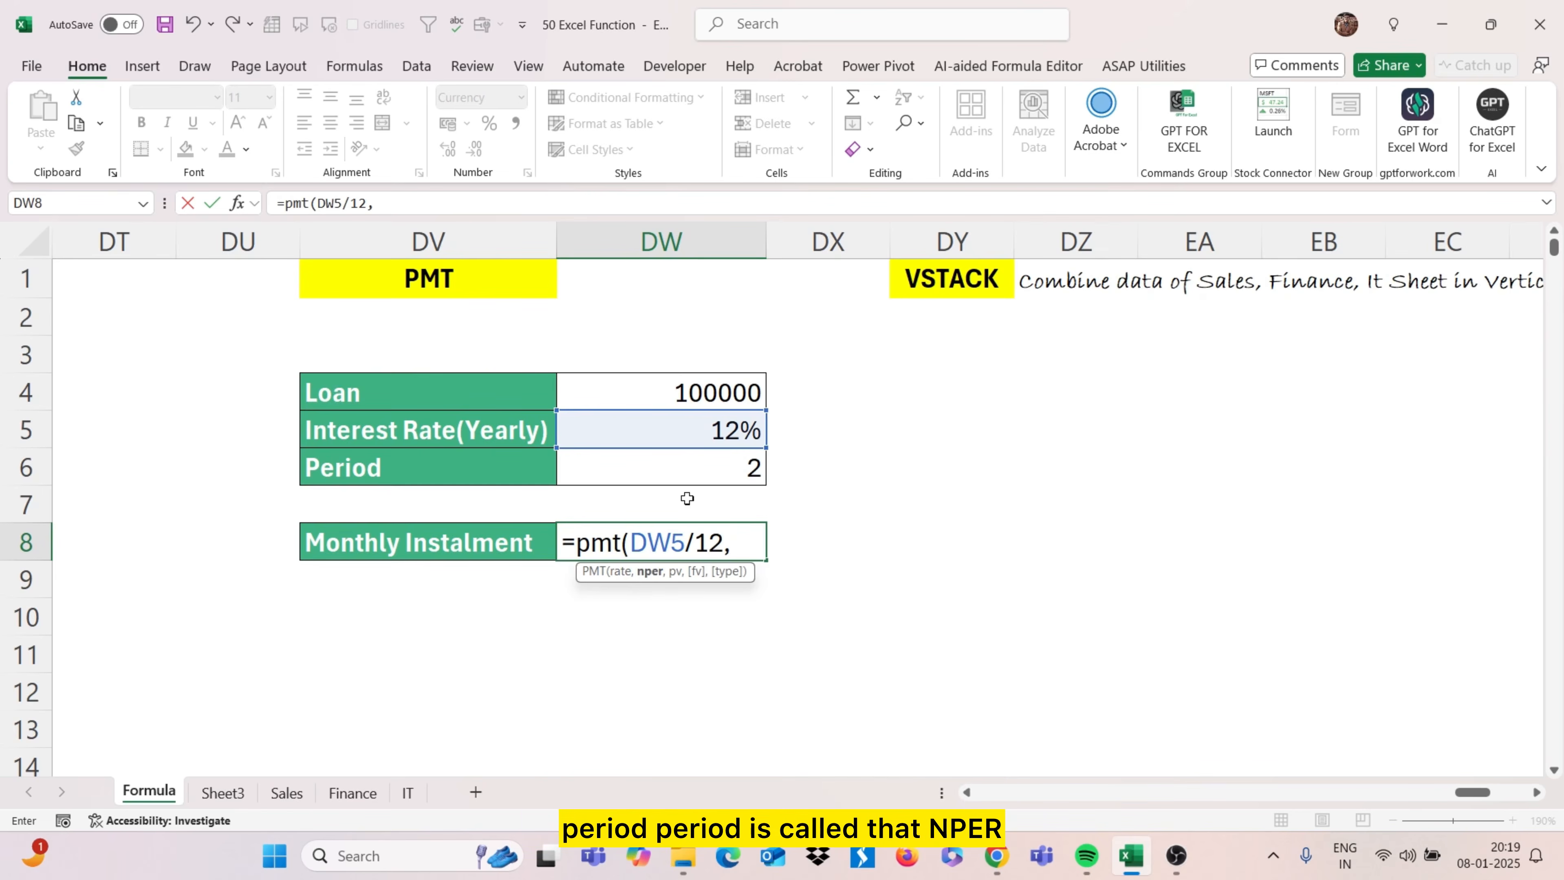
{"action": "left_click", "coordinate": [734, 472]}
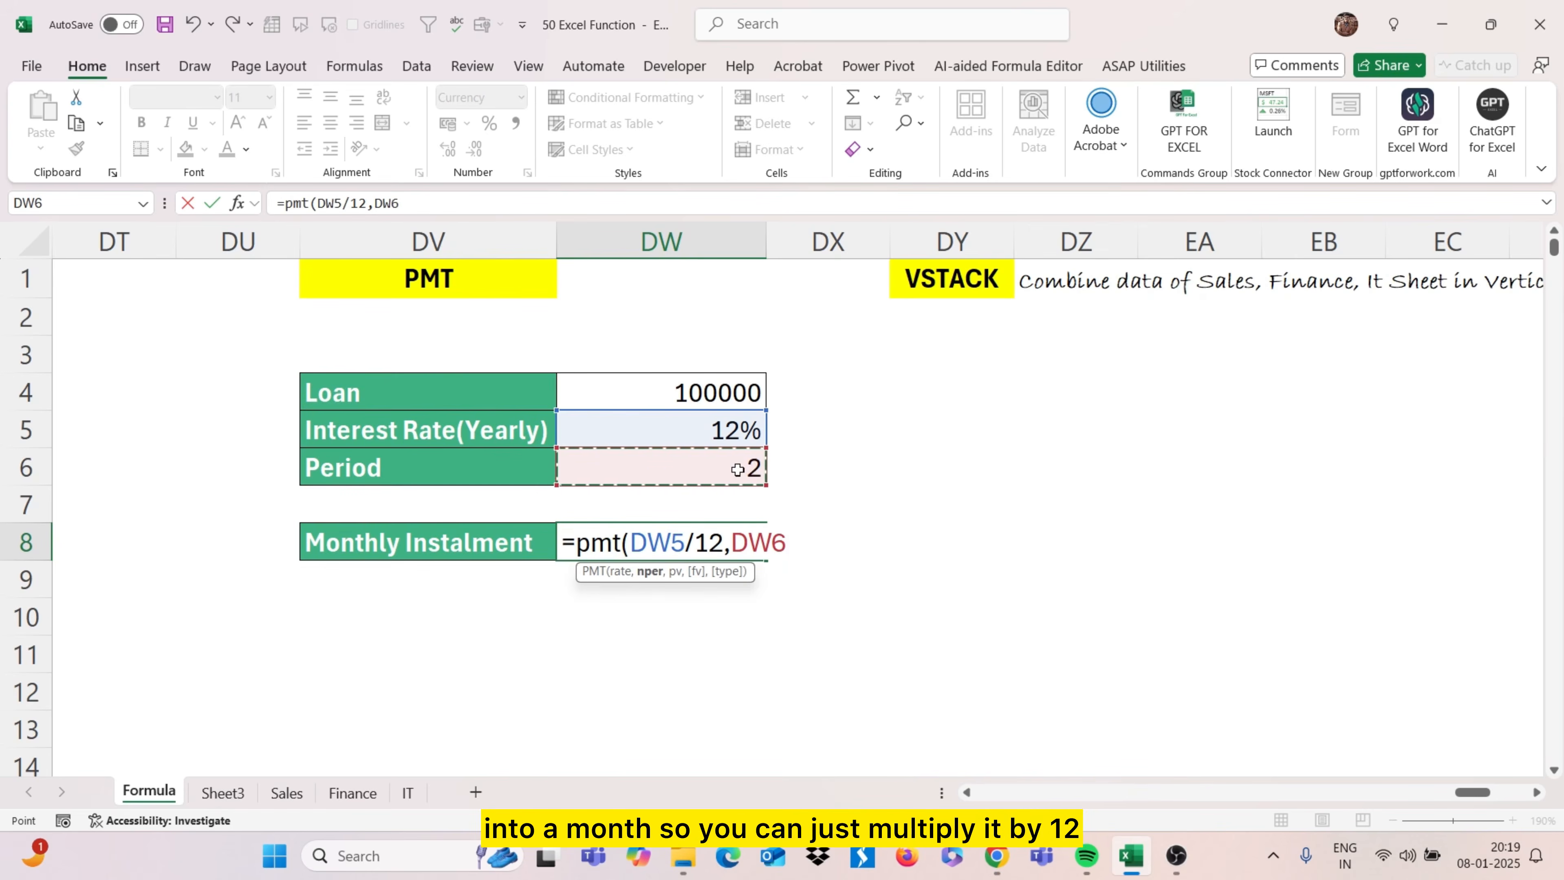
{"action": "type", "text": "*12,"}
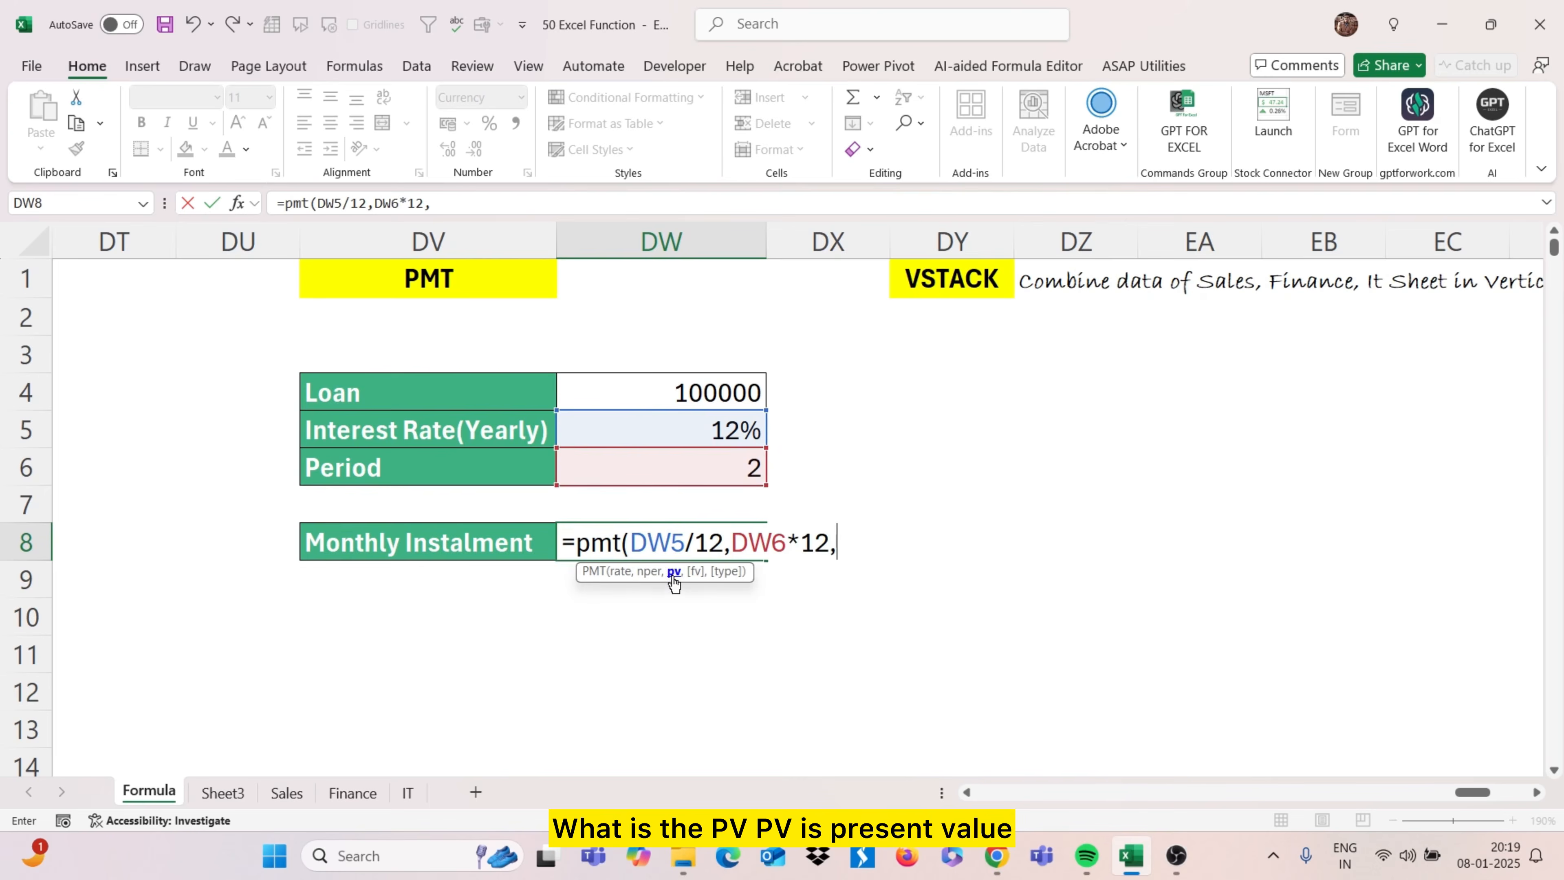
{"action": "left_click", "coordinate": [703, 393]}
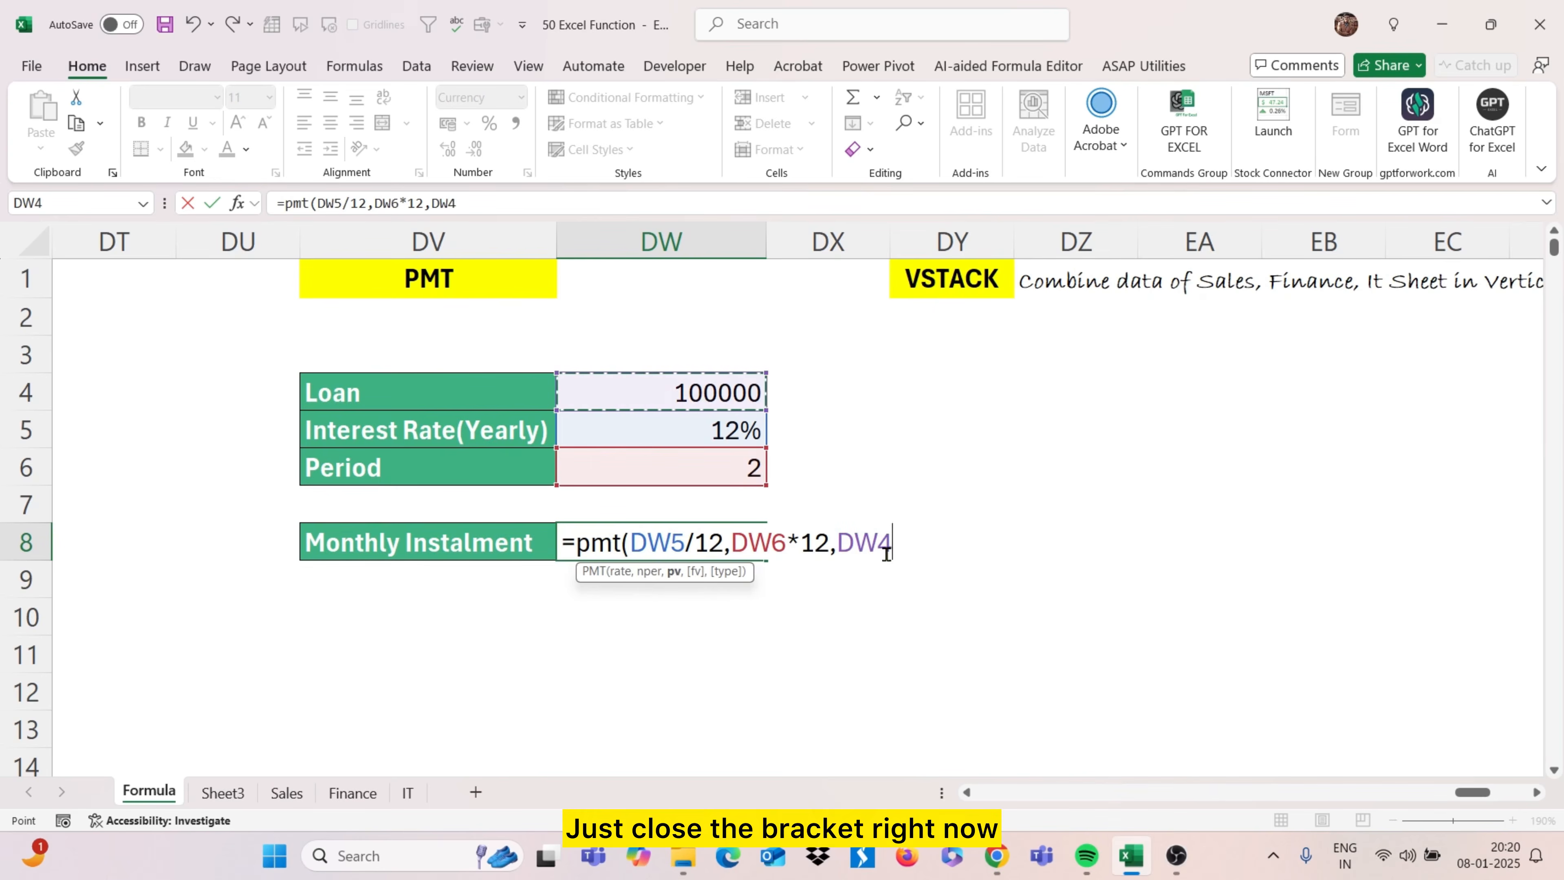
{"action": "type", "text": ")"}
{"action": "key", "text": "Return"}
{"action": "left_click", "coordinate": [694, 547]}
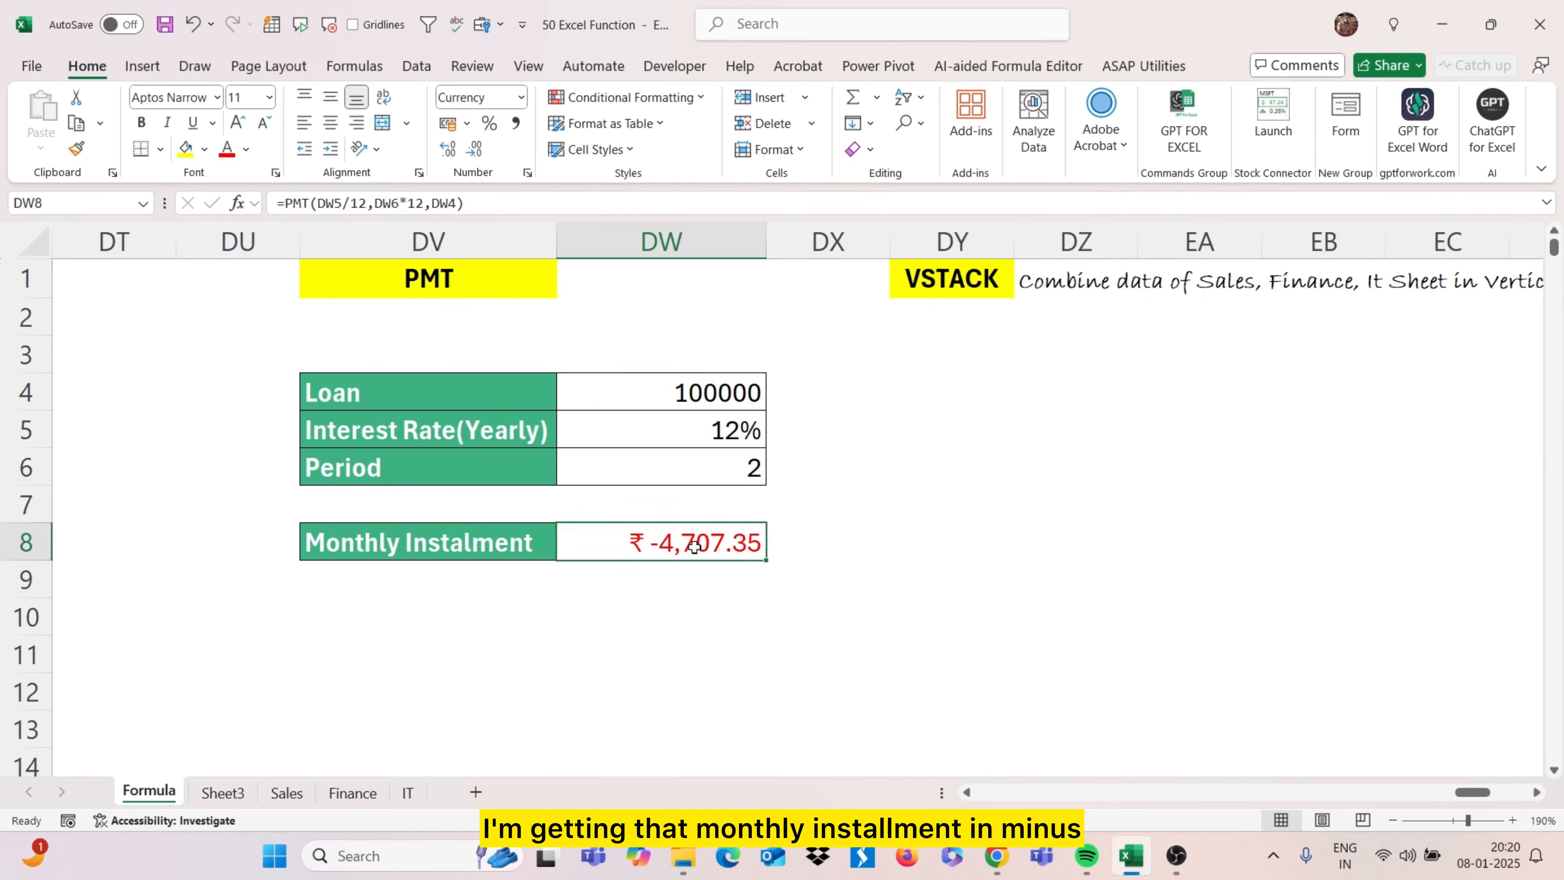
Make the PMT present value negative in DW8 so the formula reads =PMT(DW5/12,DW6*12,-DW4)
{"action": "double_click", "coordinate": [654, 549]}
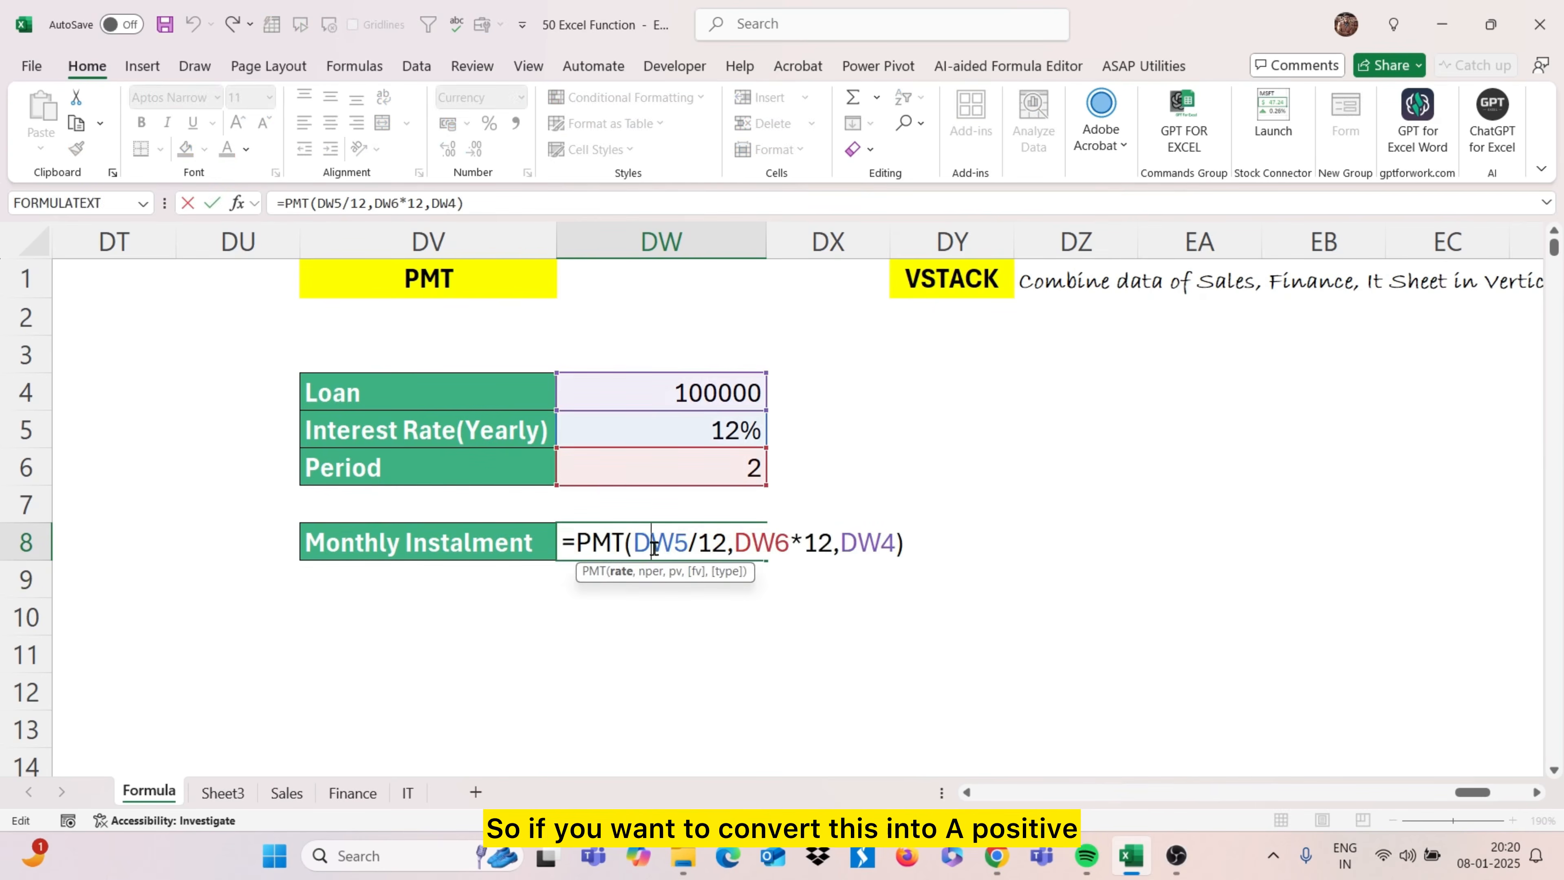
{"action": "left_click", "coordinate": [842, 543]}
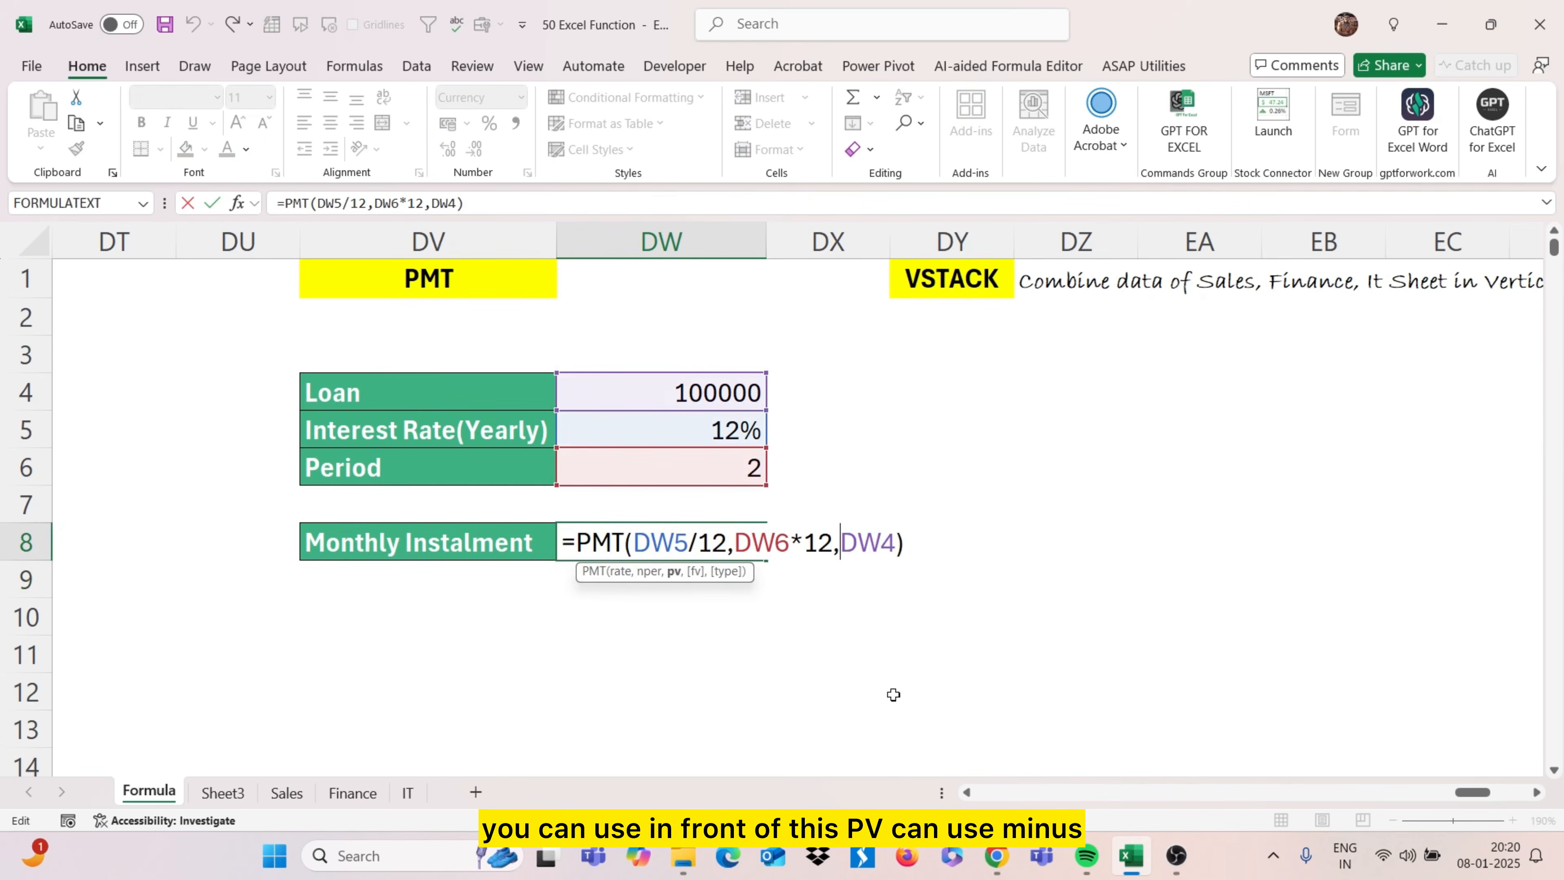
{"action": "type", "text": "-"}
{"action": "key", "text": "Return"}
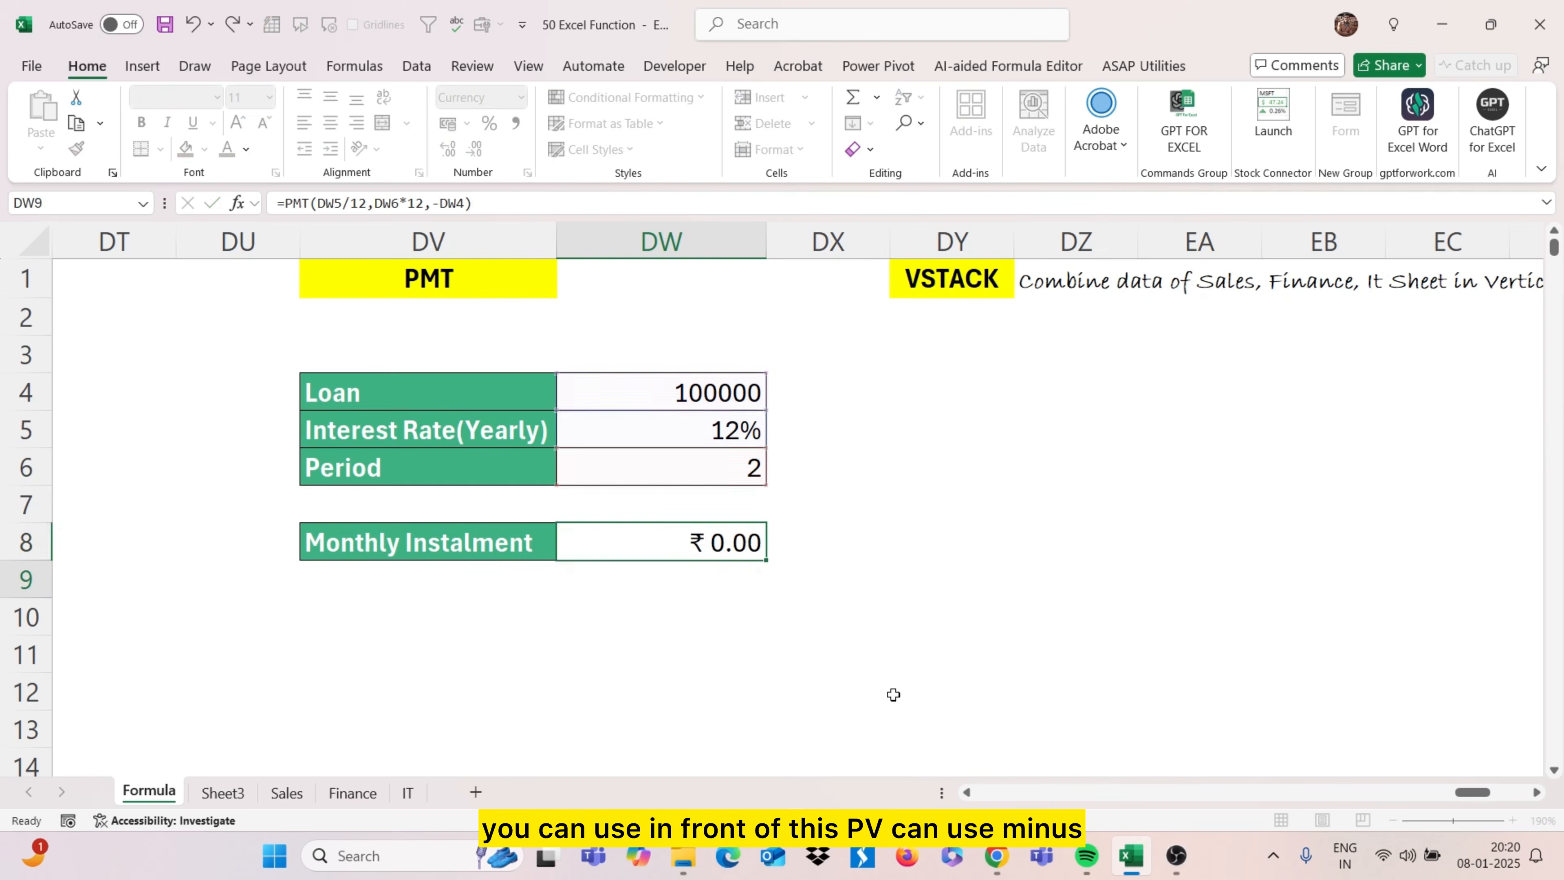
{"action": "left_click", "coordinate": [715, 548]}
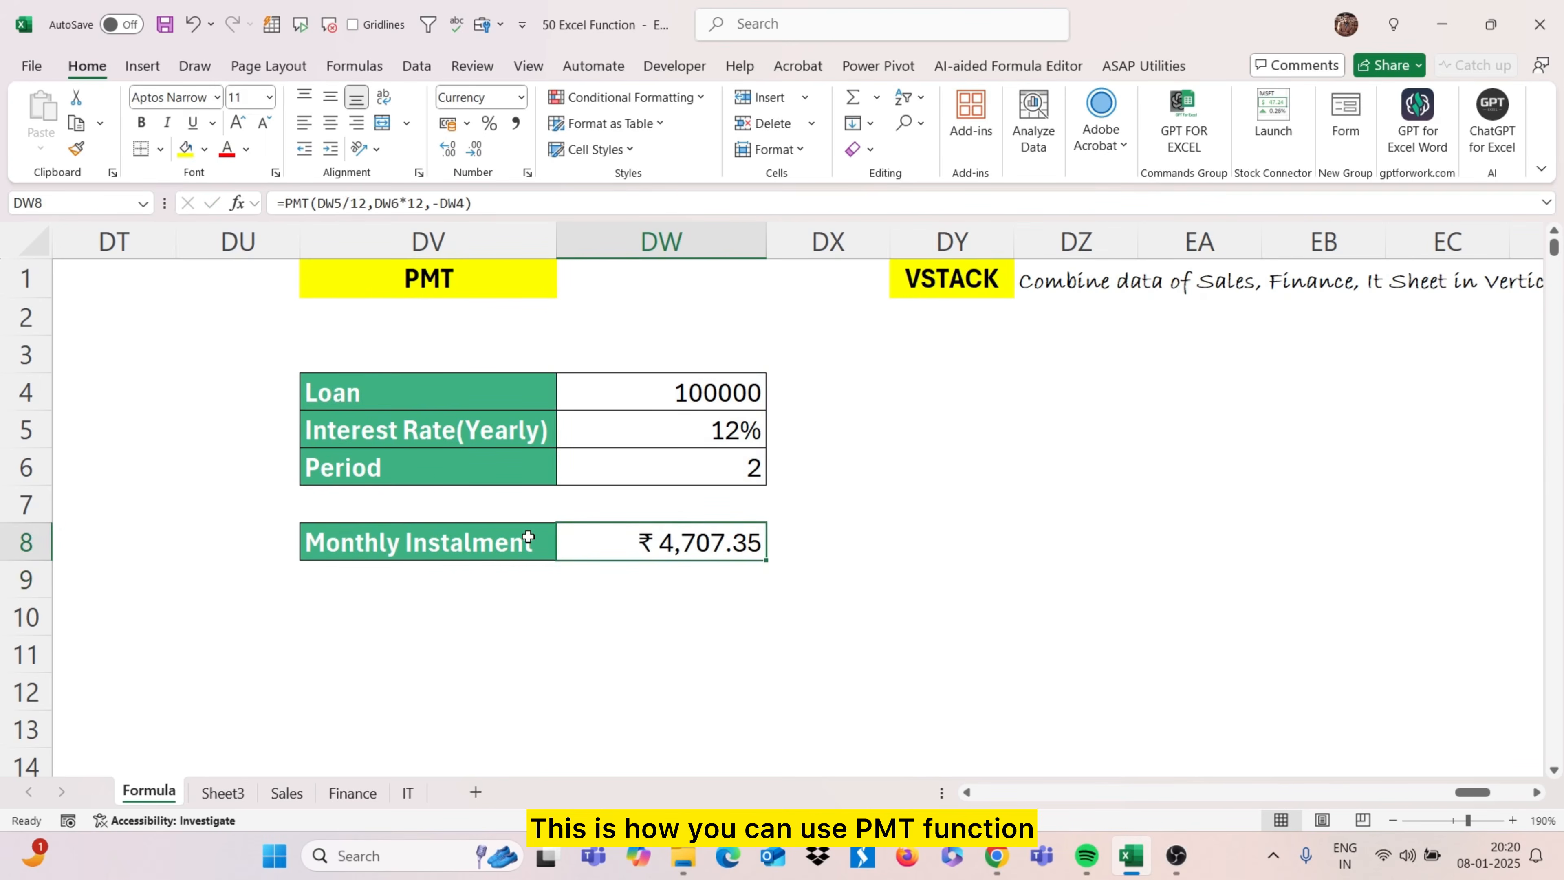
{"action": "scroll", "coordinate": [528, 536], "scroll_direction": "right", "scroll_amount": 3}
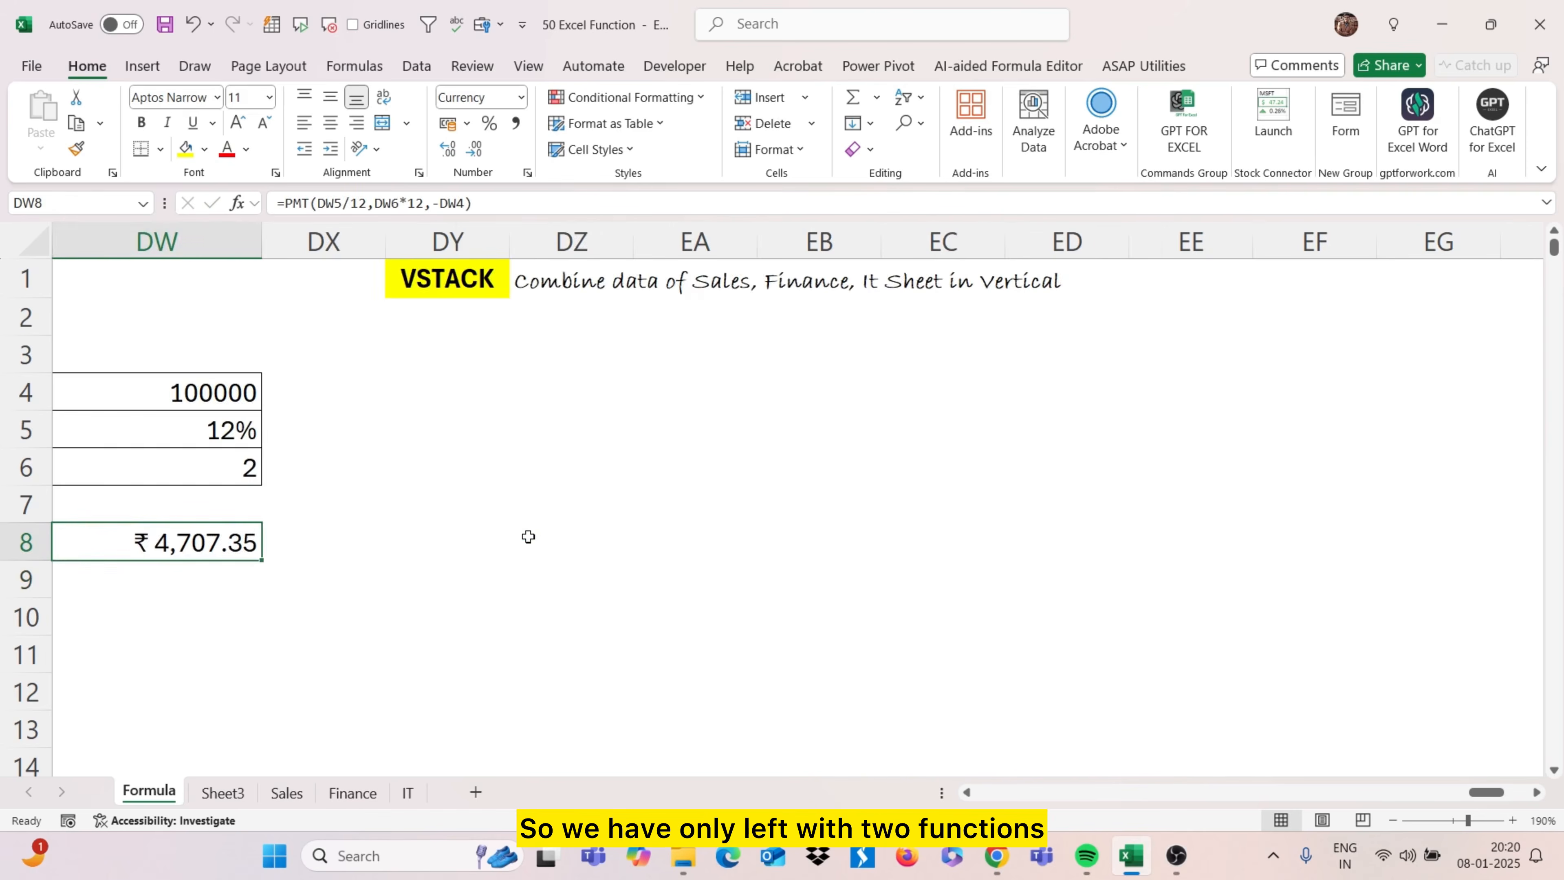
Select cell DY4 under the VSTACK heading and review the source tables on the Sales, Finance and IT sheets
{"action": "scroll", "coordinate": [528, 537], "scroll_direction": "right", "scroll_amount": 4}
{"action": "scroll", "coordinate": [528, 537], "scroll_direction": "left", "scroll_amount": 3}
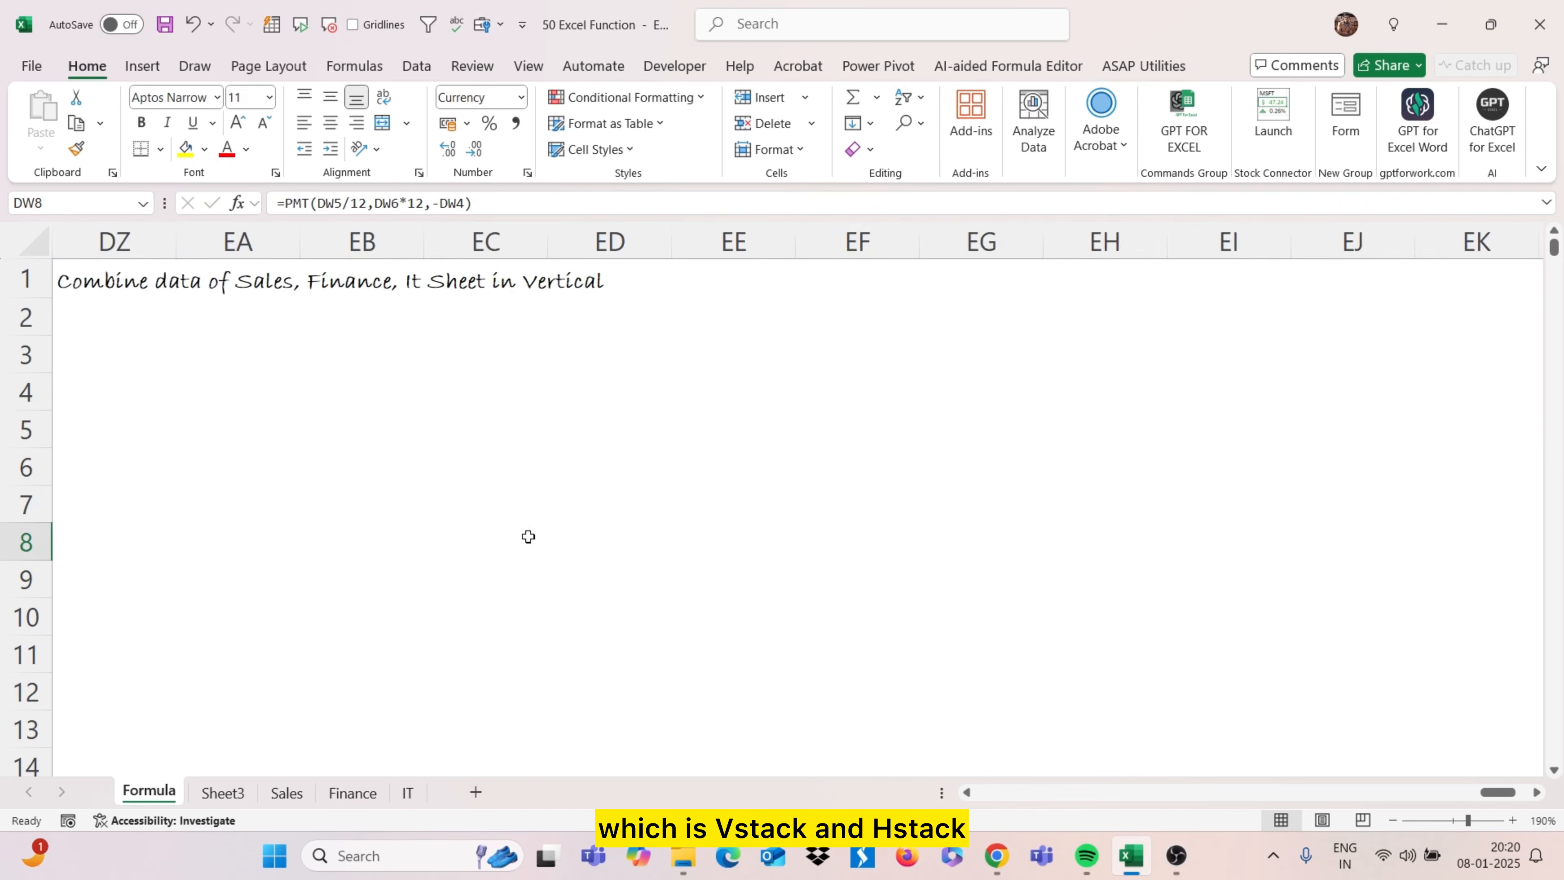
{"action": "scroll", "coordinate": [528, 536], "scroll_direction": "left", "scroll_amount": 6}
{"action": "scroll", "coordinate": [525, 534], "scroll_direction": "right", "scroll_amount": 3}
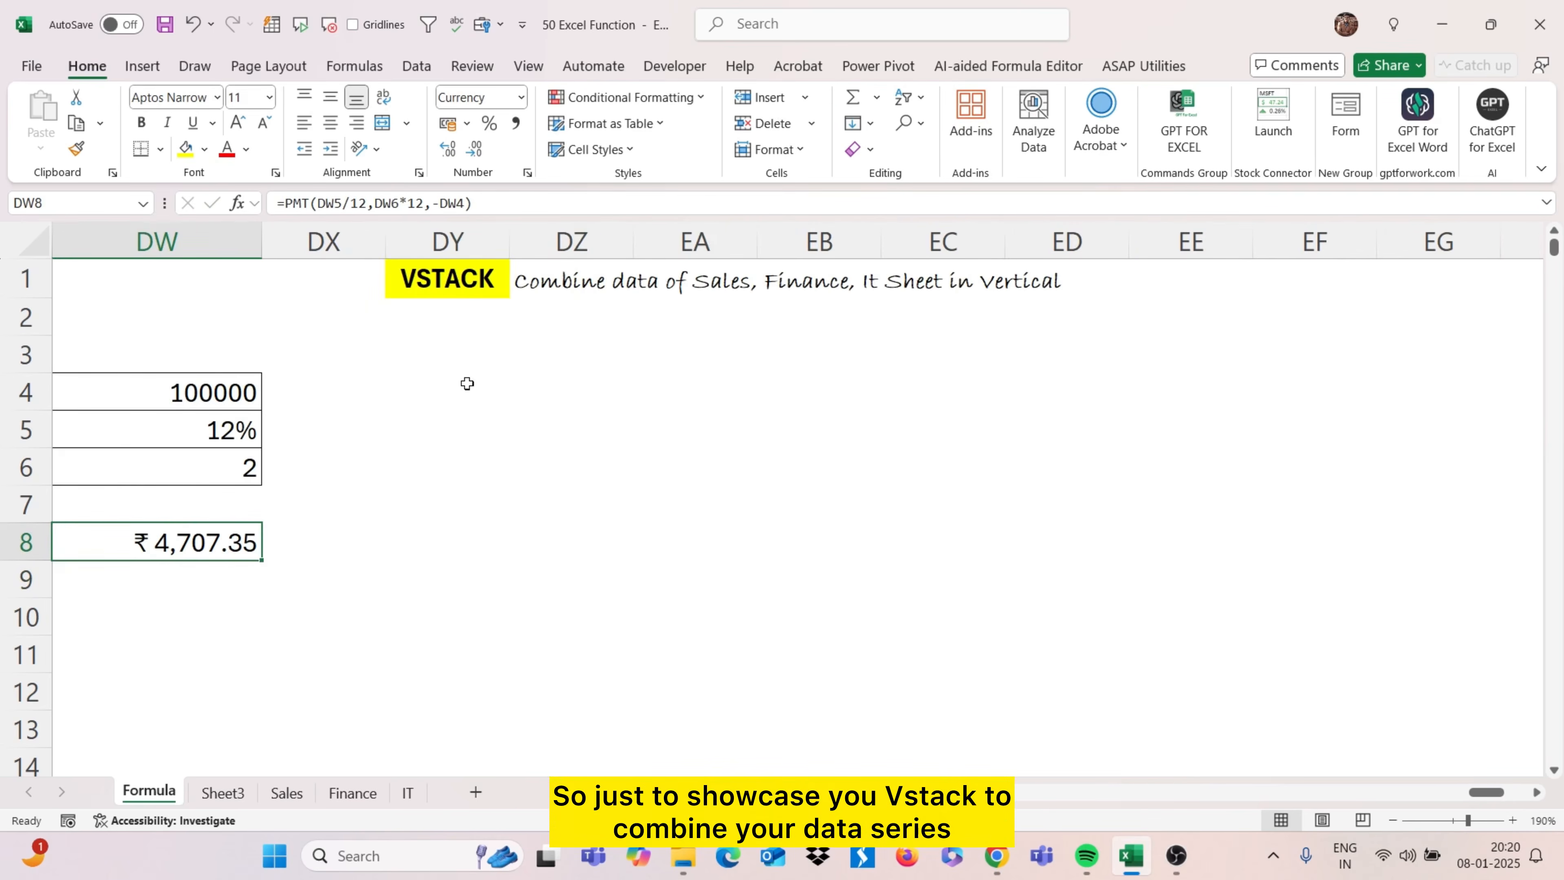
{"action": "left_click", "coordinate": [455, 375]}
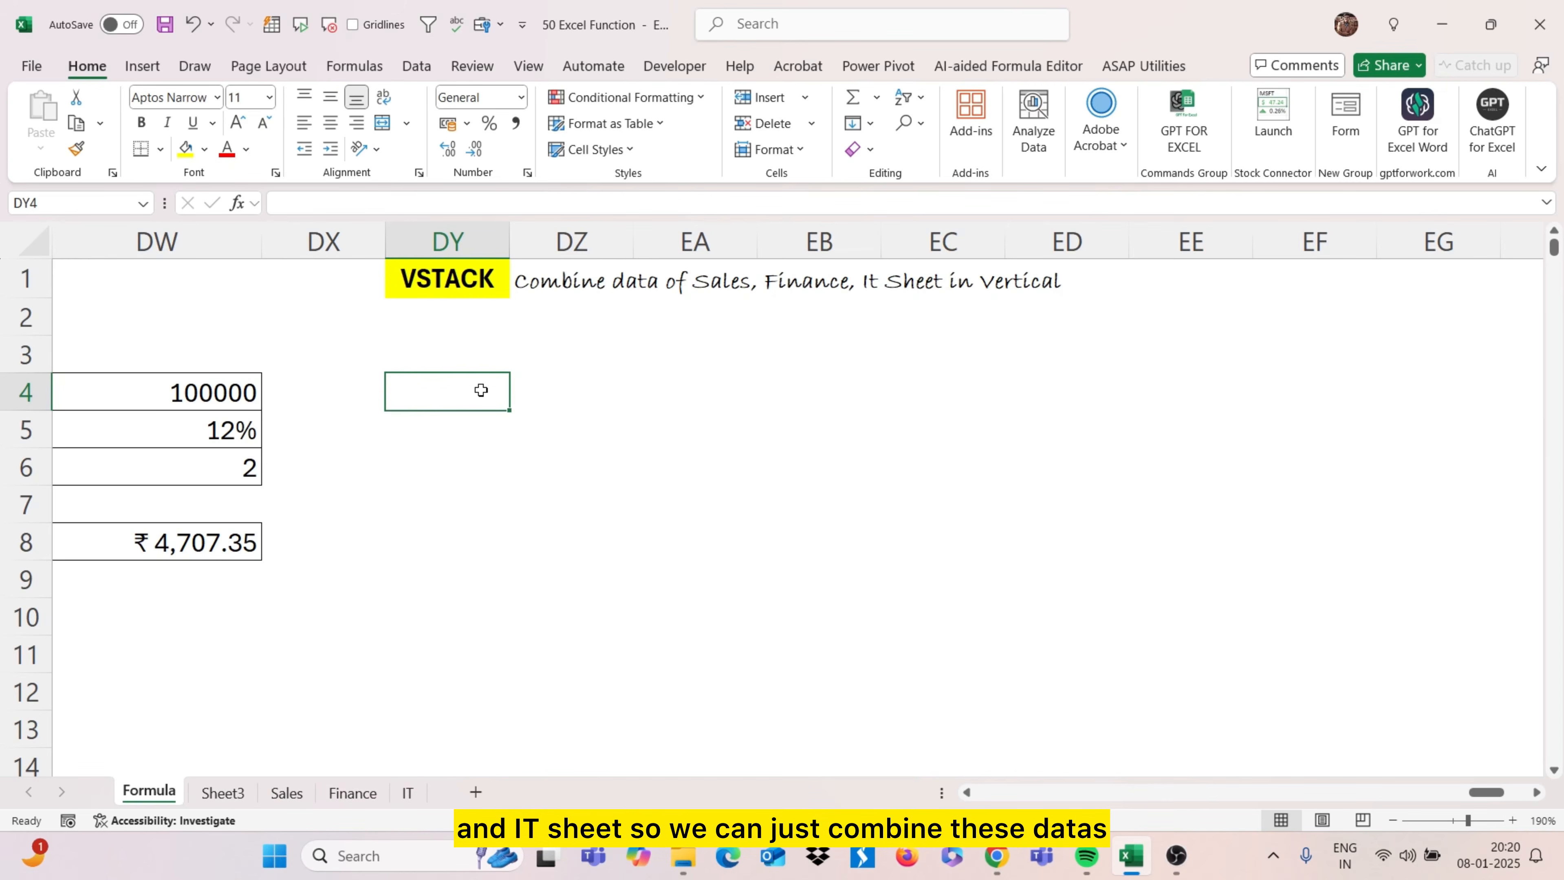
{"action": "left_click", "coordinate": [287, 793]}
{"action": "left_click", "coordinate": [348, 793]}
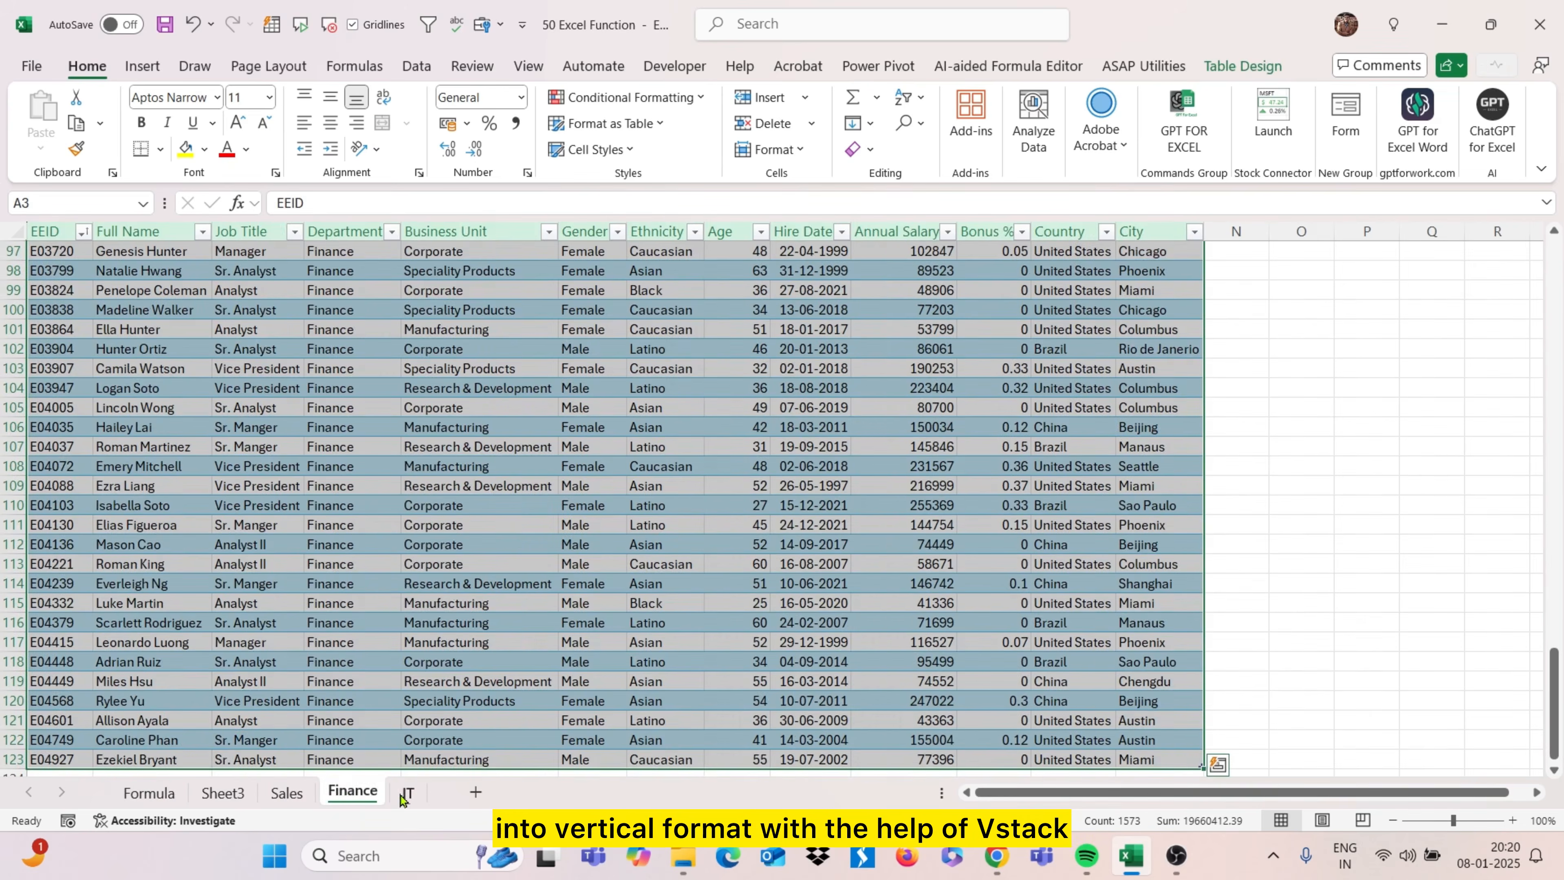
{"action": "left_click", "coordinate": [407, 793]}
{"action": "left_click", "coordinate": [161, 795]}
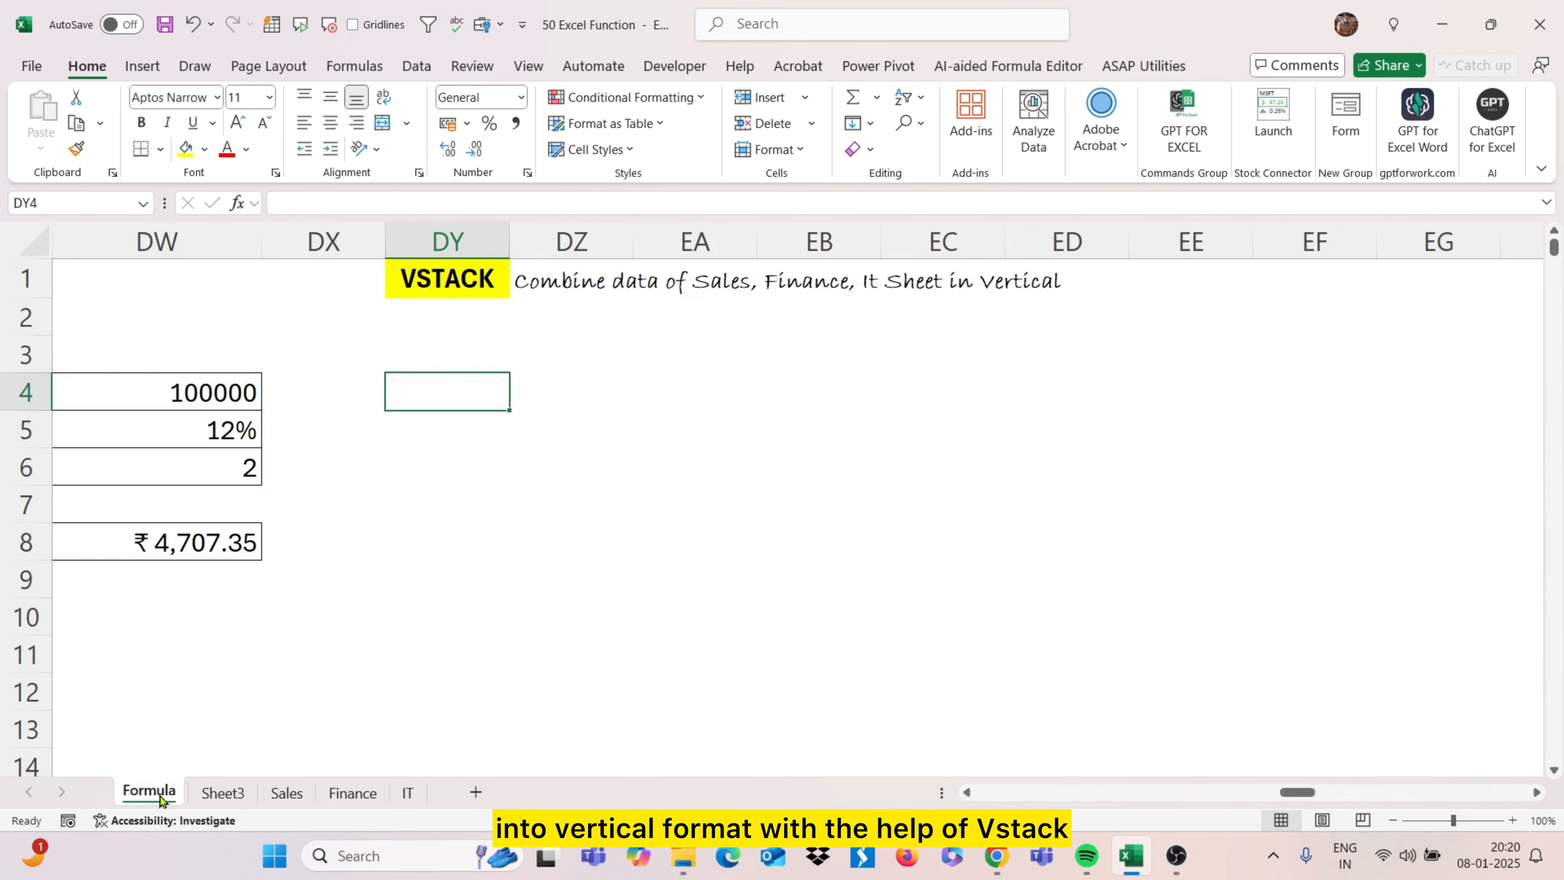
Begin a VSTACK formula in DY4 with the whole Sales table including headers, Table3[#All], as the first array
{"action": "type", "text": "=VSTACK("}
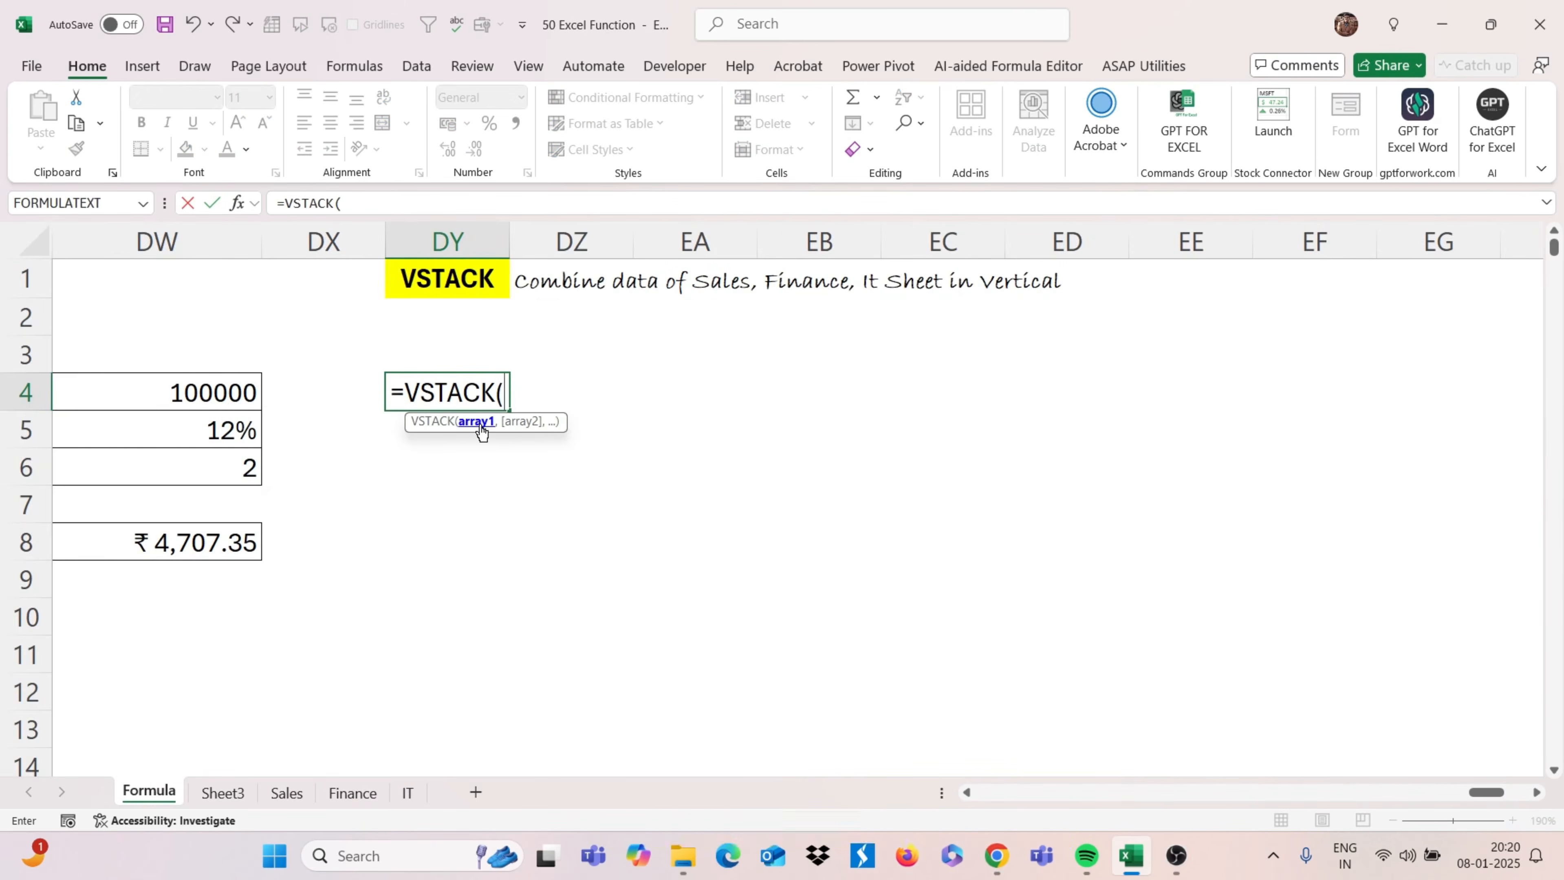
{"action": "left_click", "coordinate": [285, 792]}
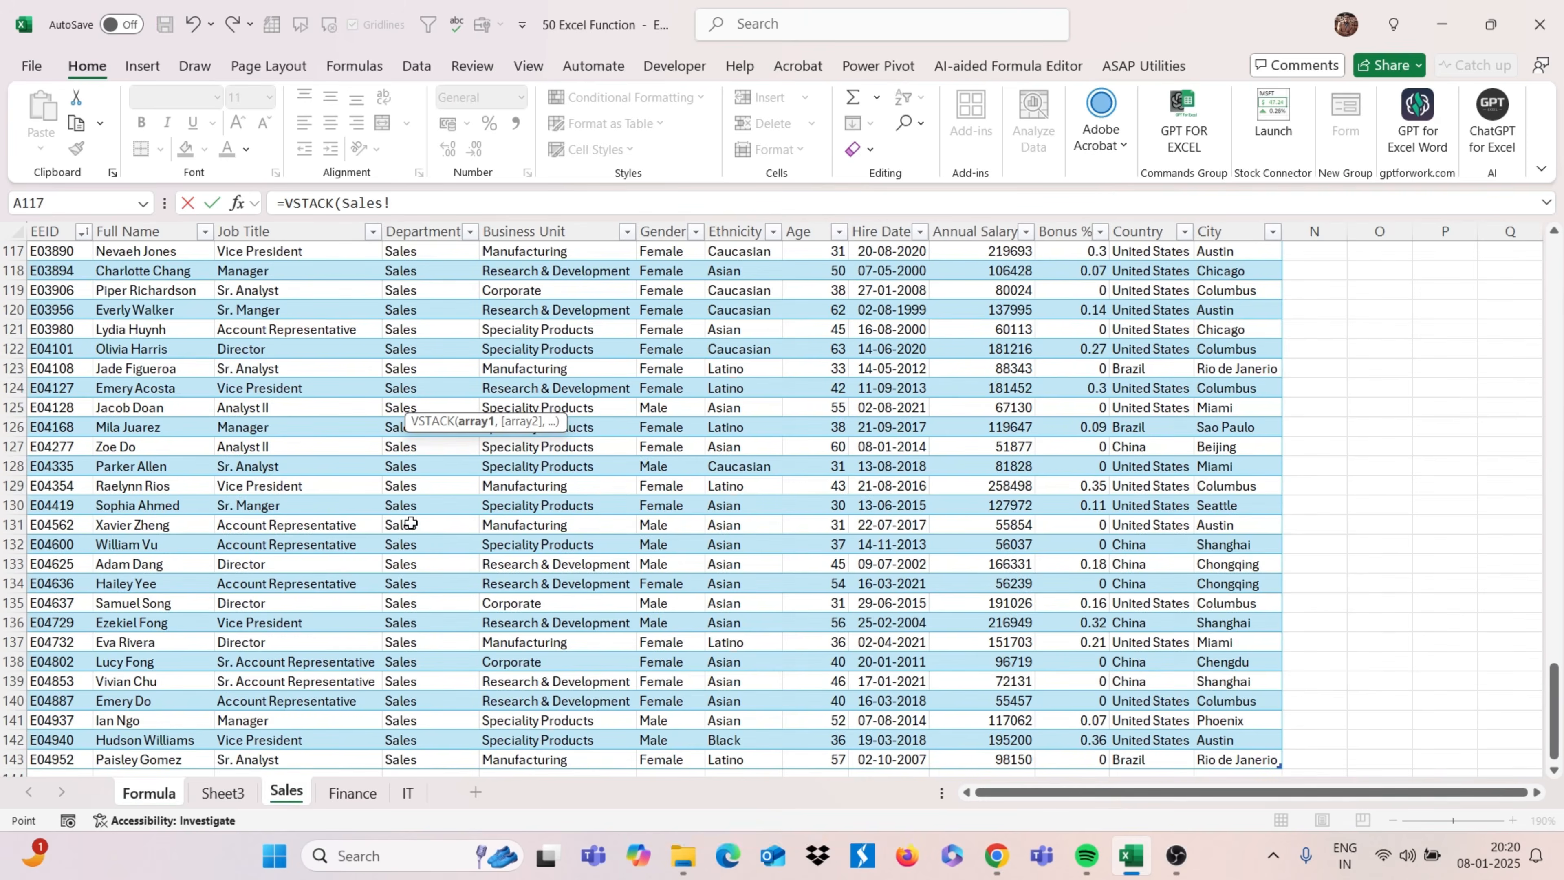
{"action": "key", "text": "ctrl+Home"}
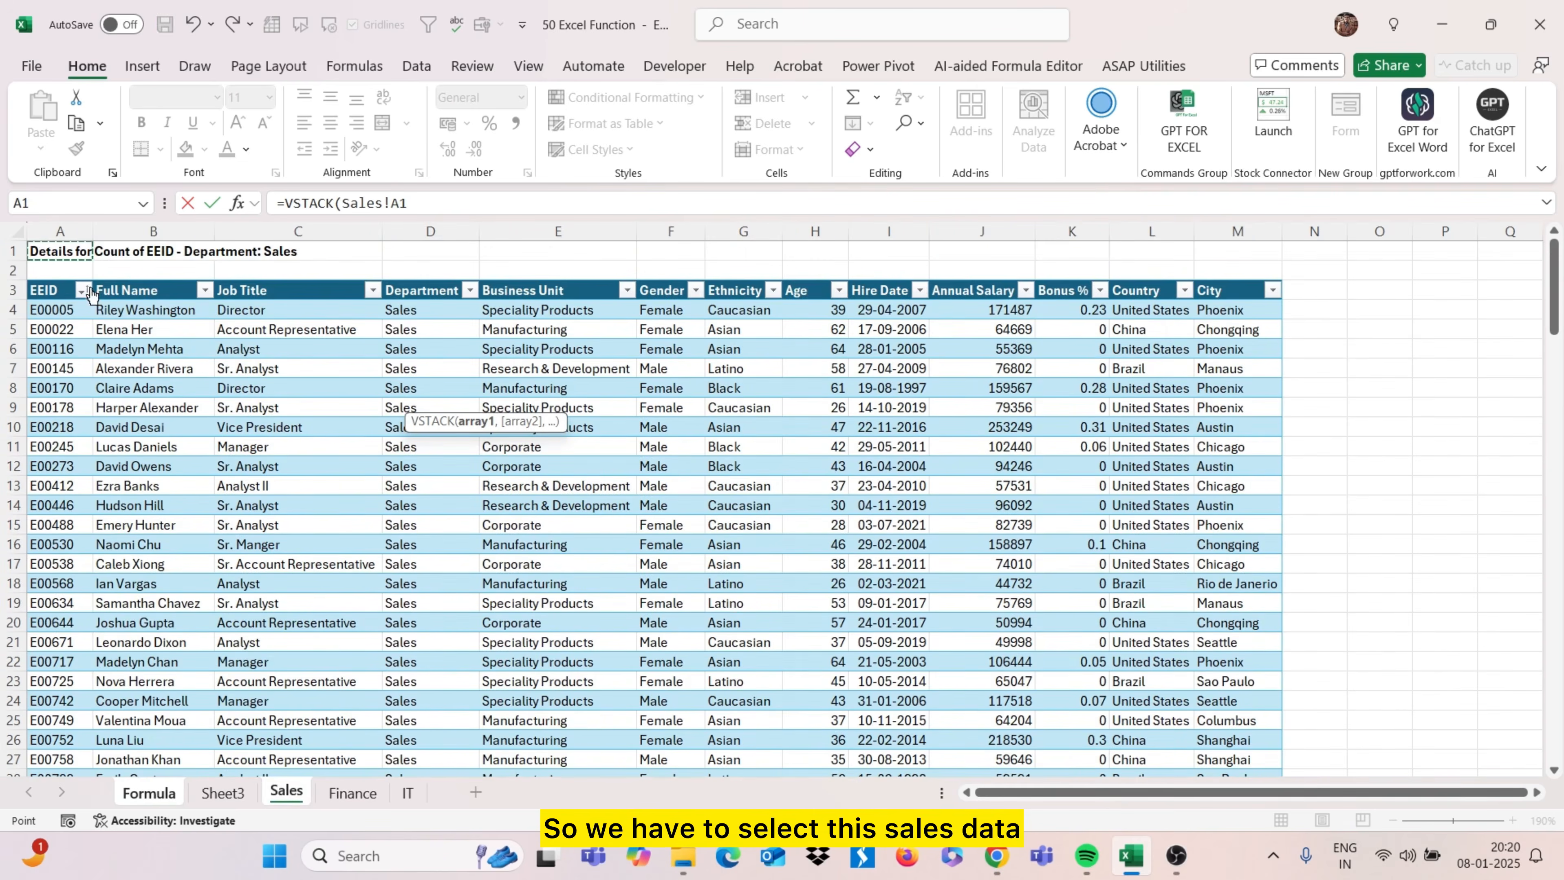
{"action": "left_click", "coordinate": [53, 297]}
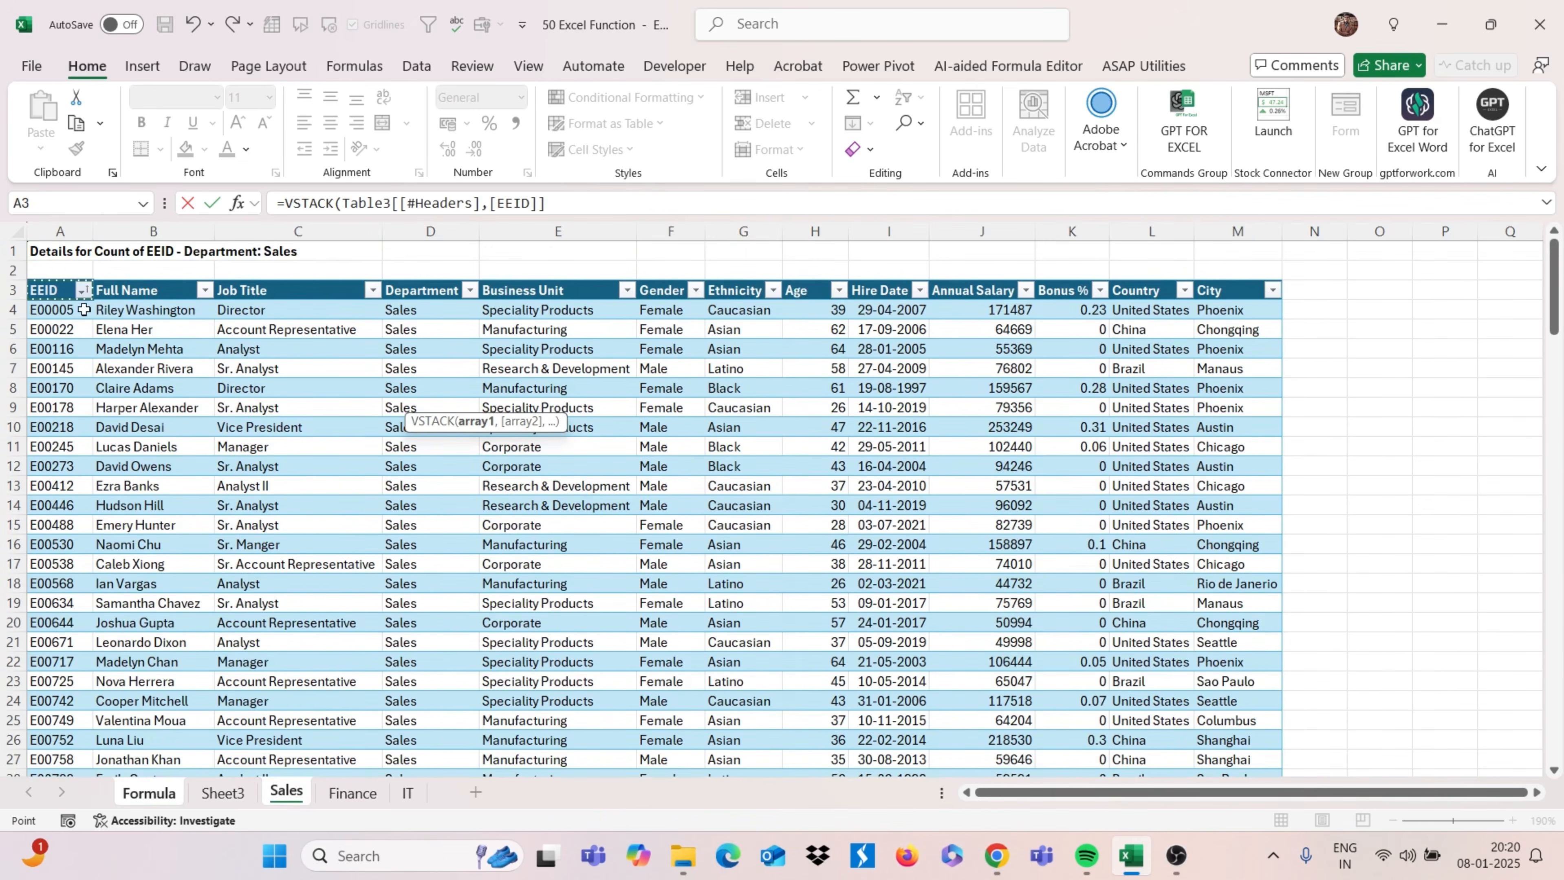
{"action": "key", "text": "ctrl+shift+Down"}
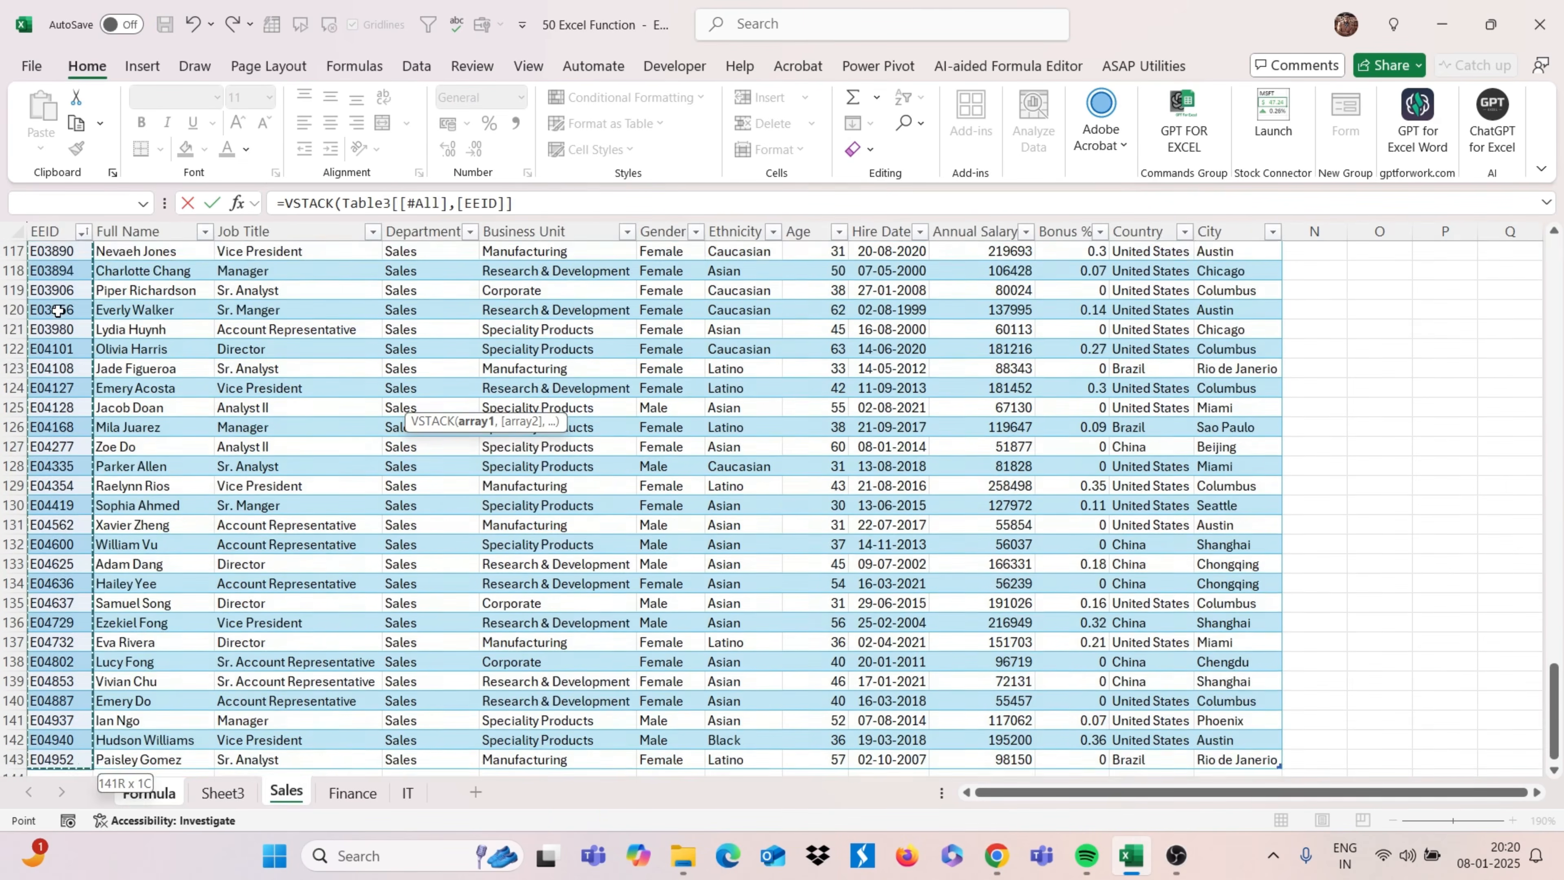
{"action": "key", "text": "ctrl+shift+Right"}
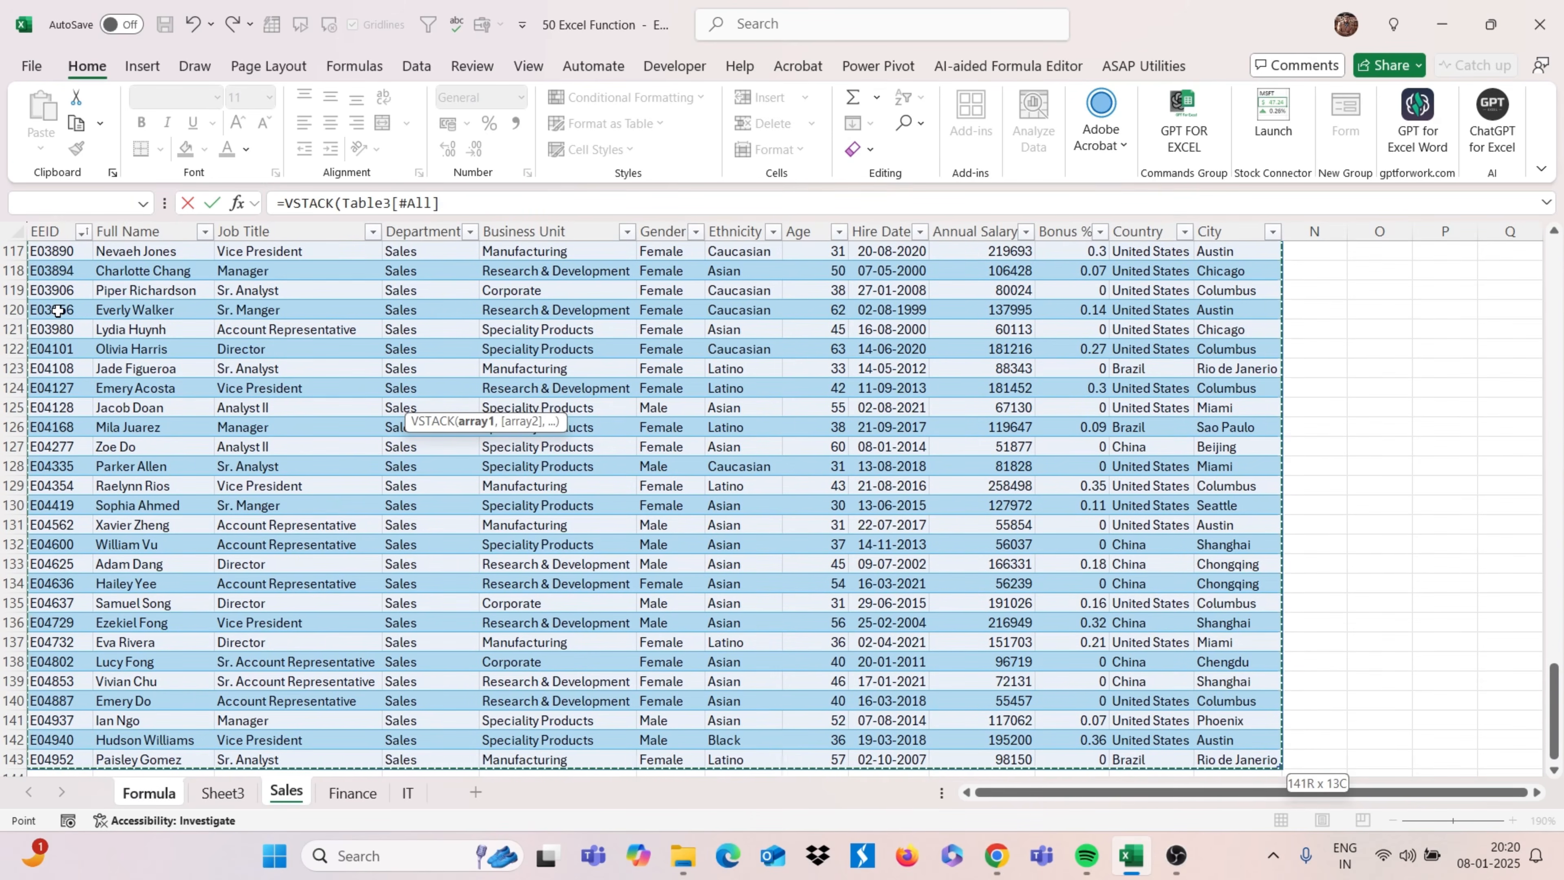
{"action": "type", "text": ","}
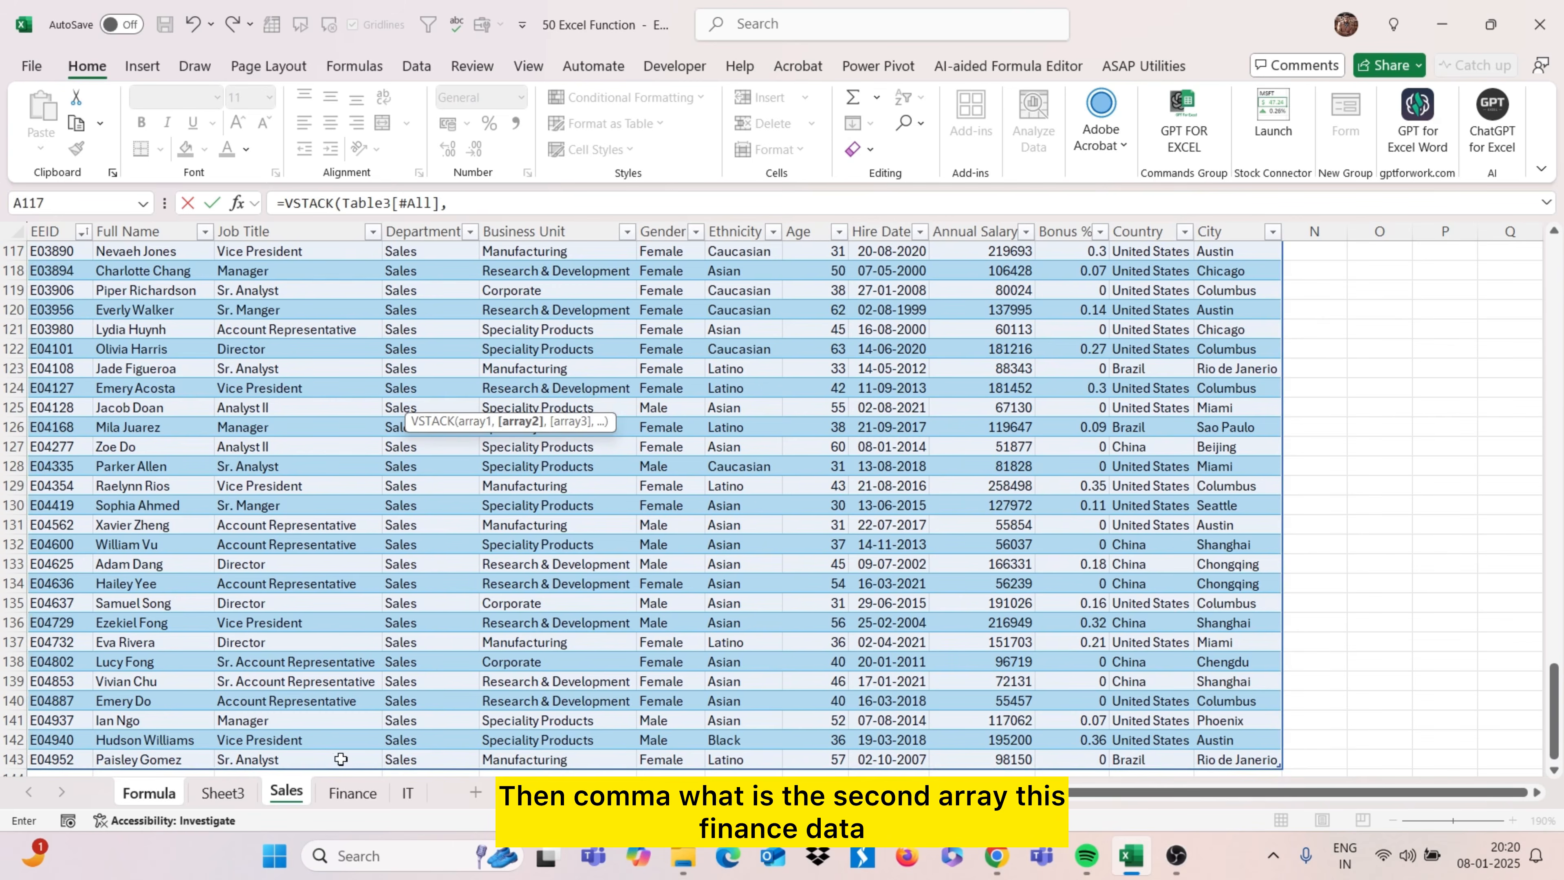
Add the whole Finance table including headers, Table2[#All], as the second array of the VSTACK formula
{"action": "left_click", "coordinate": [352, 794]}
{"action": "scroll", "coordinate": [203, 392], "scroll_direction": "up", "scroll_amount": 20}
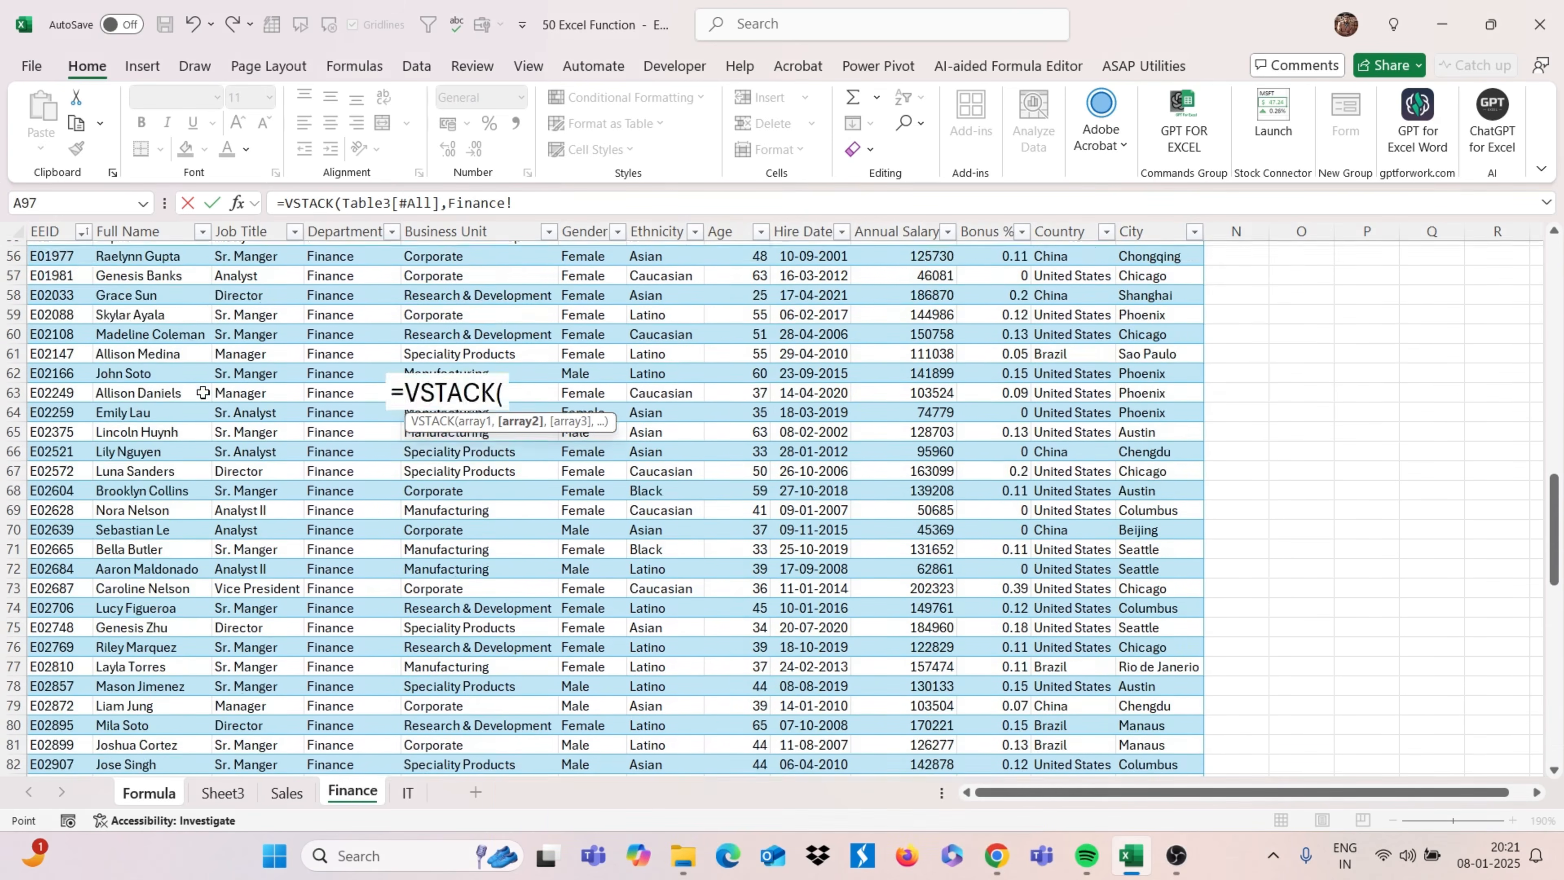
{"action": "left_click", "coordinate": [55, 290]}
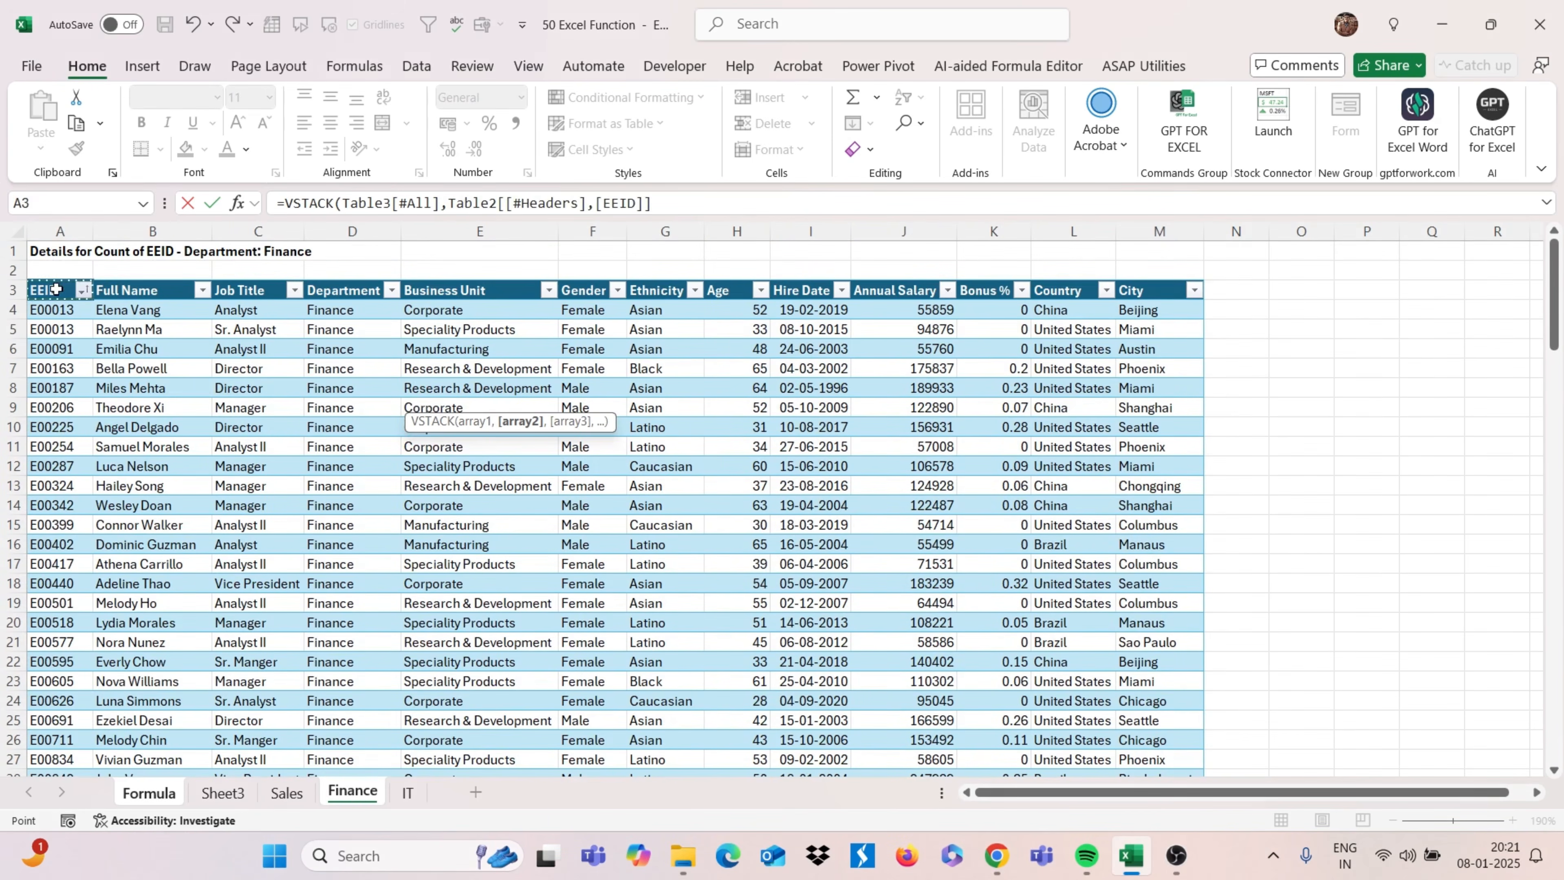
{"action": "left_click", "coordinate": [55, 290]}
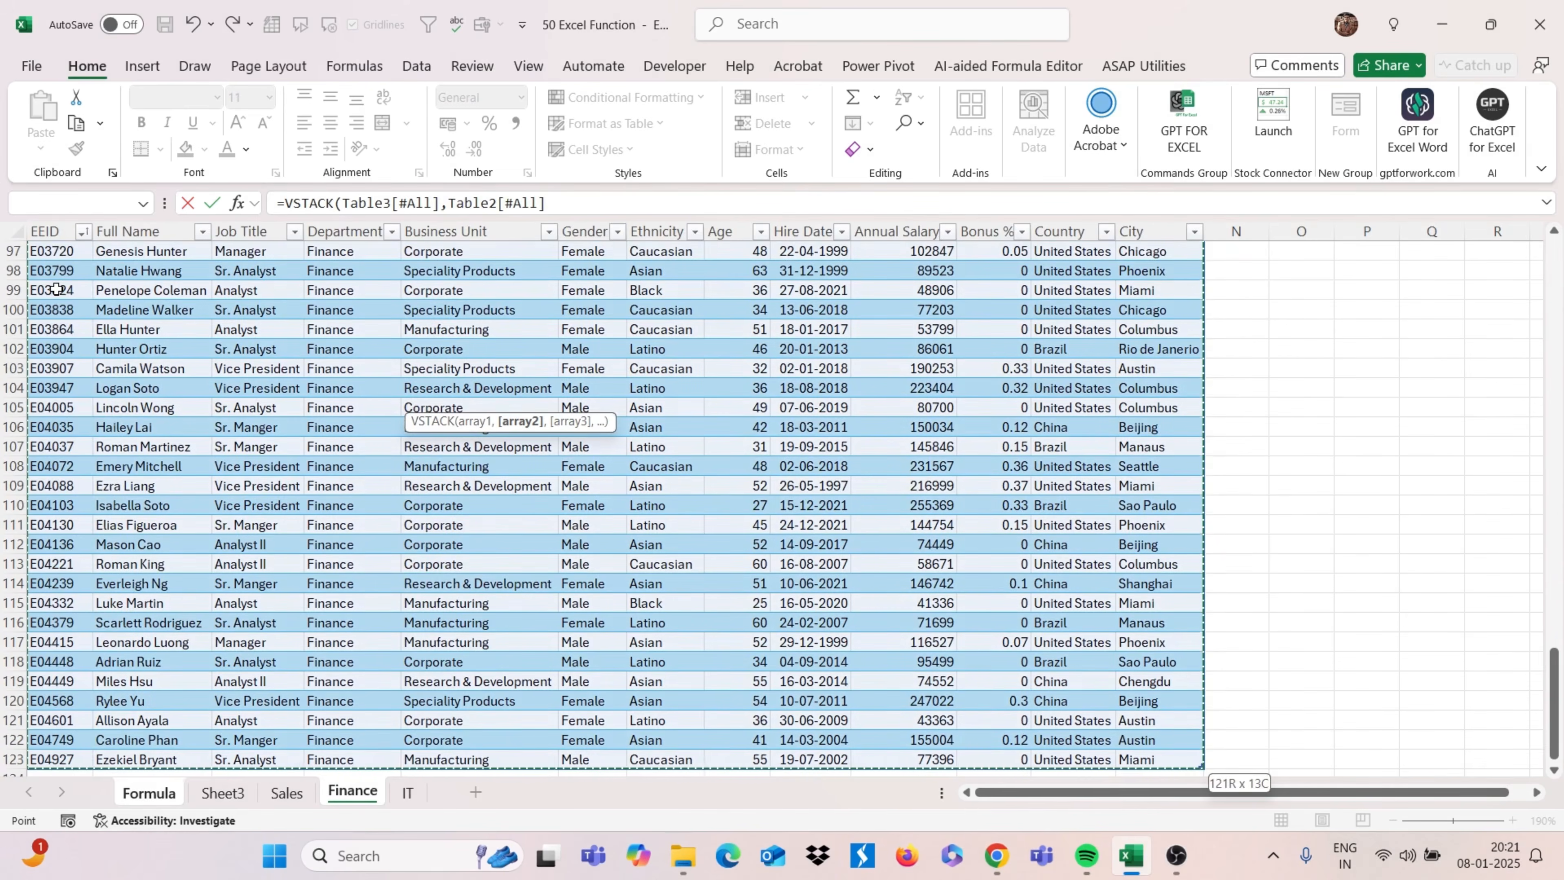
{"action": "type", "text": ","}
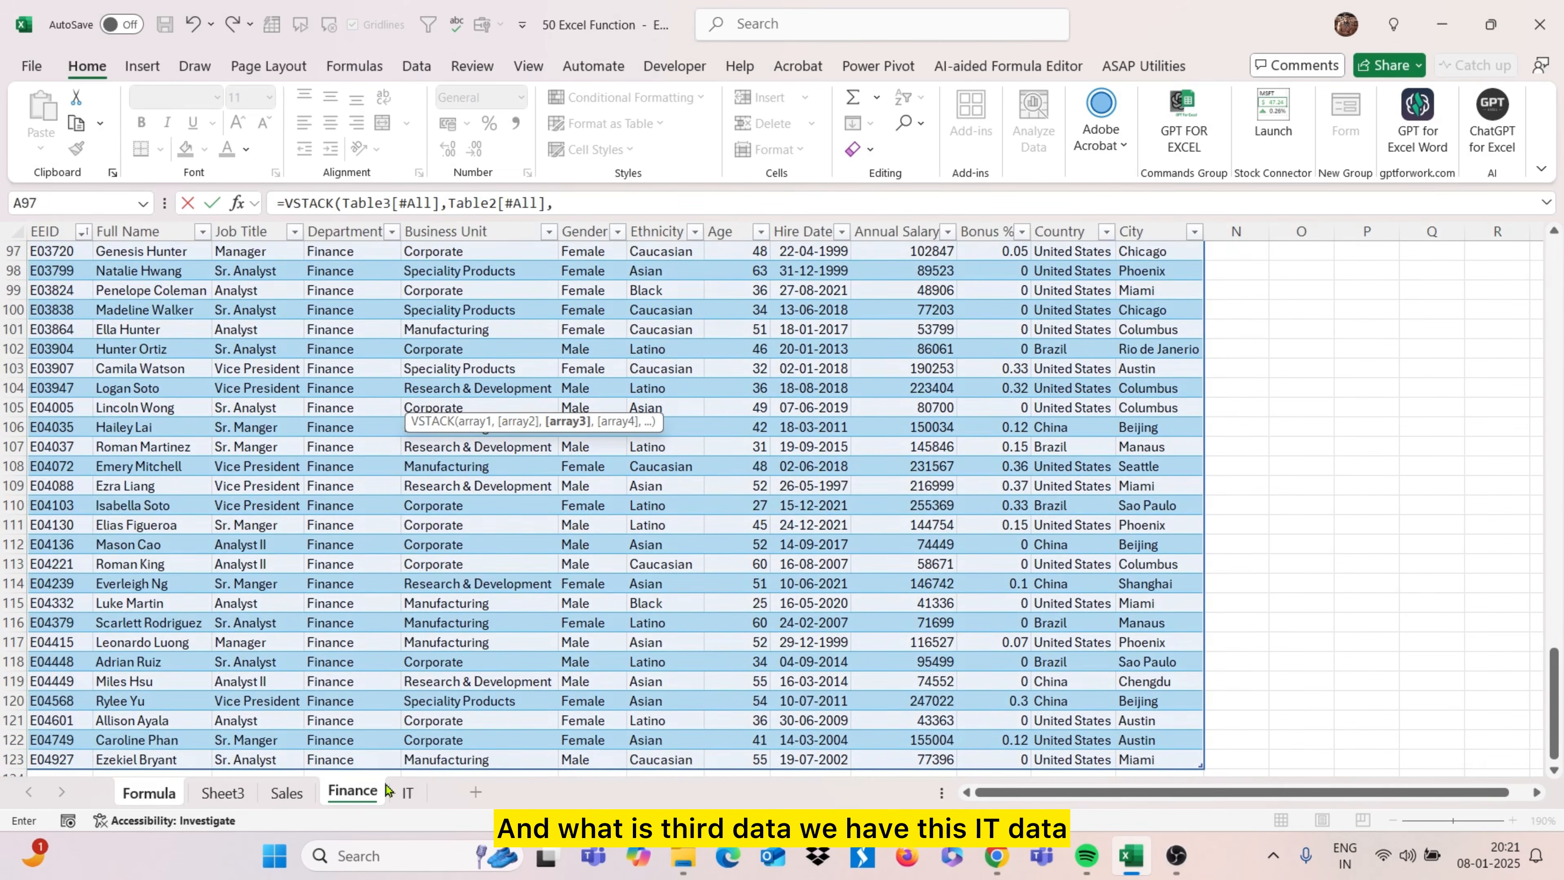
Complete the VSTACK formula in DY4 with the IT sheet's Table1 data as the third array
{"action": "left_click", "coordinate": [398, 794]}
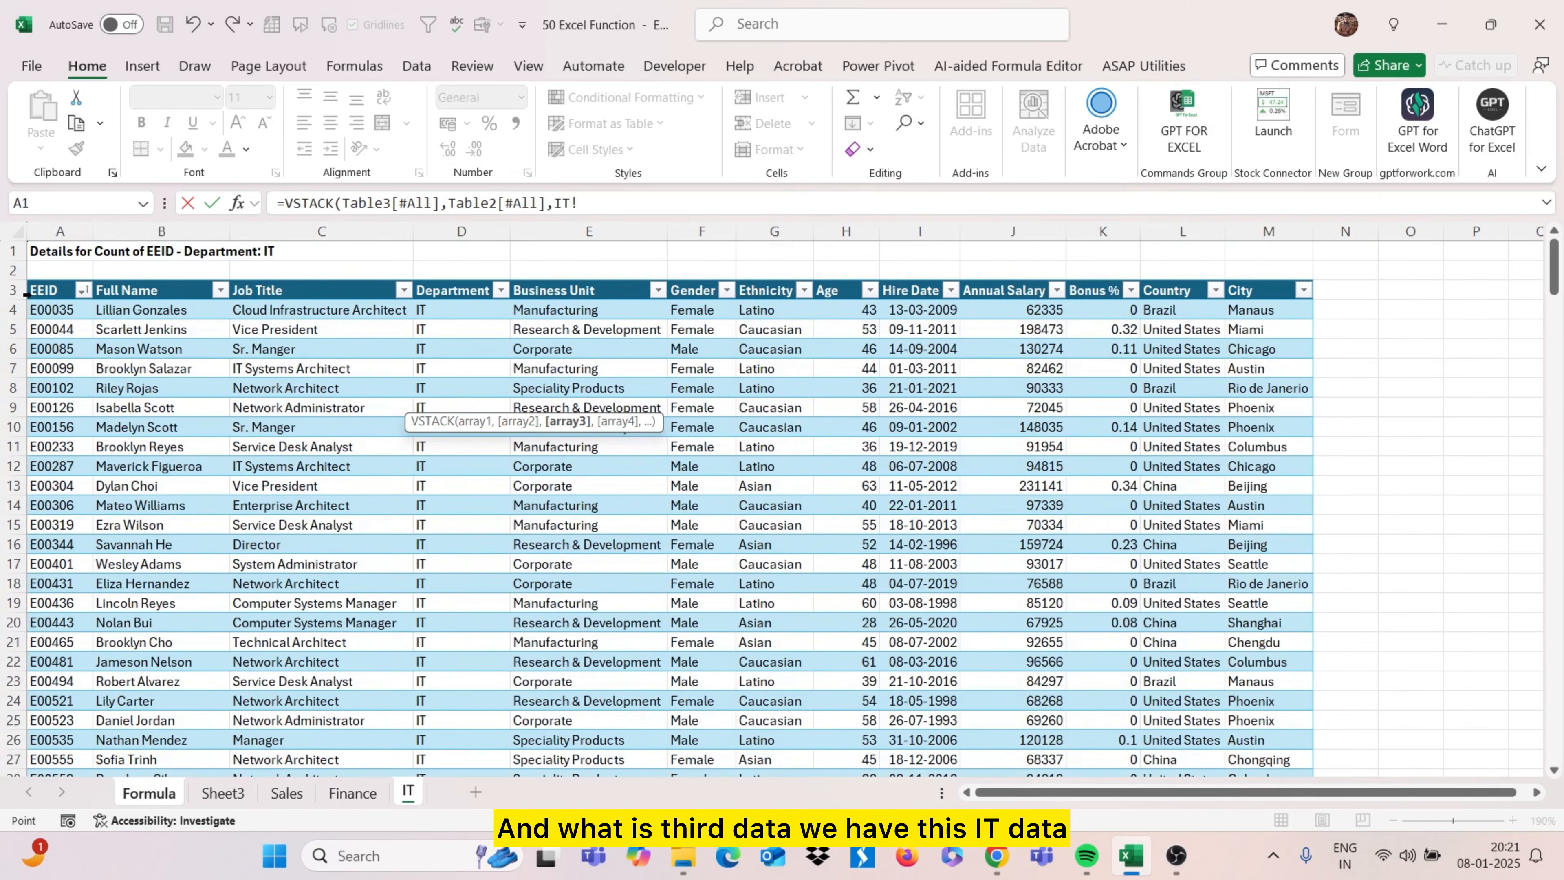
{"action": "left_click", "coordinate": [61, 282]}
{"action": "key", "text": "ctrl+shift+Right"}
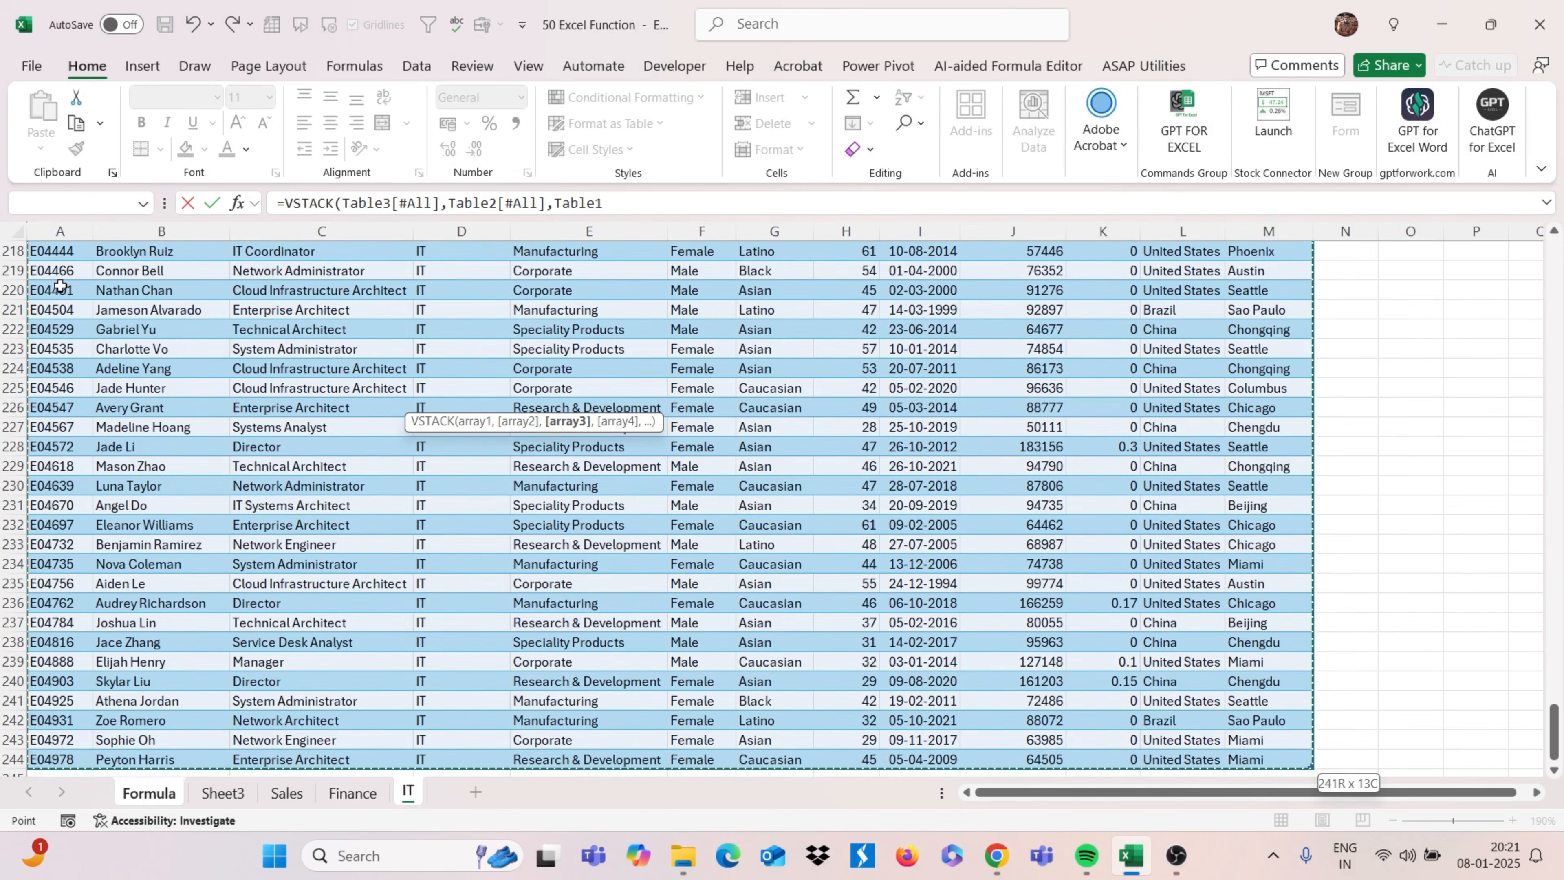
{"action": "key", "text": "Return"}
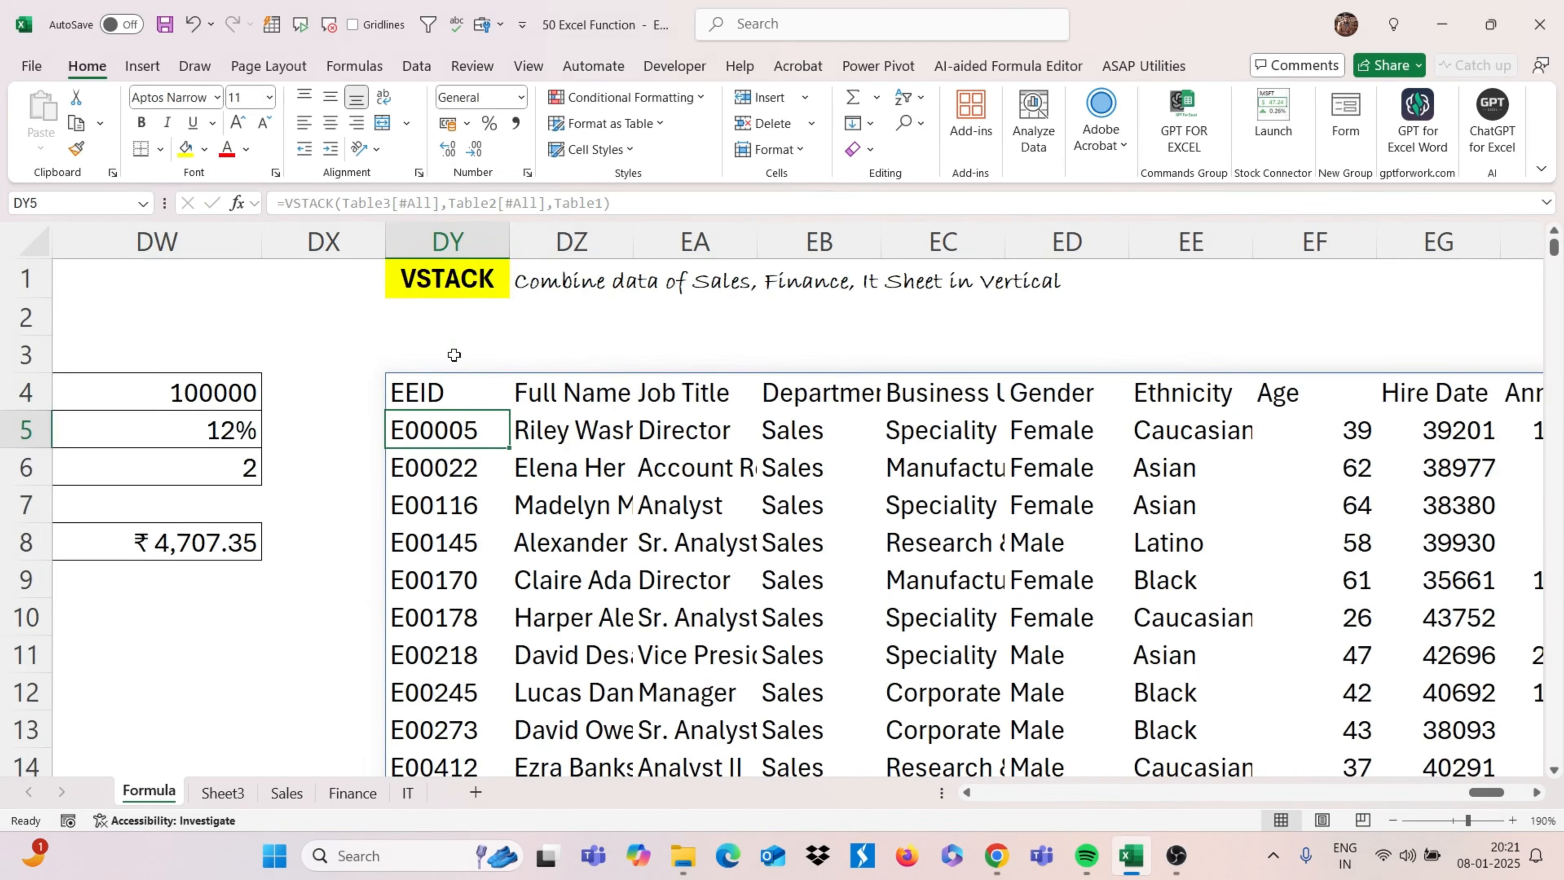
Examine the Department column down the stacked VSTACK output for the Sales, Finance and IT records
{"action": "scroll", "coordinate": [455, 355], "scroll_direction": "down", "scroll_amount": 20}
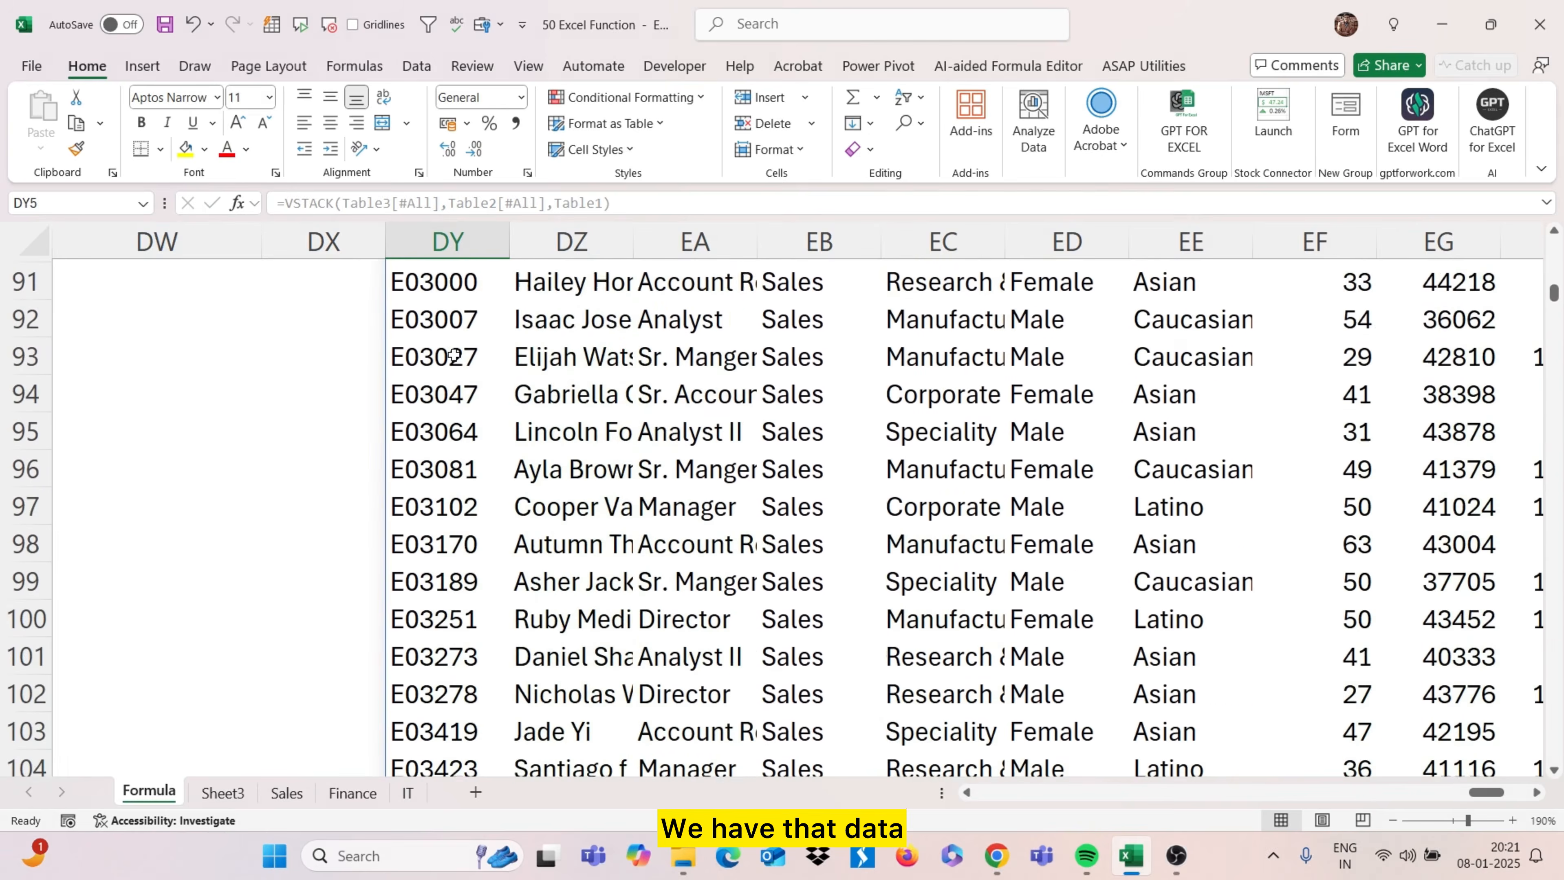
{"action": "scroll", "coordinate": [454, 355], "scroll_direction": "down", "scroll_amount": 20}
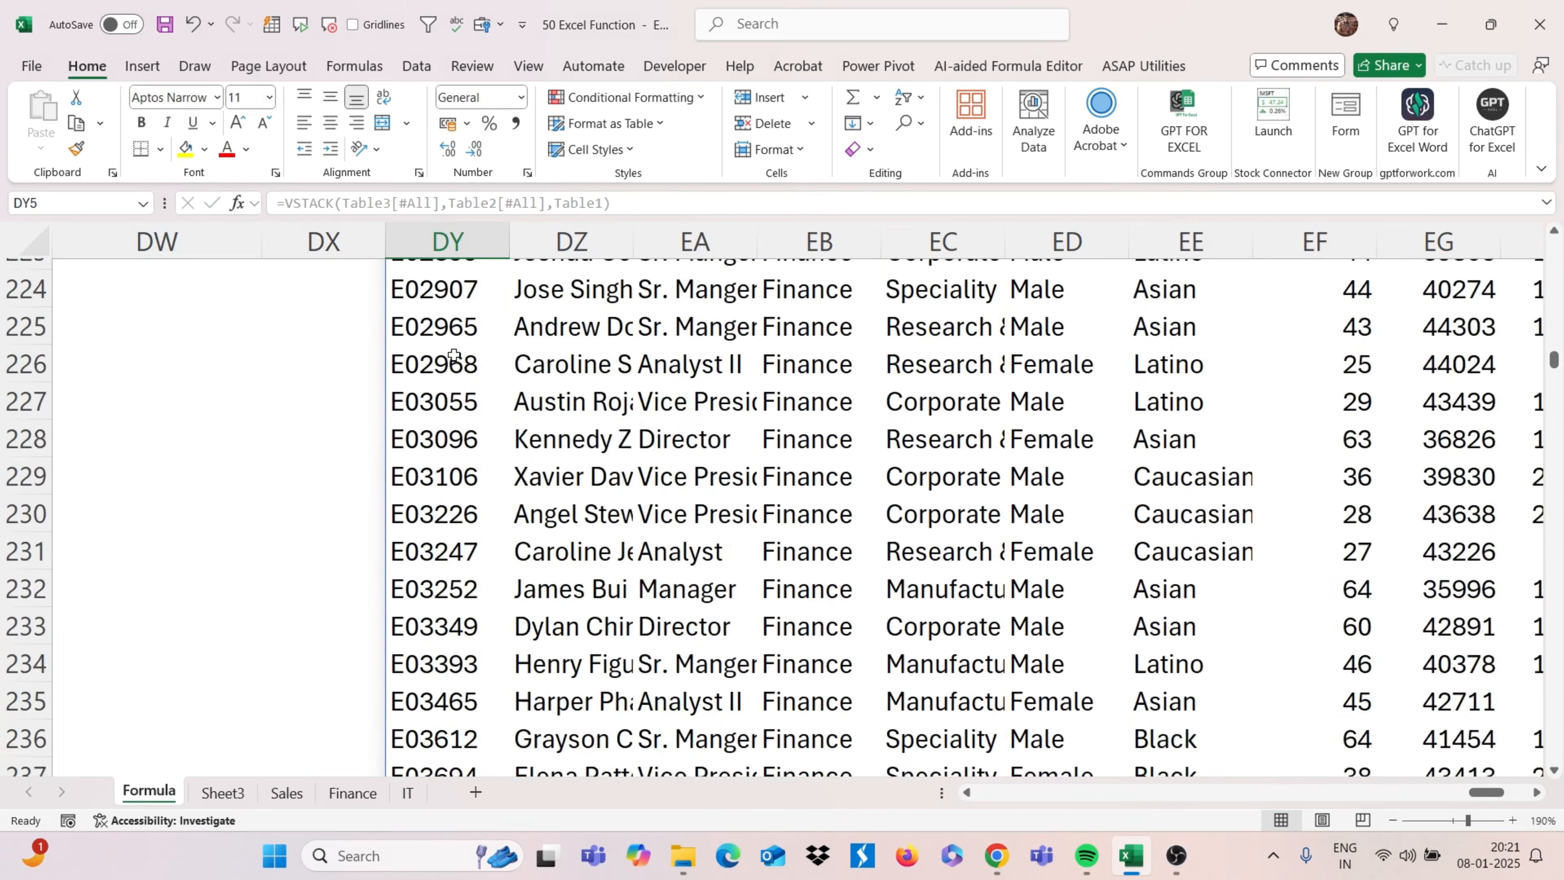
{"action": "scroll", "coordinate": [454, 355], "scroll_direction": "down", "scroll_amount": 20}
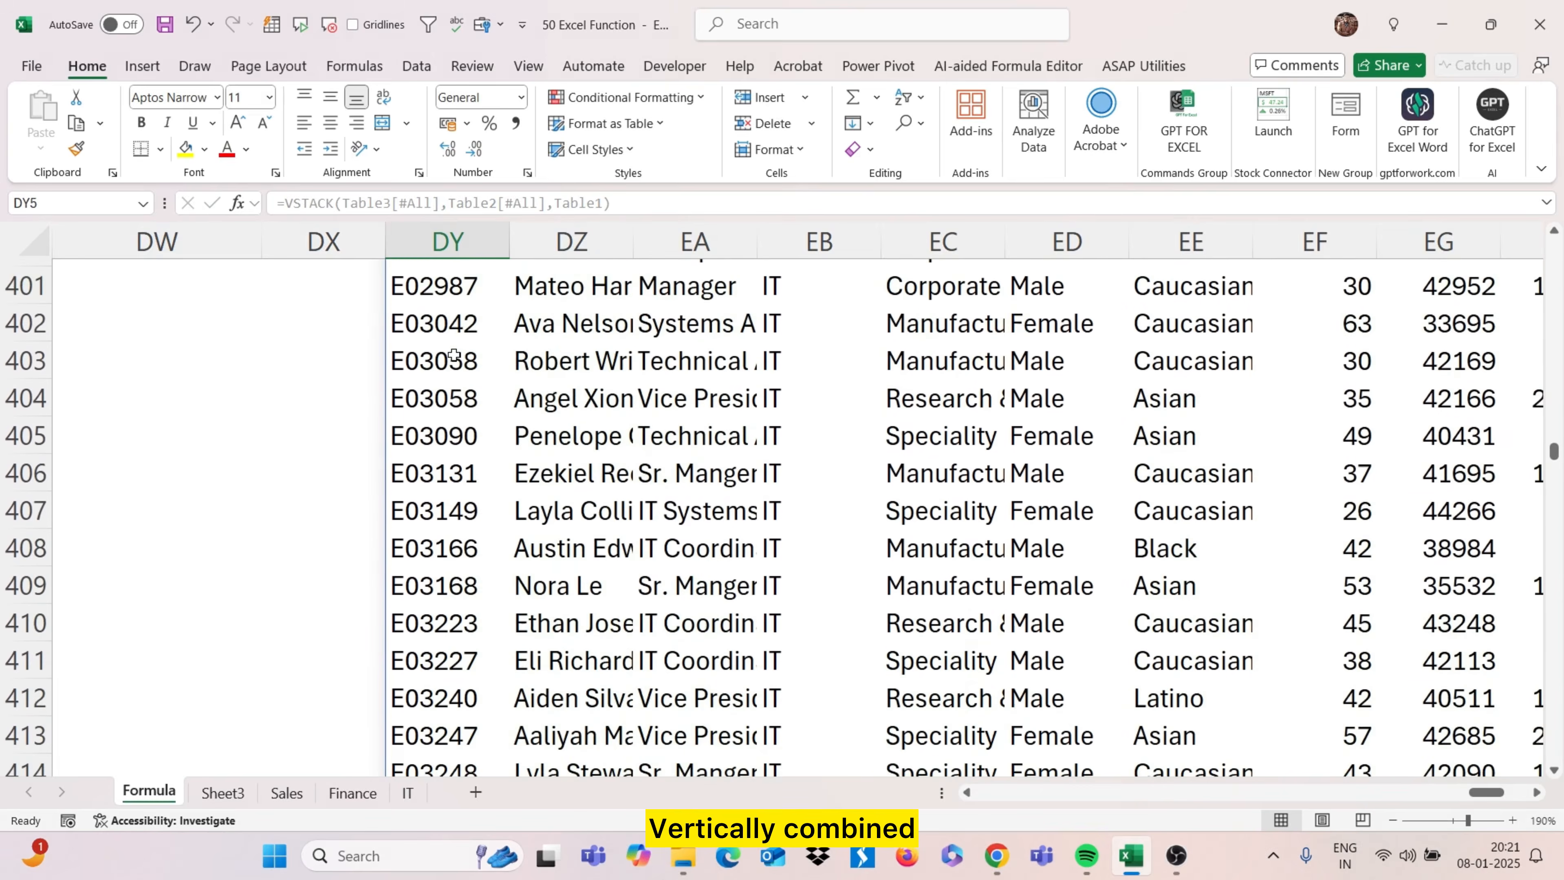
{"action": "scroll", "coordinate": [454, 355], "scroll_direction": "down", "scroll_amount": 20}
{"action": "scroll", "coordinate": [630, 493], "scroll_direction": "up", "scroll_amount": 20}
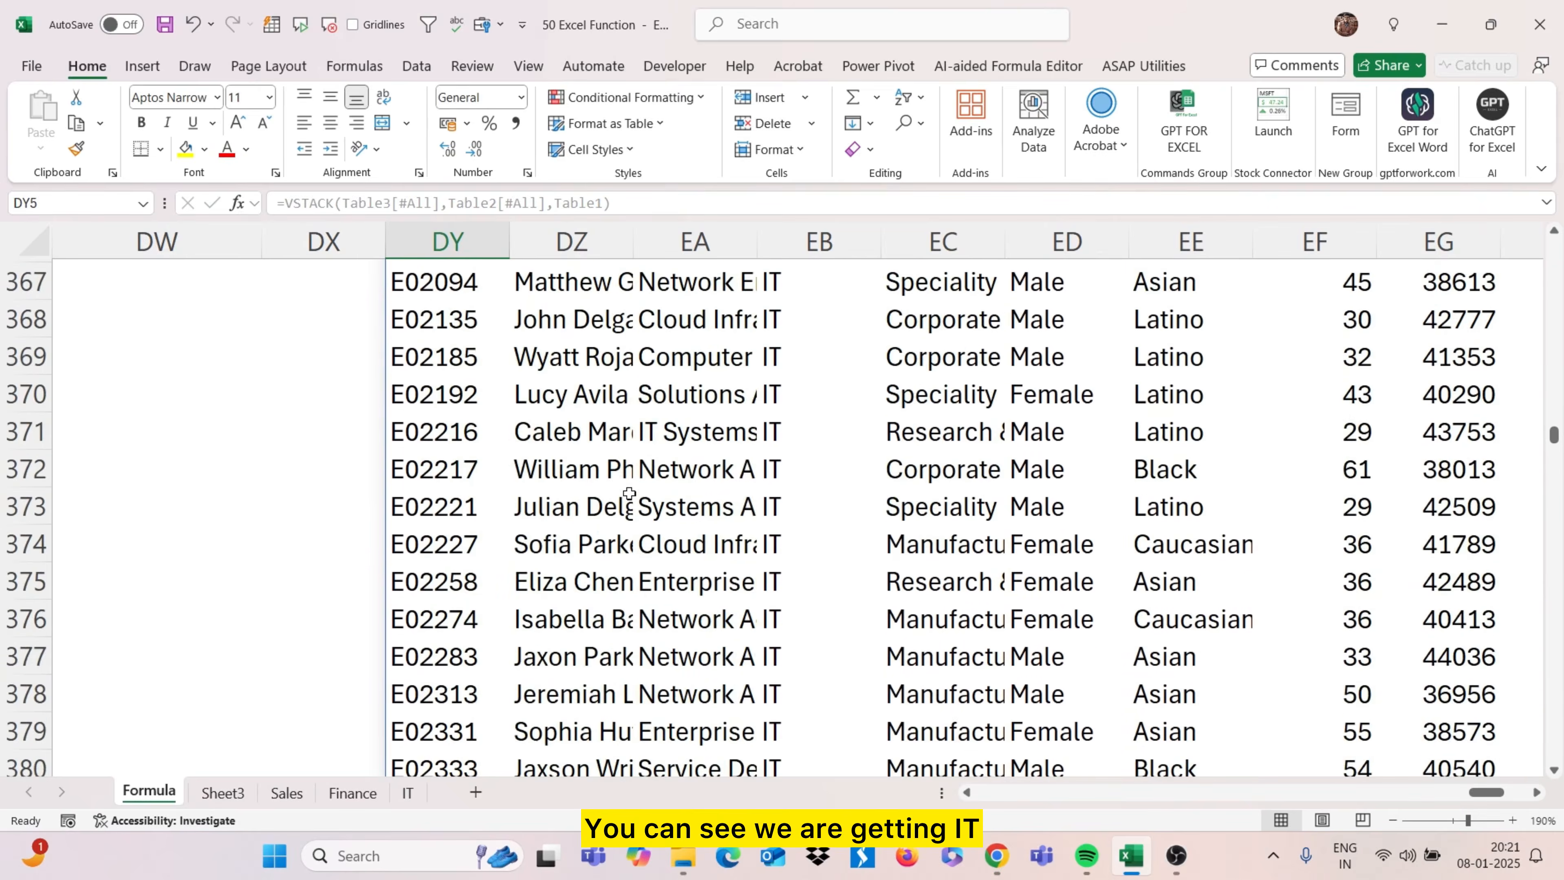
{"action": "scroll", "coordinate": [629, 493], "scroll_direction": "up", "scroll_amount": 20}
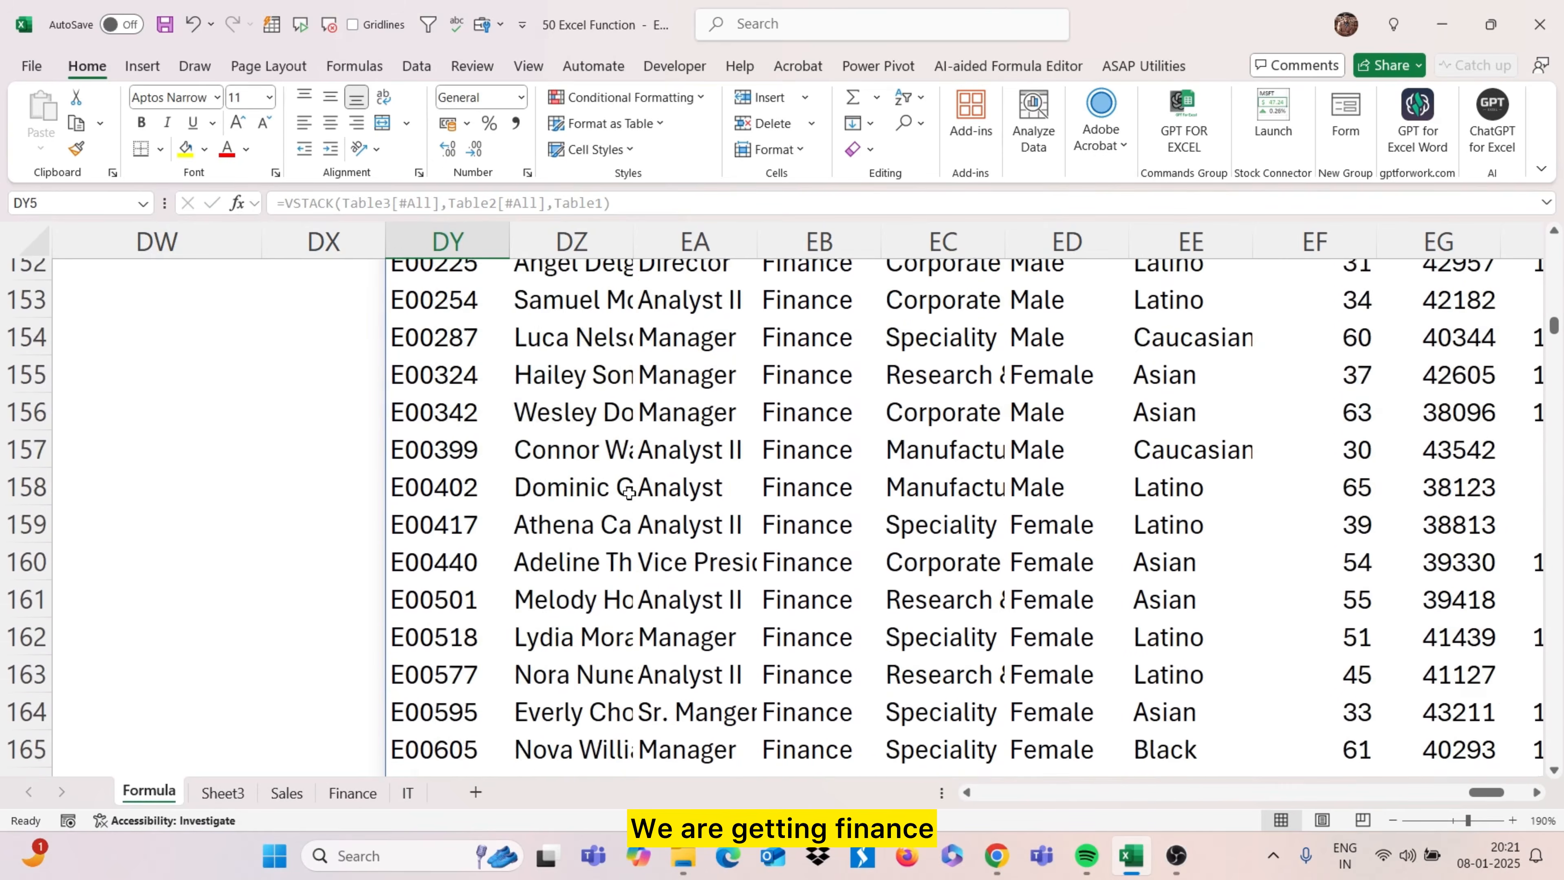
{"action": "scroll", "coordinate": [629, 493], "scroll_direction": "up", "scroll_amount": 20}
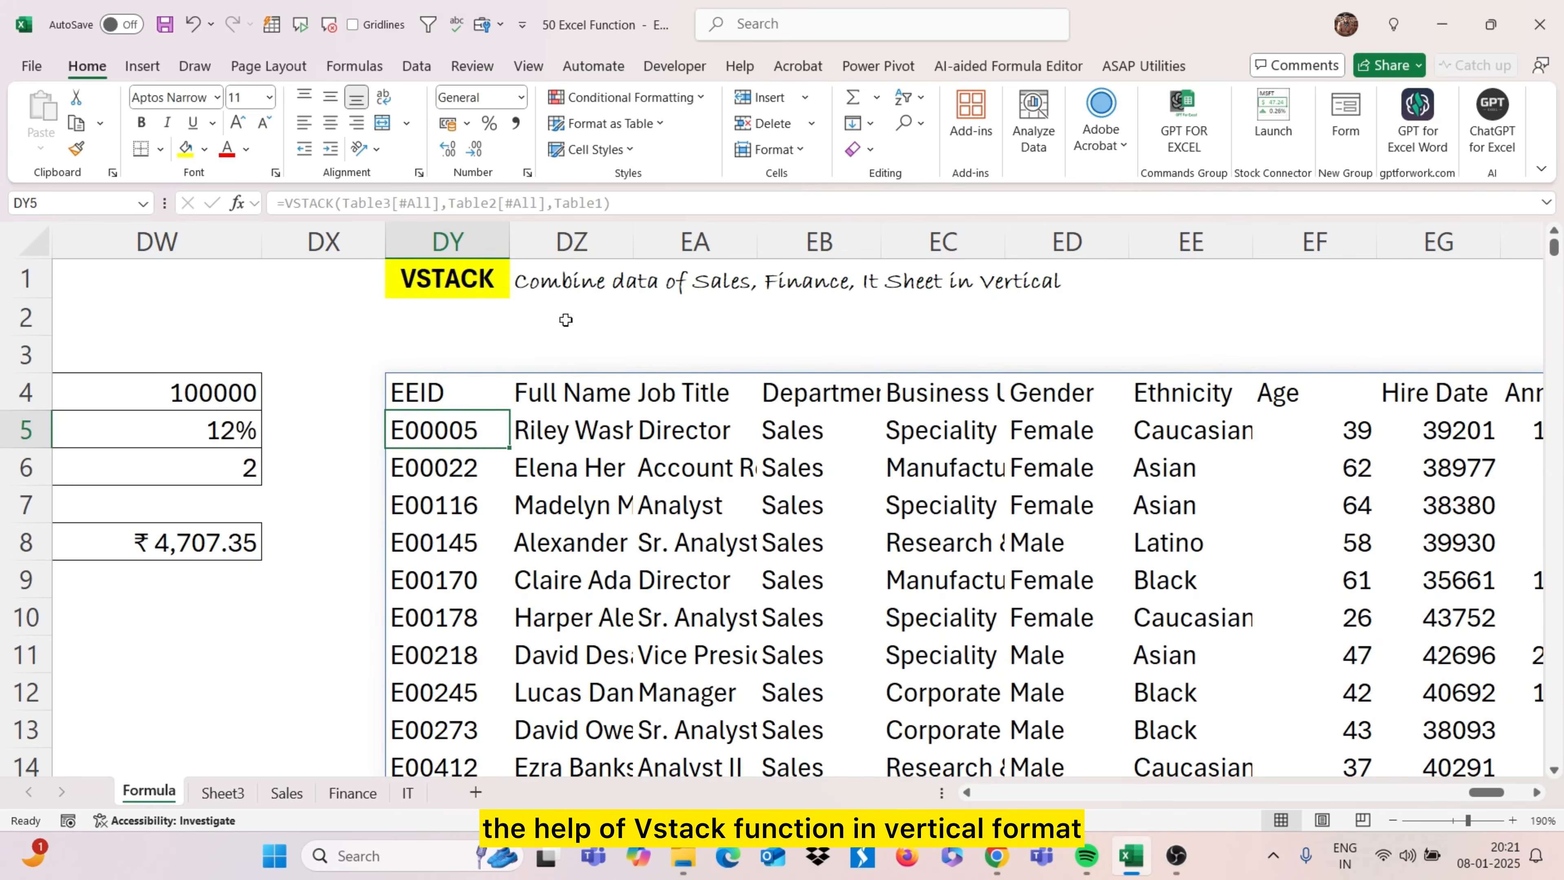
Begin an HSTACK formula in EM4 with the whole Sales table including headers, Table3[#All], as the first array
{"action": "scroll", "coordinate": [1036, 540], "scroll_direction": "right", "scroll_amount": 6}
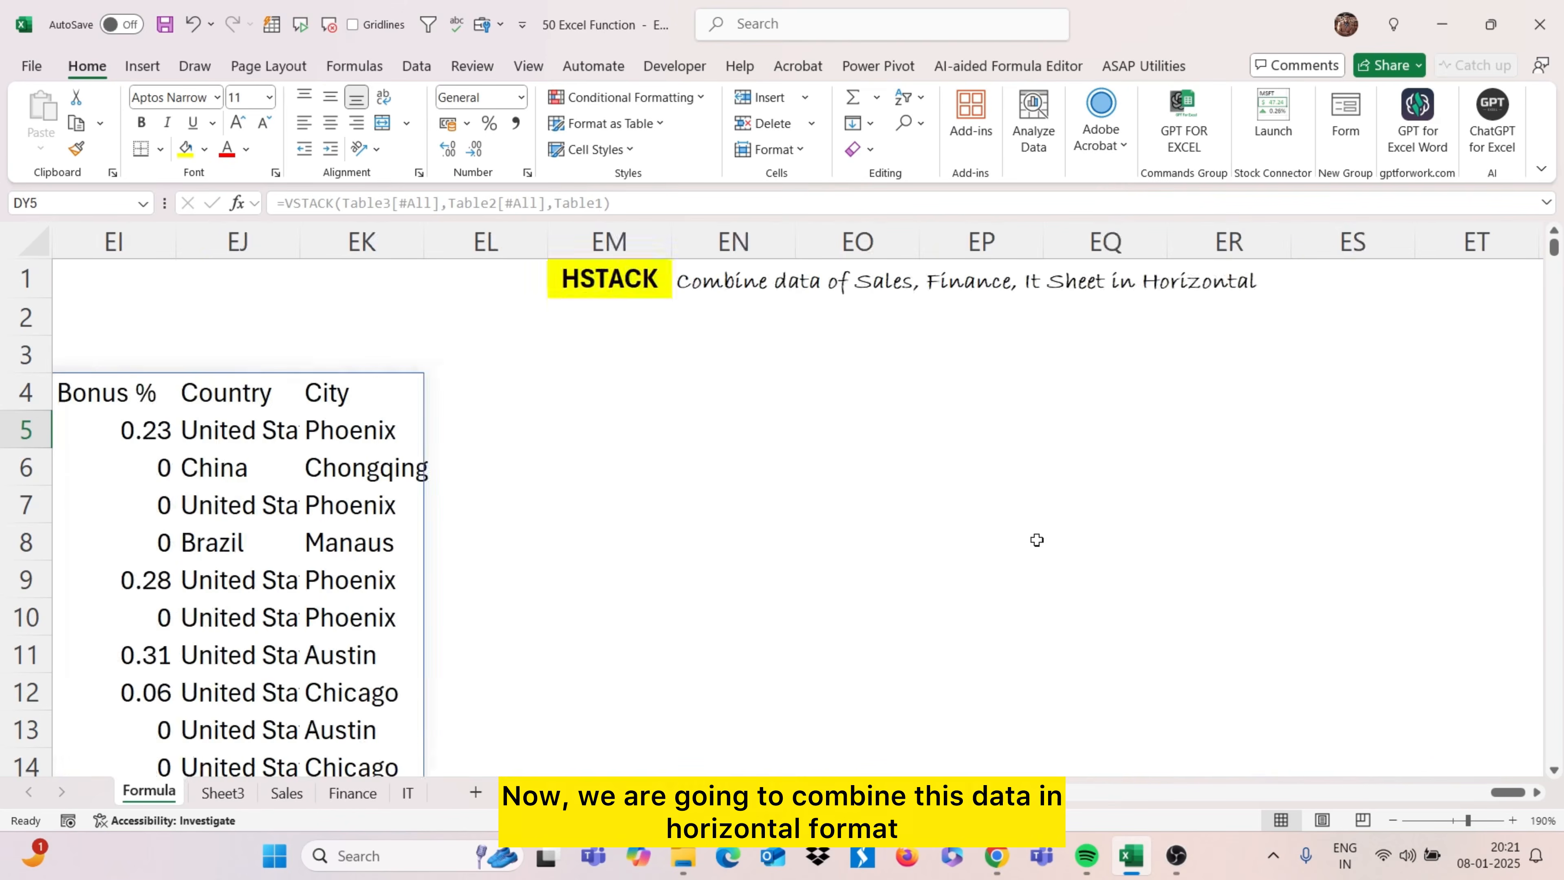
{"action": "scroll", "coordinate": [301, 453], "scroll_direction": "left", "scroll_amount": 1}
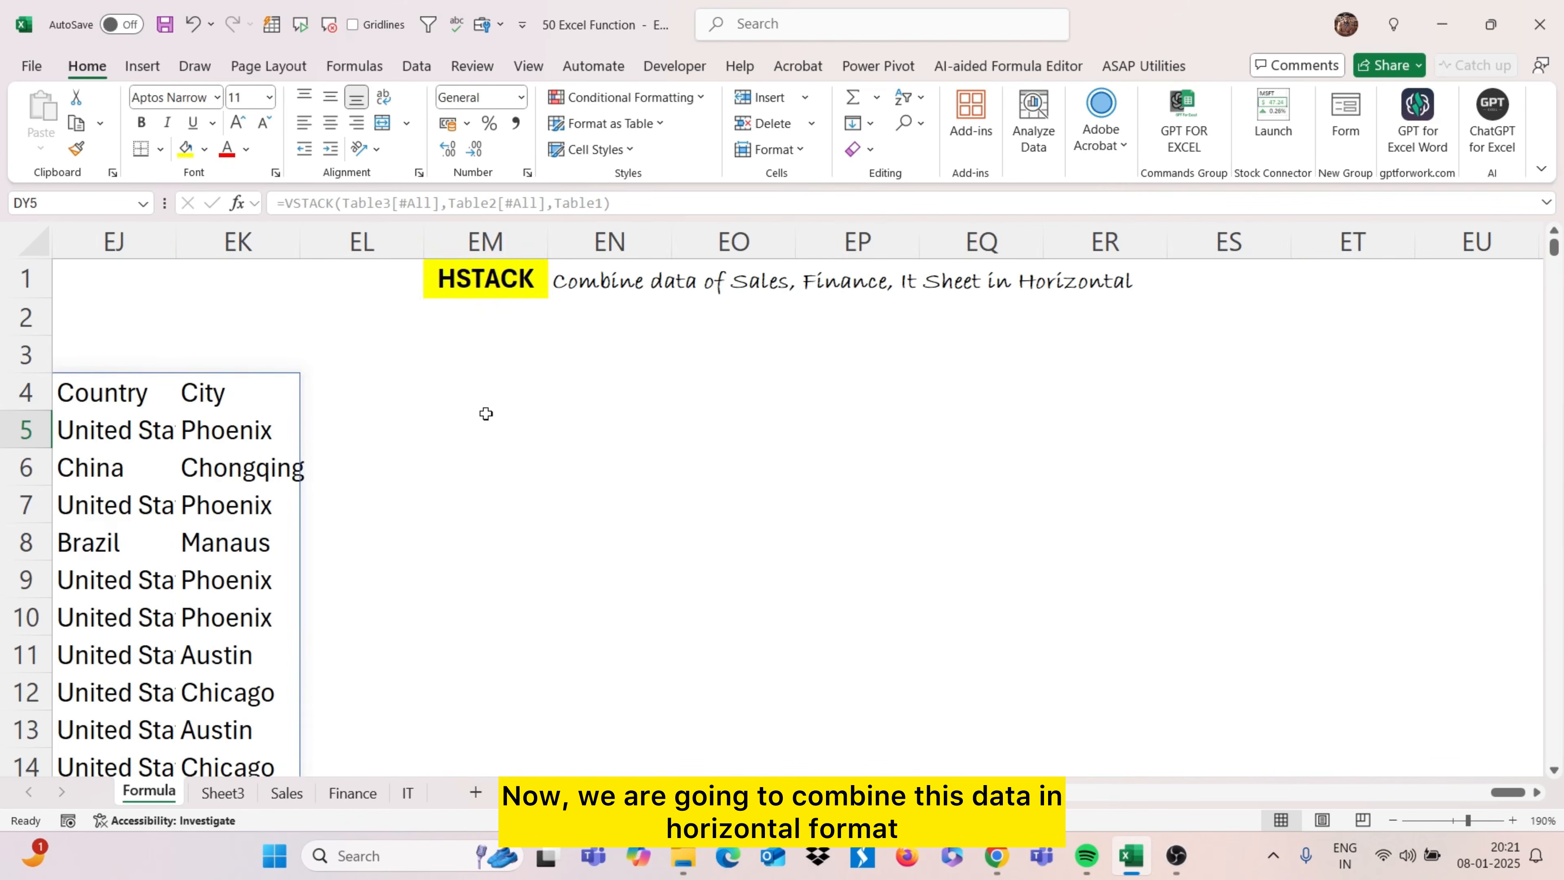
{"action": "left_click", "coordinate": [493, 368]}
{"action": "left_click", "coordinate": [500, 394]}
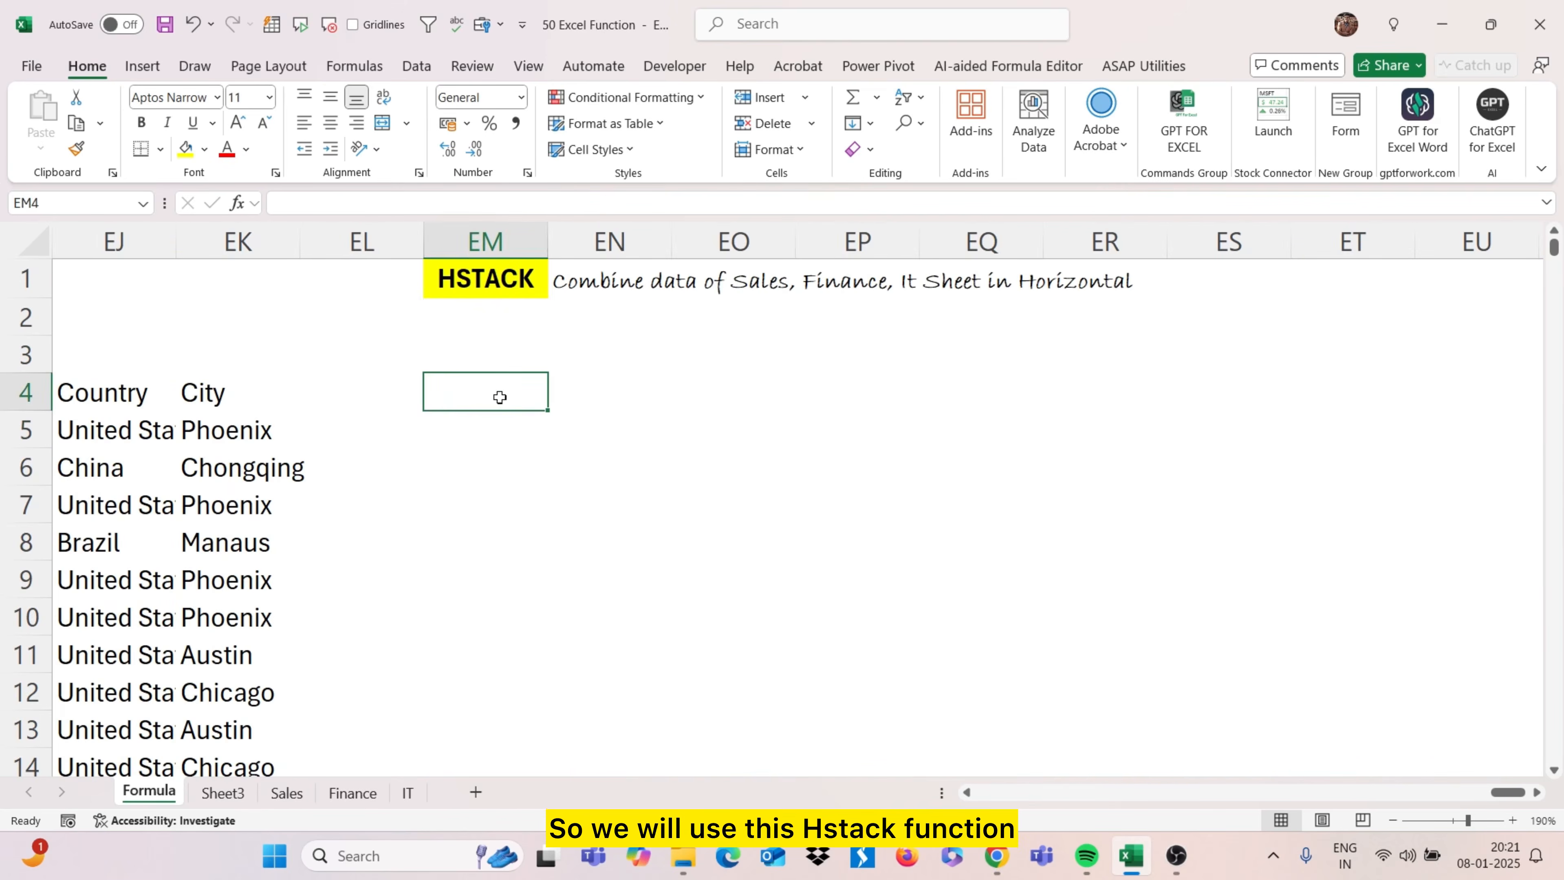
{"action": "type", "text": "=hs"}
{"action": "key", "text": "BackSpace"}
{"action": "type", "text": "hs"}
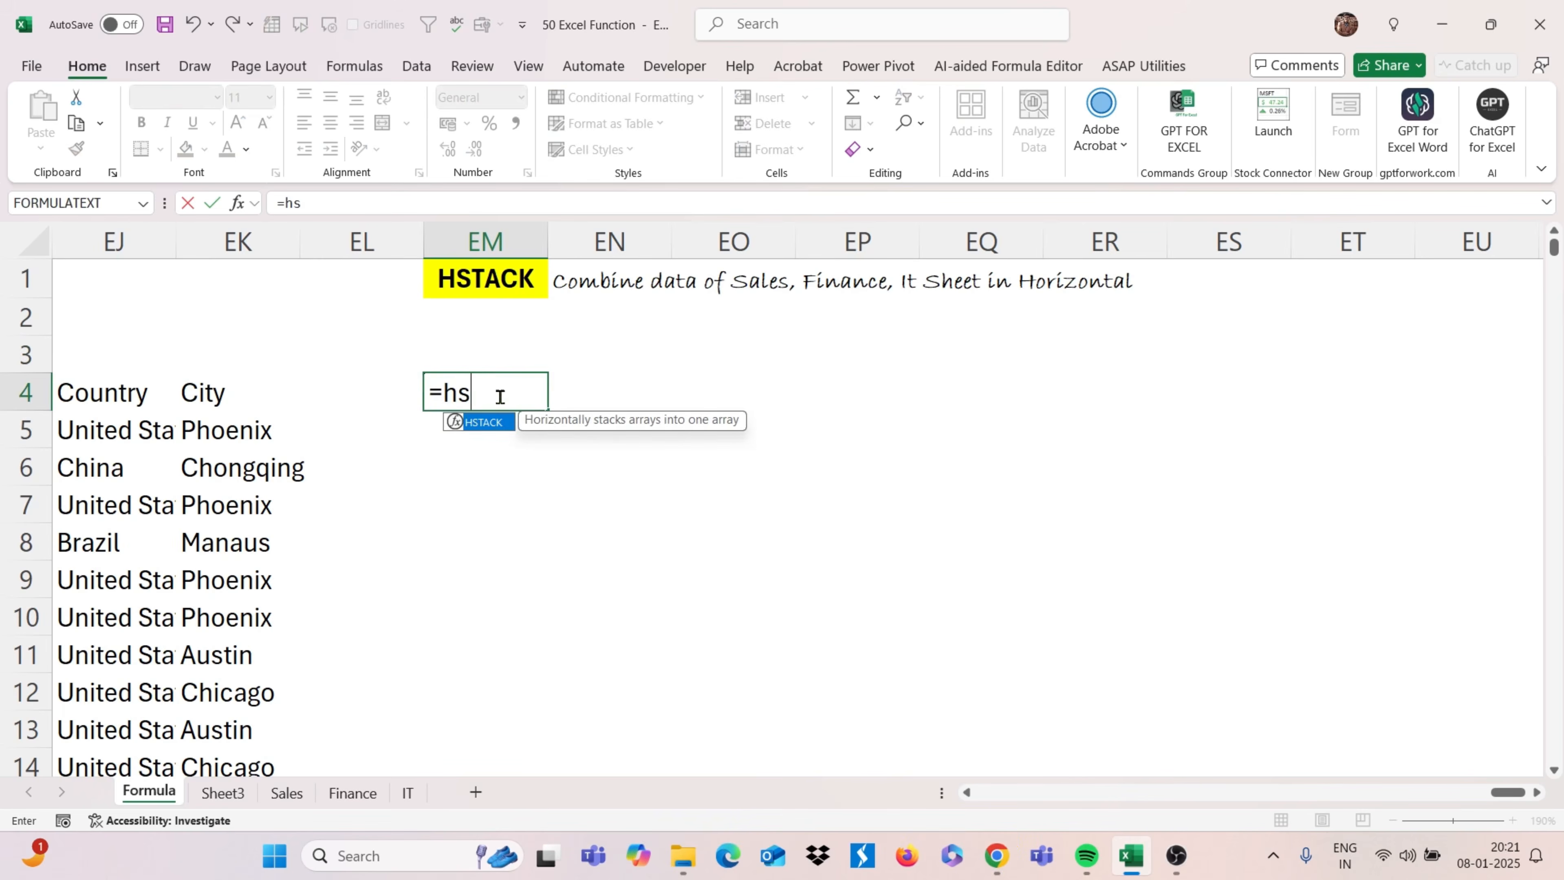
{"action": "key", "text": "Tab"}
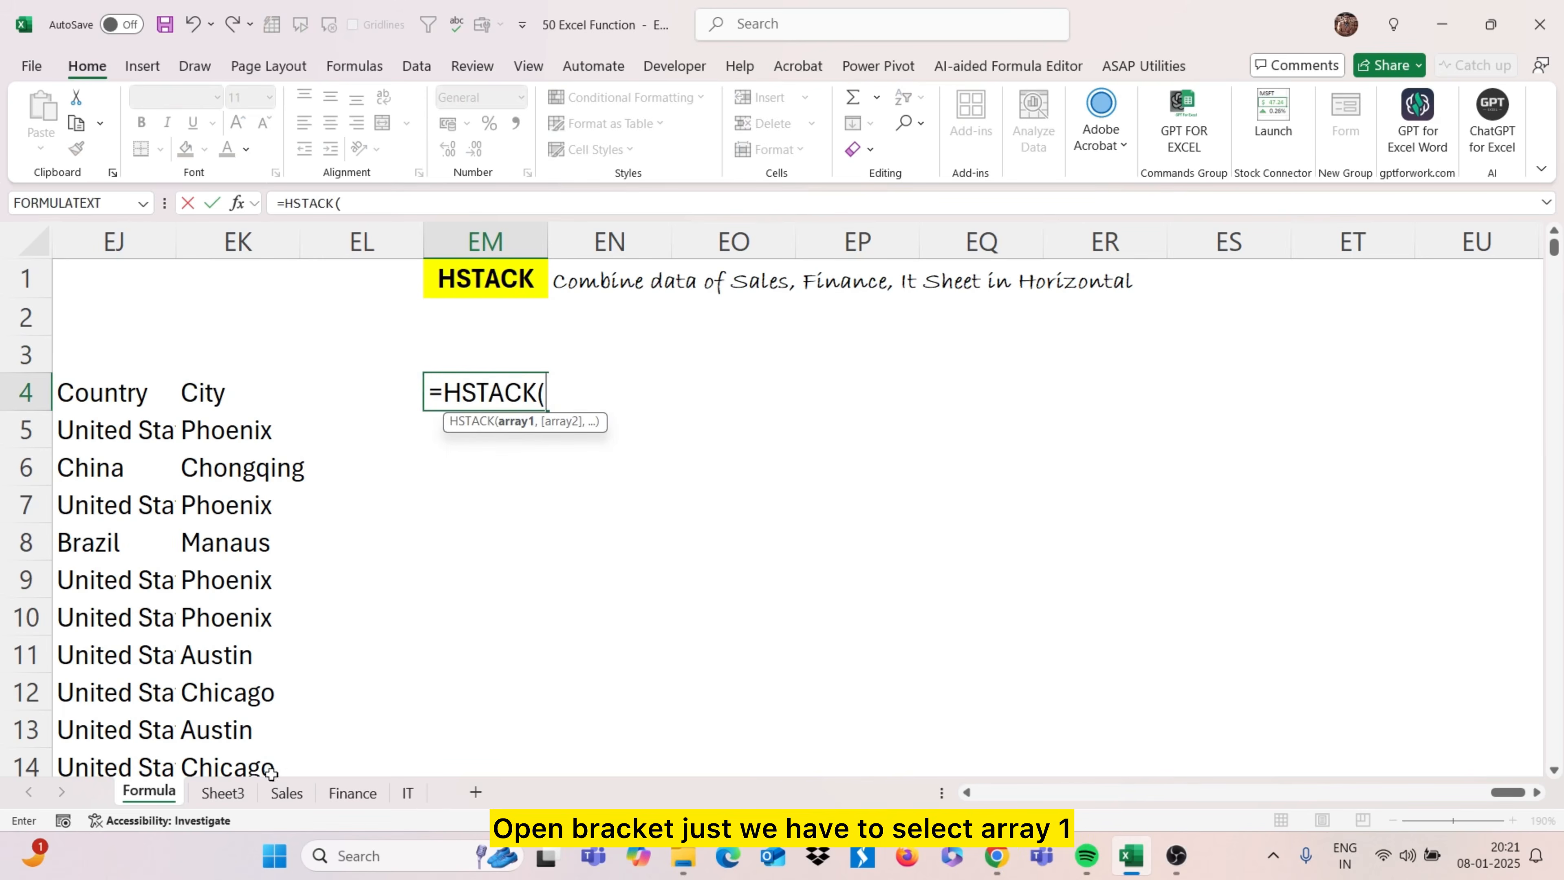
{"action": "left_click", "coordinate": [287, 794]}
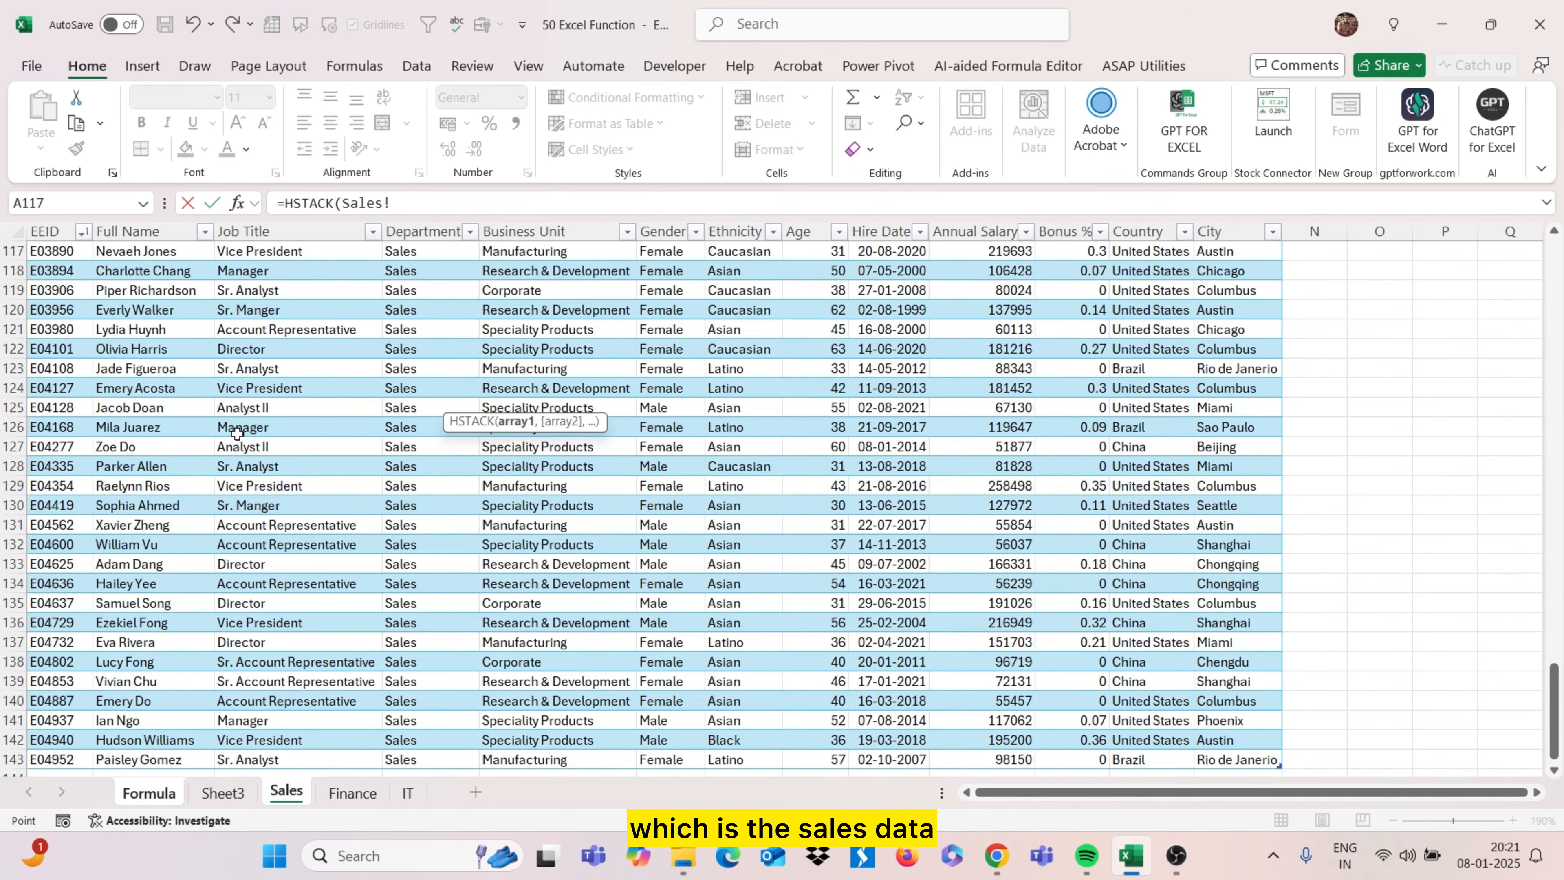
{"action": "key", "text": "ctrl+Home"}
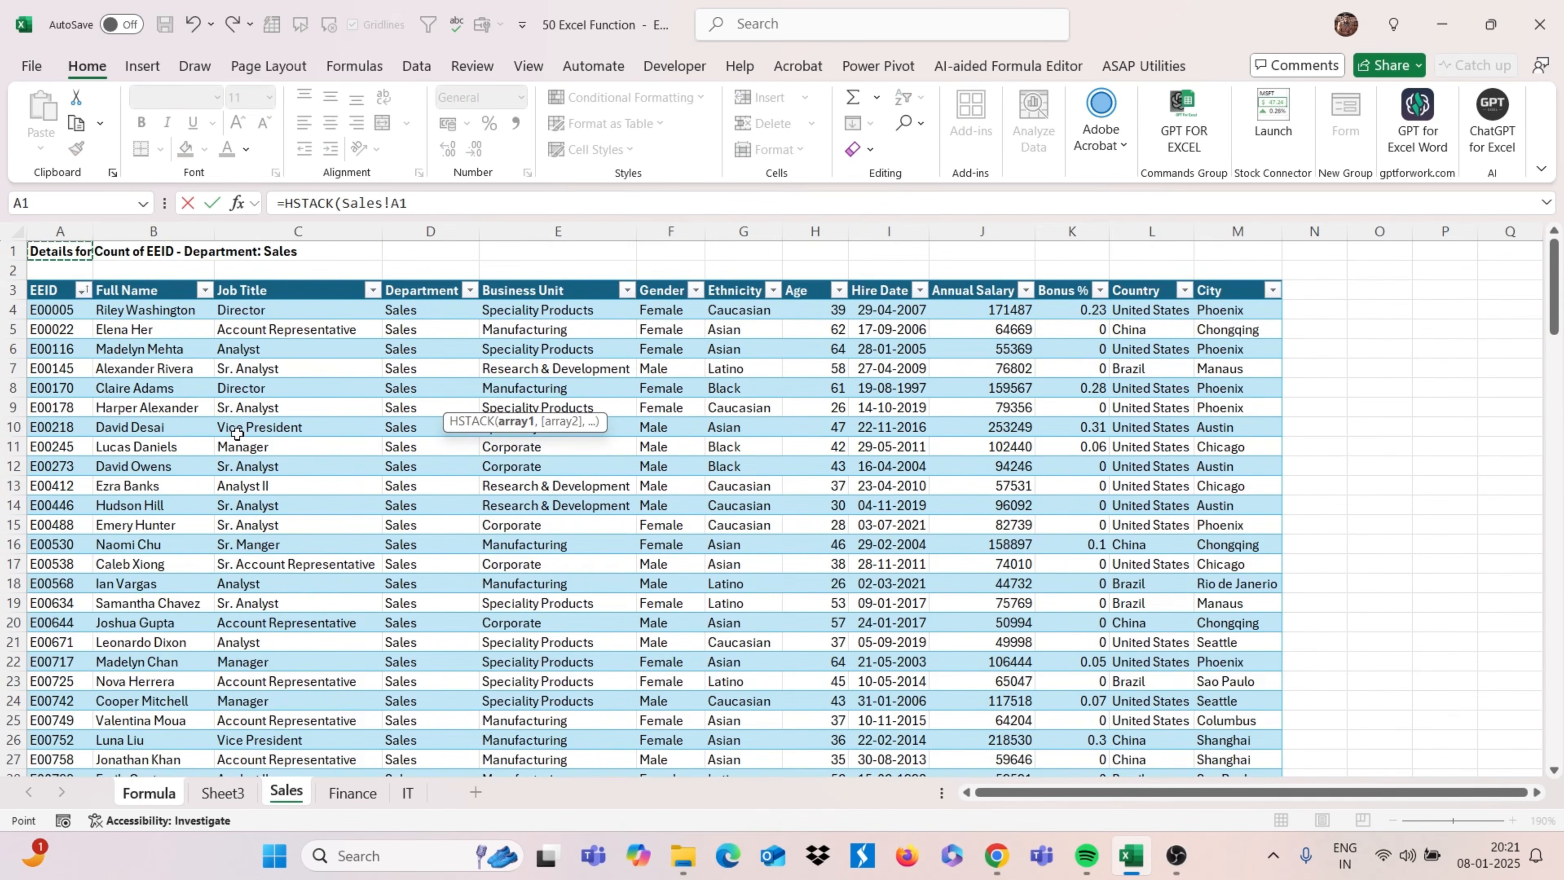
{"action": "left_click", "coordinate": [63, 298]}
{"action": "key", "text": "ctrl+shift+End"}
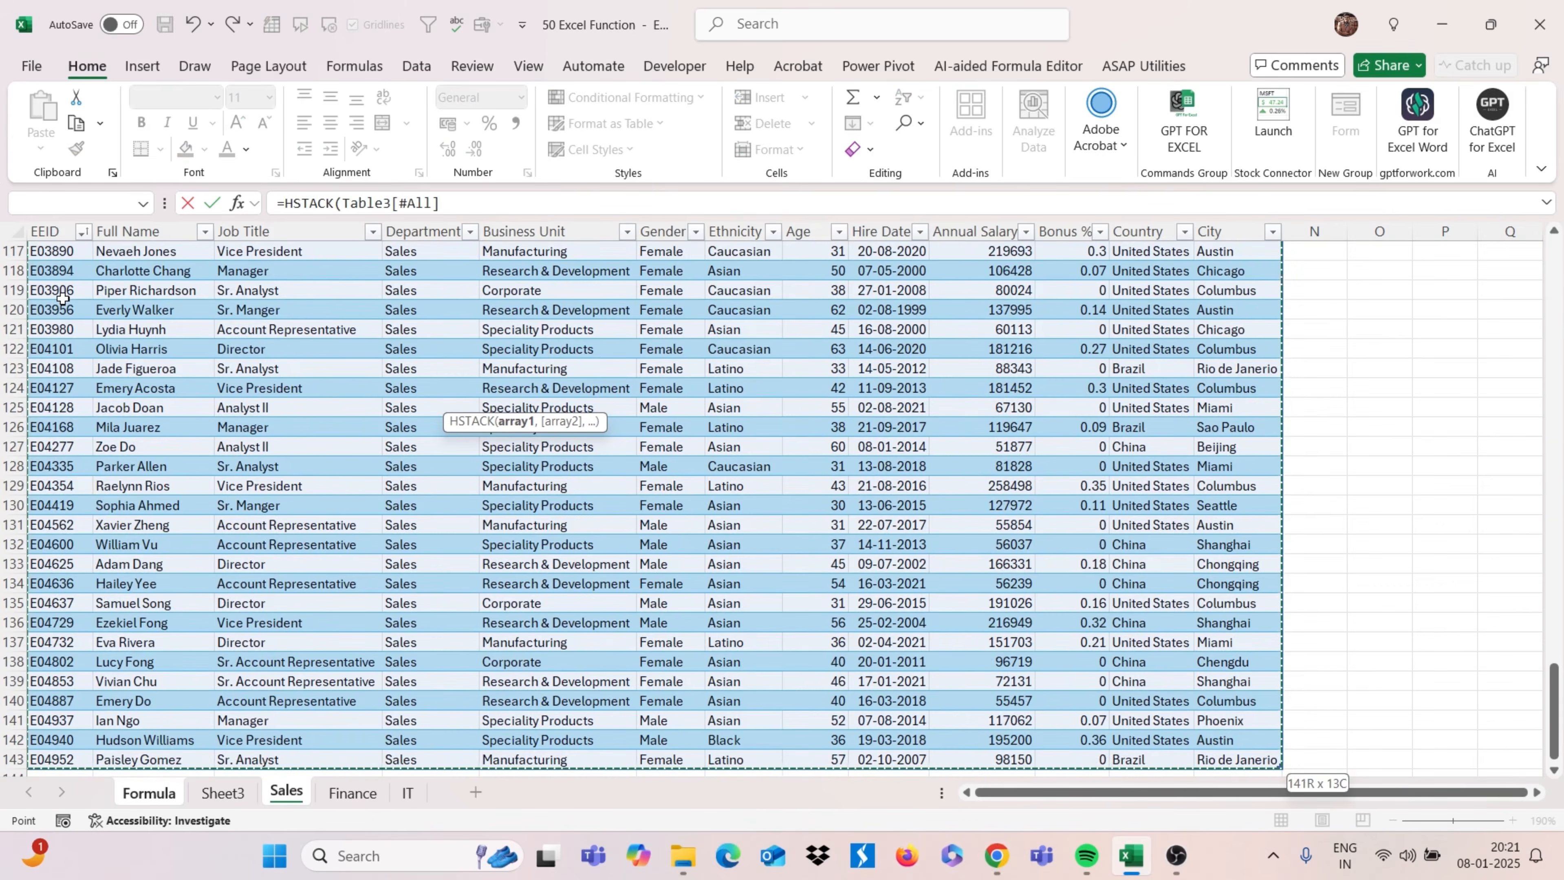
{"action": "type", "text": ","}
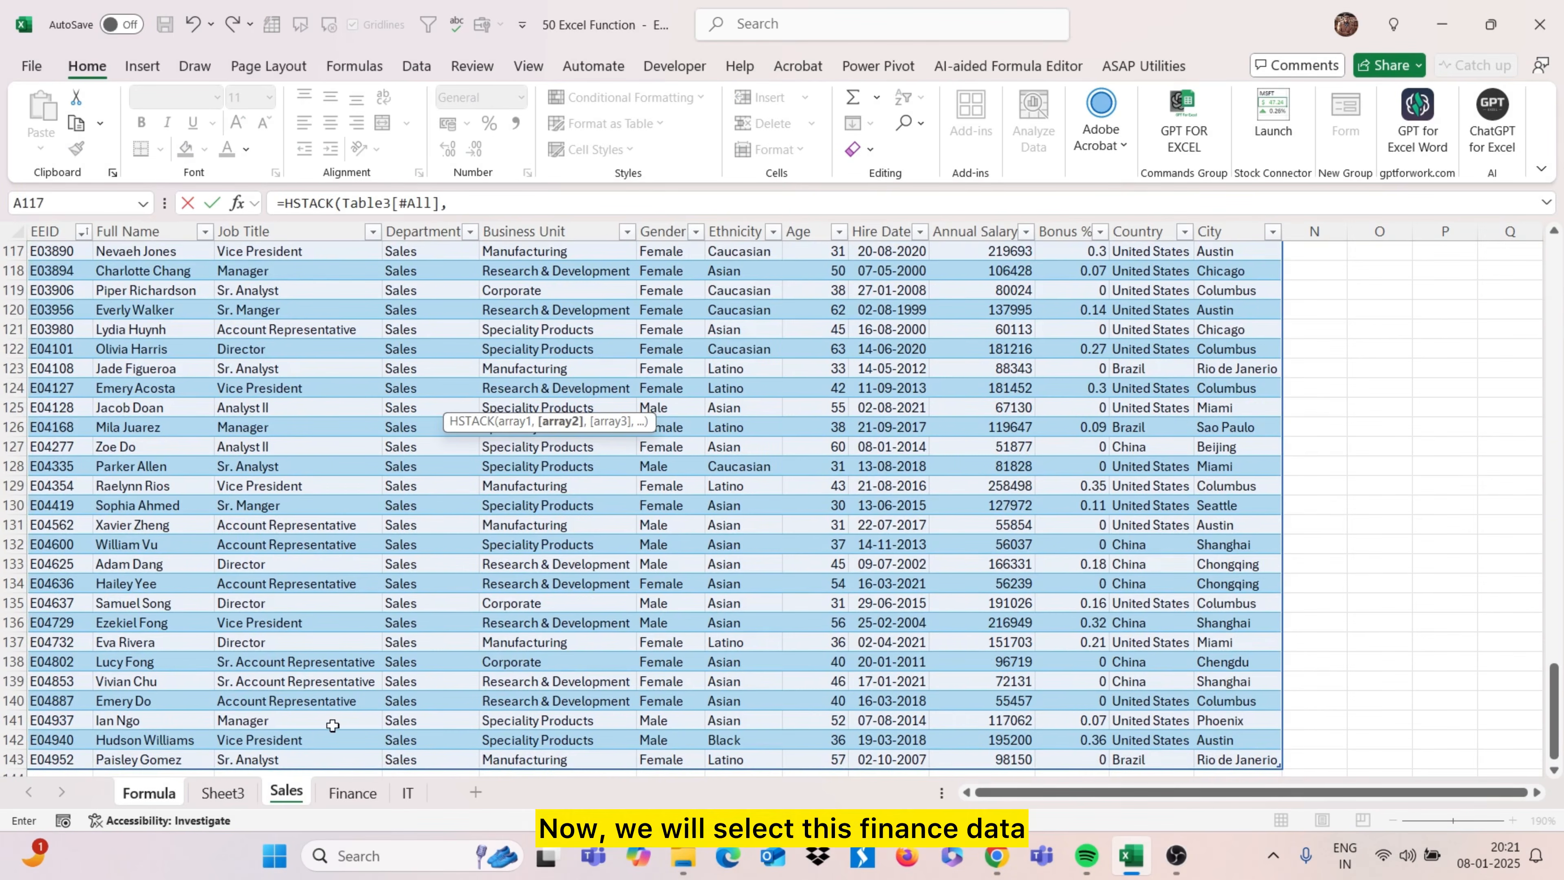
Add the whole Finance table including headers, Table2[#All], as the second array of the HSTACK formula
{"action": "left_click", "coordinate": [352, 793]}
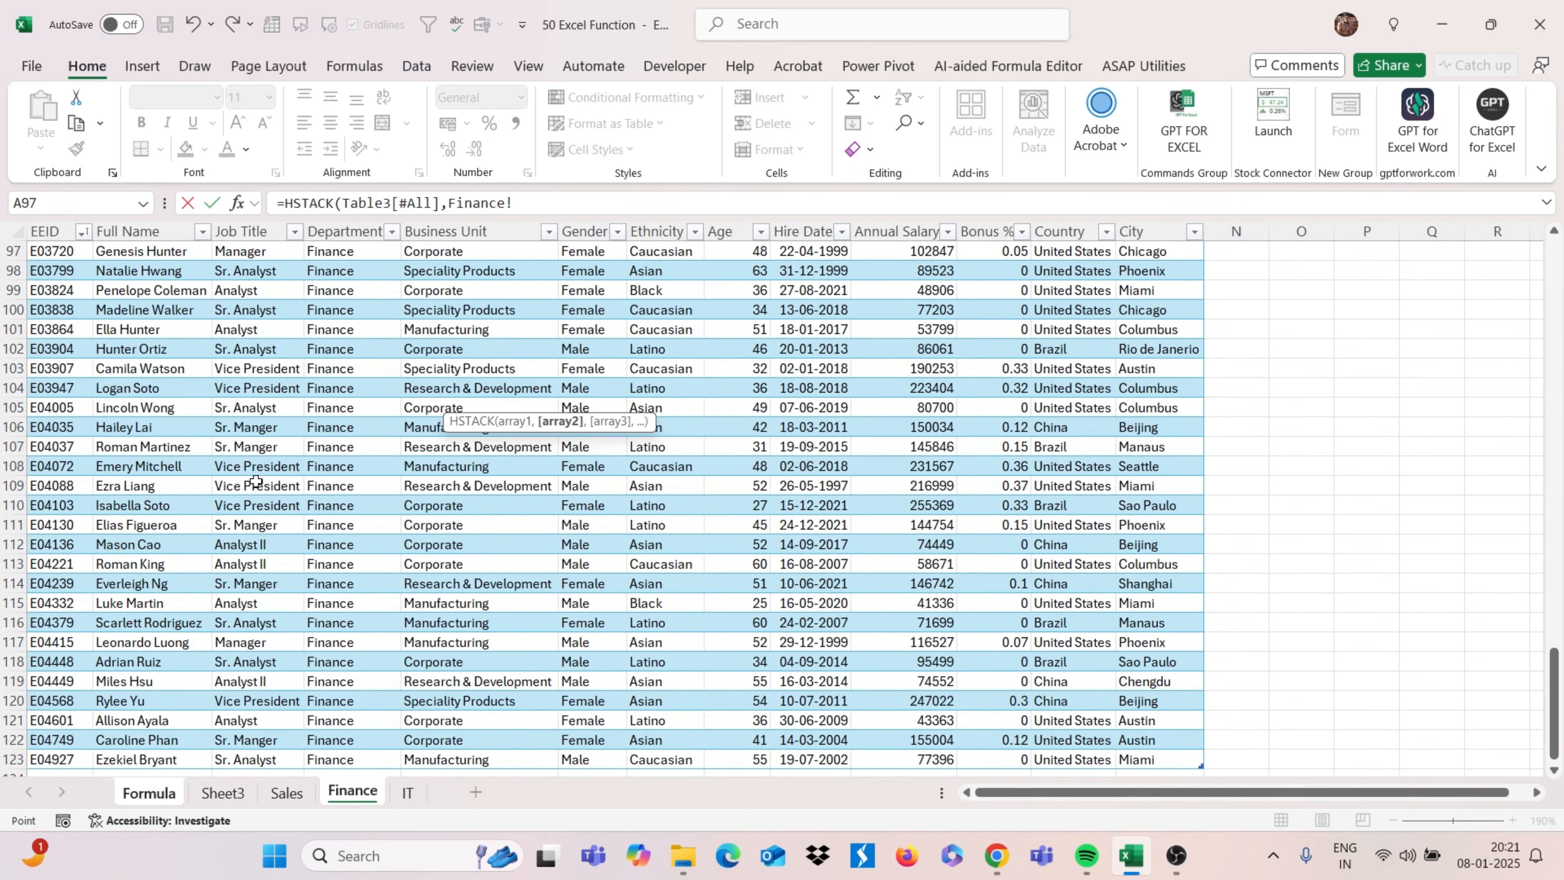
{"action": "key", "text": "ctrl+Home"}
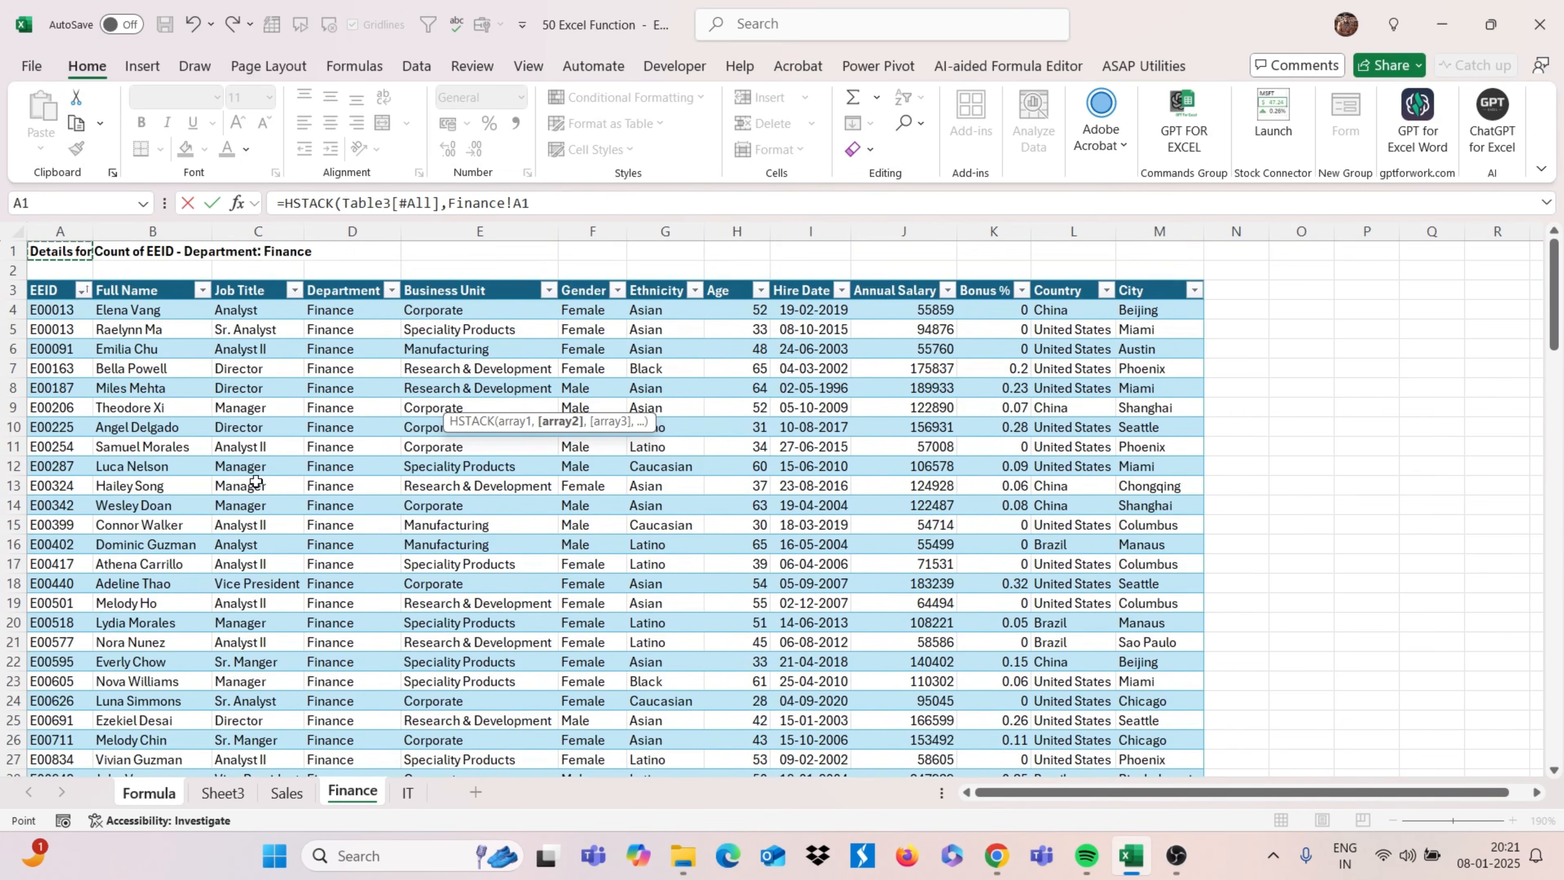
{"action": "left_click", "coordinate": [63, 290]}
{"action": "key", "text": "ctrl+shift+Right"}
{"action": "key", "text": "ctrl+shift+Down"}
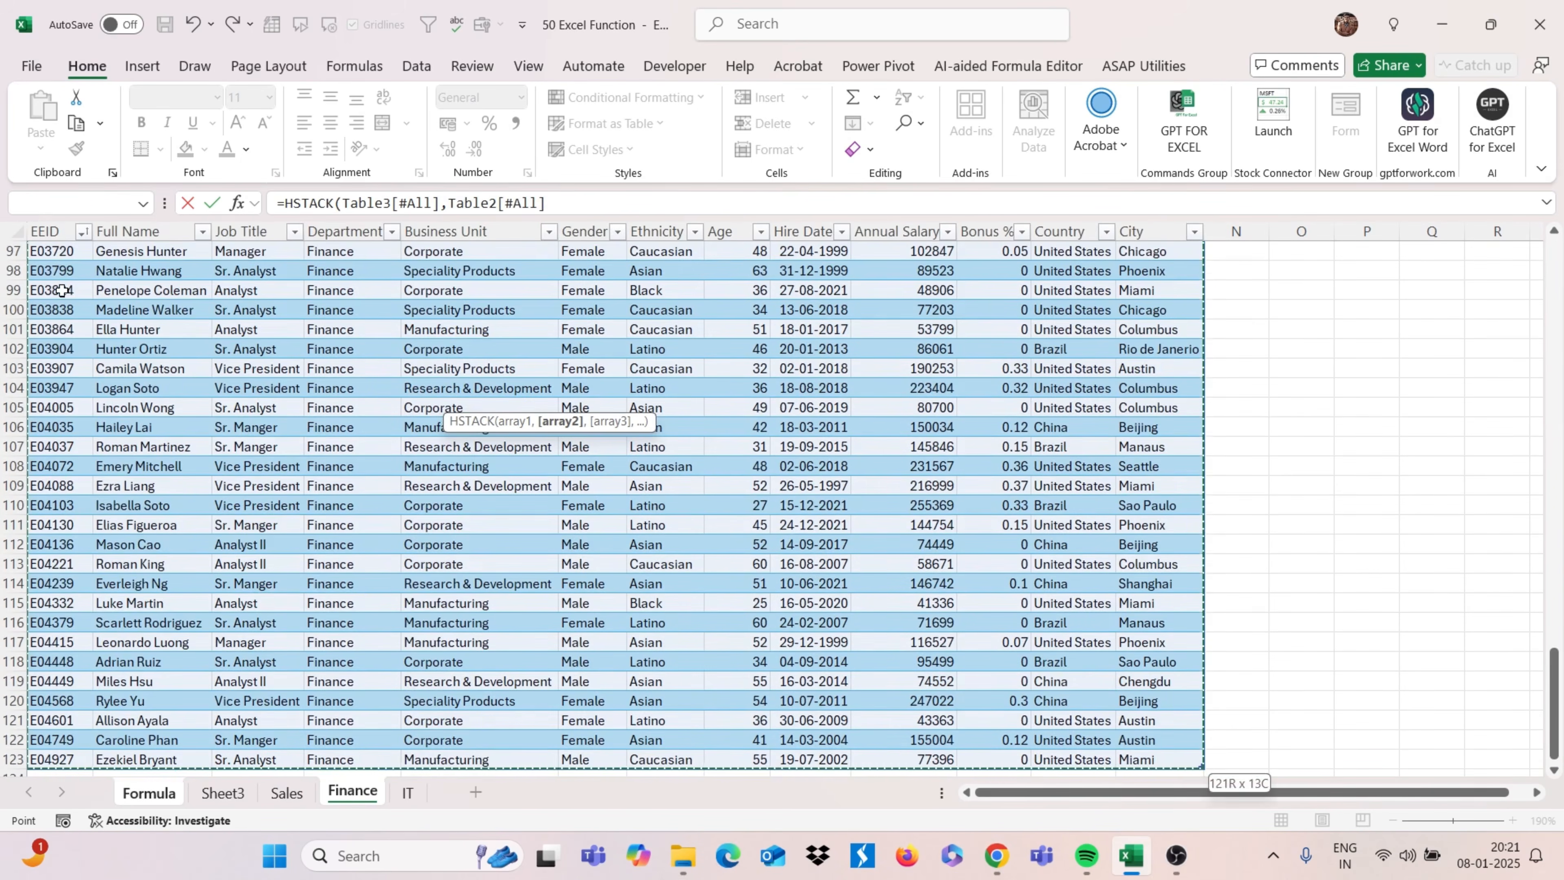
{"action": "type", "text": ","}
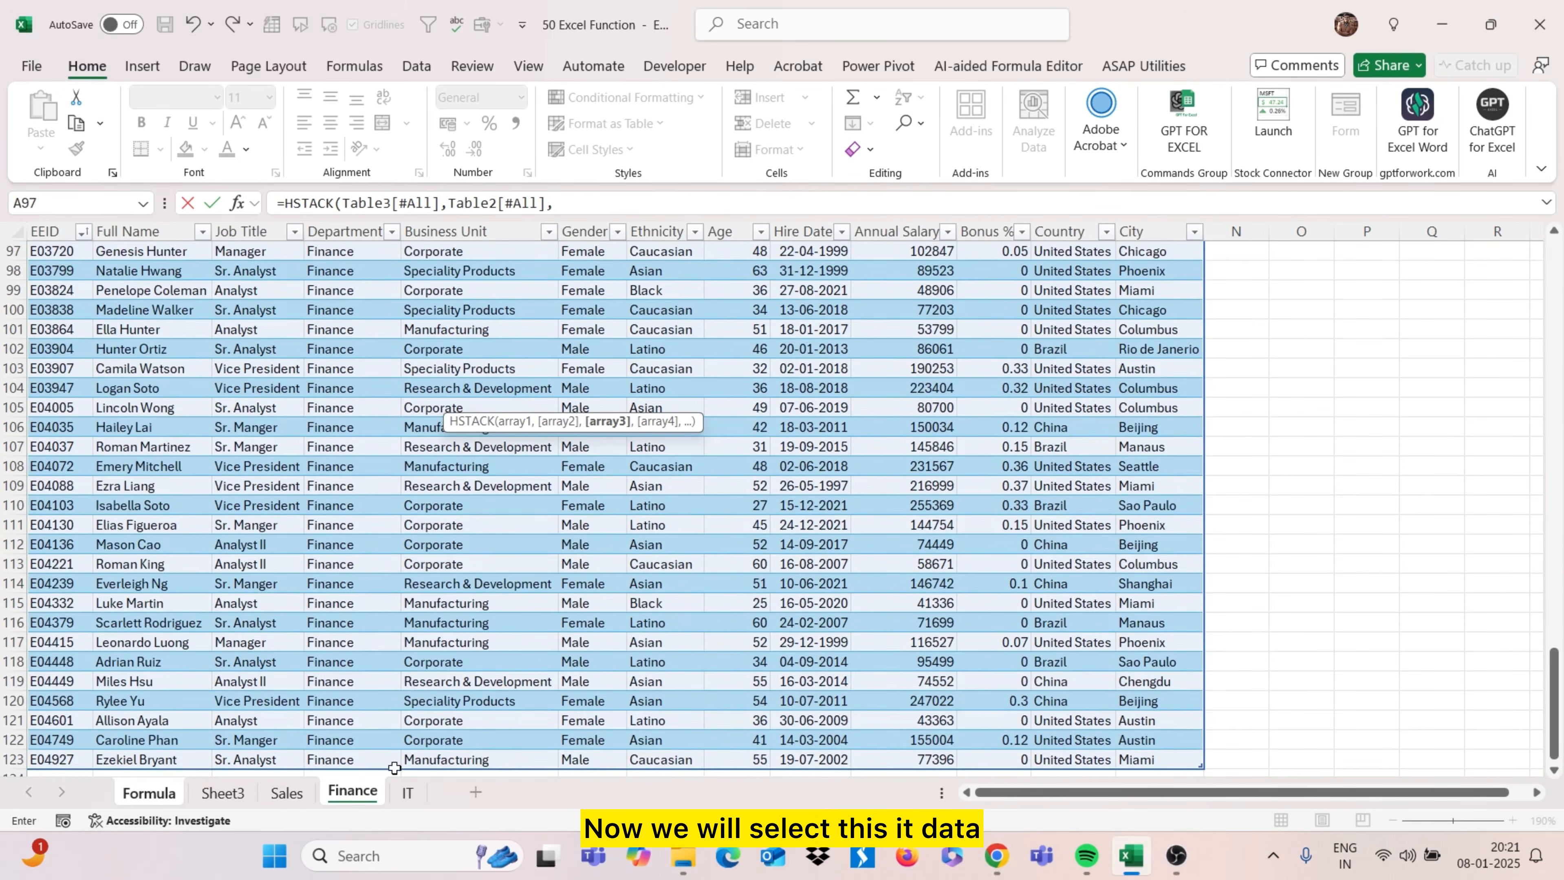
Complete the HSTACK formula with the whole IT table including headers, Table1[#All], as the third array
{"action": "left_click", "coordinate": [408, 793]}
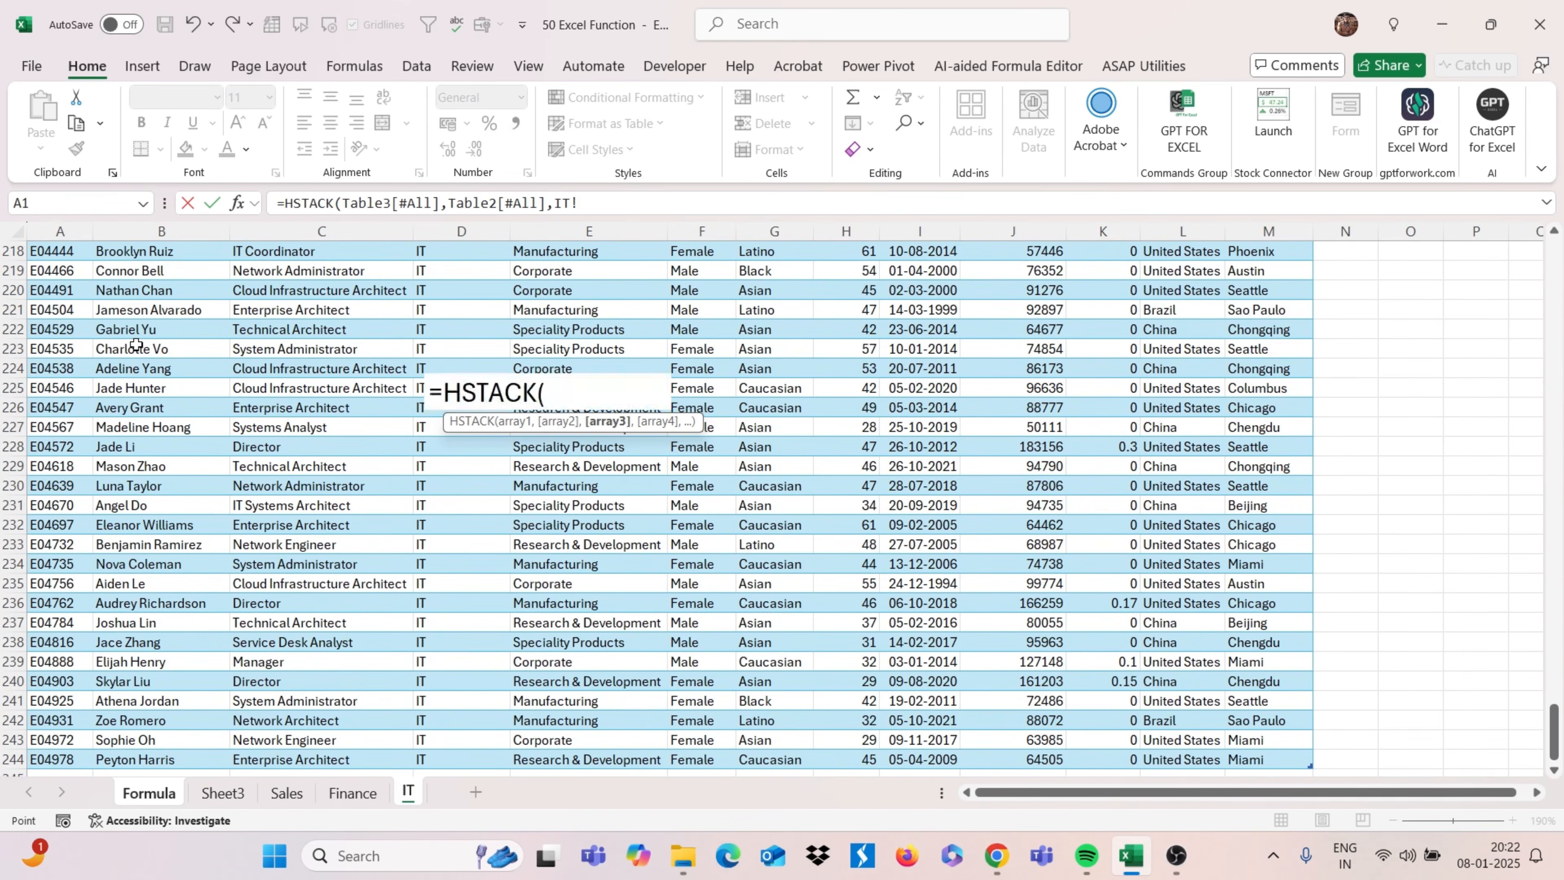
{"action": "key", "text": "ctrl+Home"}
{"action": "key", "text": "Down"}
{"action": "key", "text": "Down"}
{"action": "key", "text": "ctrl+shift+Right"}
{"action": "key", "text": "ctrl+shift+Down"}
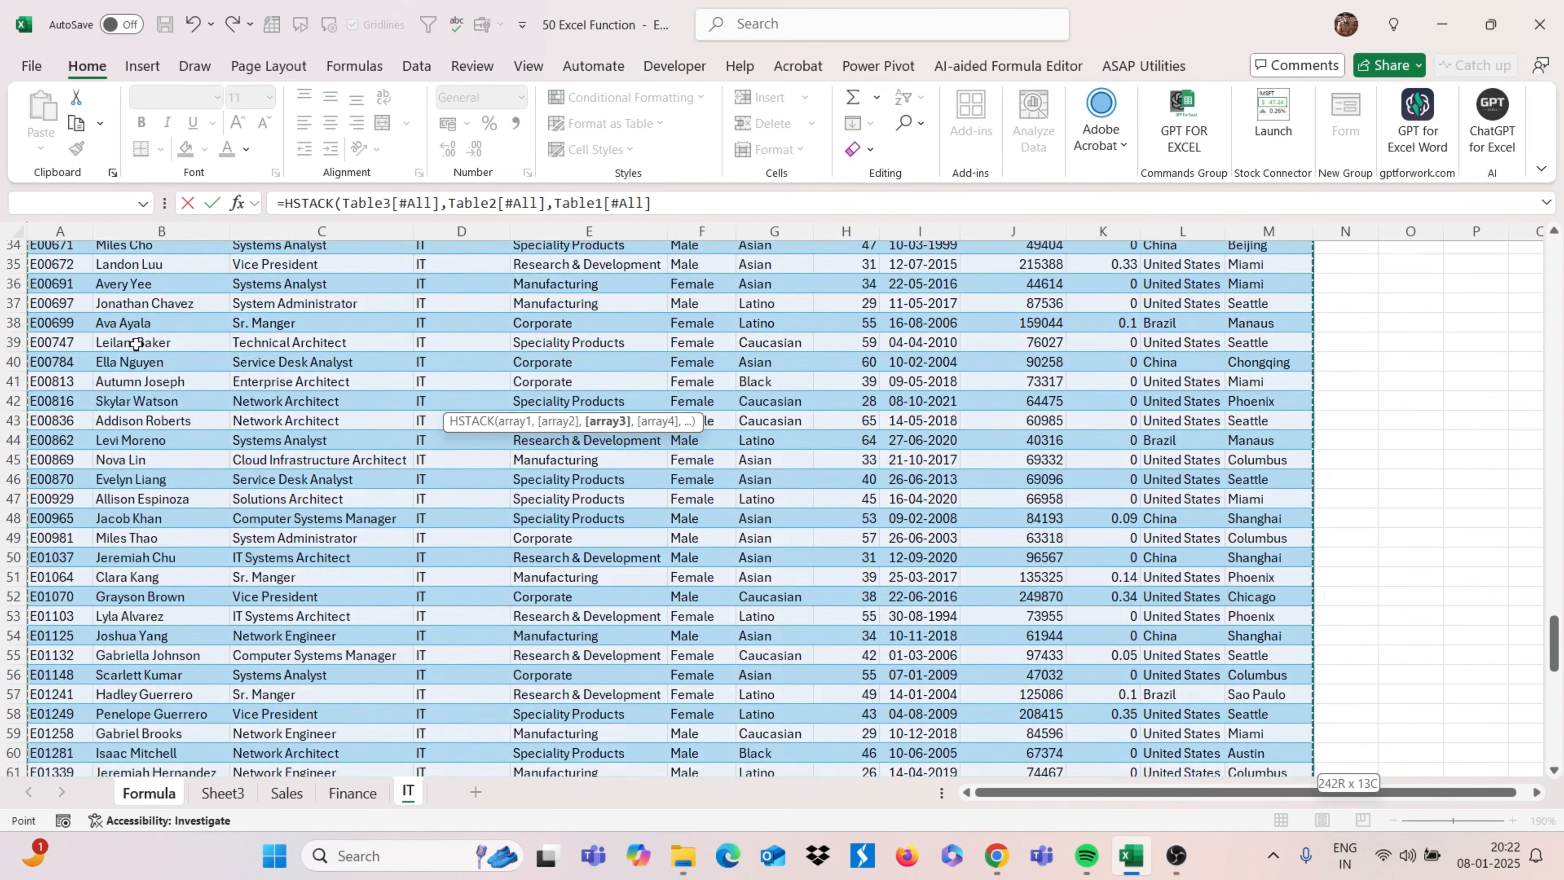
{"action": "key", "text": "Return"}
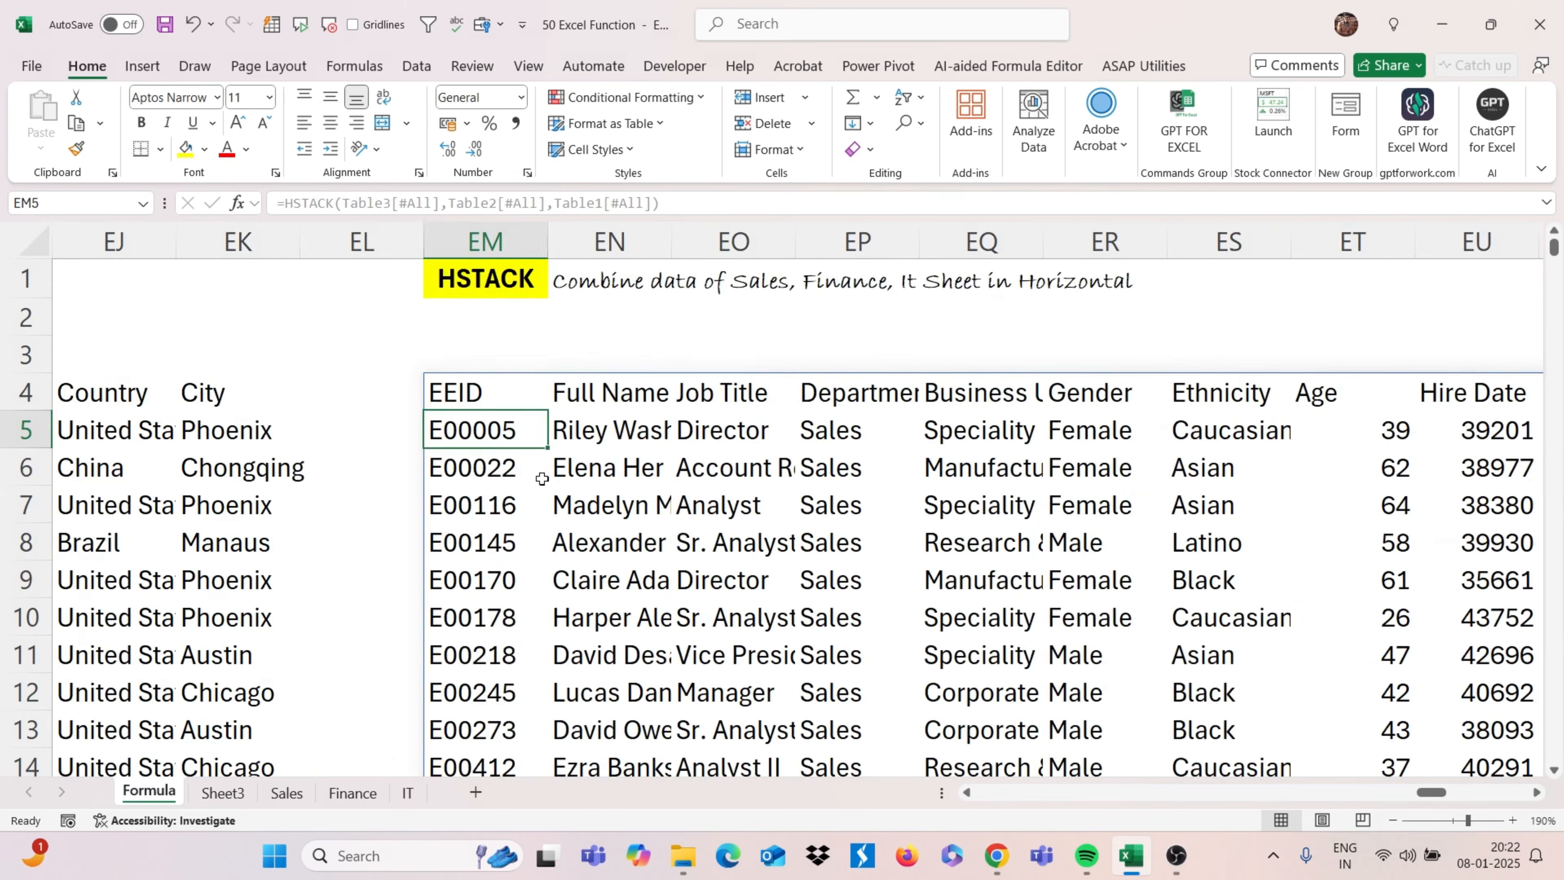
Examine the HSTACK output across its columns for the side-by-side Sales, Finance and IT blocks, and look back over the earlier formula examples
{"action": "scroll", "coordinate": [874, 489], "scroll_direction": "right", "scroll_amount": 4}
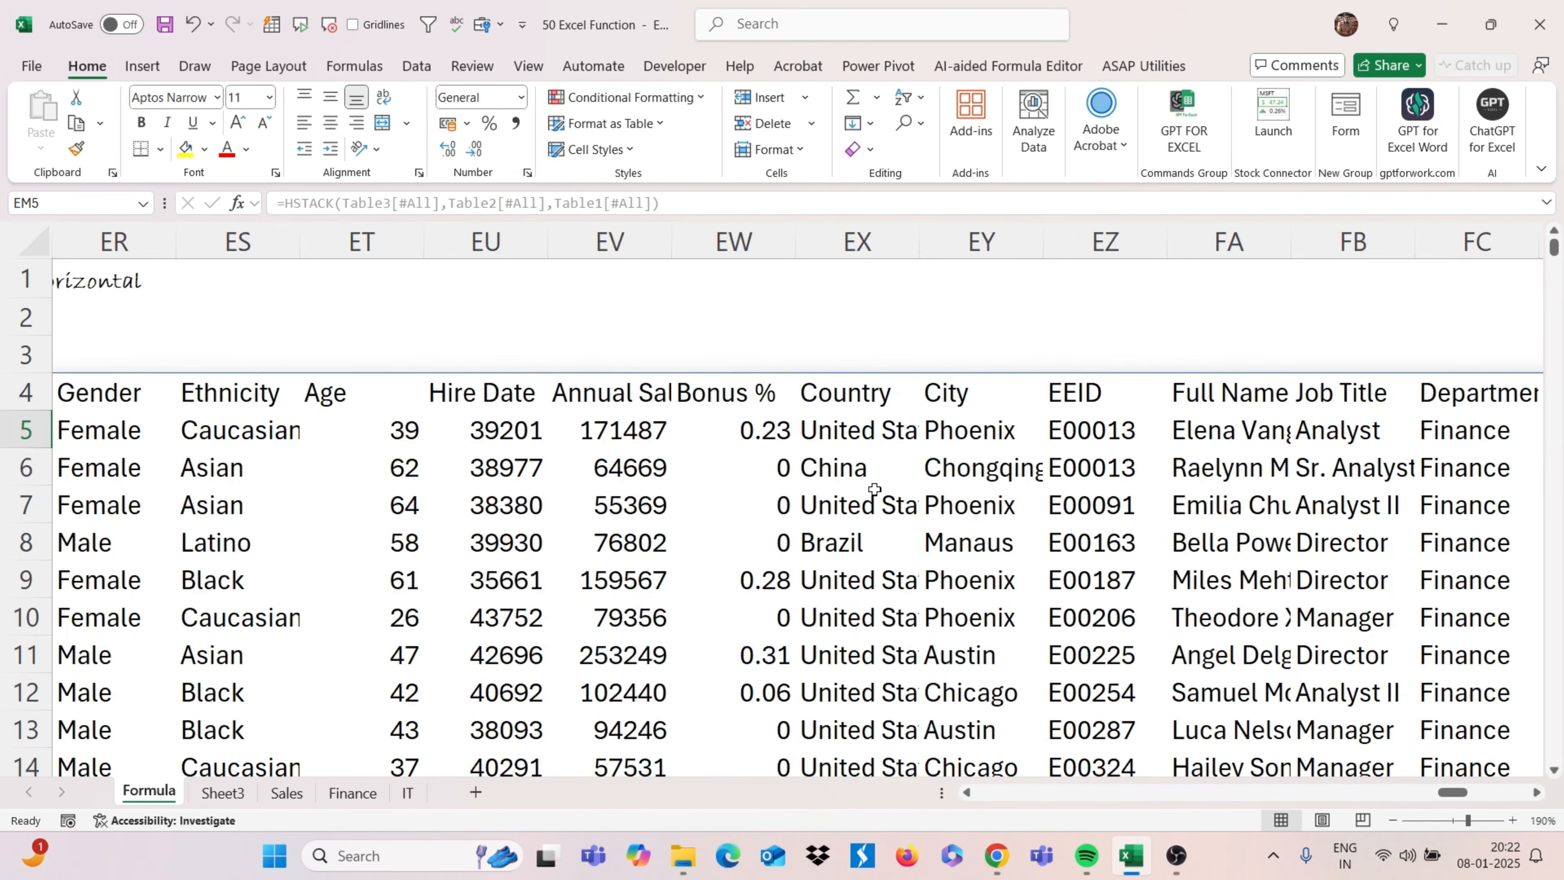
{"action": "scroll", "coordinate": [874, 489], "scroll_direction": "left", "scroll_amount": 6}
{"action": "scroll", "coordinate": [874, 489], "scroll_direction": "right", "scroll_amount": 2}
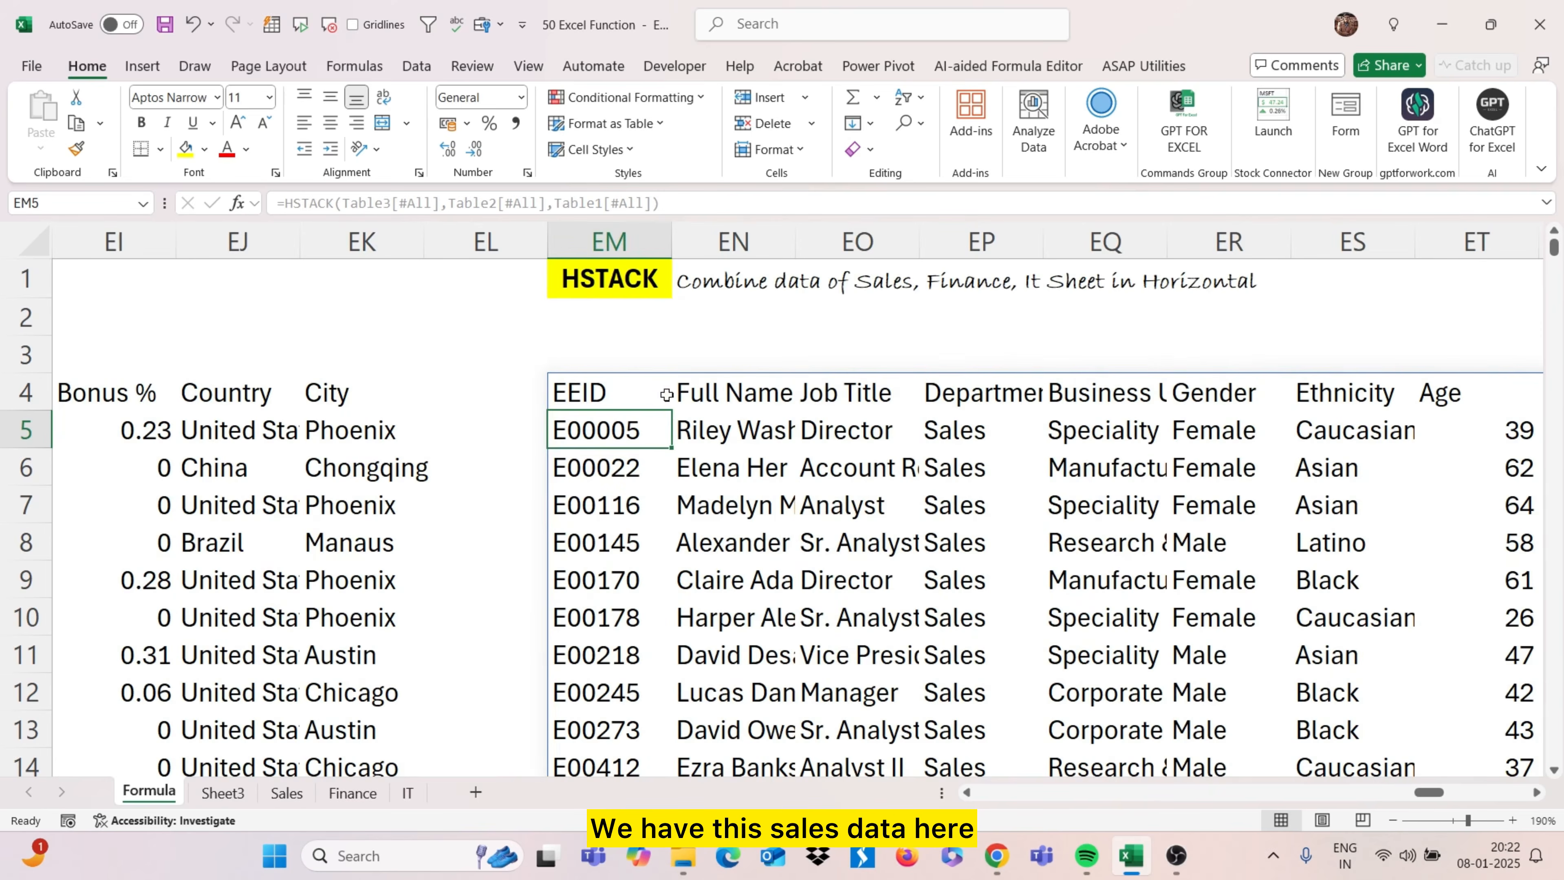
{"action": "scroll", "coordinate": [1024, 490], "scroll_direction": "right", "scroll_amount": 5}
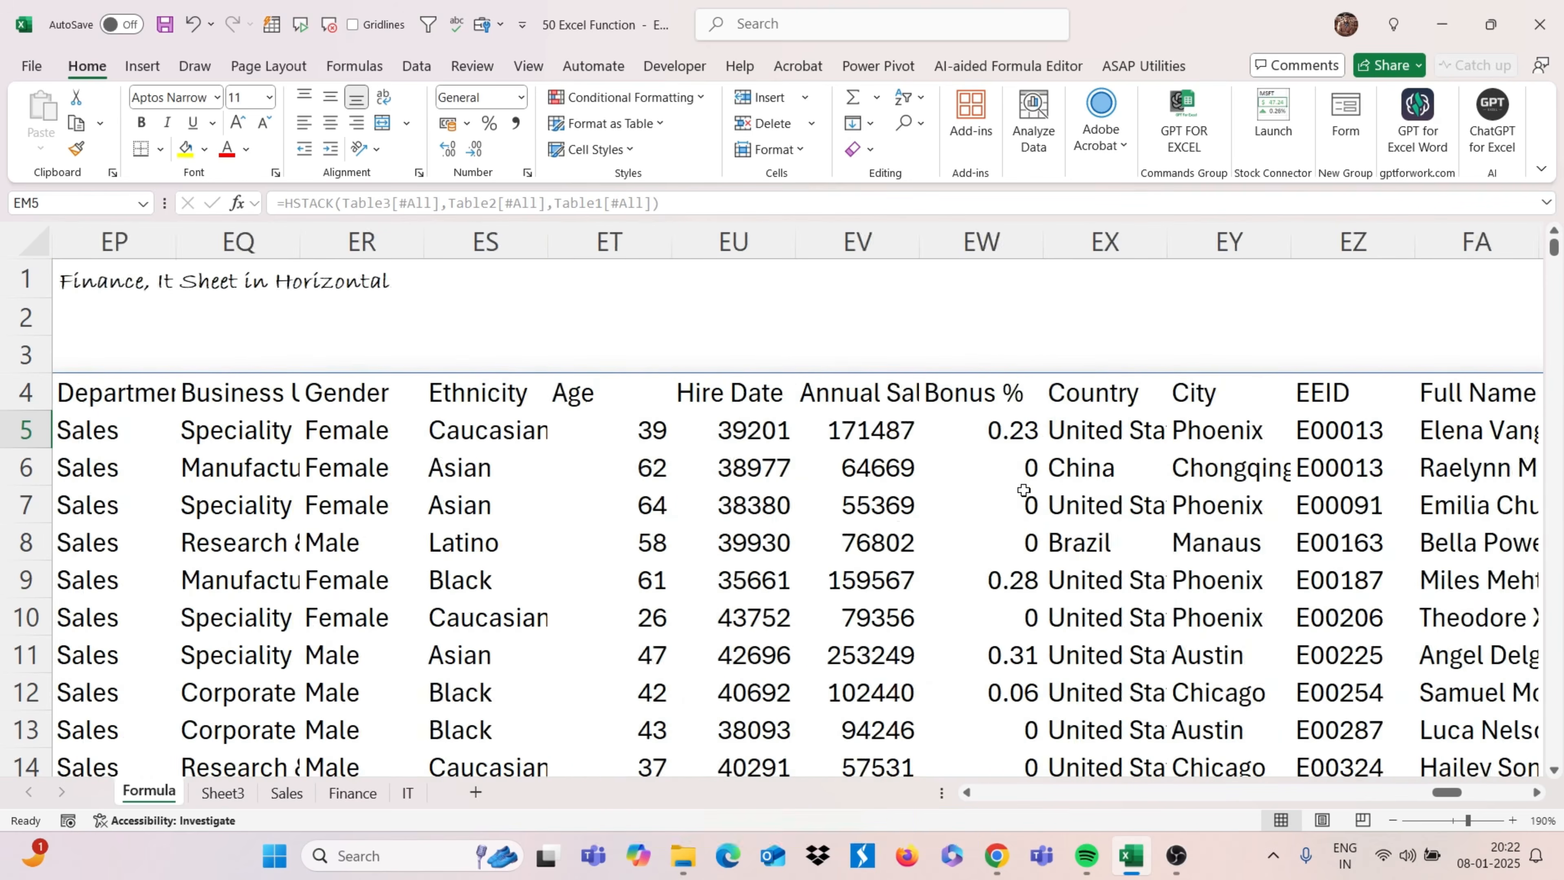
{"action": "scroll", "coordinate": [1024, 490], "scroll_direction": "right", "scroll_amount": 1}
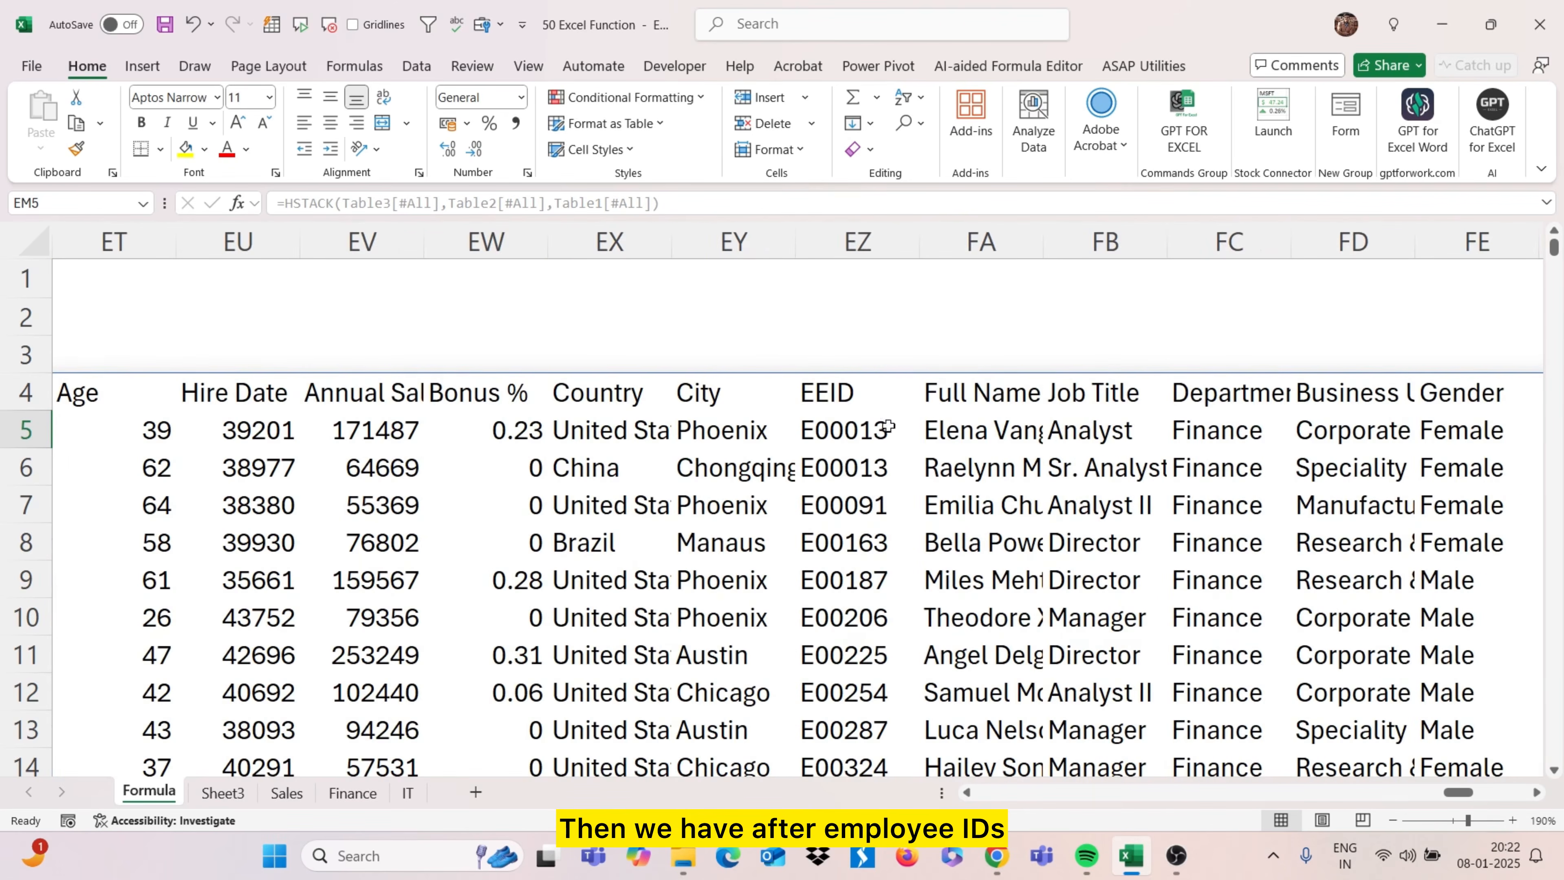
{"action": "scroll", "coordinate": [1251, 510], "scroll_direction": "right", "scroll_amount": 6}
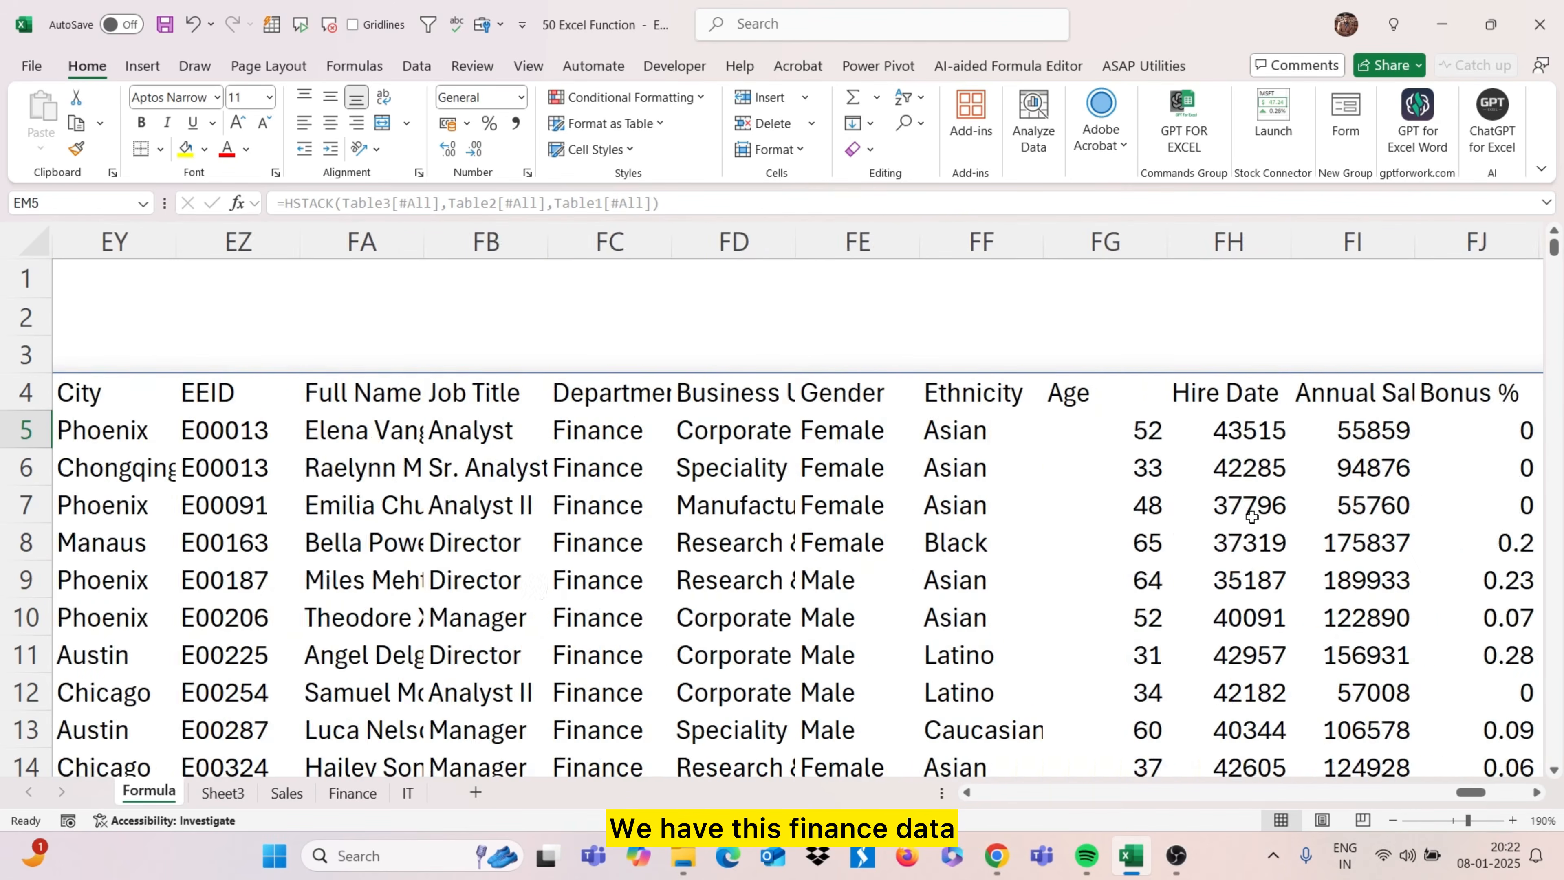
{"action": "scroll", "coordinate": [1251, 517], "scroll_direction": "right", "scroll_amount": 3}
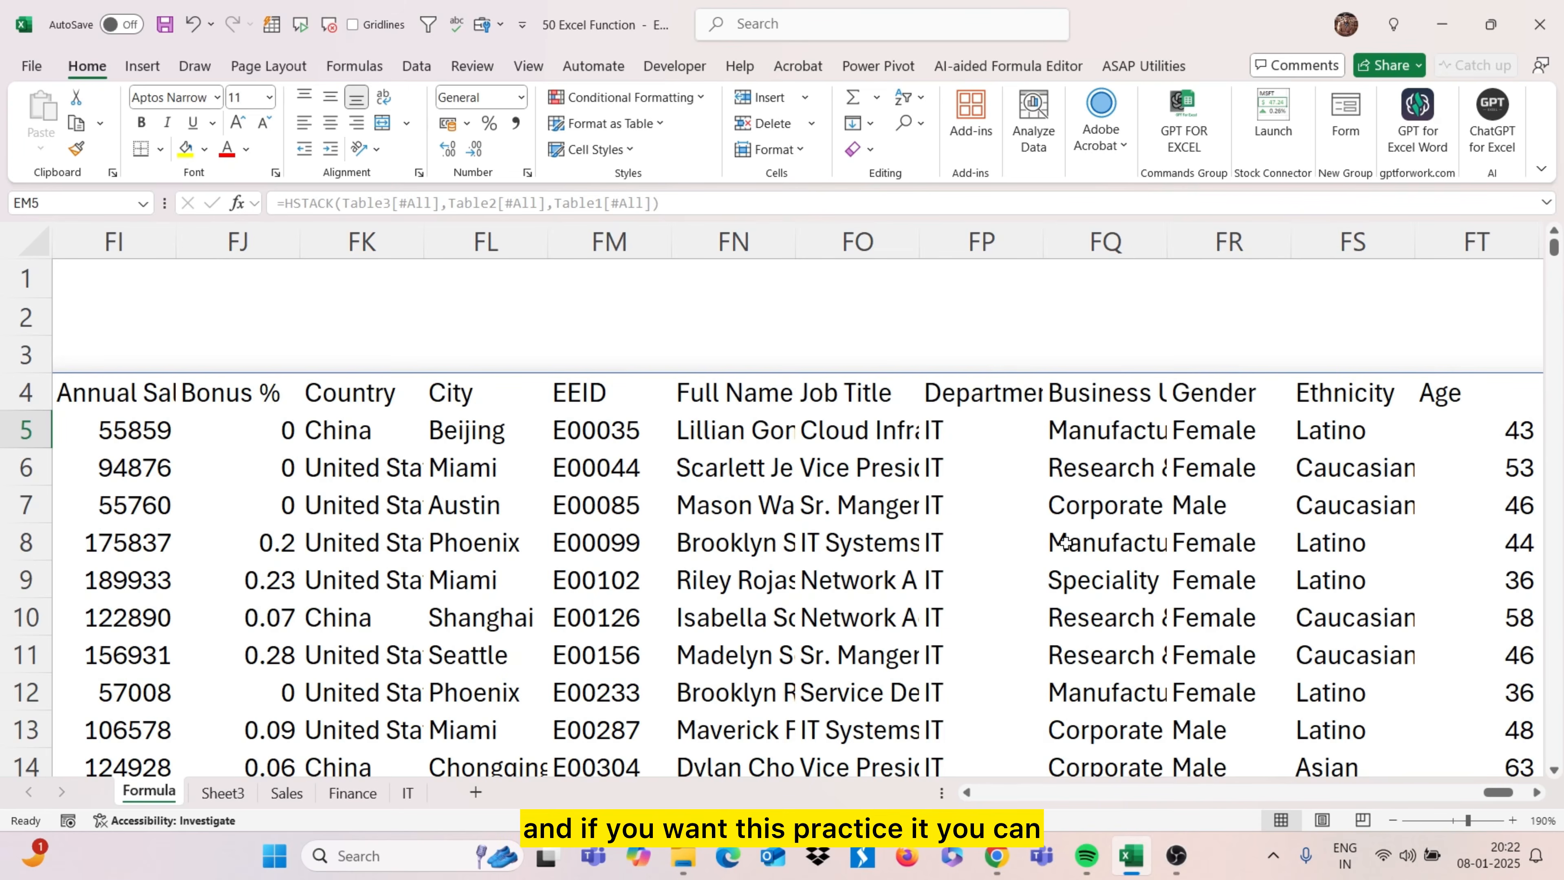
{"action": "scroll", "coordinate": [1066, 542], "scroll_direction": "left", "scroll_amount": 10}
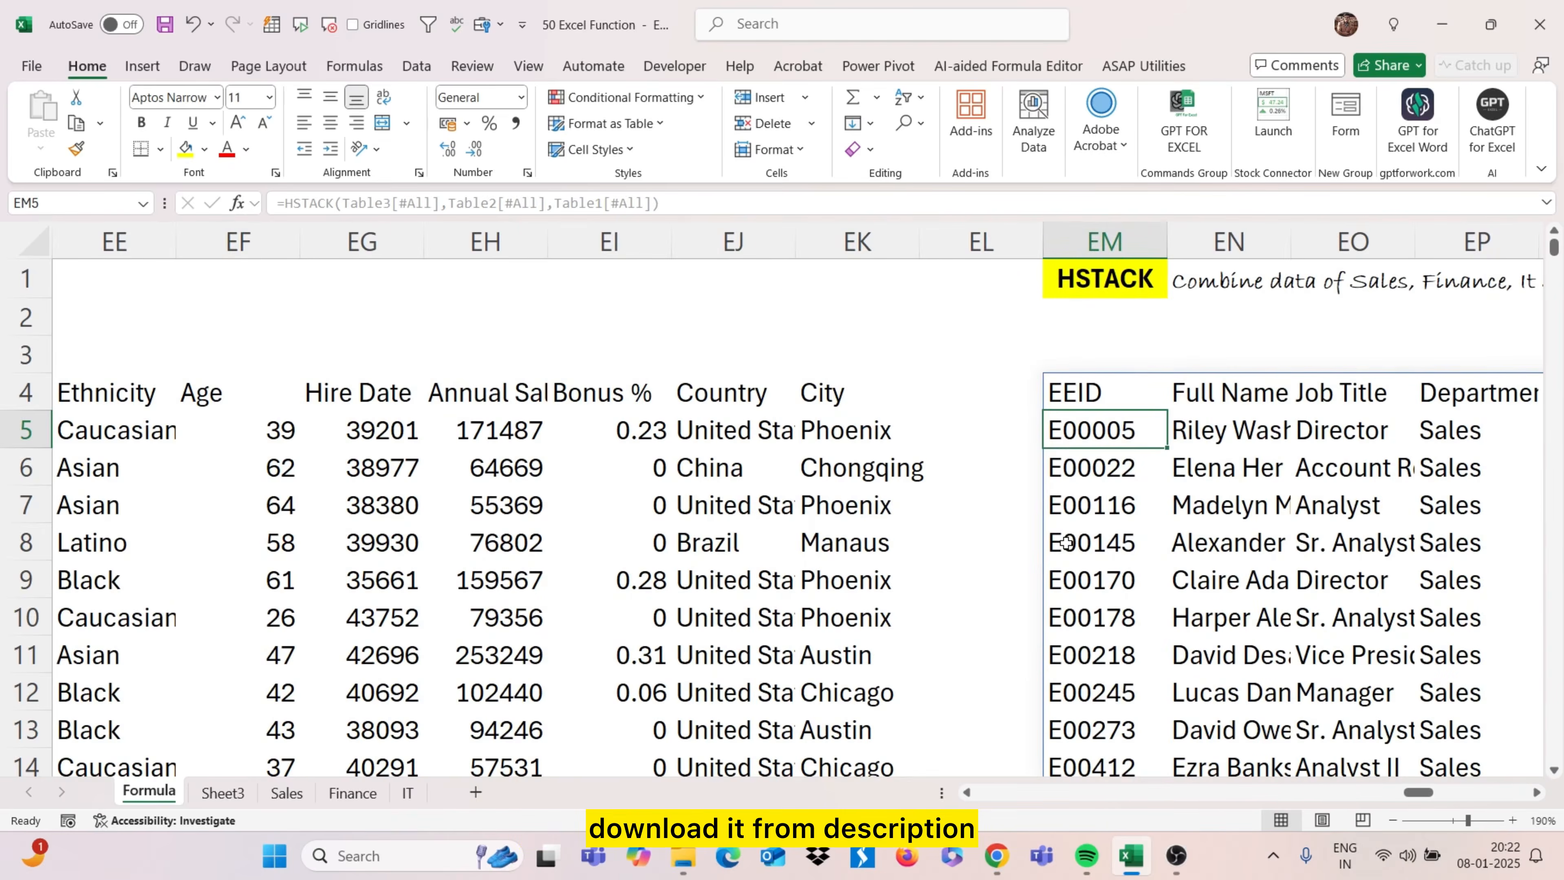
{"action": "scroll", "coordinate": [1066, 542], "scroll_direction": "left", "scroll_amount": 20}
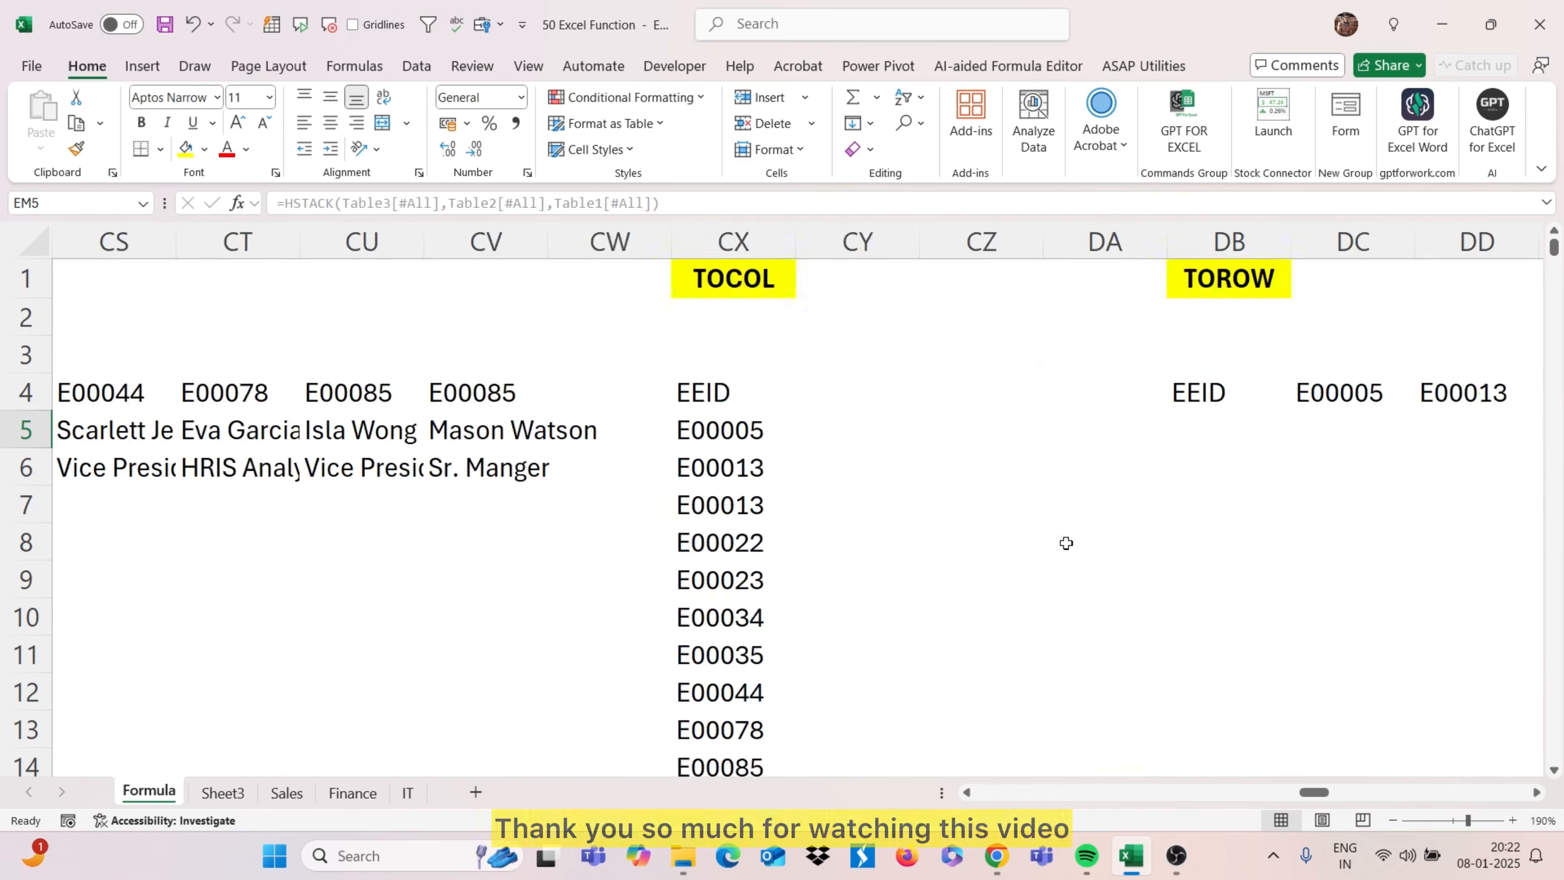